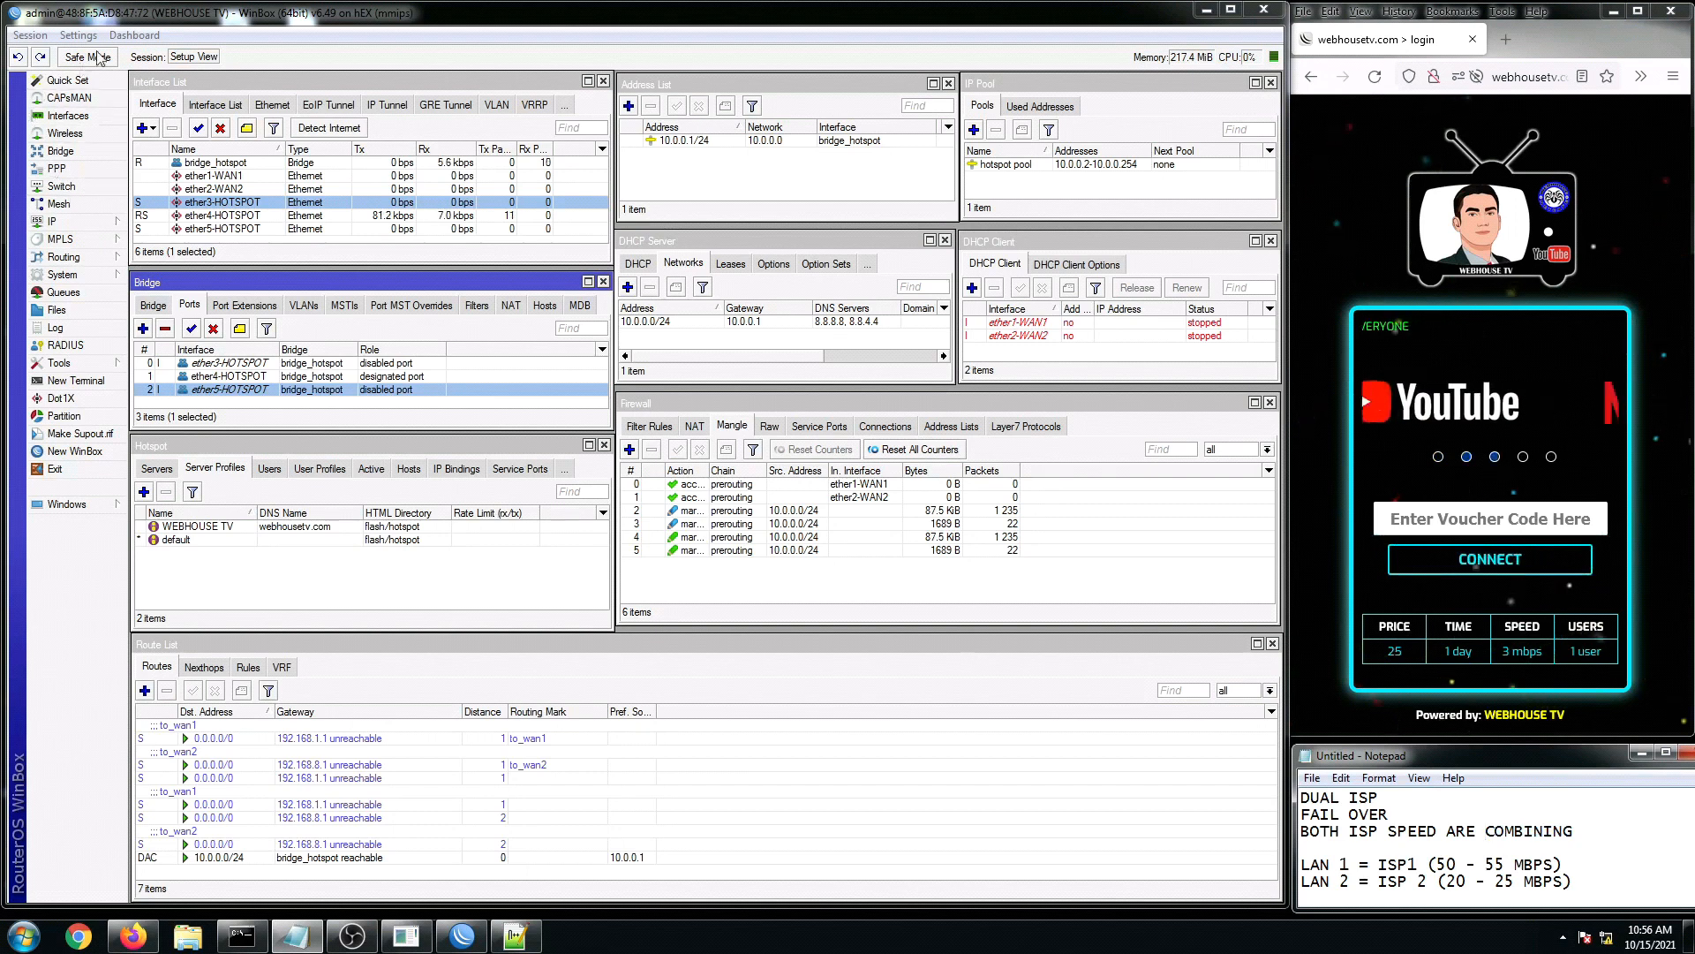
Step: Reset the router configuration with No Default Configuration and Do Not Backup ticked, confirming the reboot
left_click(238, 21)
left_click(31, 36)
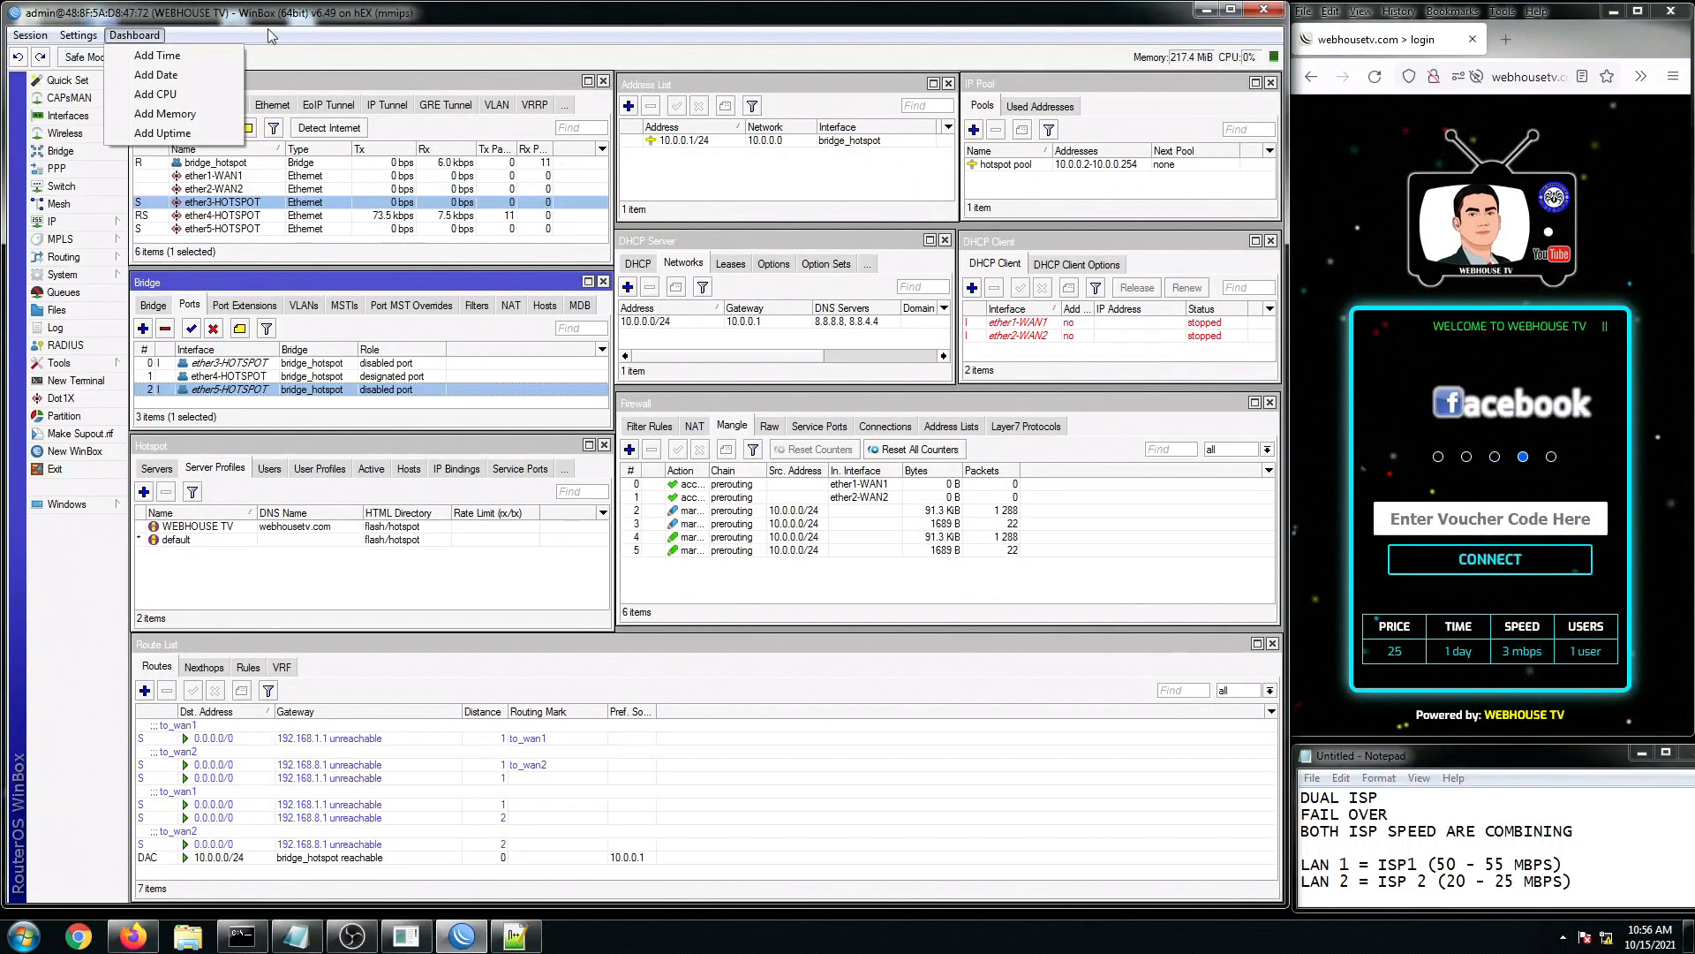
left_click(301, 23)
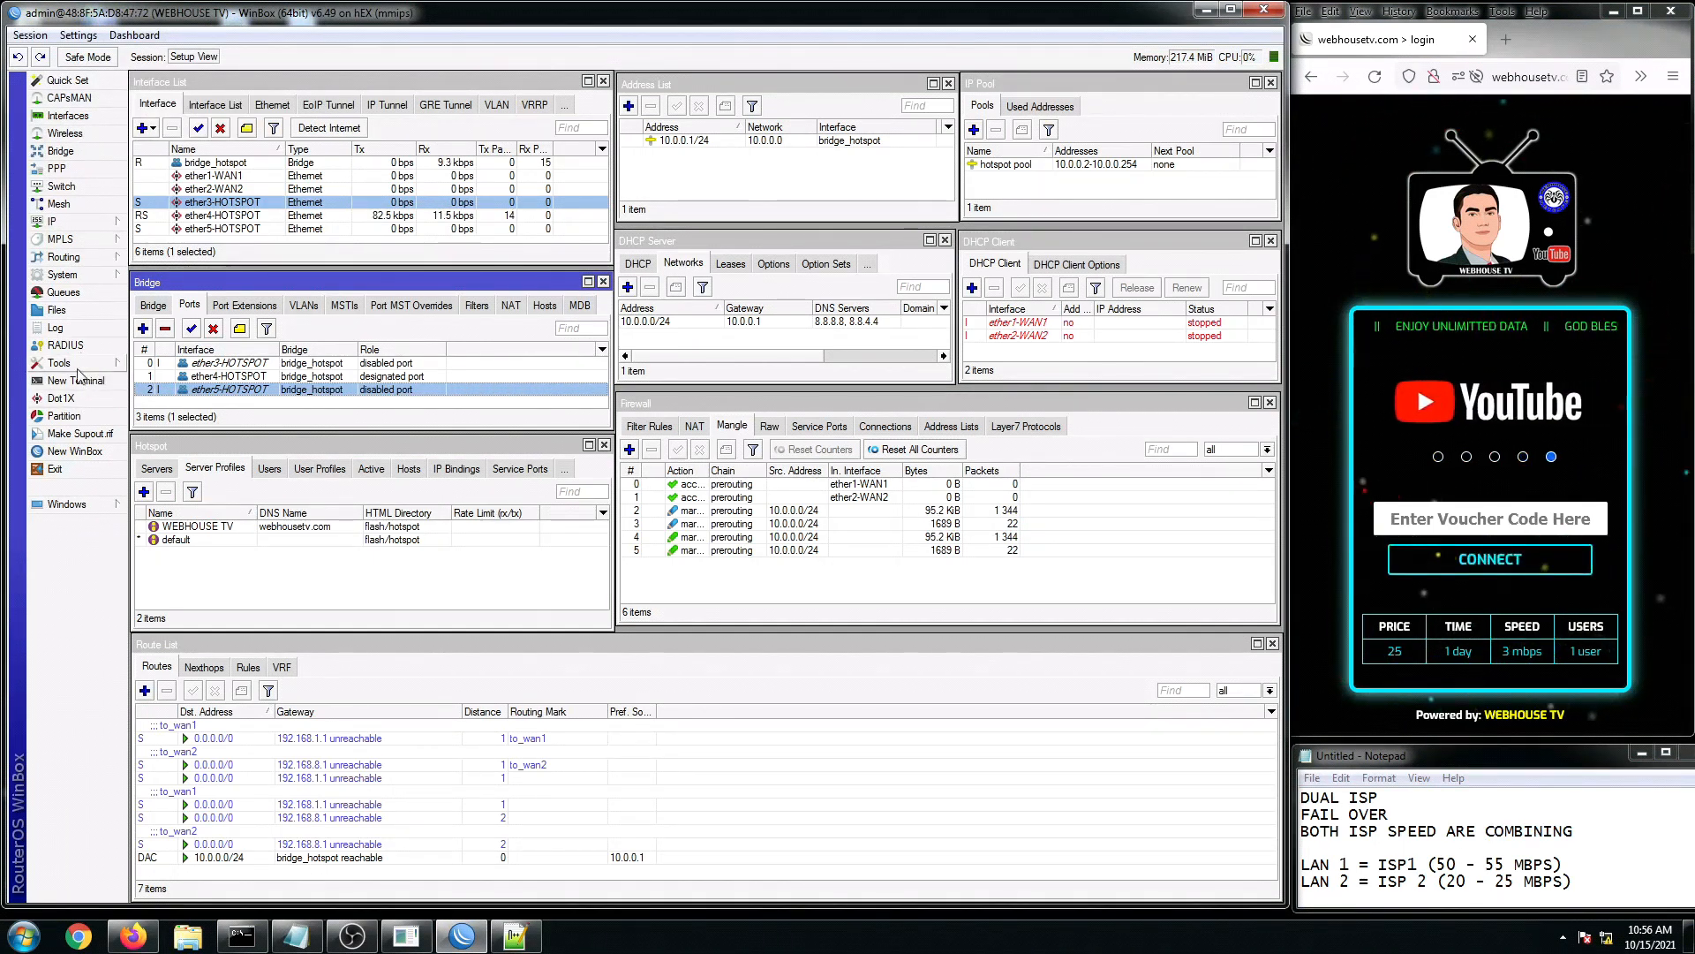
left_click(65, 276)
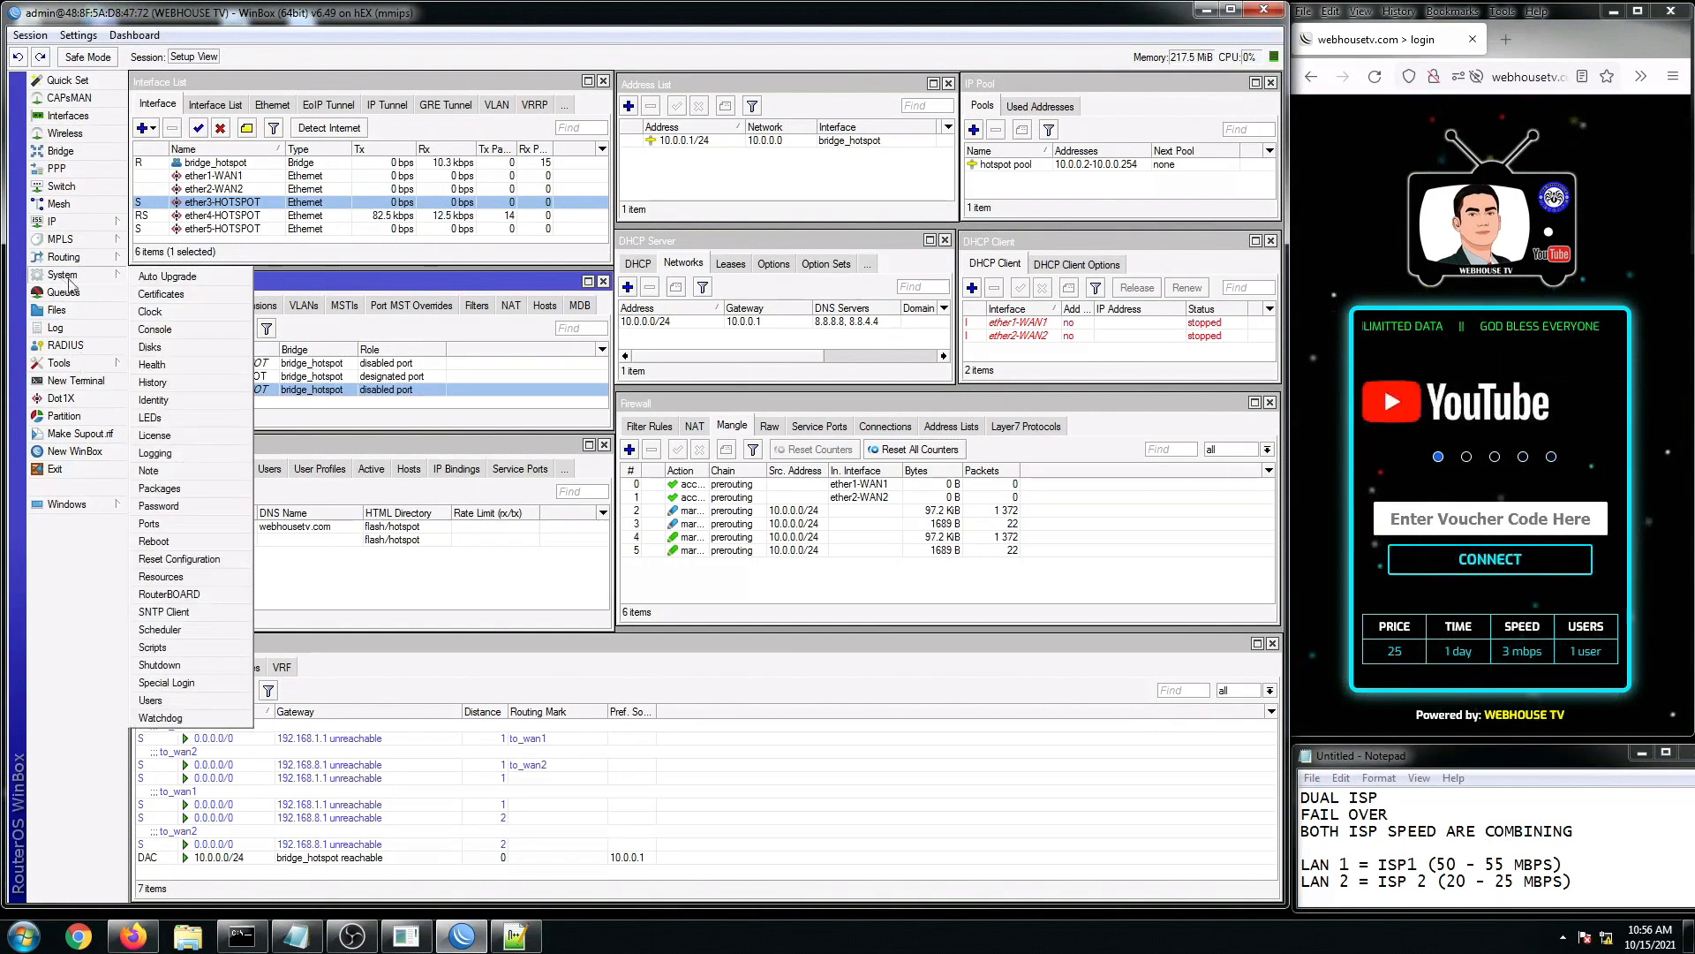
left_click(208, 558)
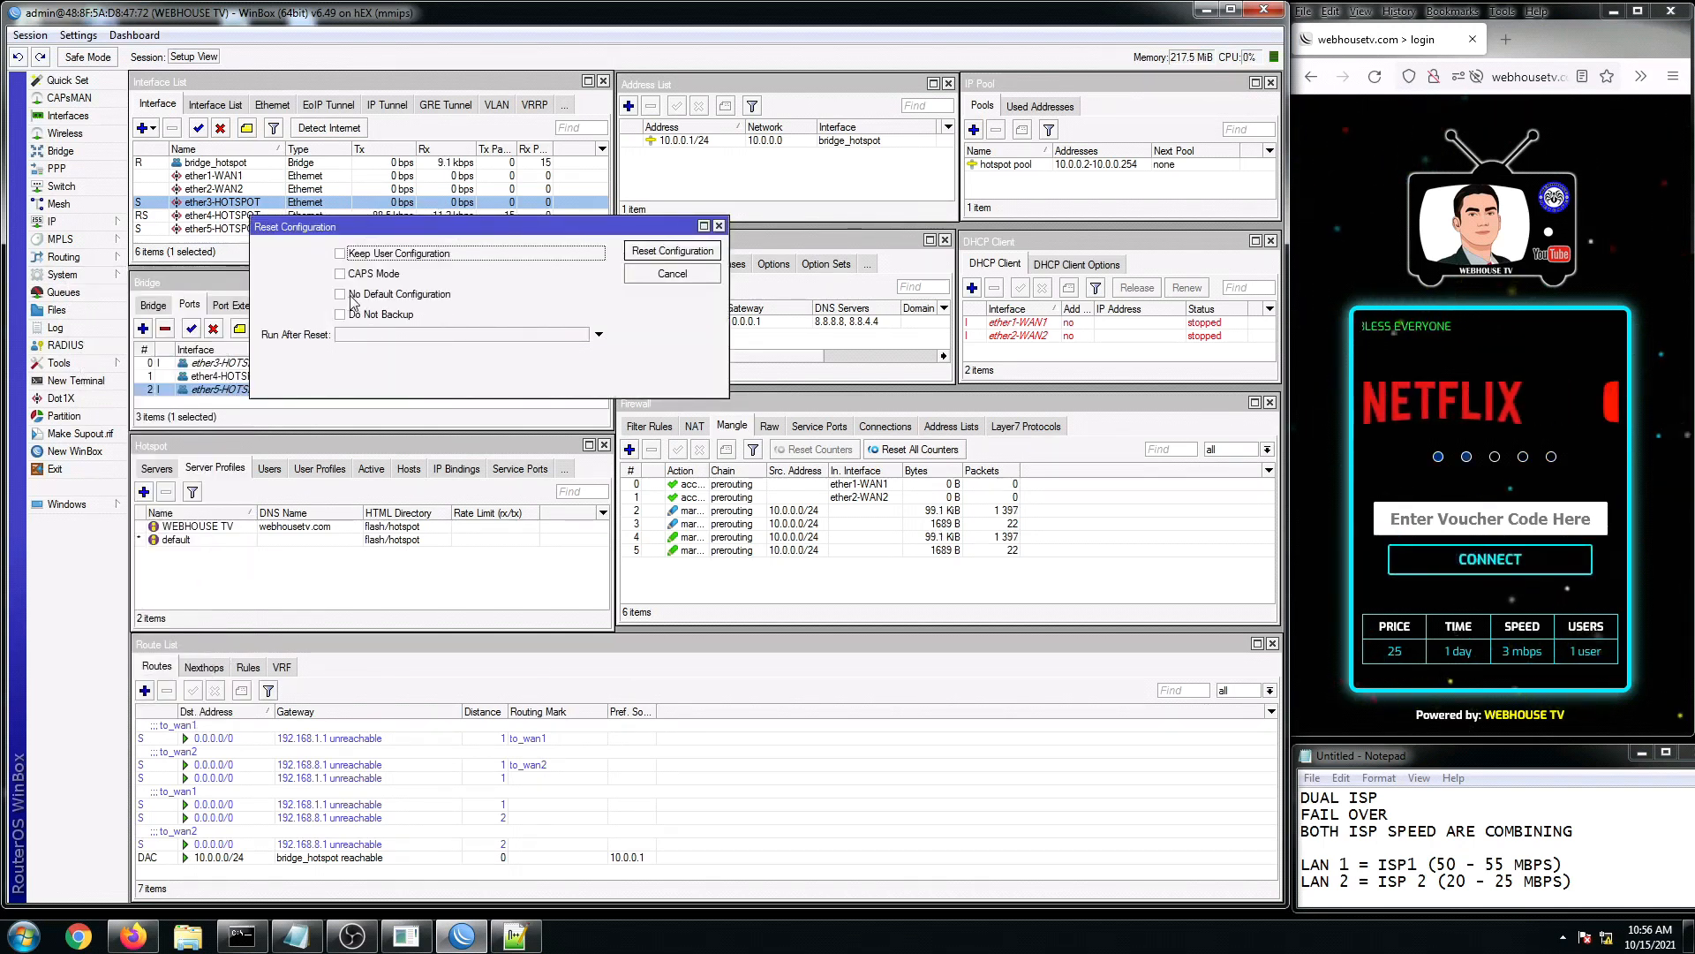
left_click_drag(463, 237, 704, 337)
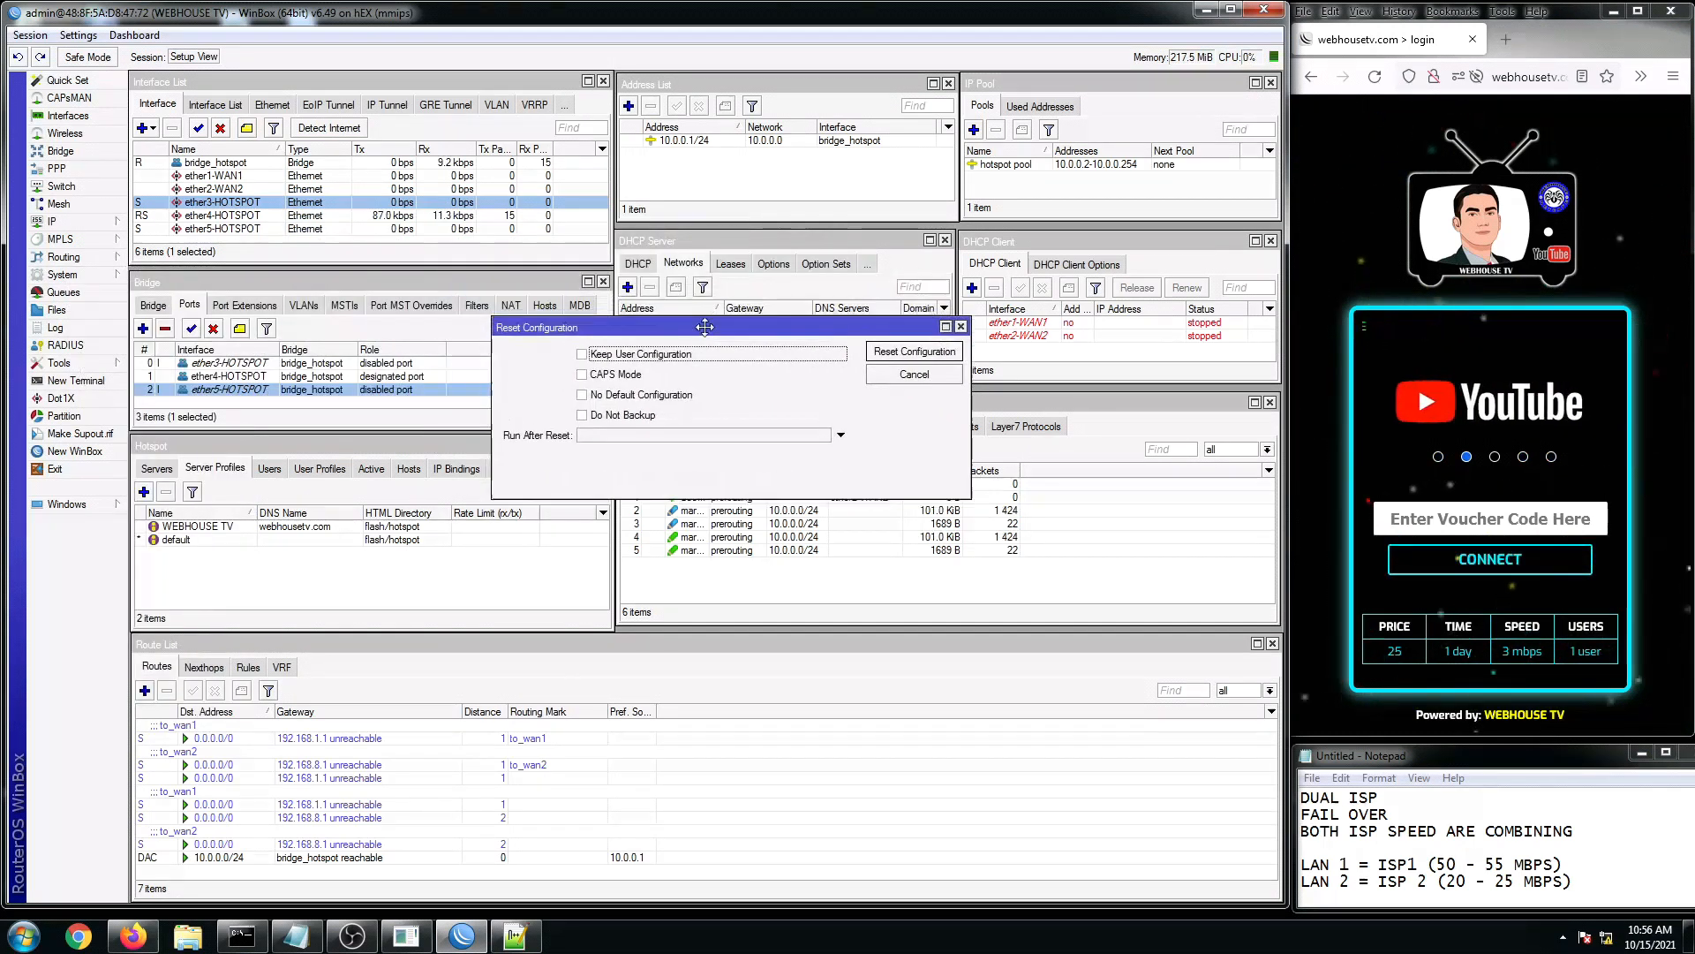
left_click(582, 396)
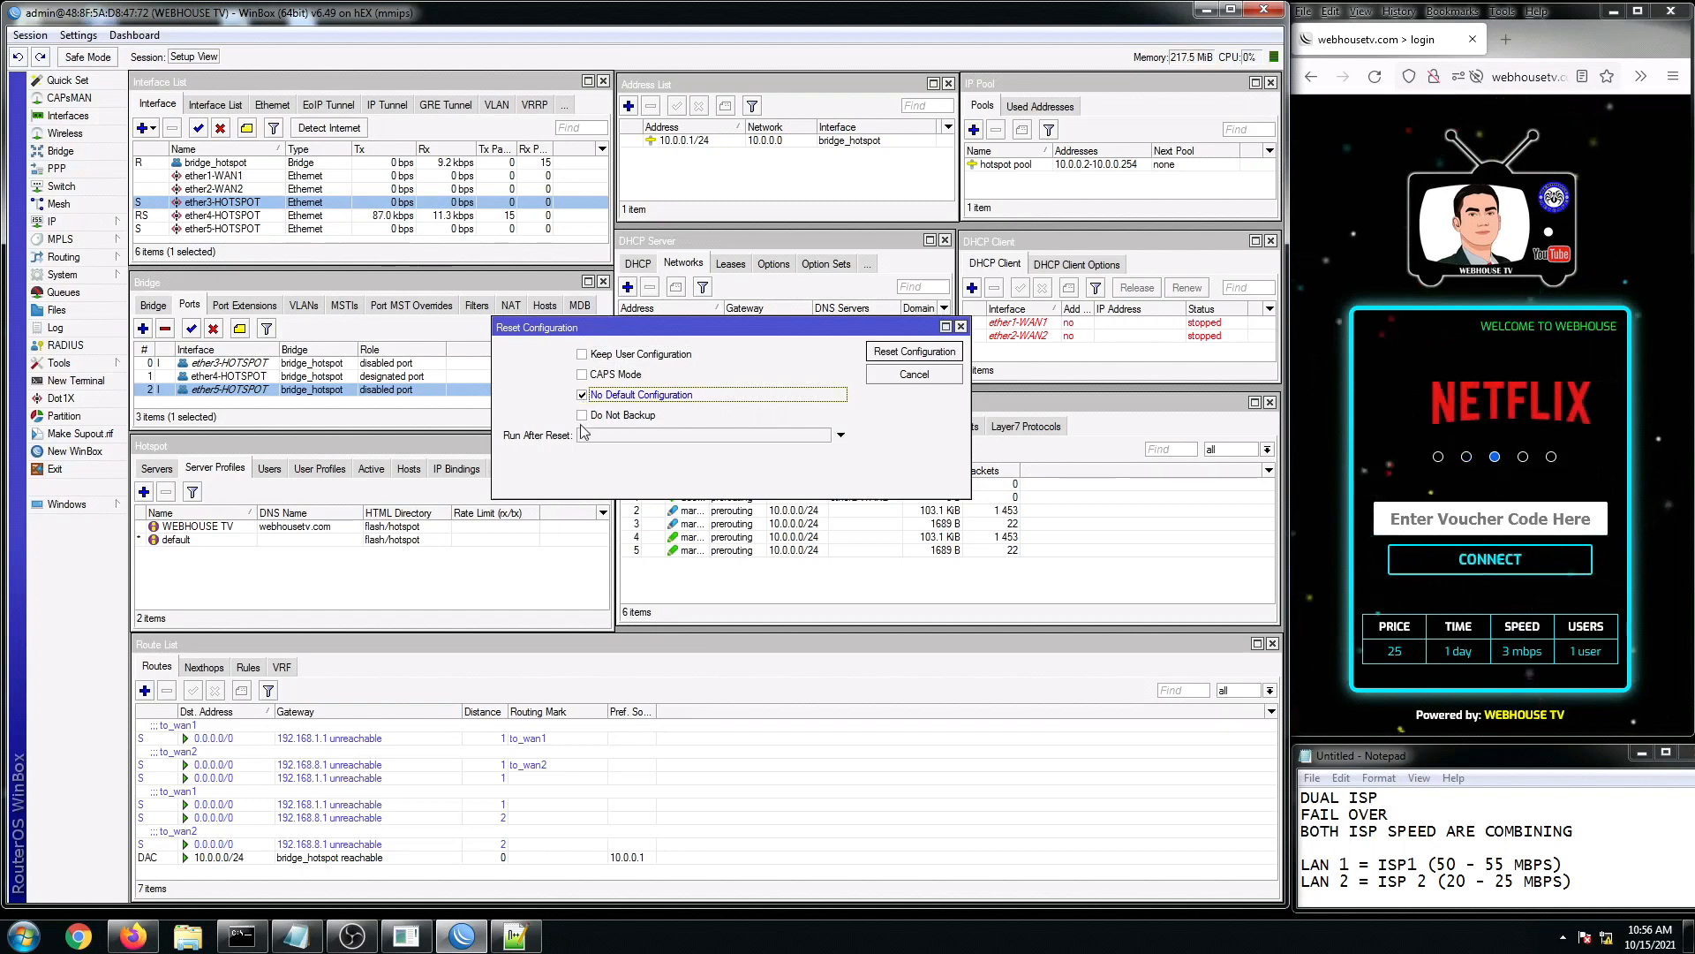
left_click(585, 417)
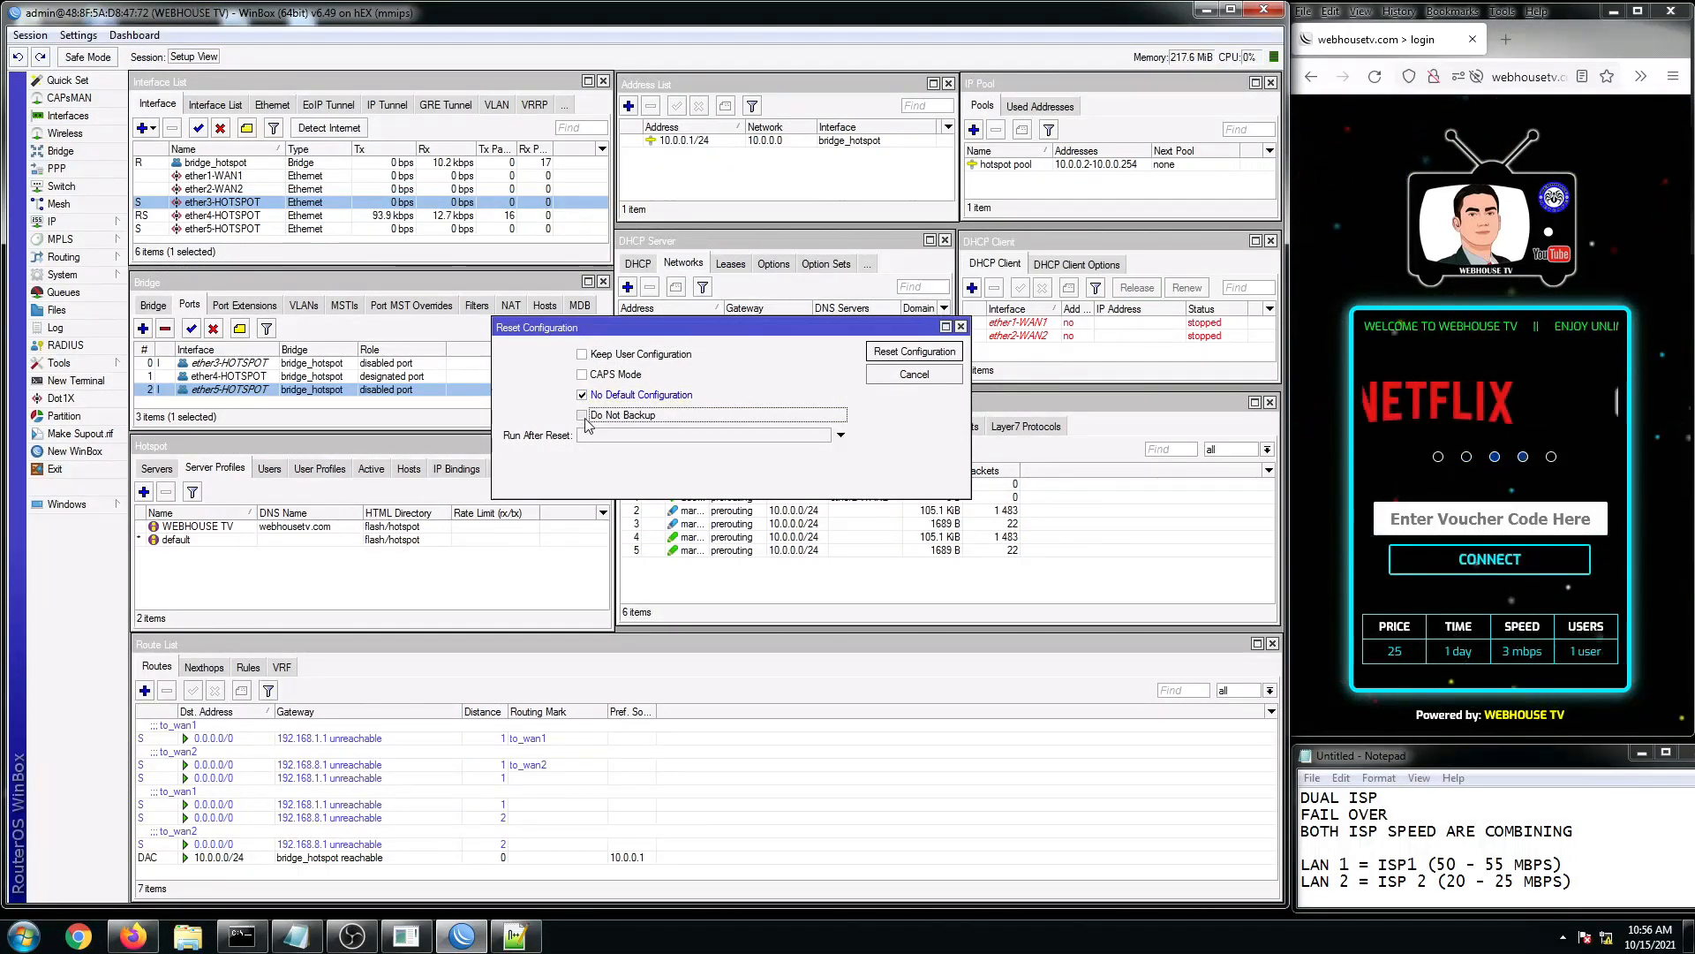
left_click(913, 351)
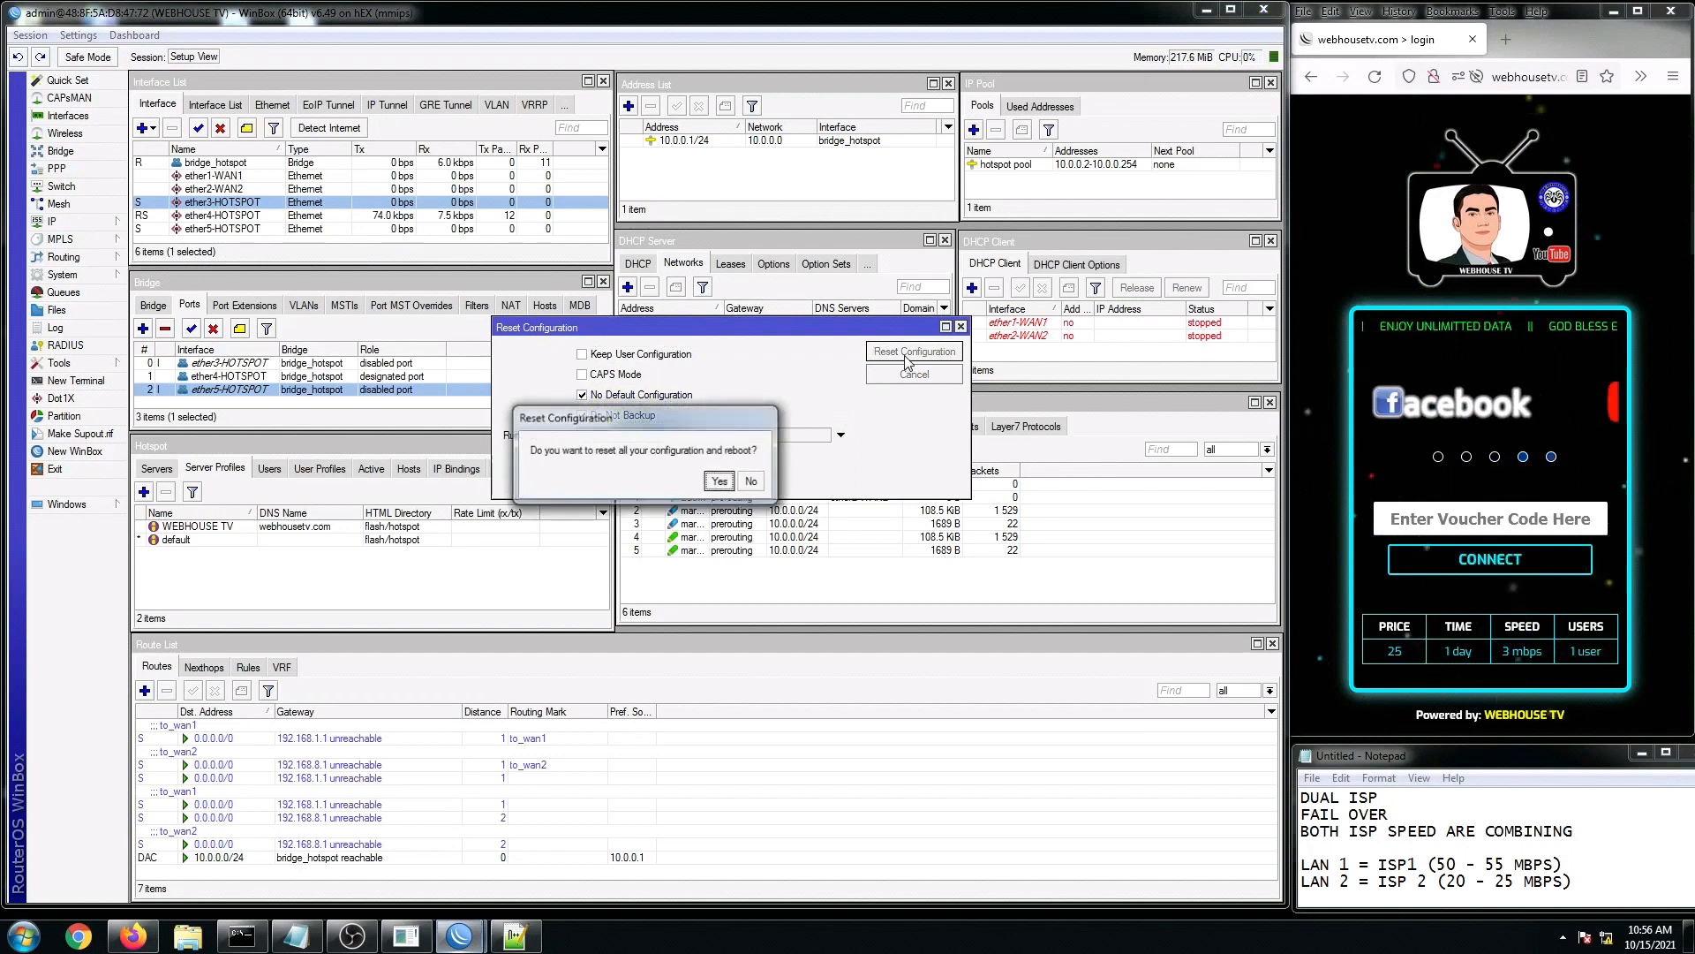
left_click(719, 482)
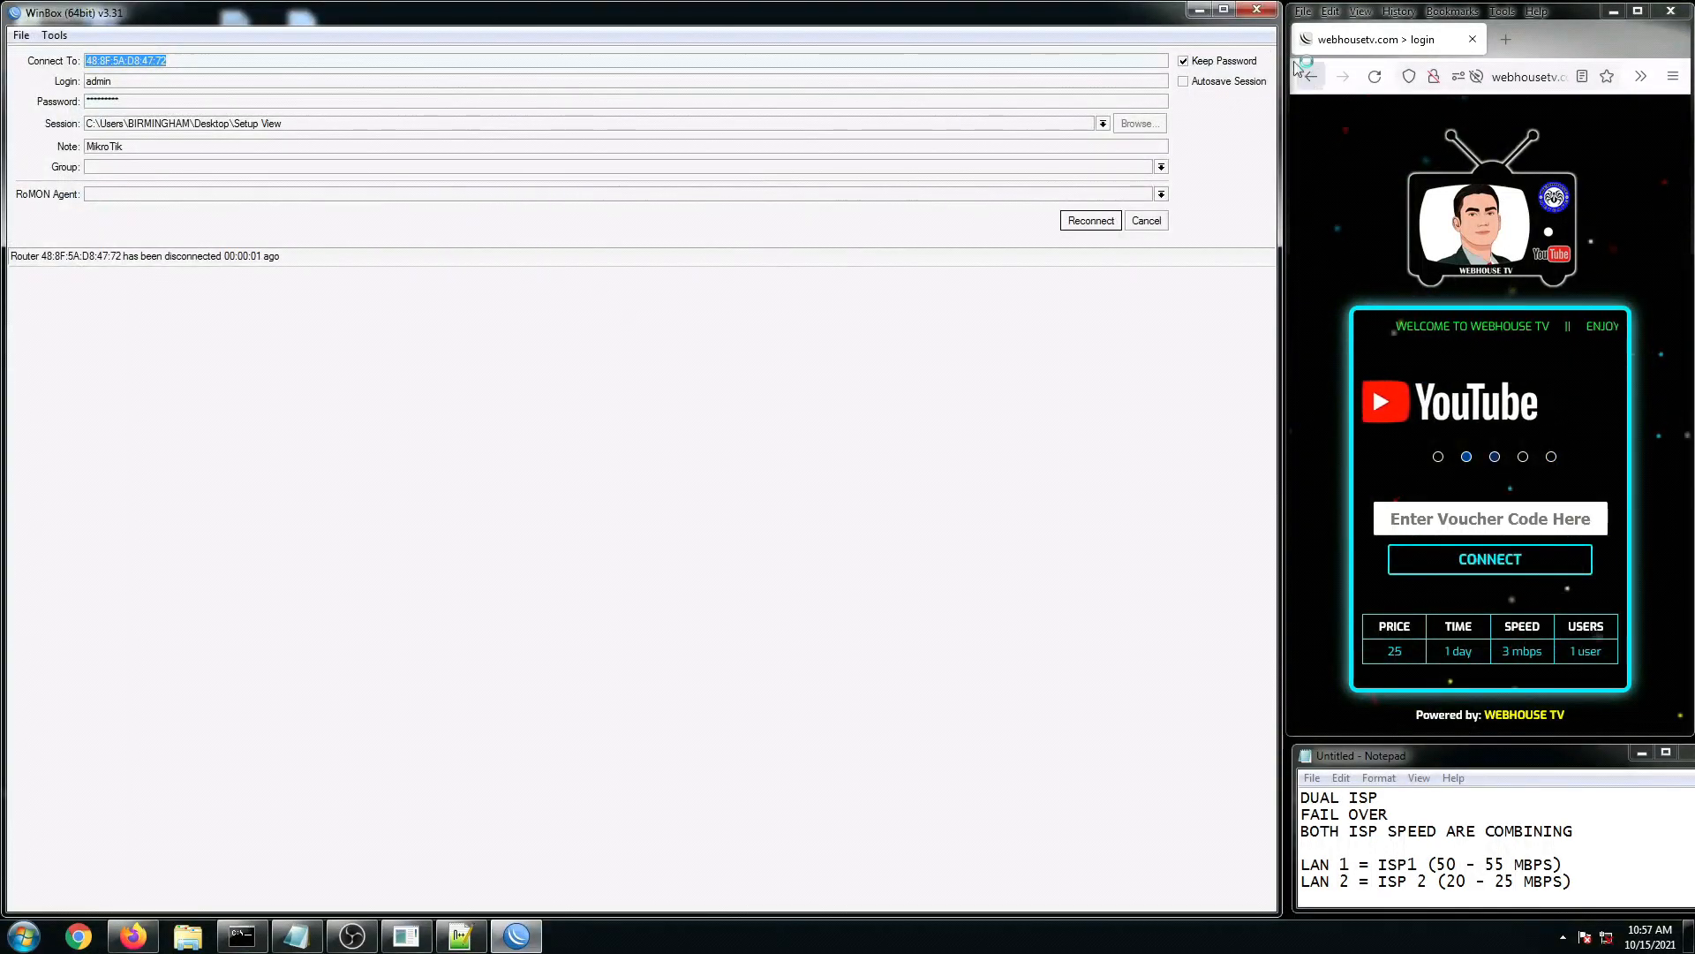
Step: Dismiss the winbox64.exe crash report and close the disconnected WinBox window
left_click(725, 478)
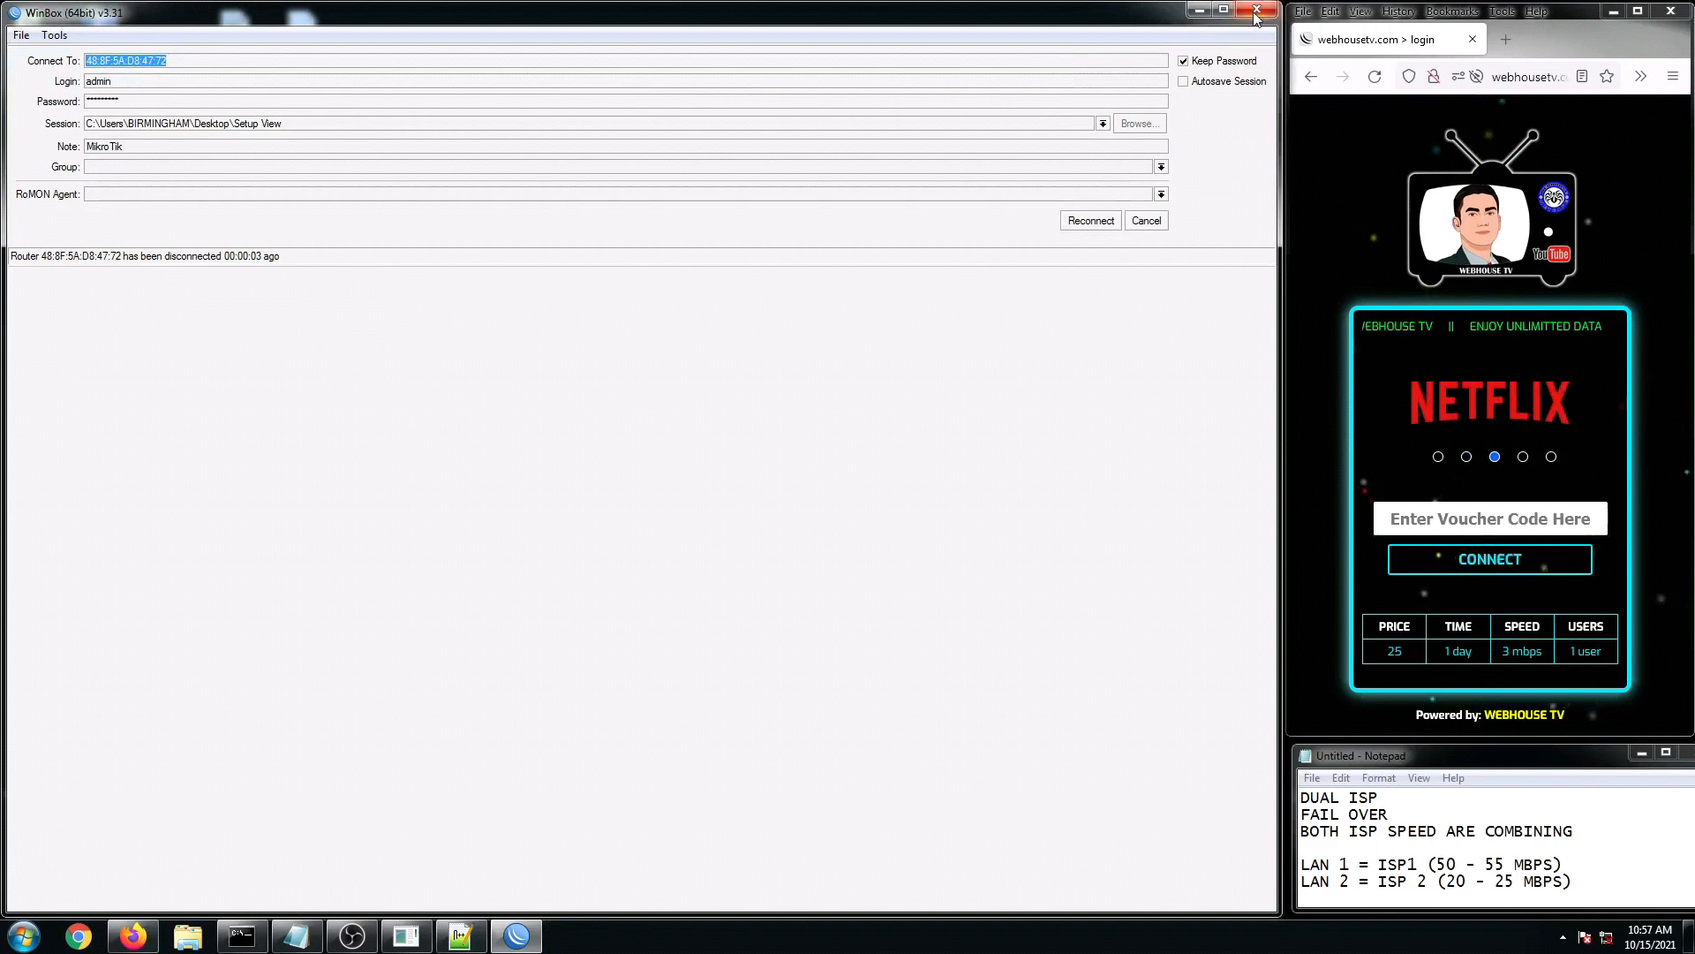
left_click(1257, 11)
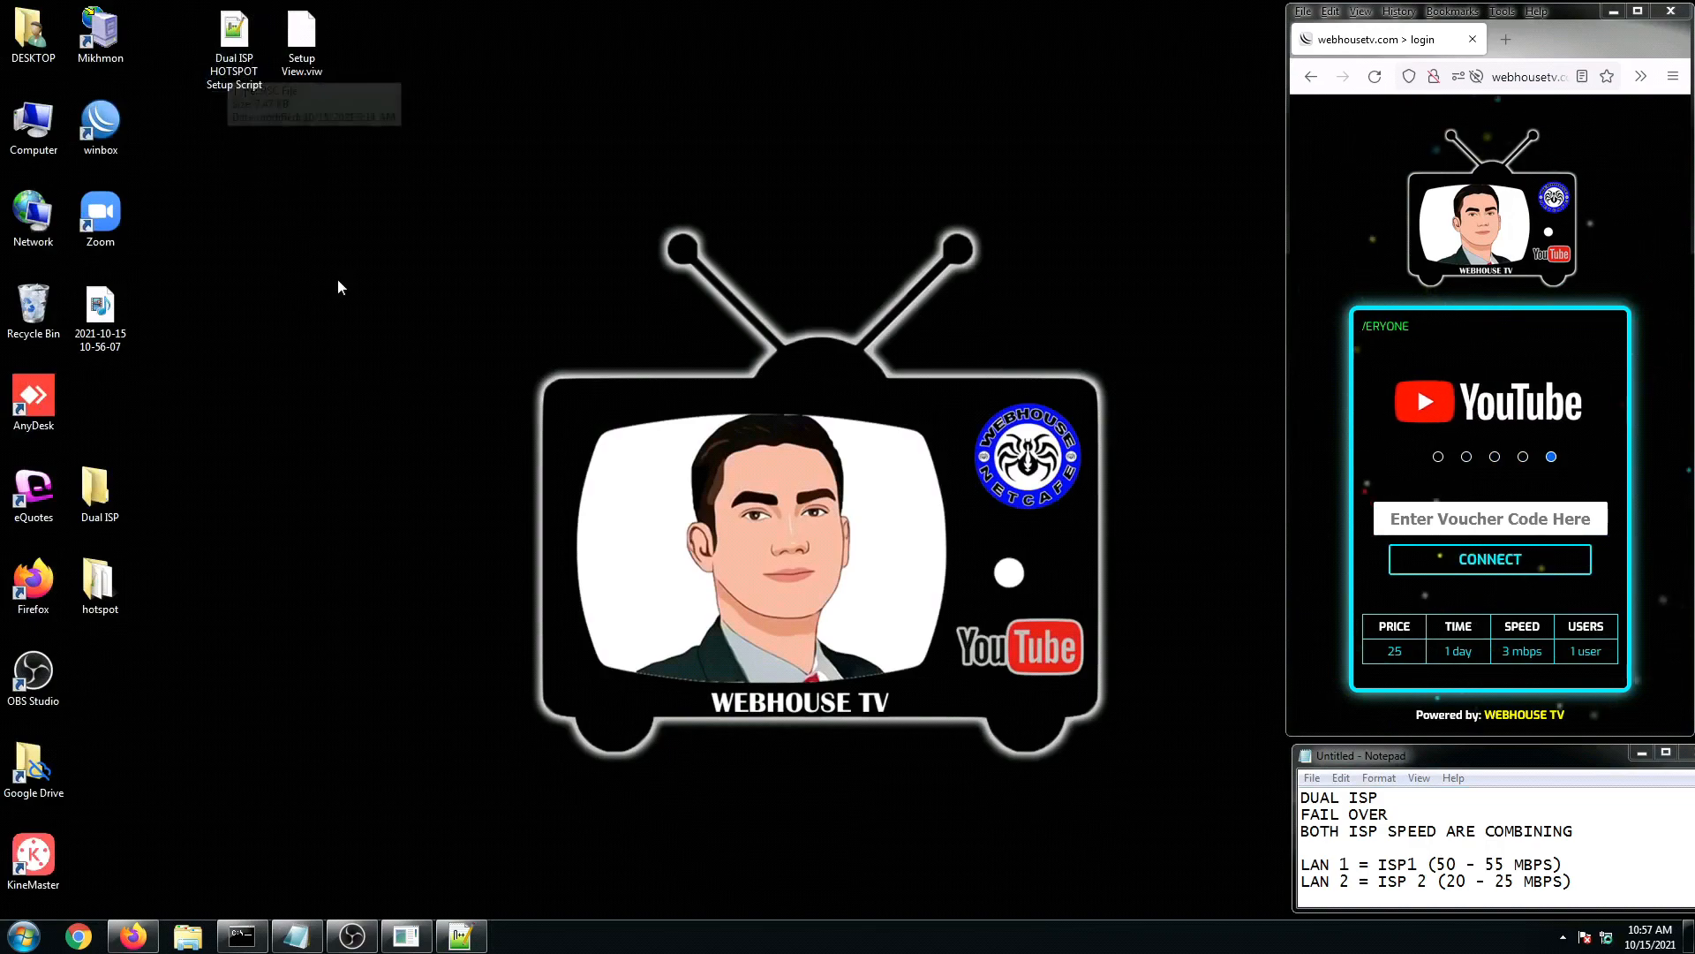
Step: Scroll through Dual ISP HOTSPOT Setup Script.rsc from the top in Notepad++, then close it
left_click(478, 938)
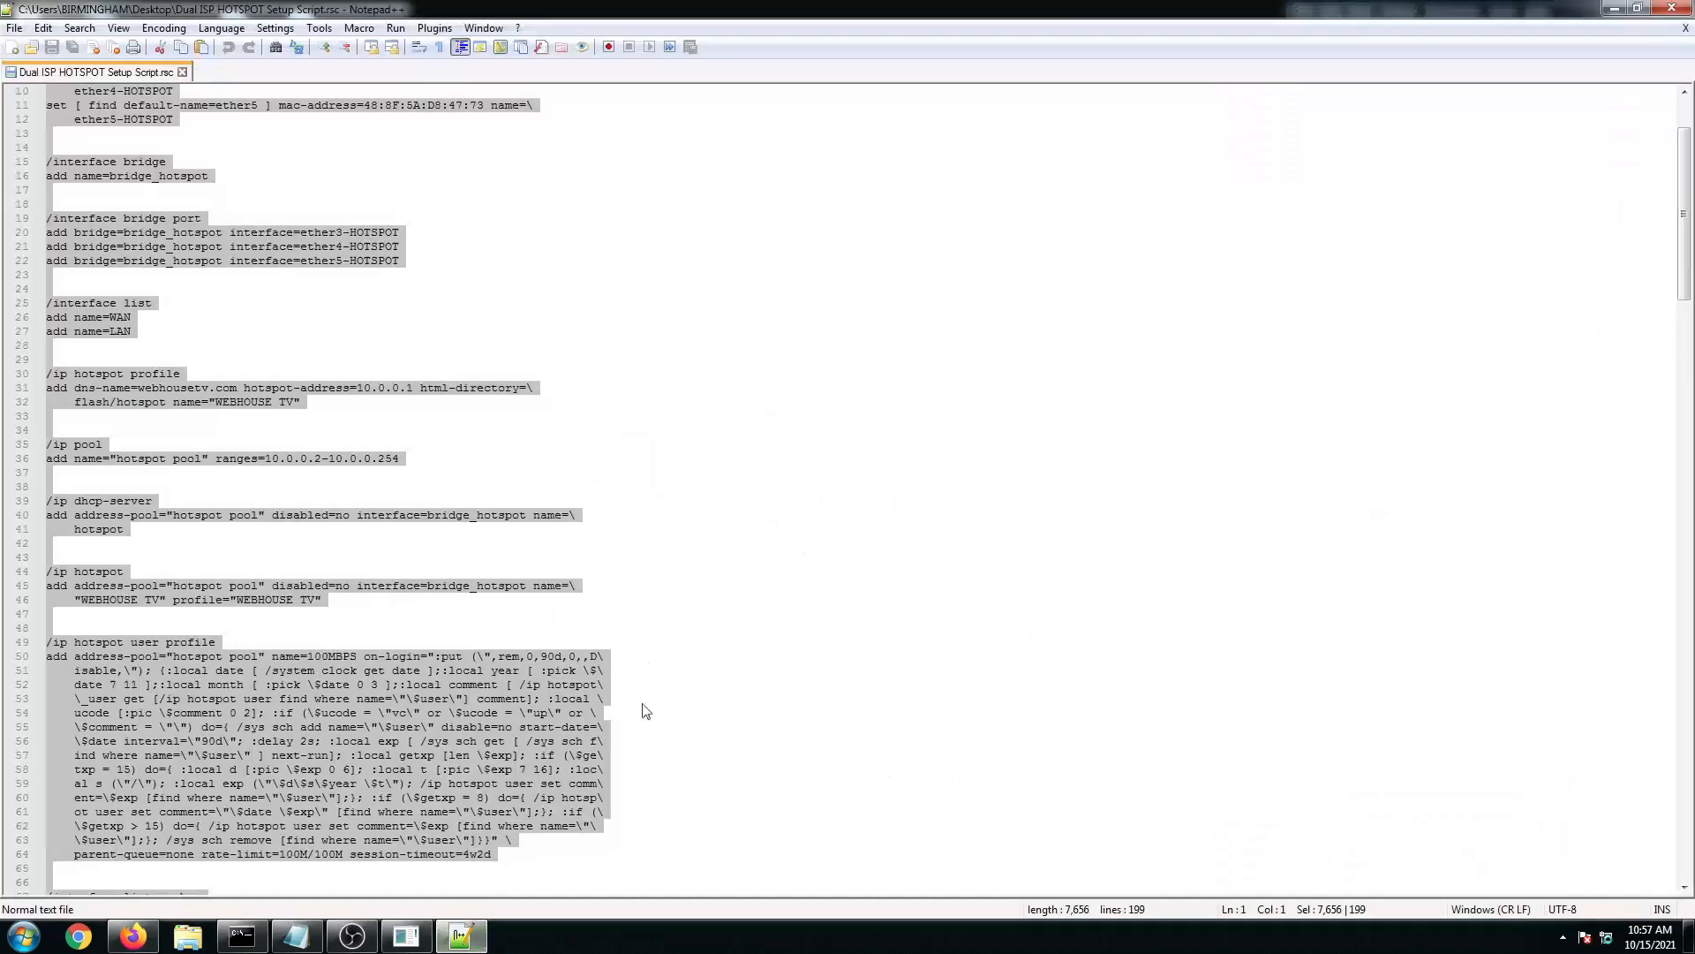
left_click(548, 589)
scroll(545, 586, "up", 3)
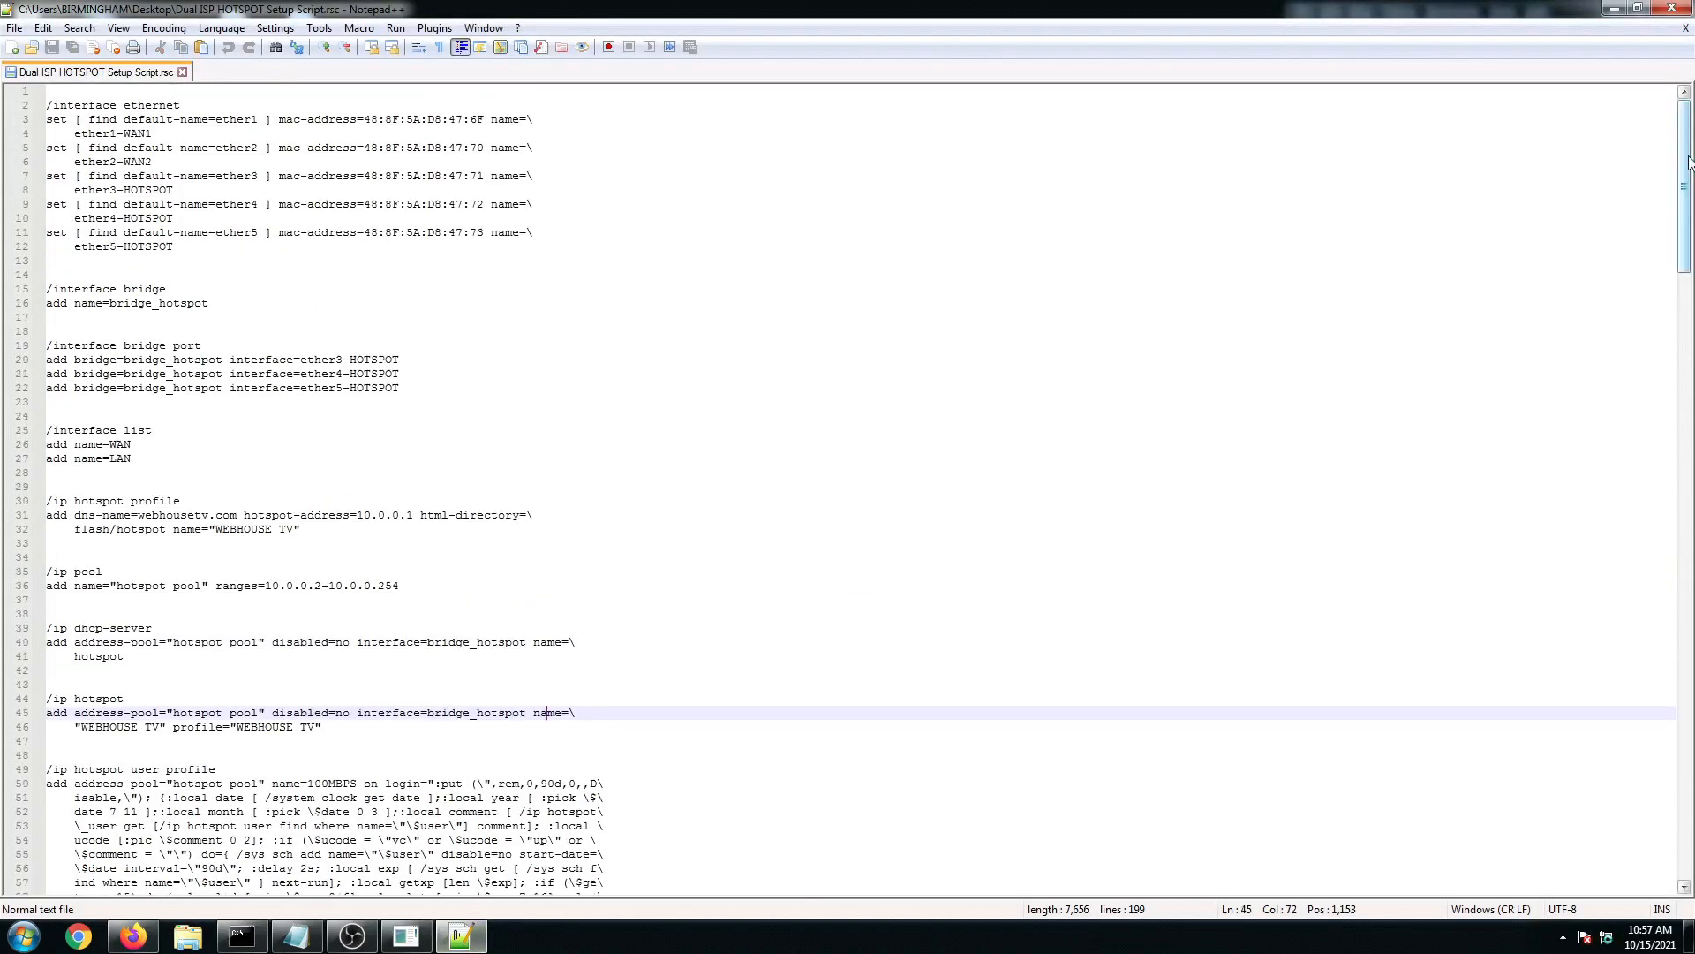
left_click_drag(1688, 161, 1599, 138)
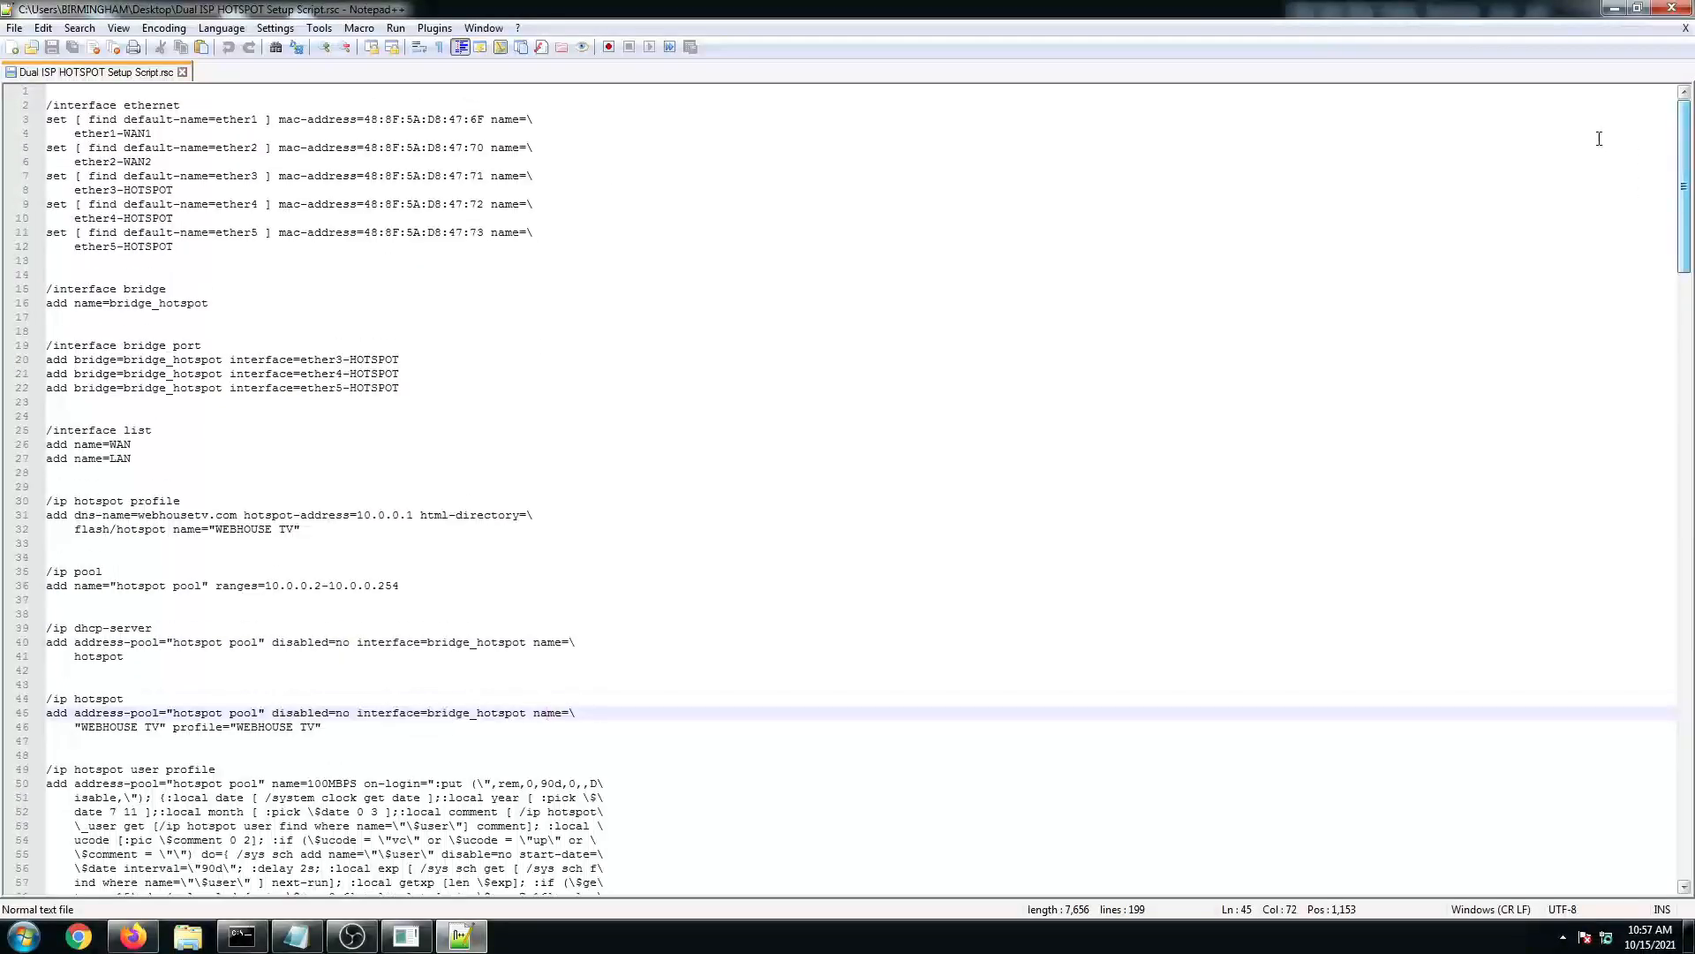
left_click(1672, 13)
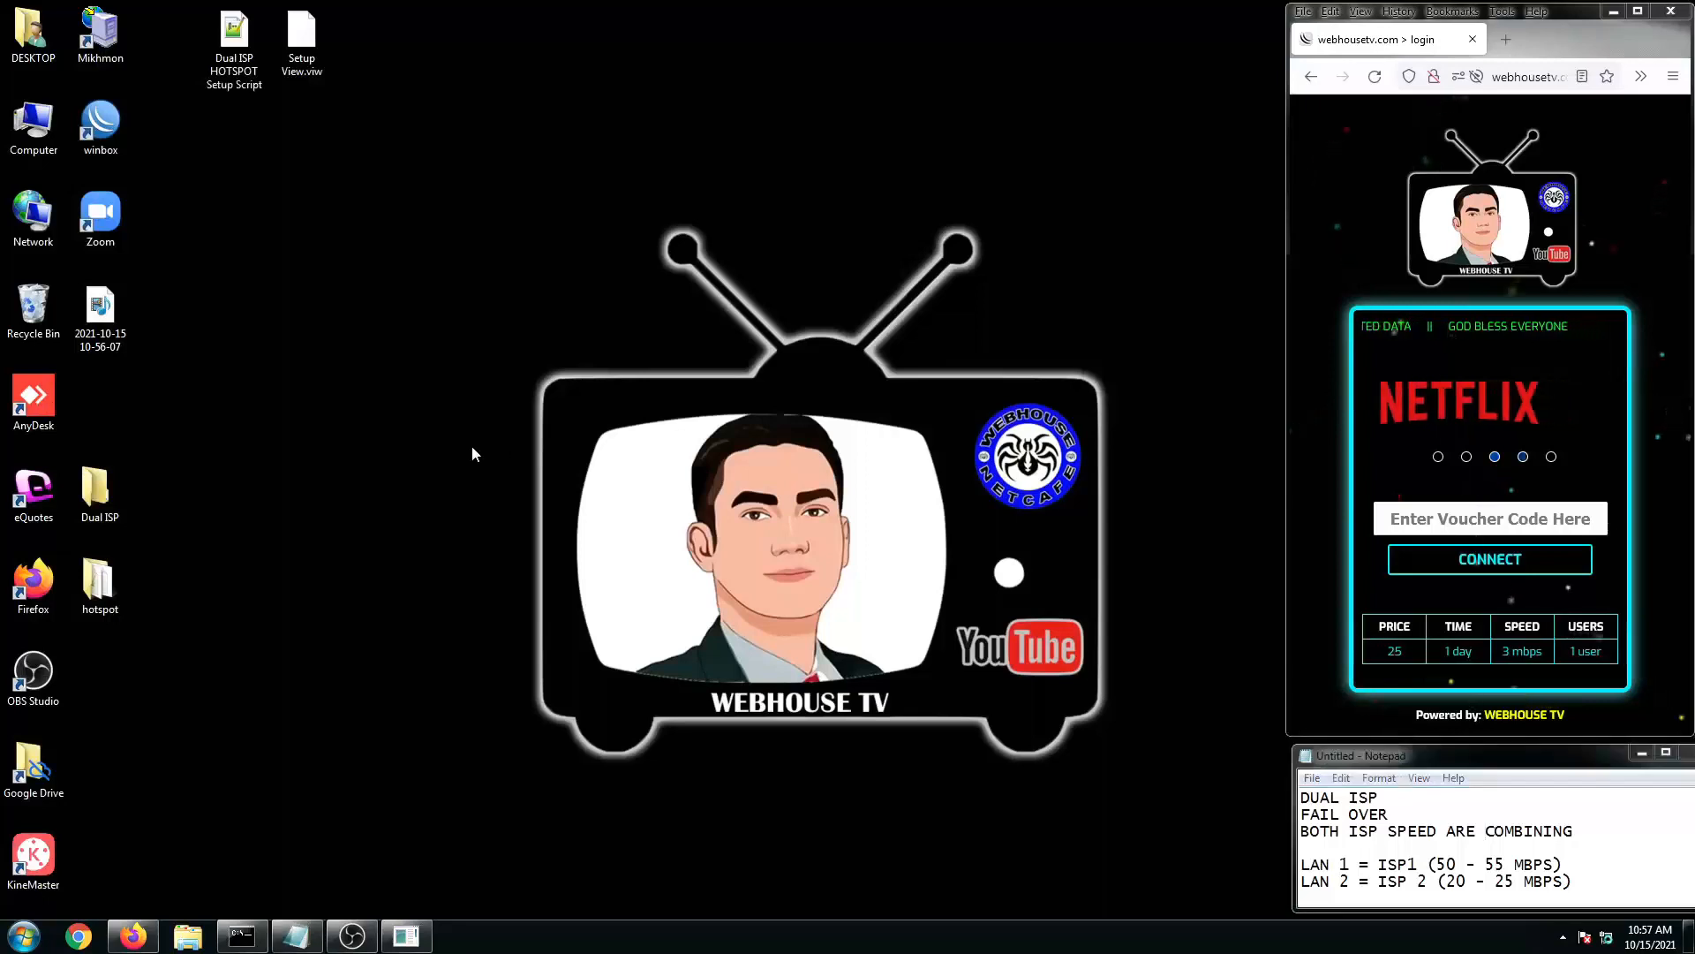
Step: Launch WinBox from its desktop icon to reach the connect screen listing the RB750Gr3
double_click(301, 53)
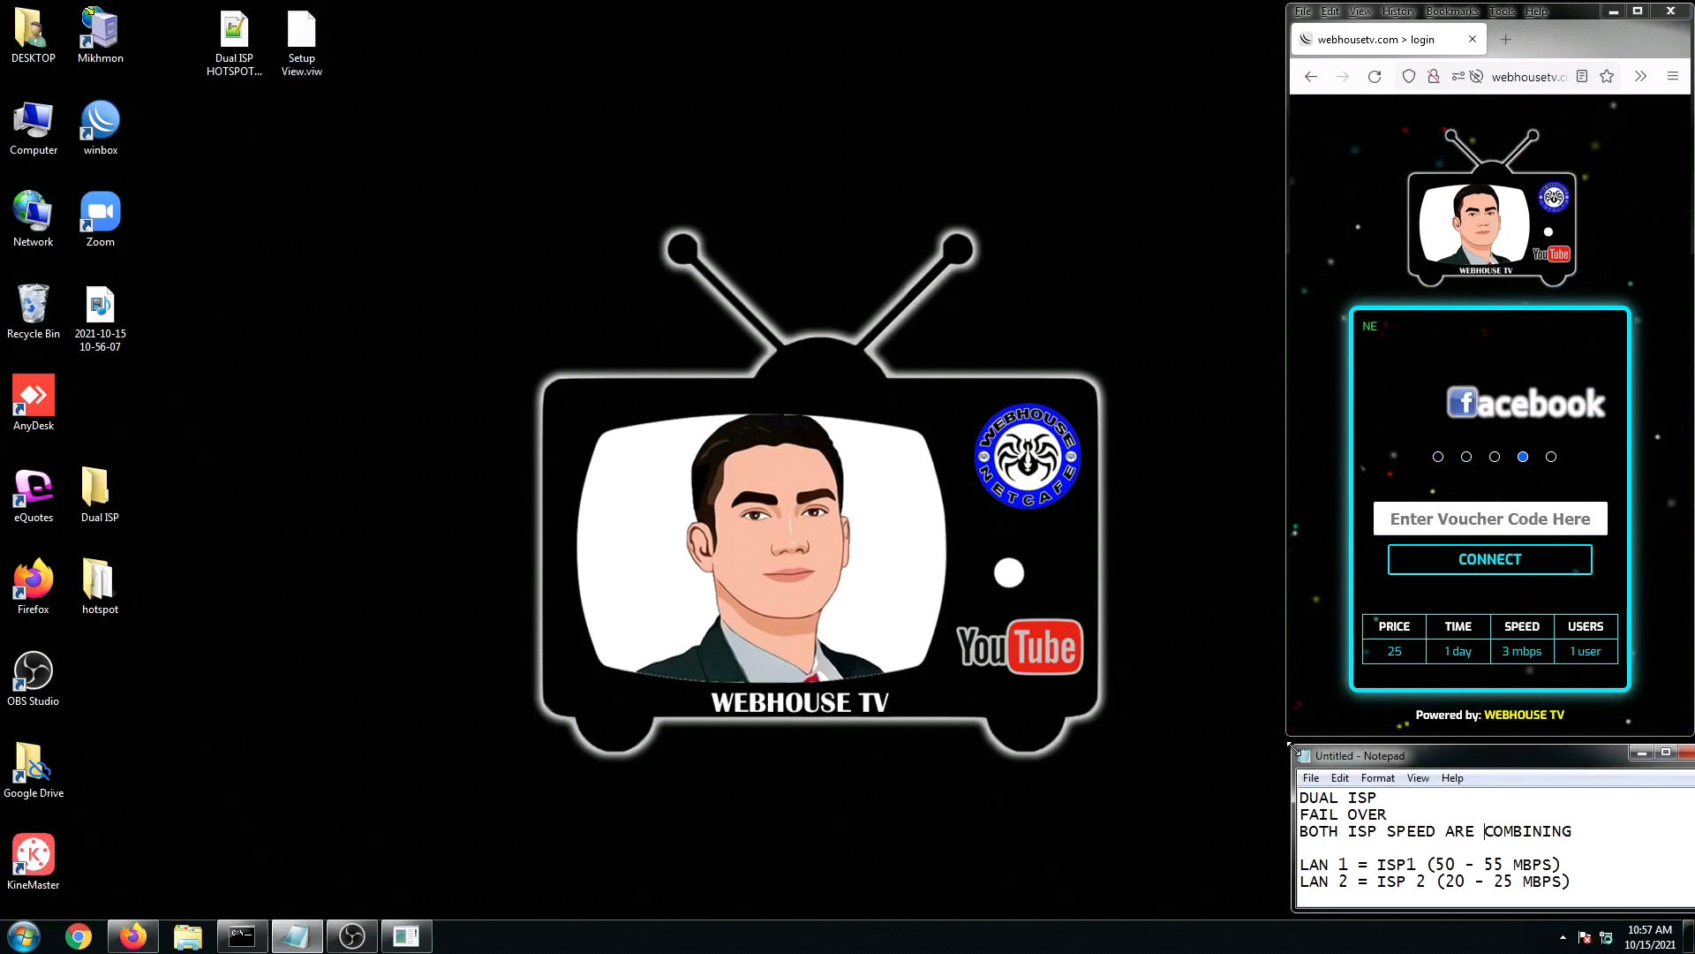
left_click(511, 623)
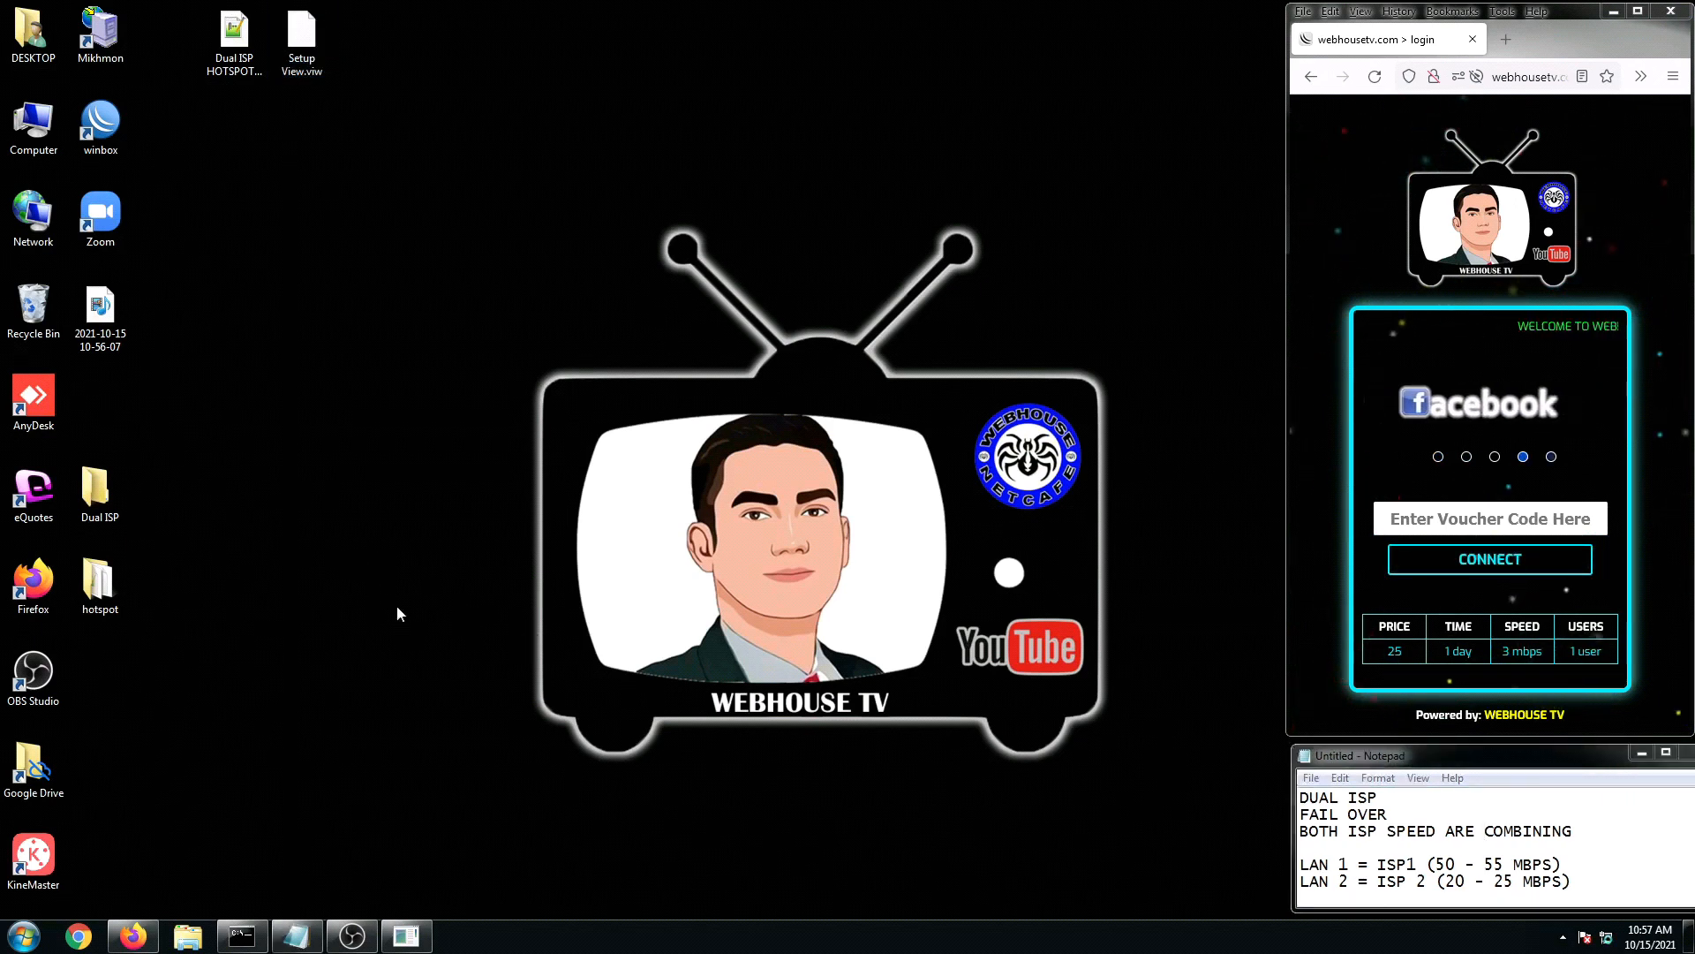
double_click(94, 148)
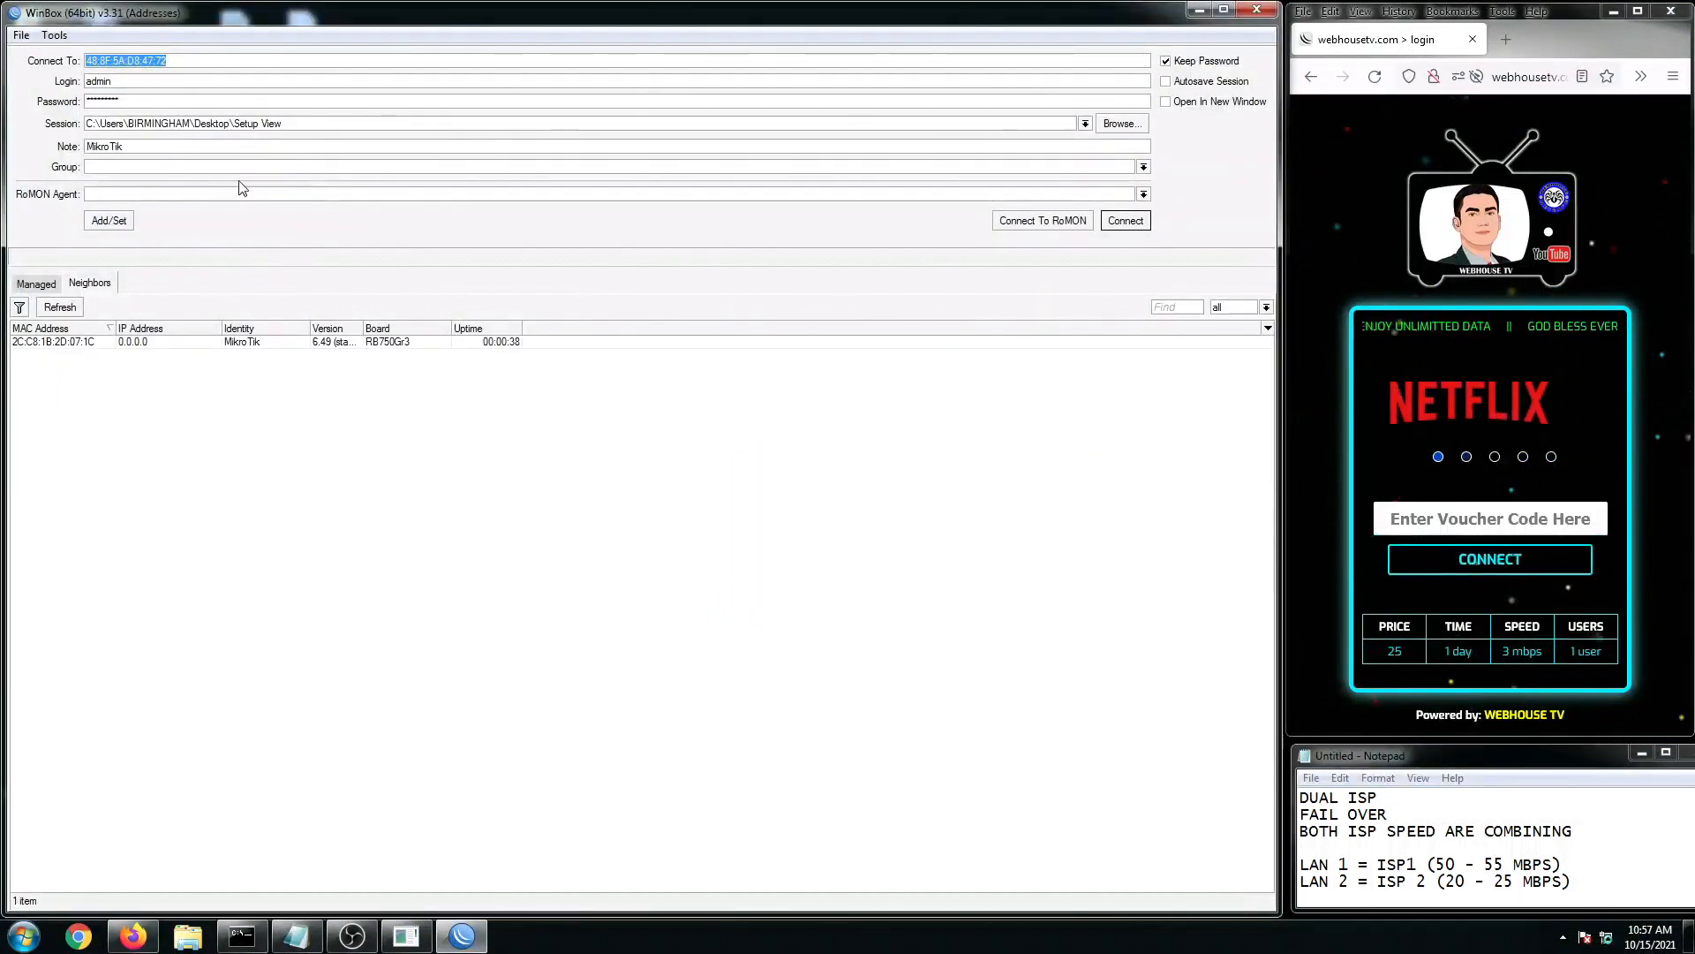
Step: Clear the saved session path and turn off Keep Password on the connect form
left_click(531, 642)
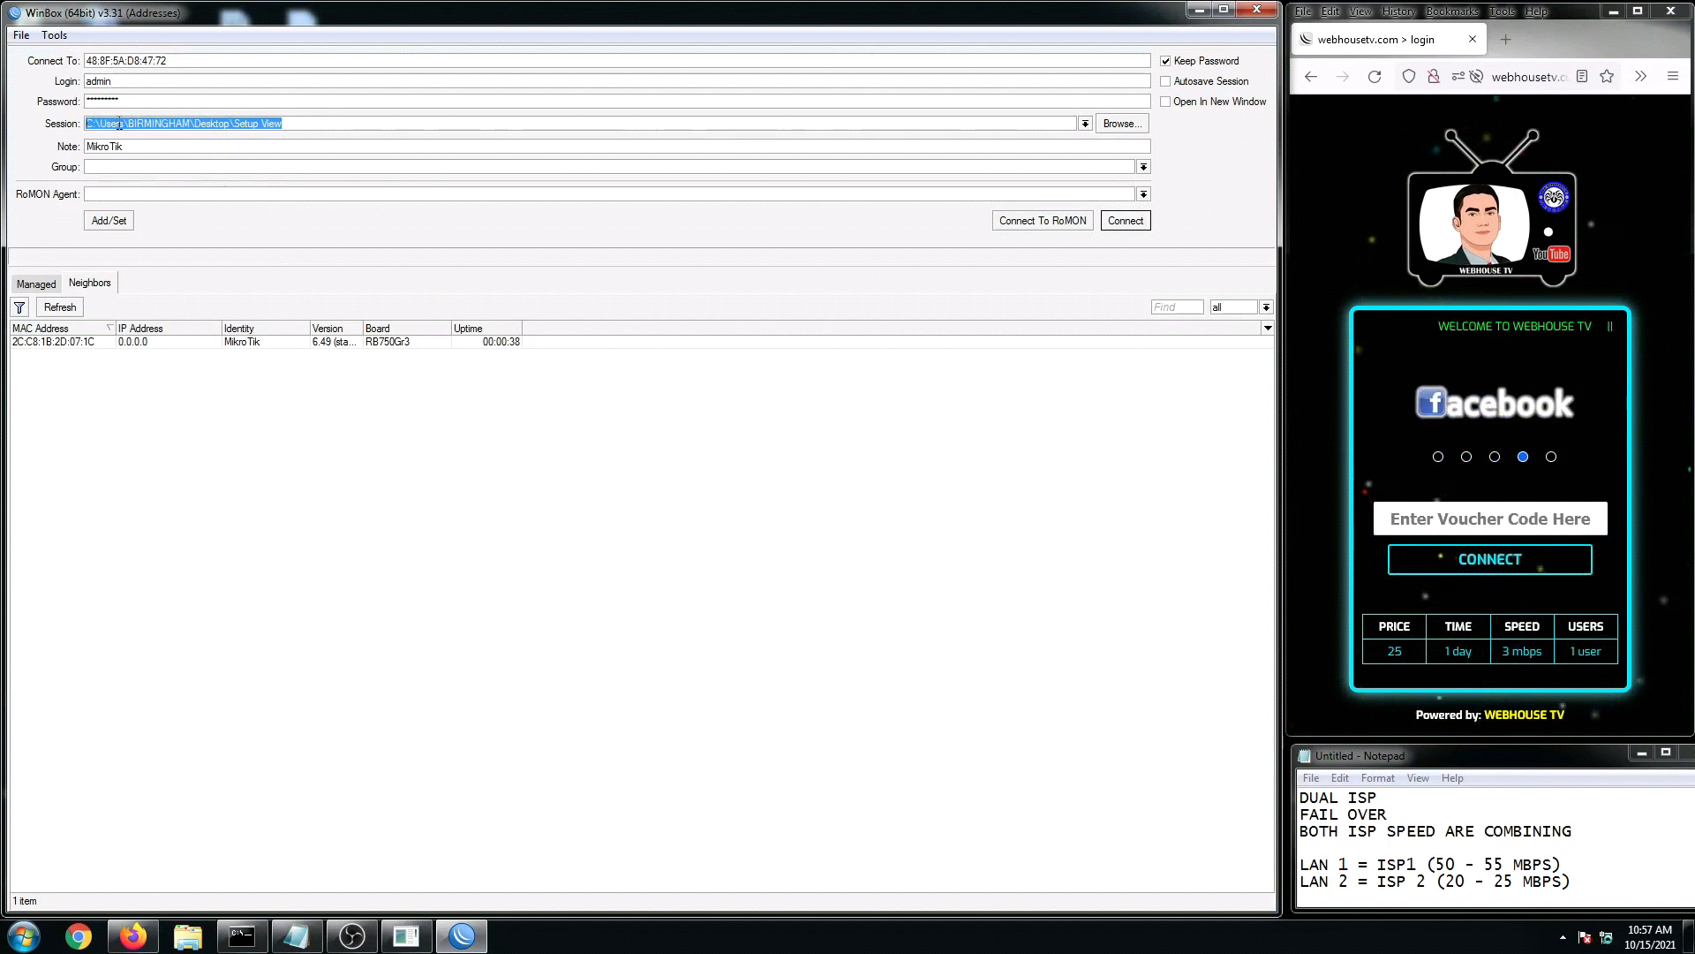
left_click(55, 35)
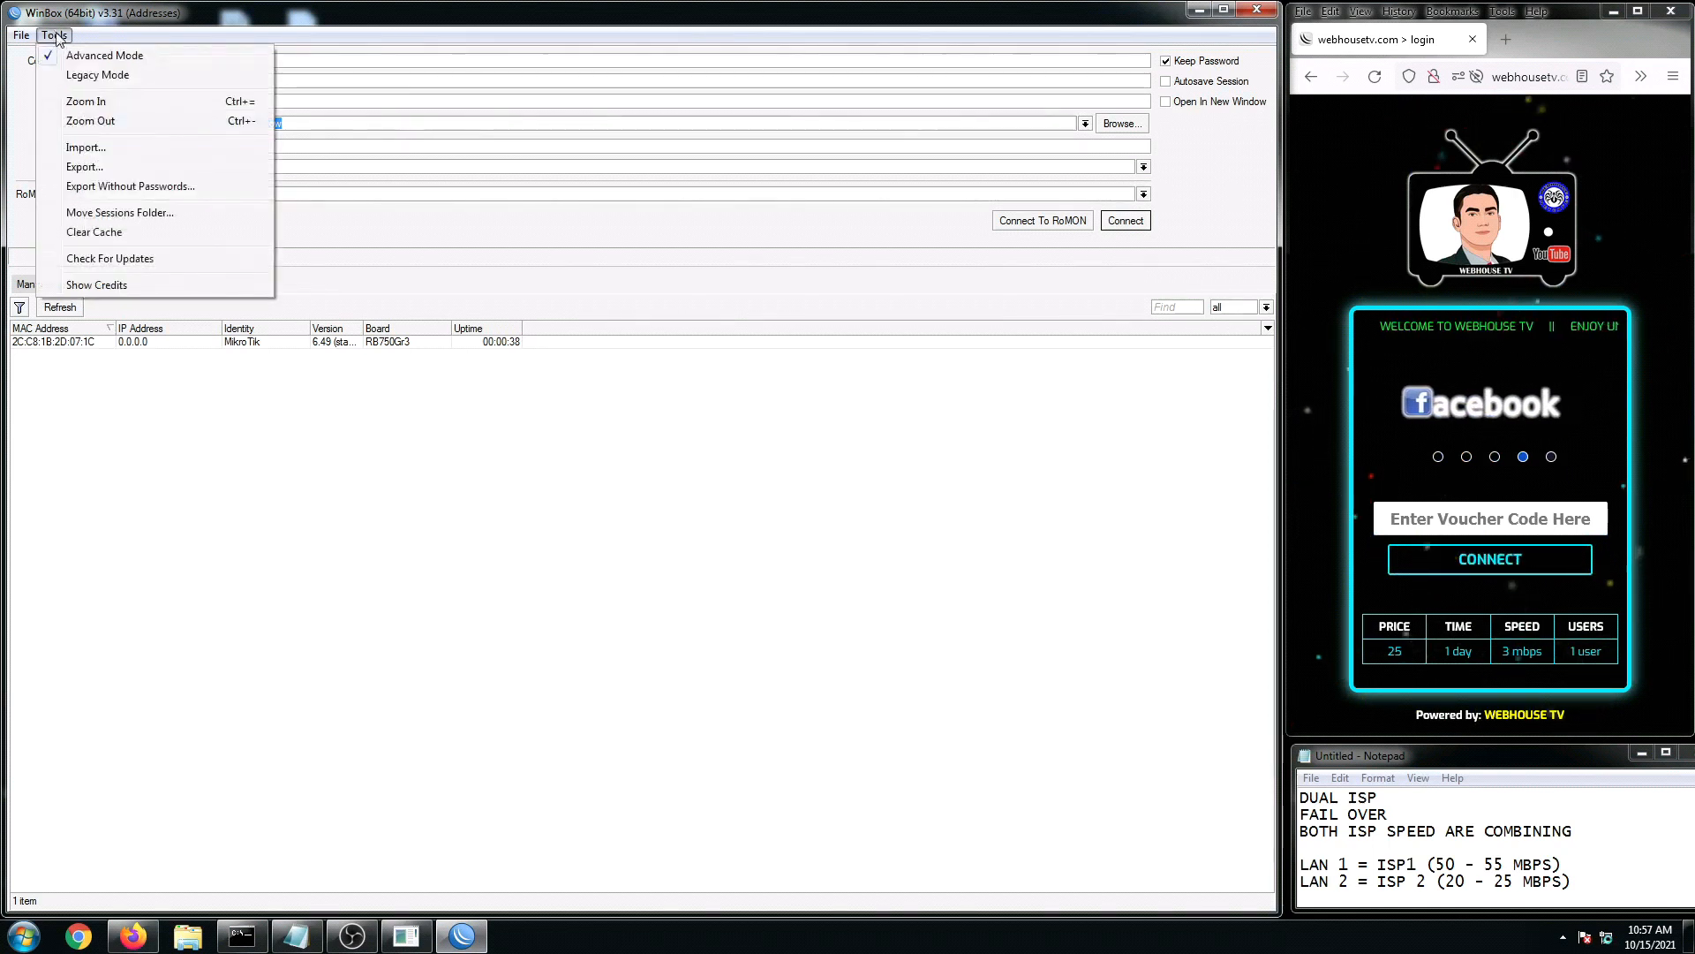
left_click(98, 56)
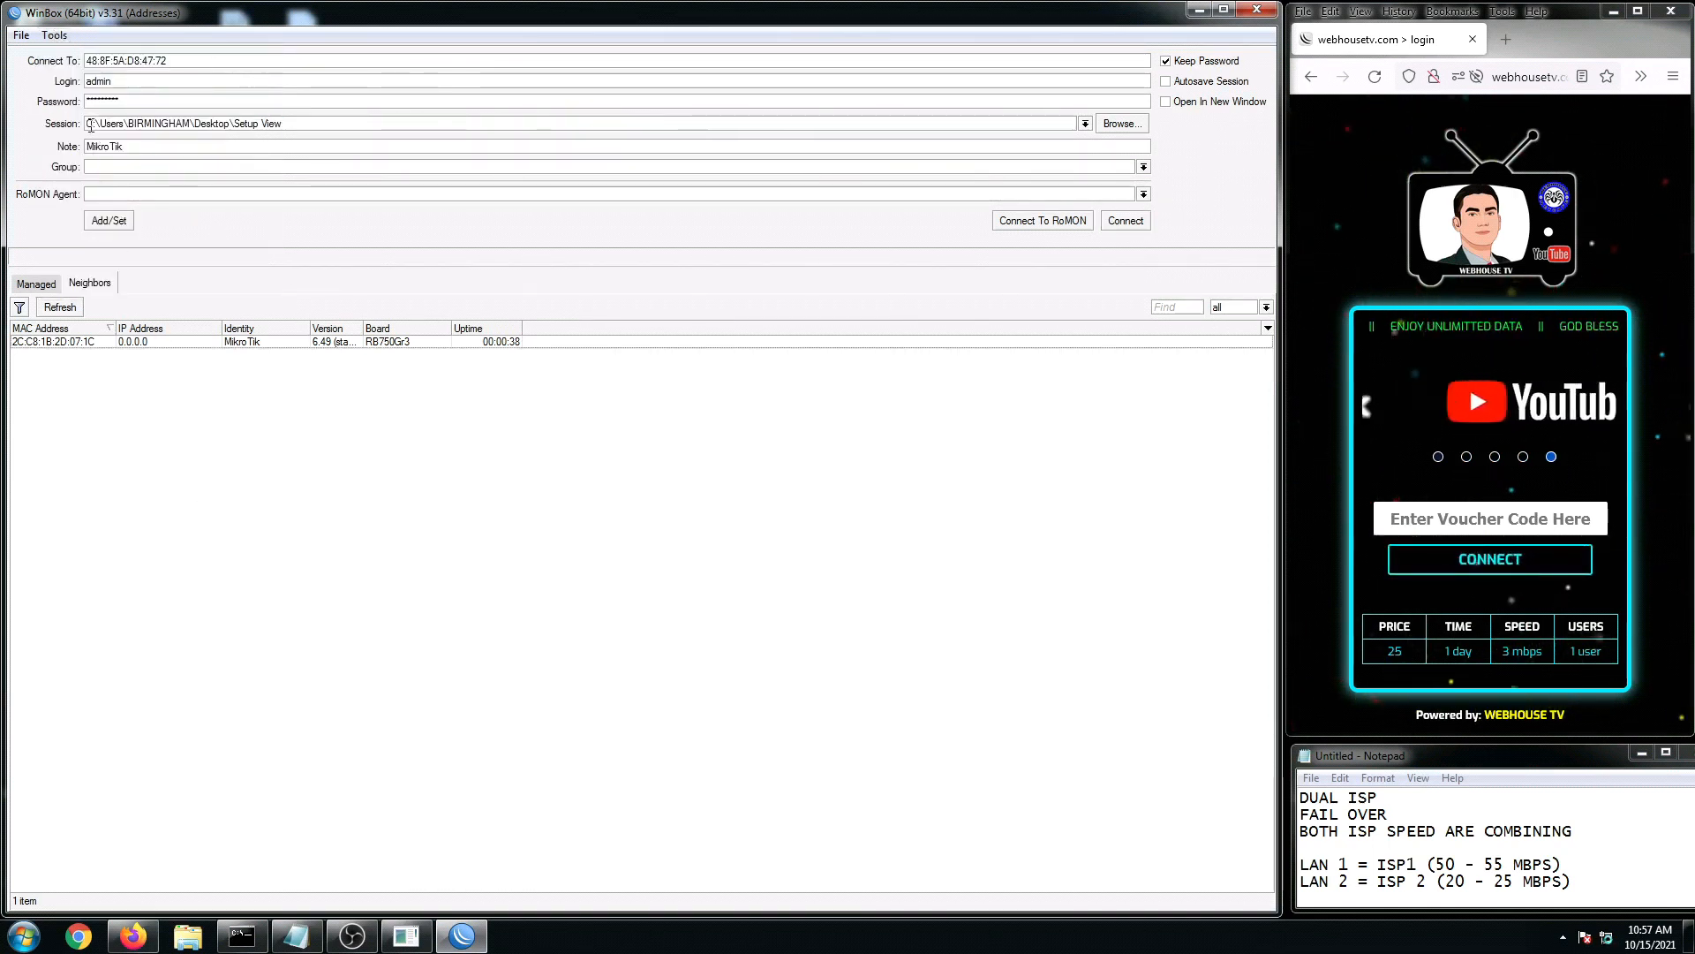
left_click_drag(88, 126, 282, 125)
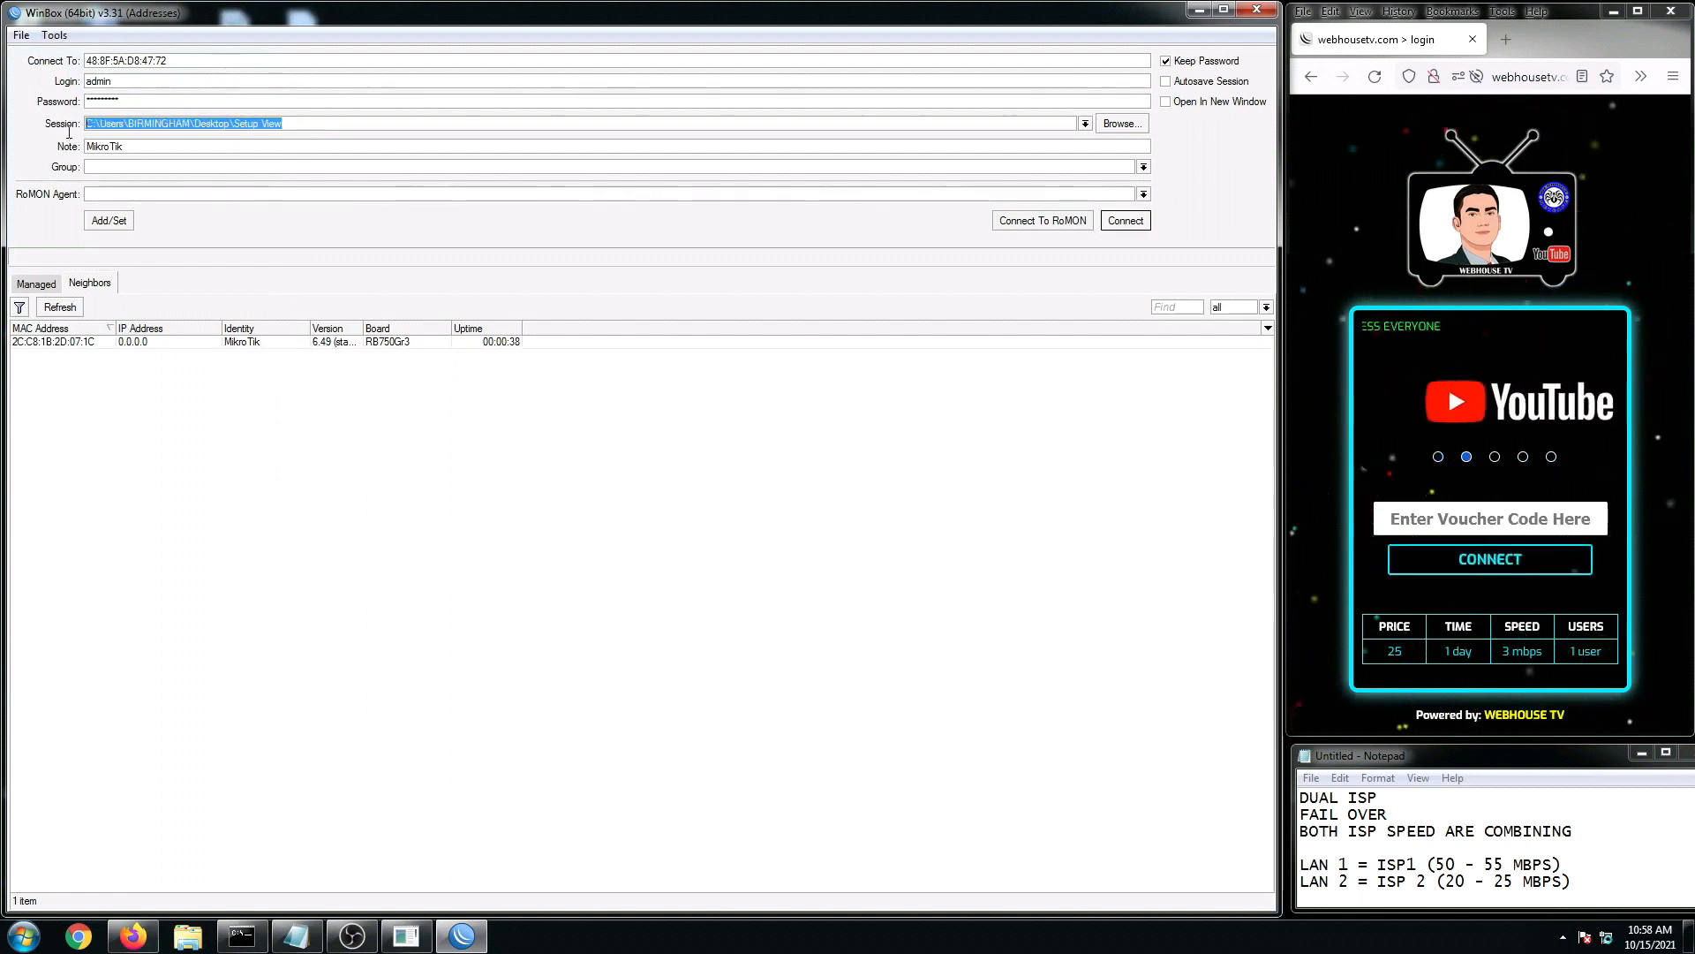
key("Delete")
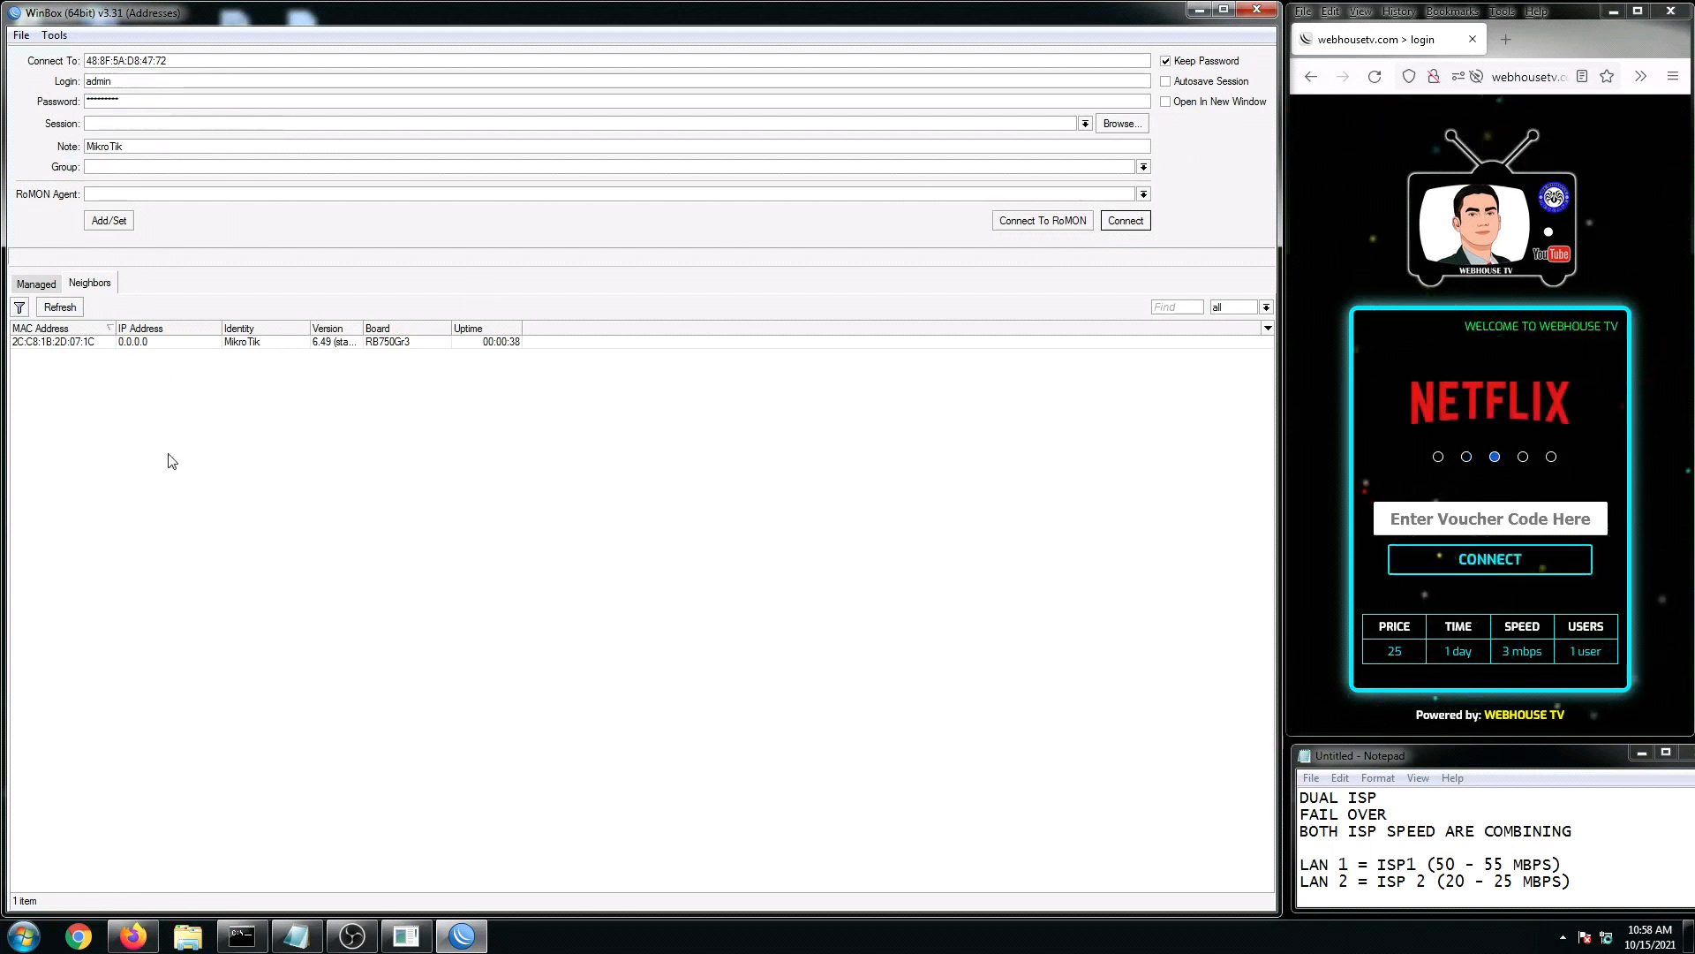
left_click(1165, 60)
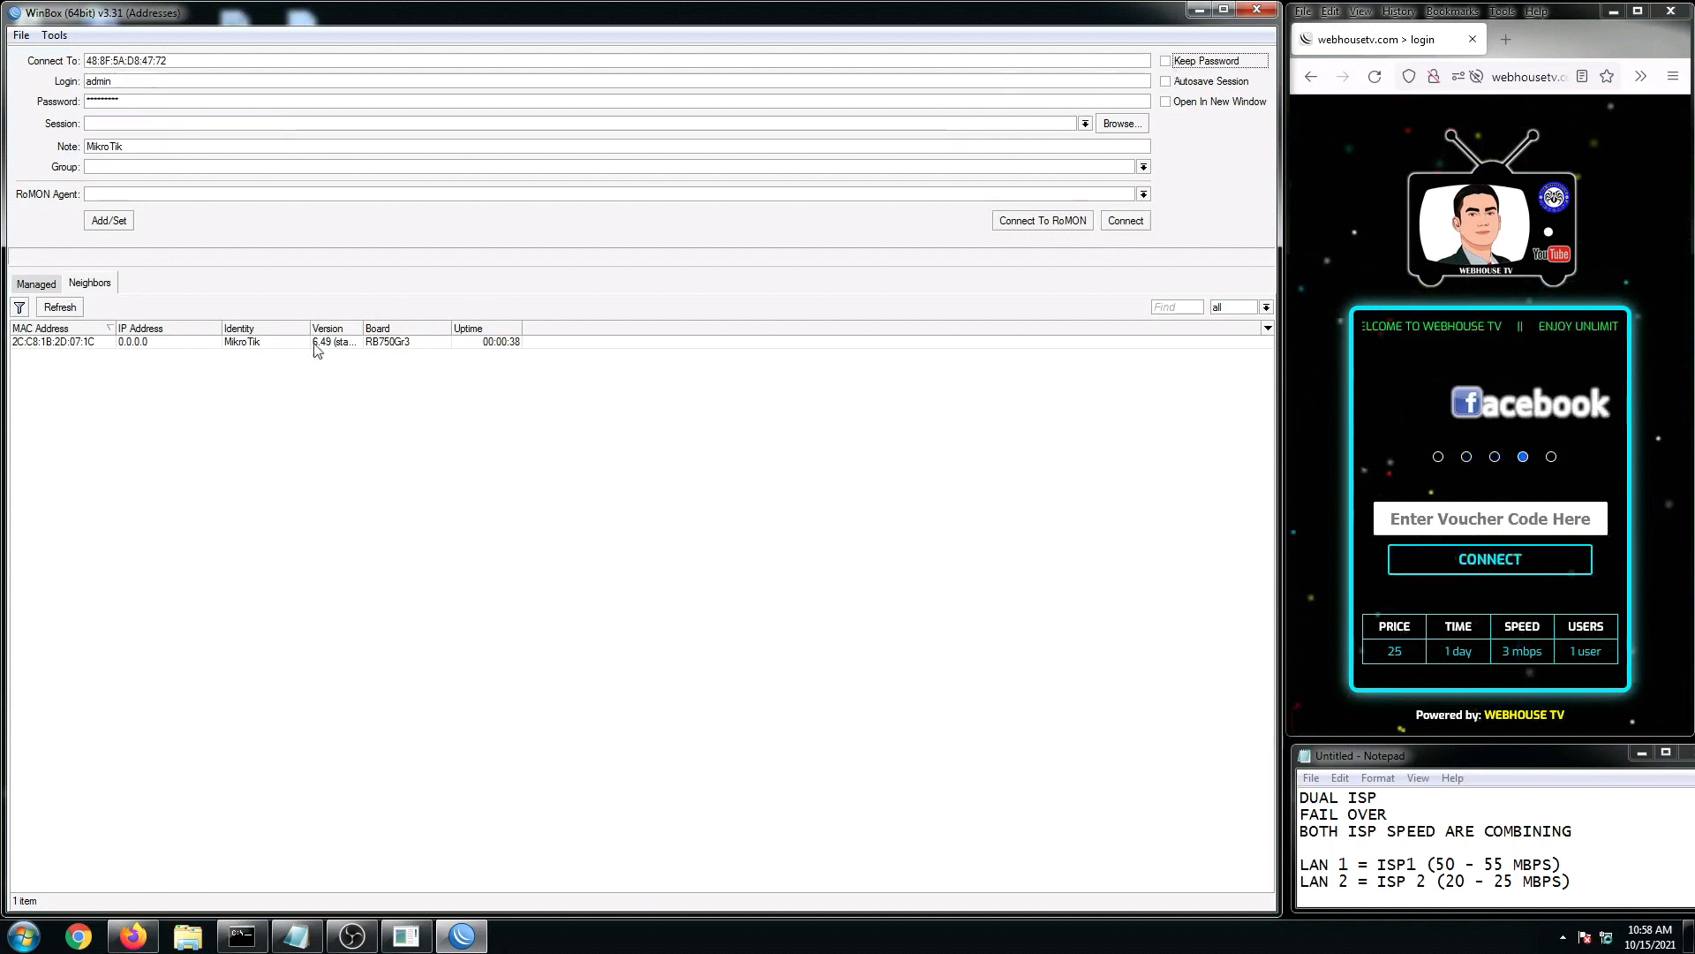
Step: Connect as admin to router 2C:C8:1B:2D:07:1C with an empty password
left_click(55, 343)
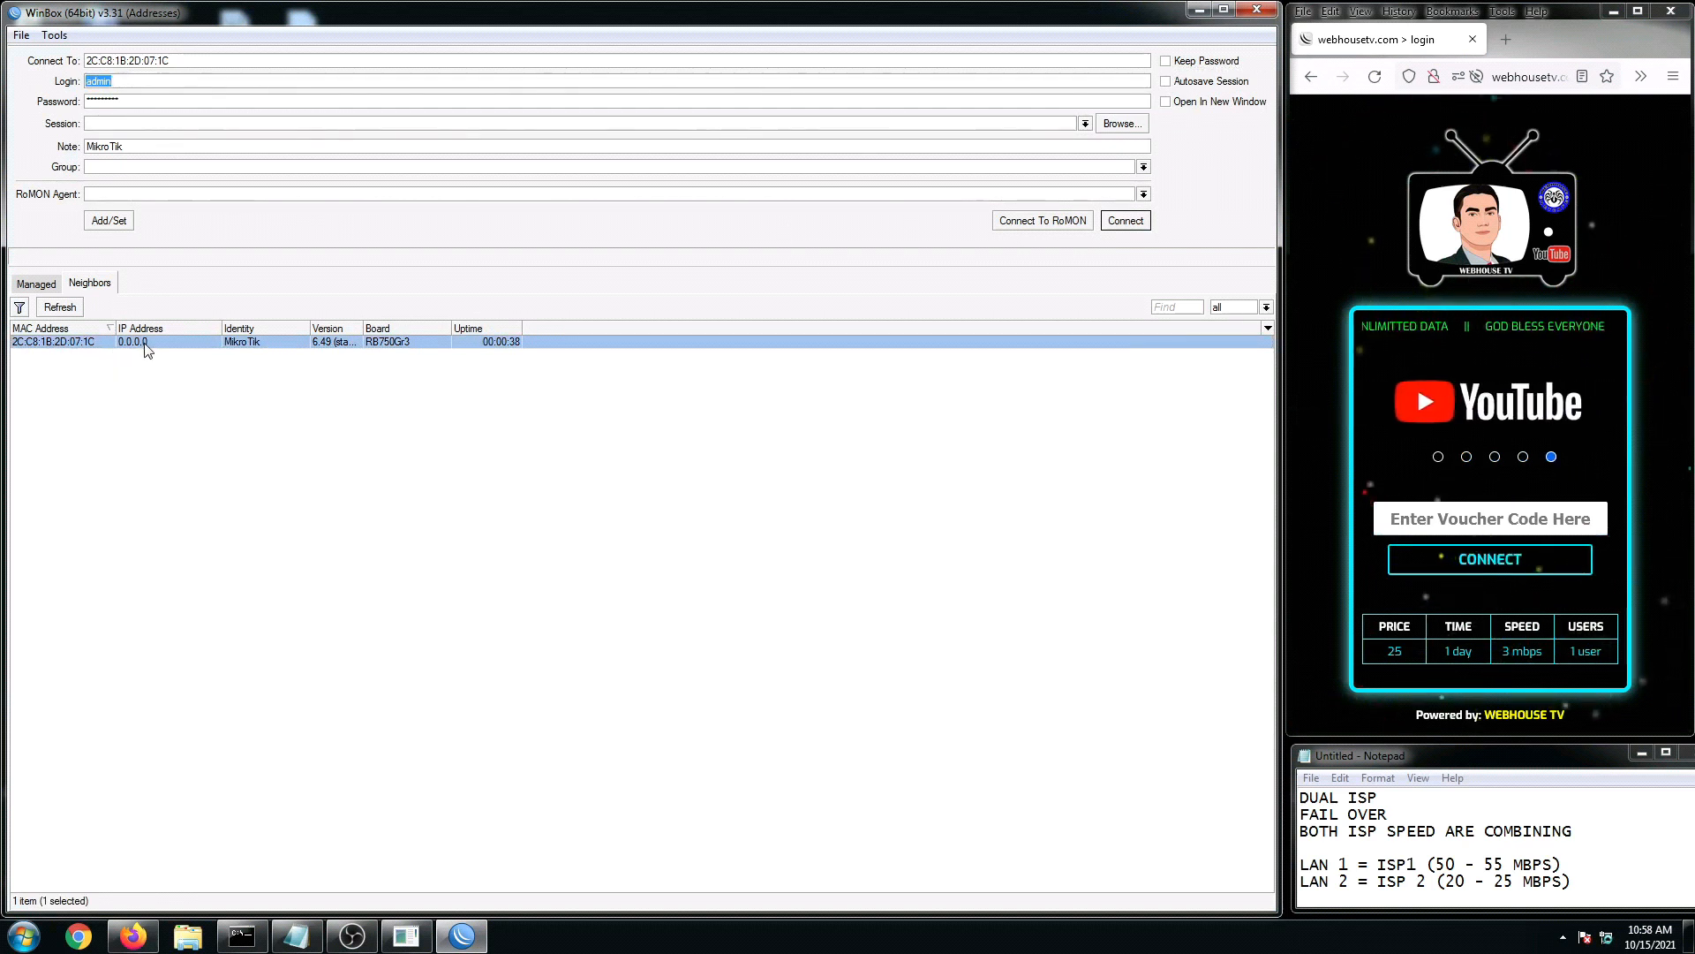
left_click(152, 385)
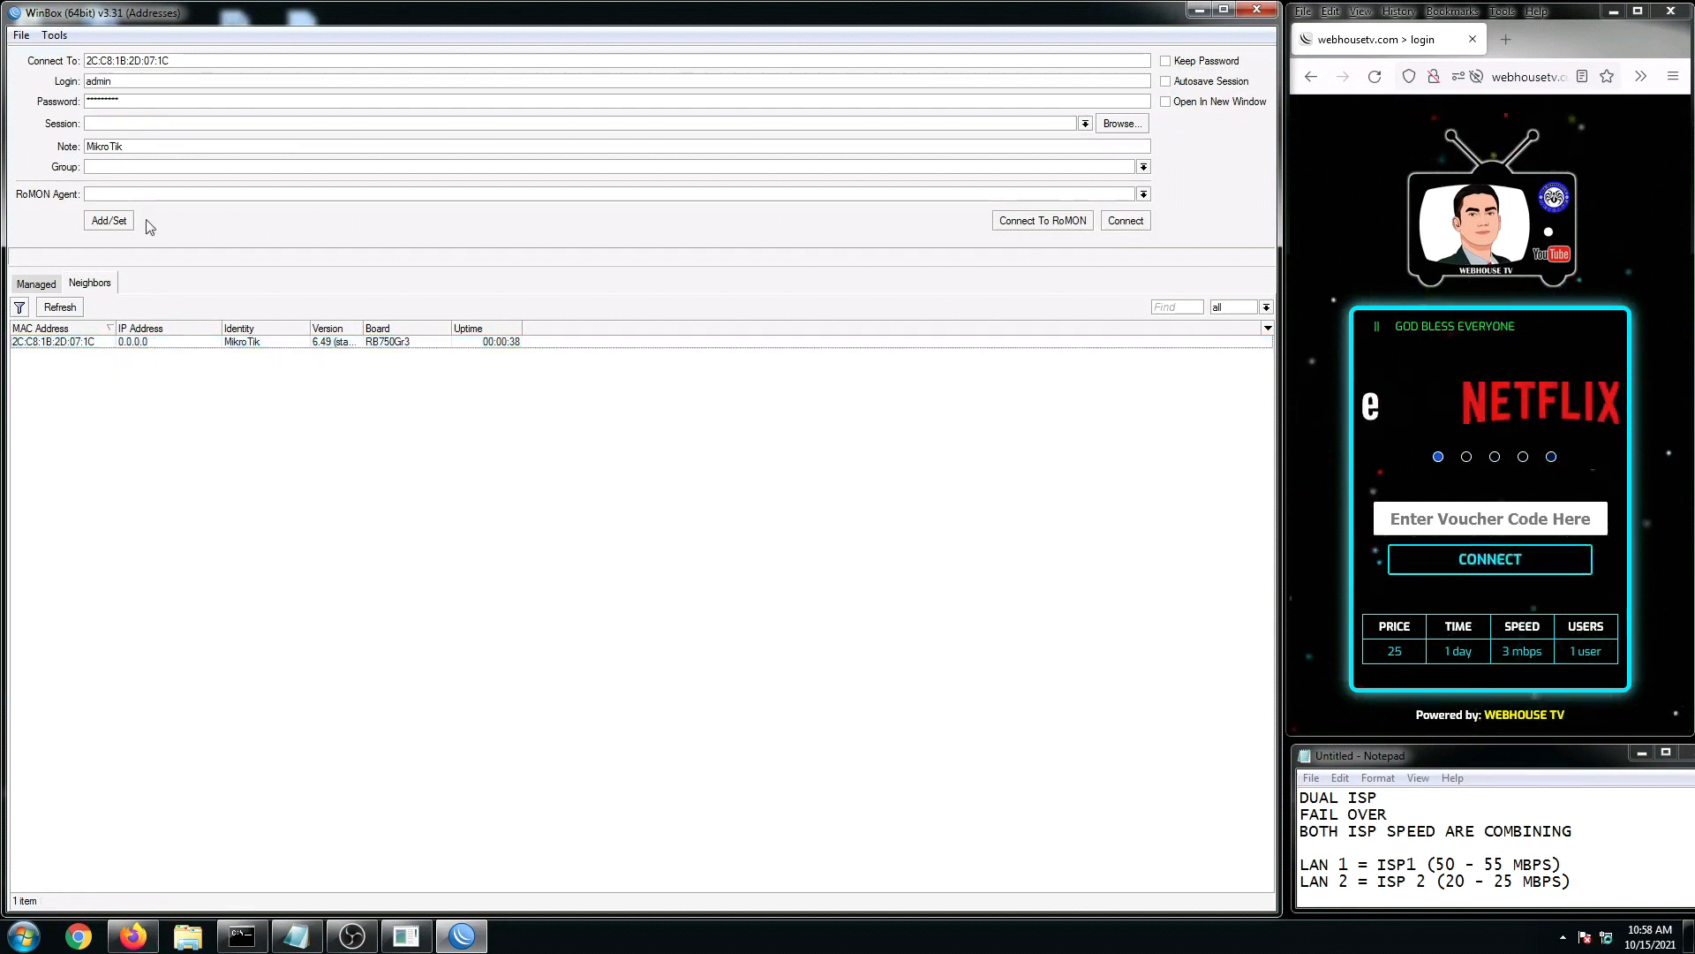
double_click(134, 103)
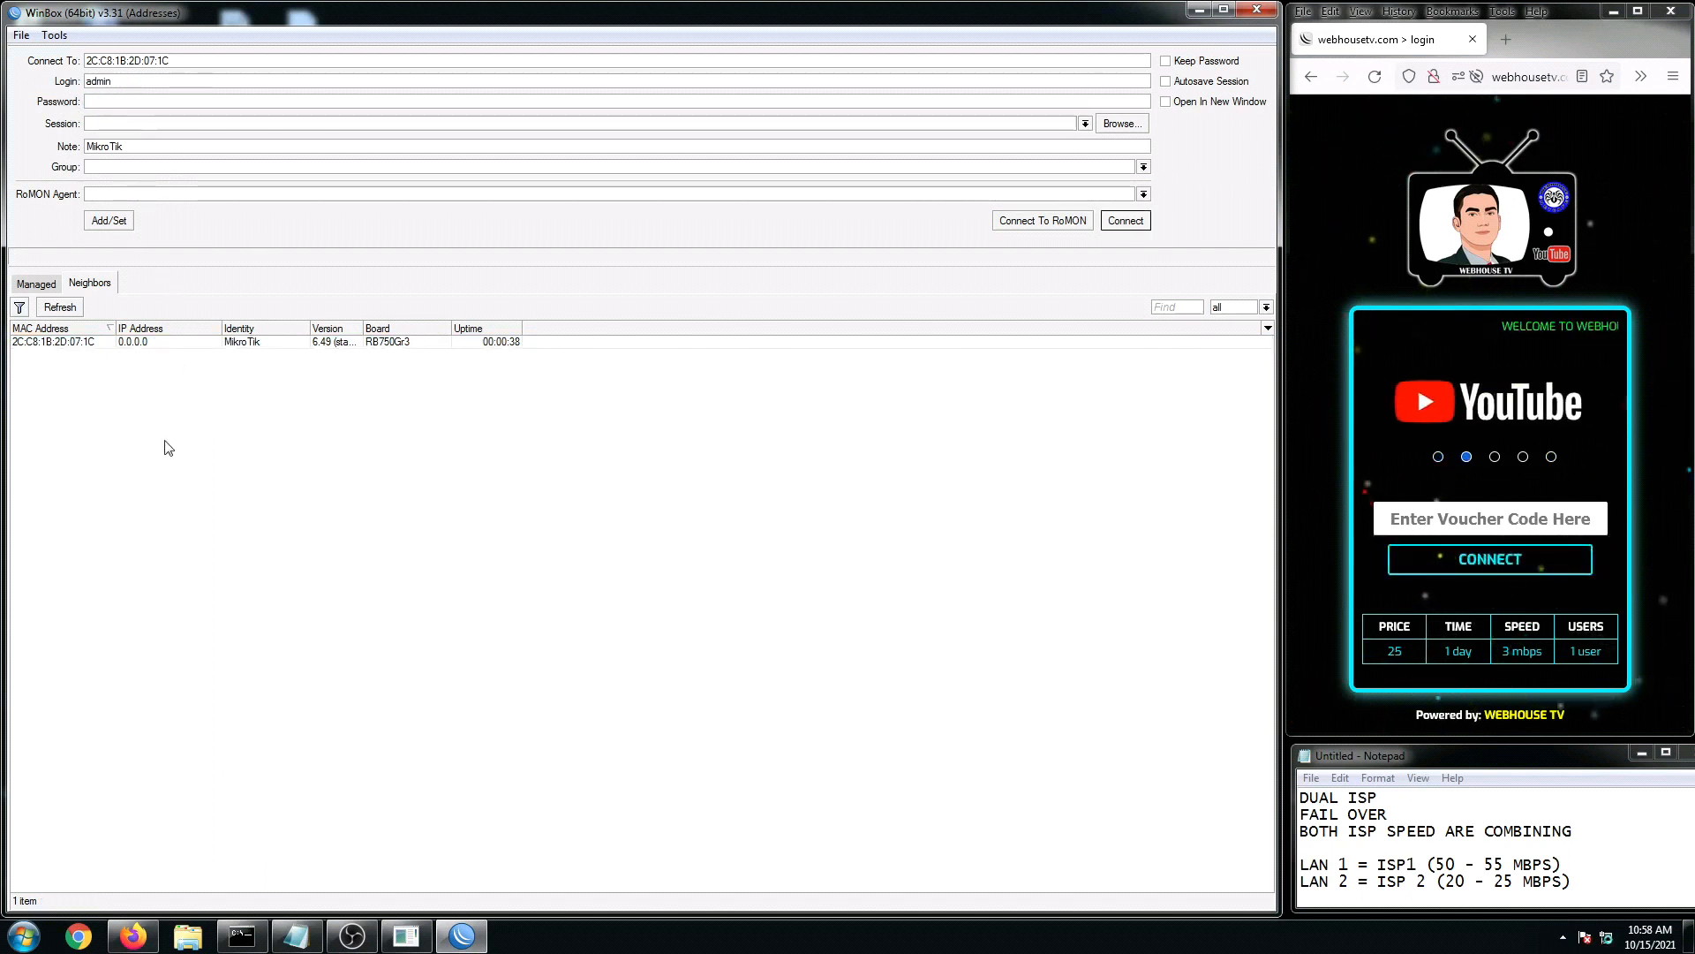
left_click(55, 344)
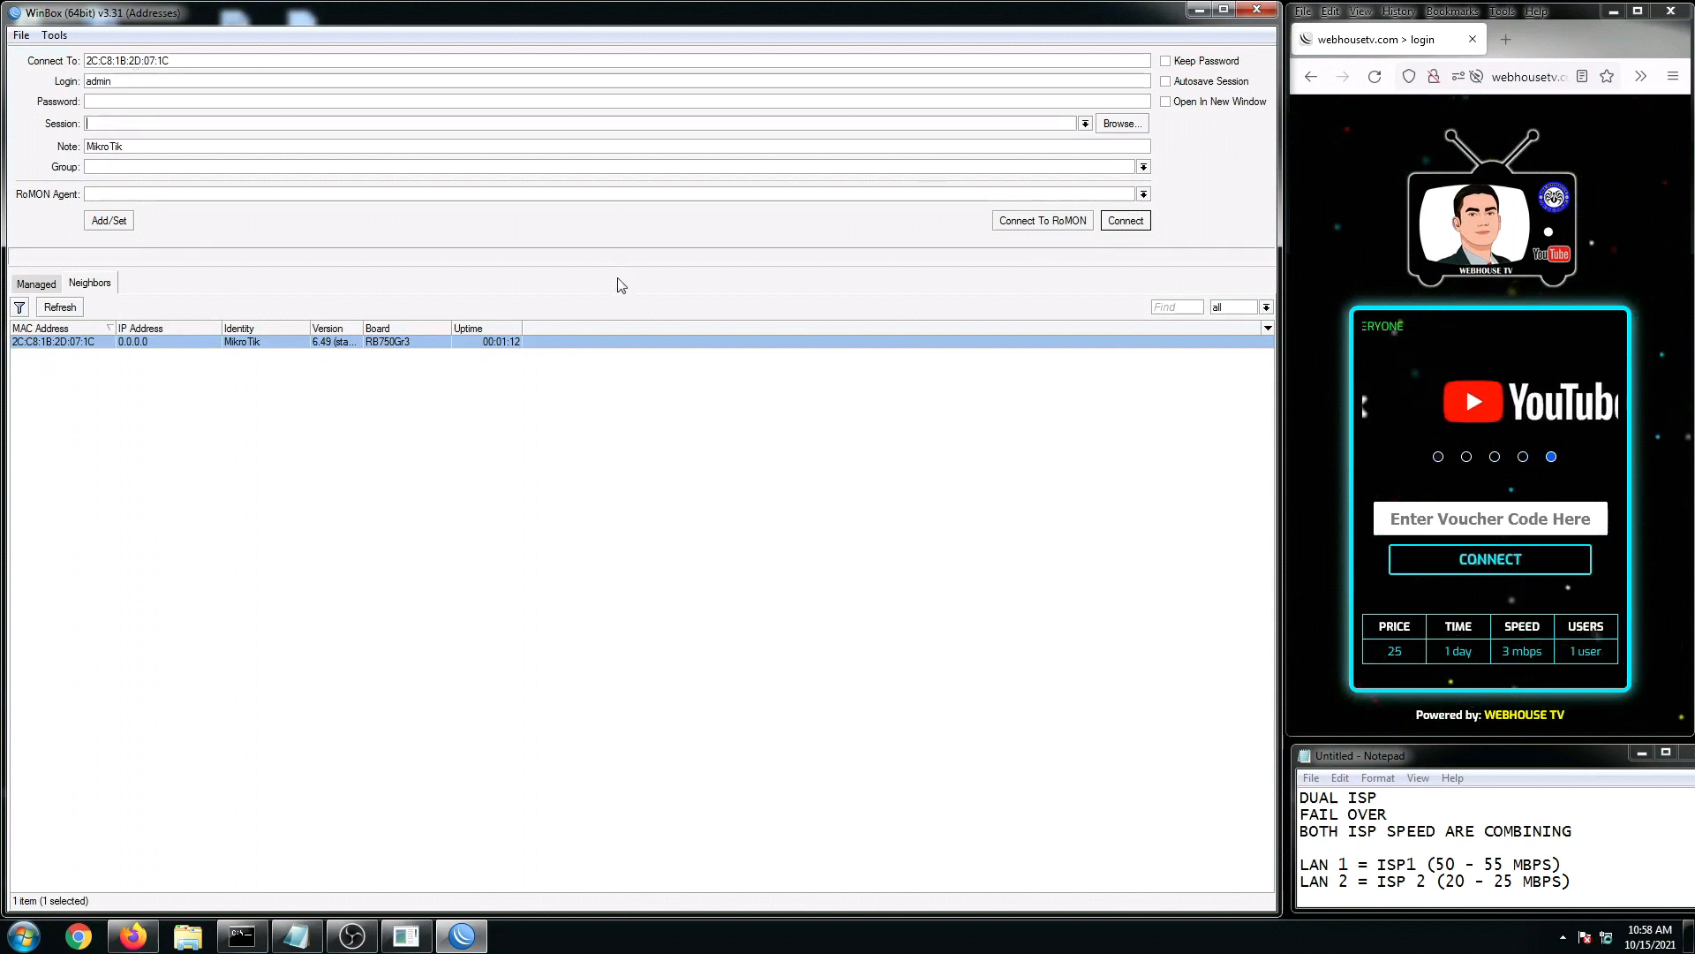
left_click(1123, 222)
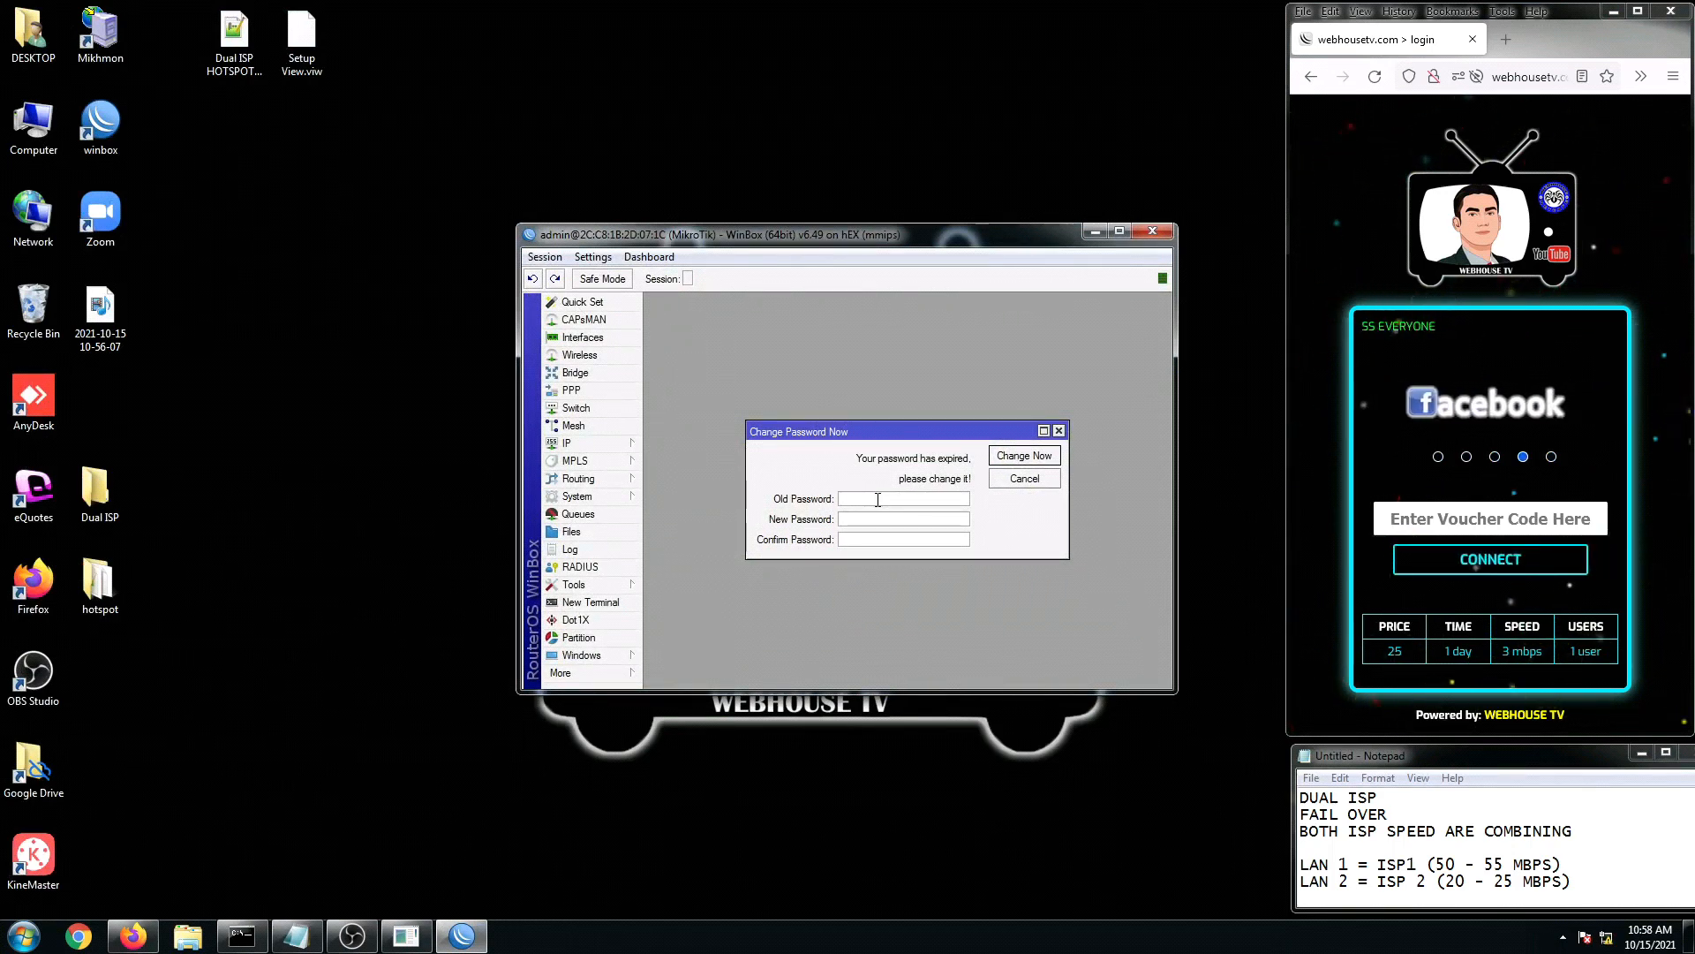
Step: Set a new admin password in the Change Password Now dialog and close the session window
type("*******")
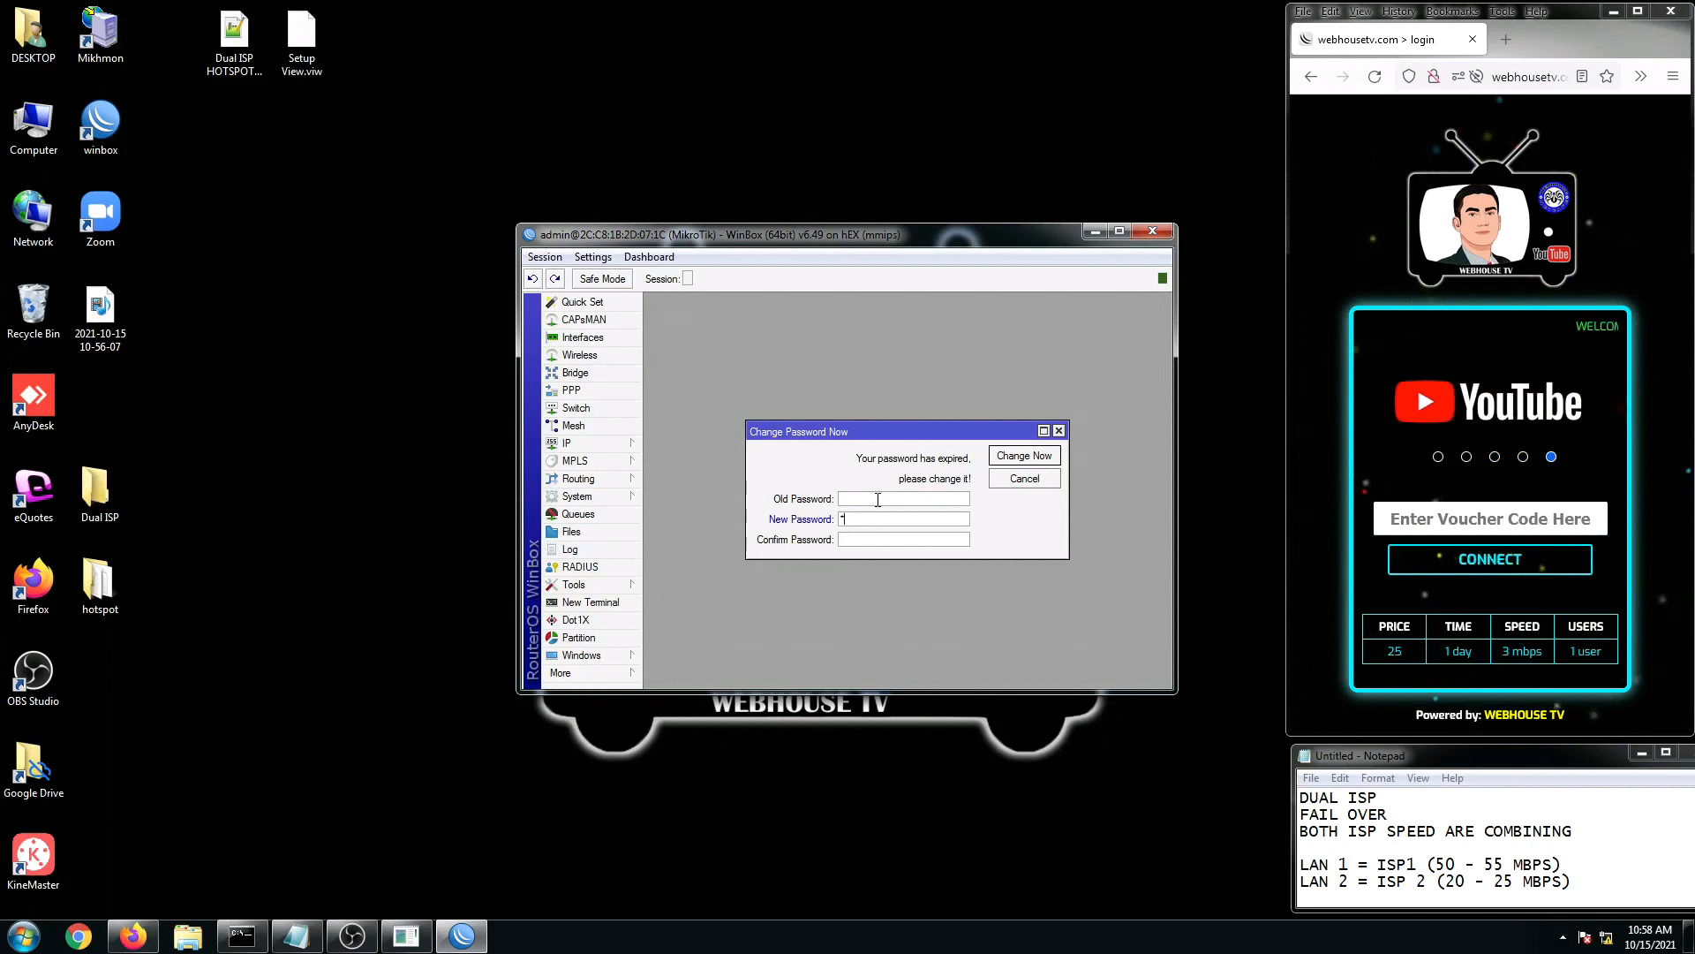
type("***")
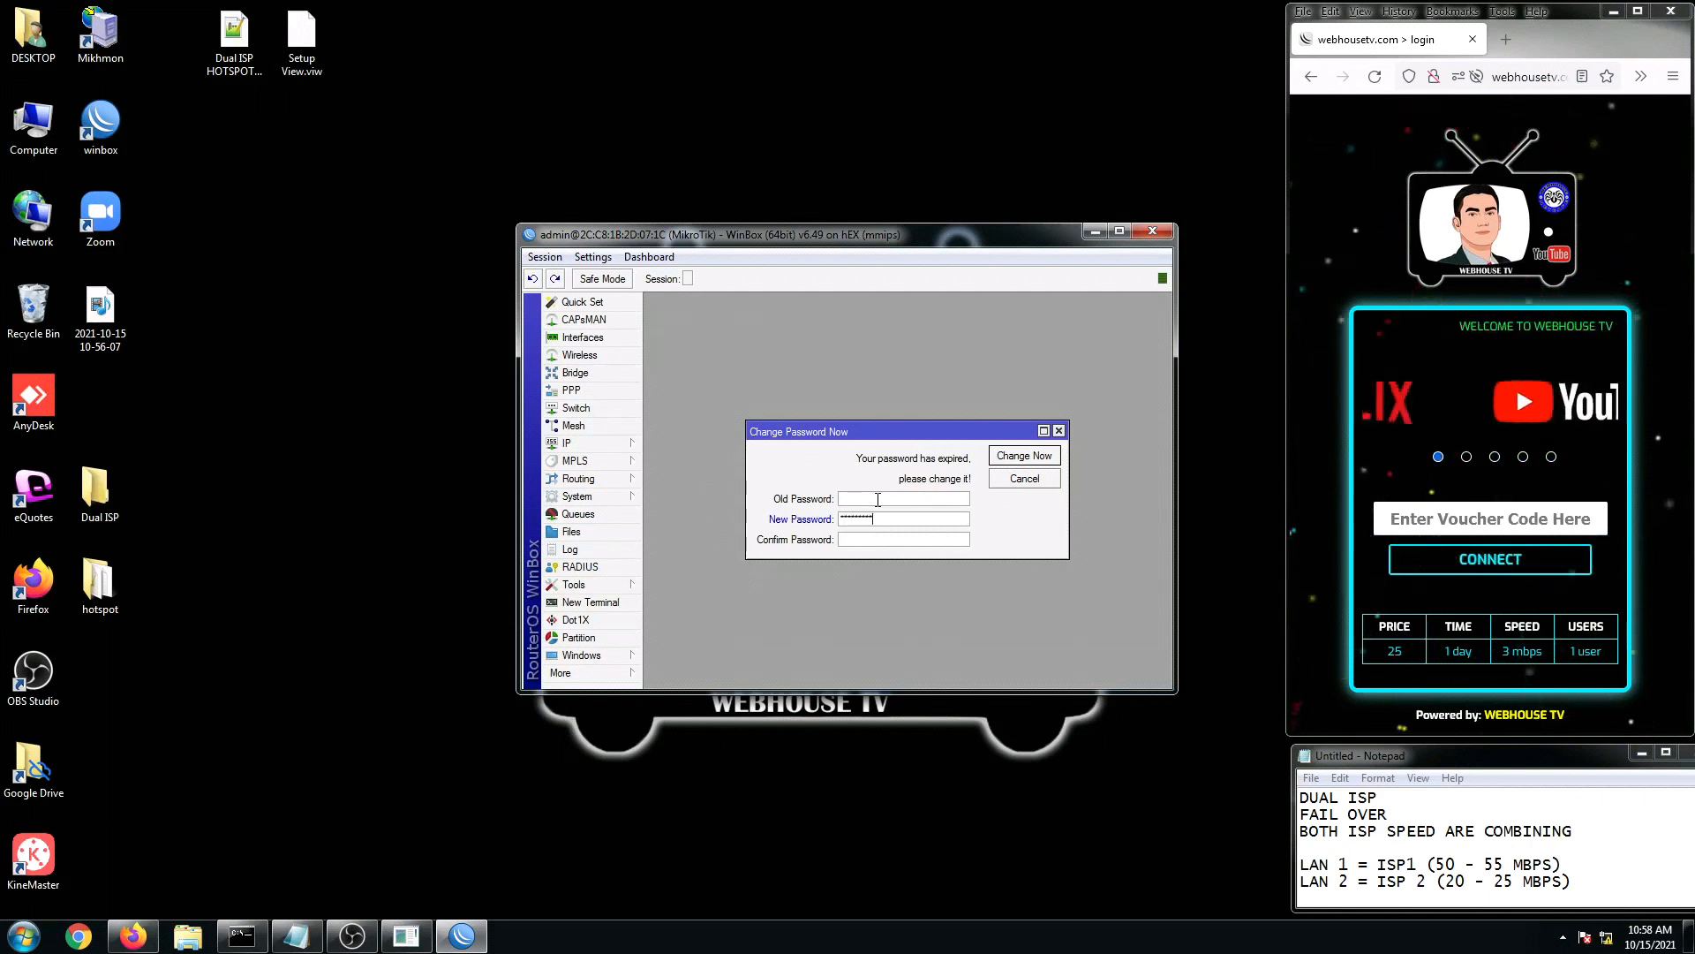
type("**********")
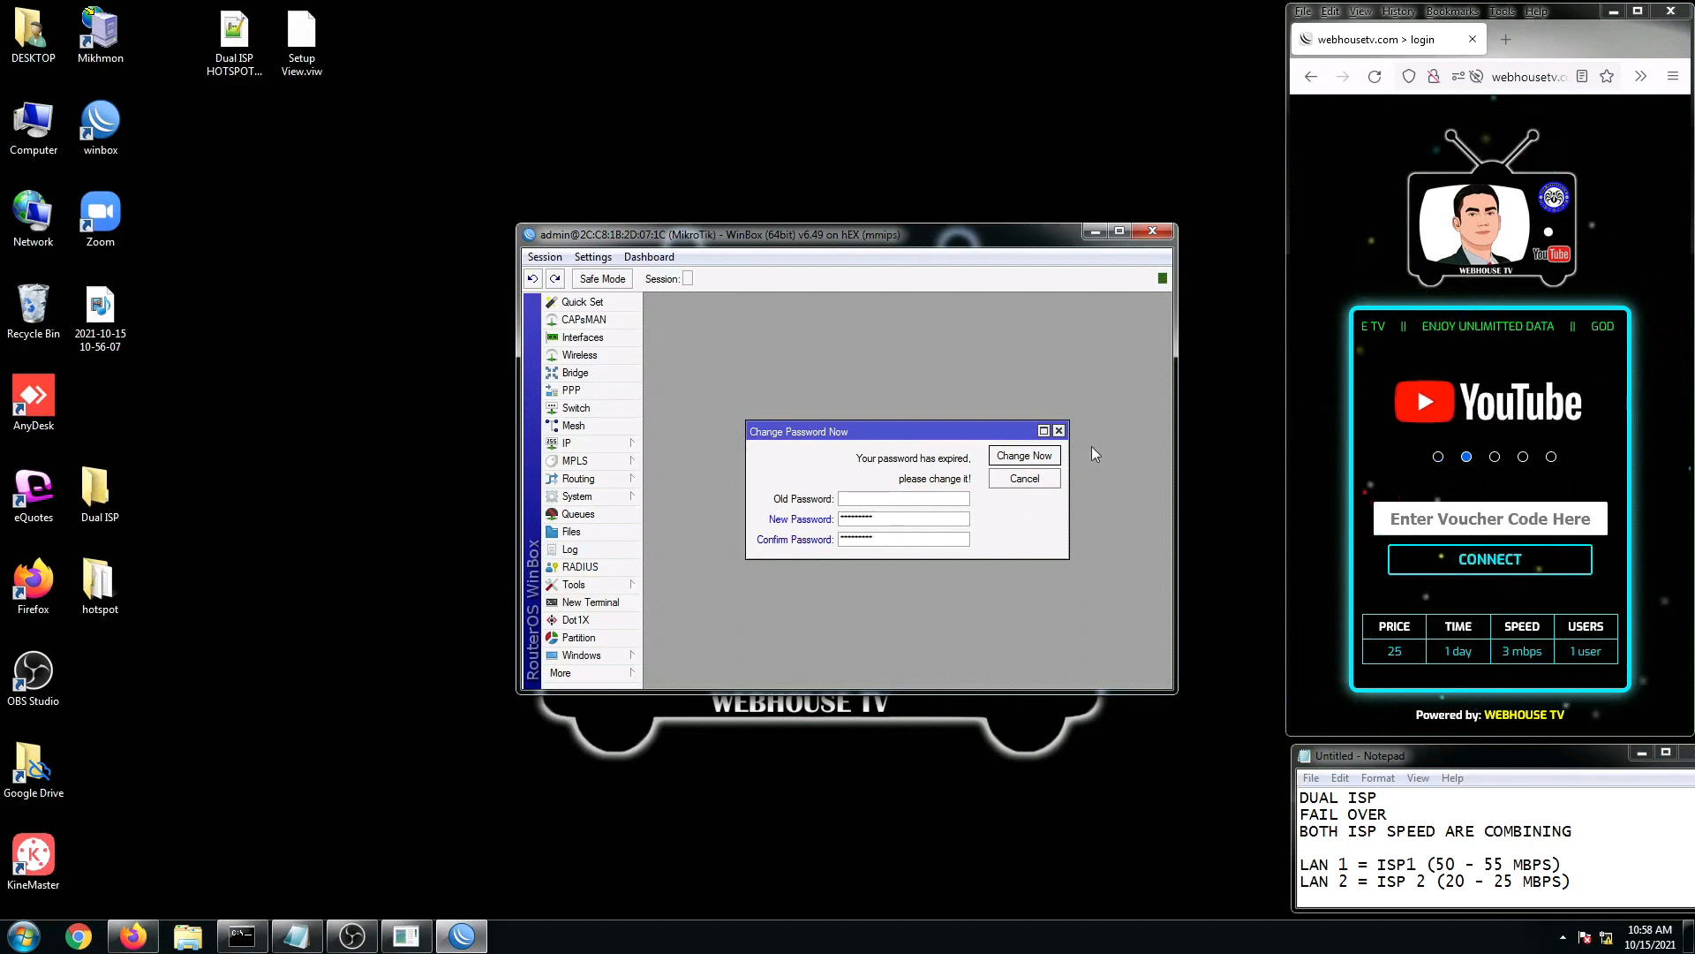
left_click(1024, 456)
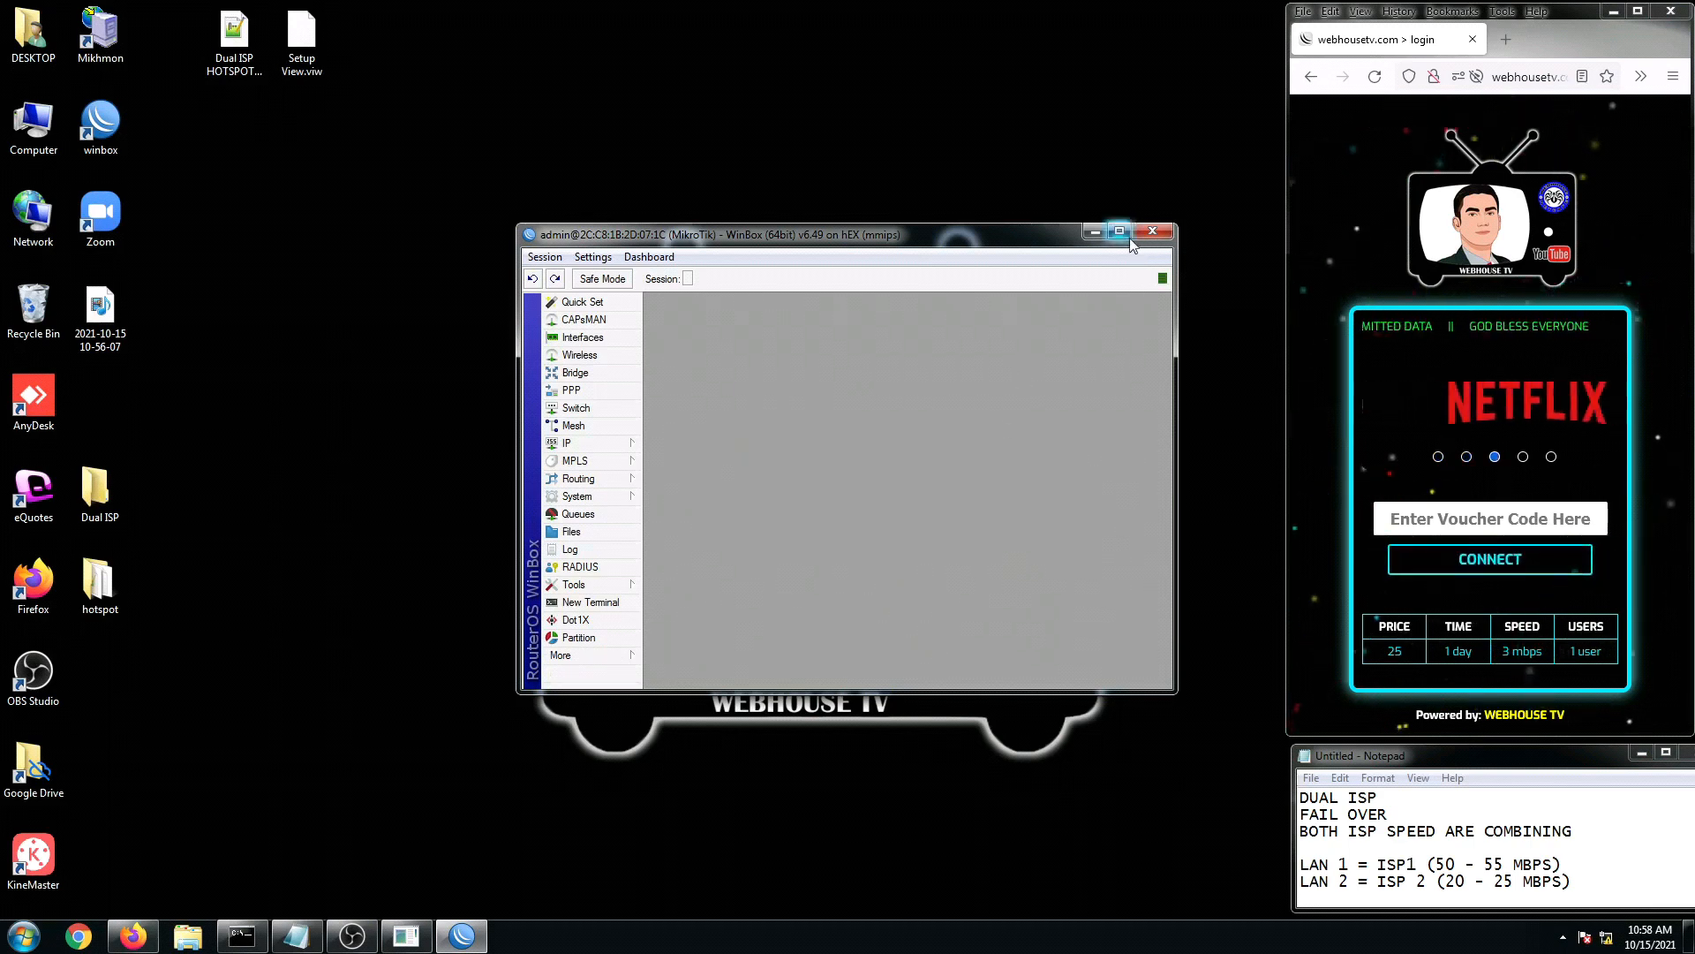
left_click(1151, 231)
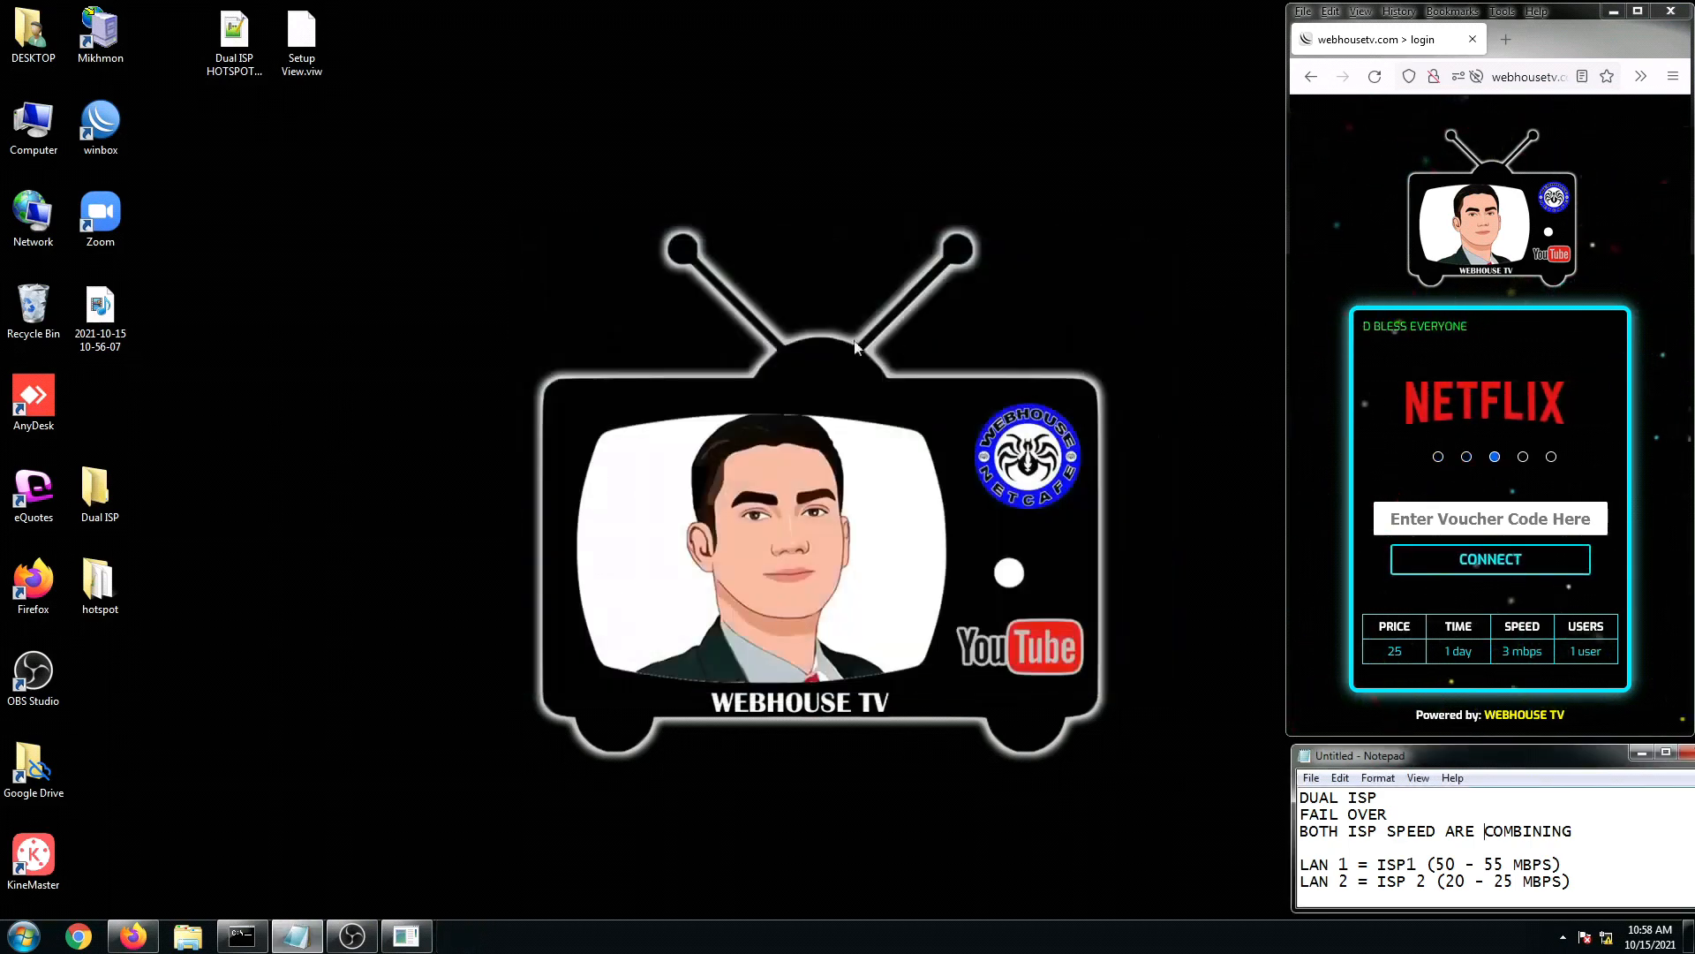
Step: Relaunch WinBox and select the reset router from the neighbour list
double_click(101, 142)
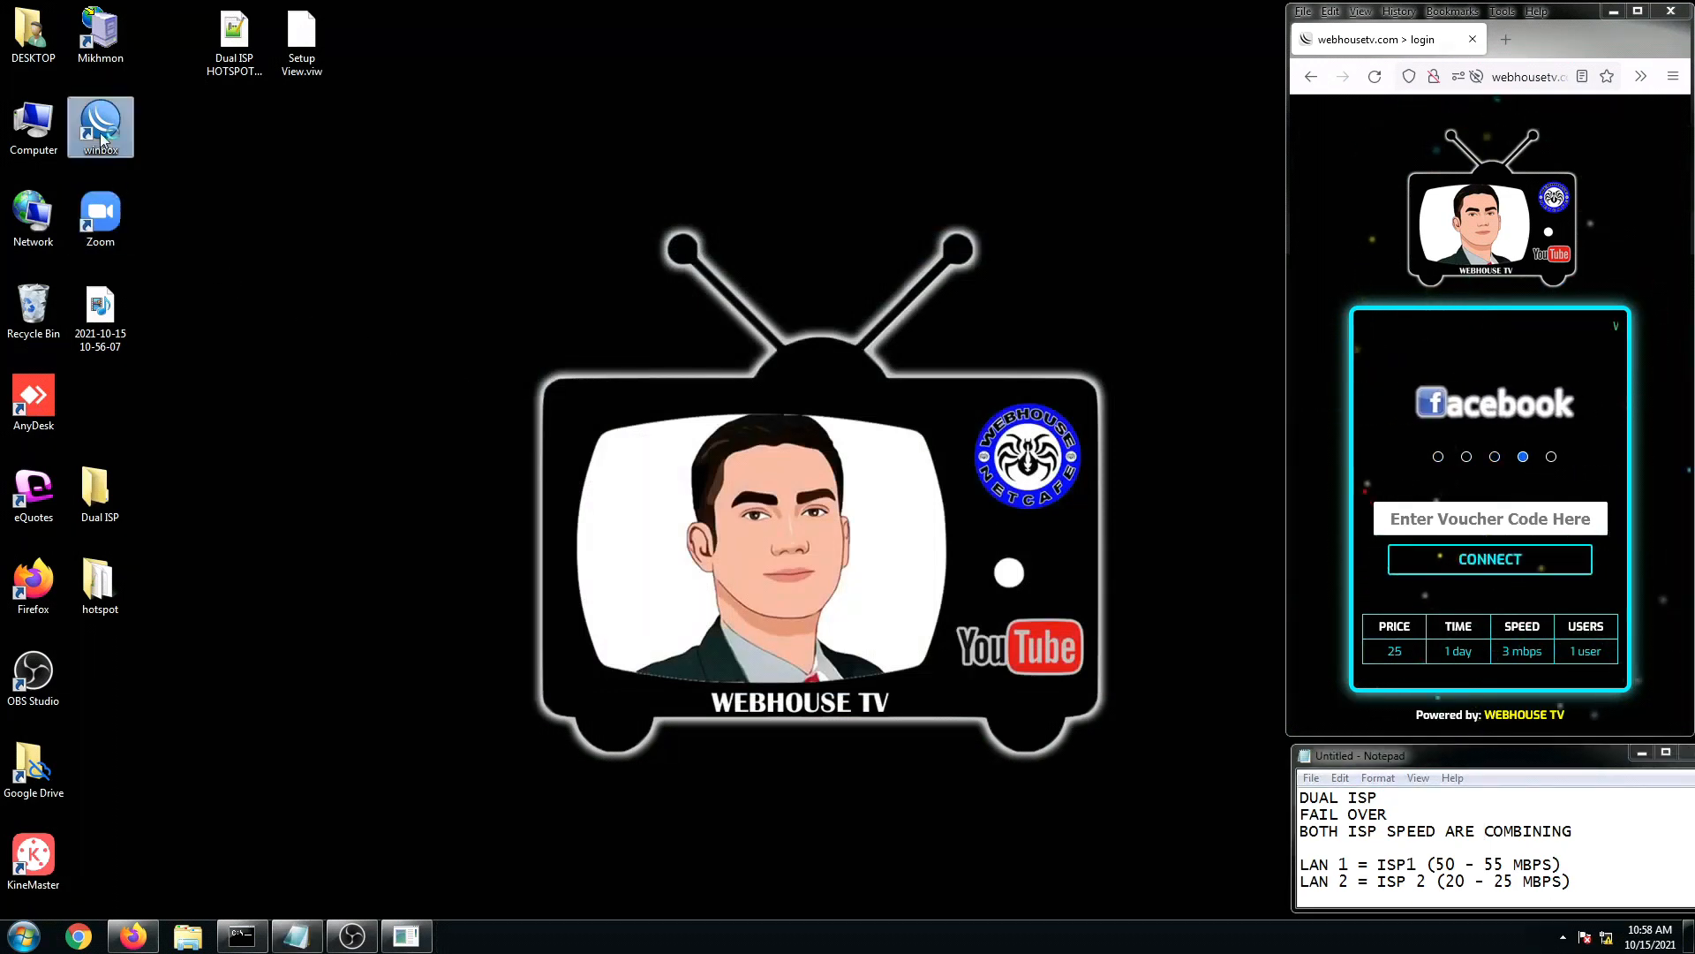
left_click(101, 125)
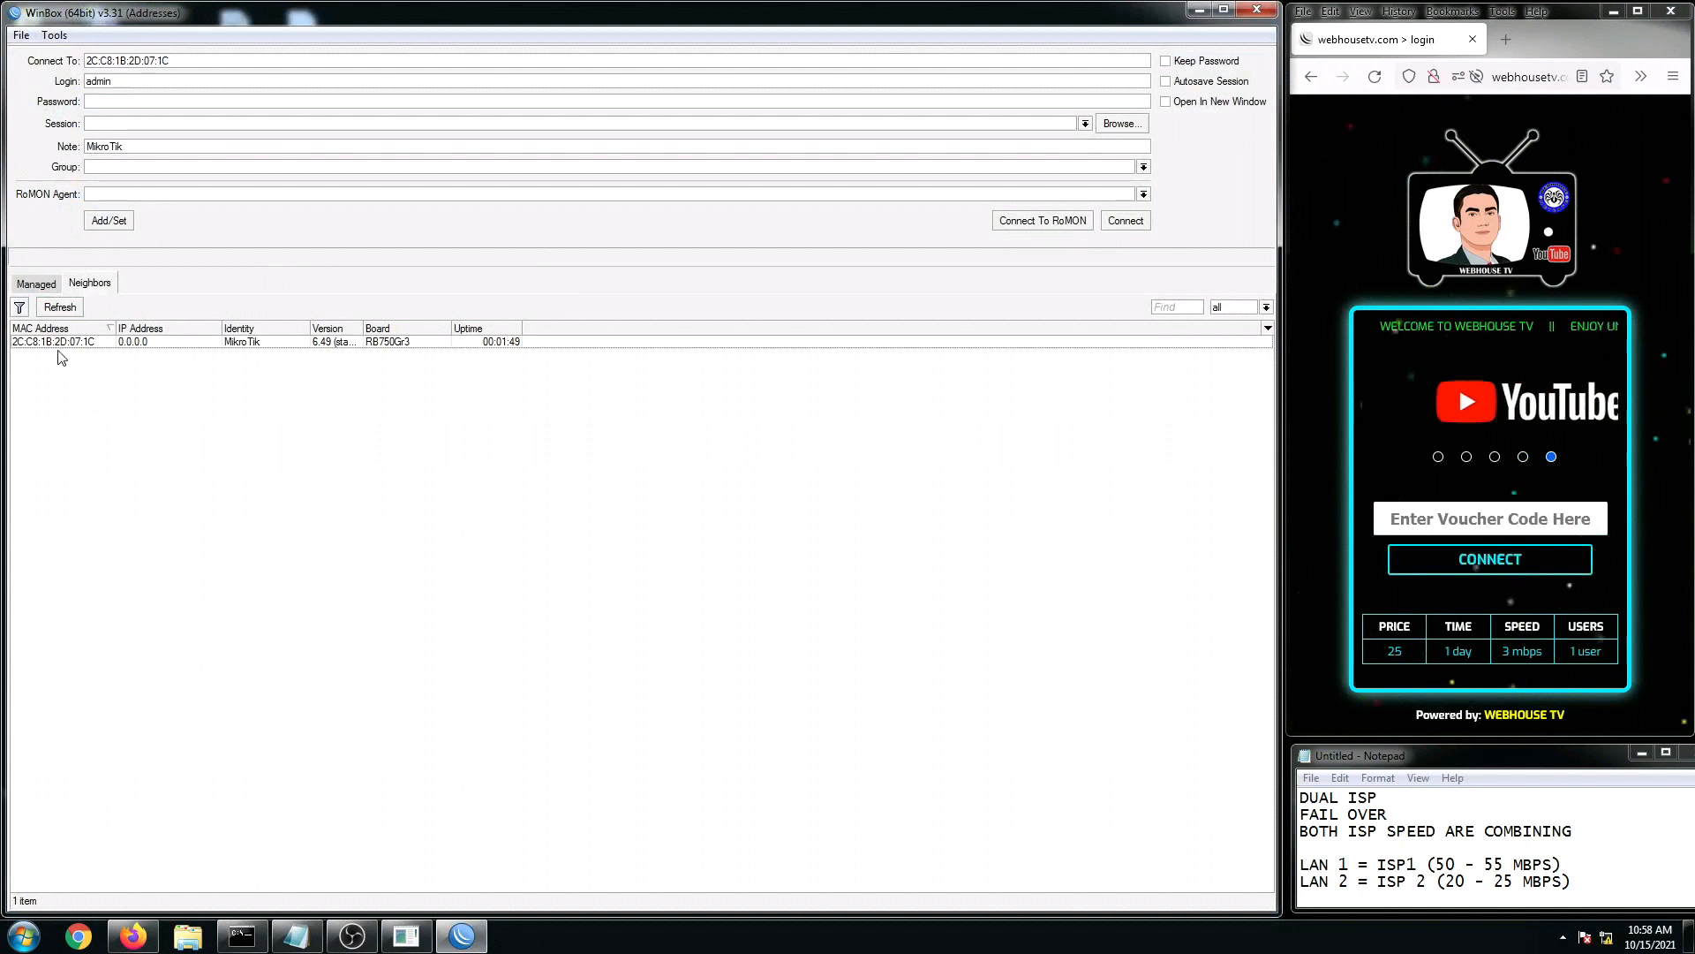
left_click(133, 342)
left_click(1125, 220)
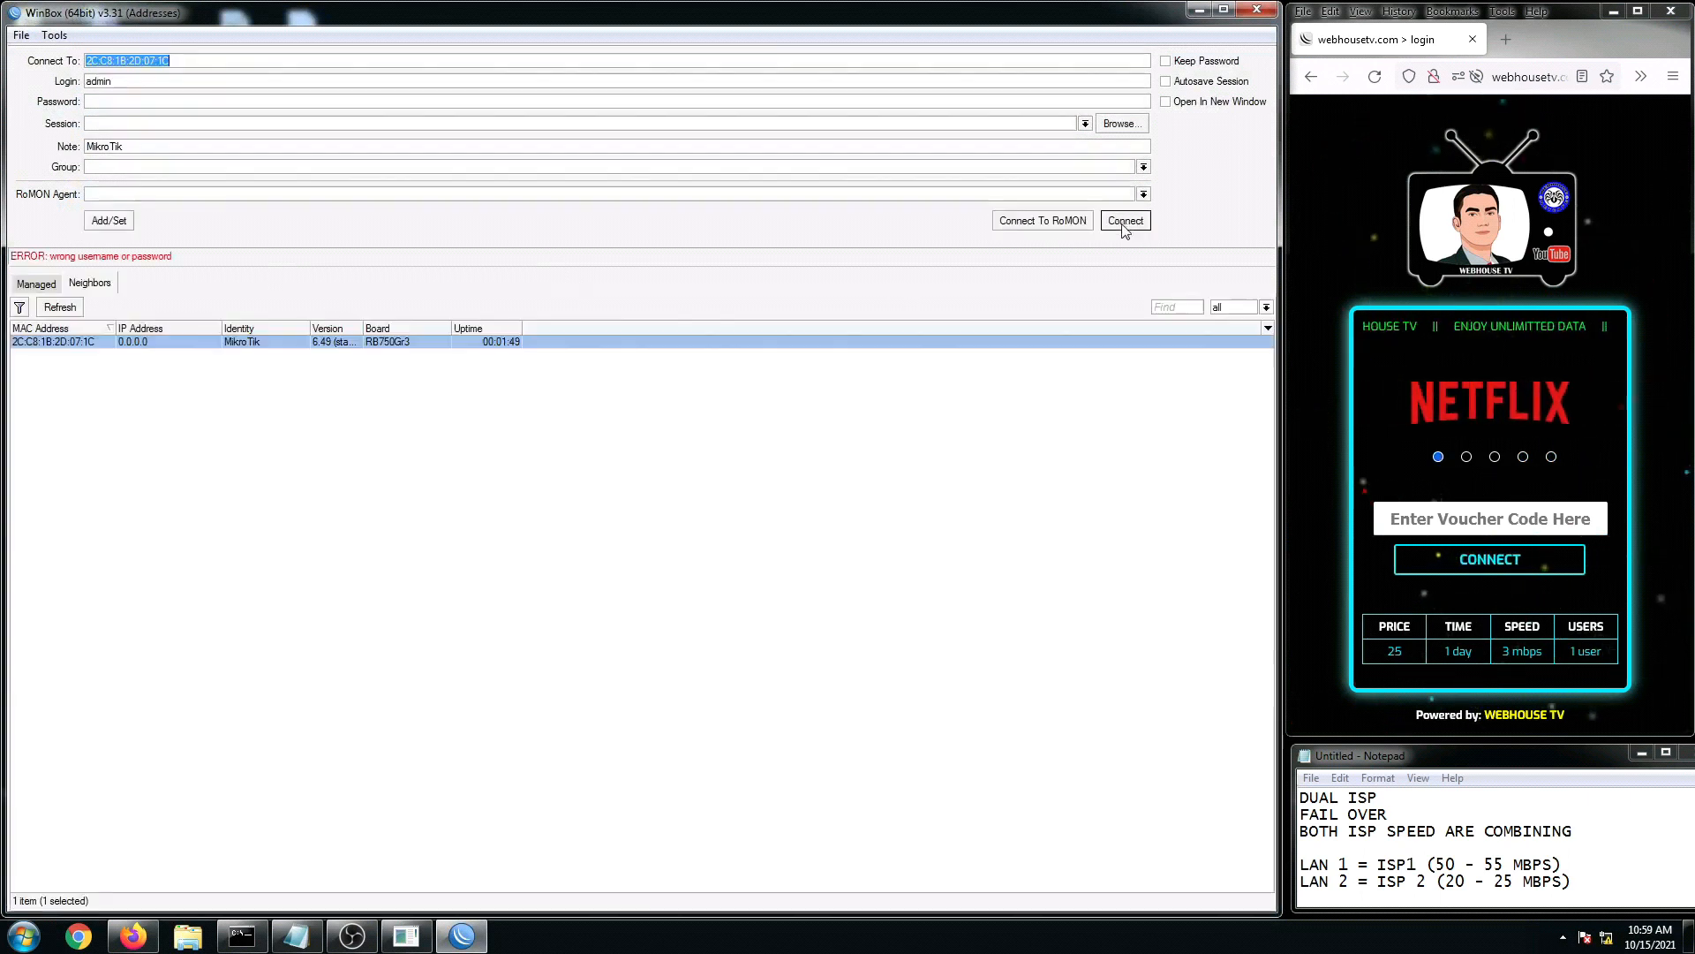
left_click(94, 342)
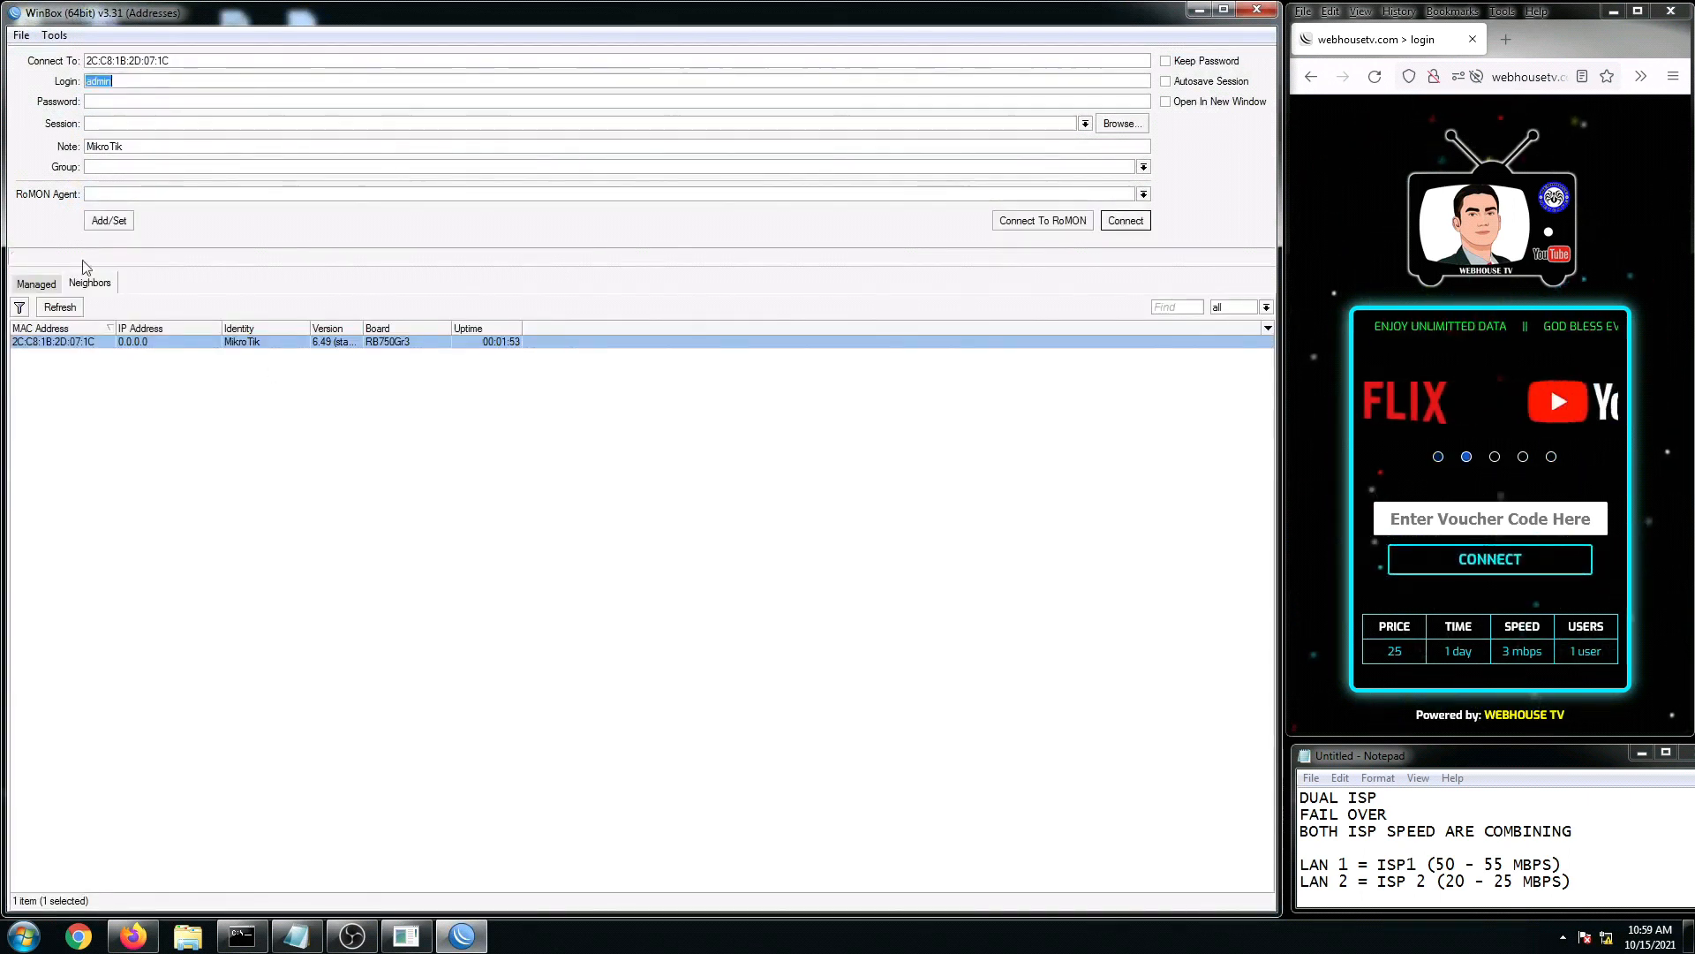
Step: Connect with the new password and Keep Password ticked, then enlarge the session window
left_click(102, 103)
type("**")
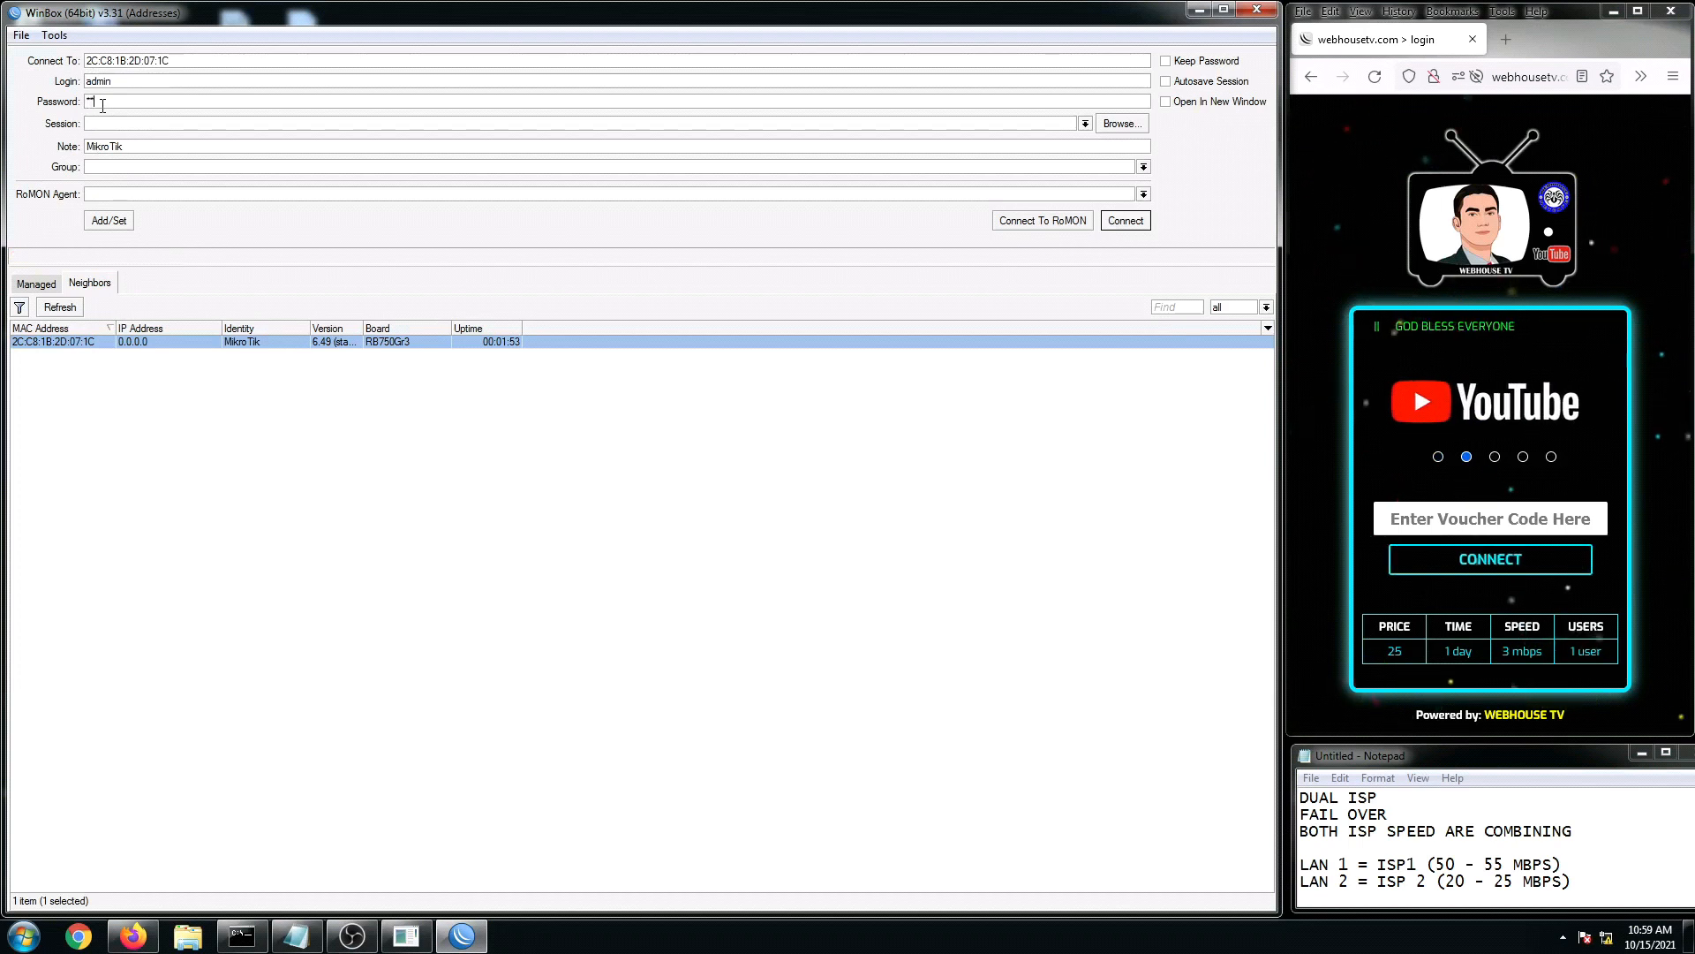
type("****")
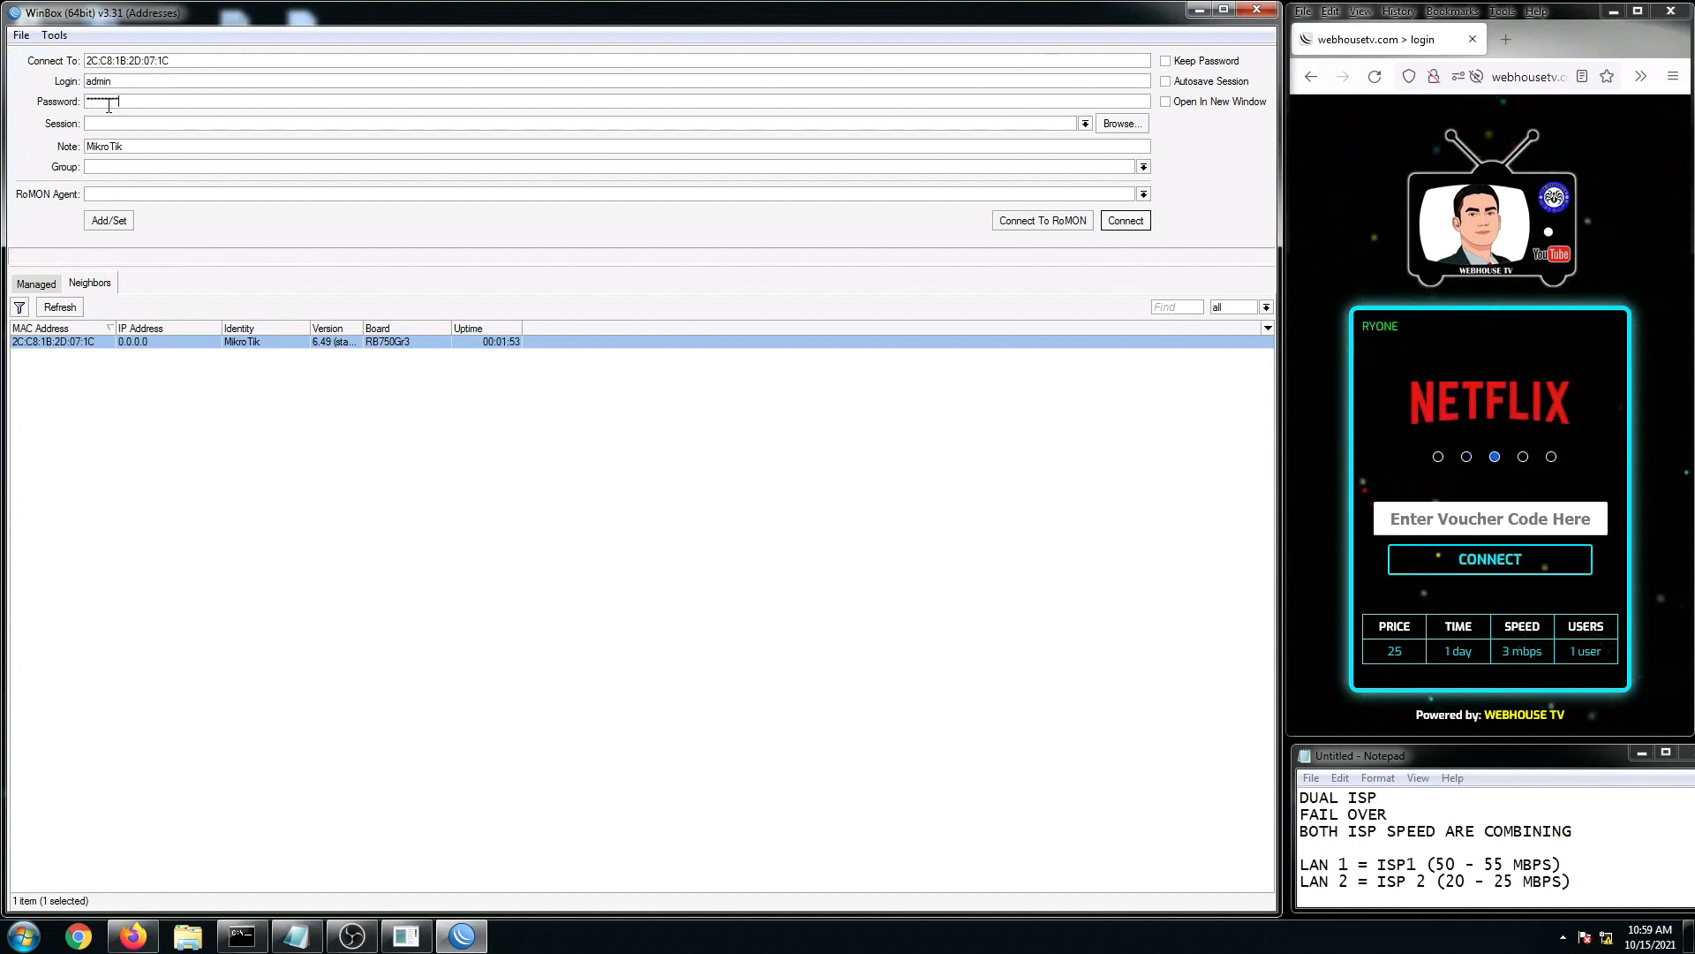
left_click(1166, 61)
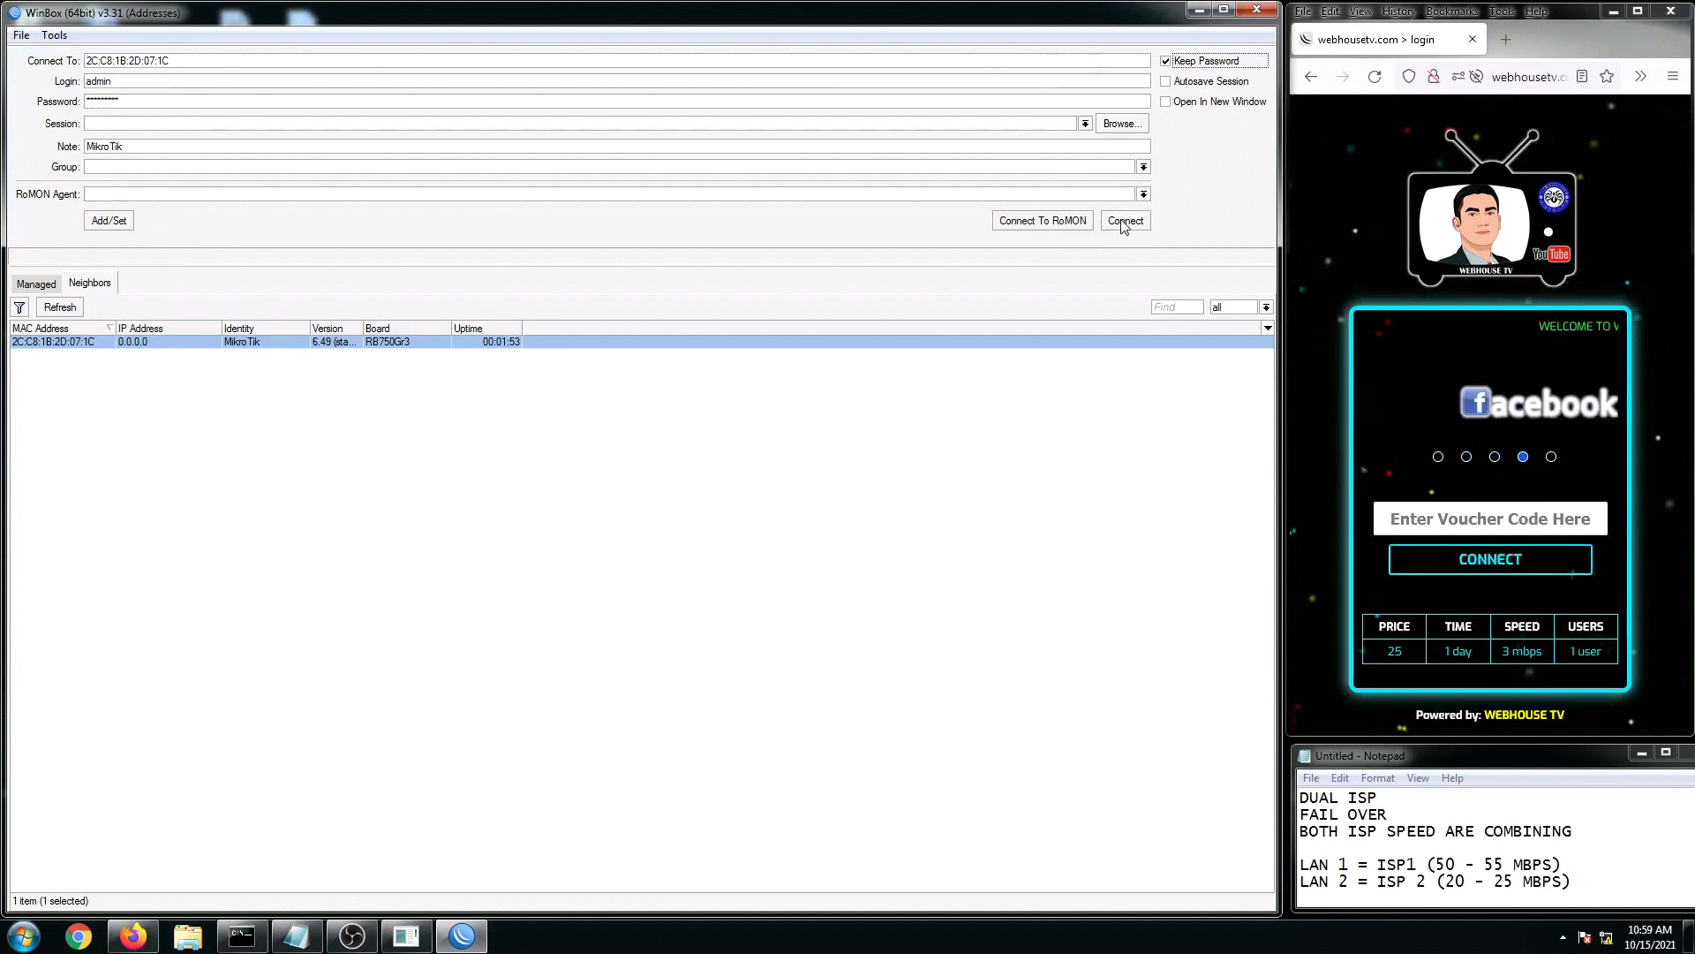
left_click(1126, 220)
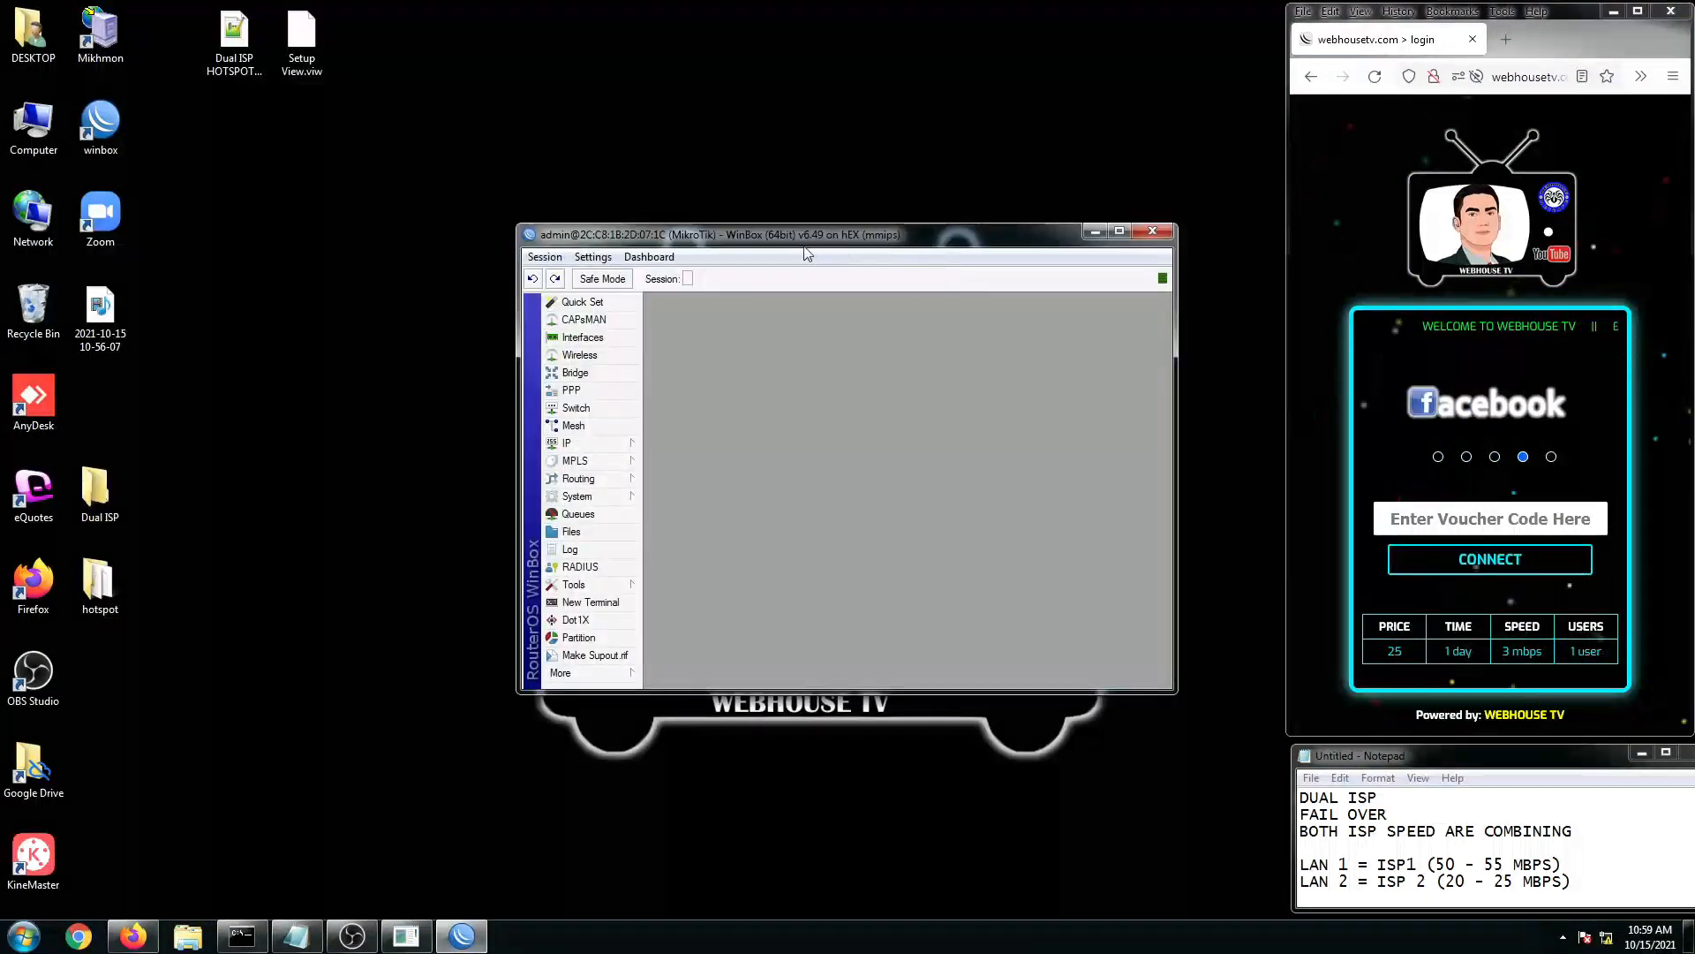
left_click_drag(792, 236, 283, 24)
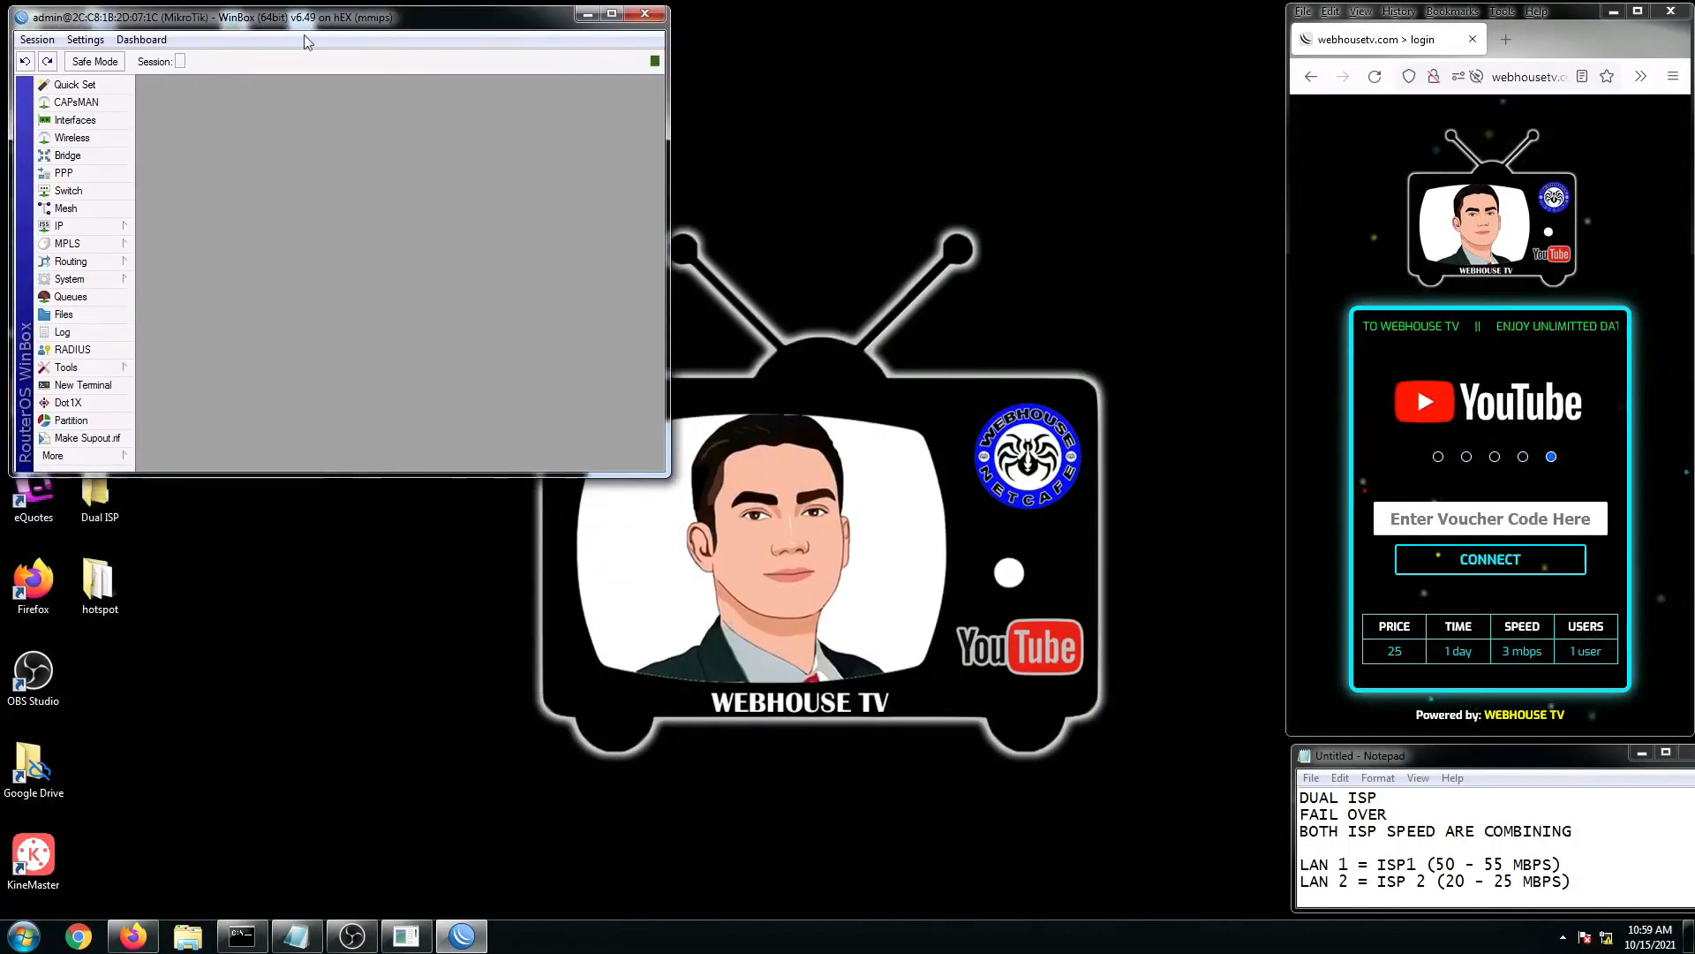
left_click_drag(669, 475, 1285, 911)
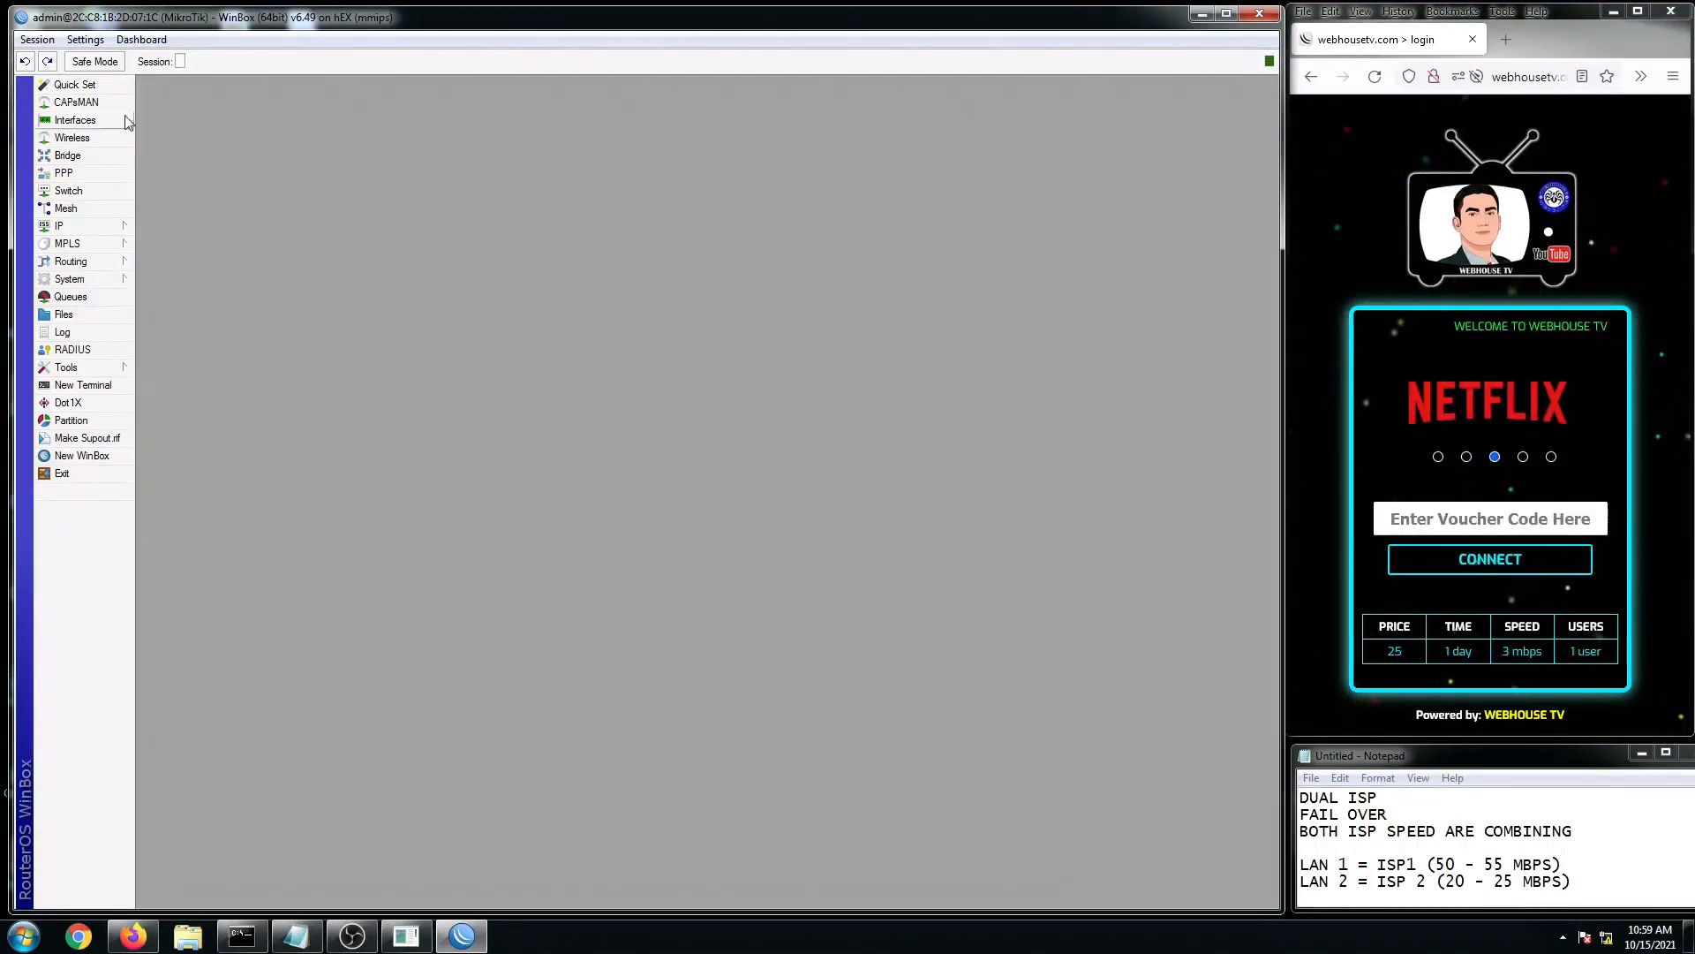
Step: Close the session, reopen WinBox, and toggle the login window's Advanced Mode off and on
left_click(1259, 14)
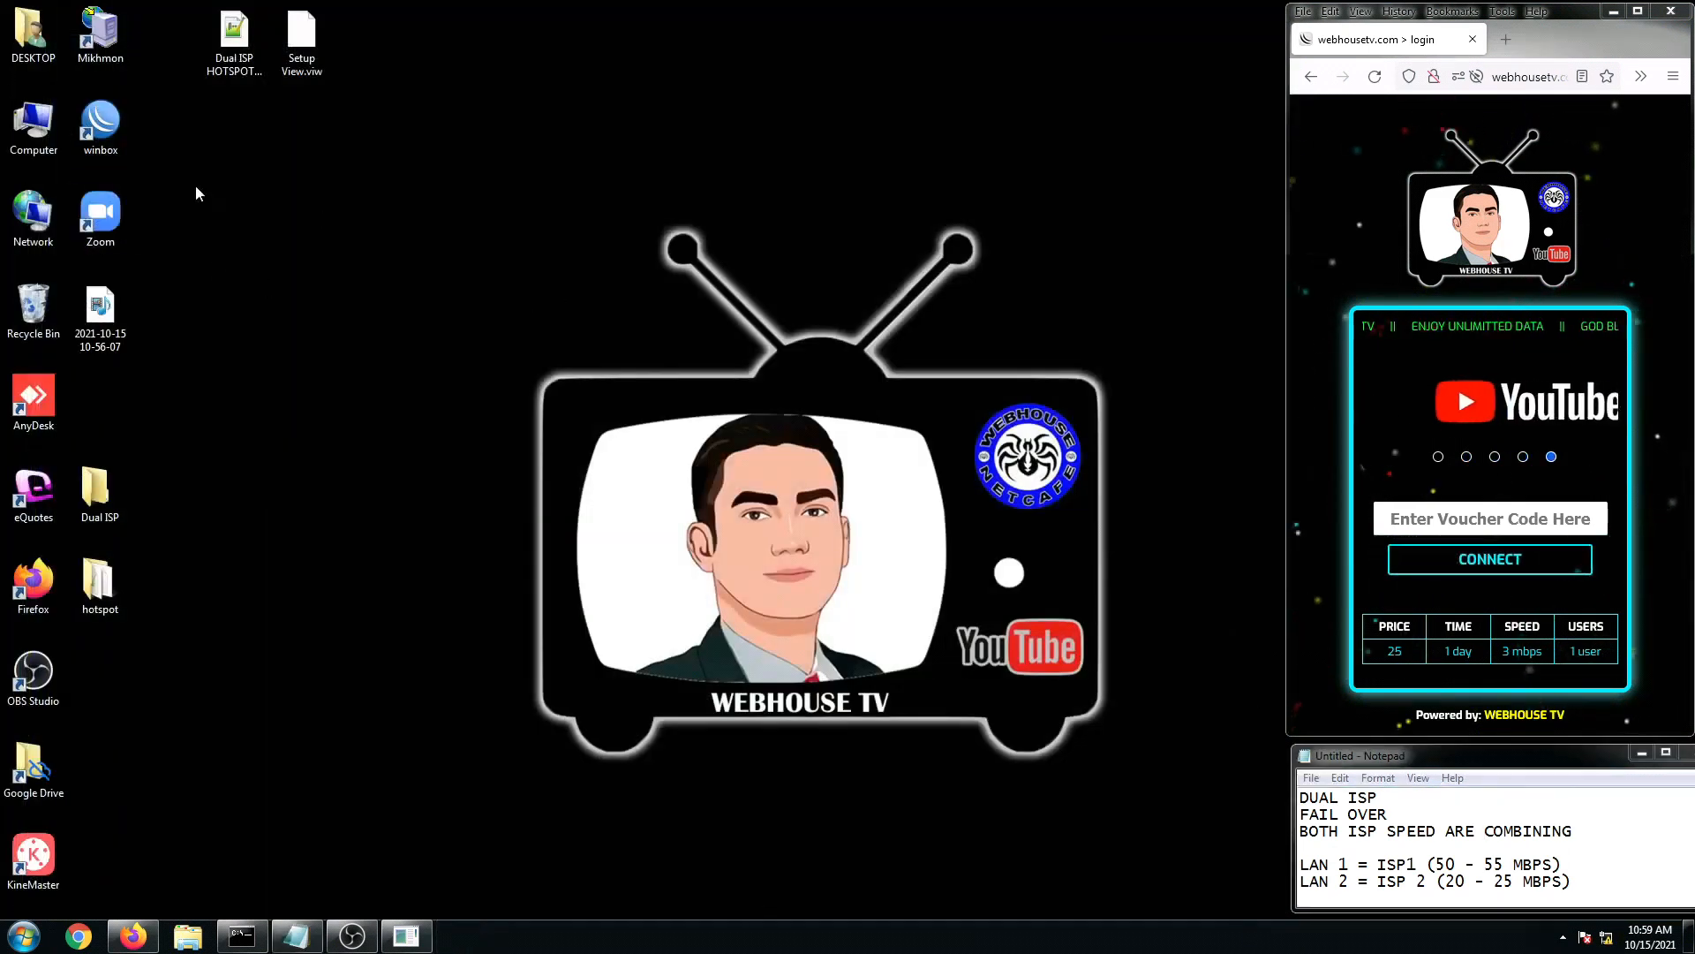
double_click(100, 121)
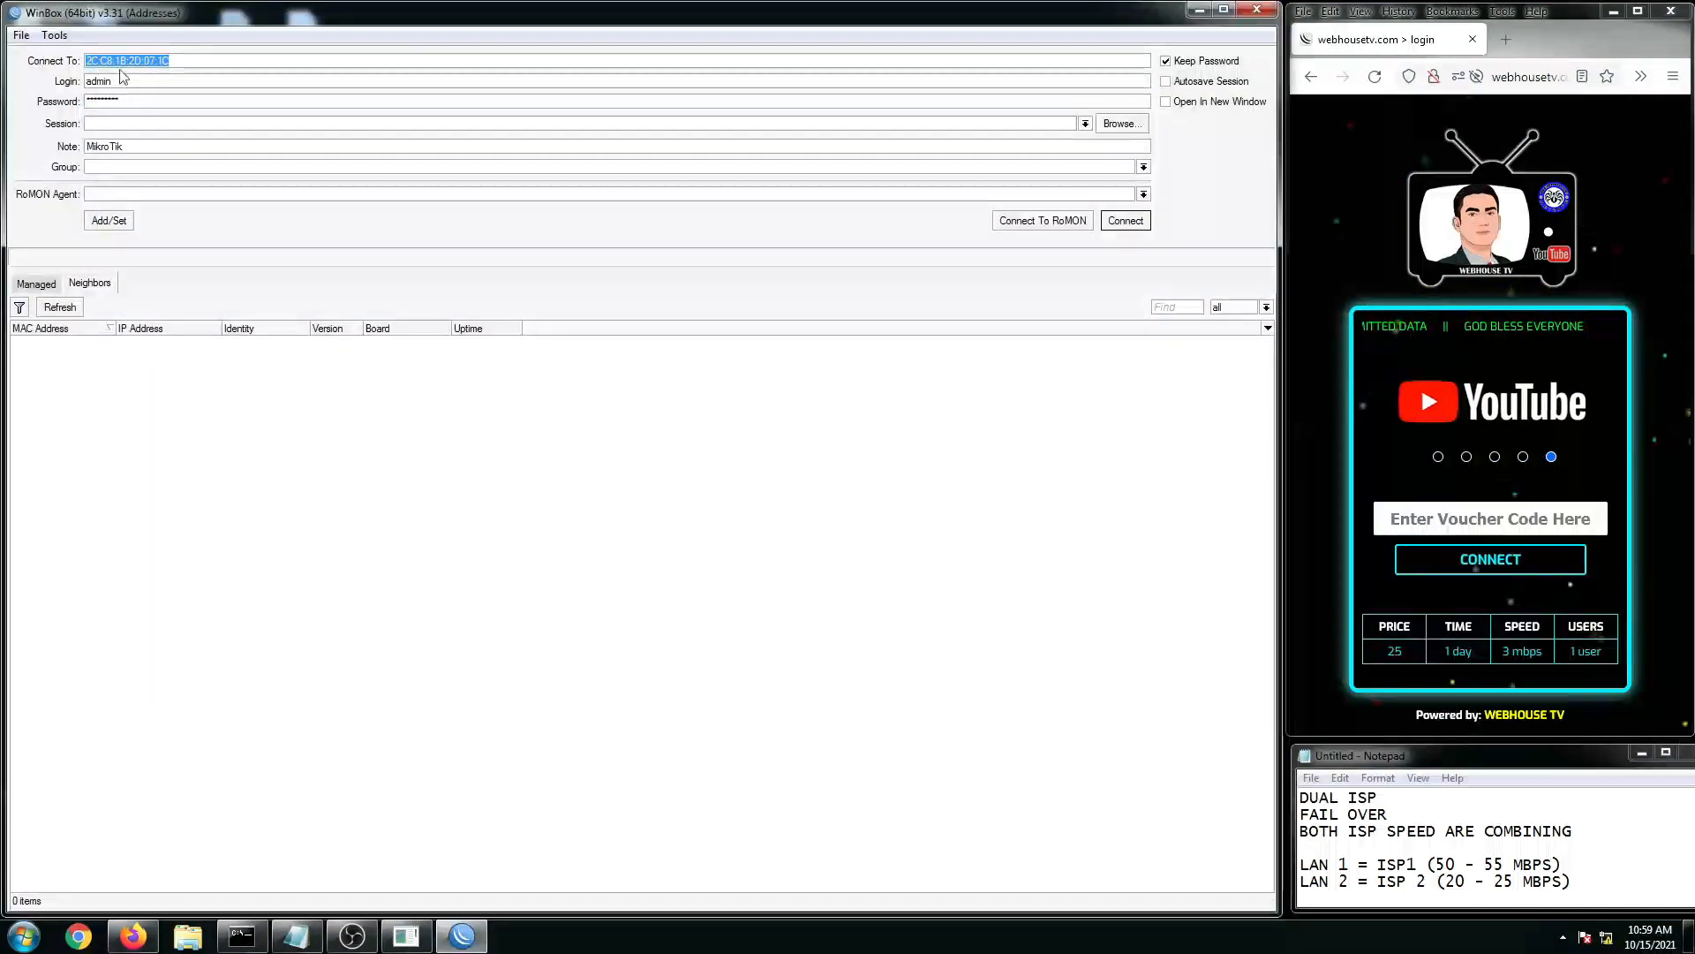
left_click(63, 39)
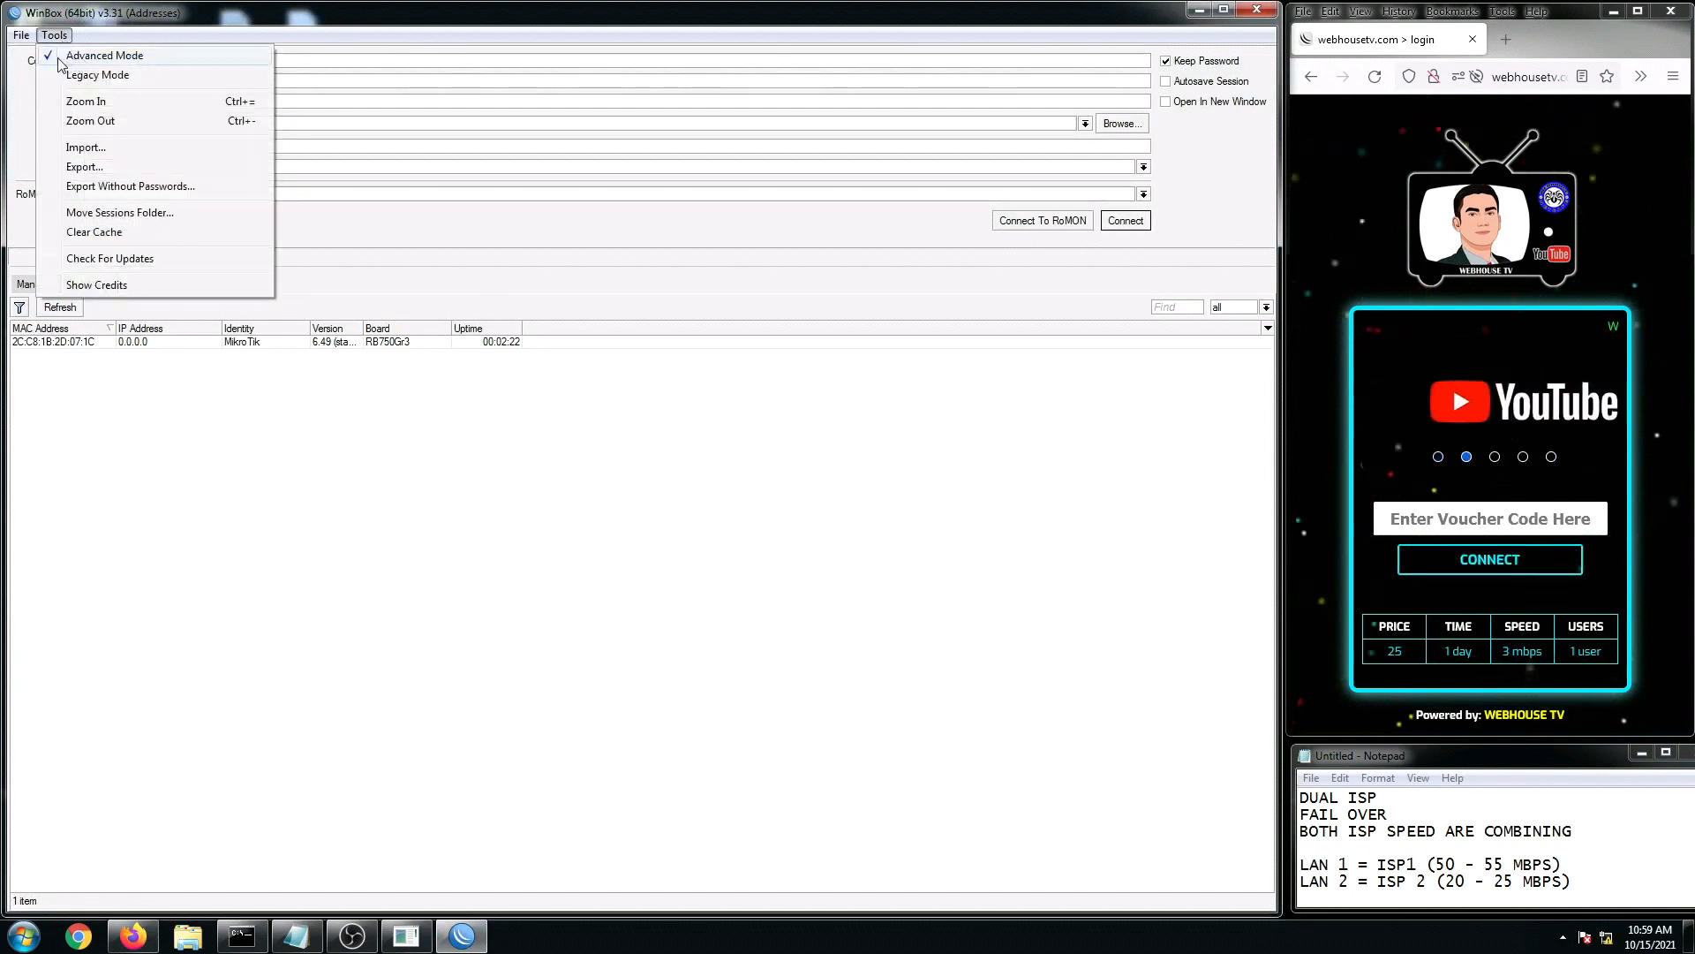
left_click(55, 56)
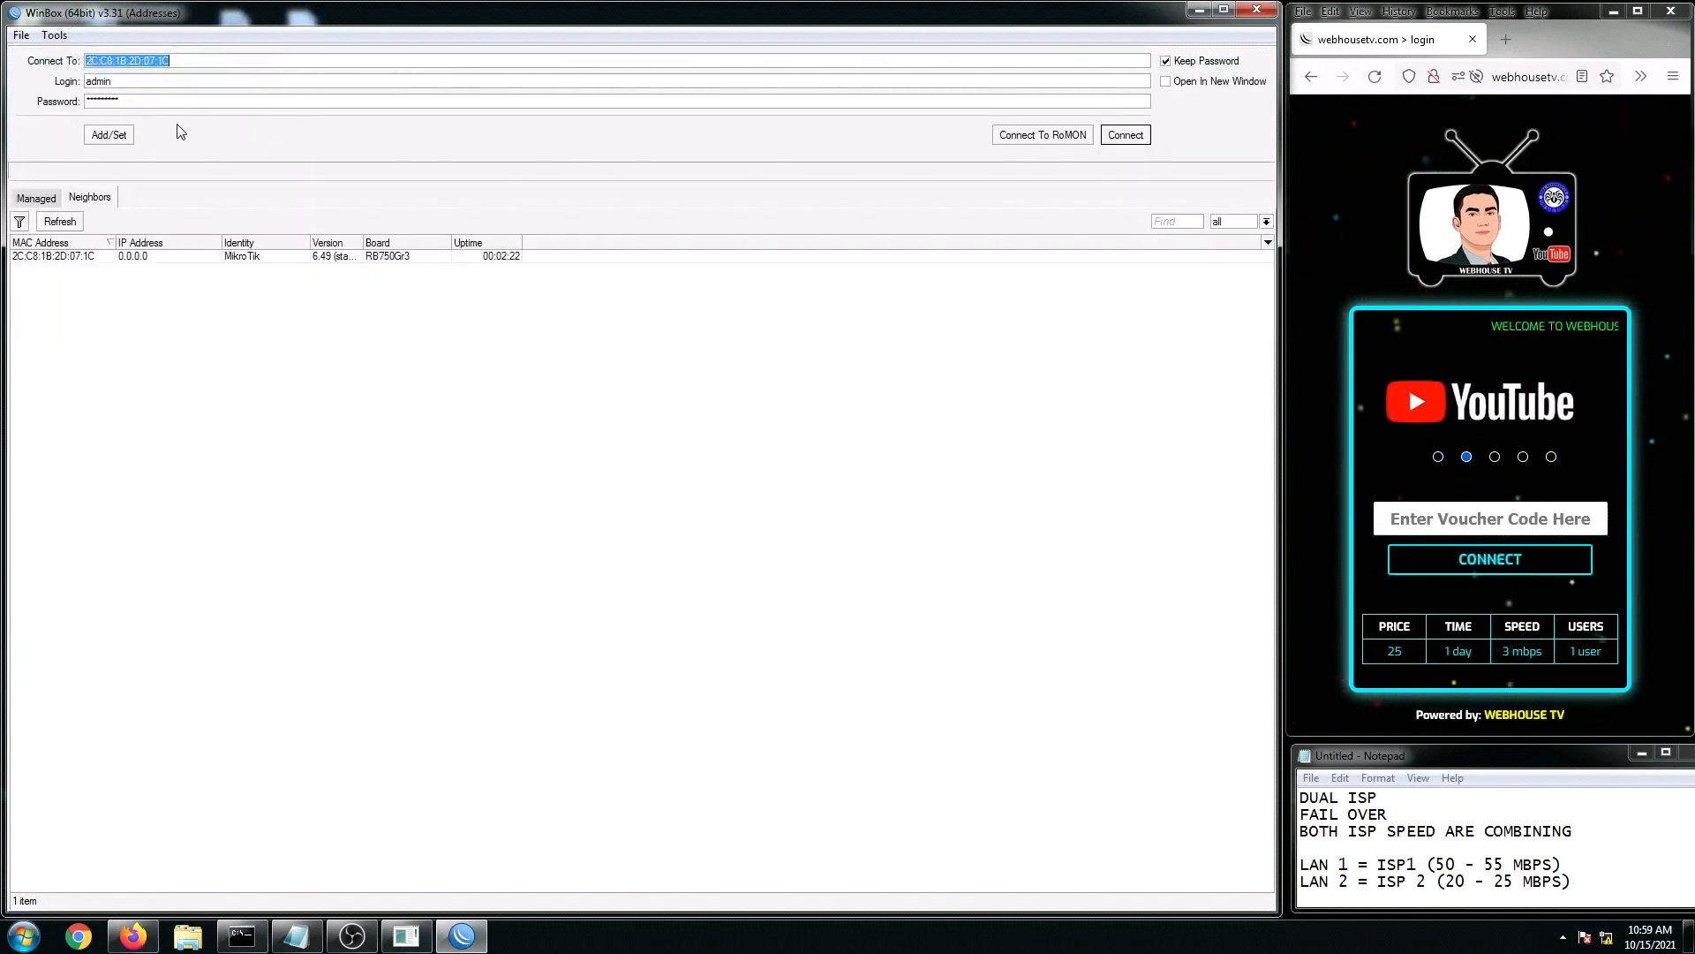
left_click(55, 35)
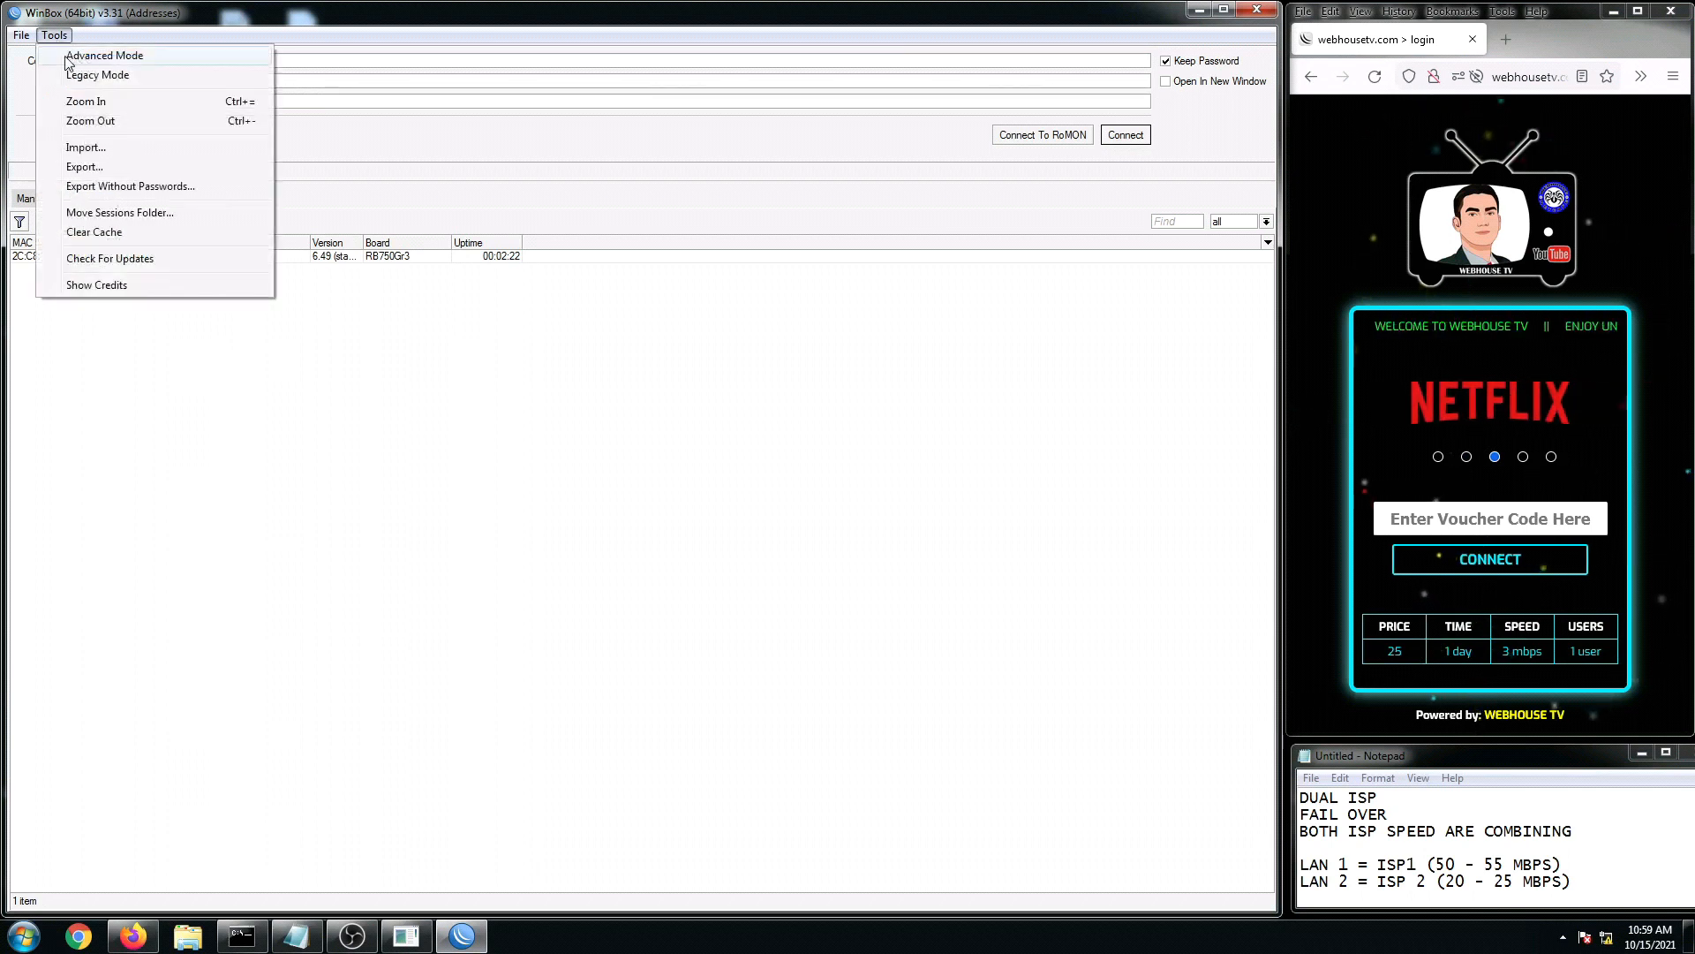
left_click(60, 57)
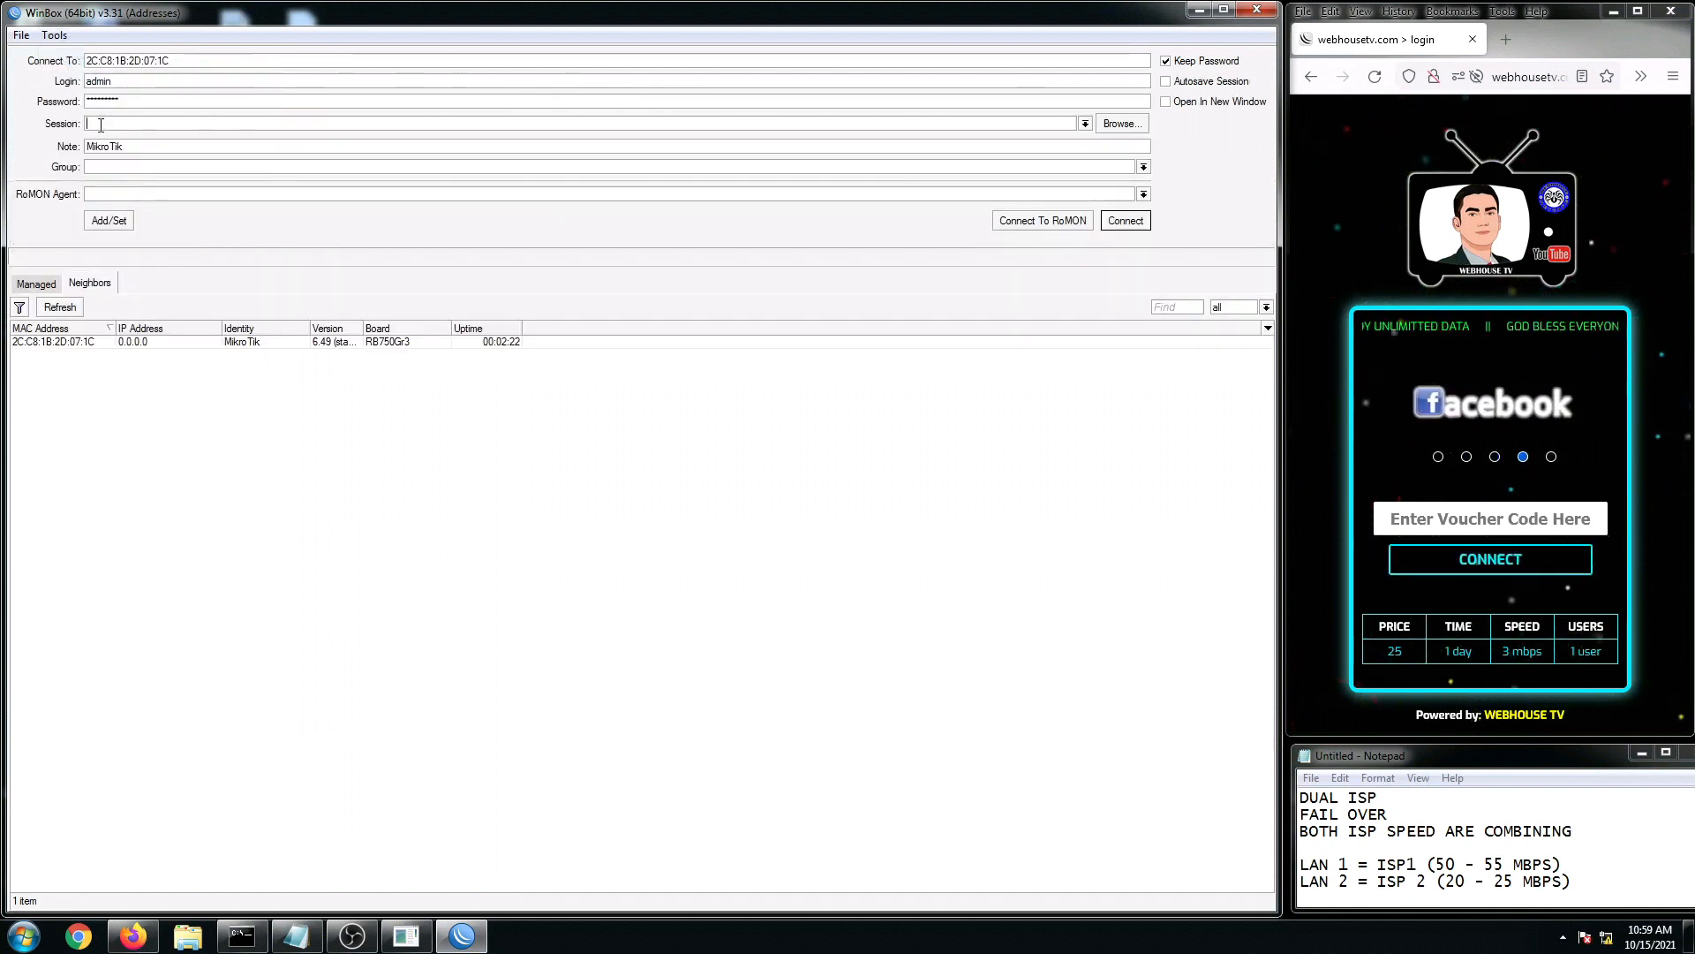
Step: Load Setup View.viw from the Desktop as the session file
left_click(1124, 128)
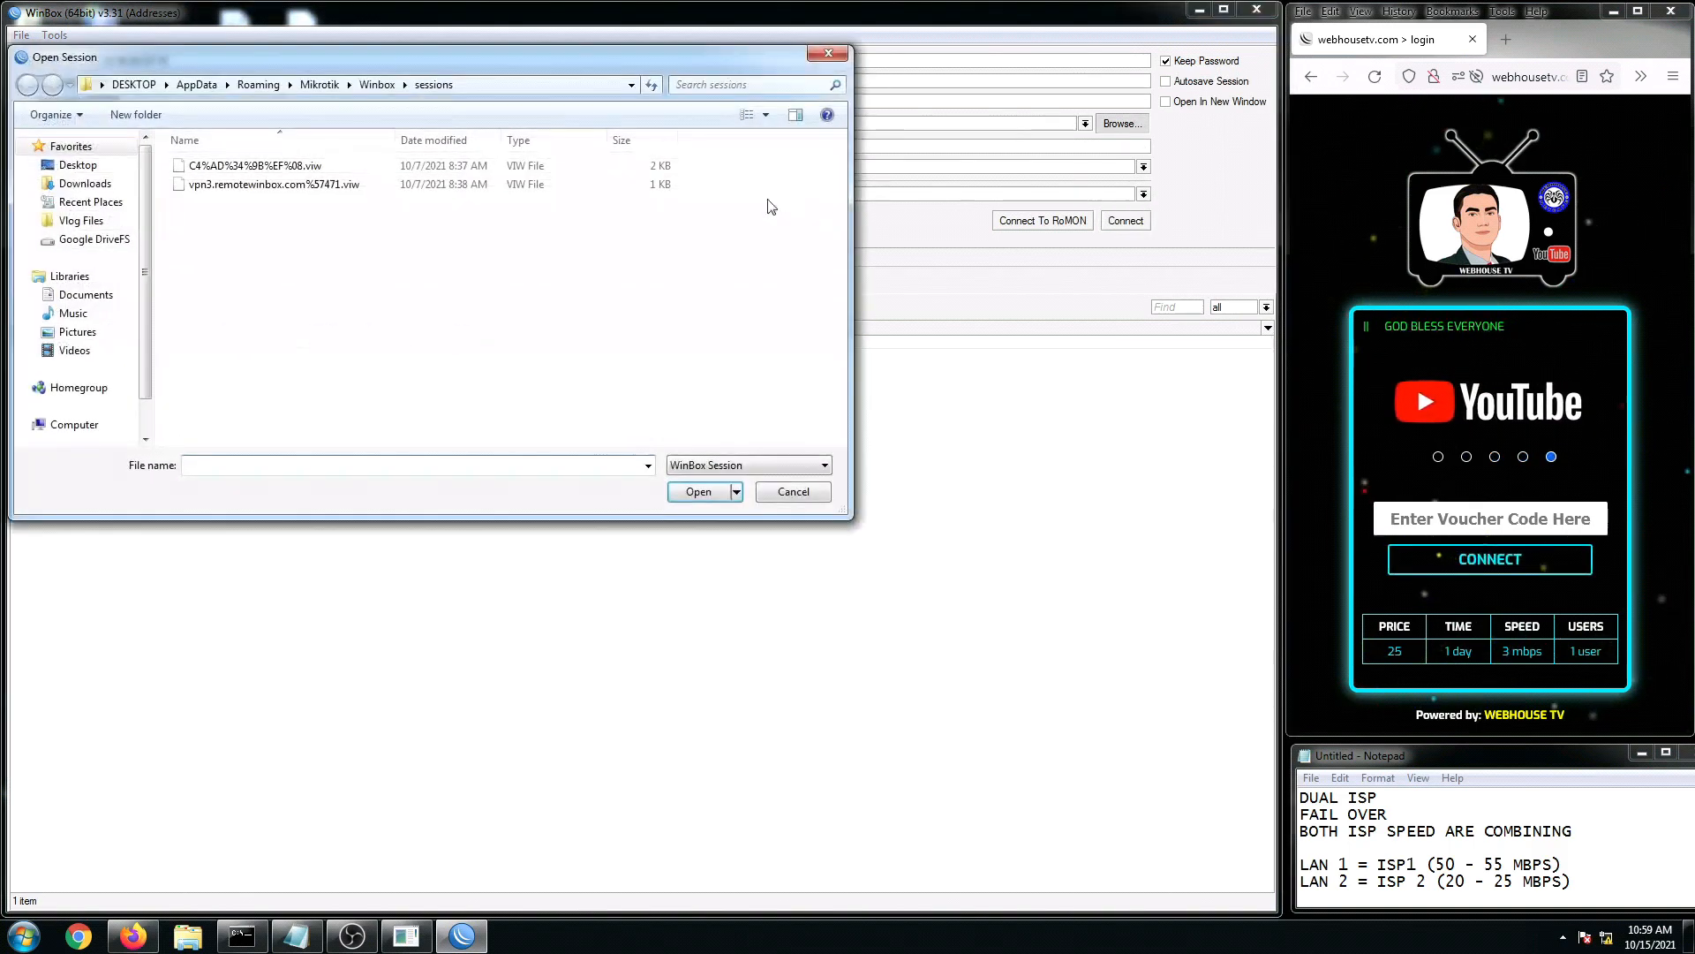
left_click(368, 235)
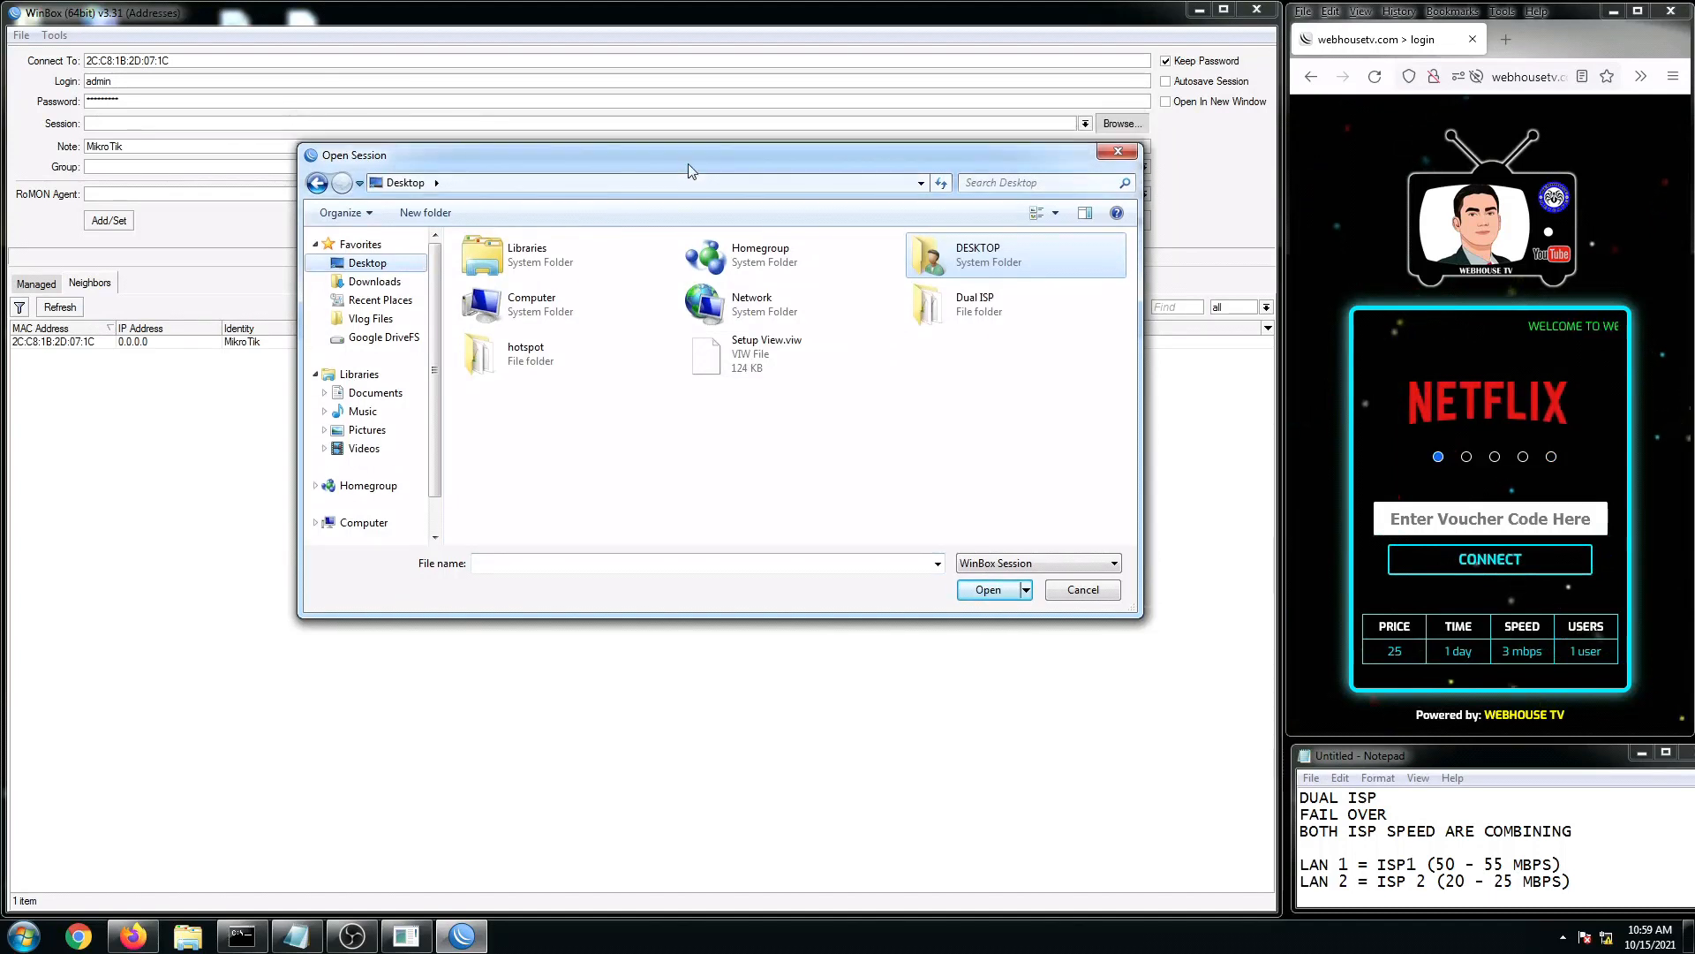
left_click(747, 362)
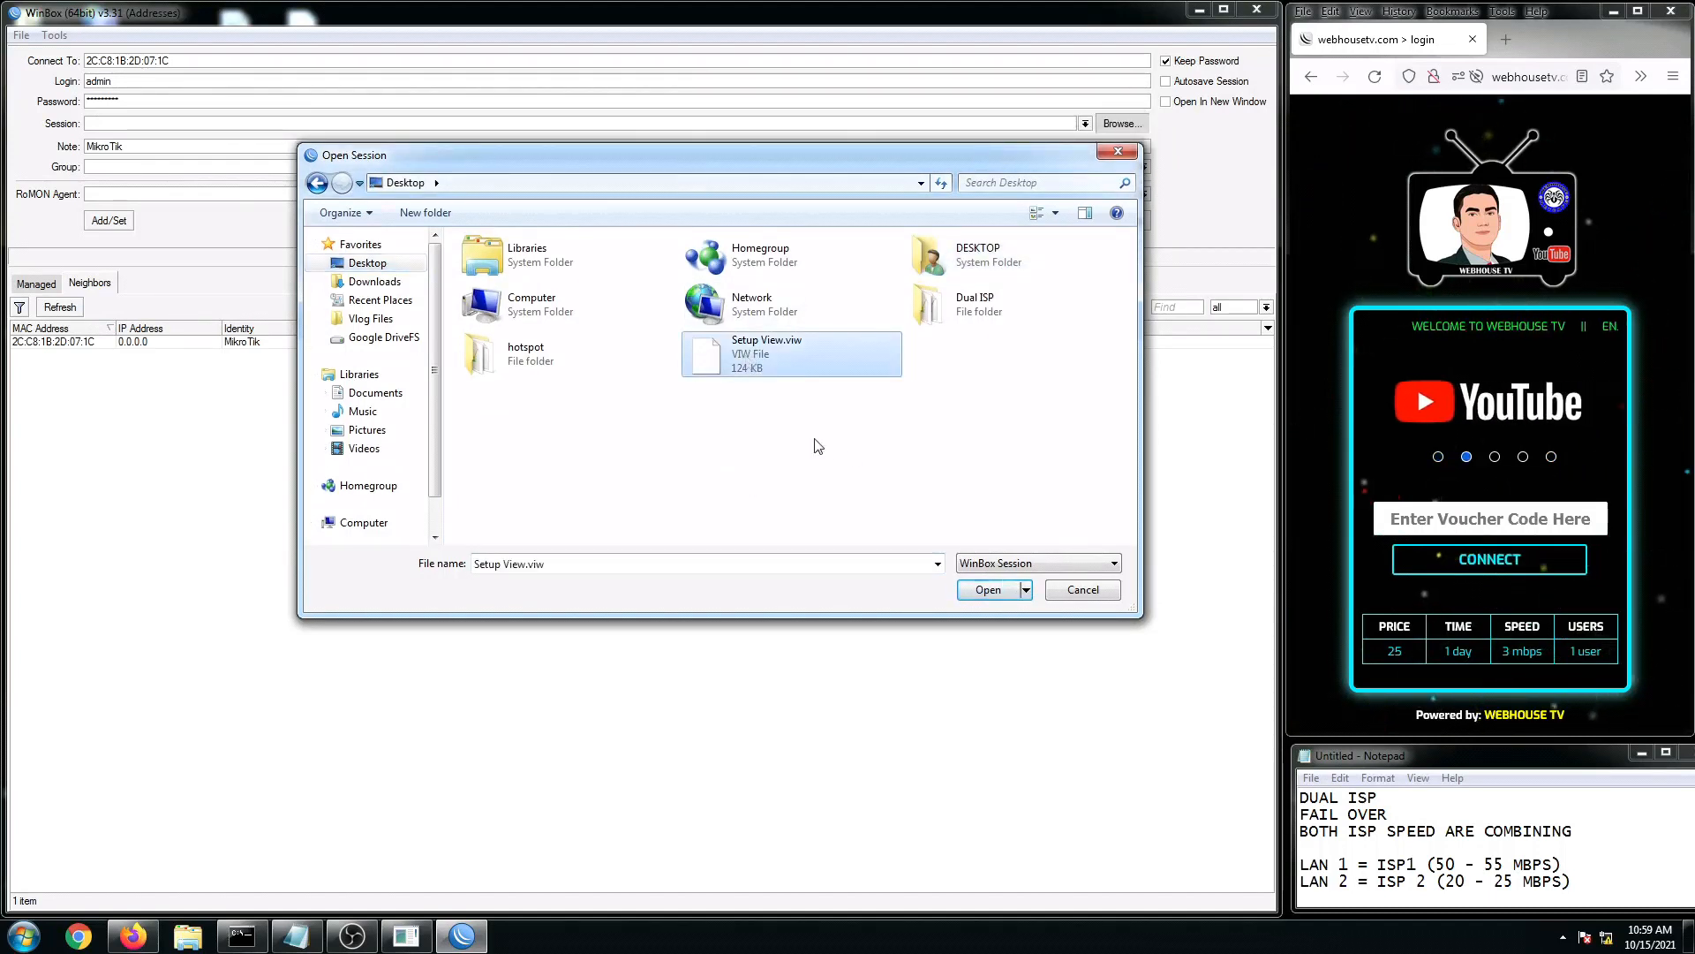
left_click(989, 589)
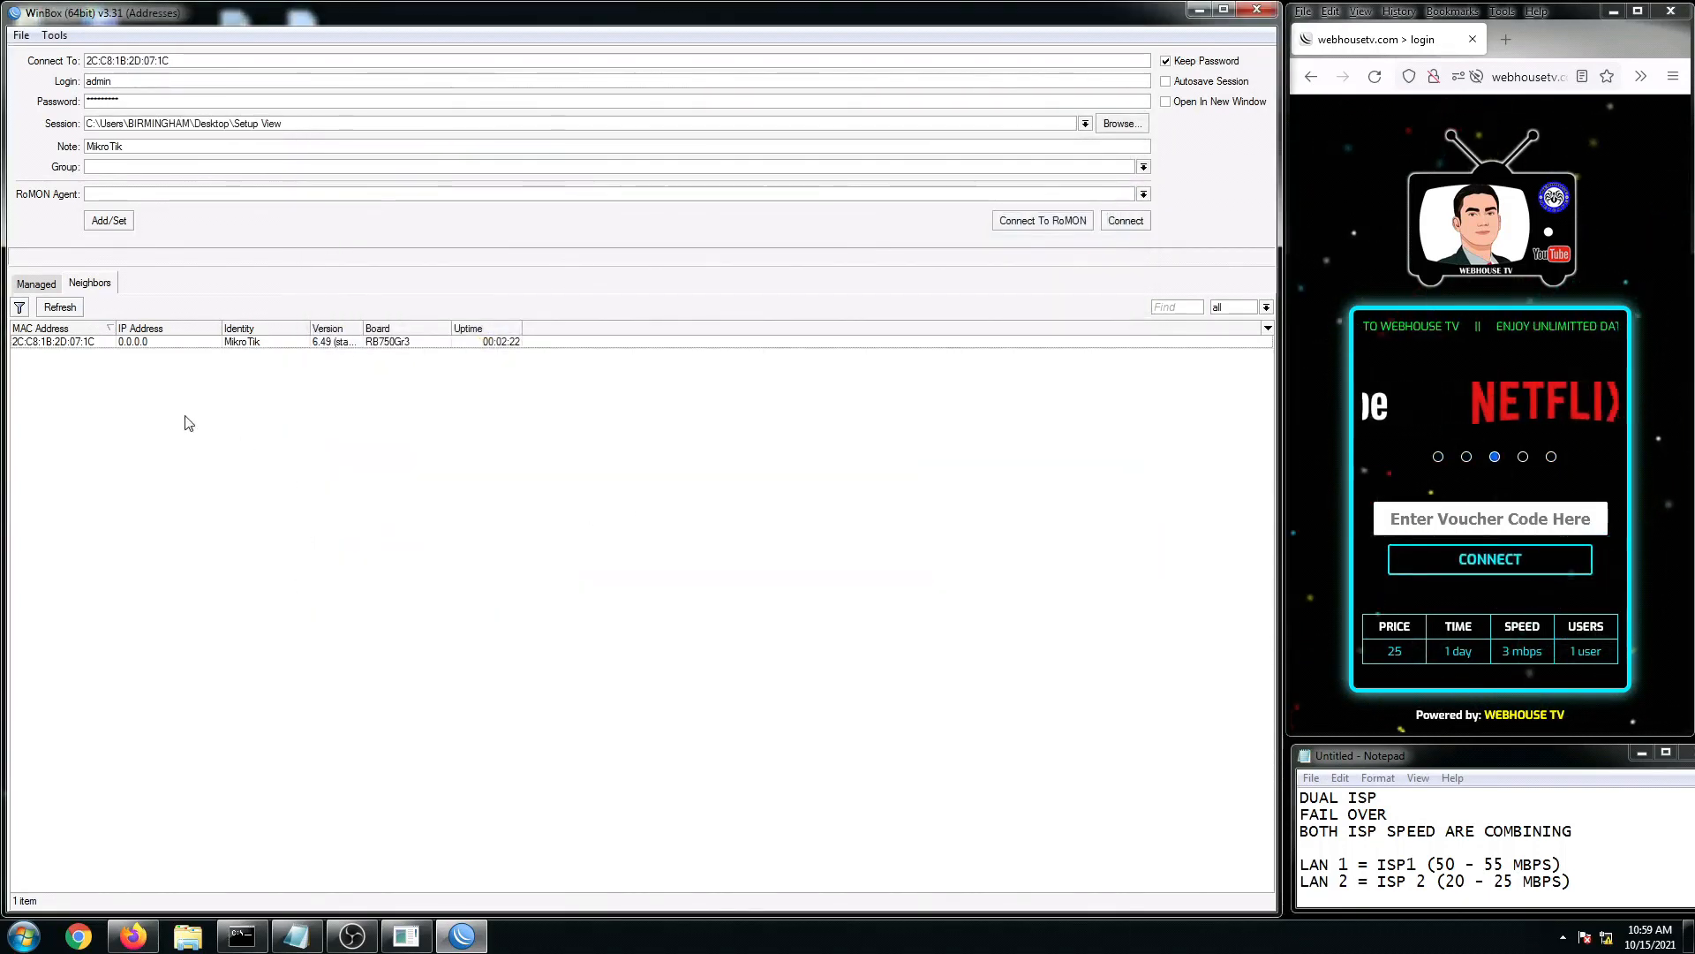
Step: Connect using the Setup View session, then open Dual ISP HOTSPOT Setup Script.rsc in Notepad++
left_click(1122, 225)
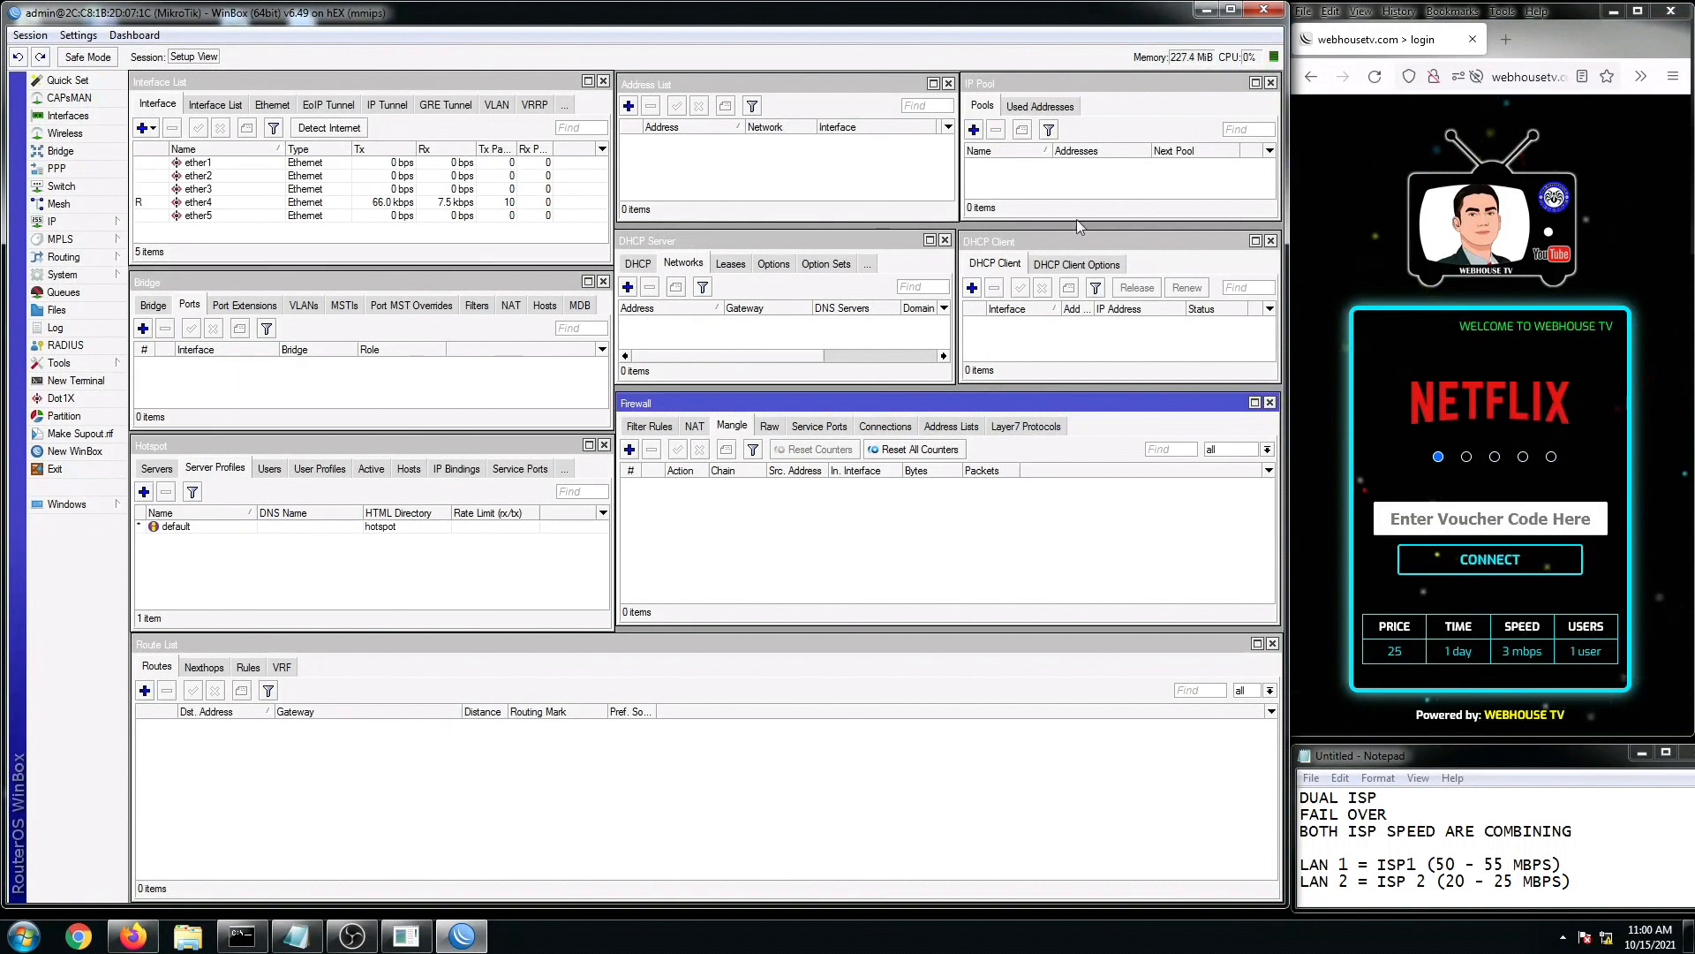
left_click(1207, 10)
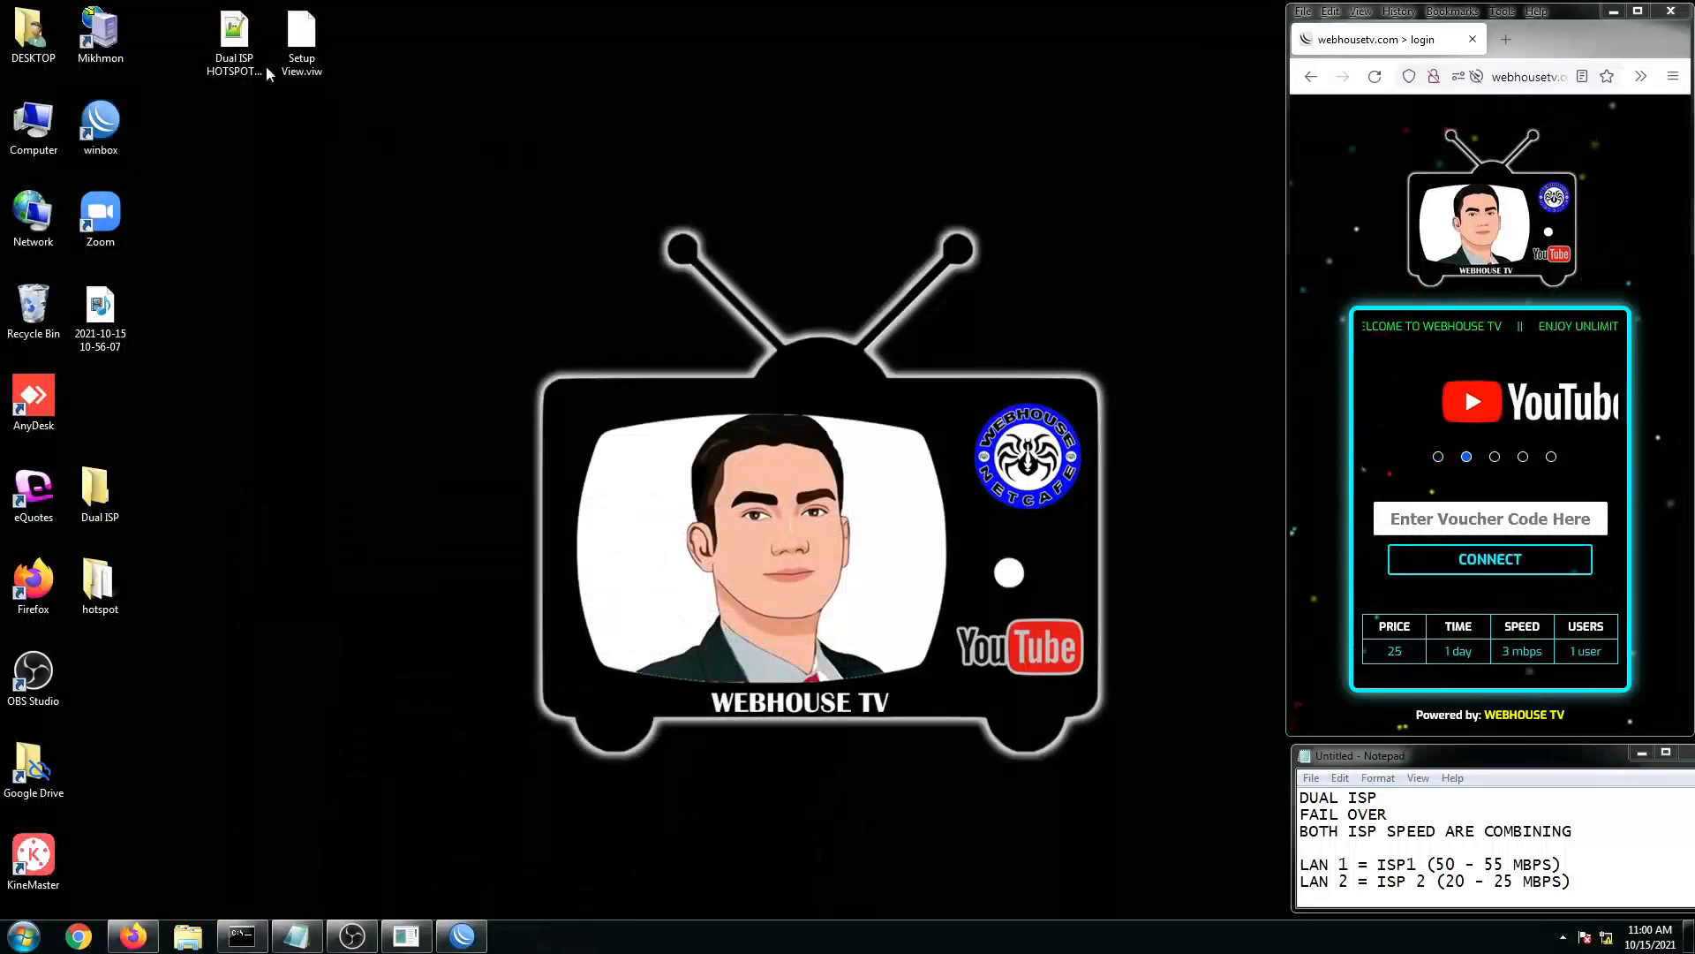
double_click(242, 61)
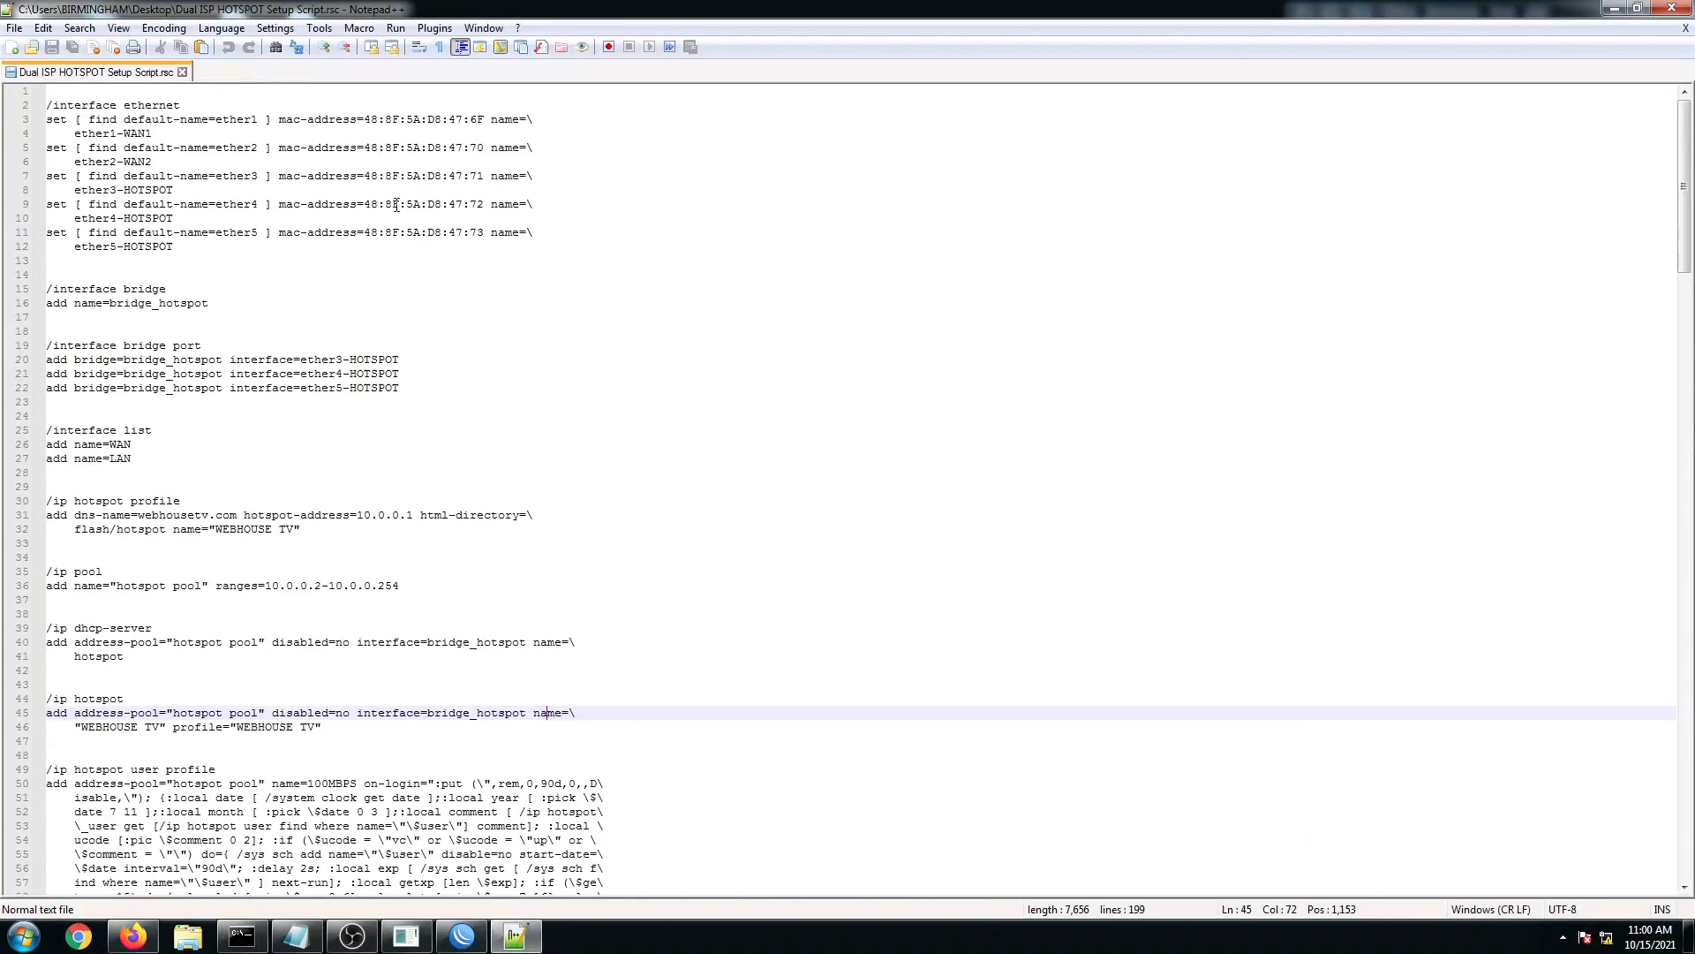
left_click(462, 936)
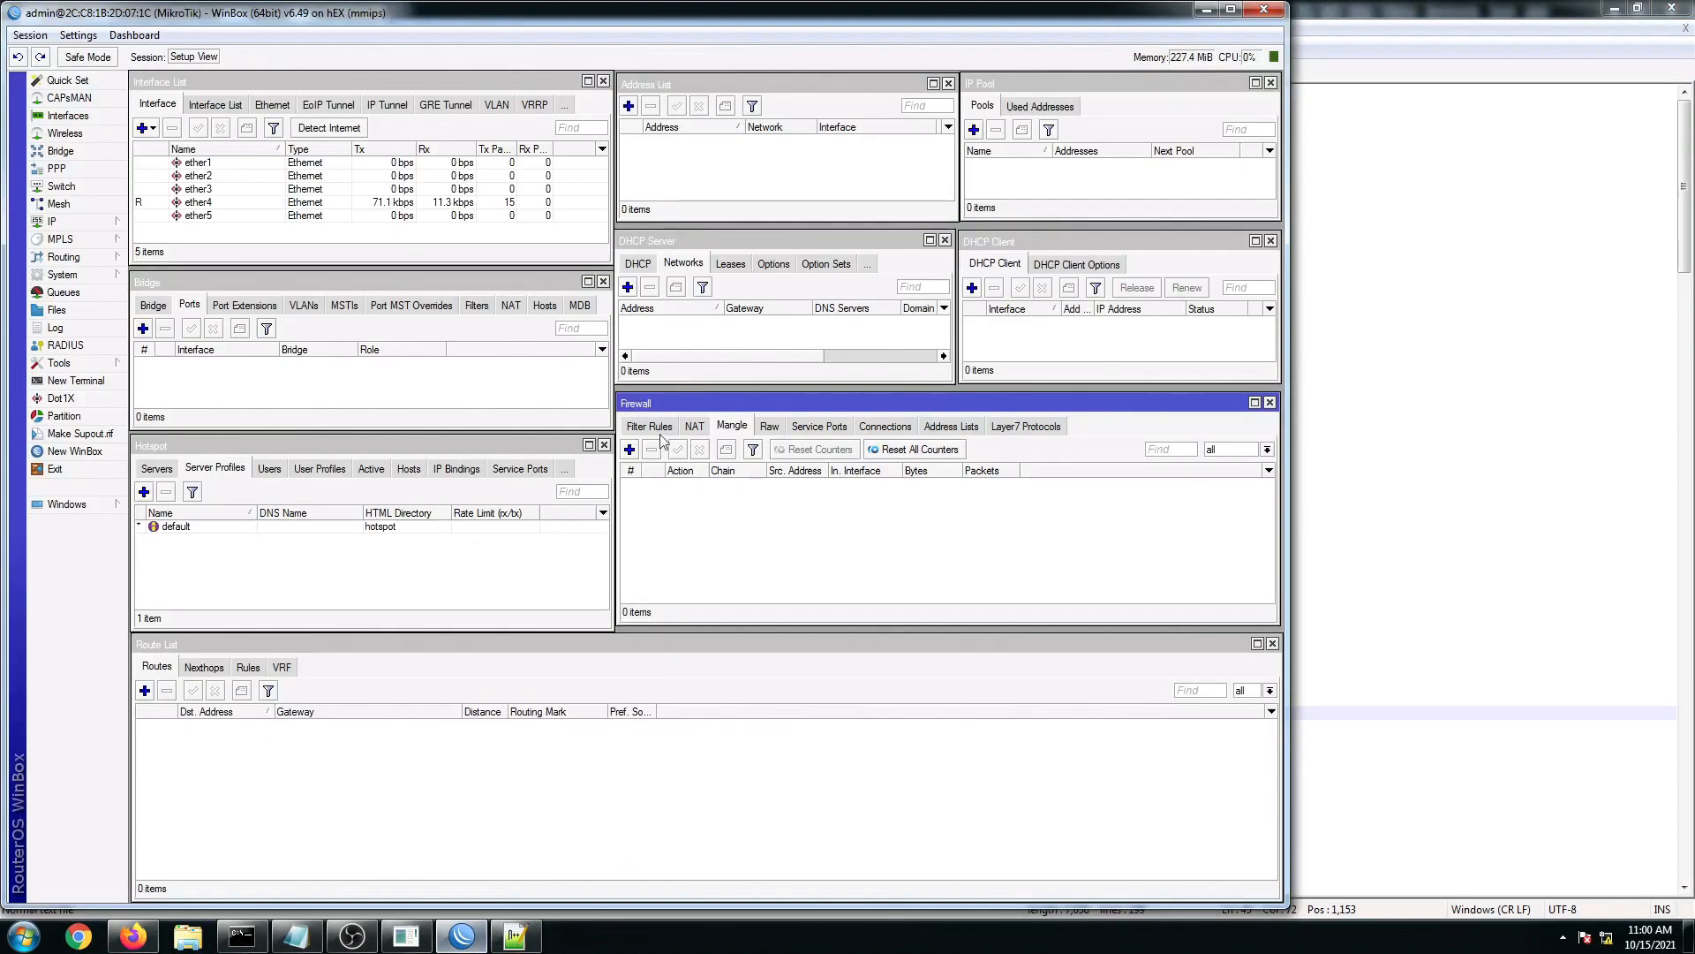
left_click(1563, 31)
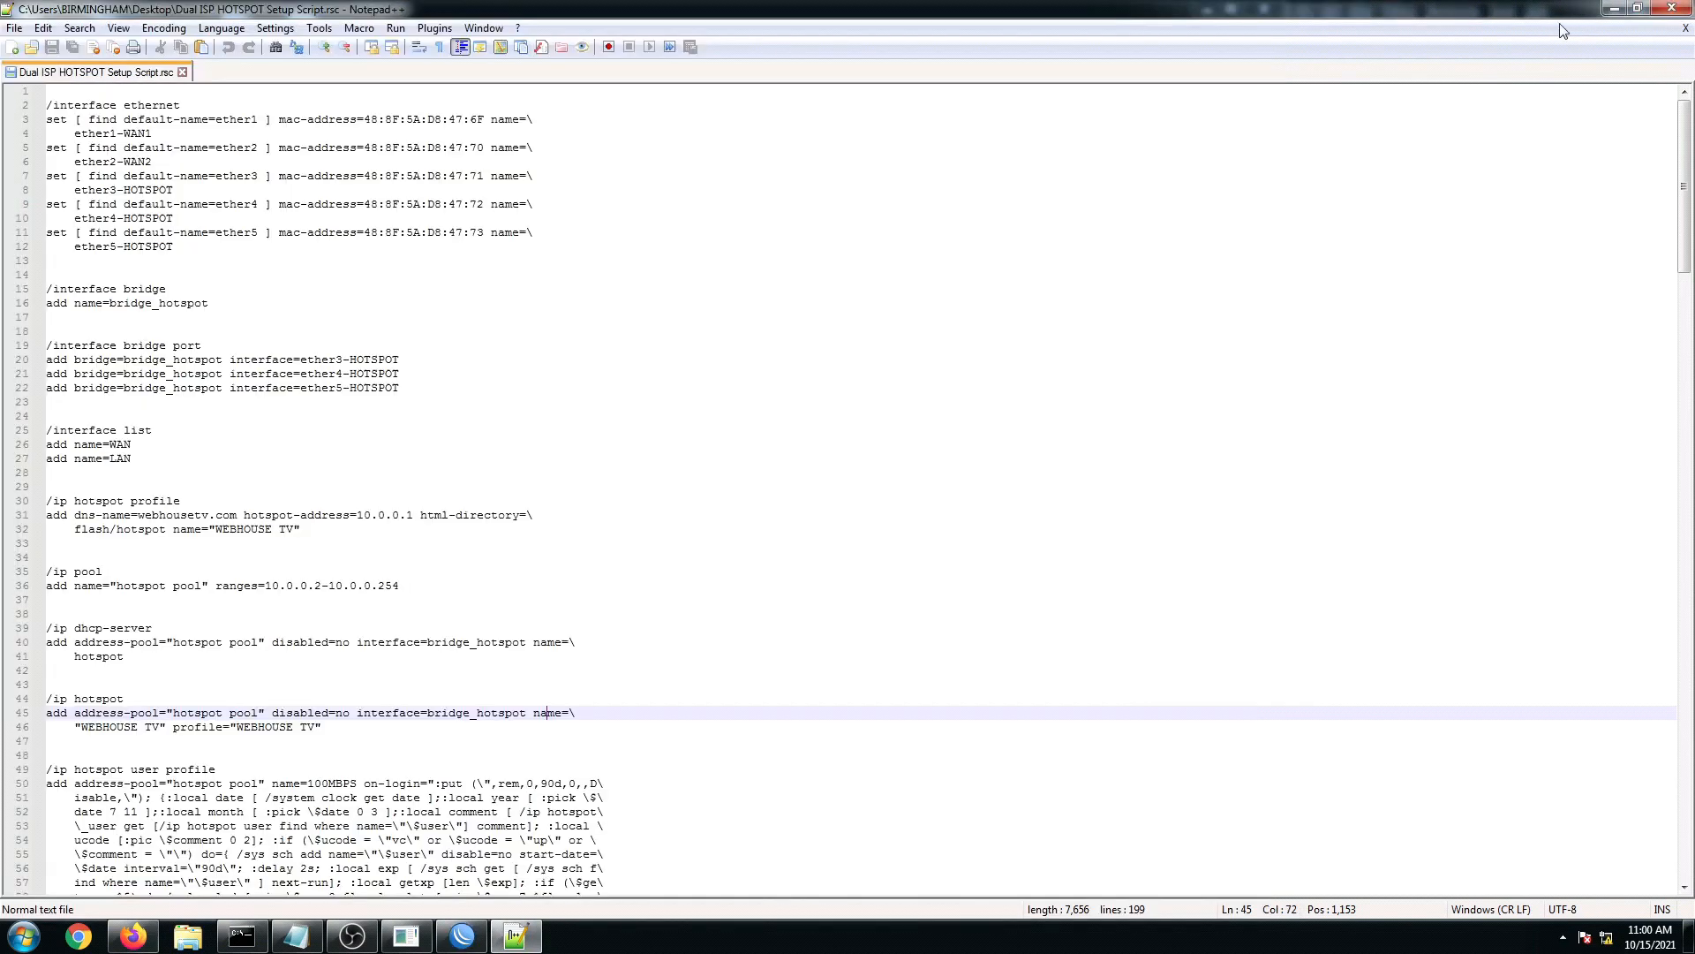
Step: Review the ether renaming lines of the script in a half-height Notepad++ window
left_click(1636, 10)
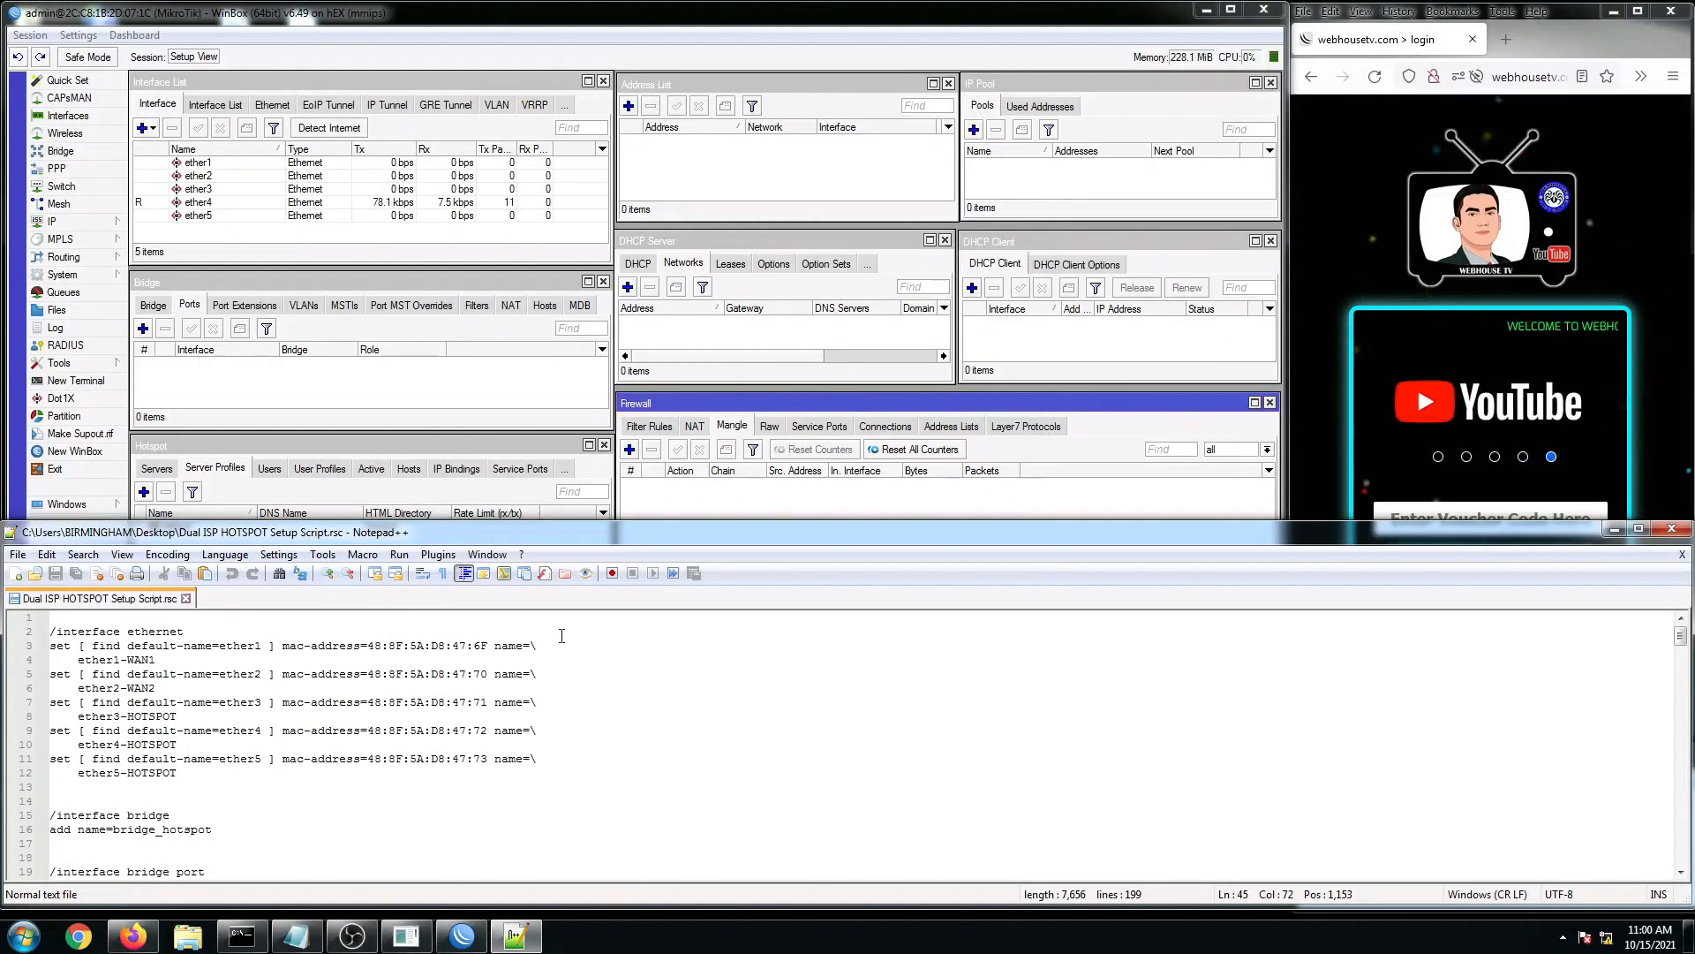
left_click(435, 730)
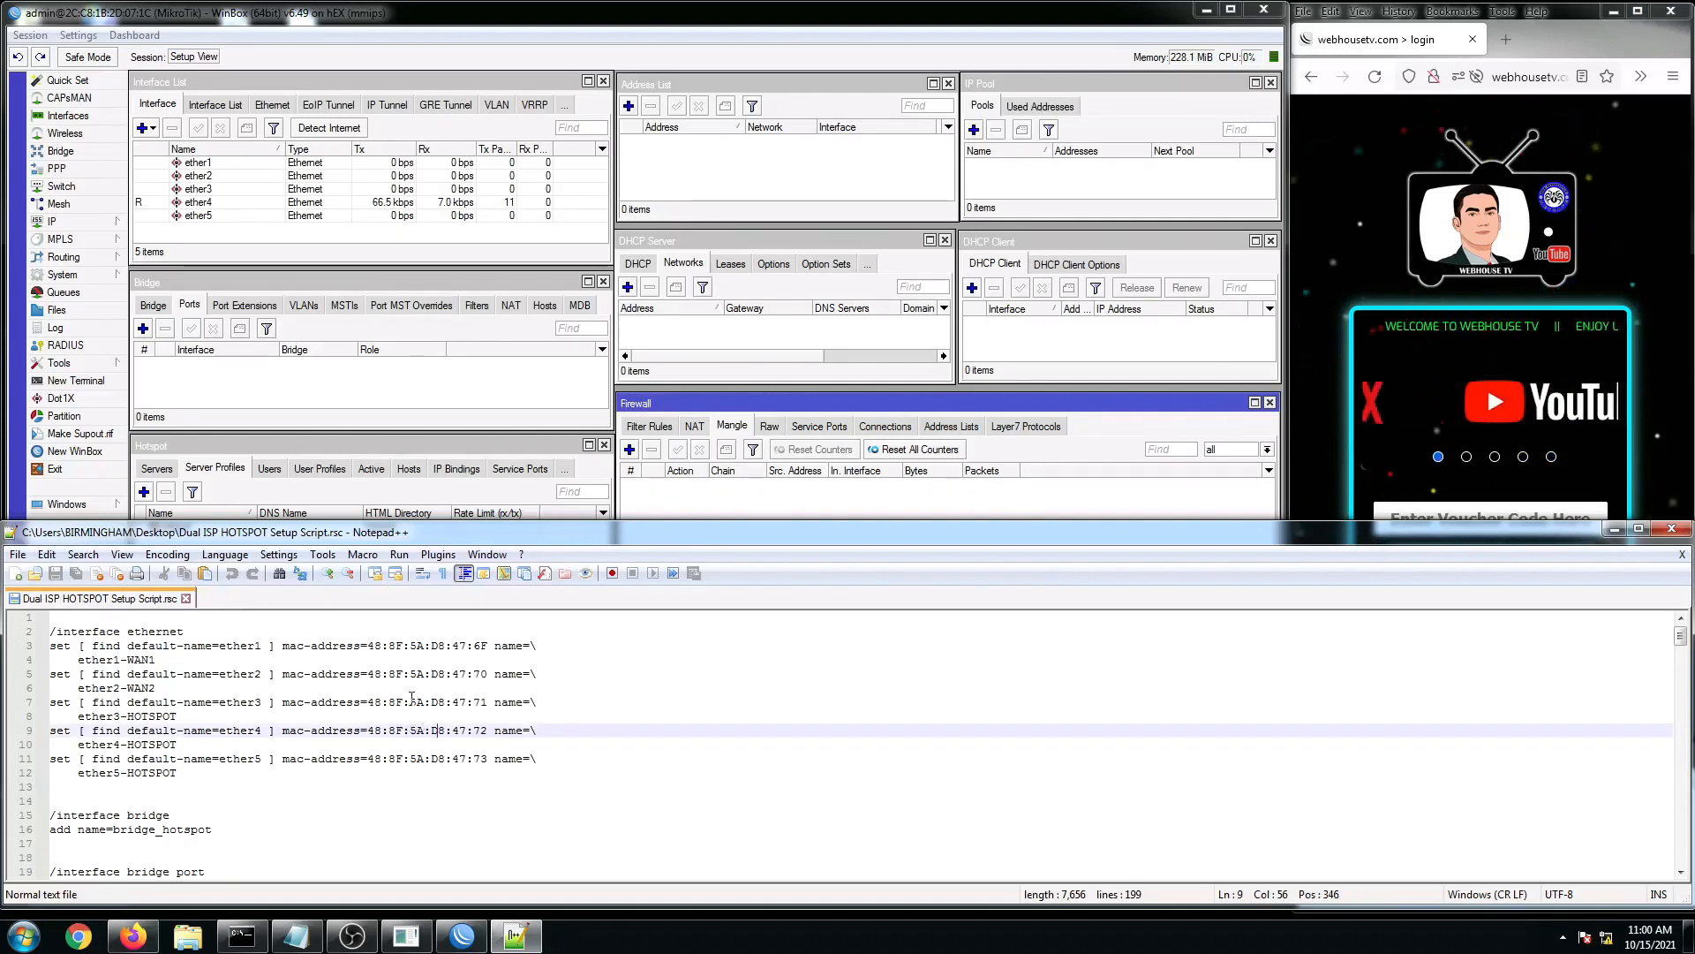
left_click(196, 702)
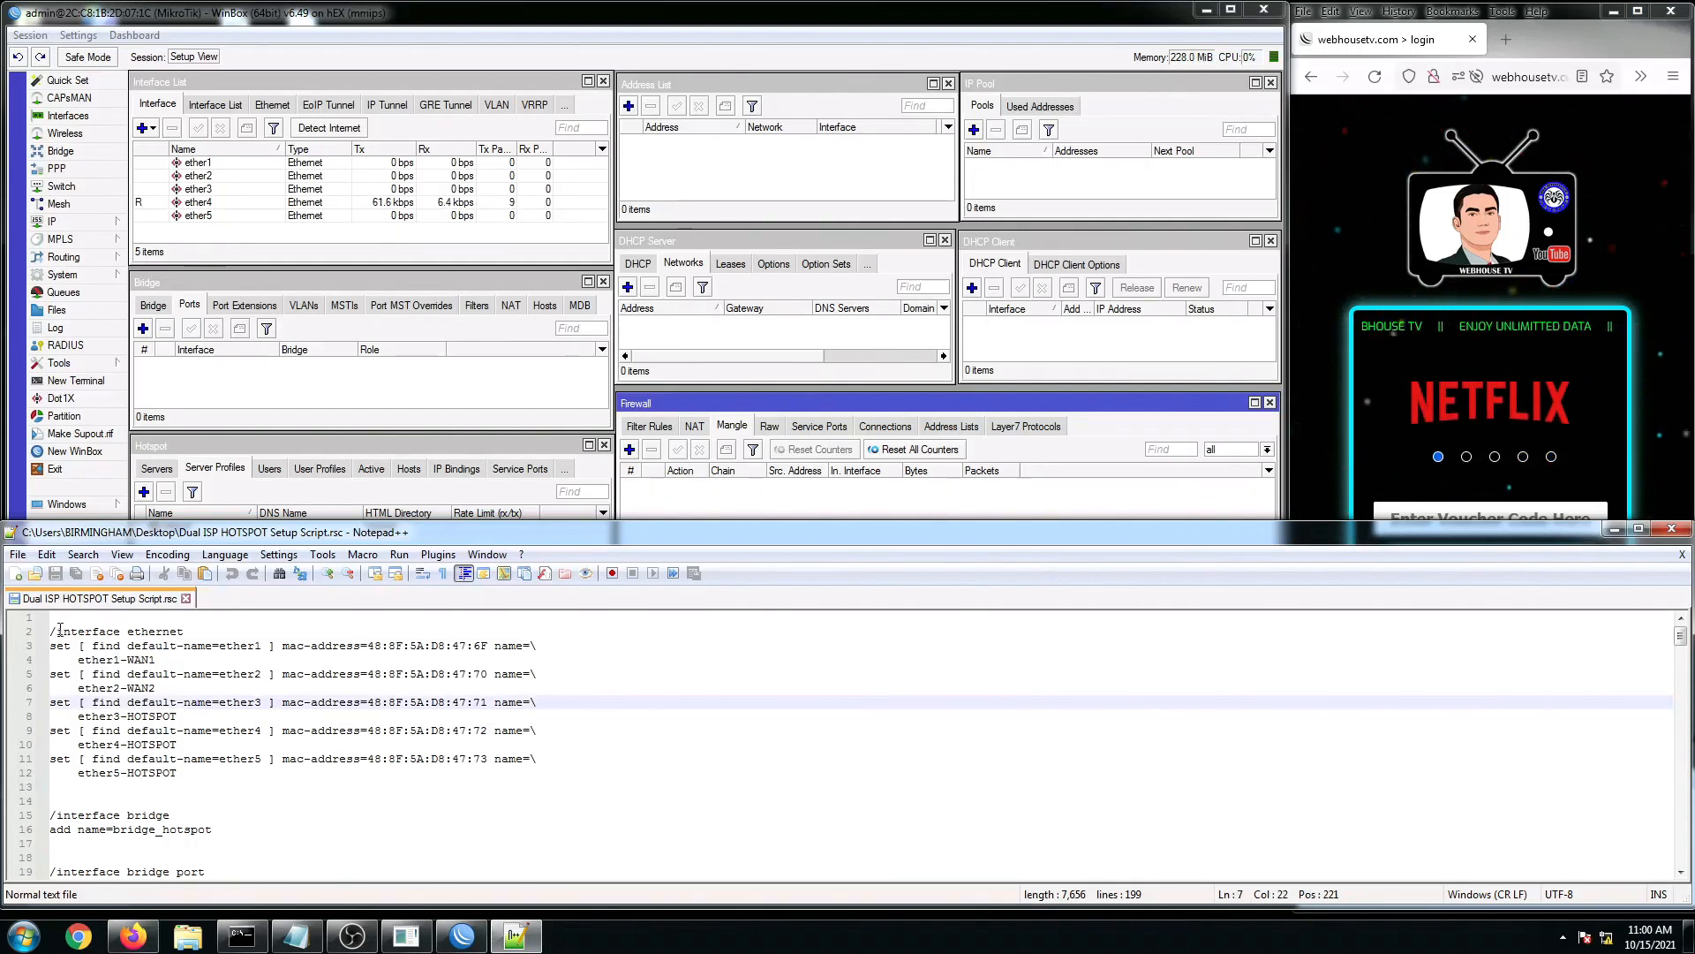
left_click(371, 784)
Step: Look through the IP > Firewall Filter and Mangle rules in WinBox
left_click(438, 14)
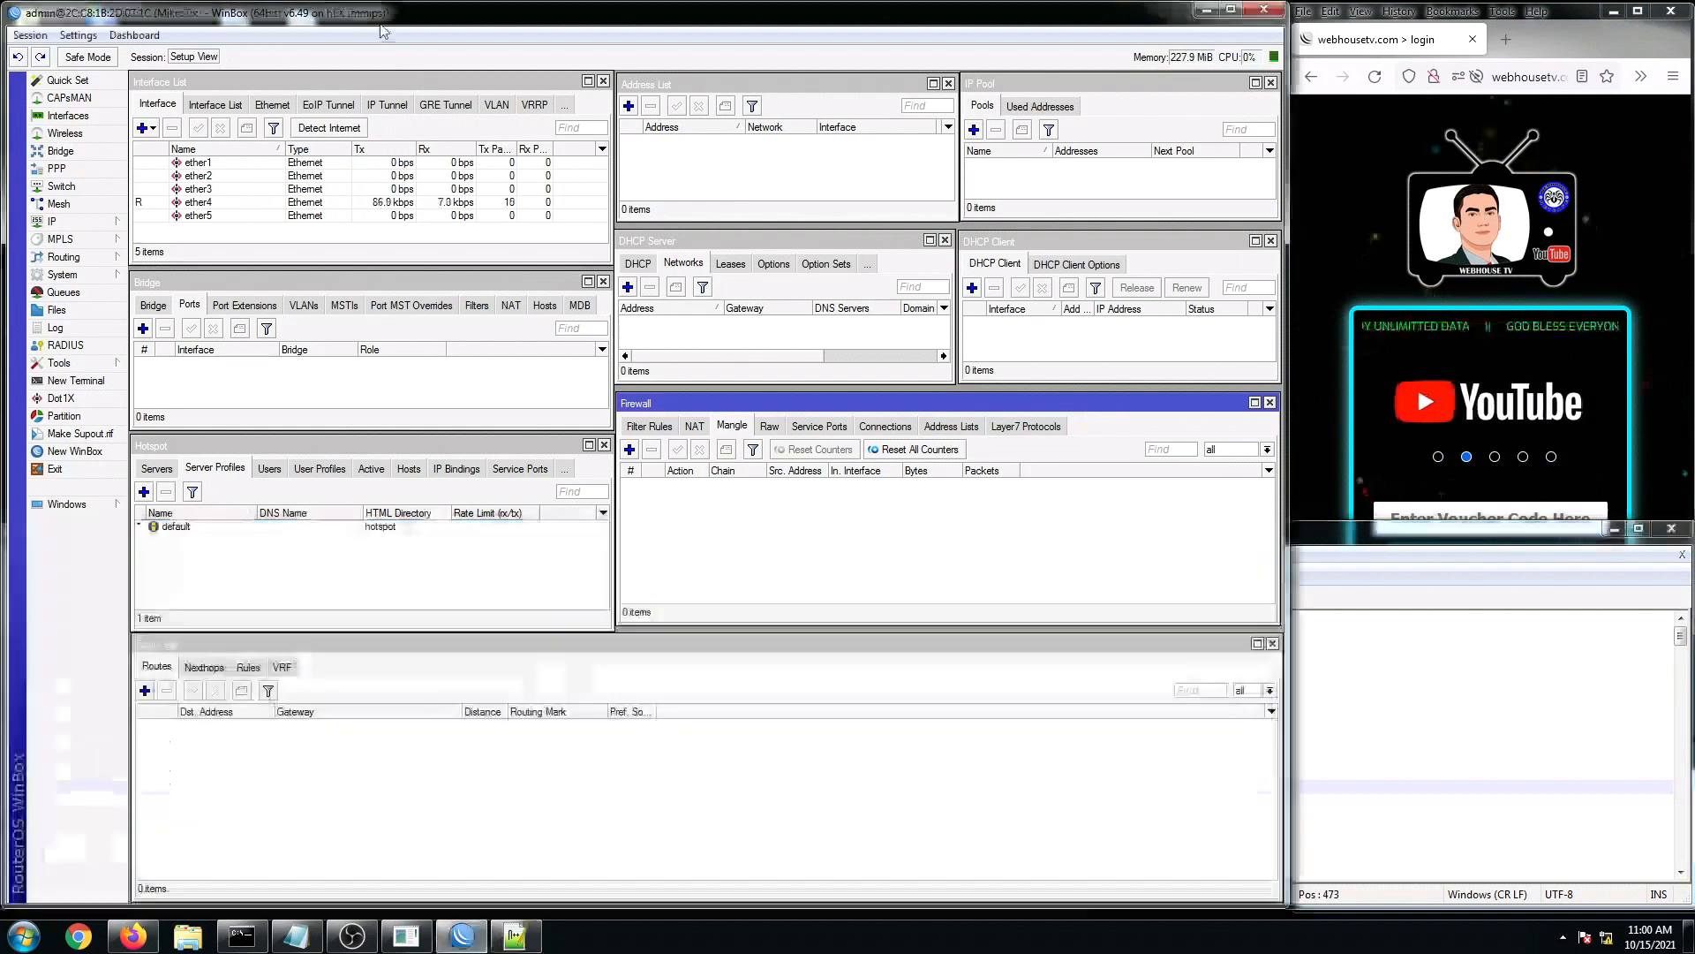
left_click(54, 226)
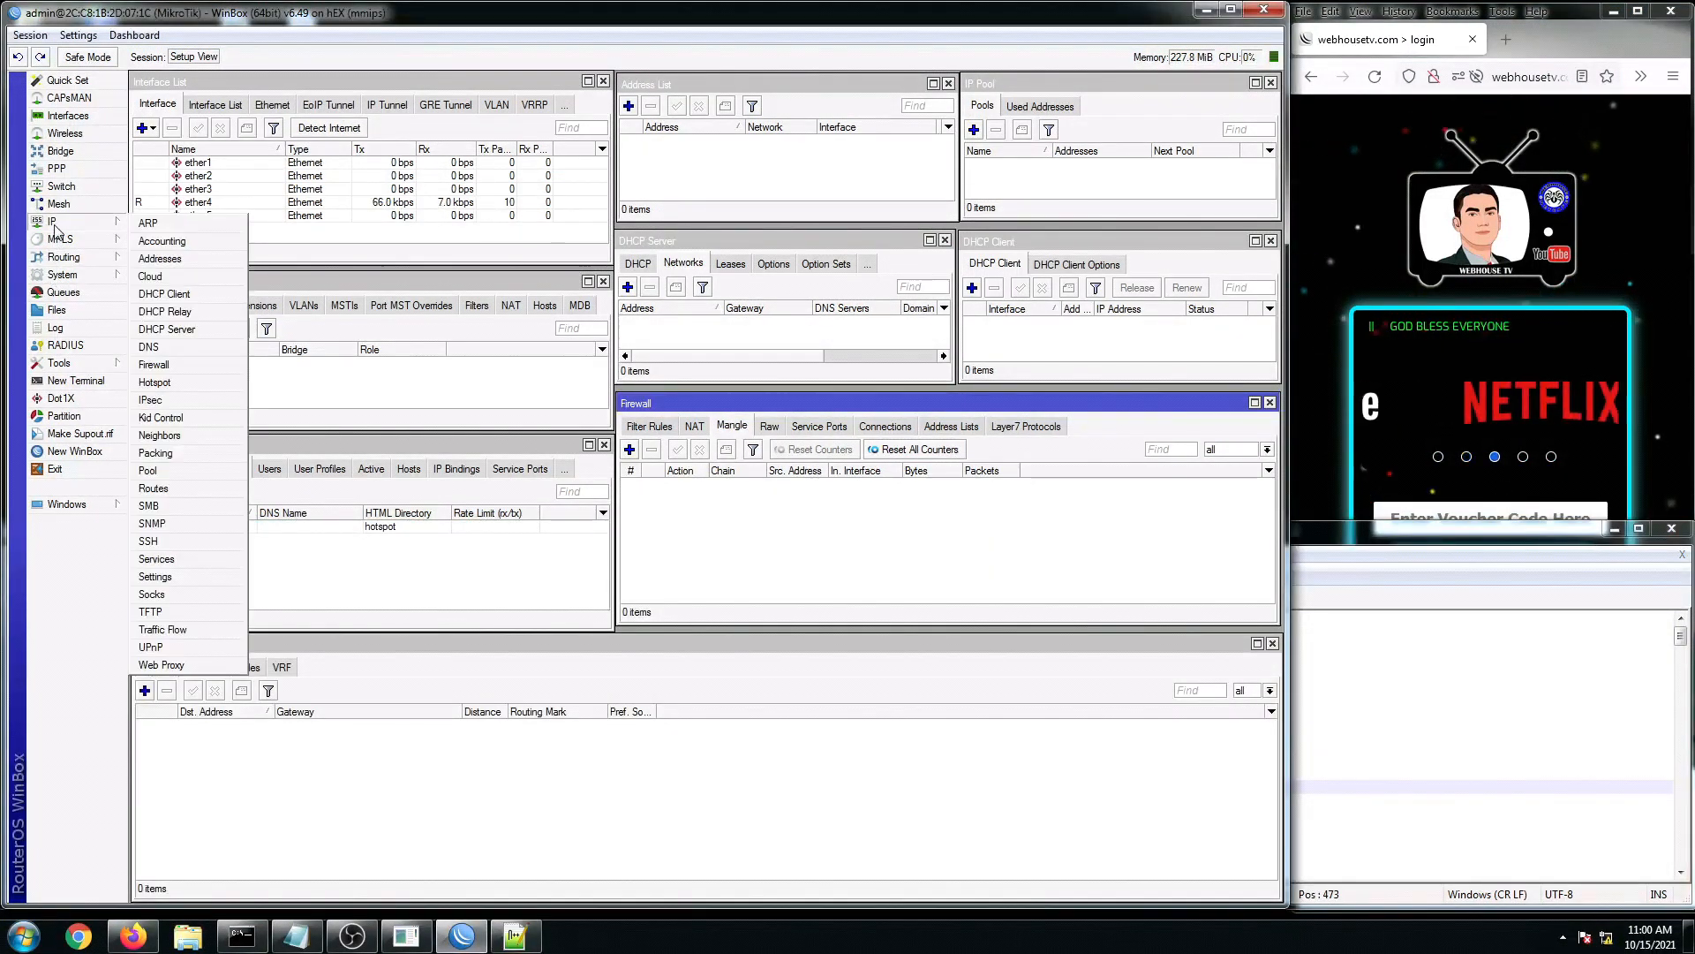
mouse_move(60, 239)
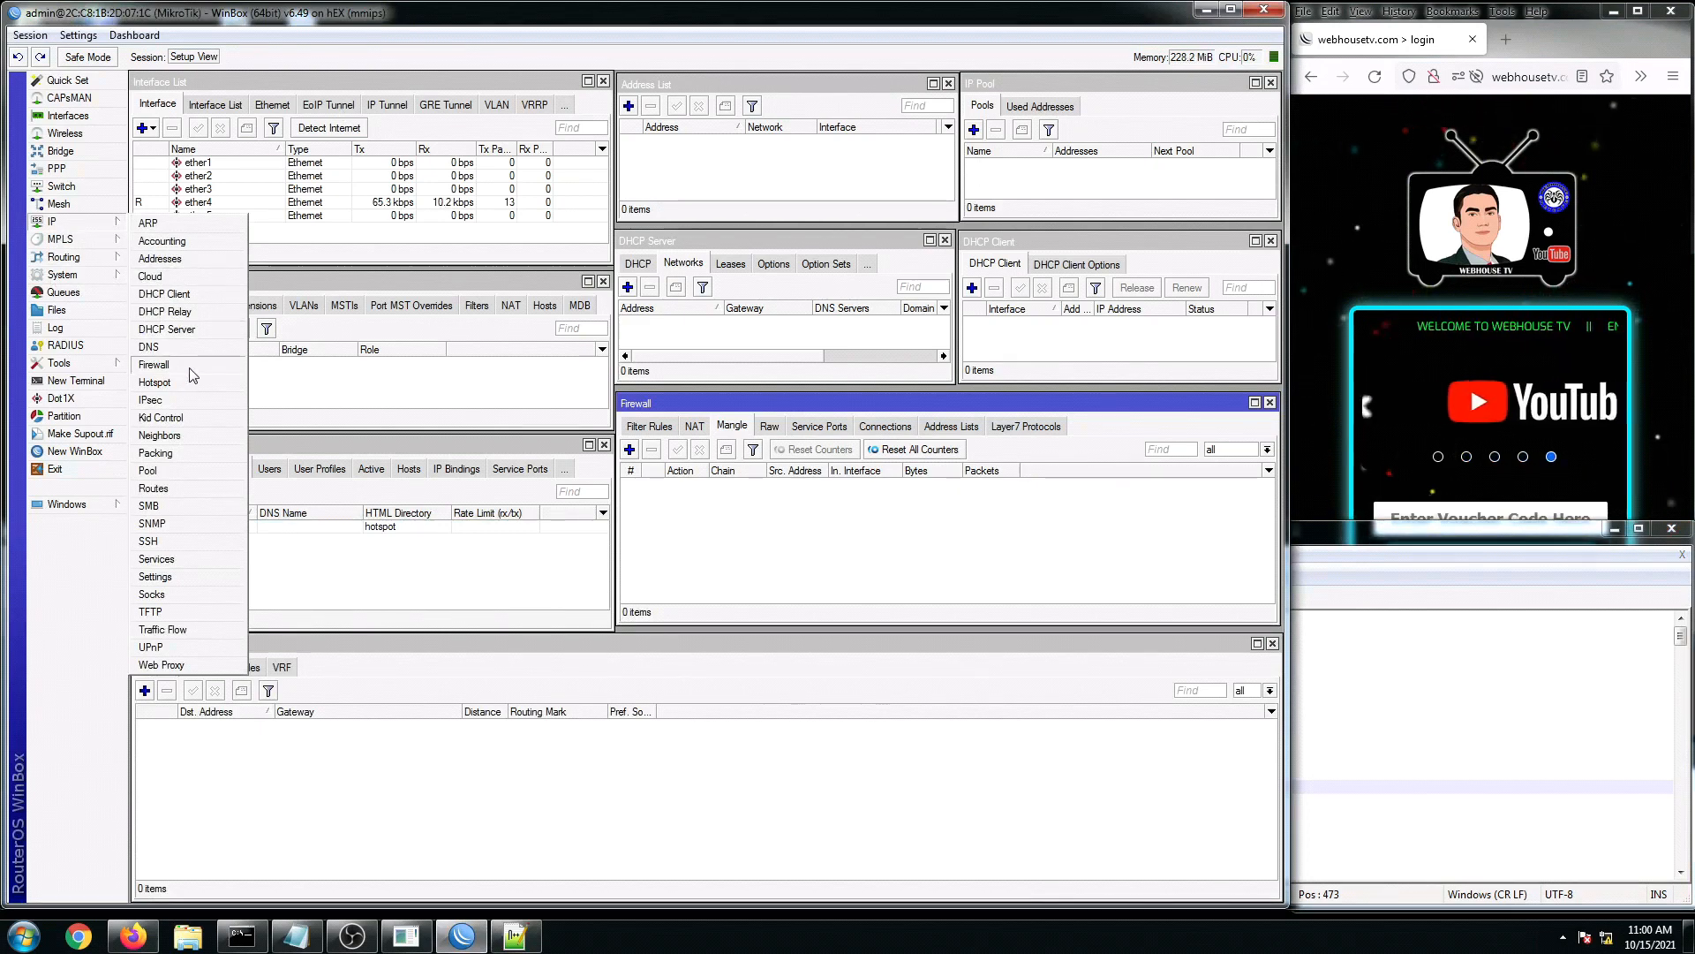
left_click(151, 368)
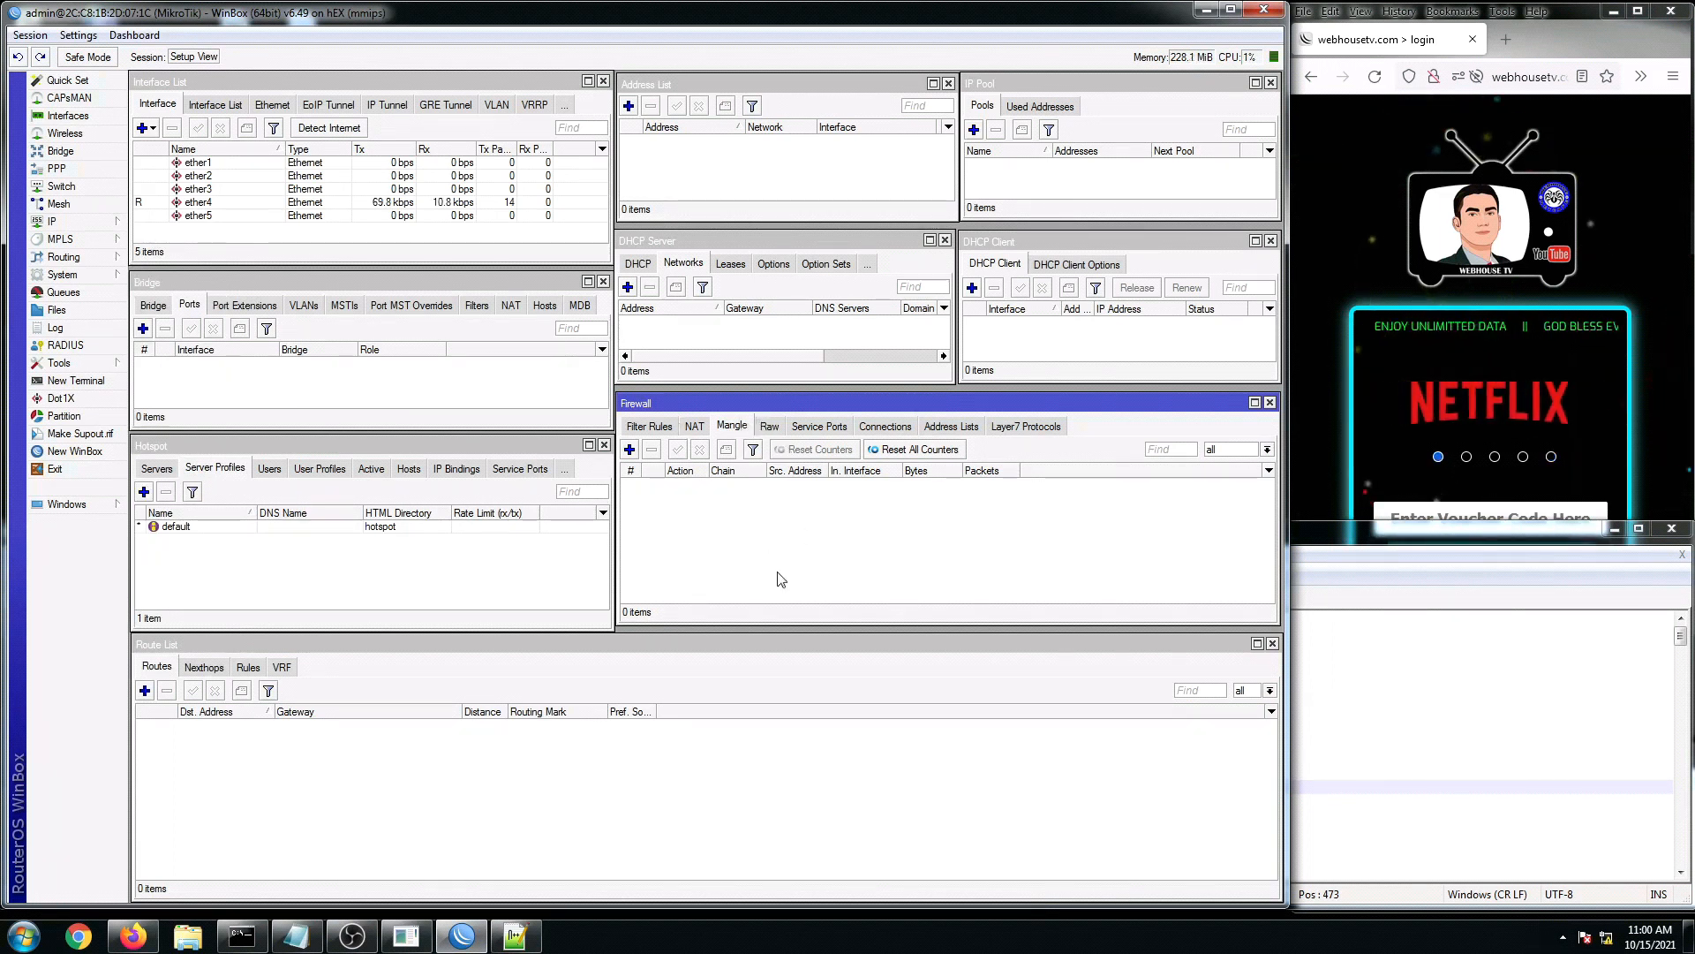
left_click(648, 429)
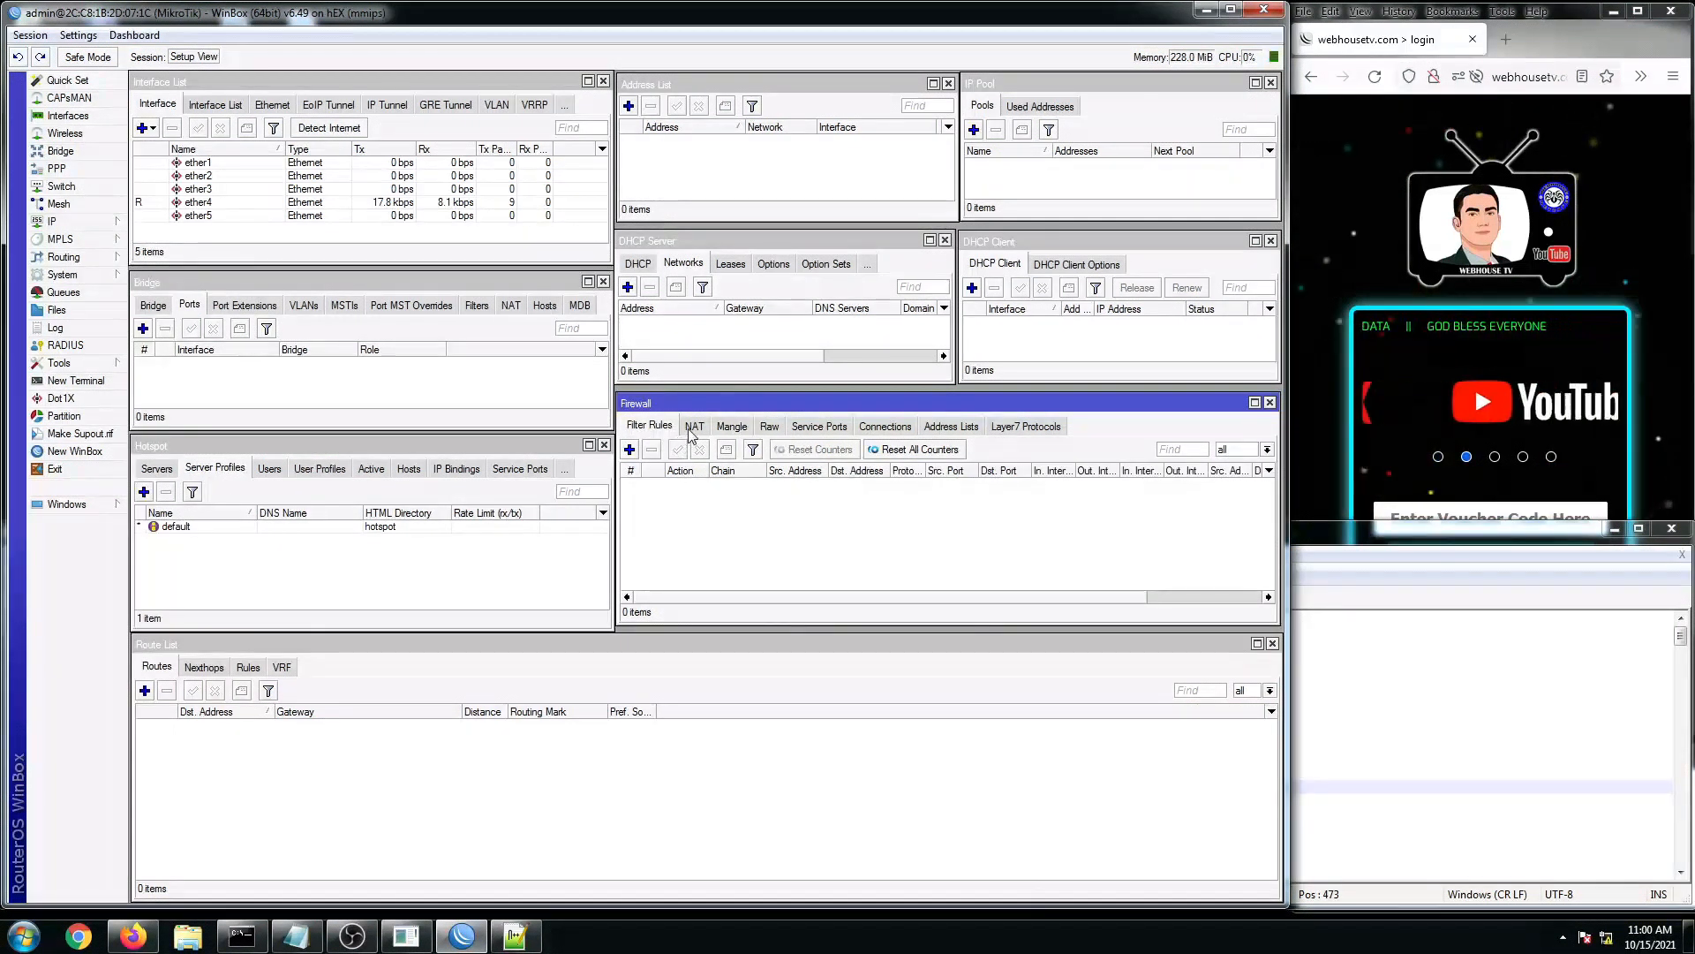
left_click(731, 426)
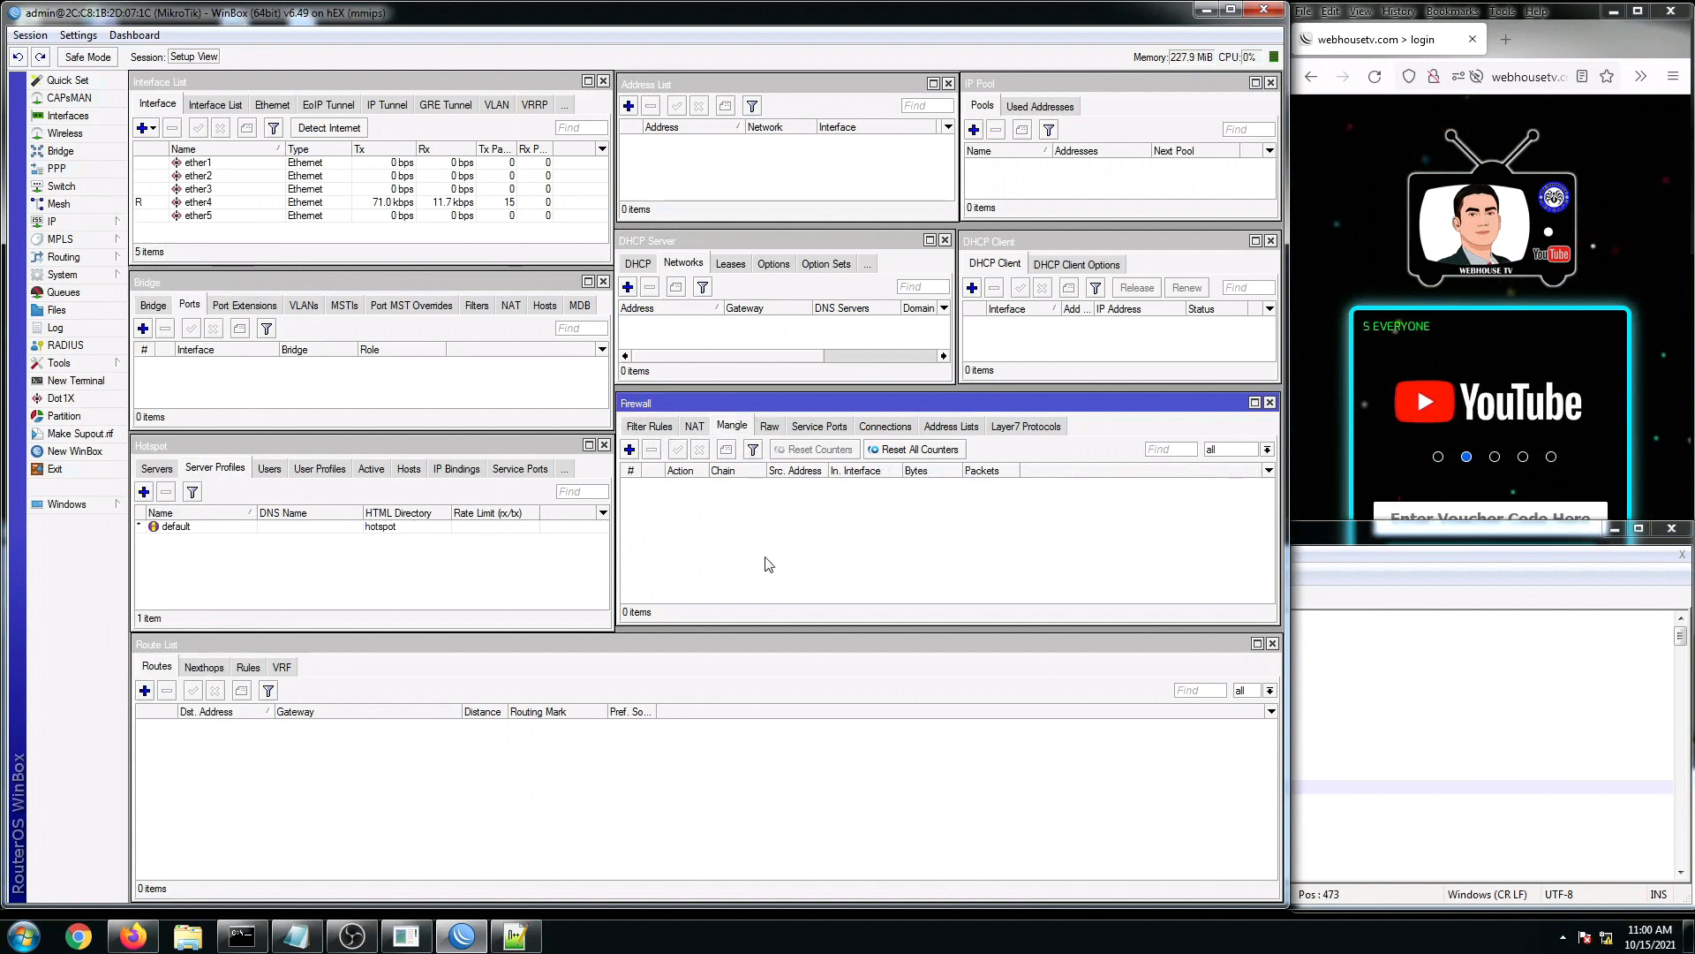
Step: Select the /interface ethernet block on lines 2–12 and copy it
left_click(1424, 758)
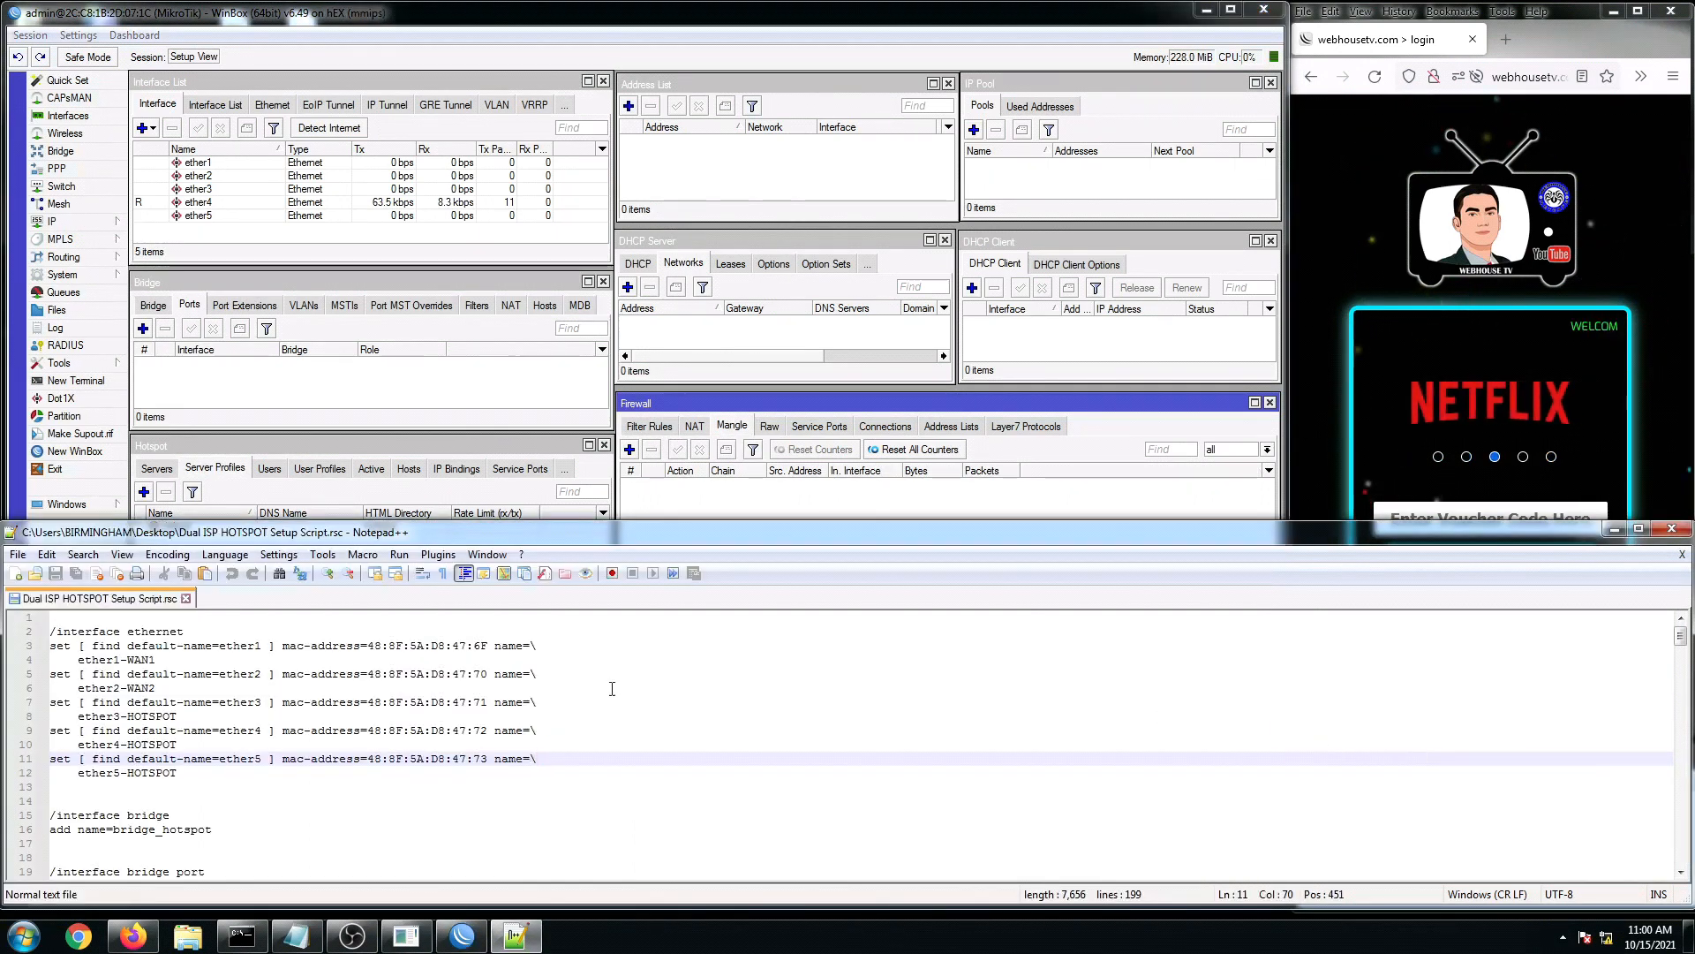
left_click(517, 731)
left_click(165, 810)
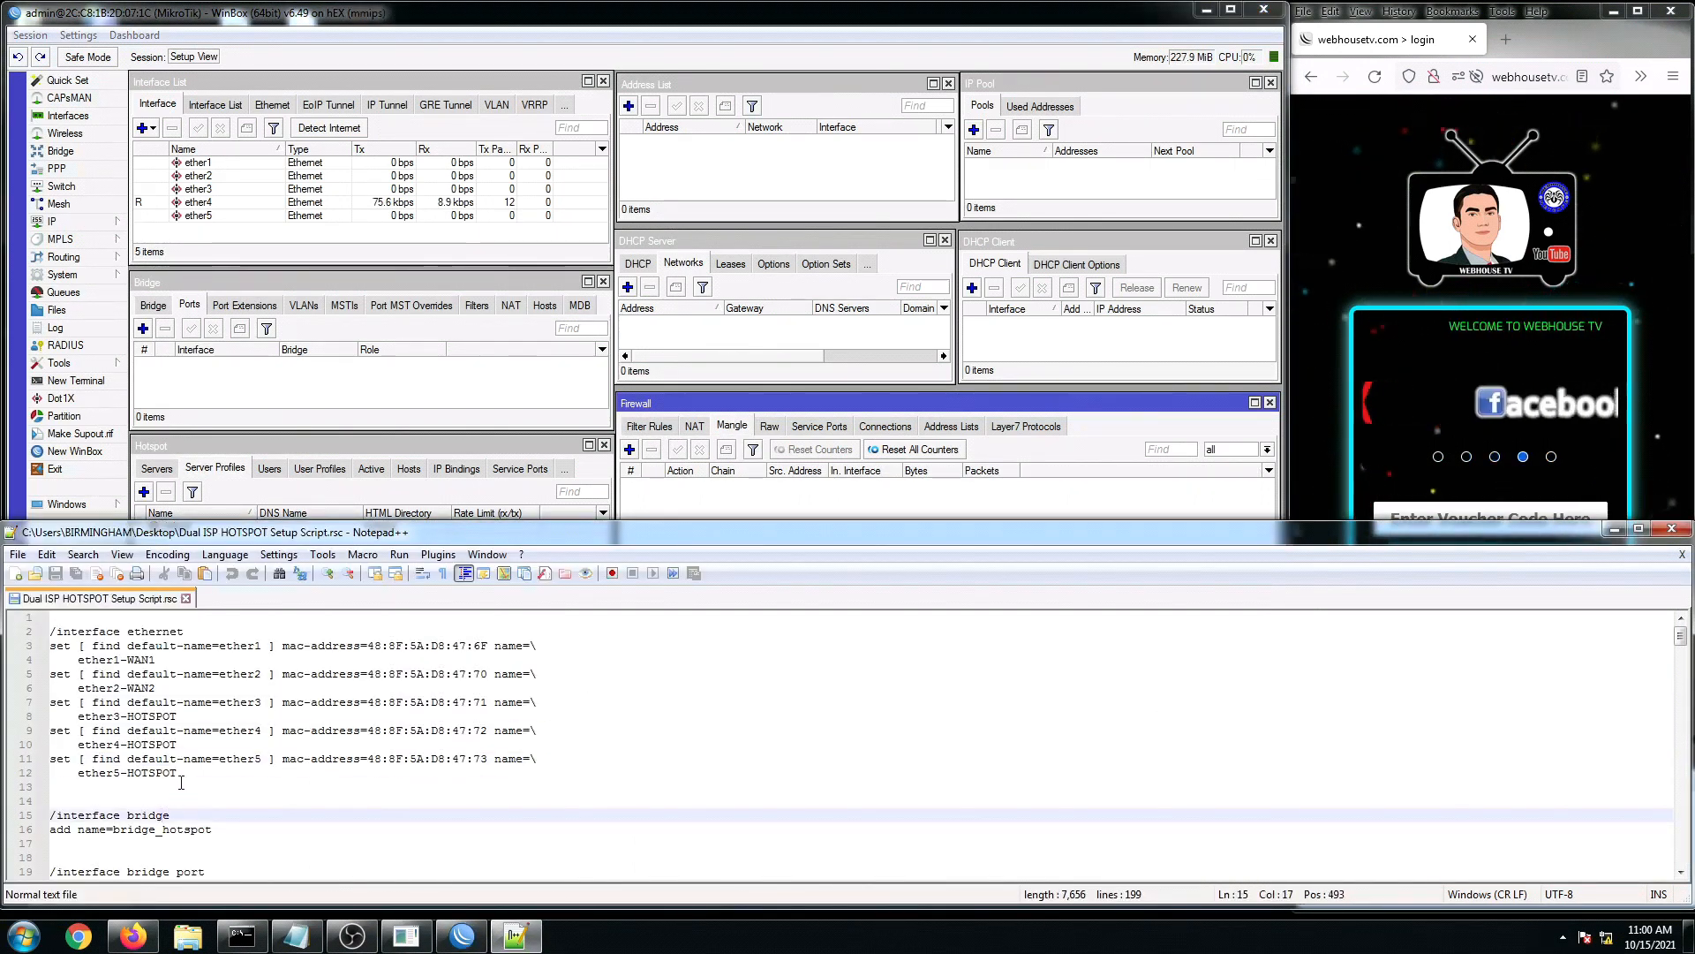
left_click_drag(188, 778, 43, 631)
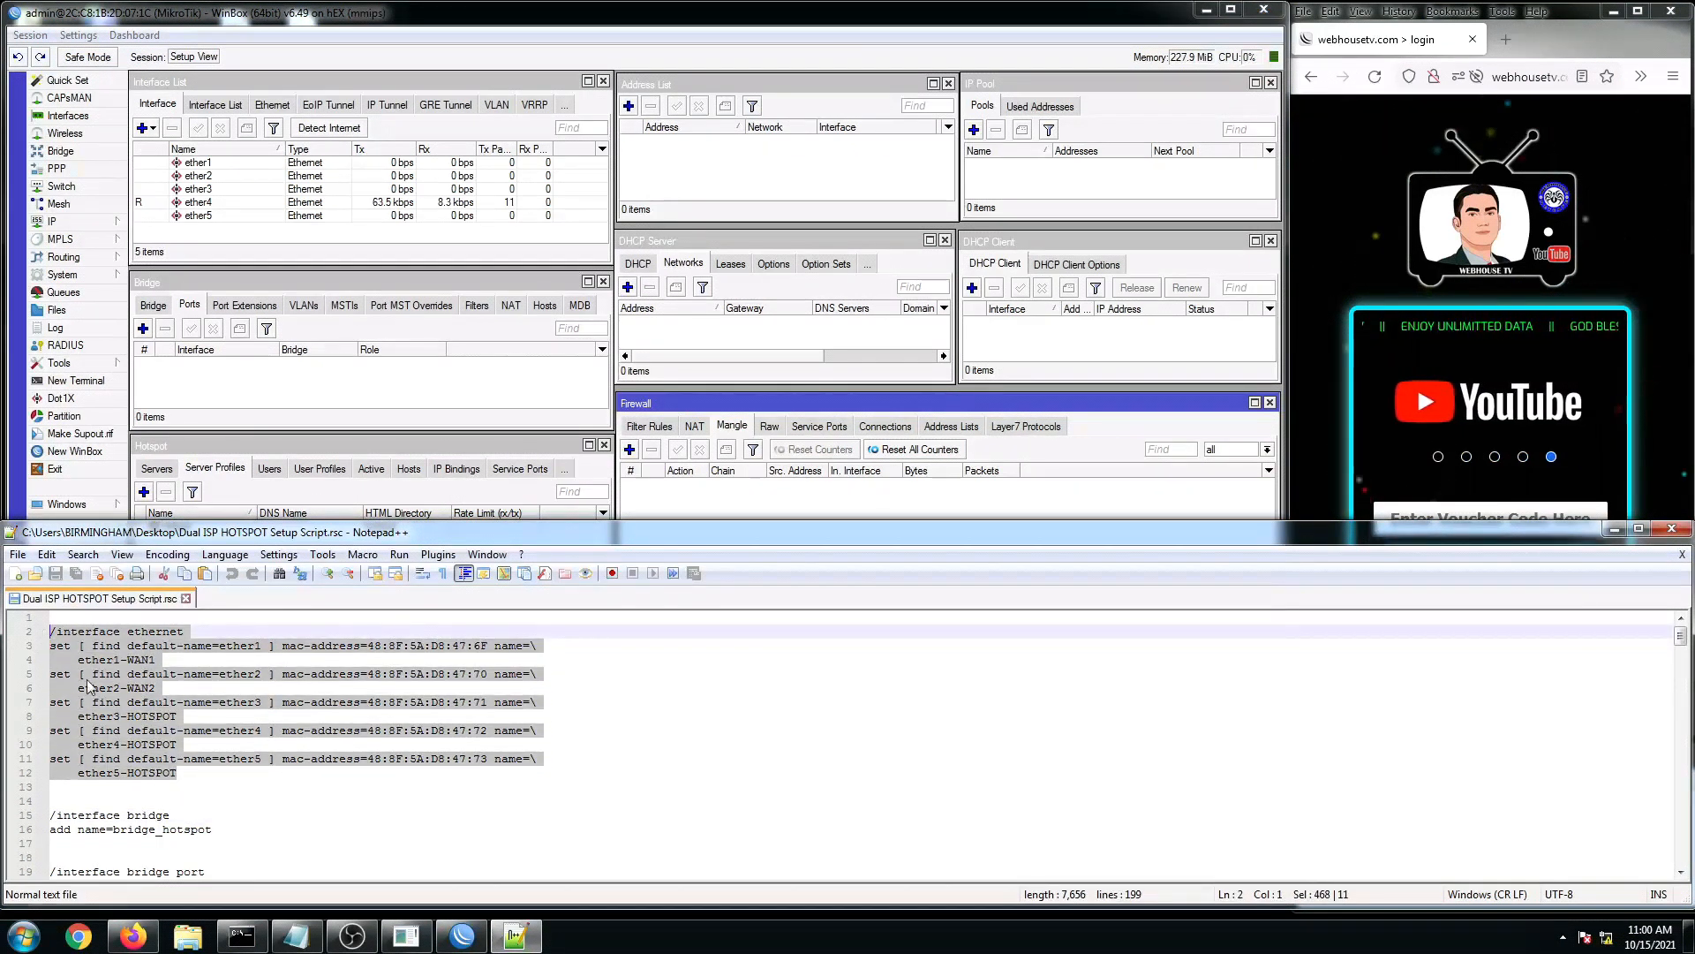
left_click(115, 675)
left_click_drag(187, 772, 50, 631)
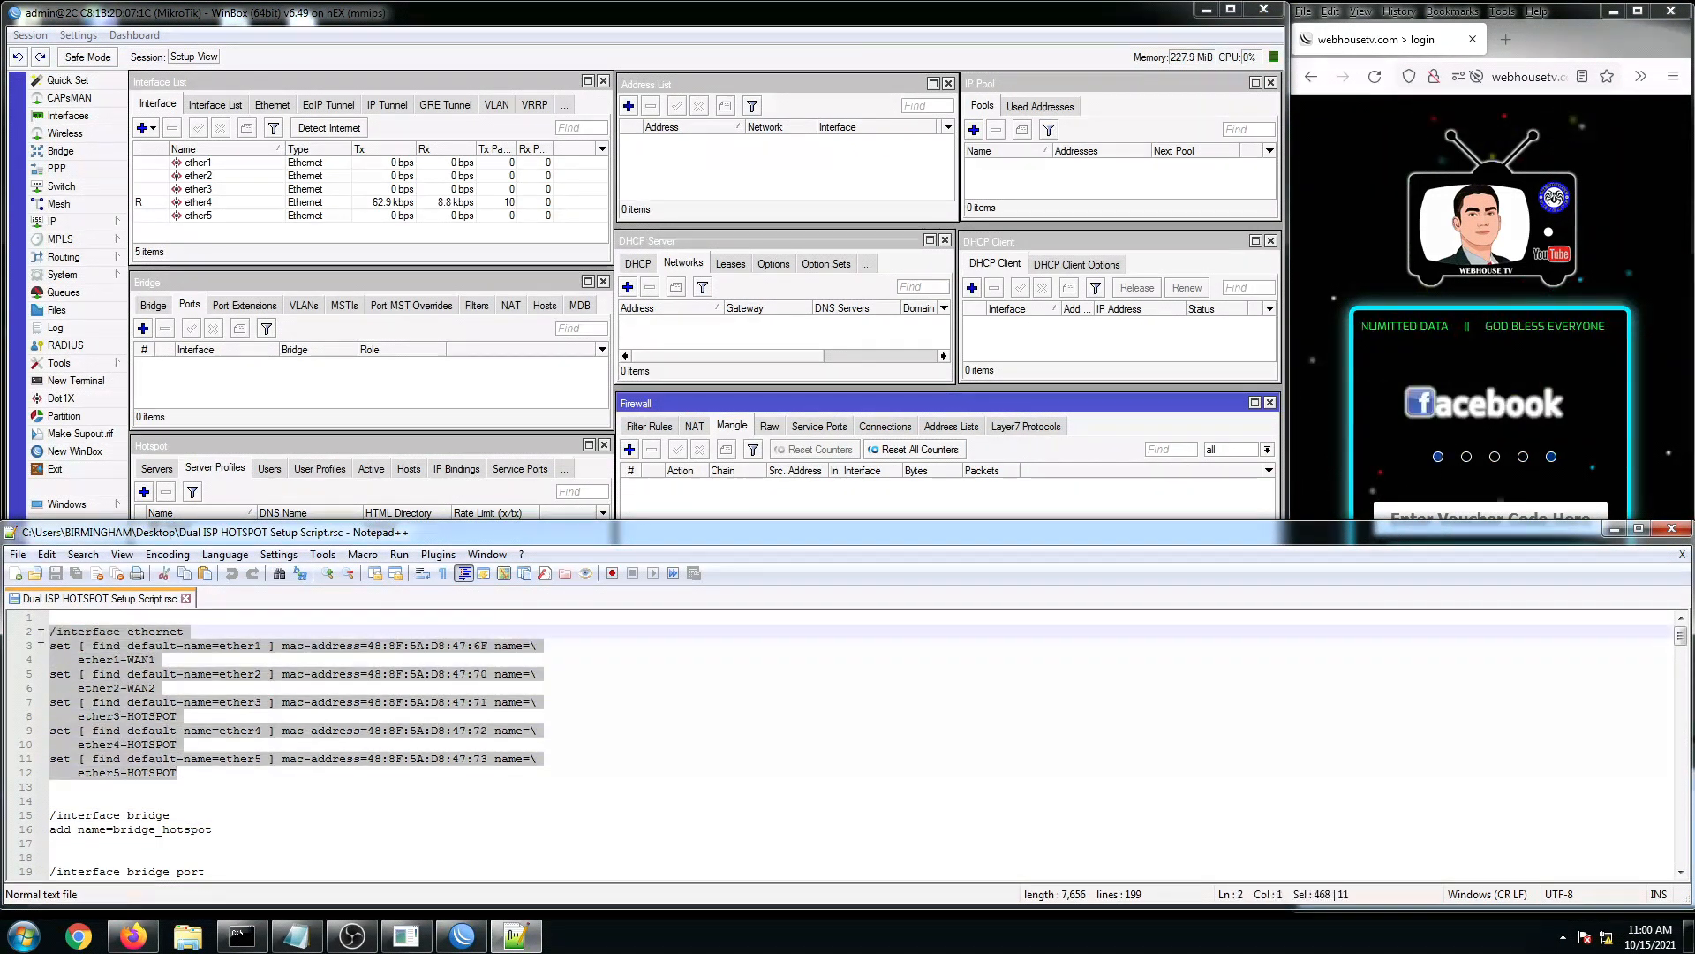
right_click(137, 713)
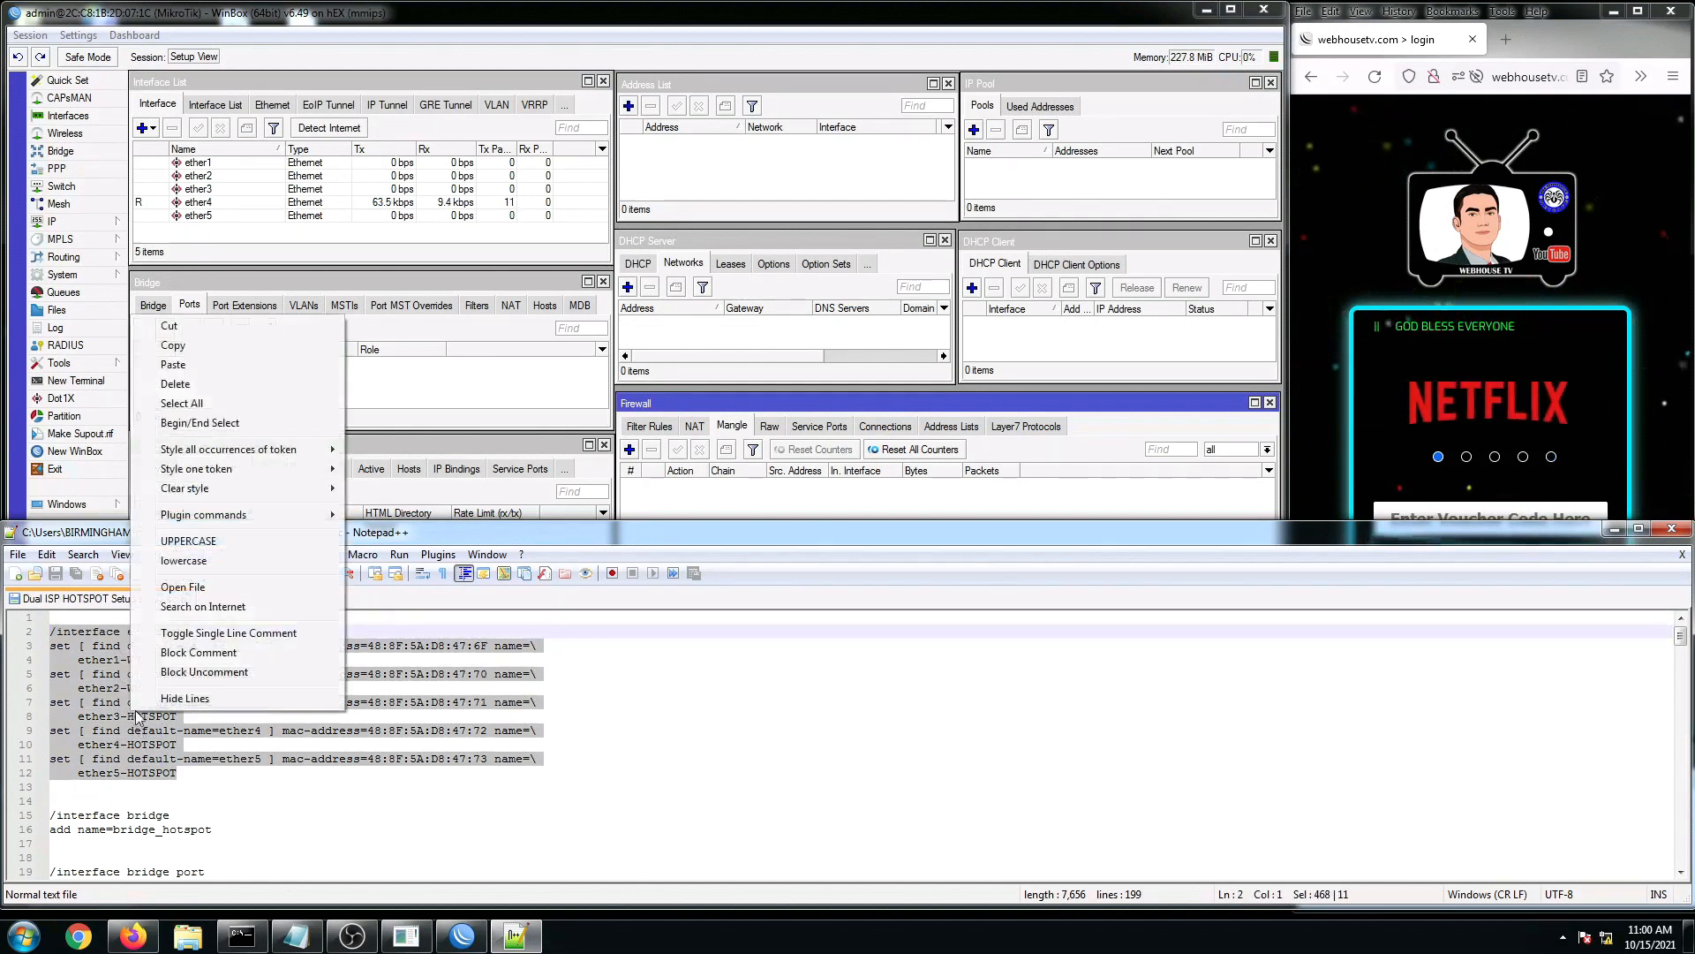
left_click(173, 345)
left_click(209, 204)
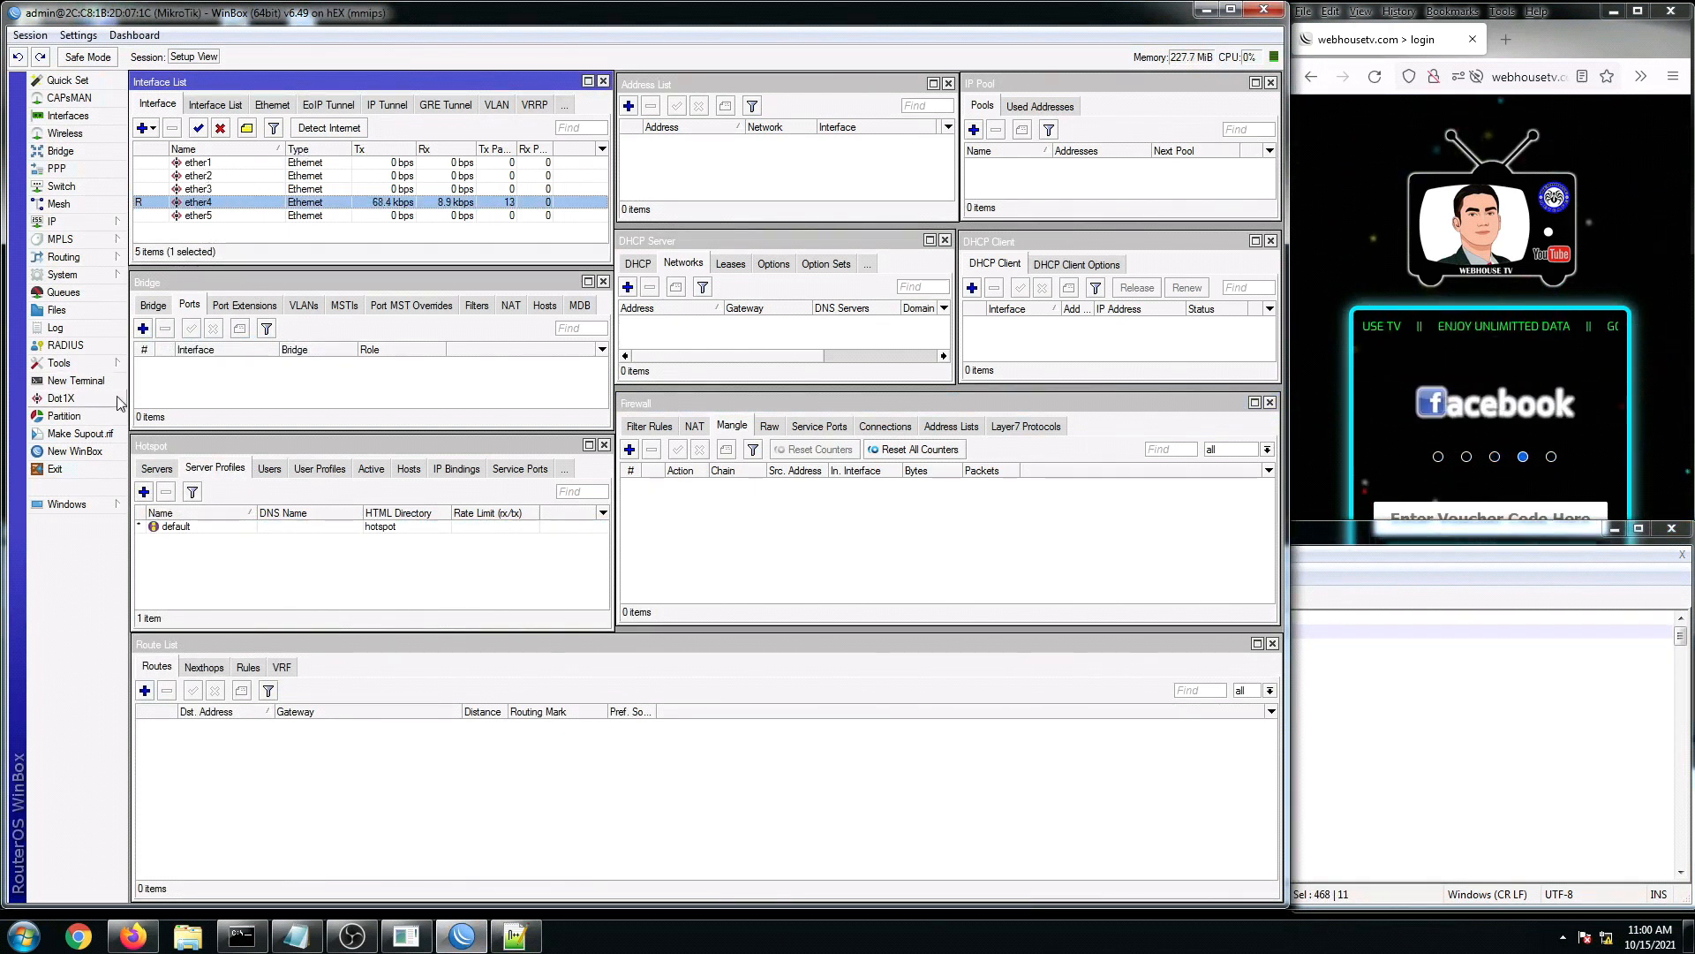
Step: Open a new router terminal and place it, enlarged, on the right side of the screen
left_click(85, 386)
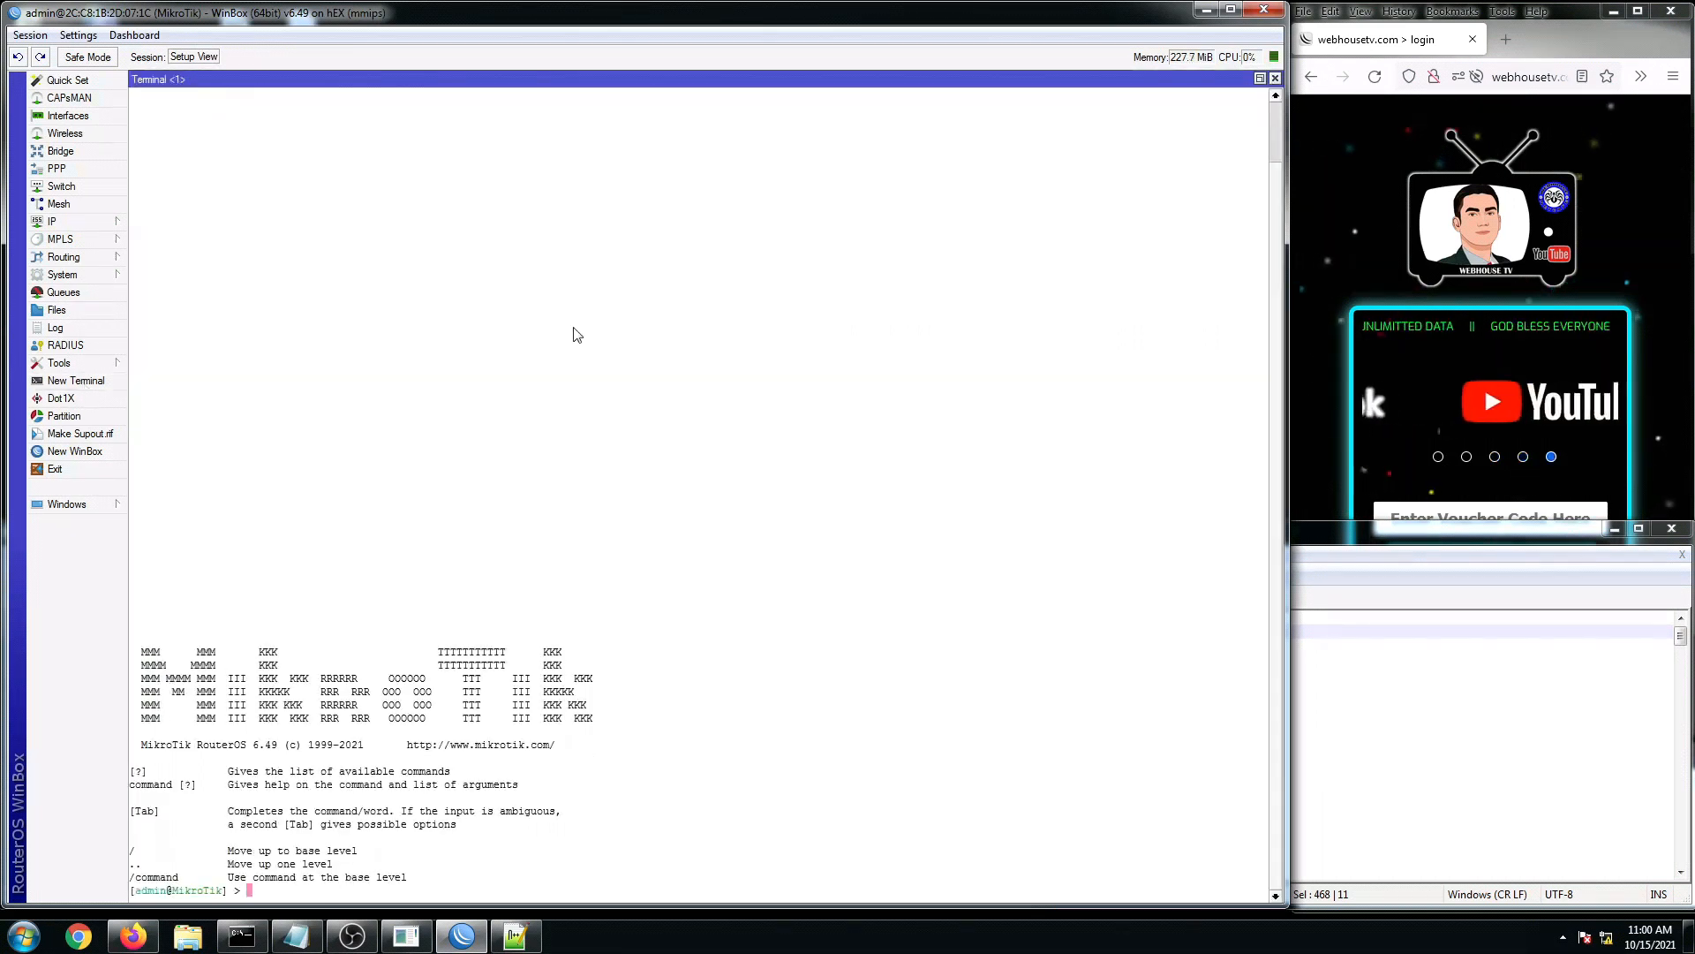
left_click(1260, 78)
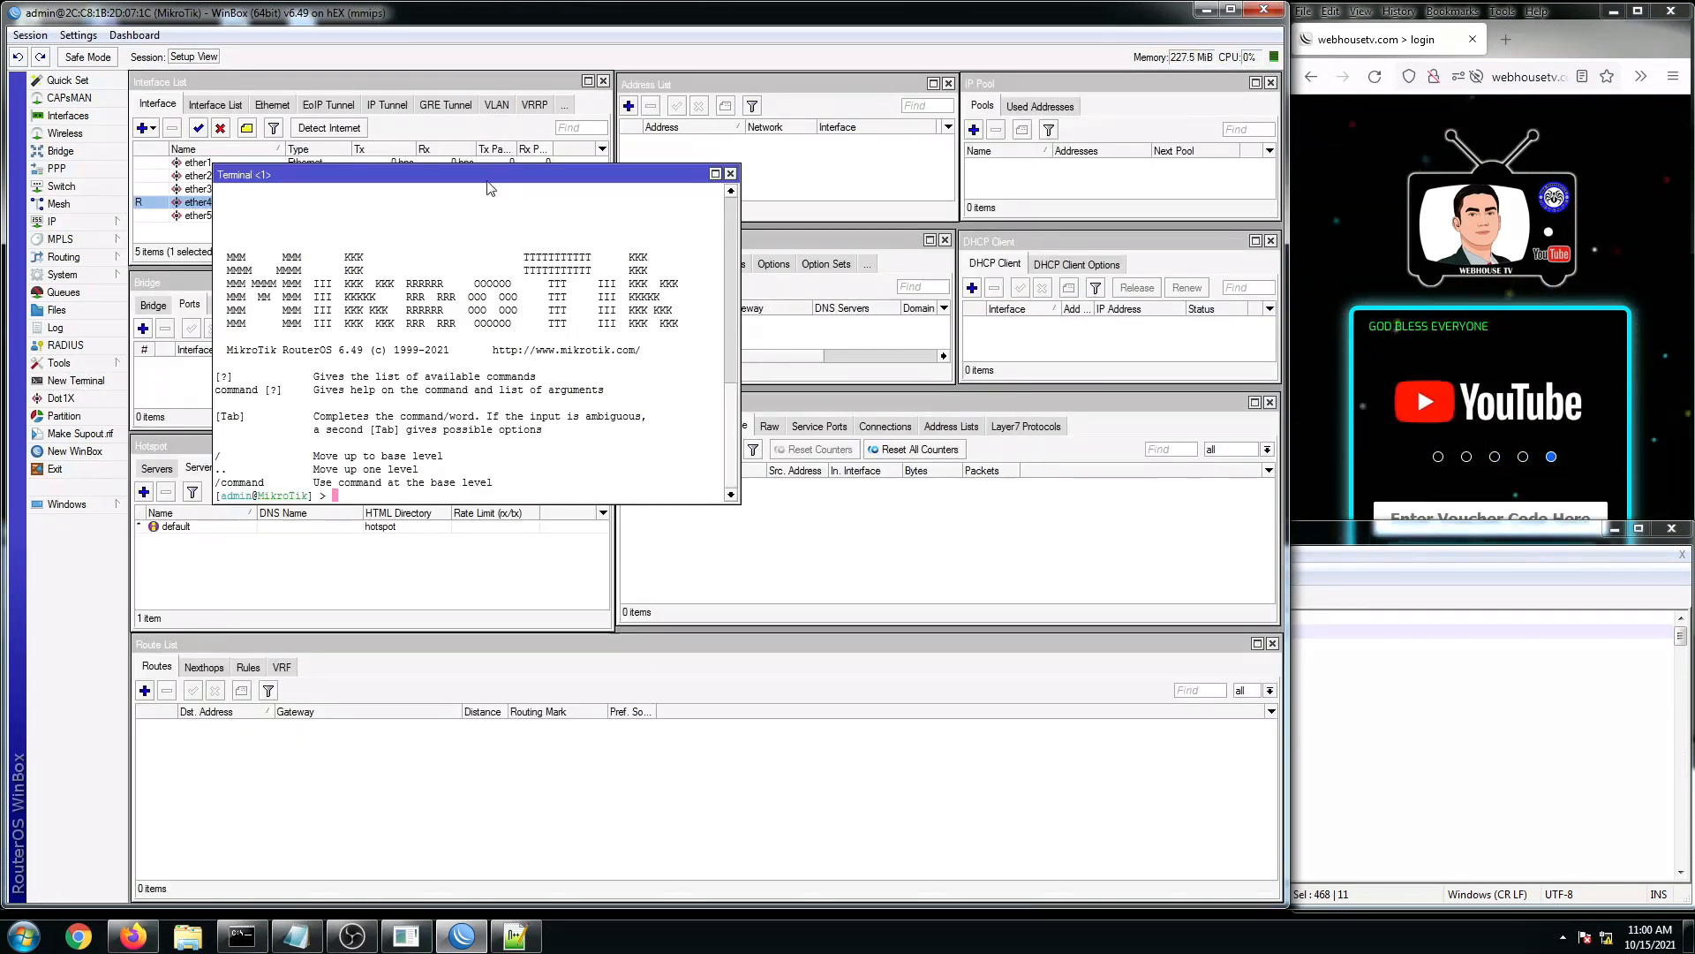
left_click_drag(466, 176, 891, 92)
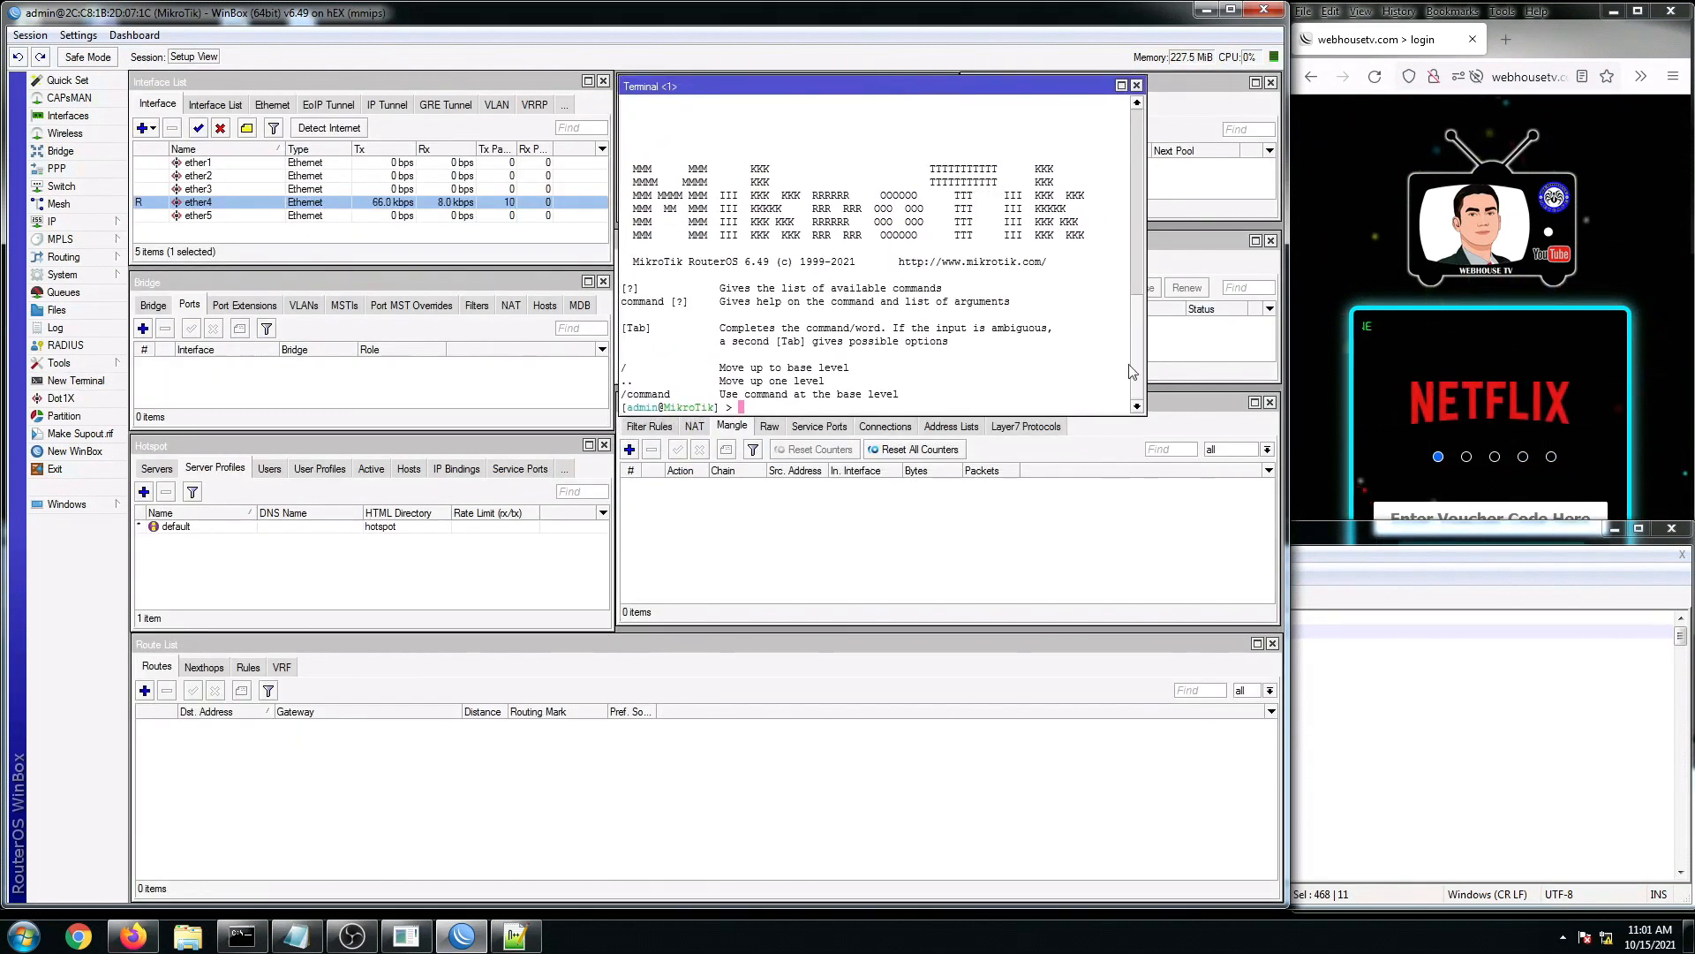
left_click_drag(1149, 417, 1270, 618)
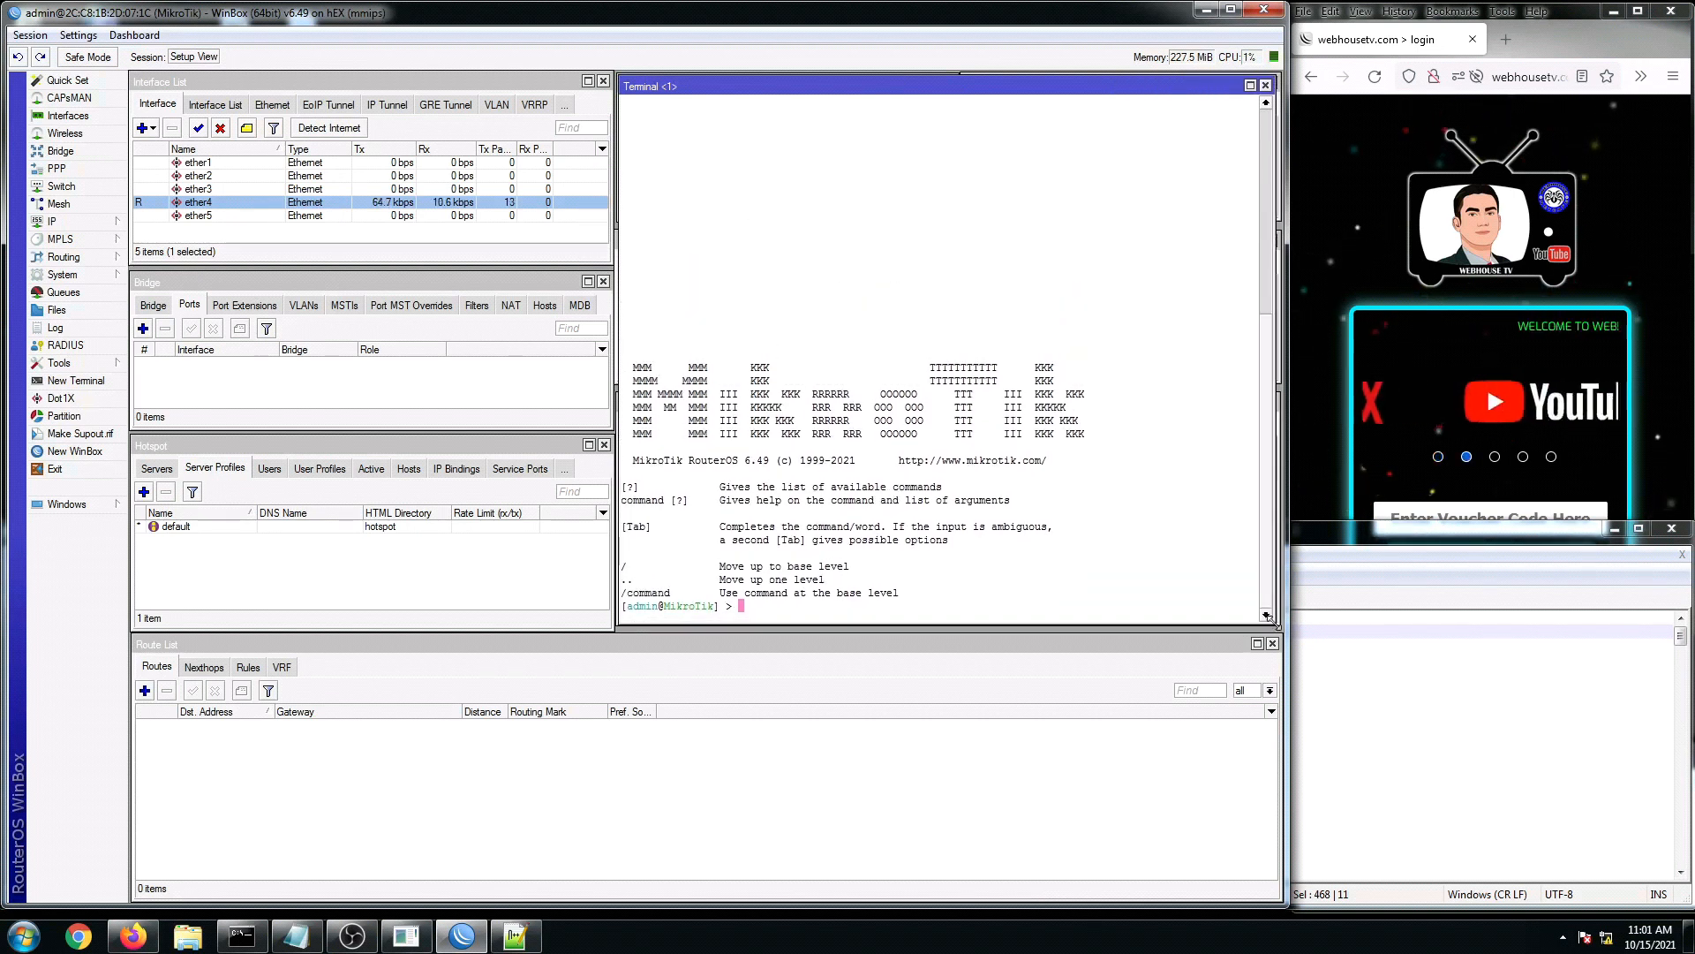
Step: Save the session layout, then paste the ether1–ether4 renaming commands into the terminal
left_click(30, 34)
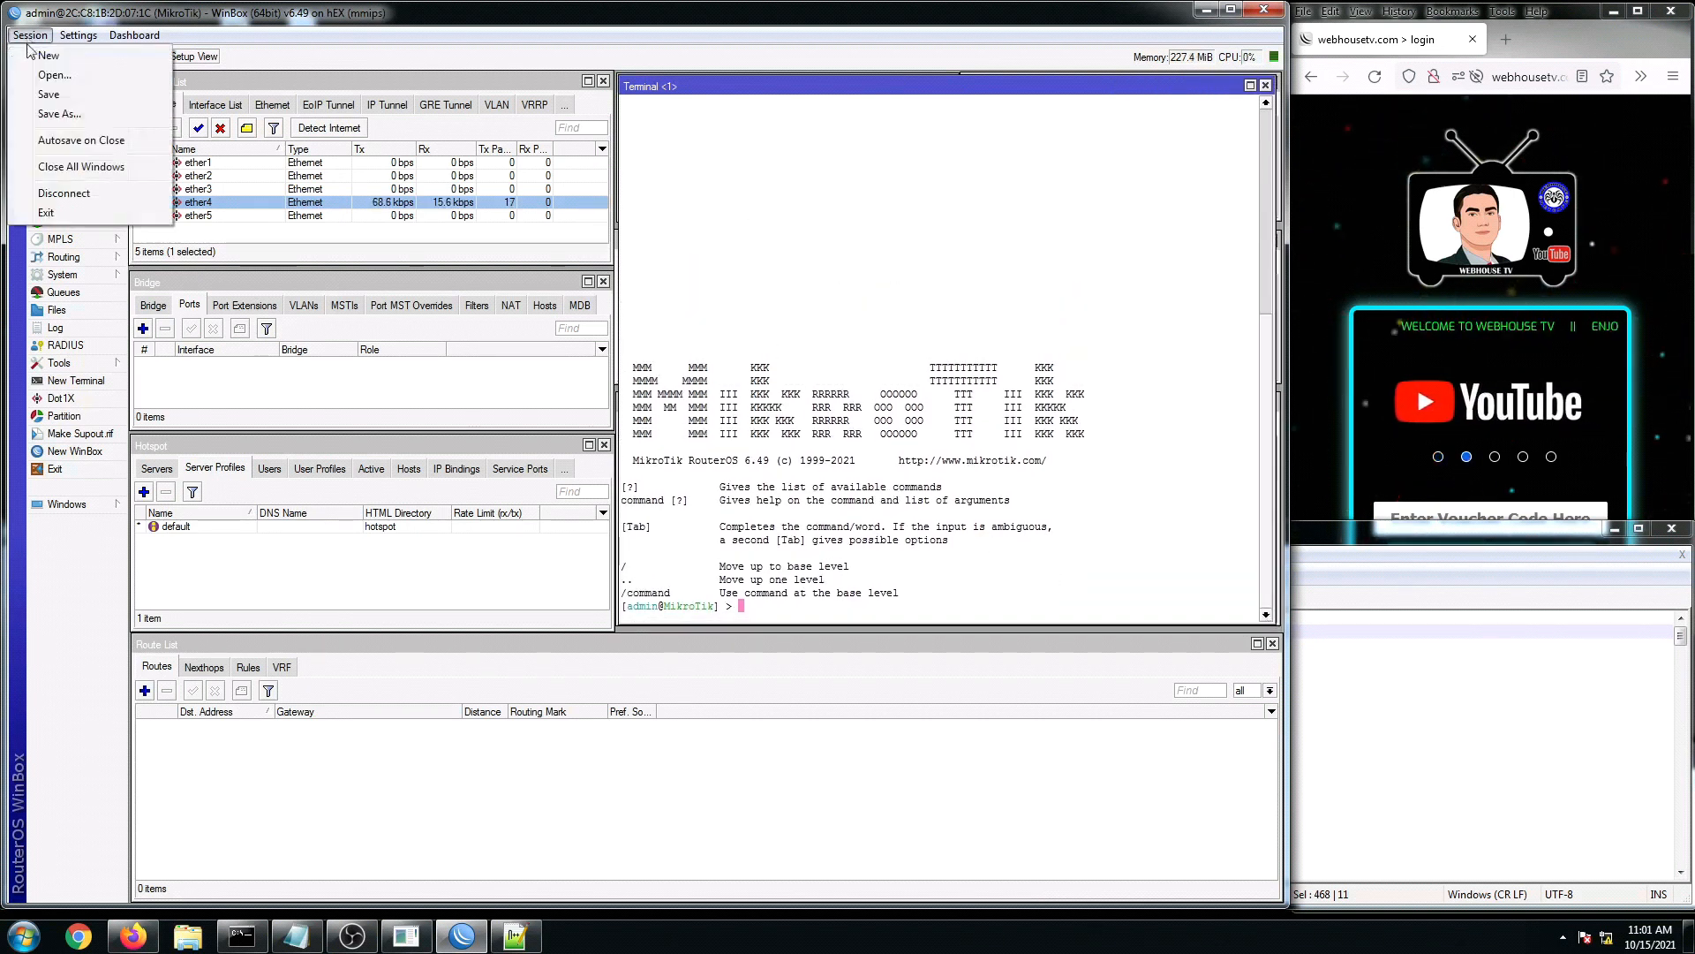
left_click(49, 96)
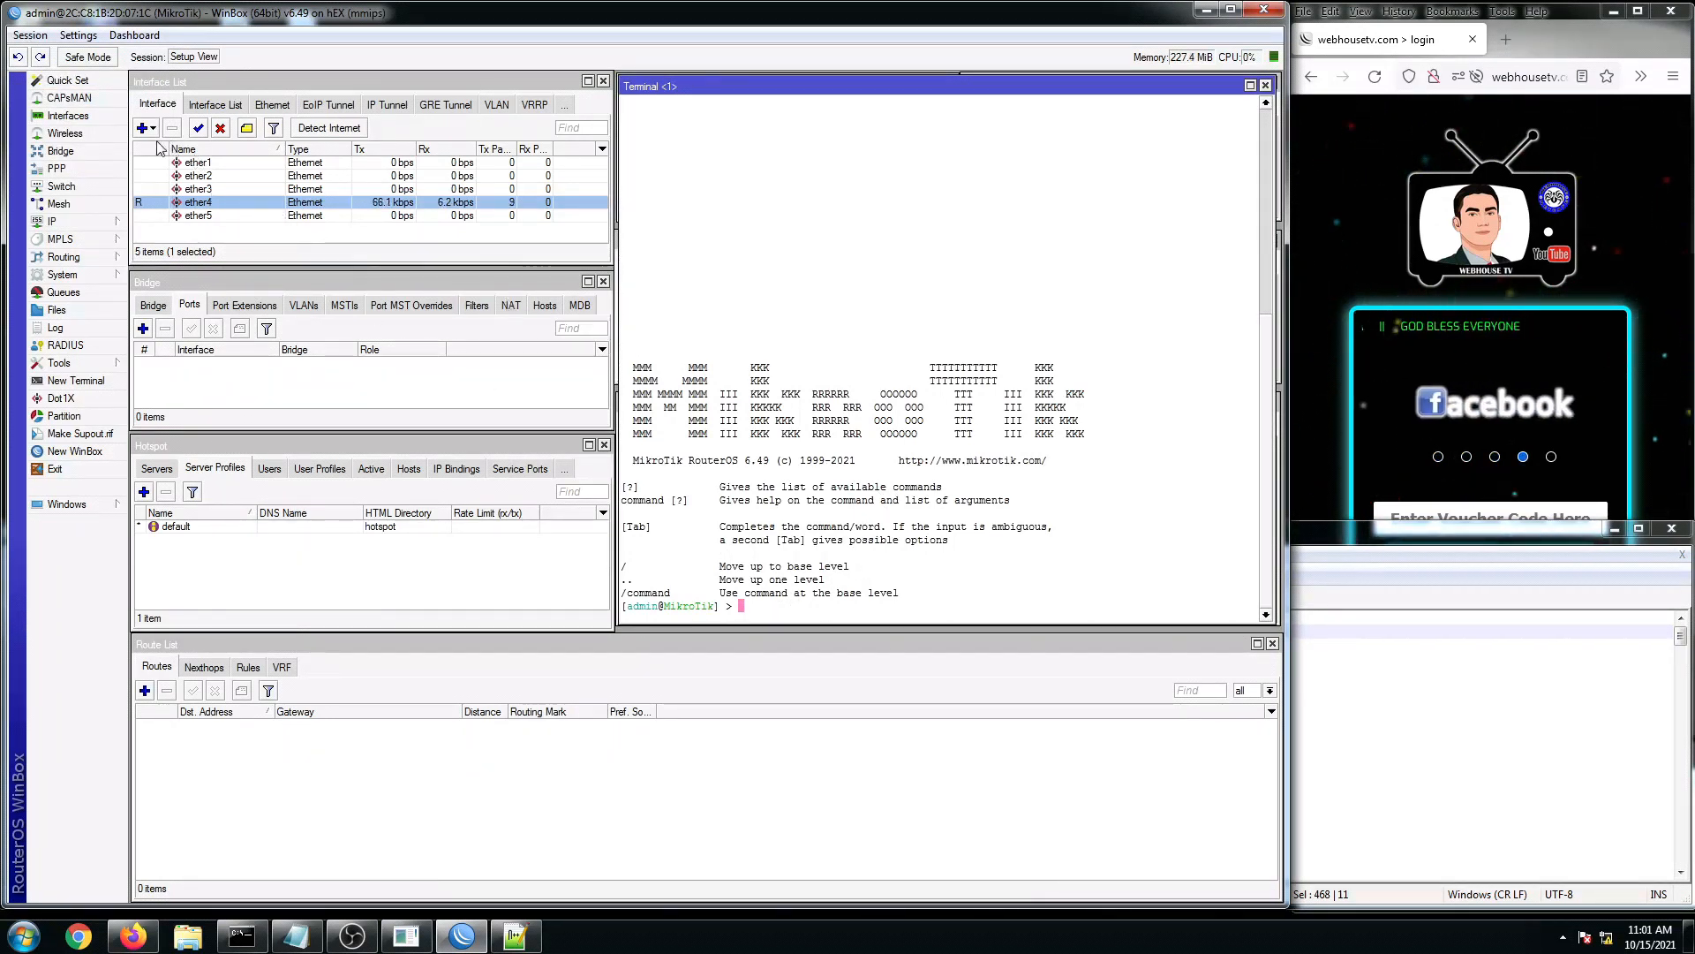
right_click(748, 608)
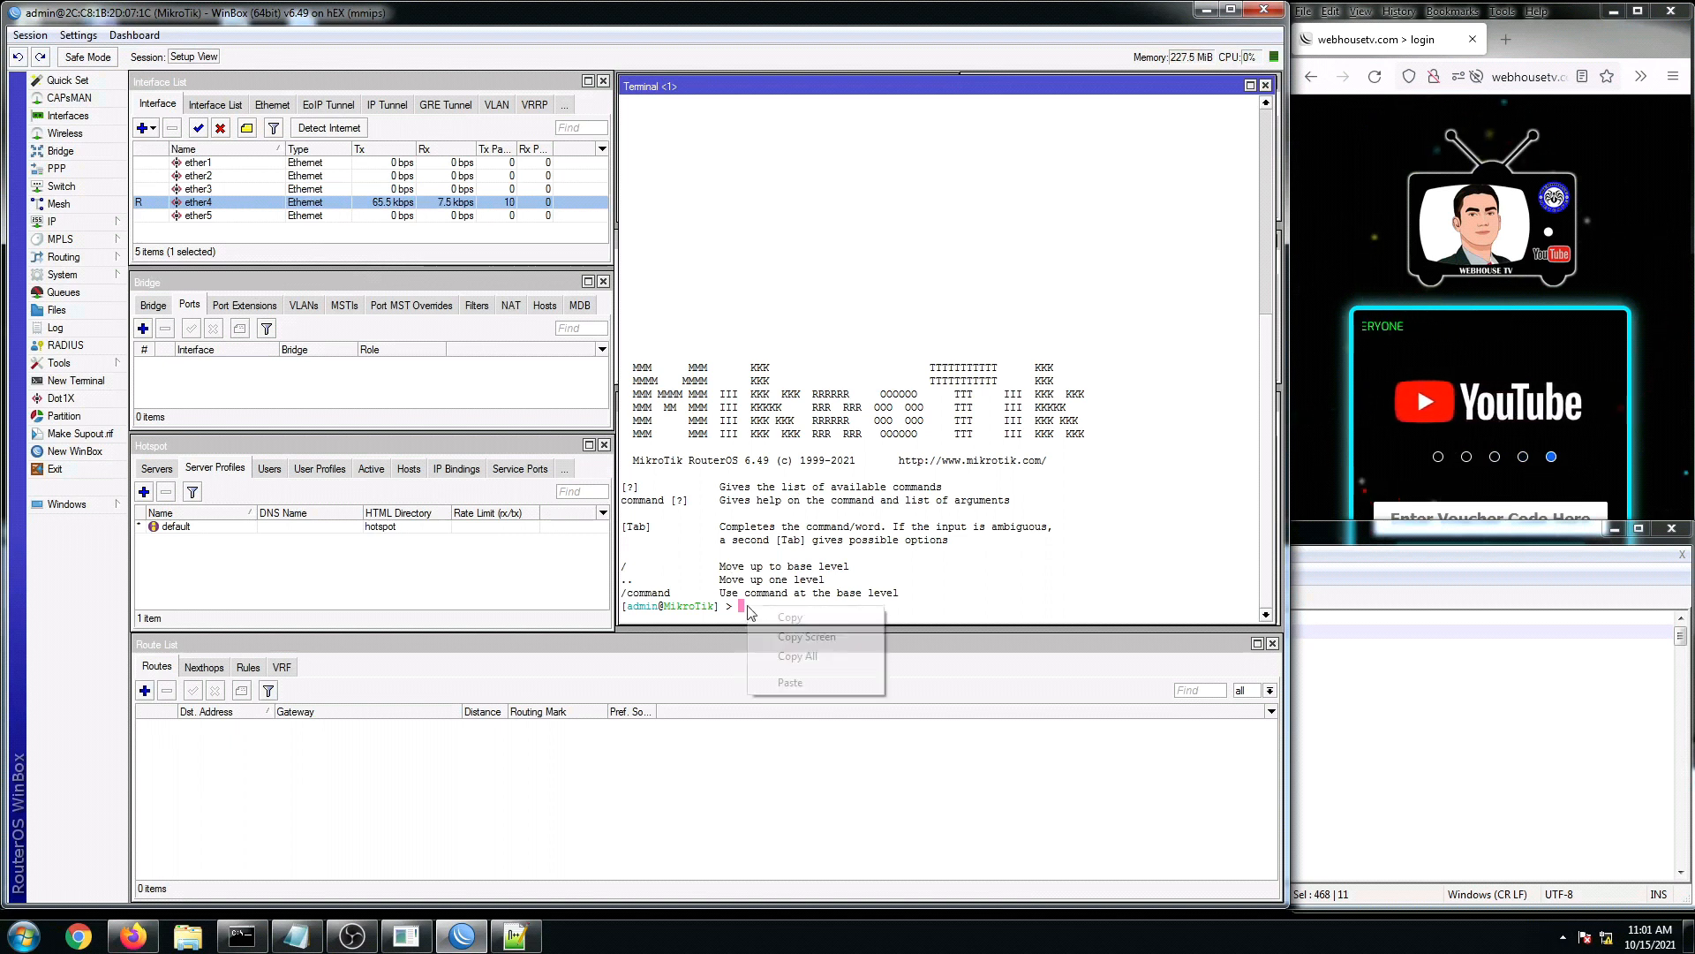
left_click(792, 682)
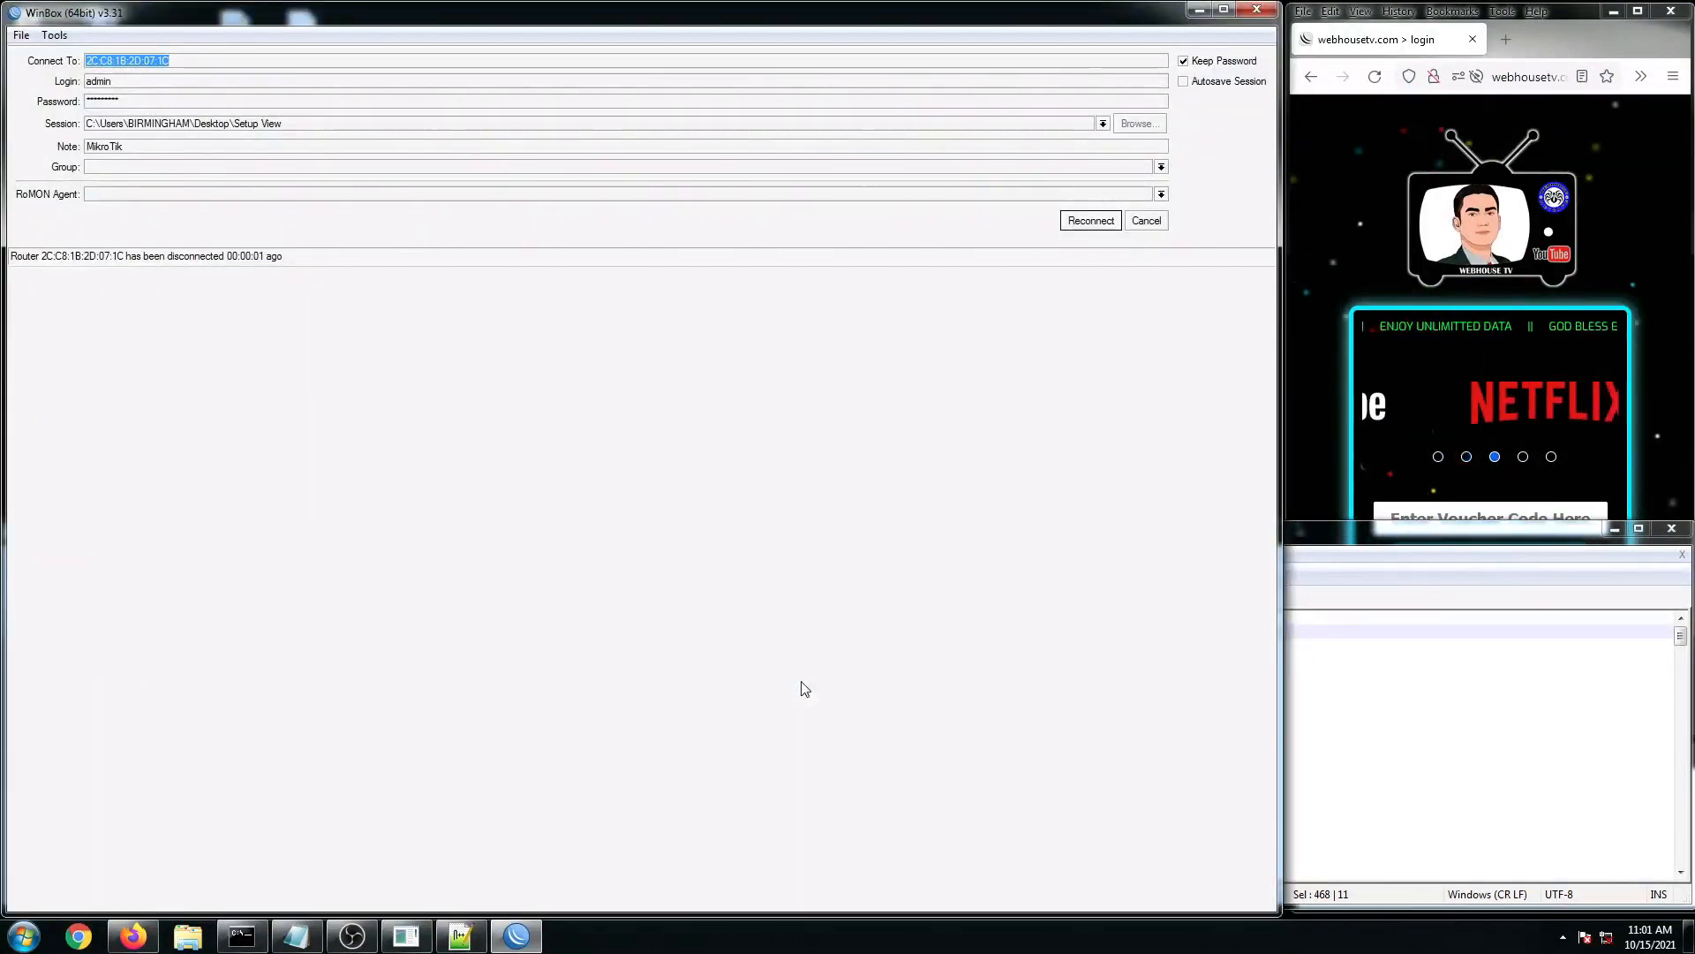
Step: Relaunch WinBox, reconnect to router 48:8F:5A:D8:47:72 and close the old terminal
left_click(704, 484)
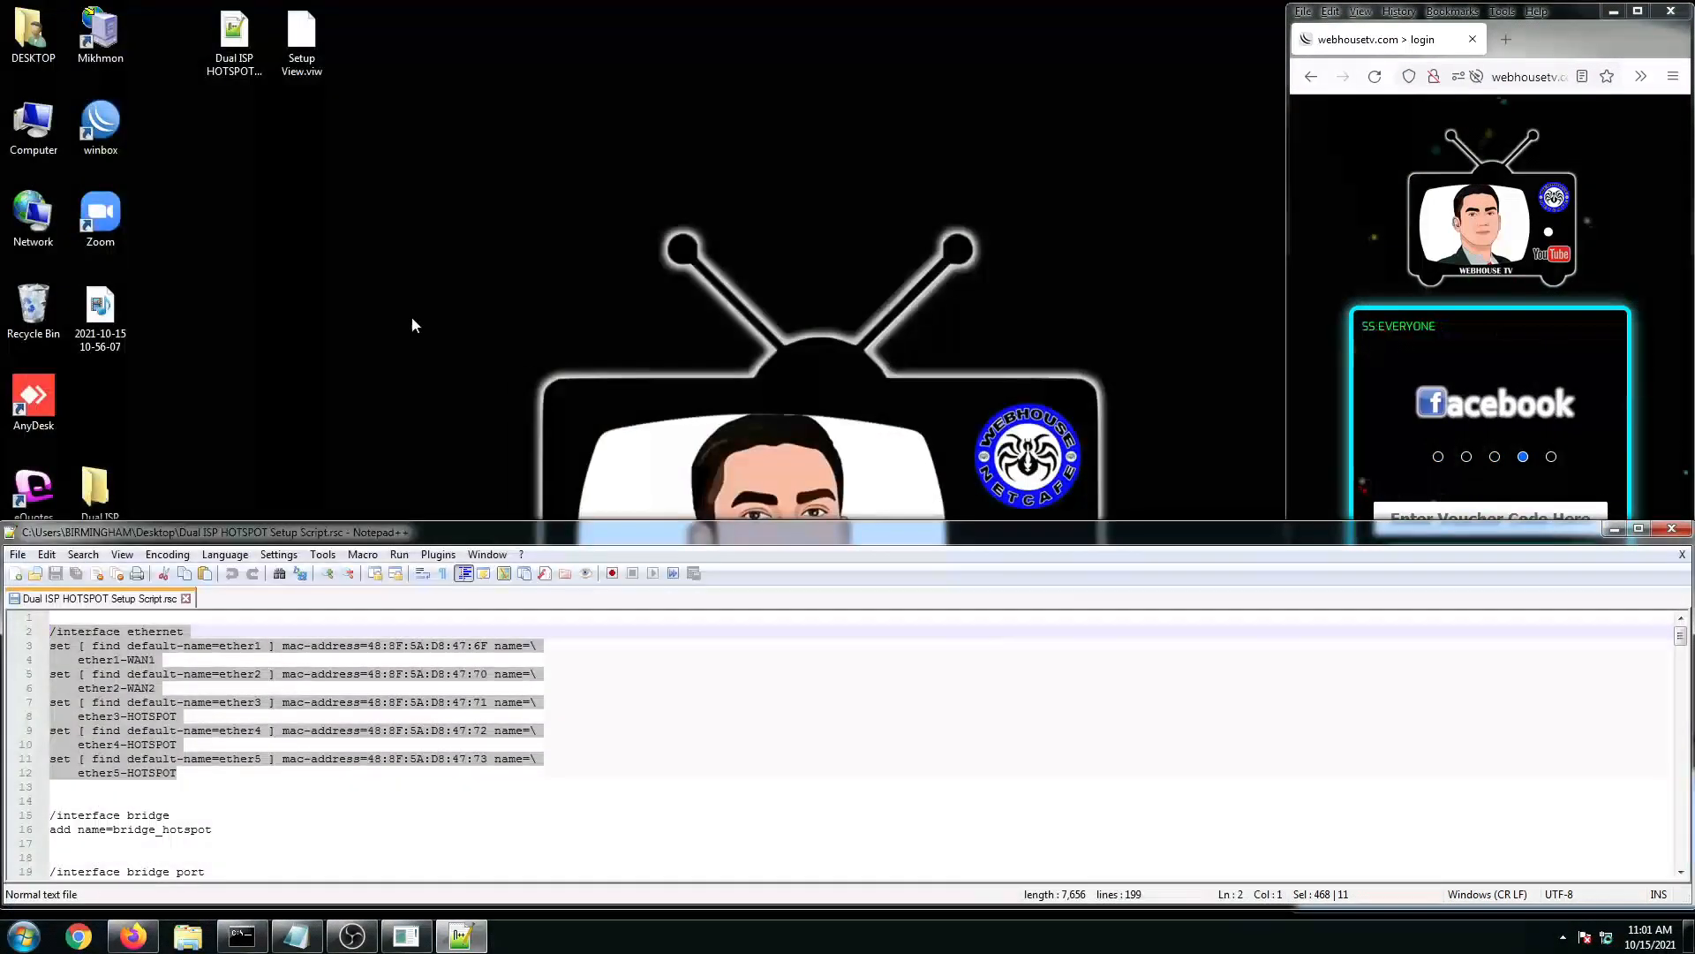
double_click(102, 128)
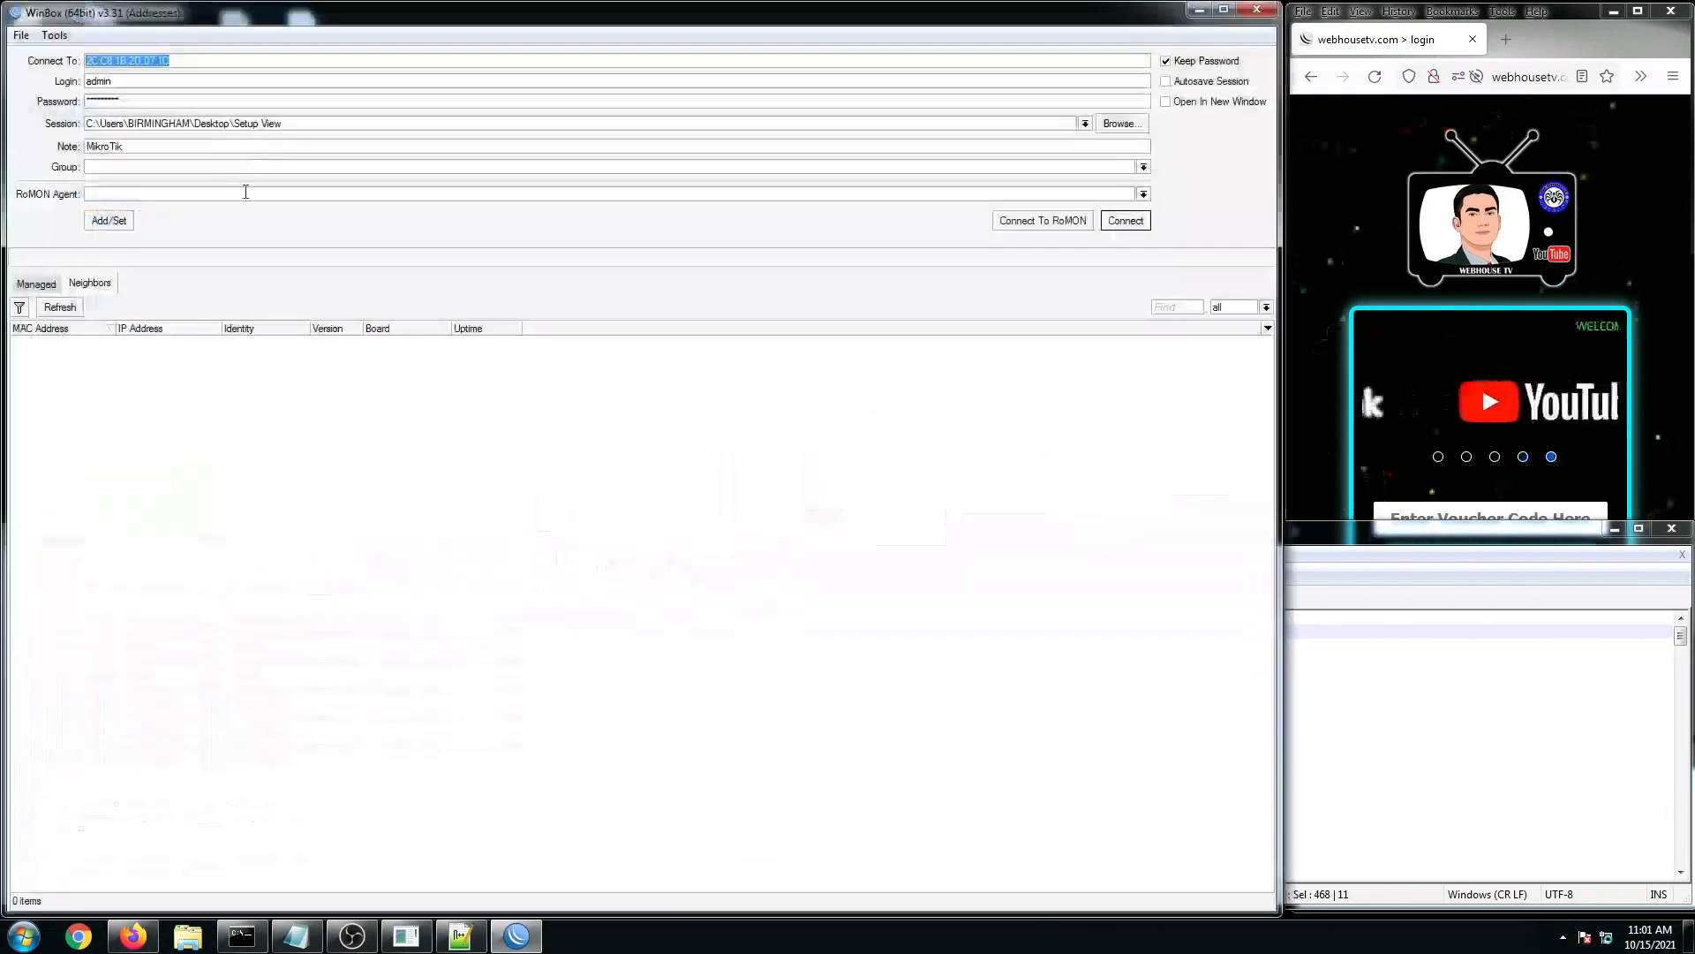
left_click(76, 344)
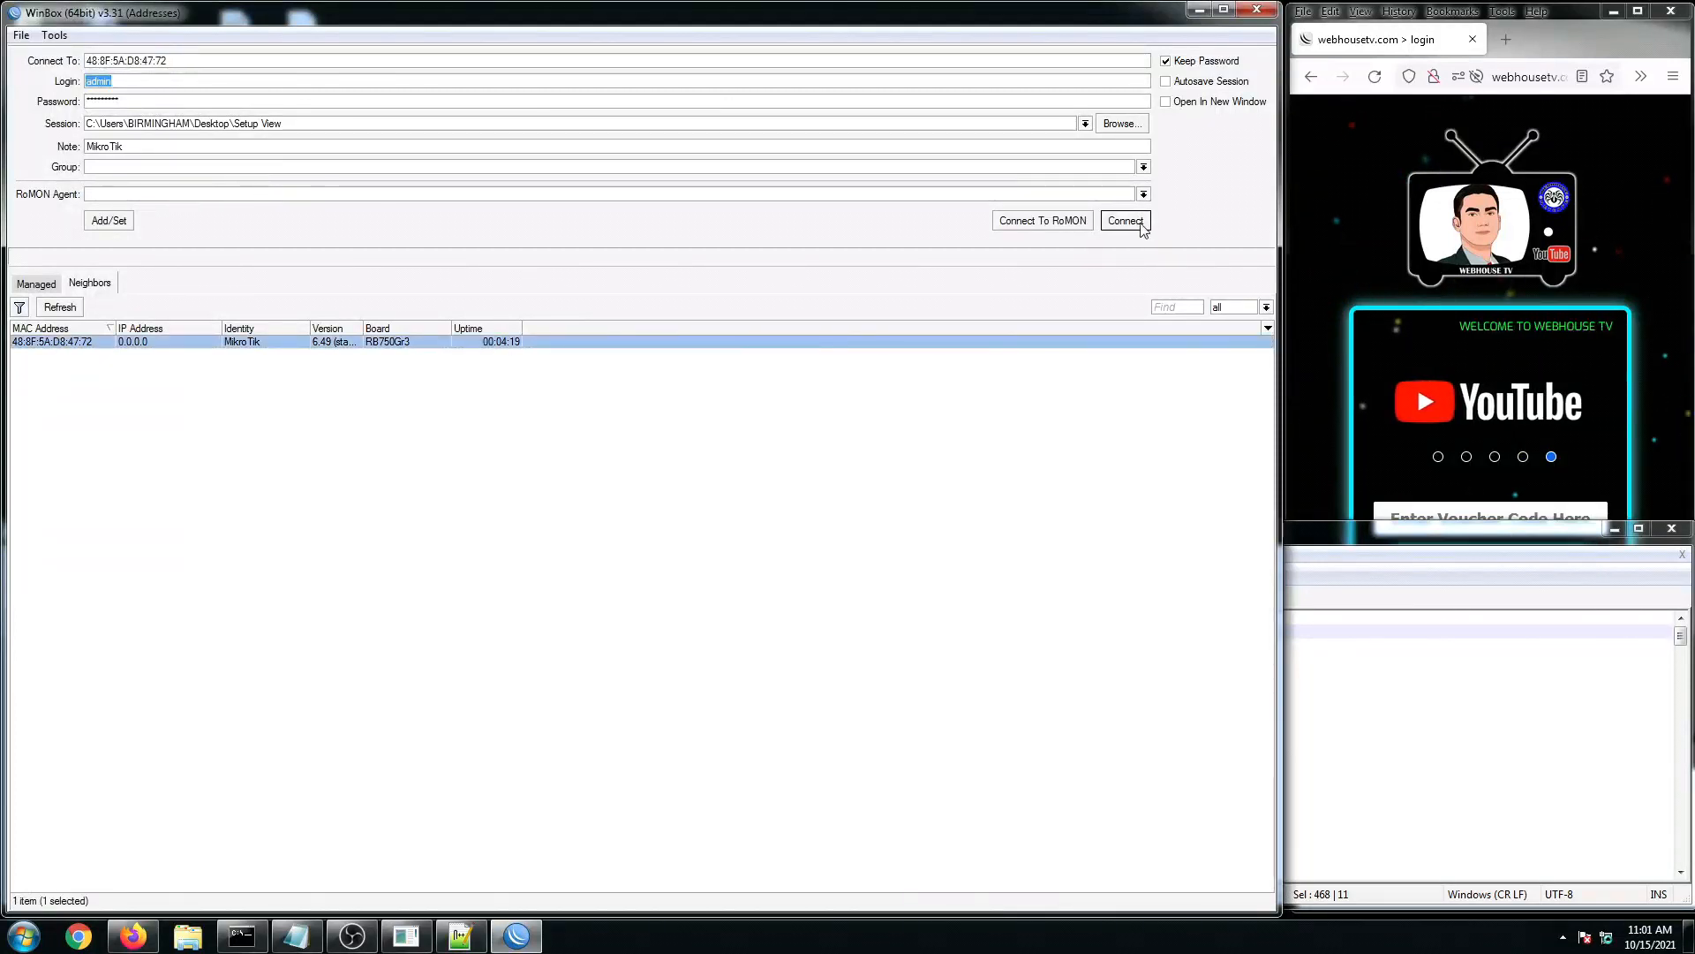
left_click(1126, 221)
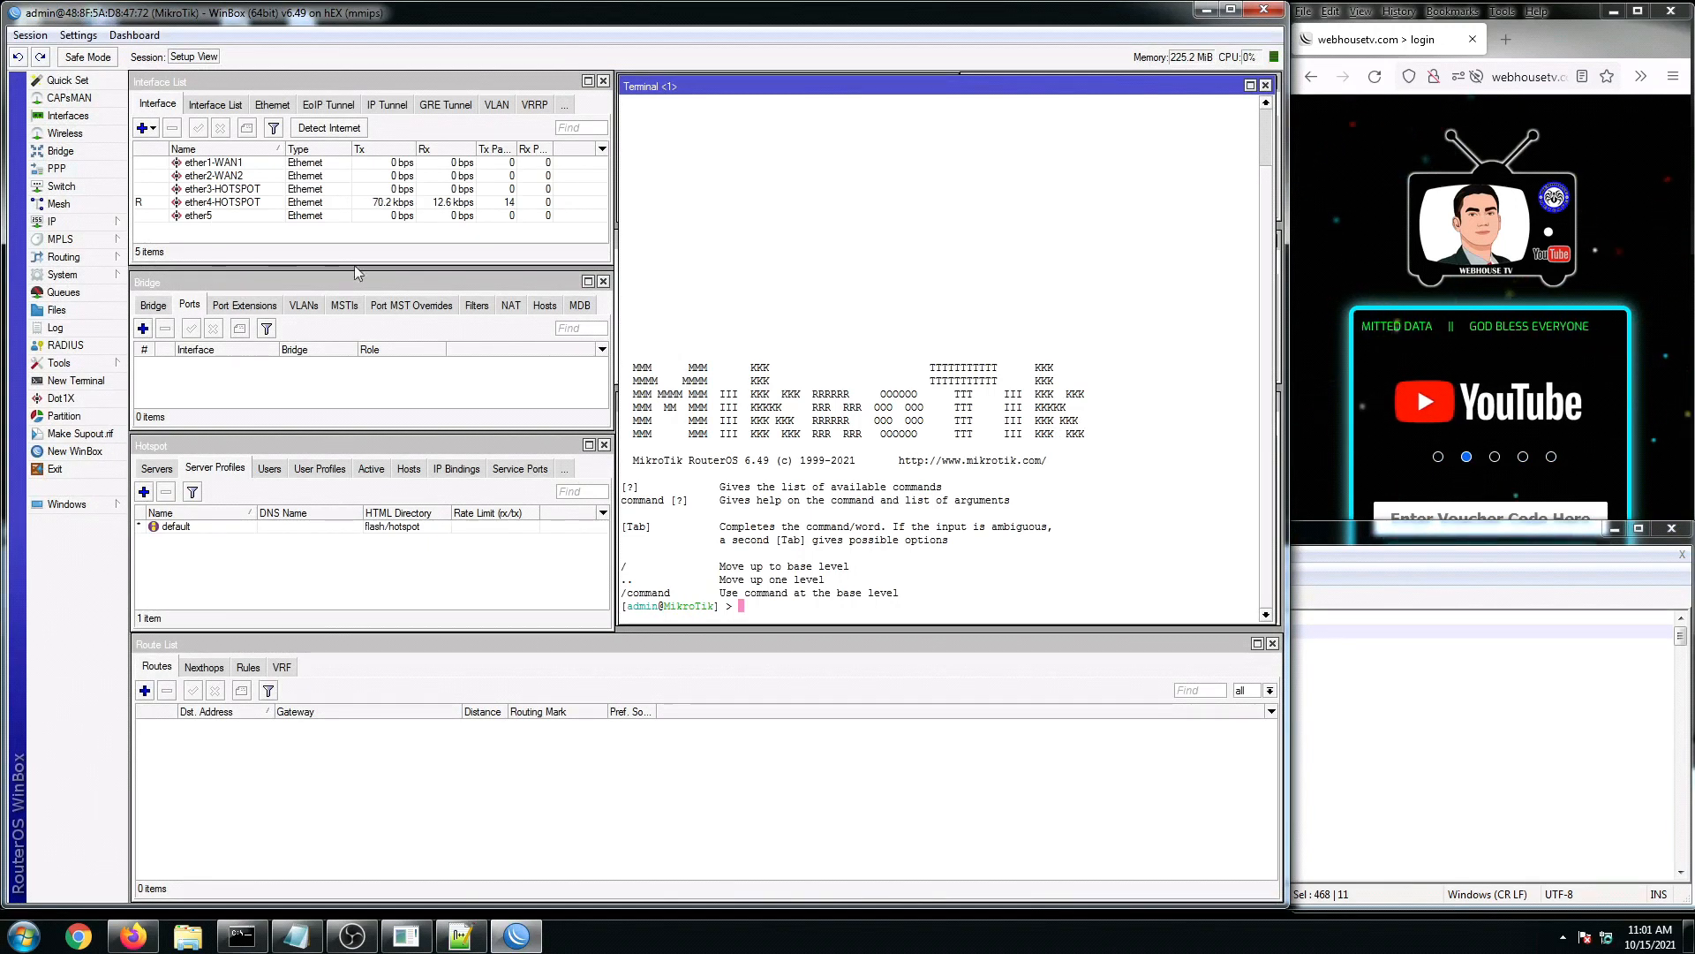
left_click(1265, 85)
Step: Paste the renaming commands into a fresh terminal so ether5 becomes ether5-HOTSPOT
left_click(76, 381)
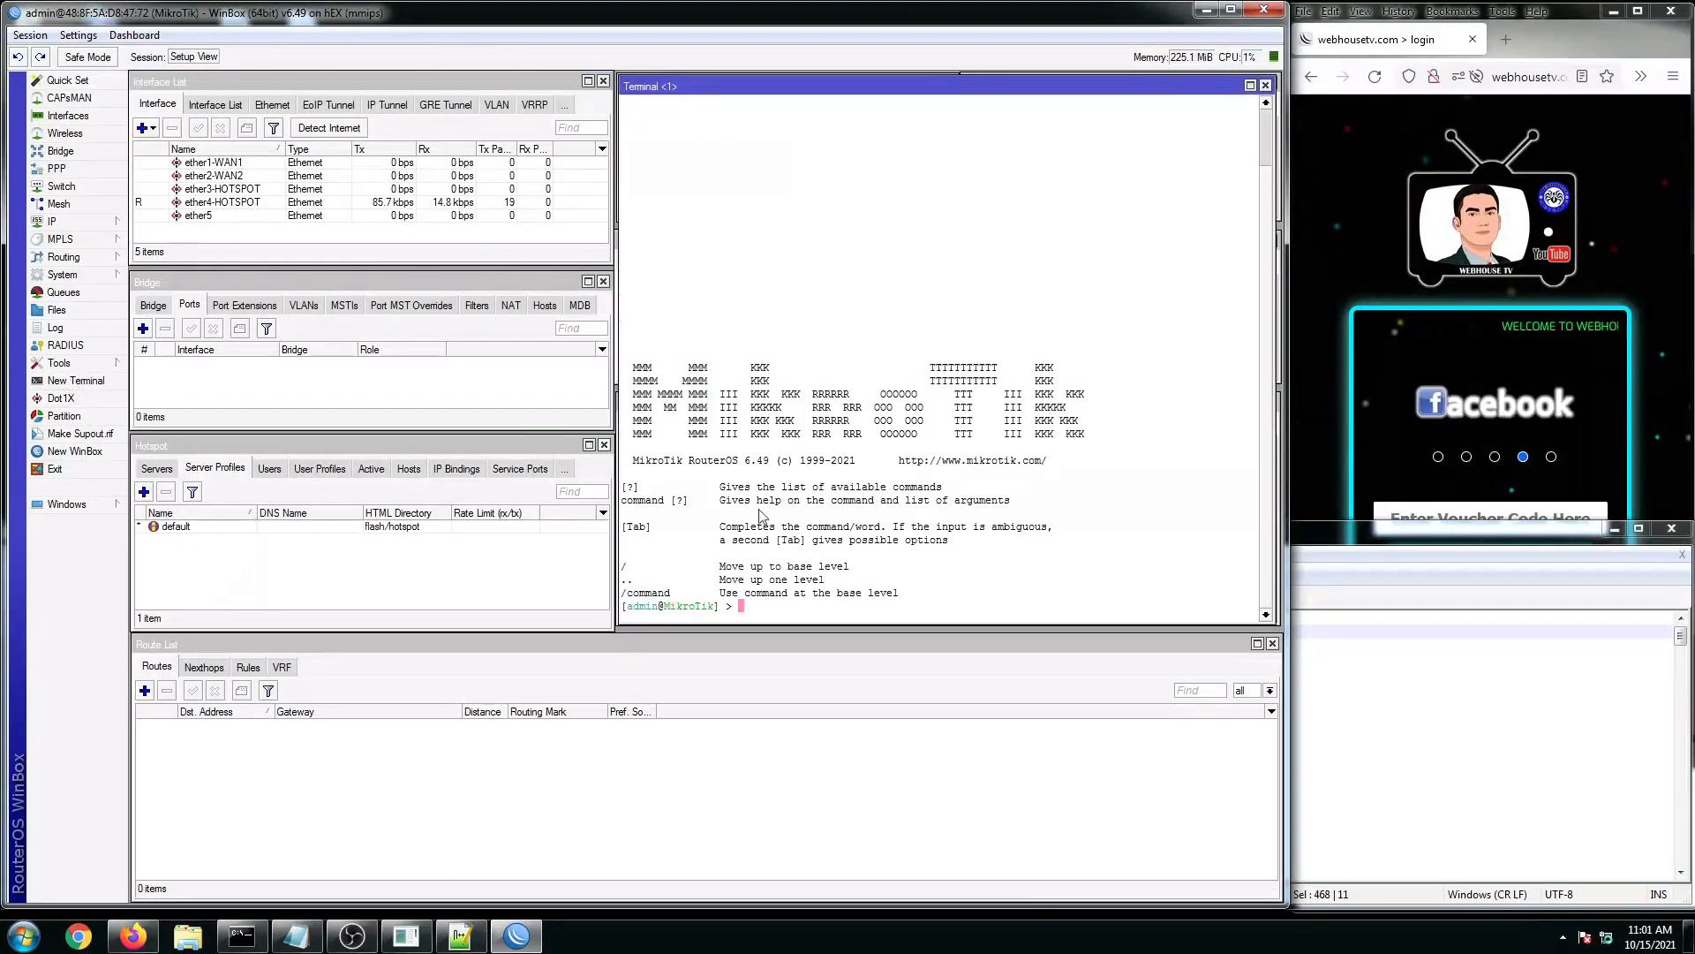
right_click(773, 609)
left_click(813, 682)
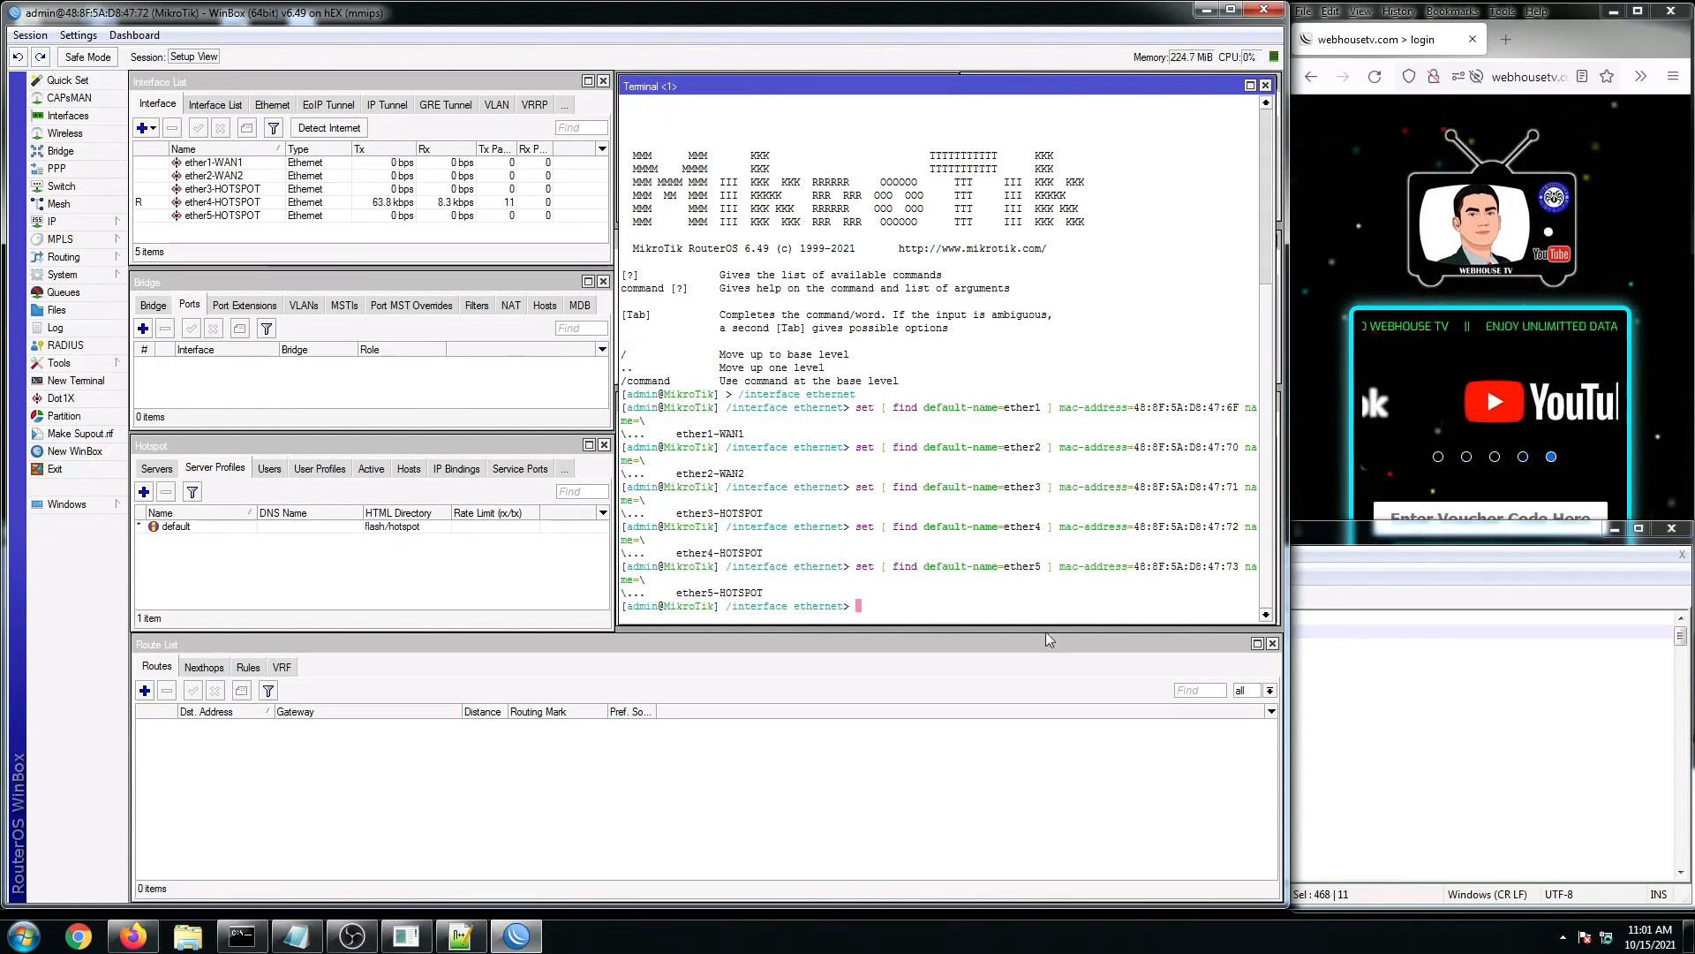
left_click(1443, 713)
scroll(371, 738, "down", 3)
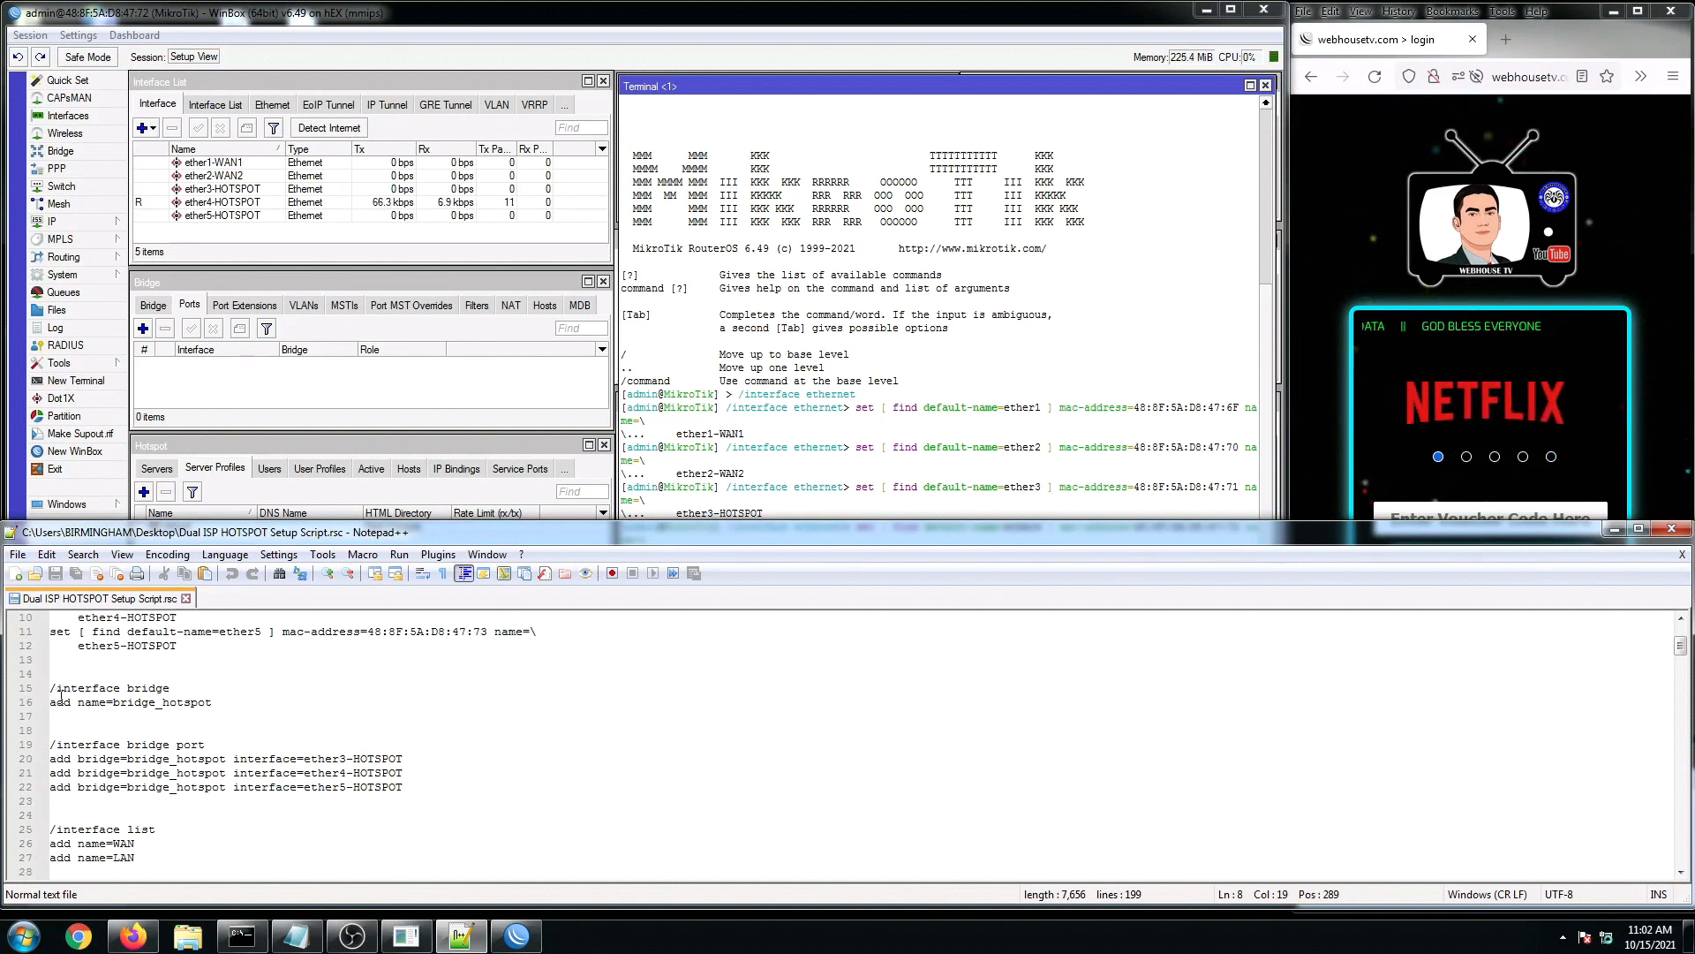
Step: Copy the '/interface bridge add name=bridge_hotspot' lines from the setup script
left_click_drag(53, 691, 248, 700)
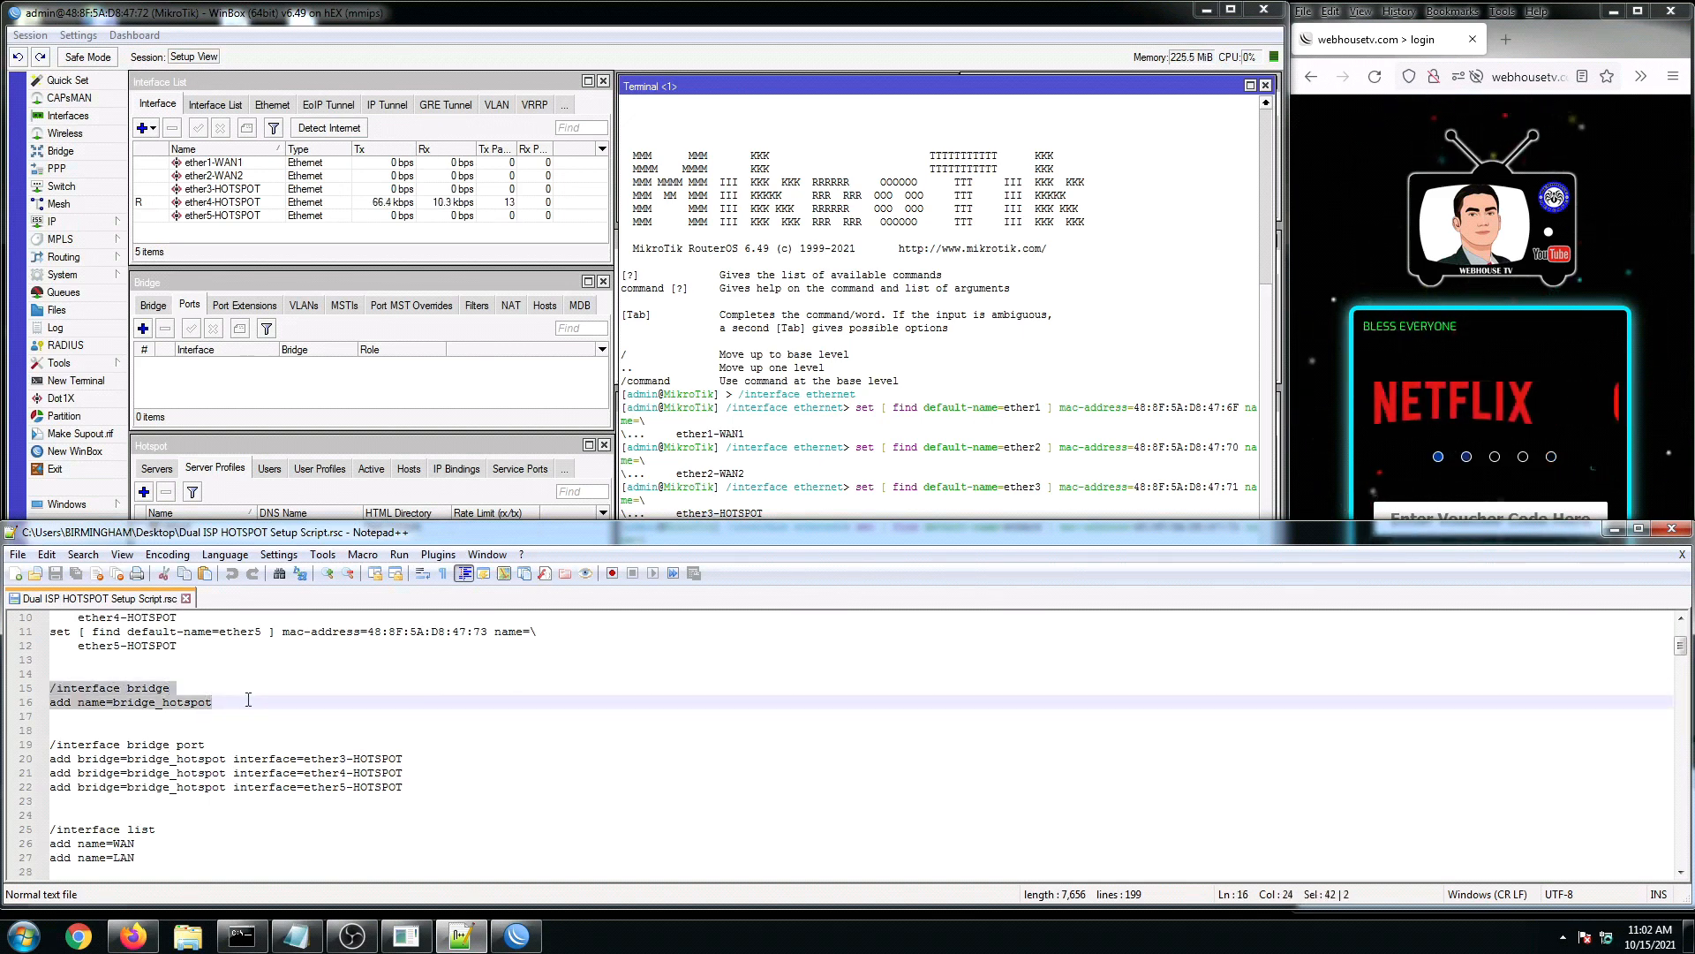
right_click(148, 702)
left_click(193, 329)
left_click(895, 367)
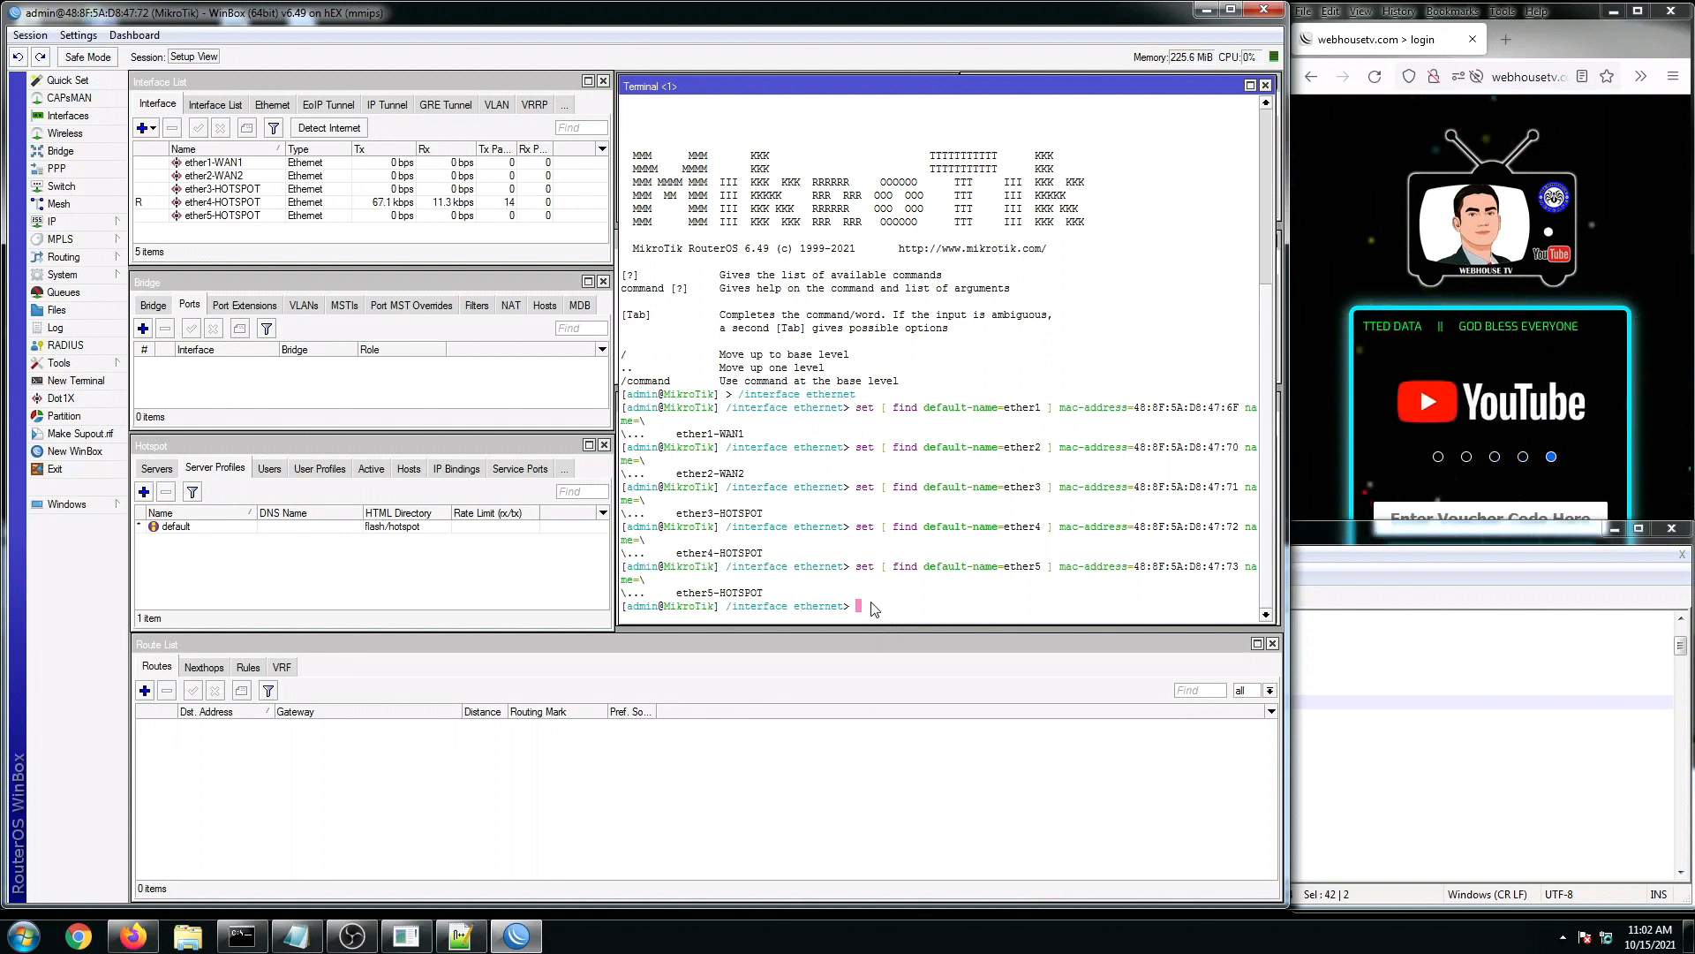
Step: Run the bridge commands at the terminal's top level, then select bridge_hotspot in the Bridge list
type("/")
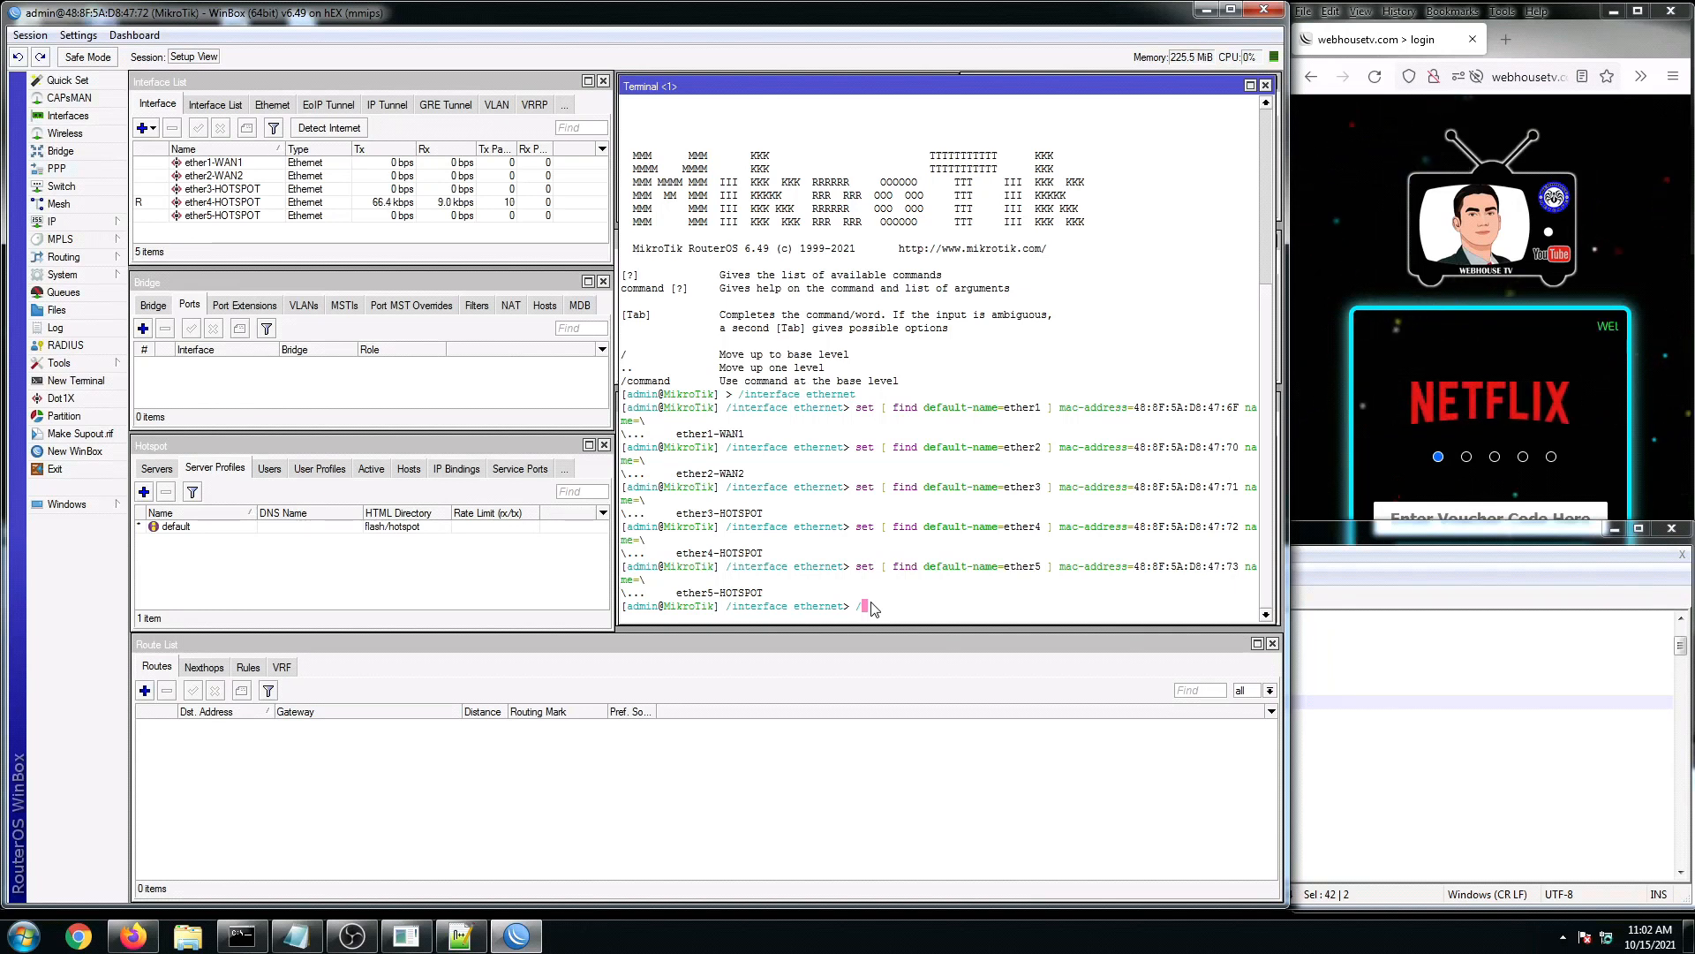
key("Return")
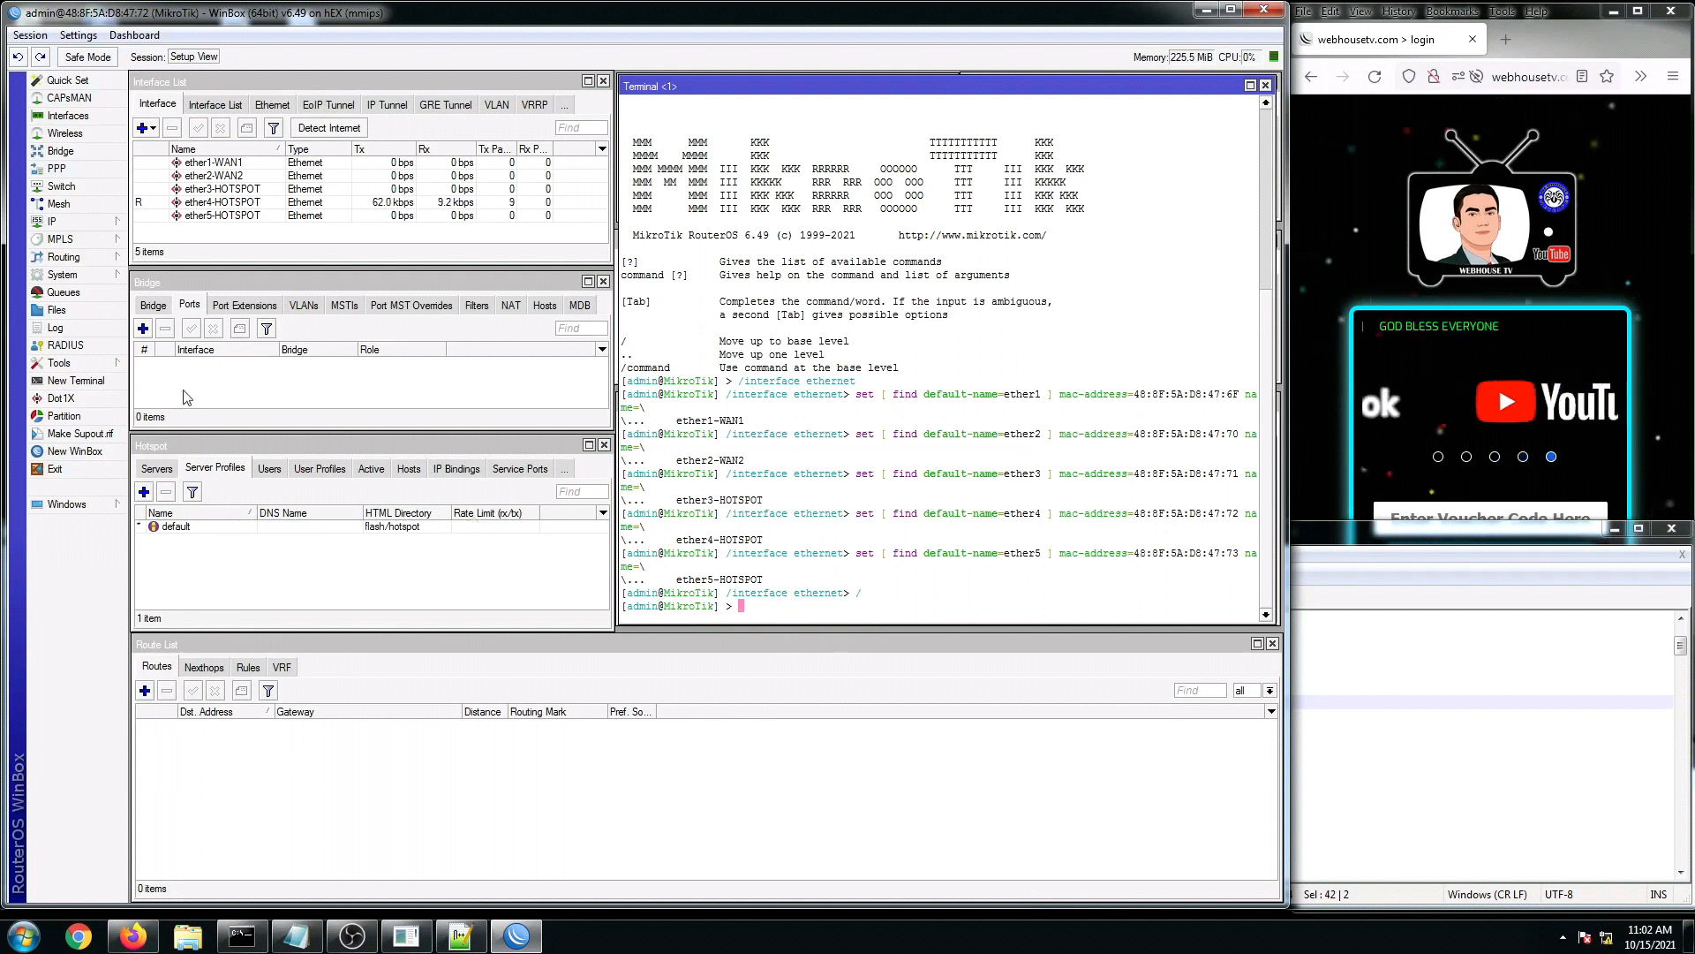
left_click(153, 304)
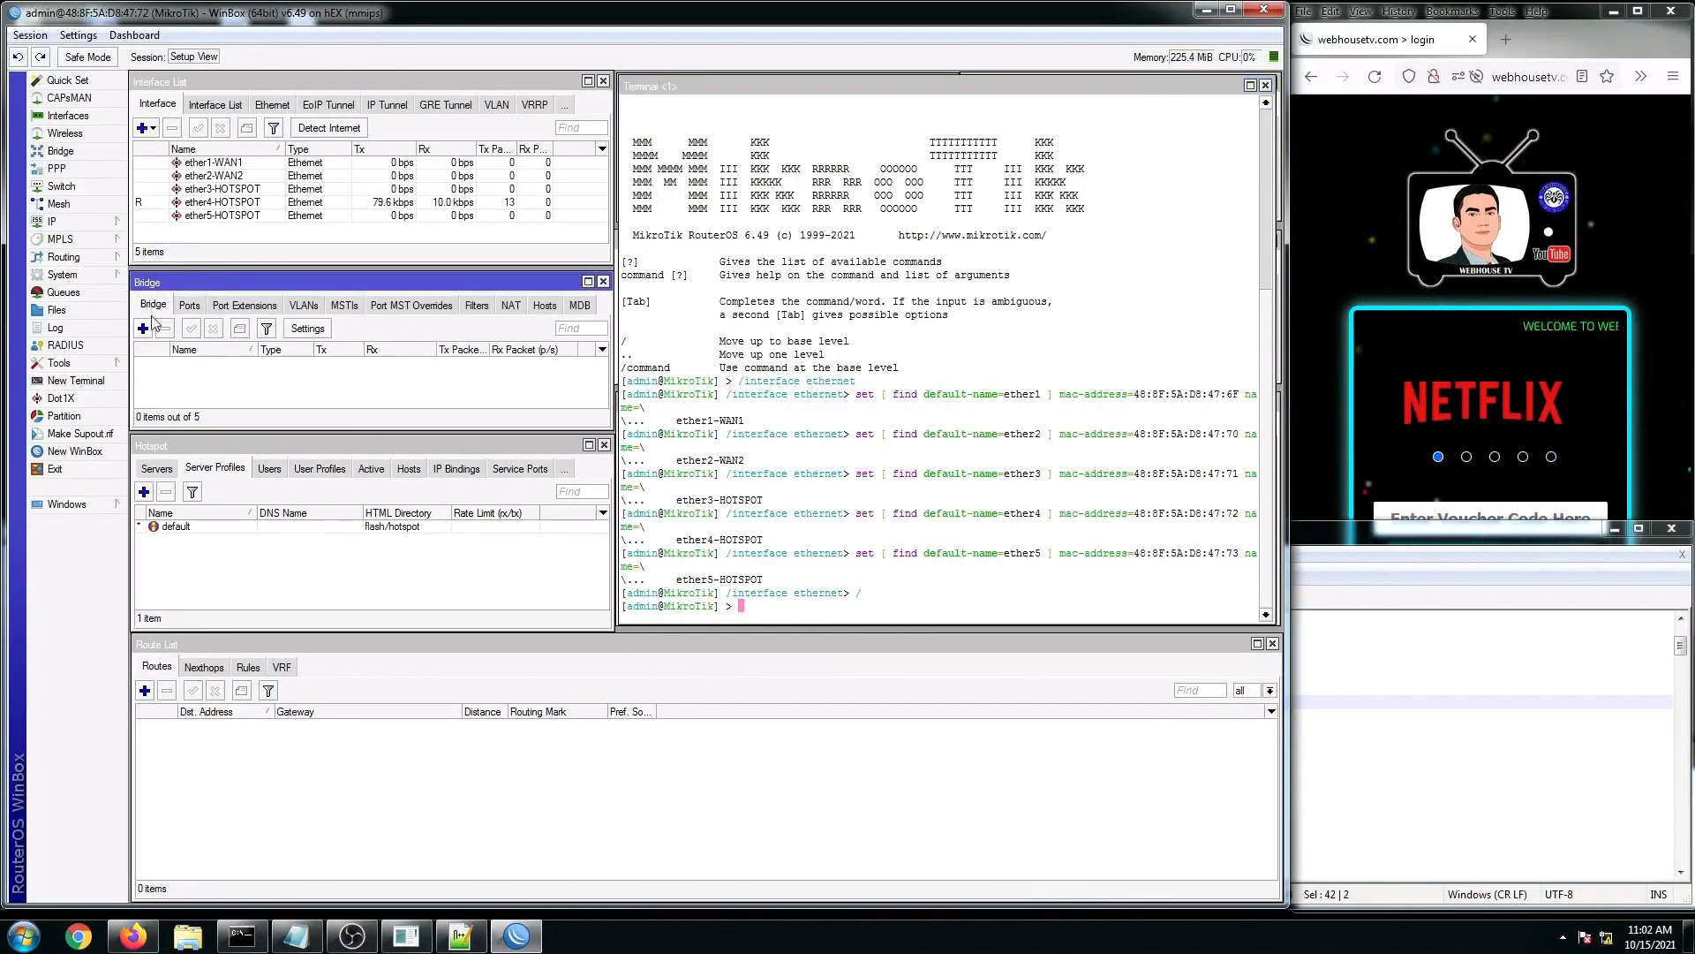
right_click(755, 607)
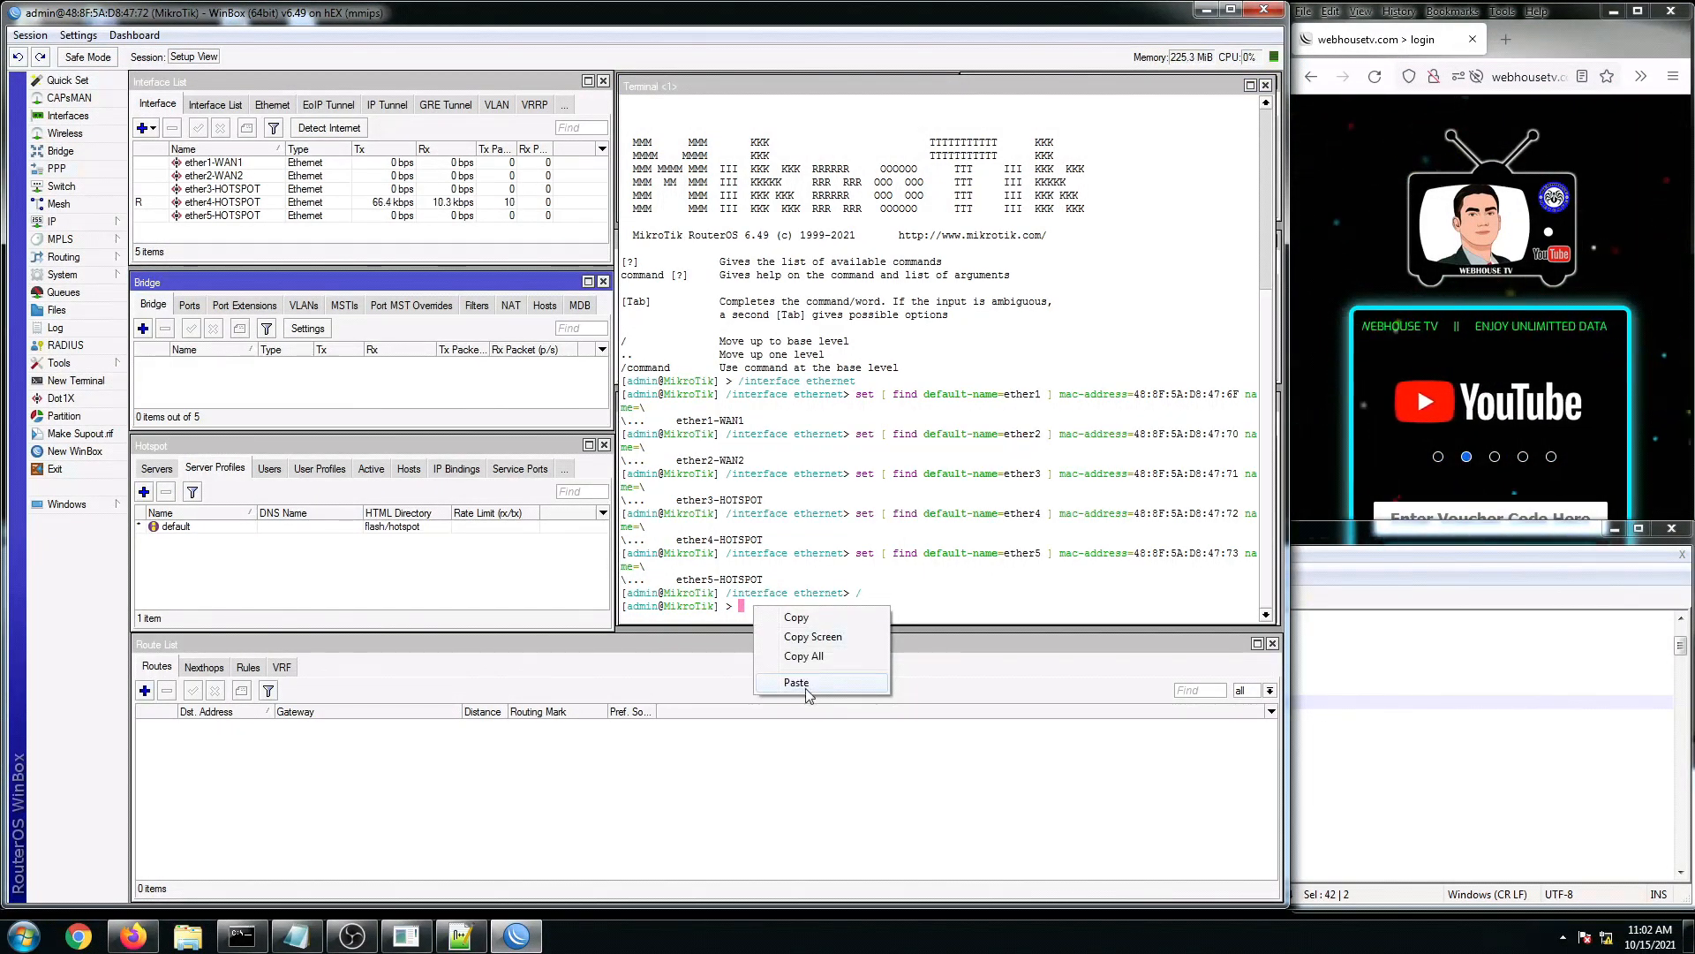
left_click(799, 684)
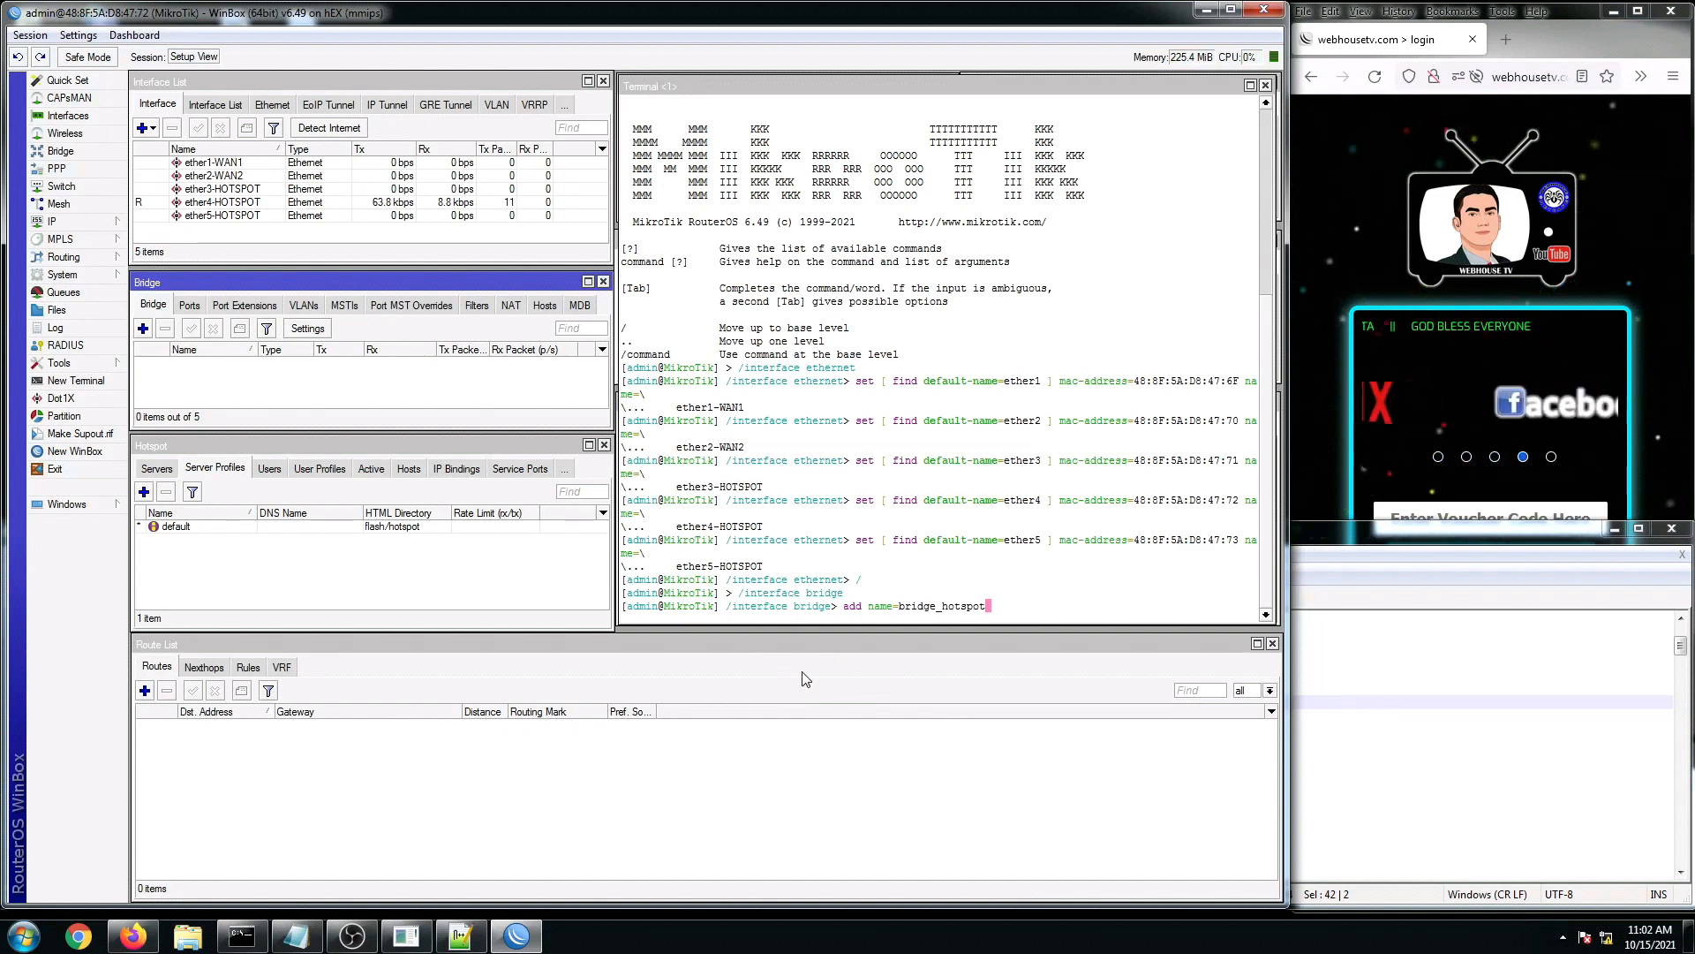
left_click(1268, 386)
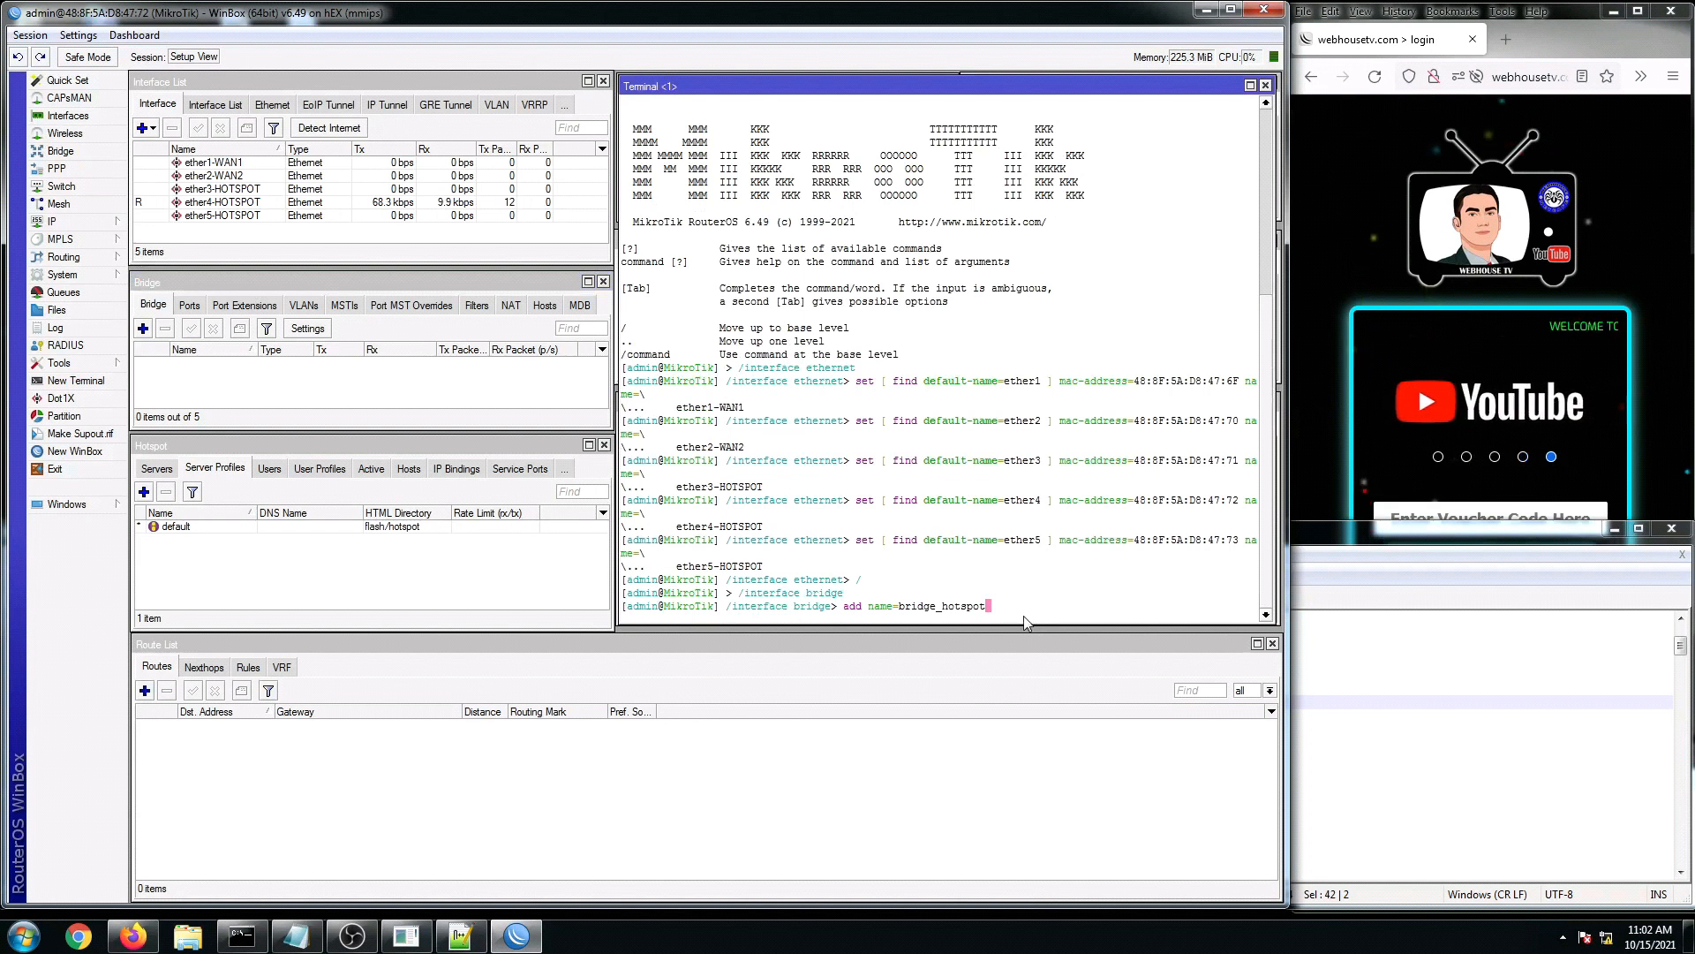
key("Return")
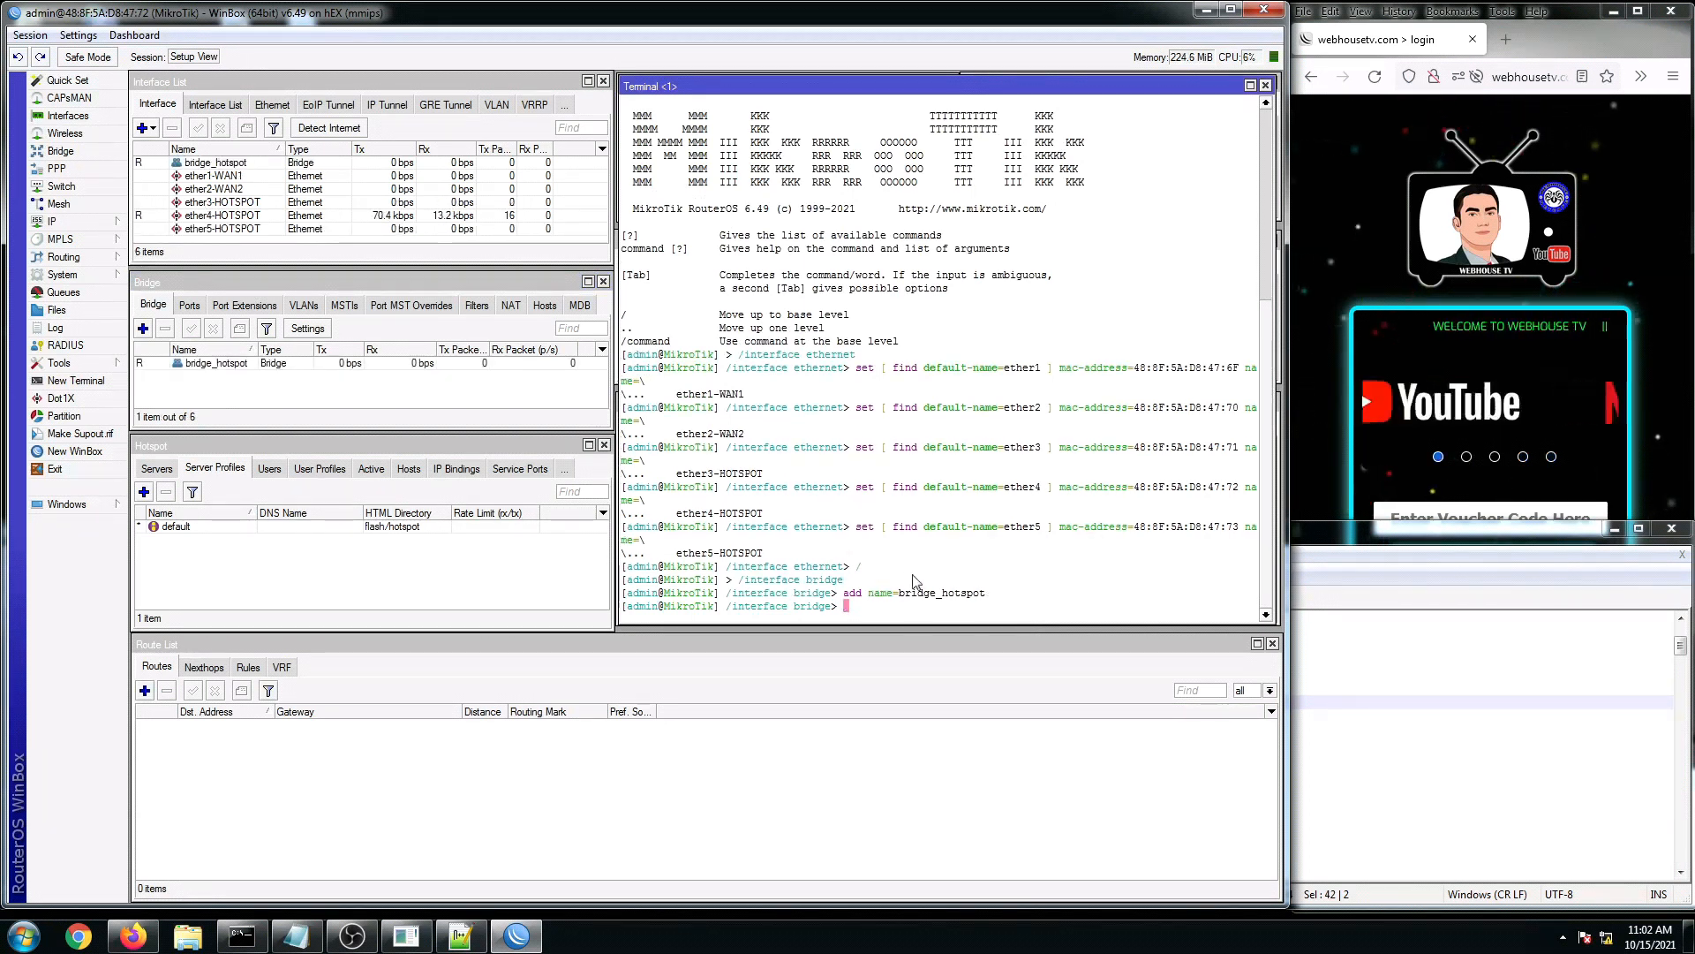
left_click(221, 364)
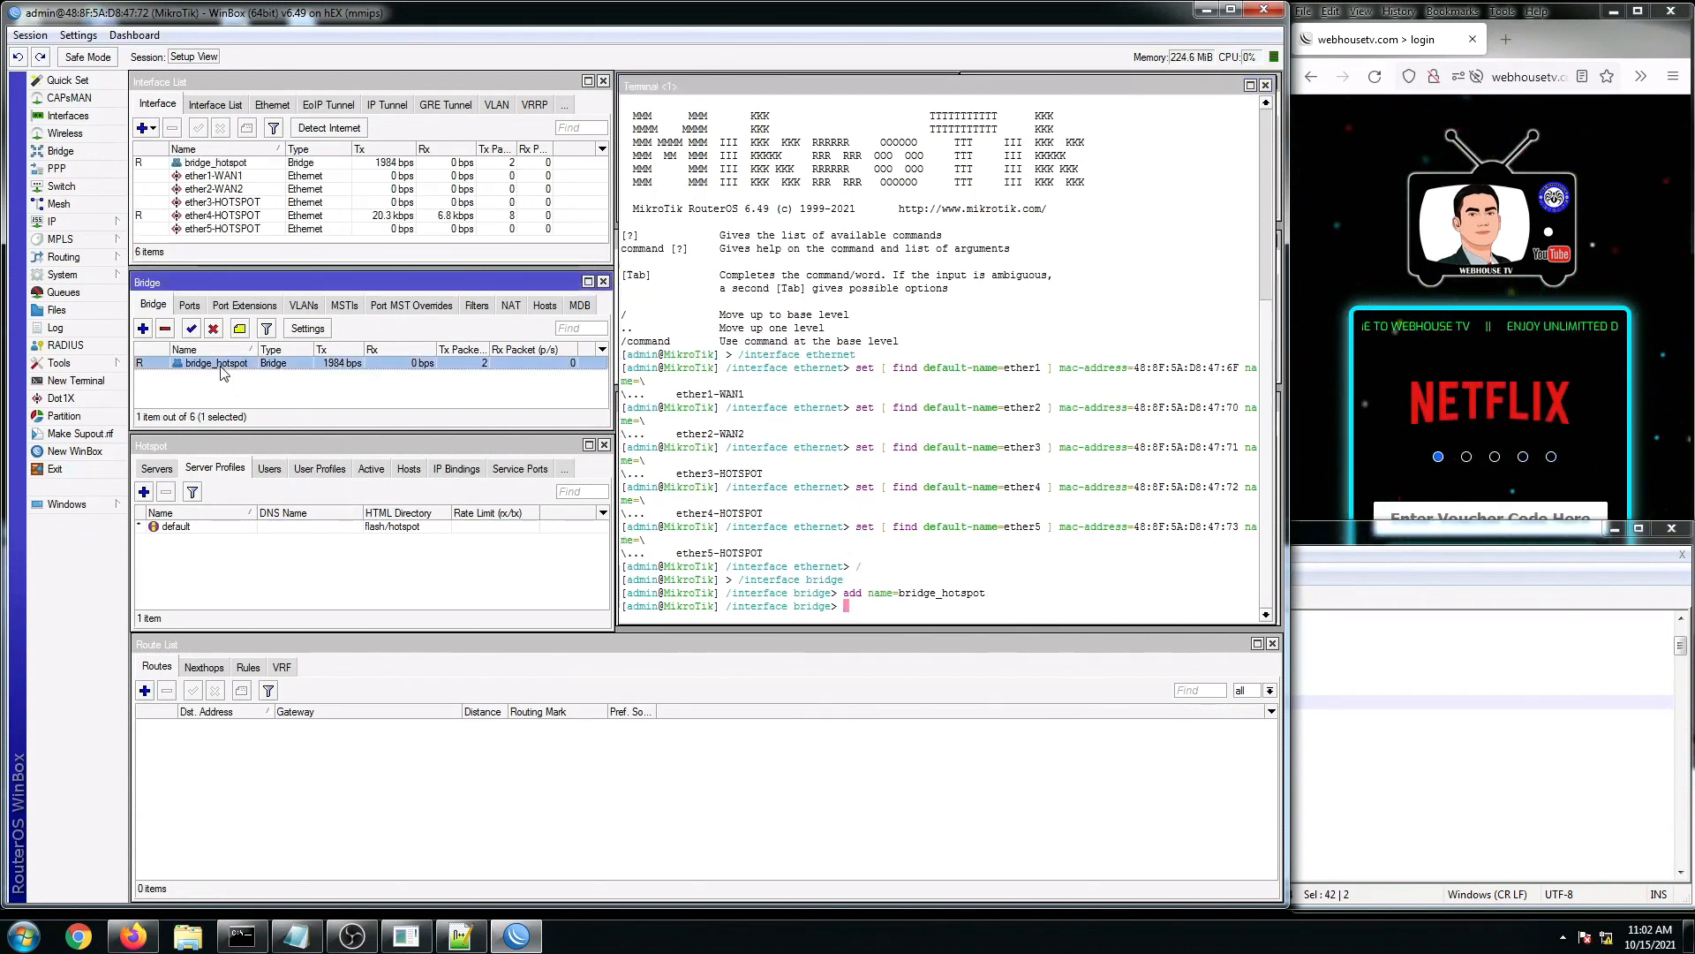
Step: Copy the four '/interface bridge port' lines from the script in Notepad++
left_click(189, 304)
left_click(1366, 719)
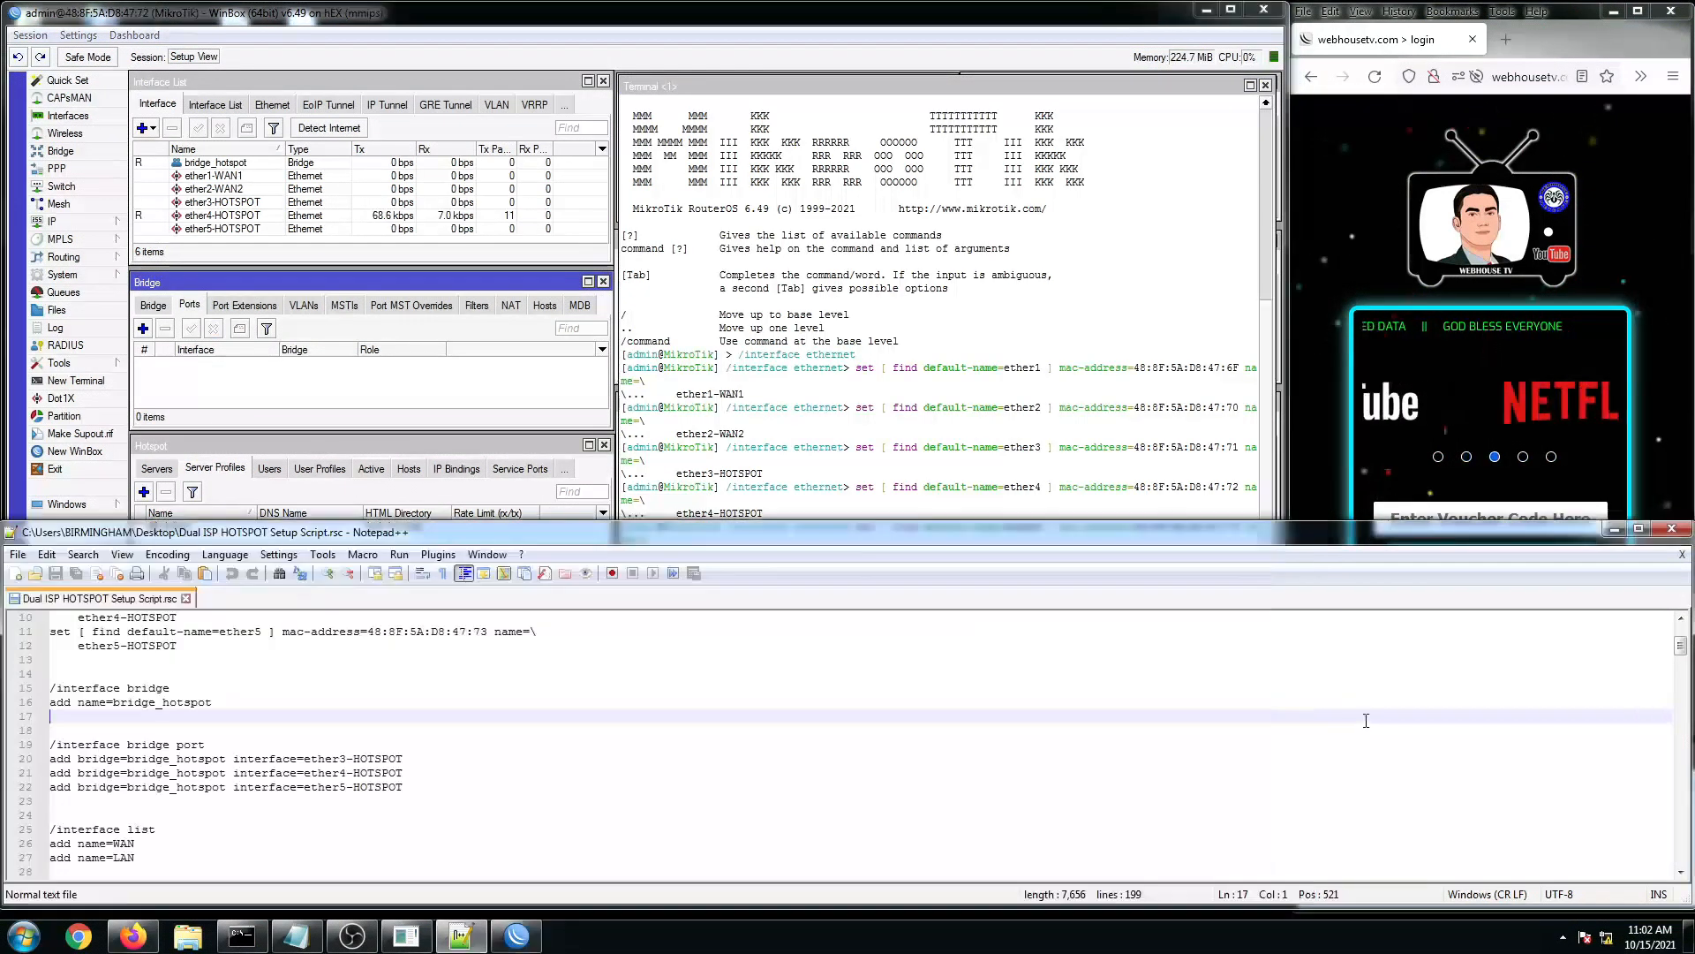
scroll(255, 764, "down", 2)
left_click(256, 727)
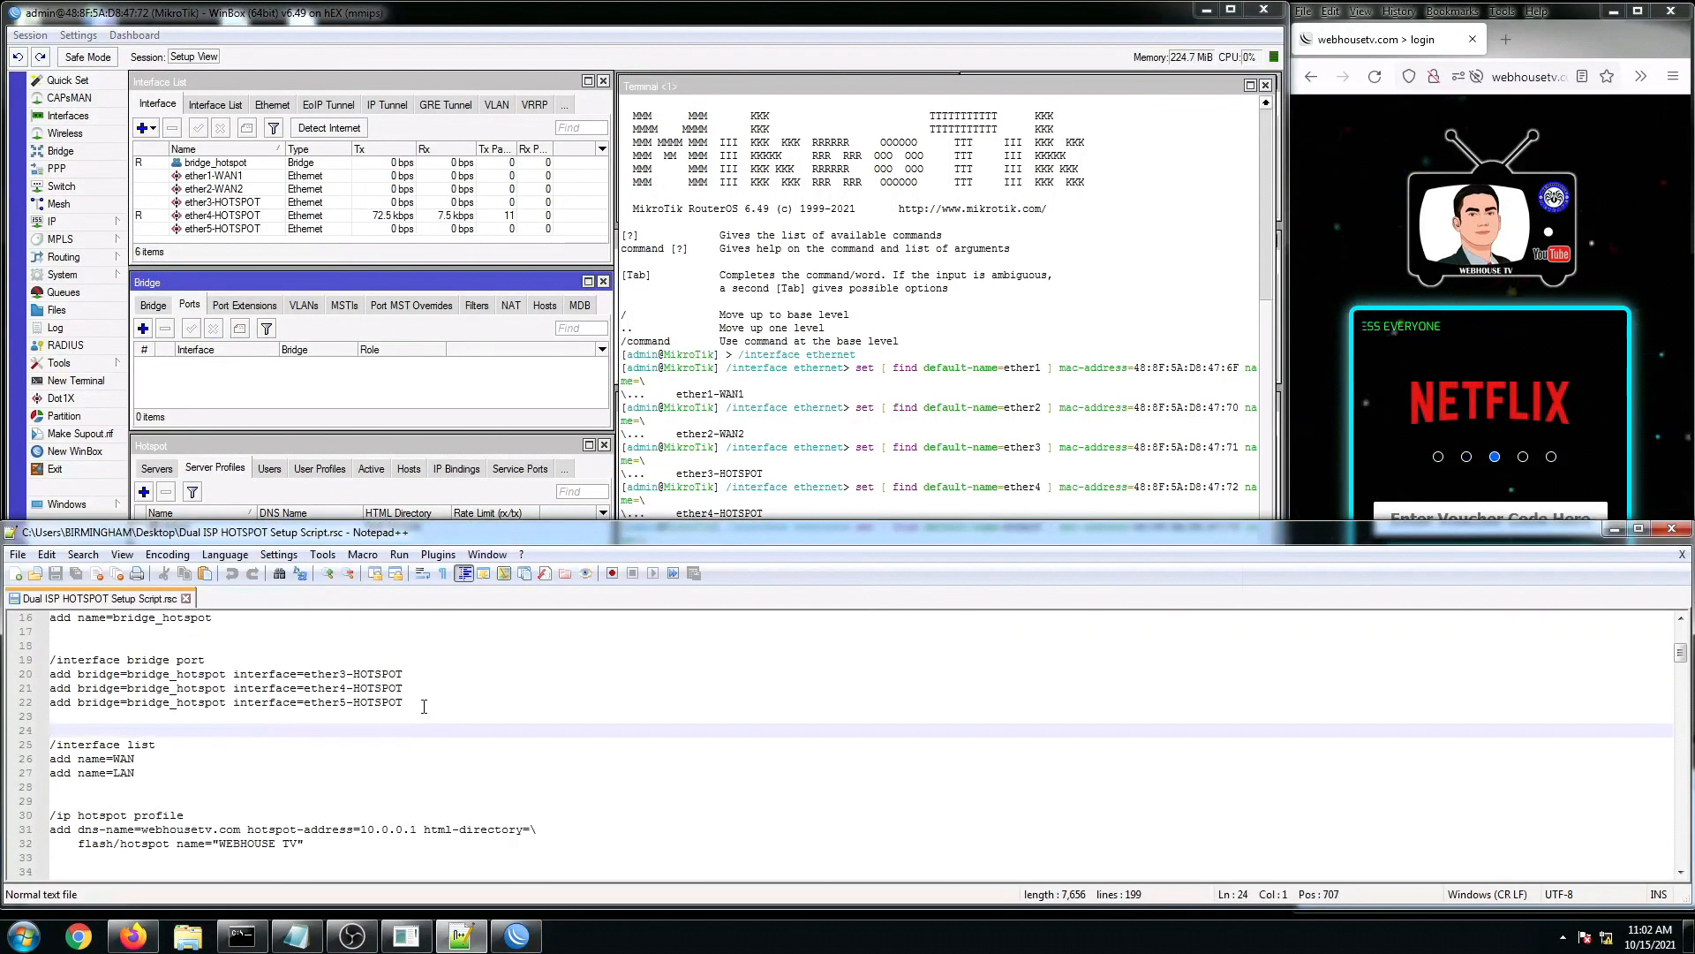
left_click_drag(424, 707, 51, 661)
right_click(65, 678)
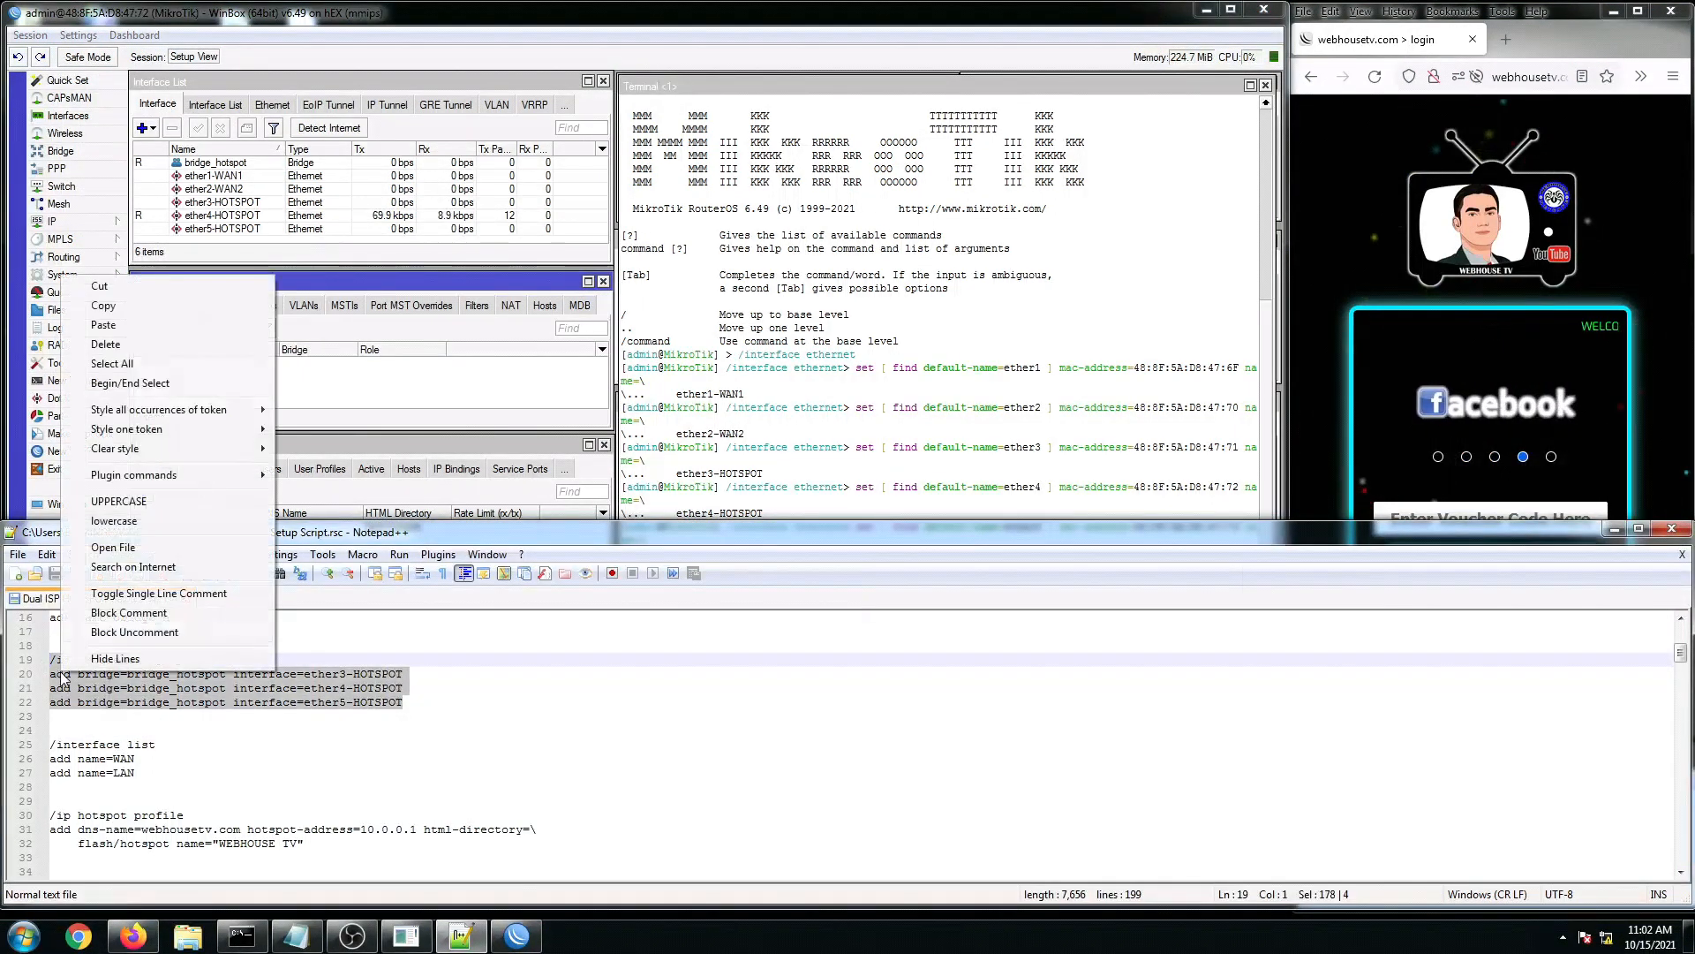
left_click(103, 306)
left_click(782, 439)
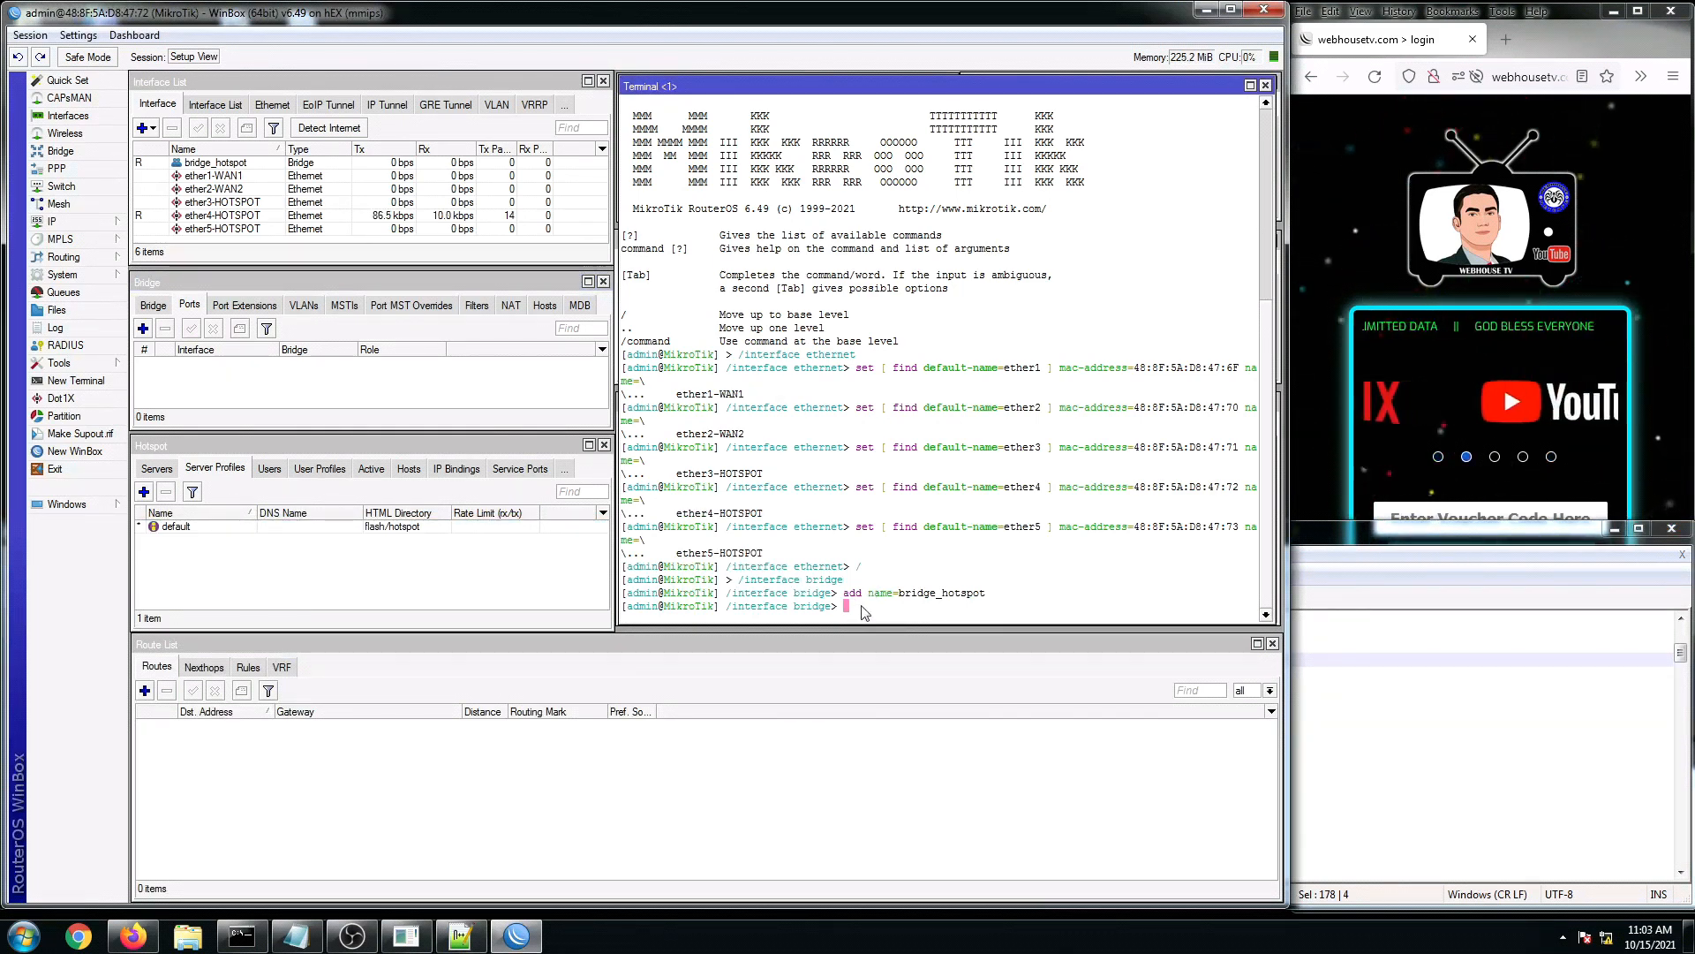
Step: Run the bridge port commands in the terminal and check the ether3-HOTSPOT and ether5-HOTSPOT port entries
type("/")
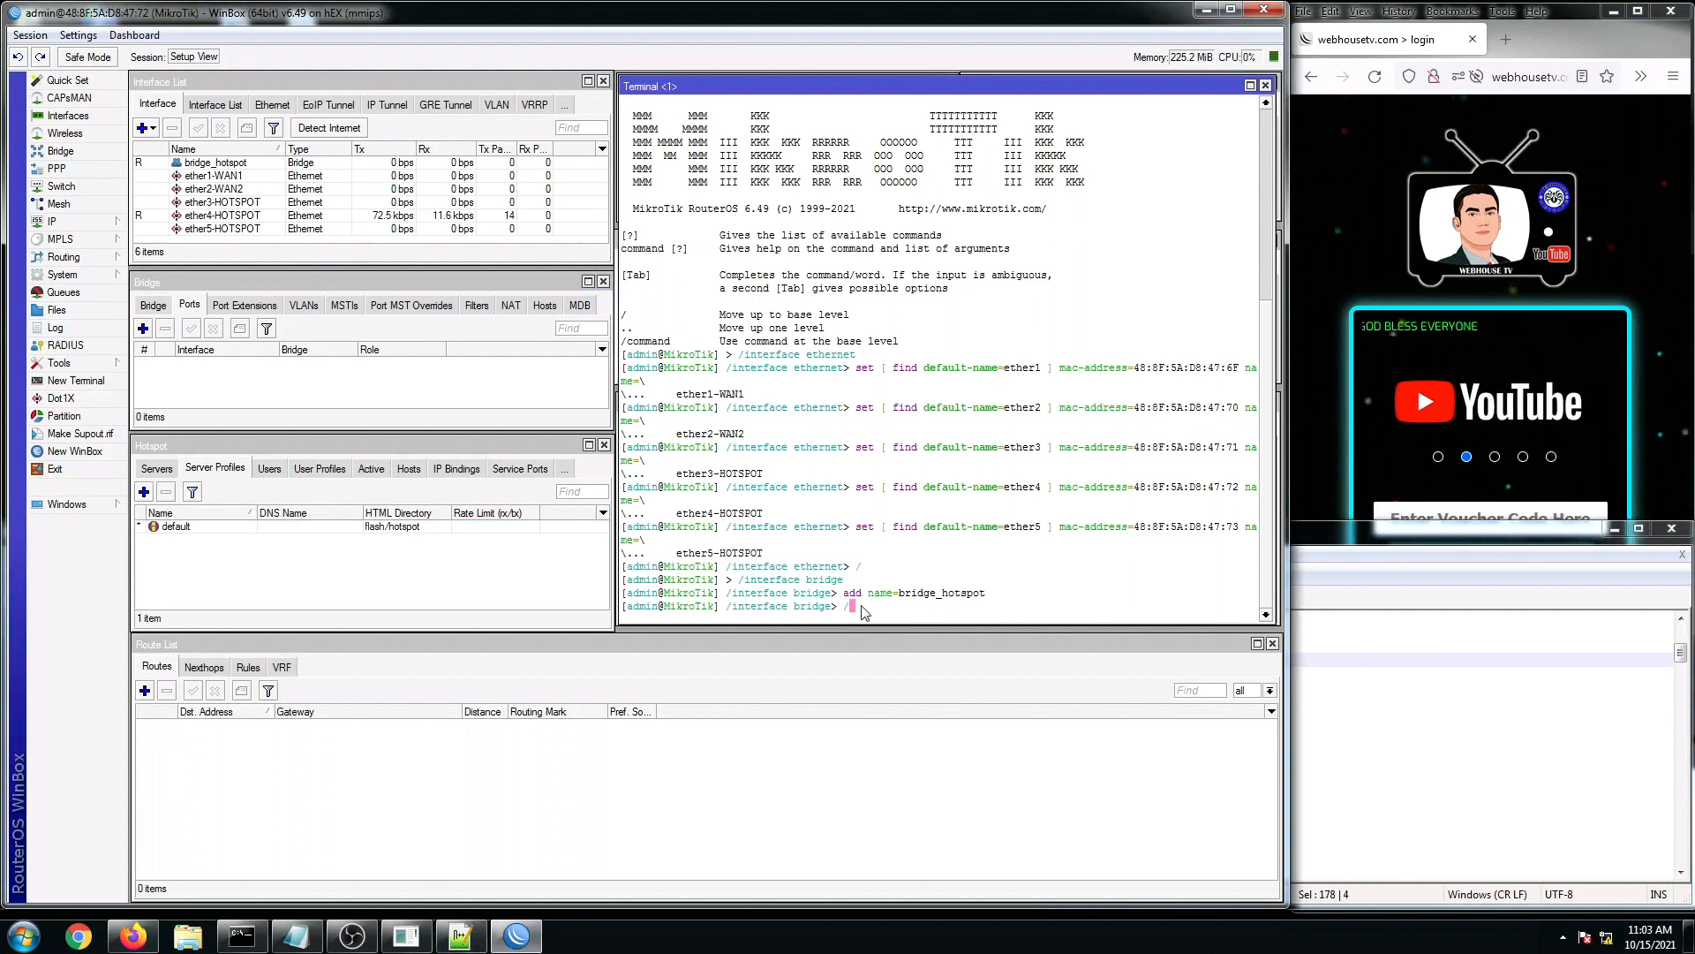
key("Return")
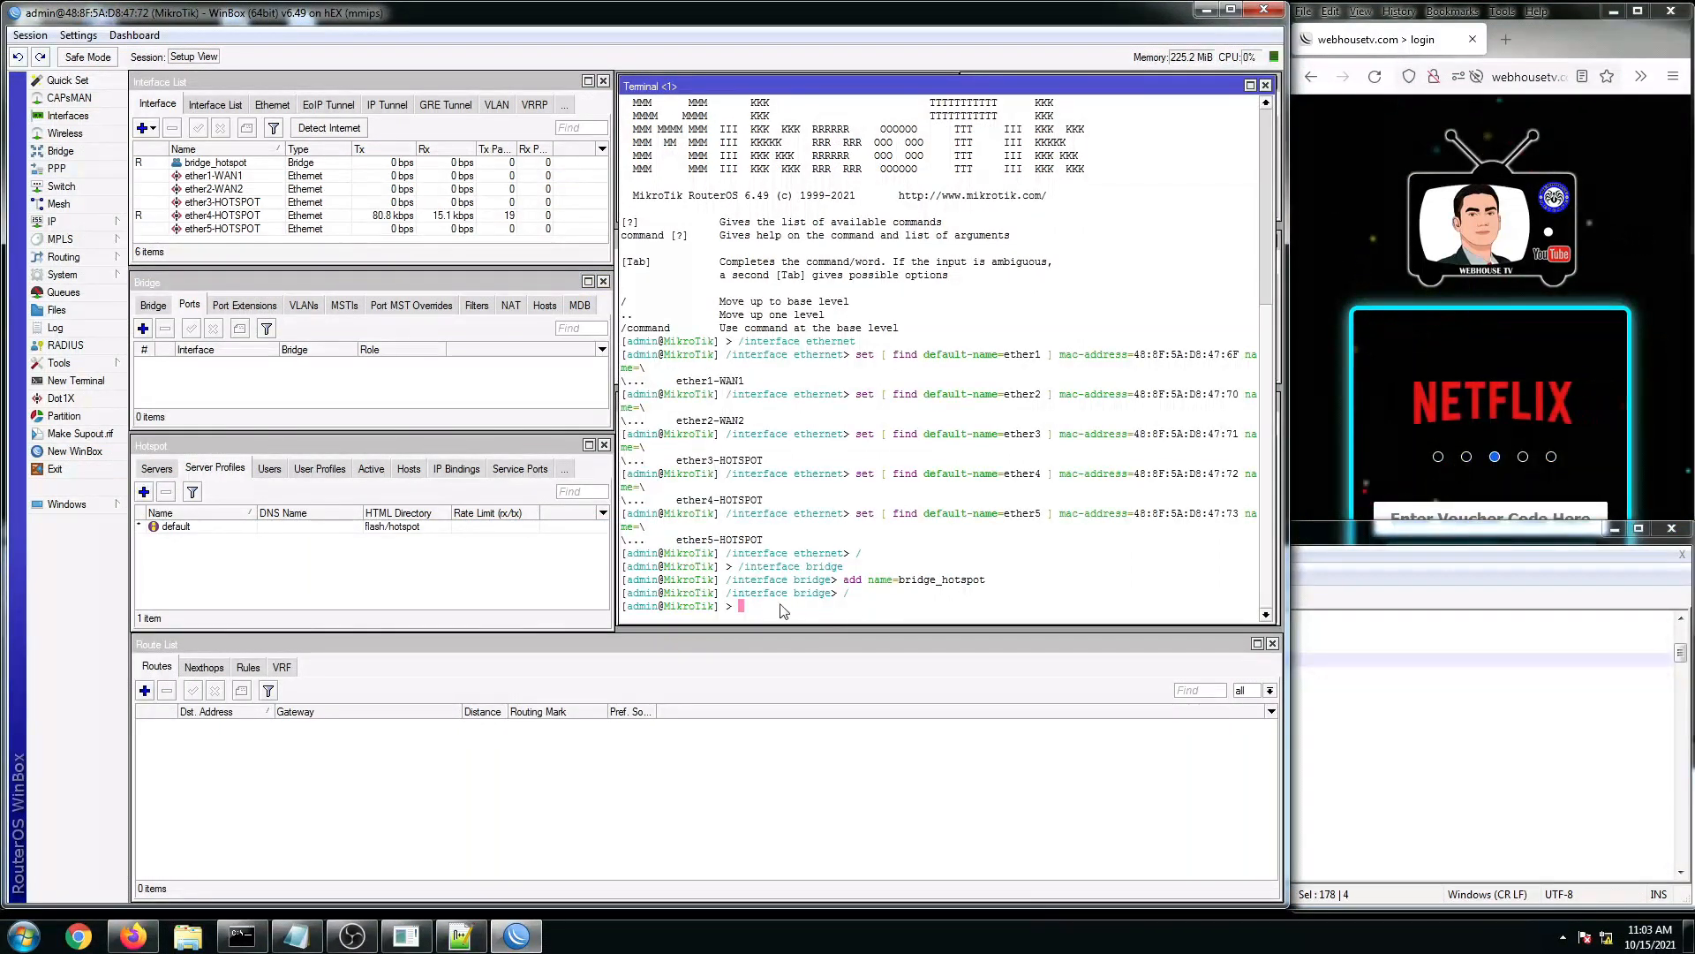
right_click(757, 609)
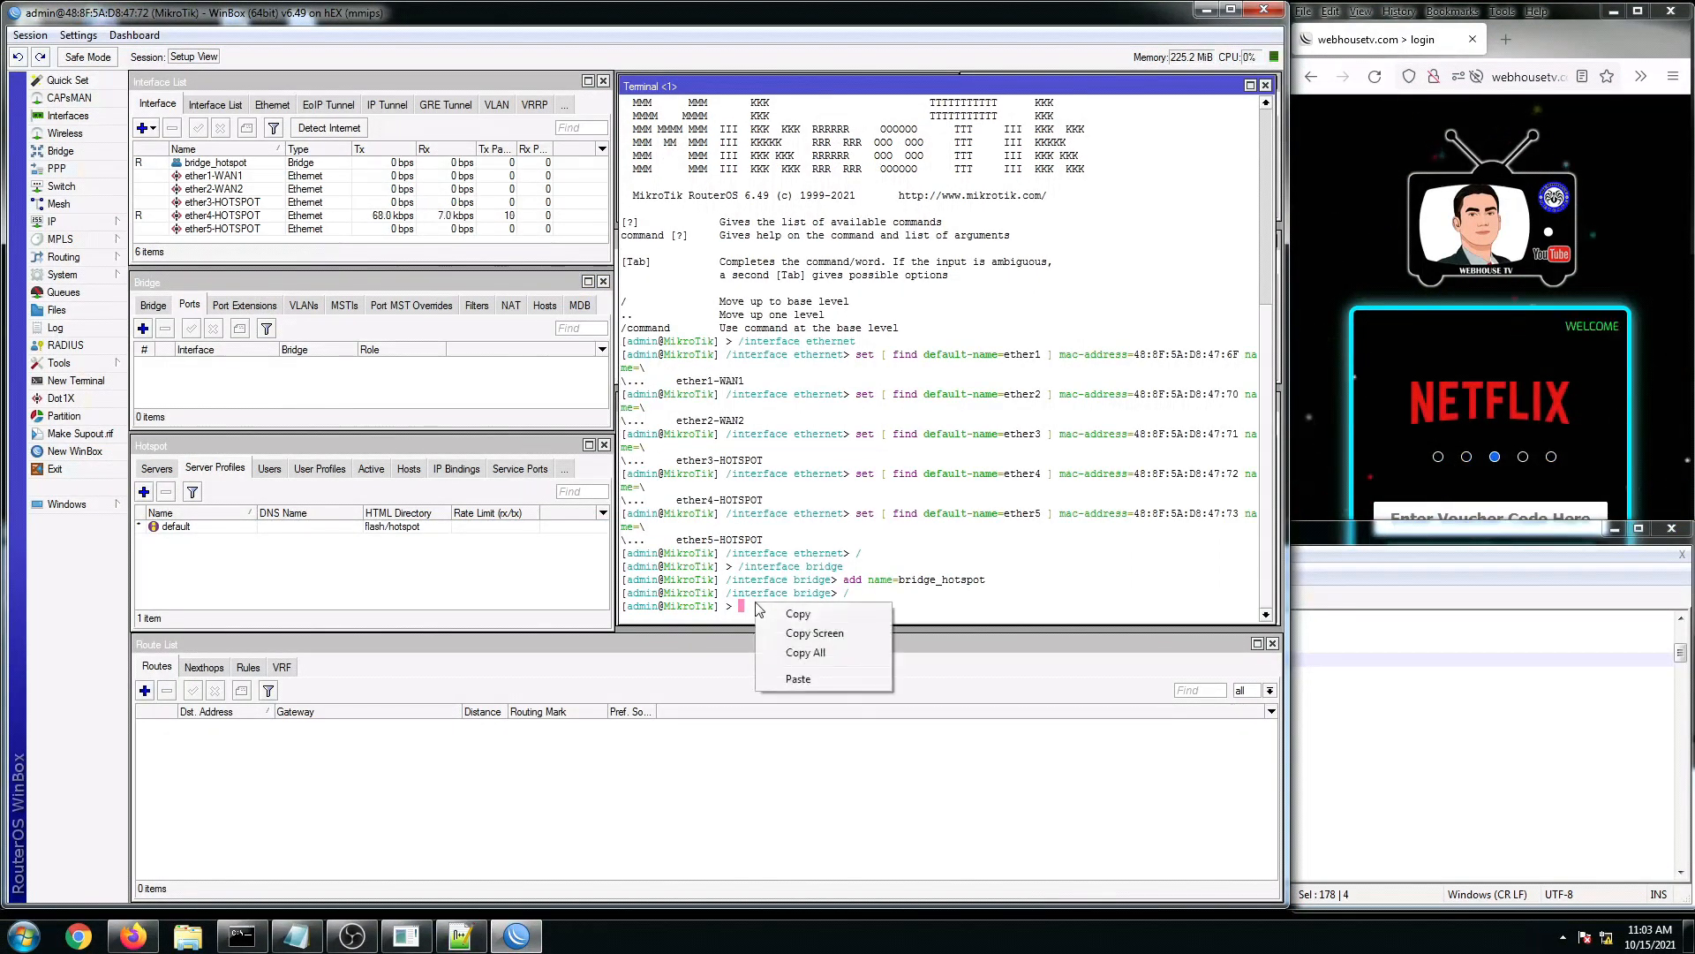
left_click(800, 684)
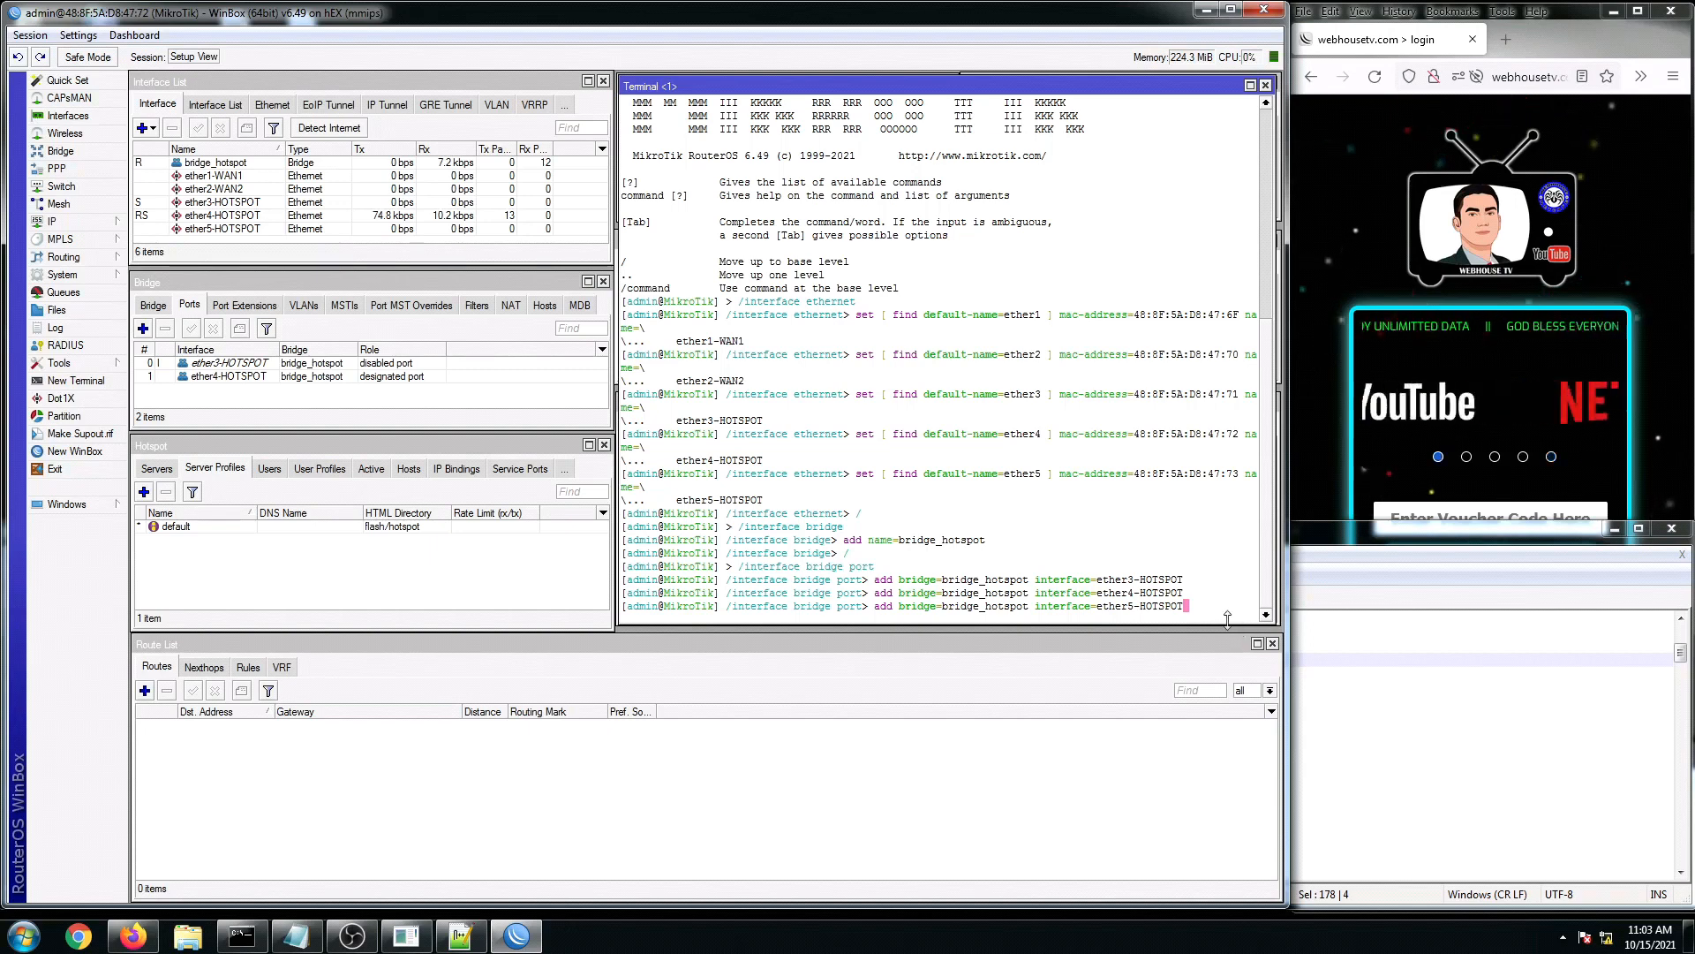
key("Return")
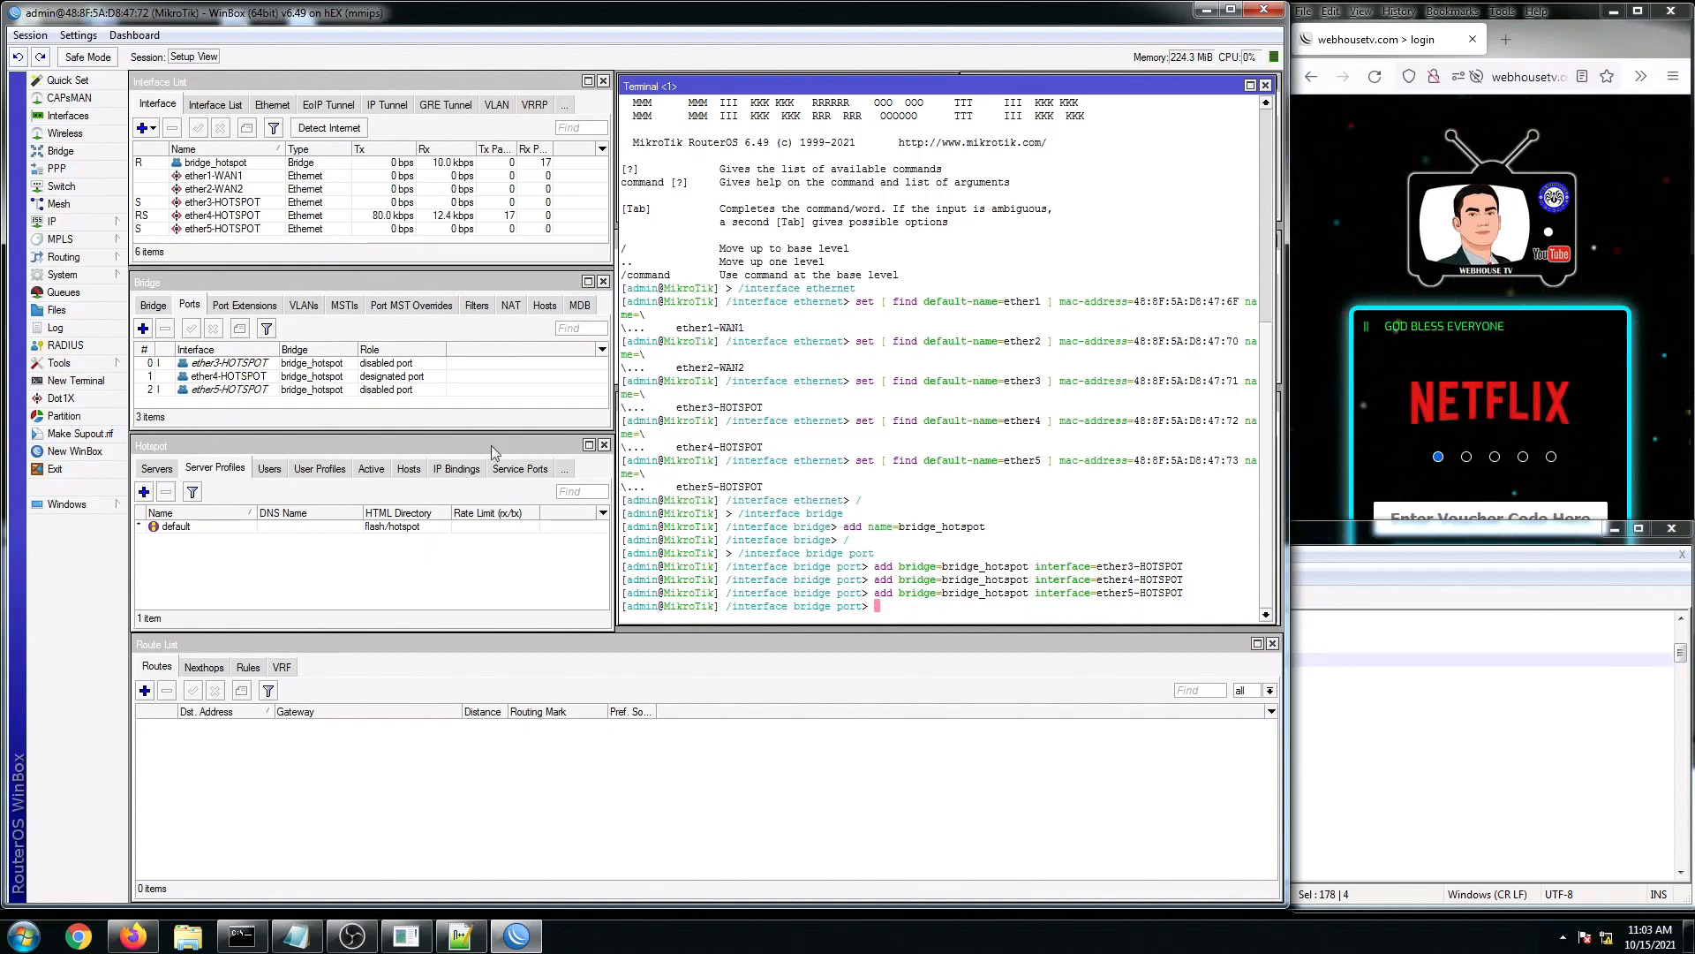
left_click(235, 365)
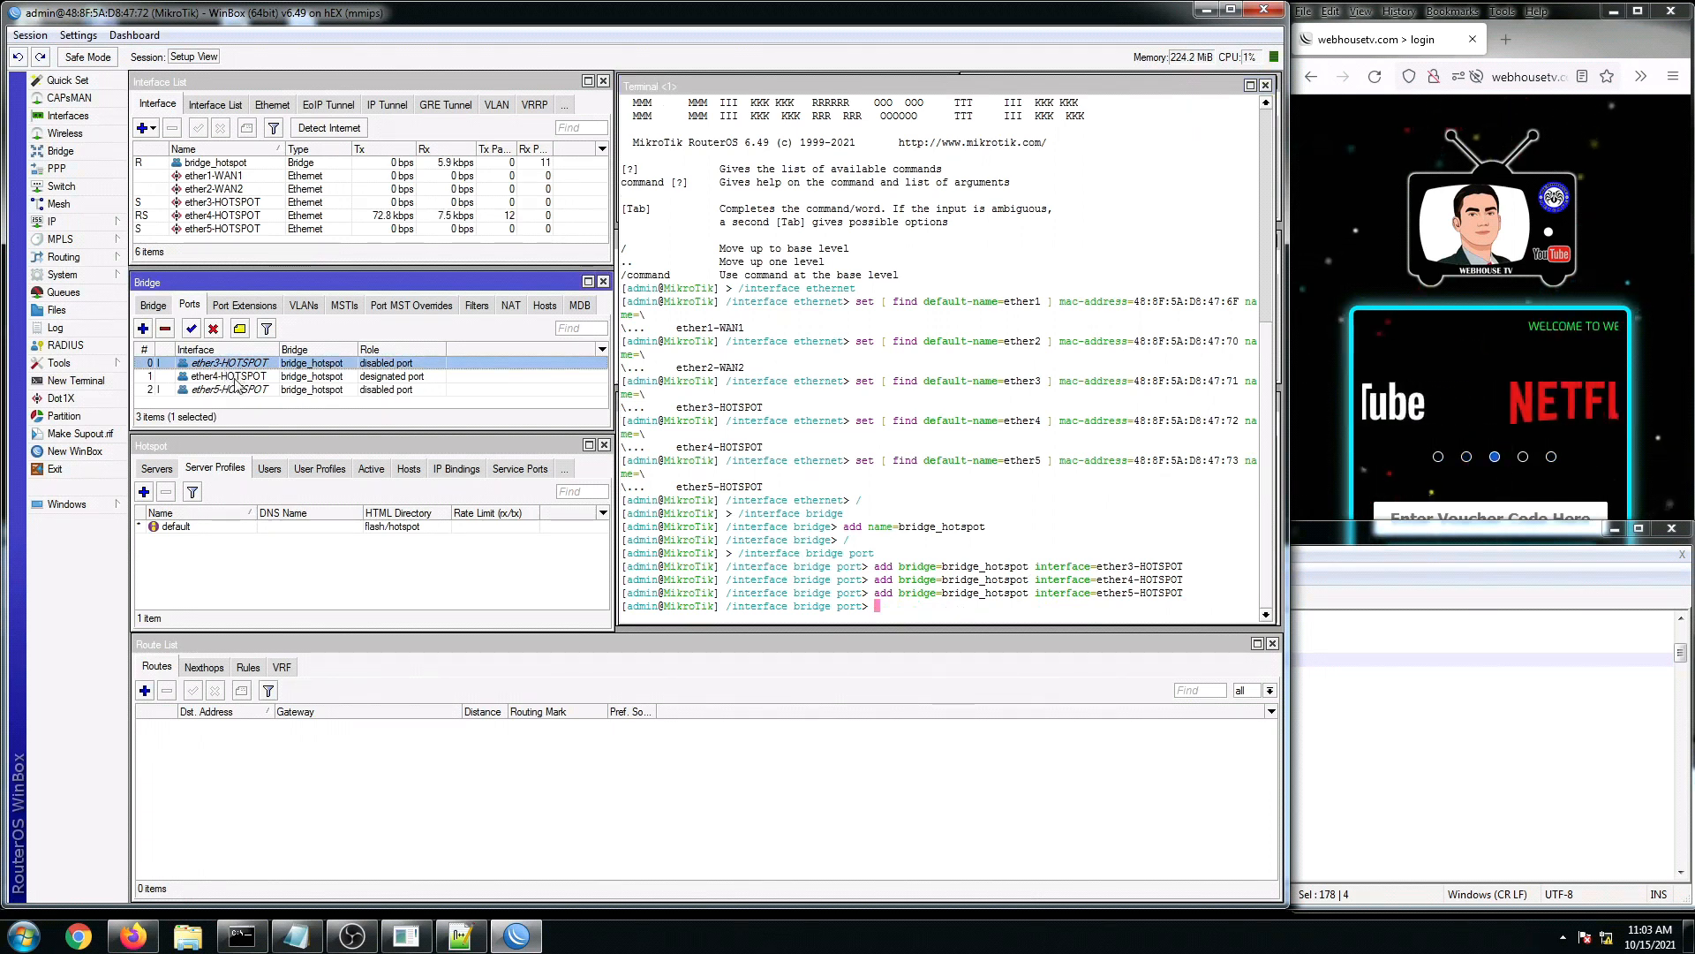
left_click(234, 390)
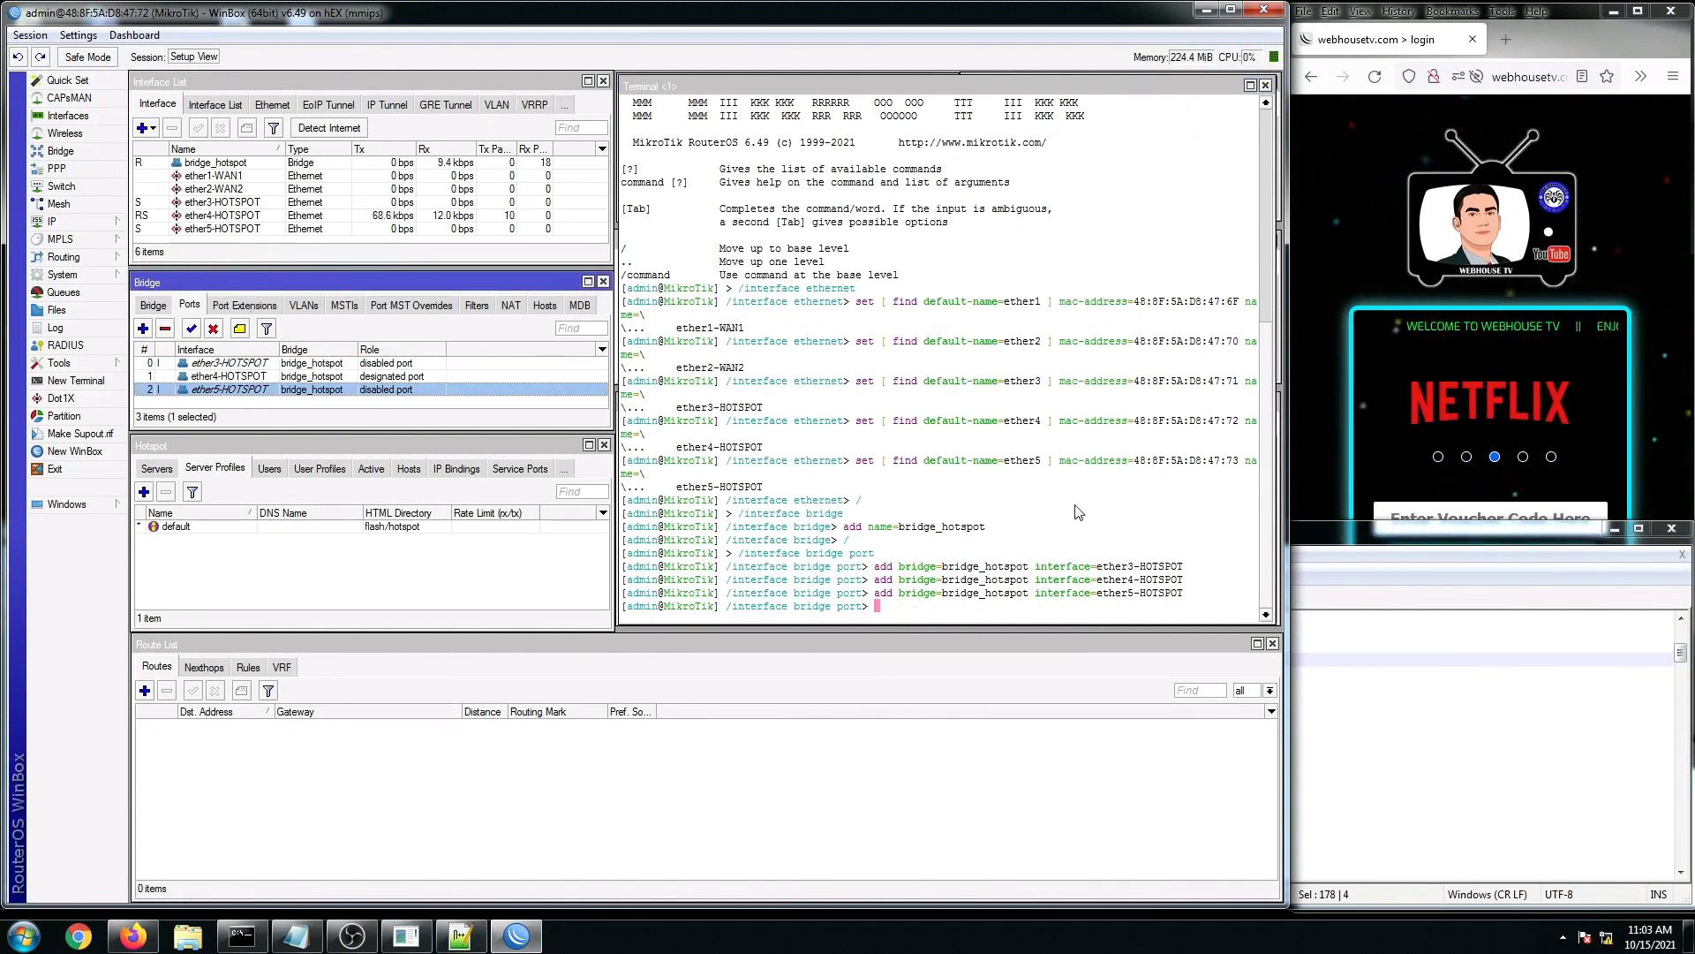
left_click(1476, 705)
scroll(294, 706, "down", 1)
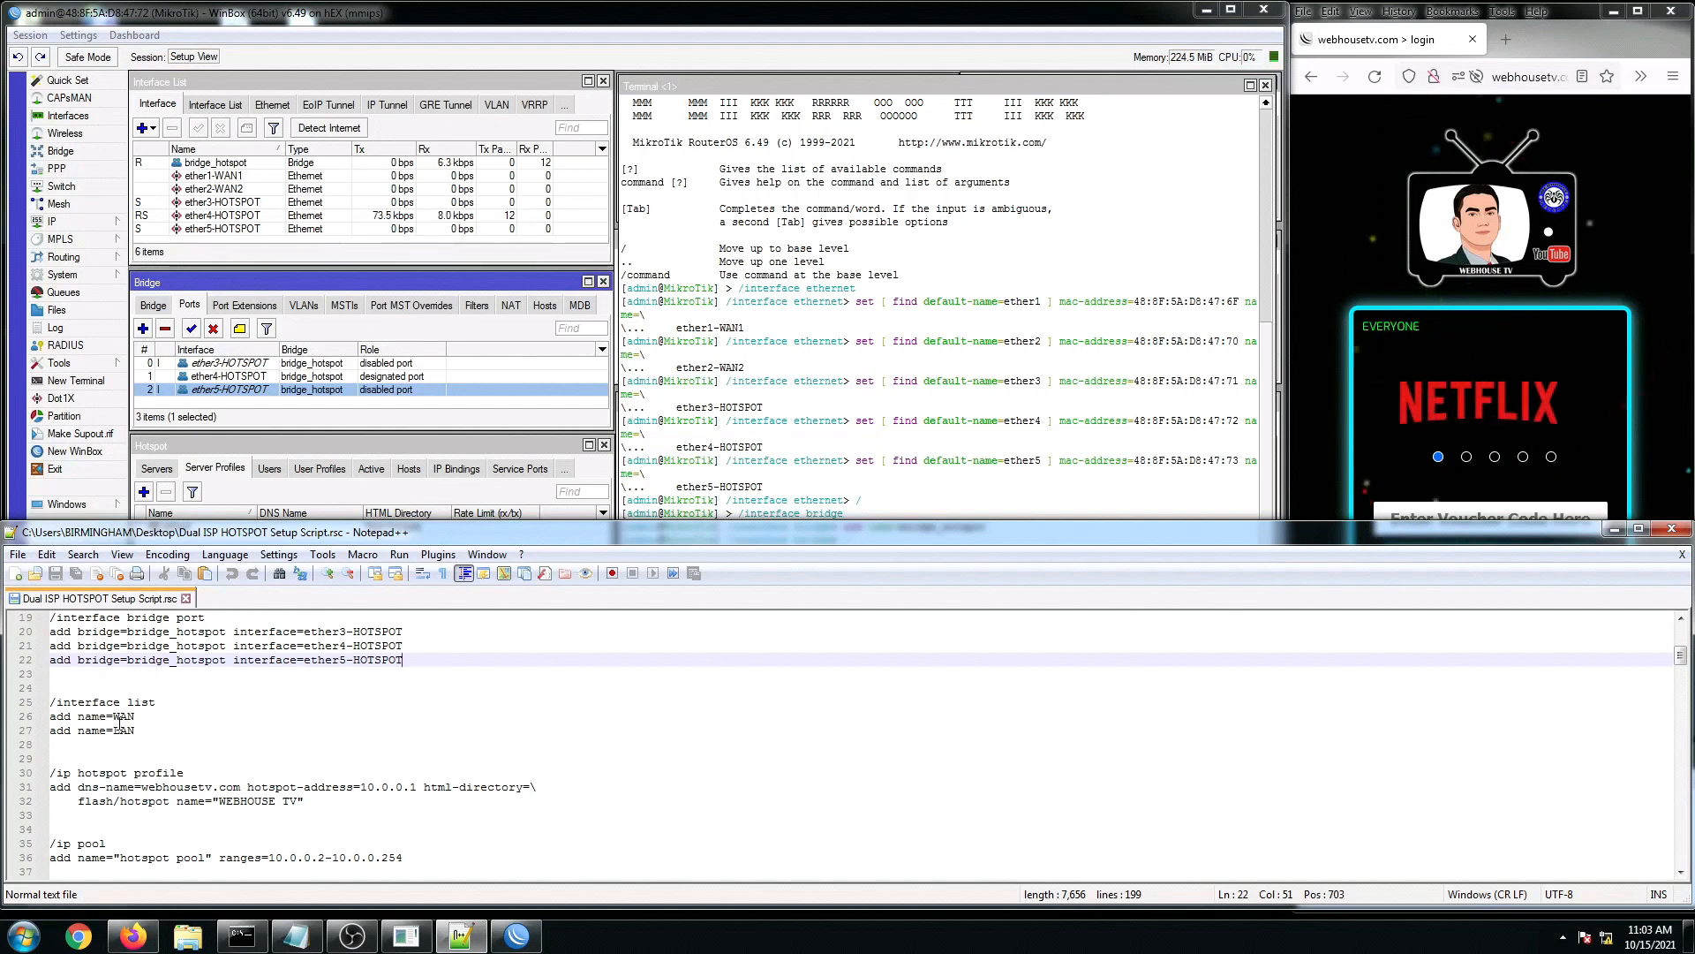
left_click(156, 743)
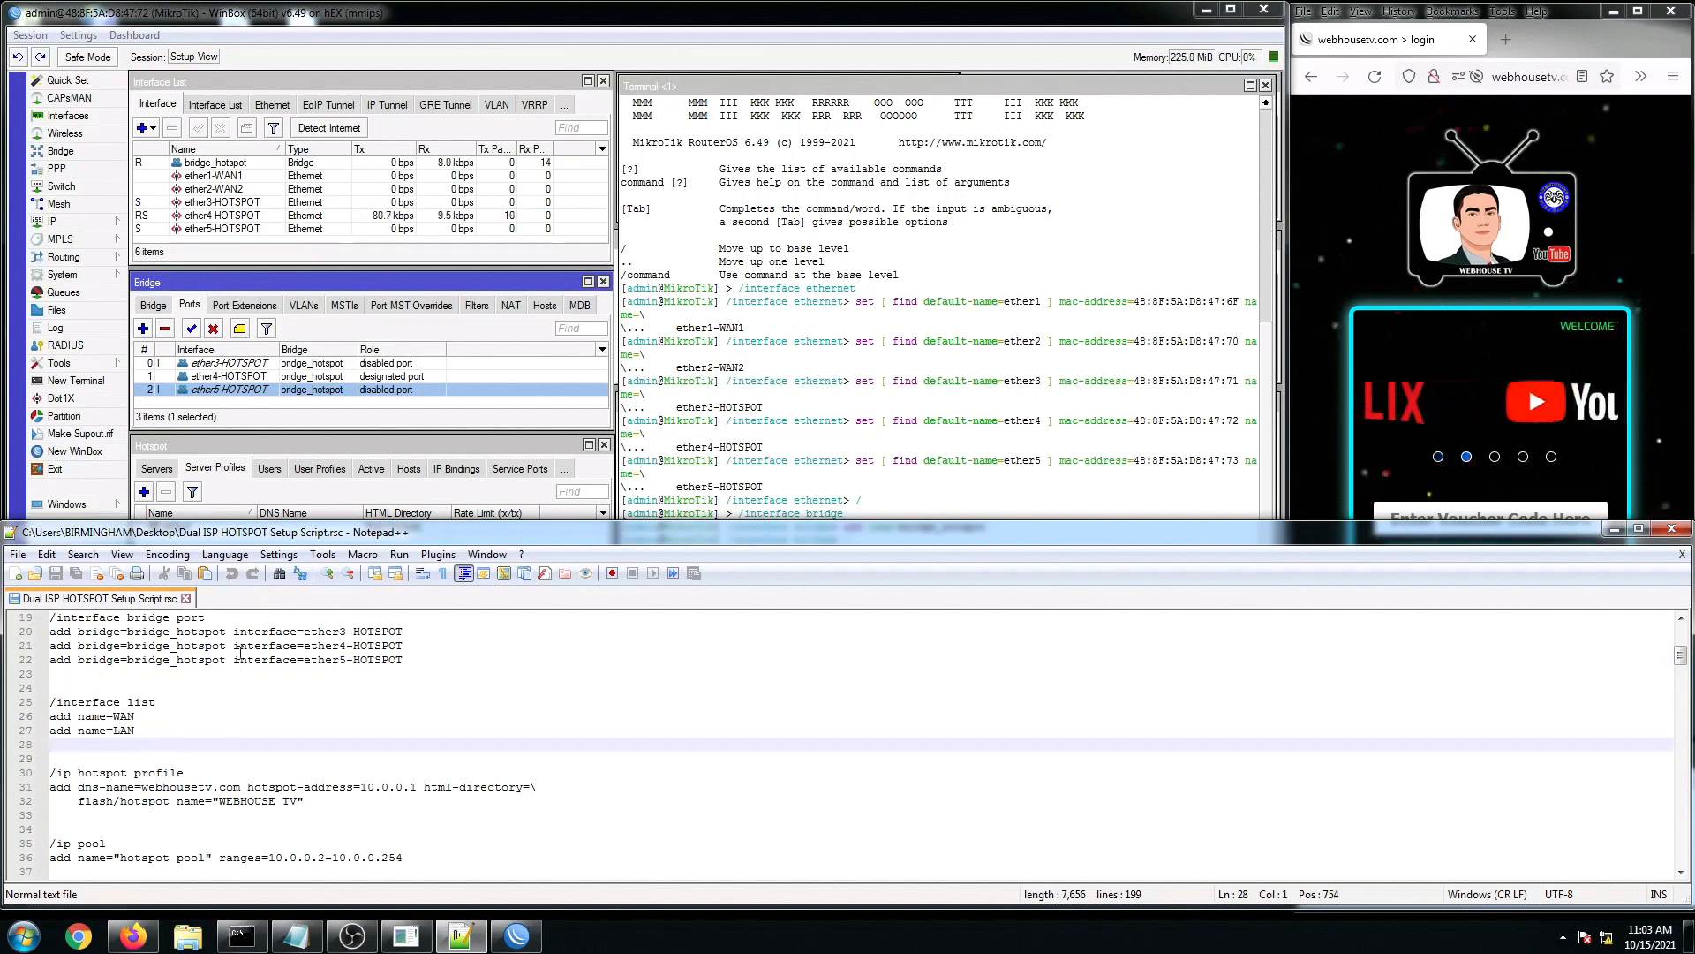
left_click(121, 730)
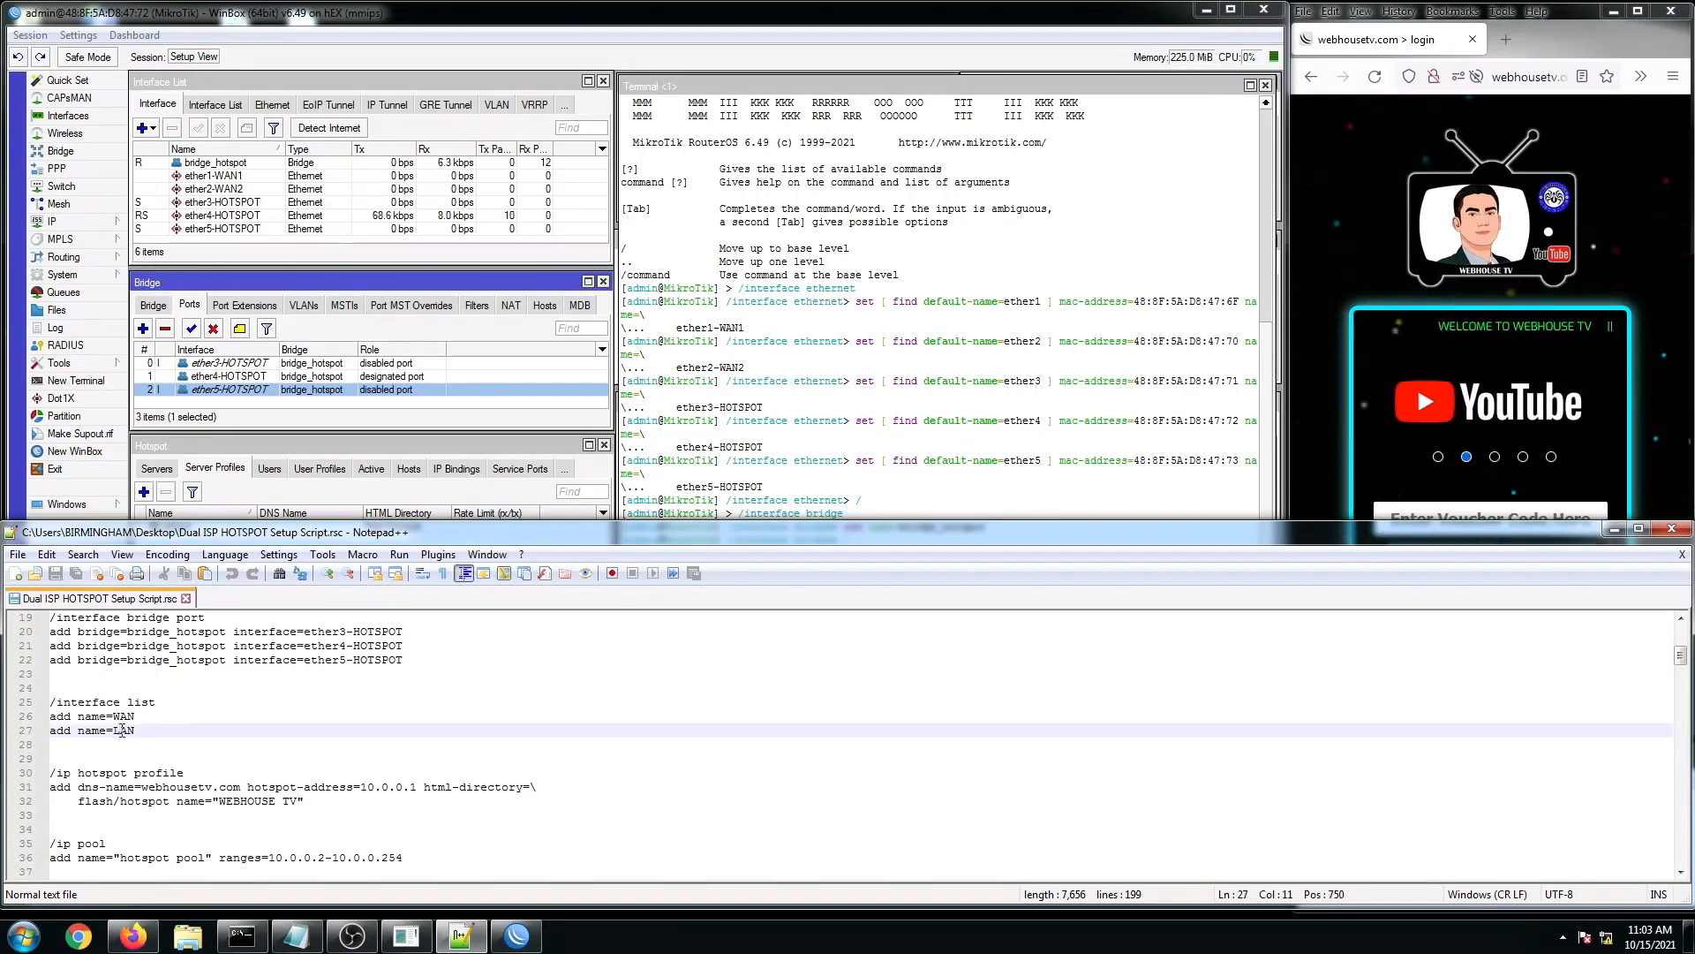
scroll(128, 732, "down", 1)
left_click(126, 730)
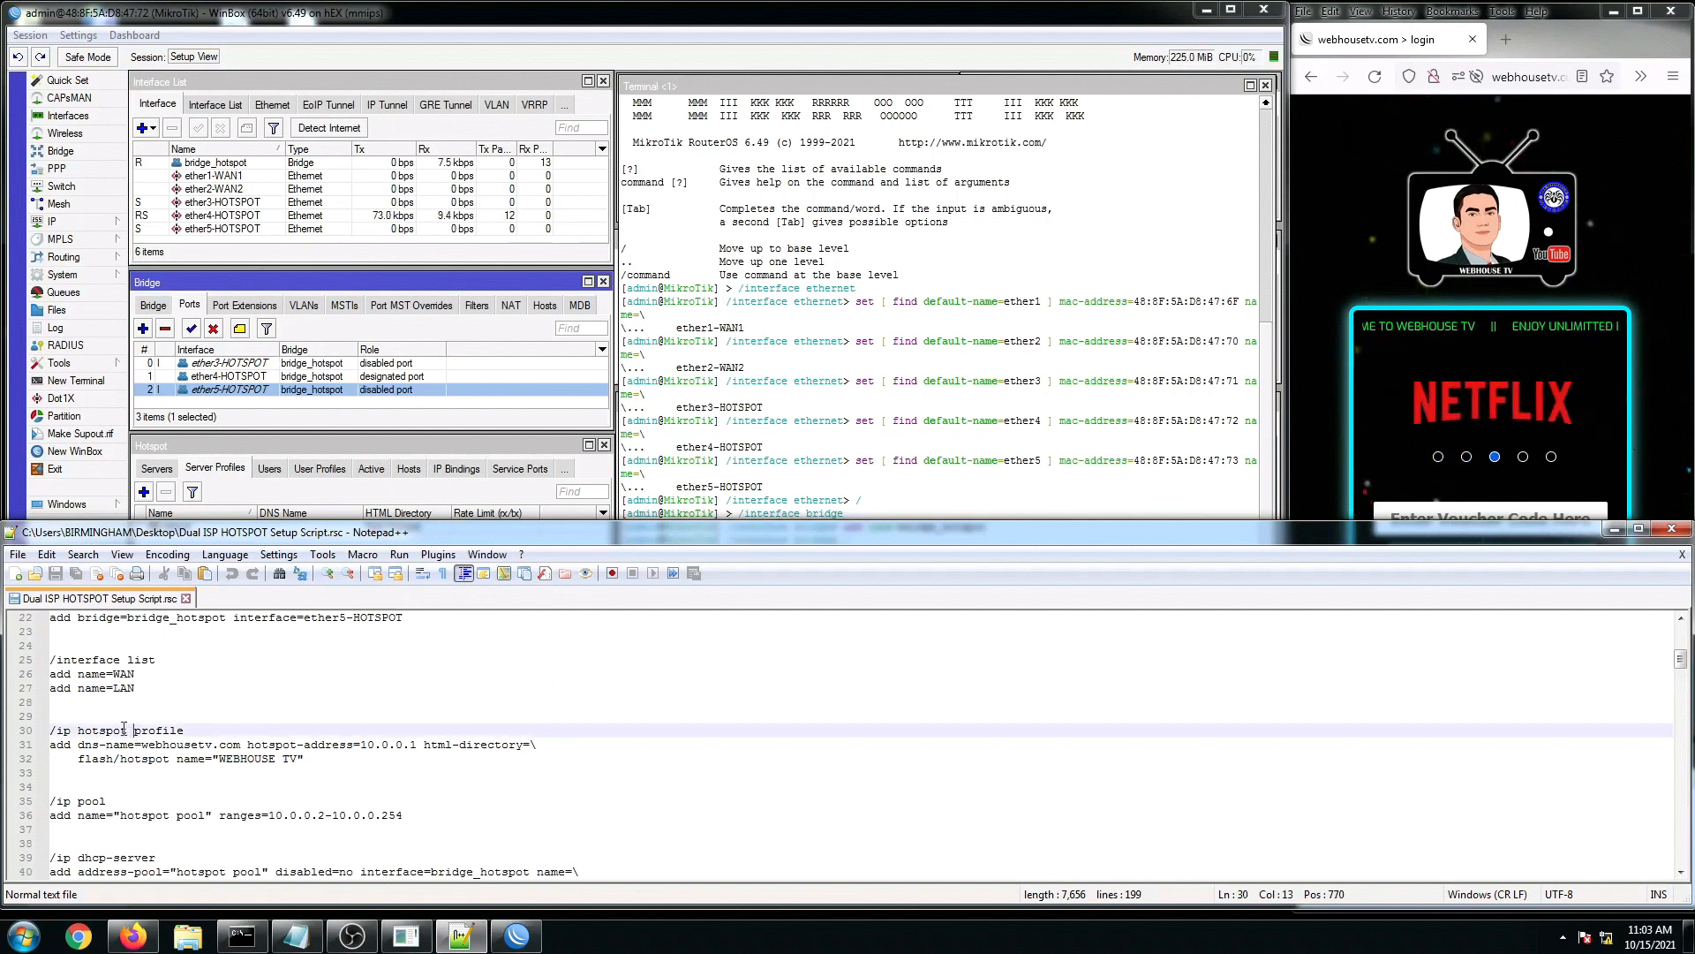
left_click(108, 744)
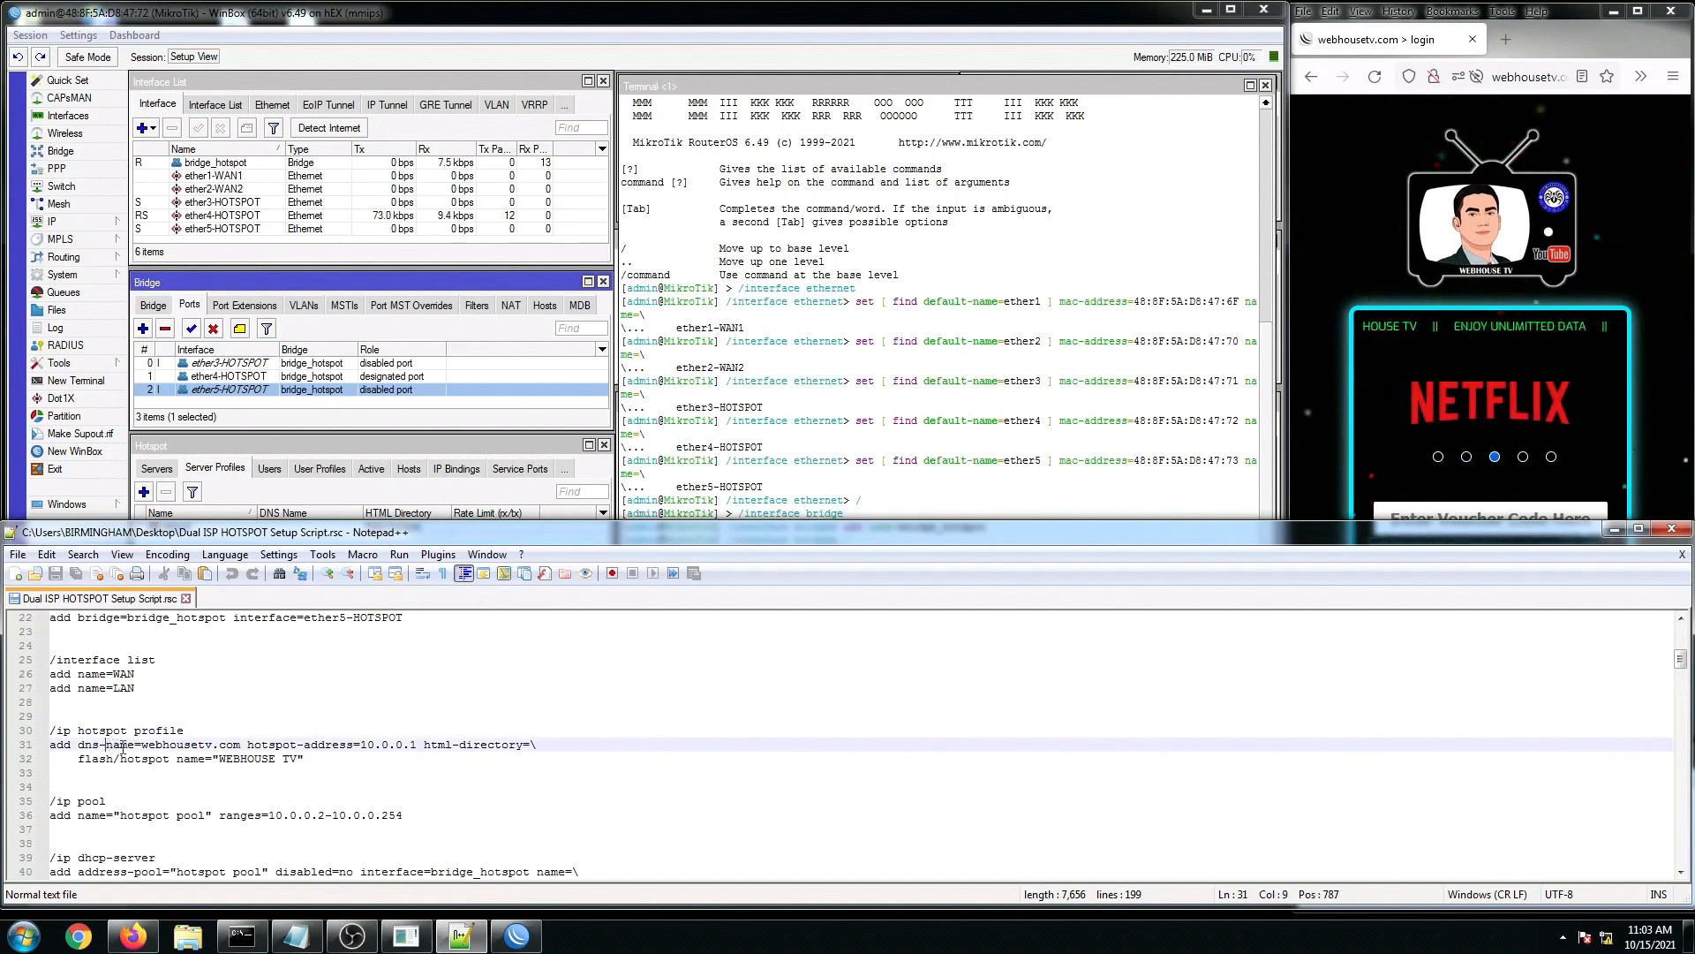
left_click(185, 770)
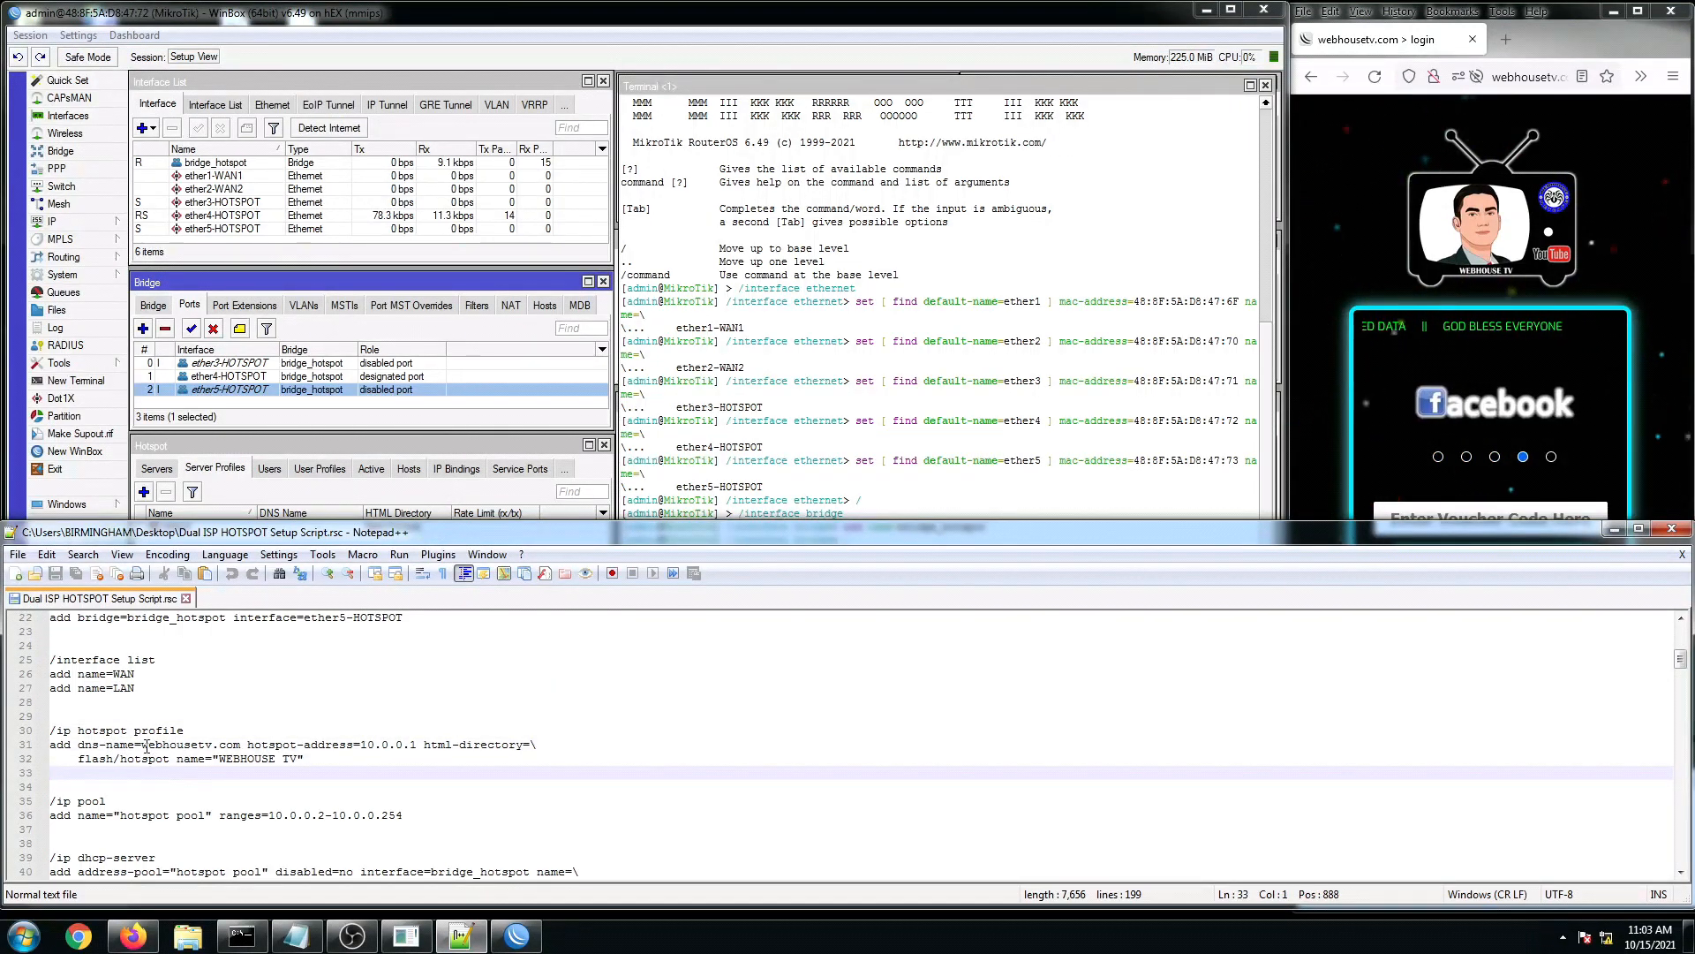
left_click_drag(147, 745, 242, 744)
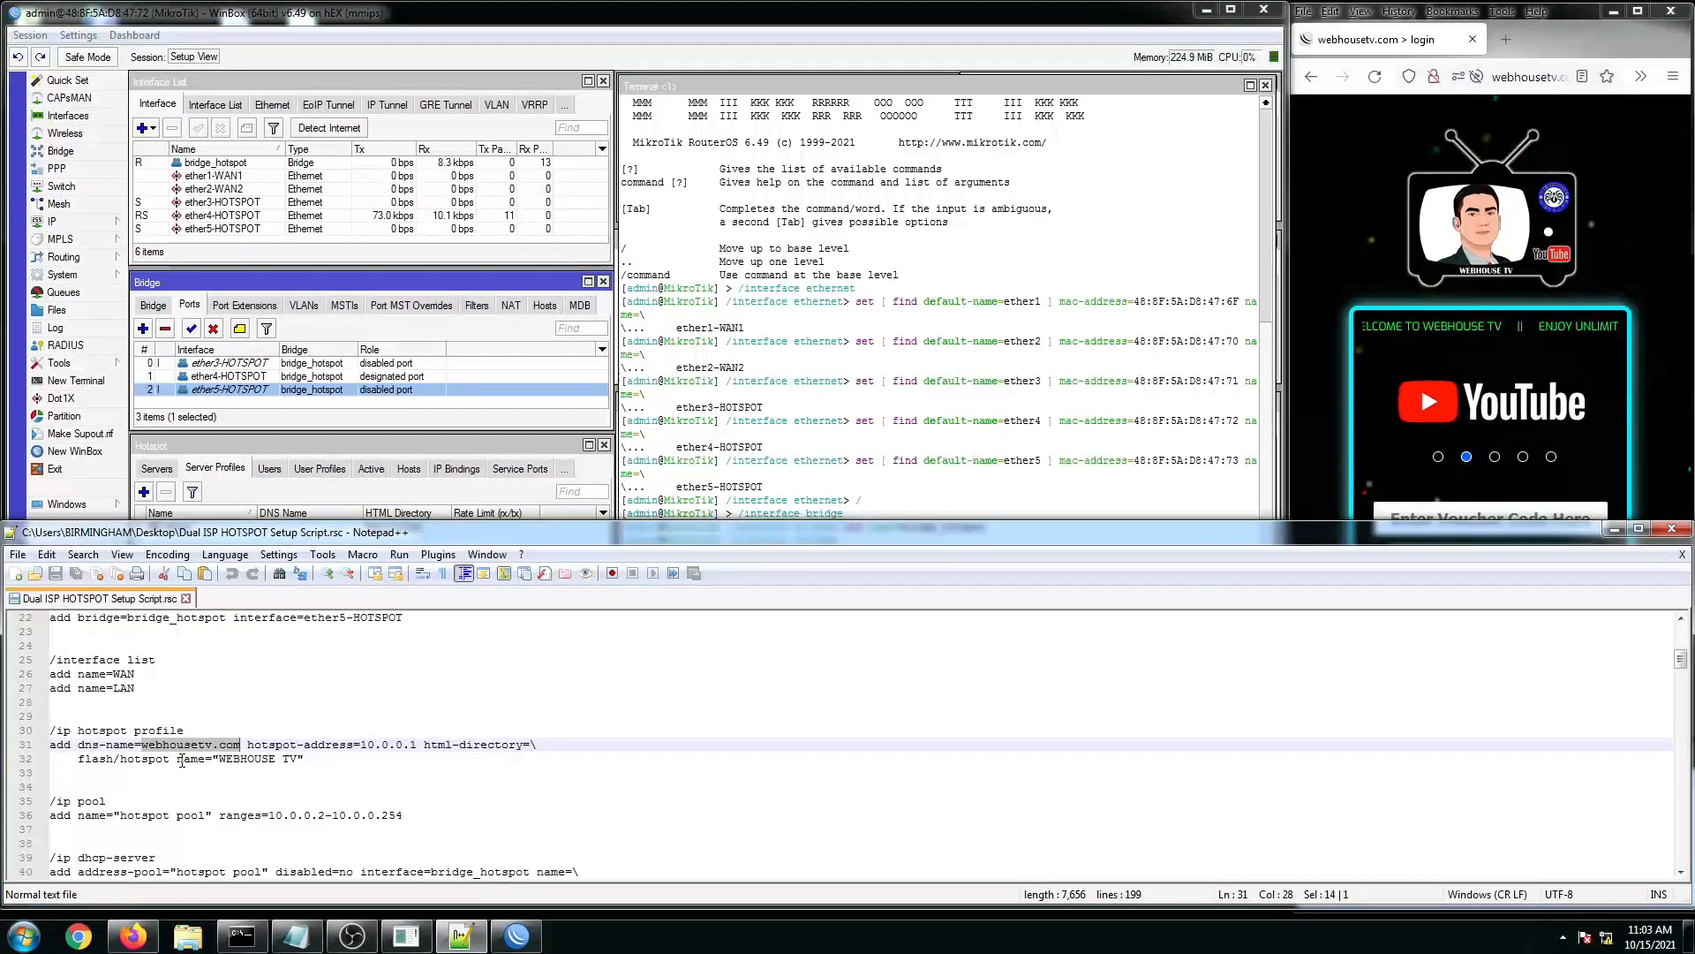
left_click(178, 760)
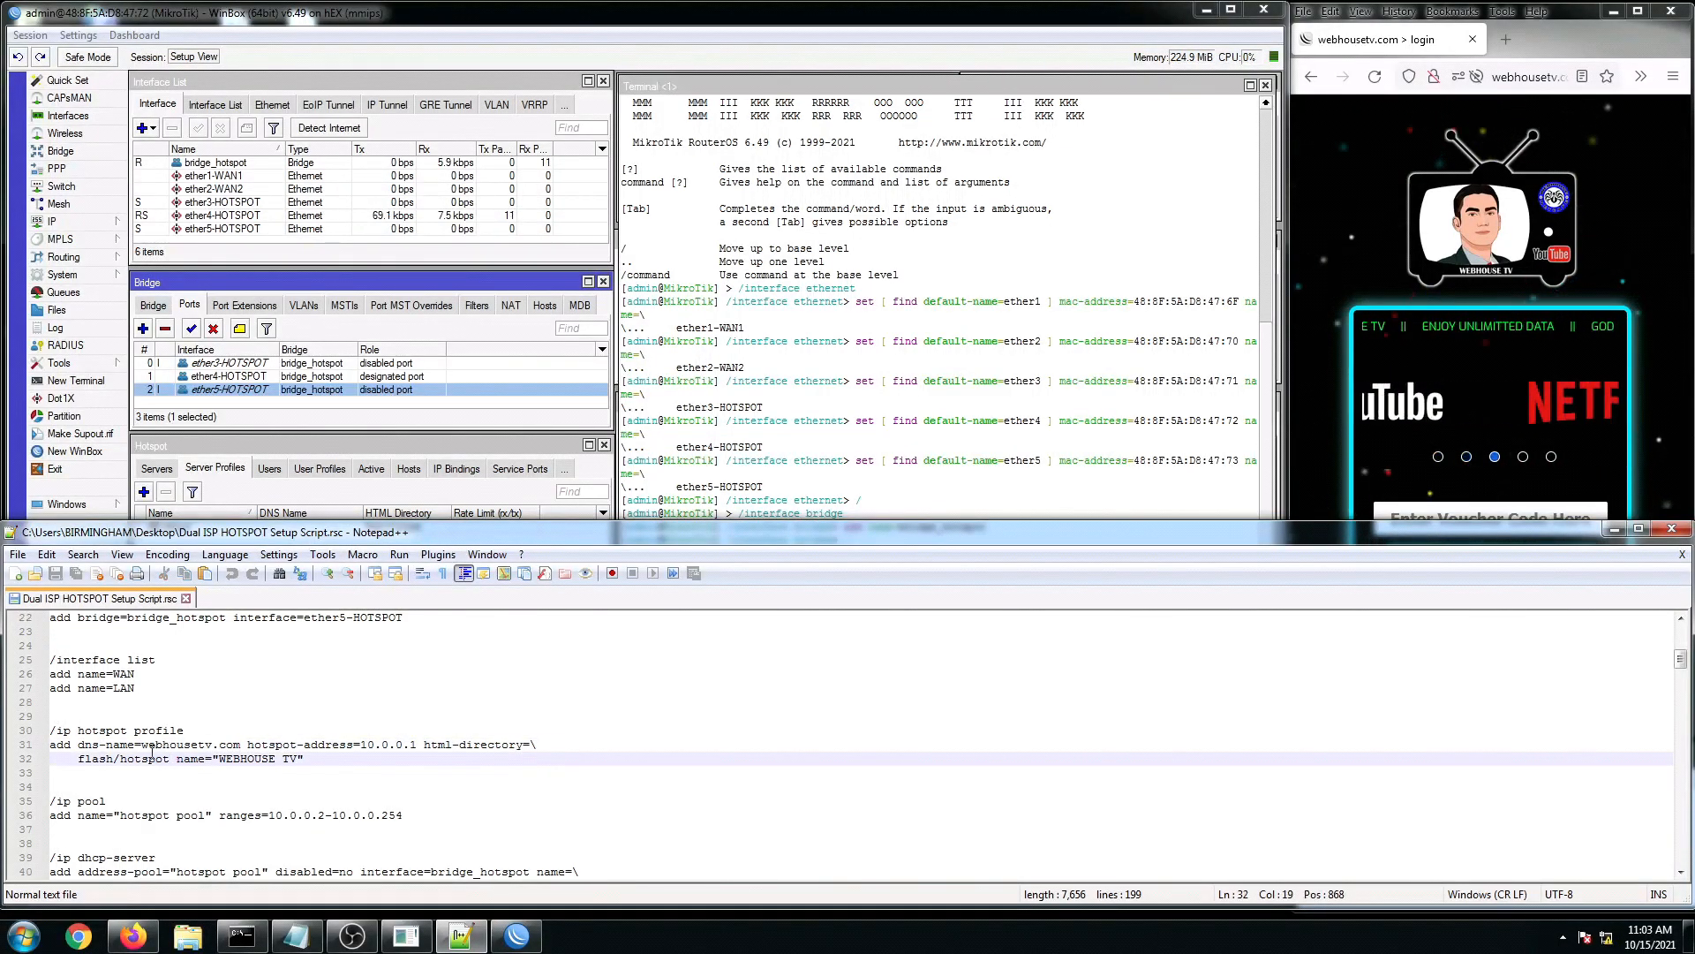
left_click_drag(152, 749, 229, 746)
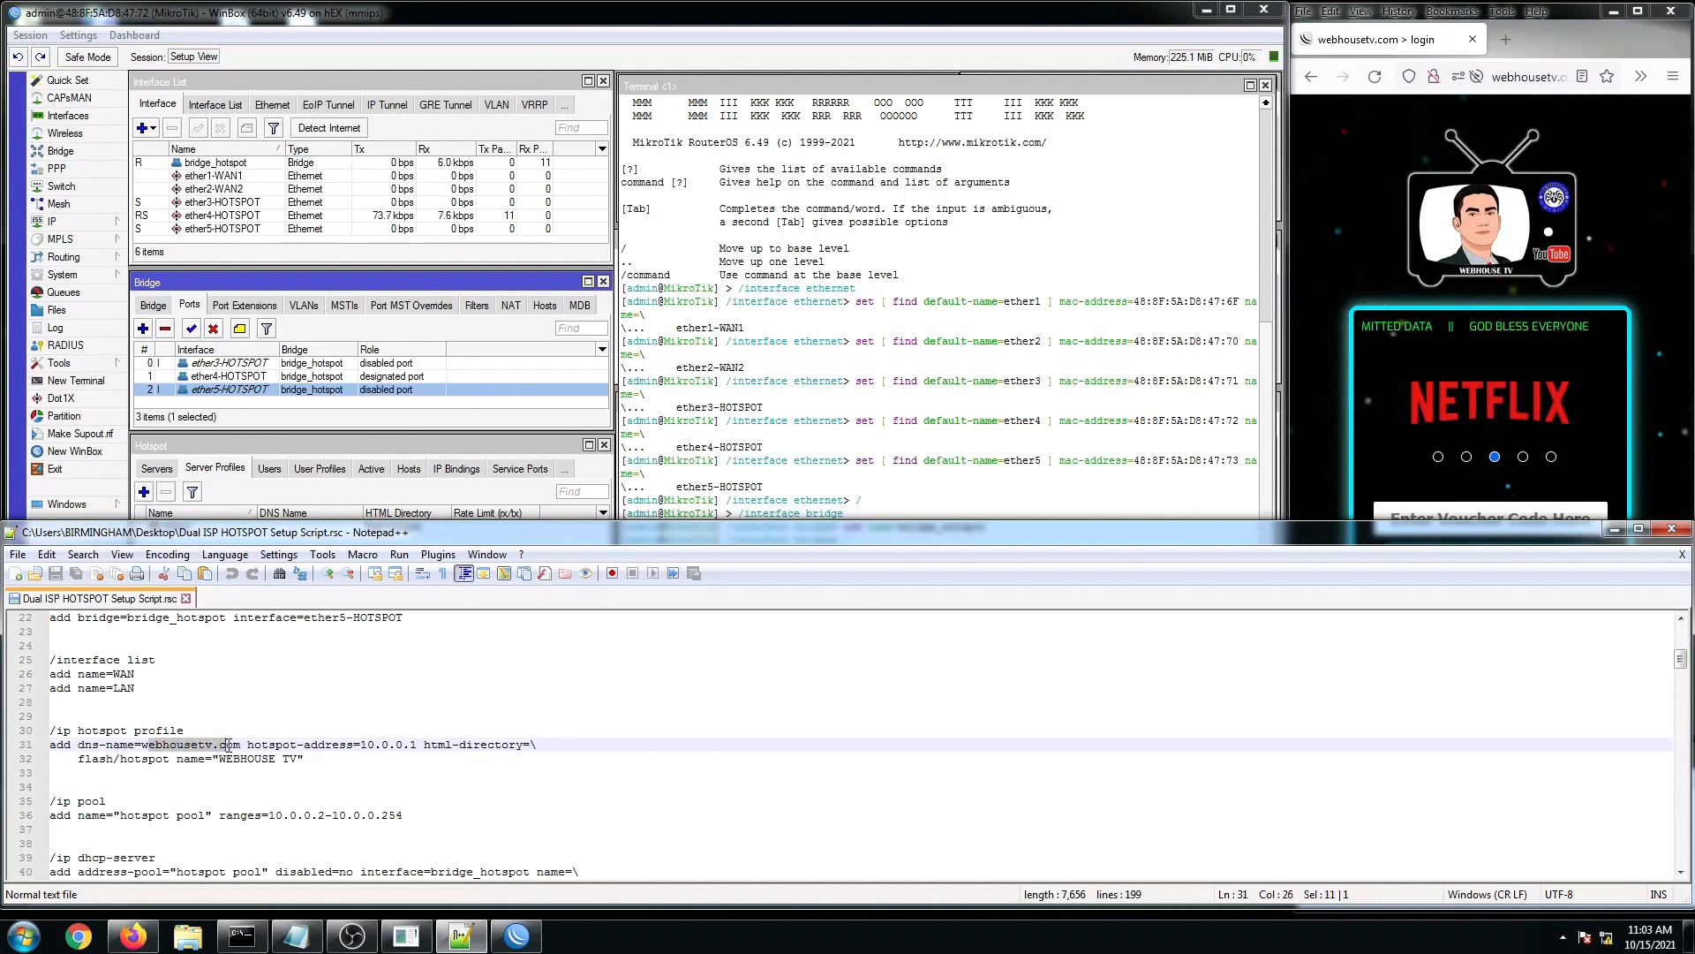
left_click(309, 784)
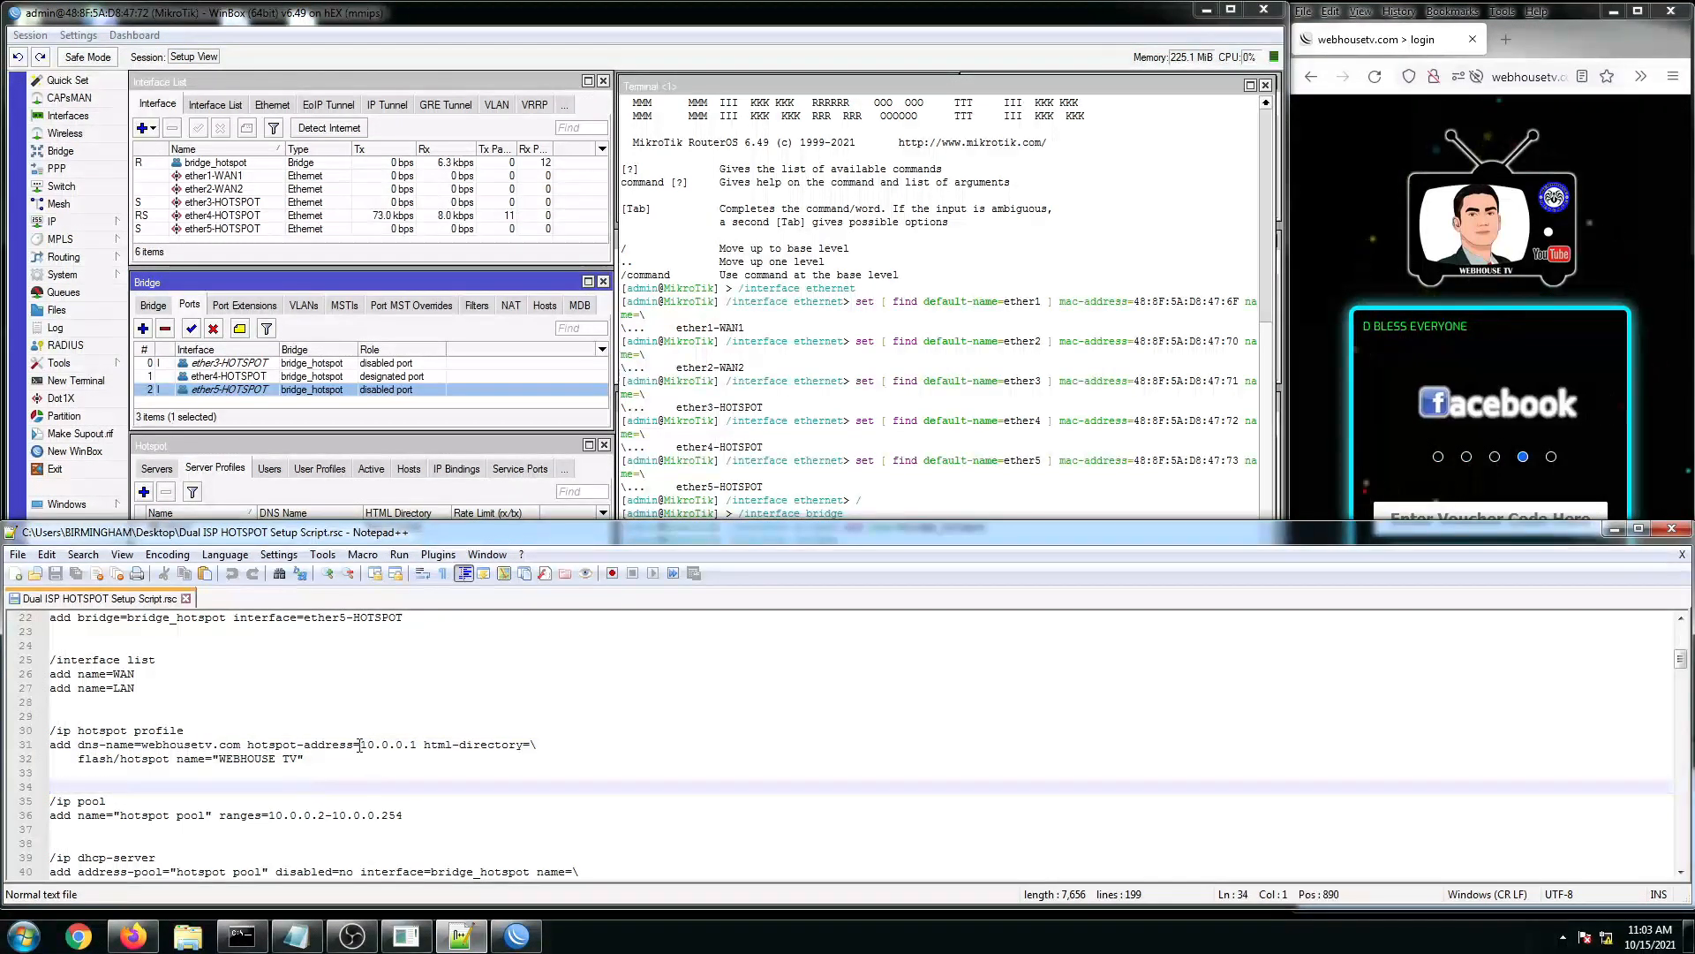
left_click_drag(359, 747, 417, 746)
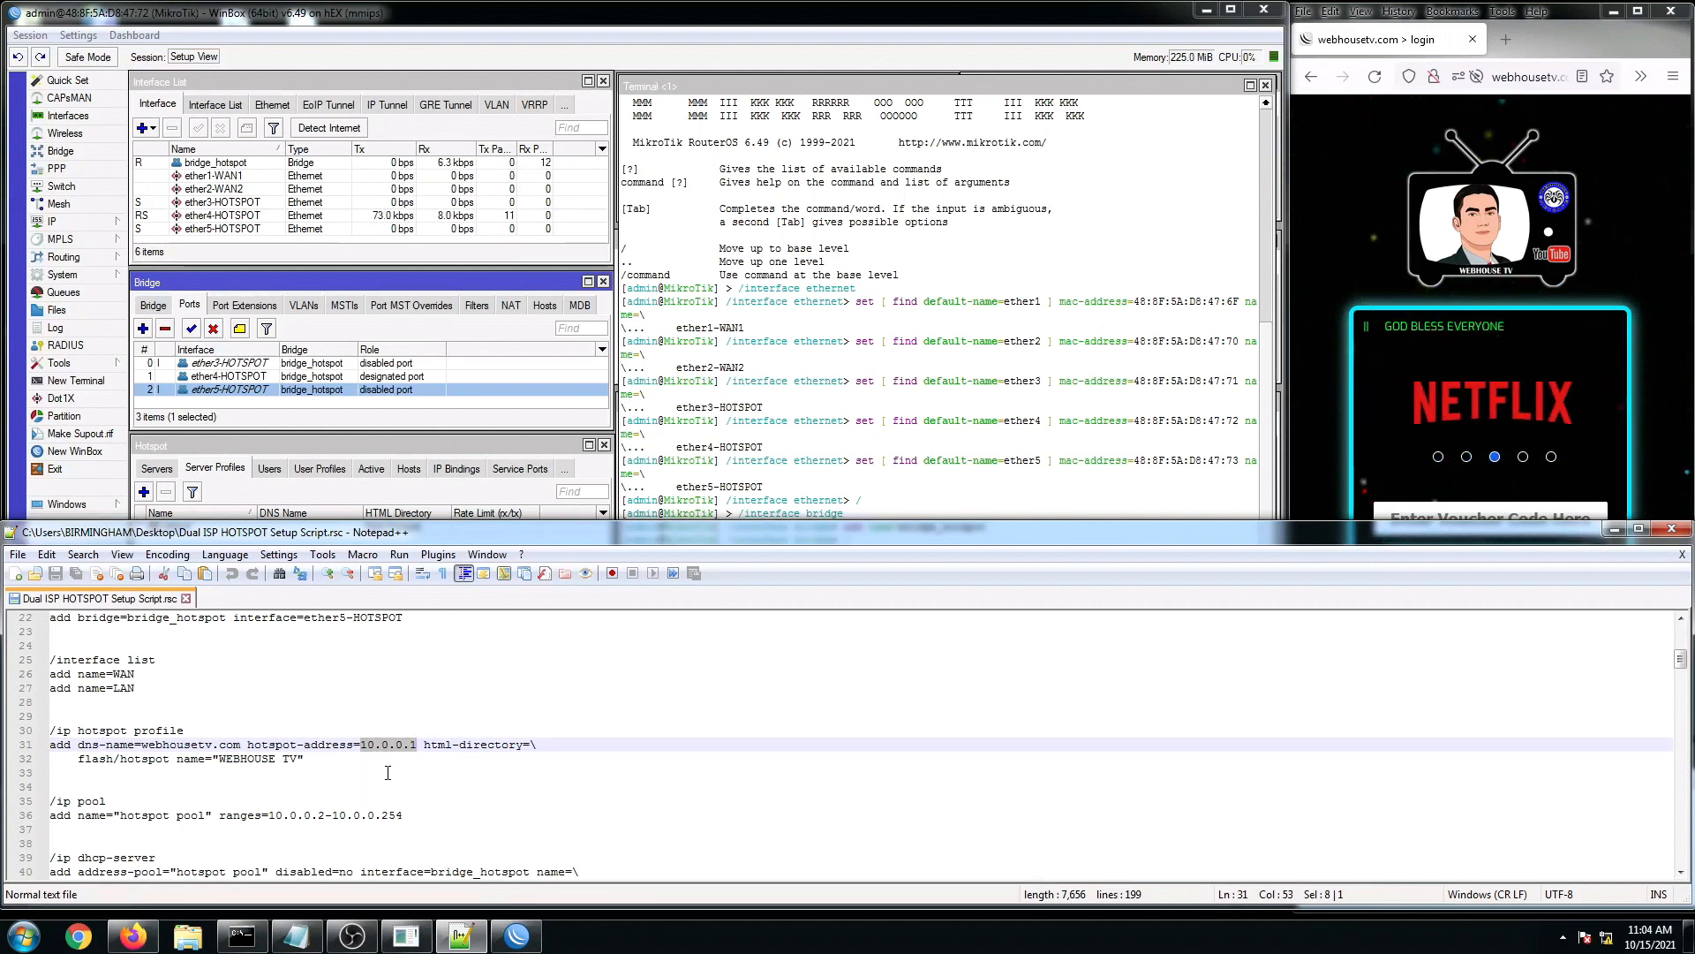
left_click(388, 772)
left_click_drag(361, 745, 412, 744)
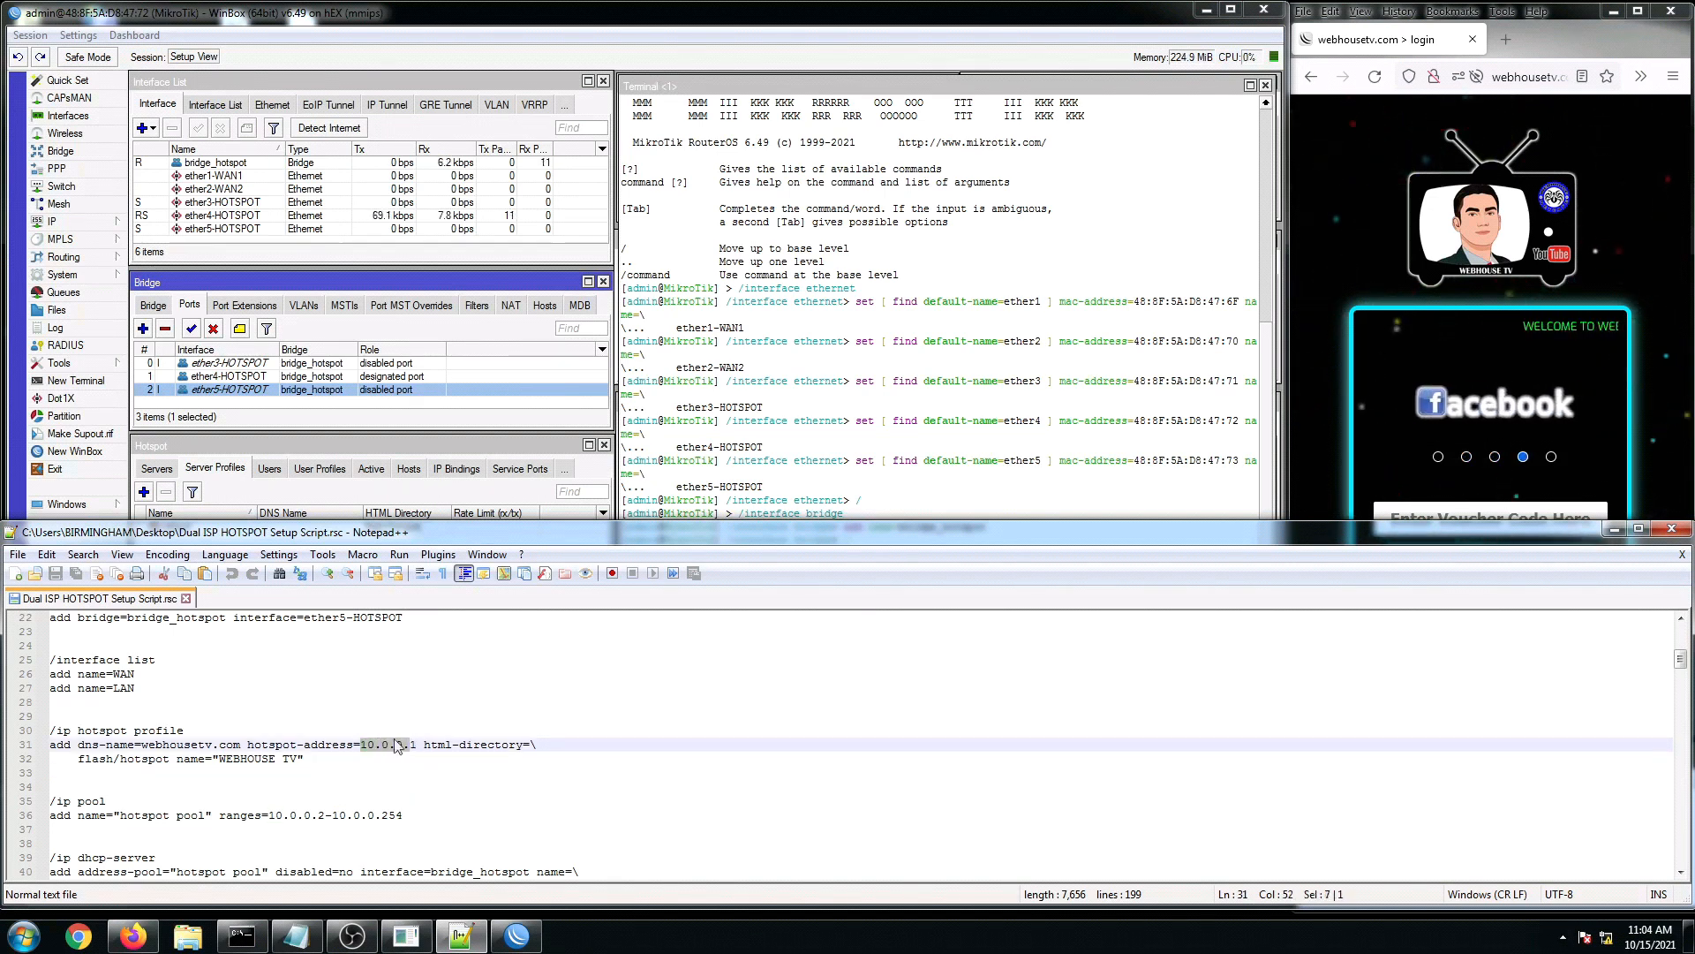
left_click(403, 759)
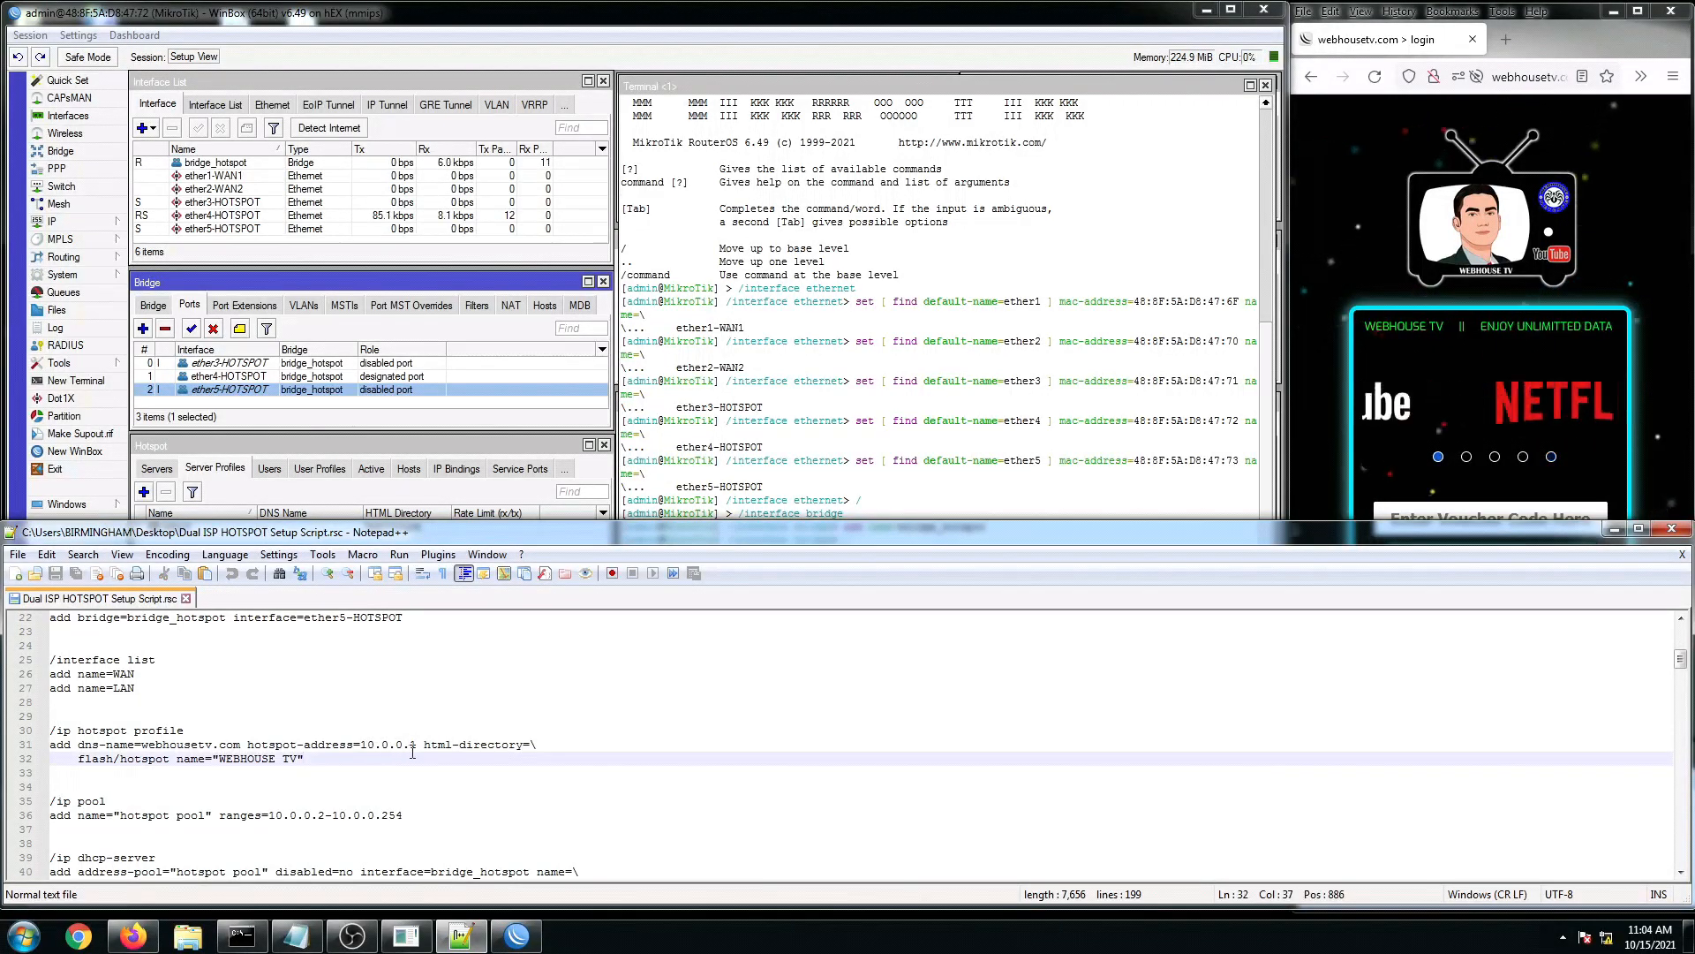
left_click(261, 760)
scroll(240, 760, "down", 1)
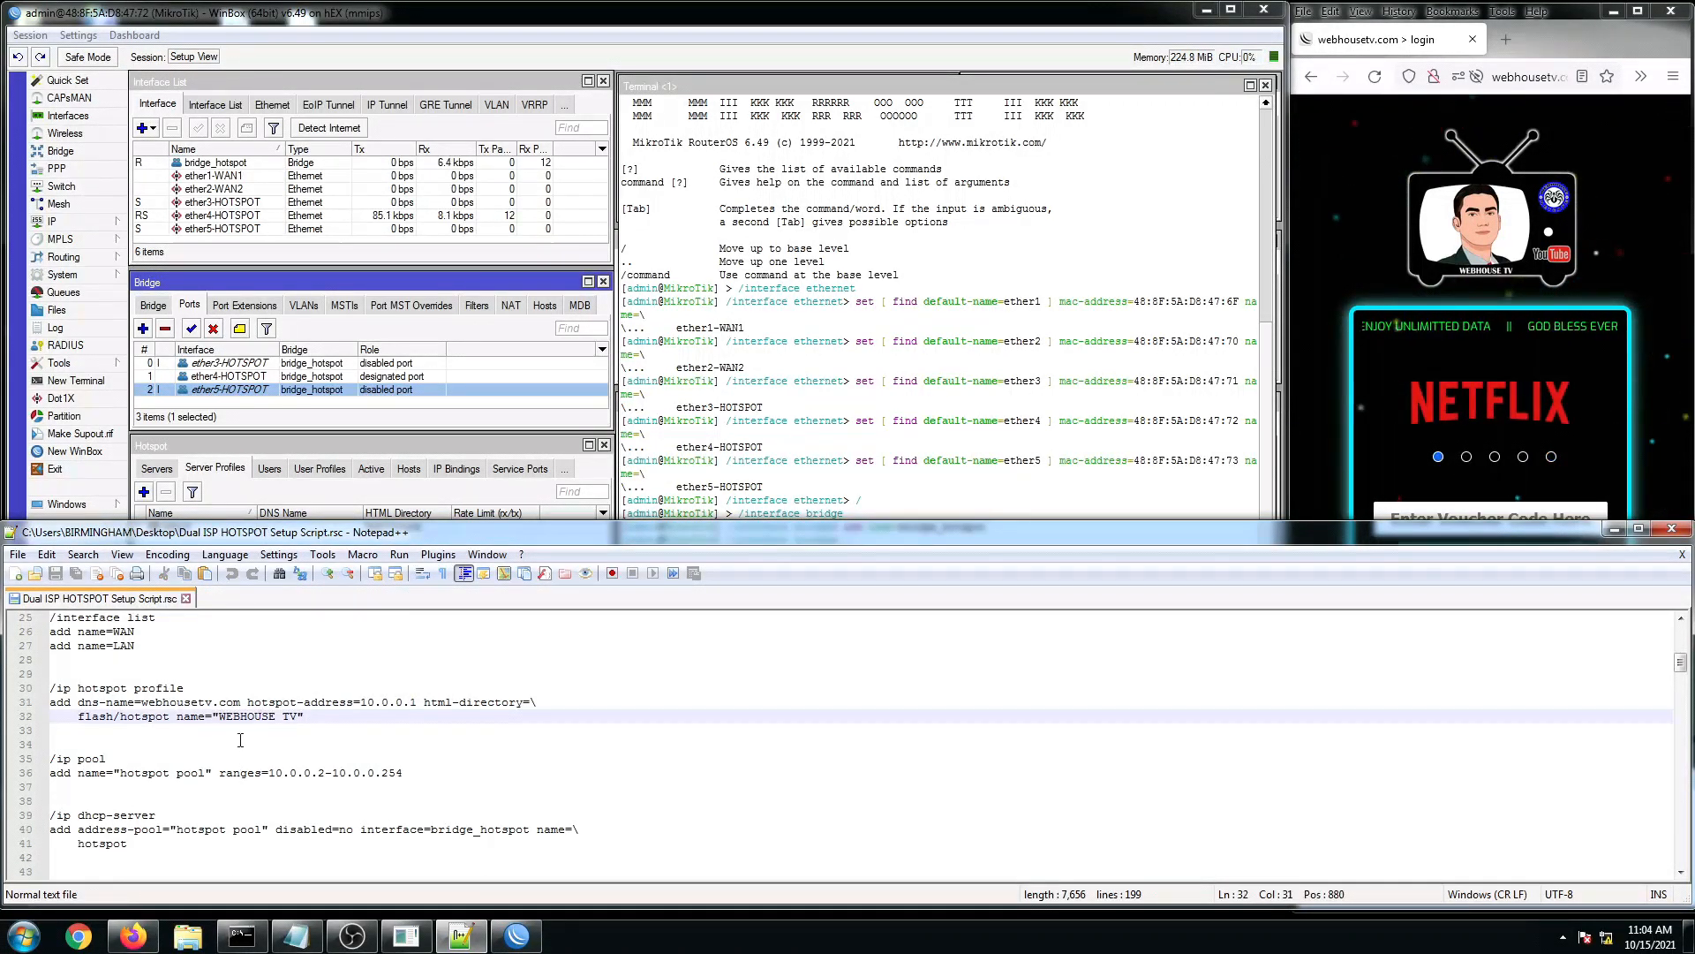
left_click_drag(219, 716, 288, 717)
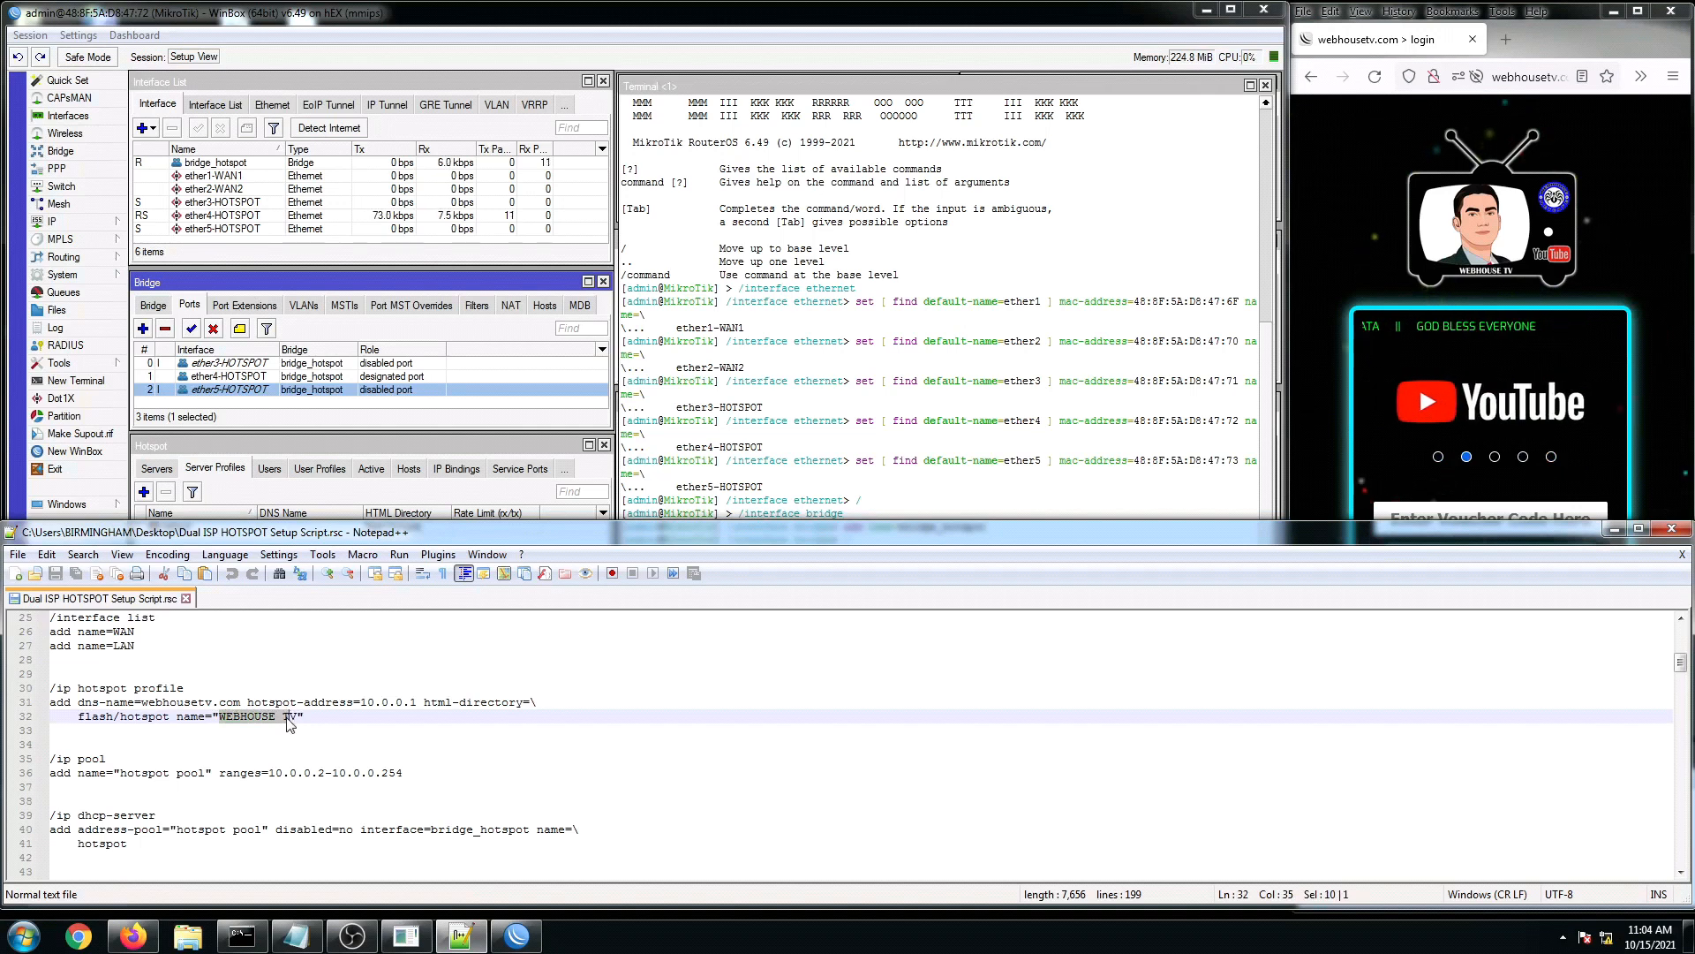
left_click(176, 773)
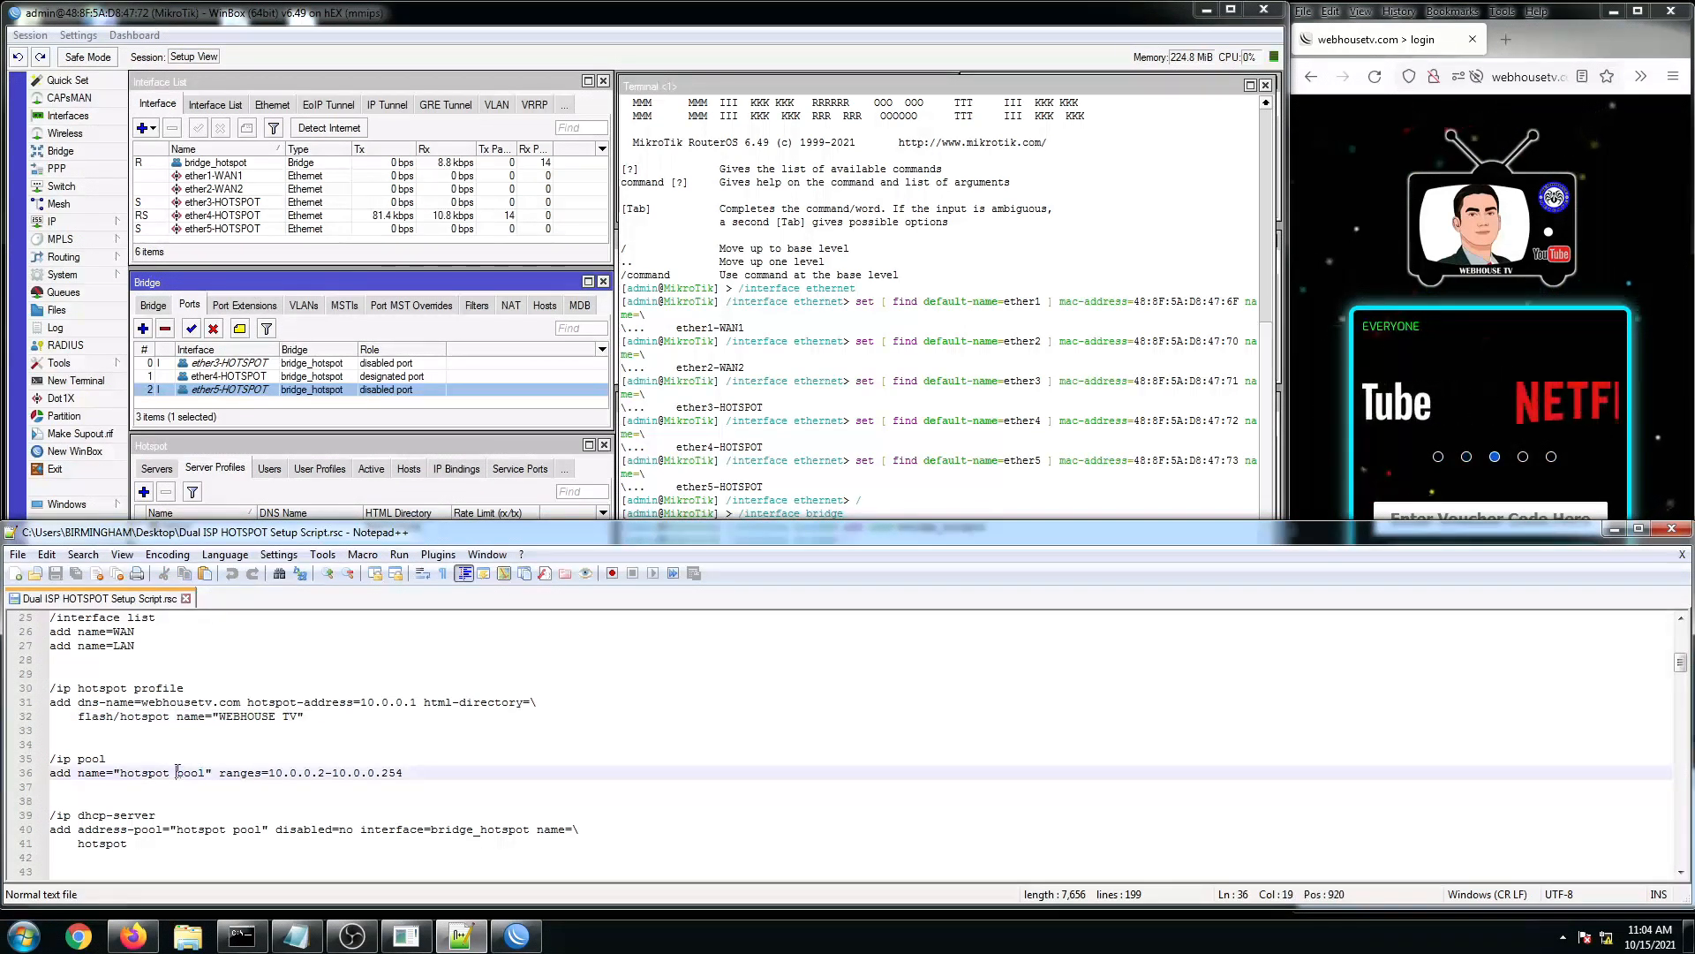
left_click(283, 783)
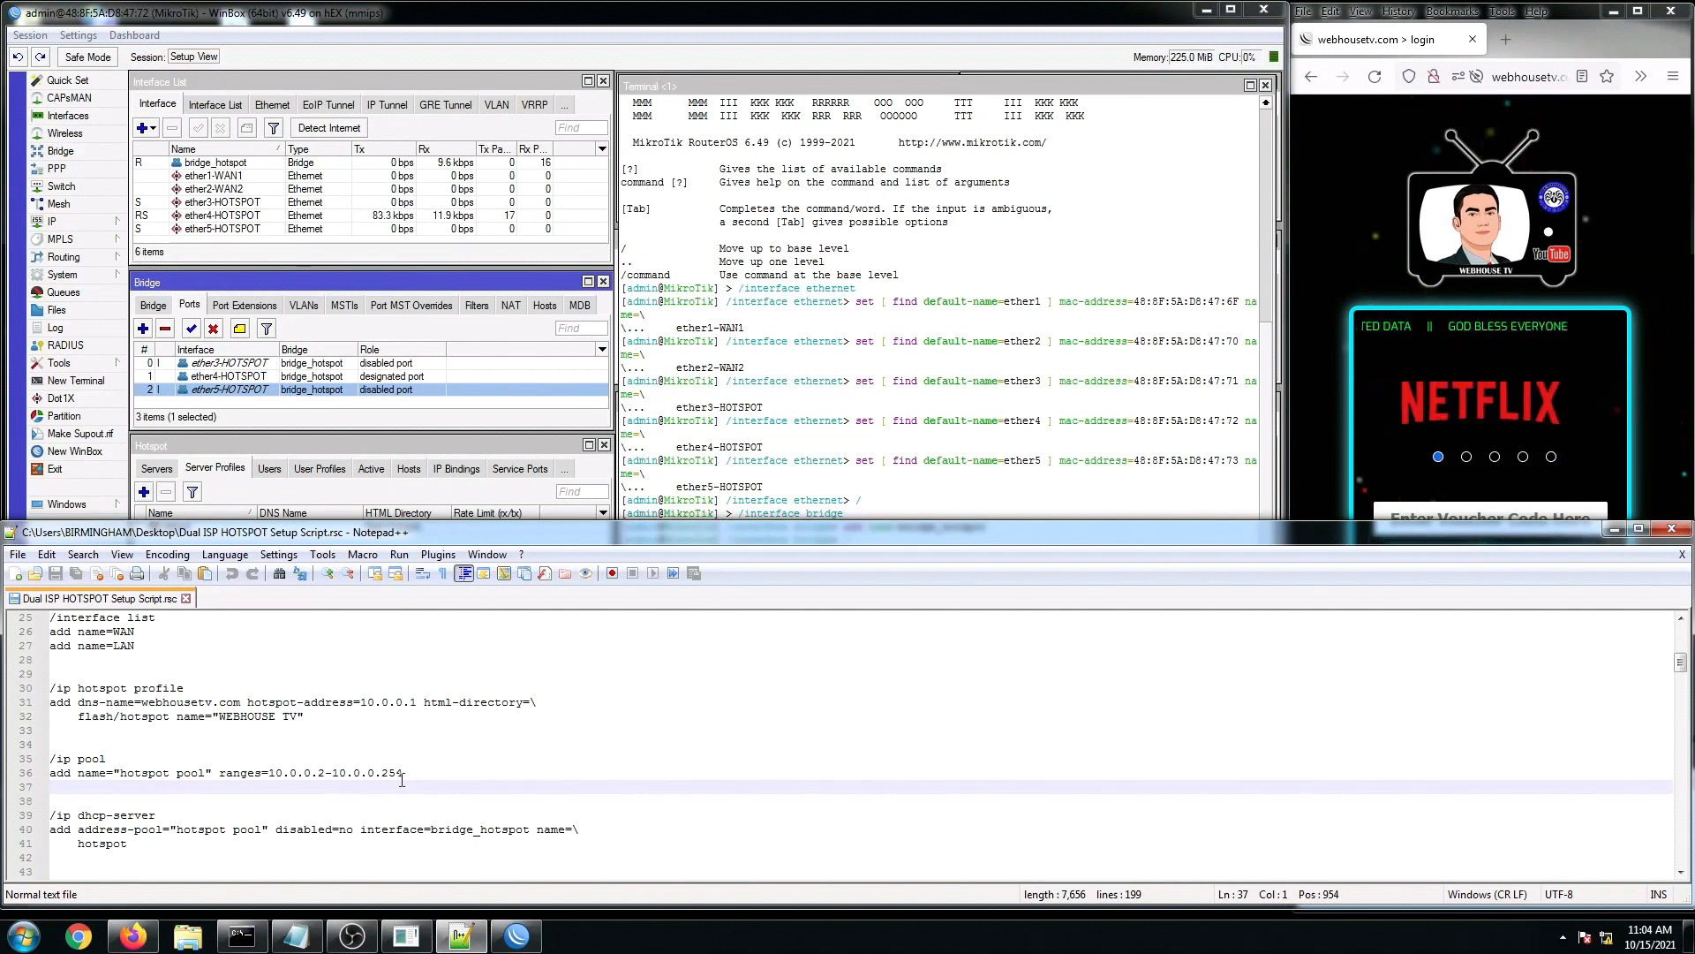
scroll(295, 769, "down", 1)
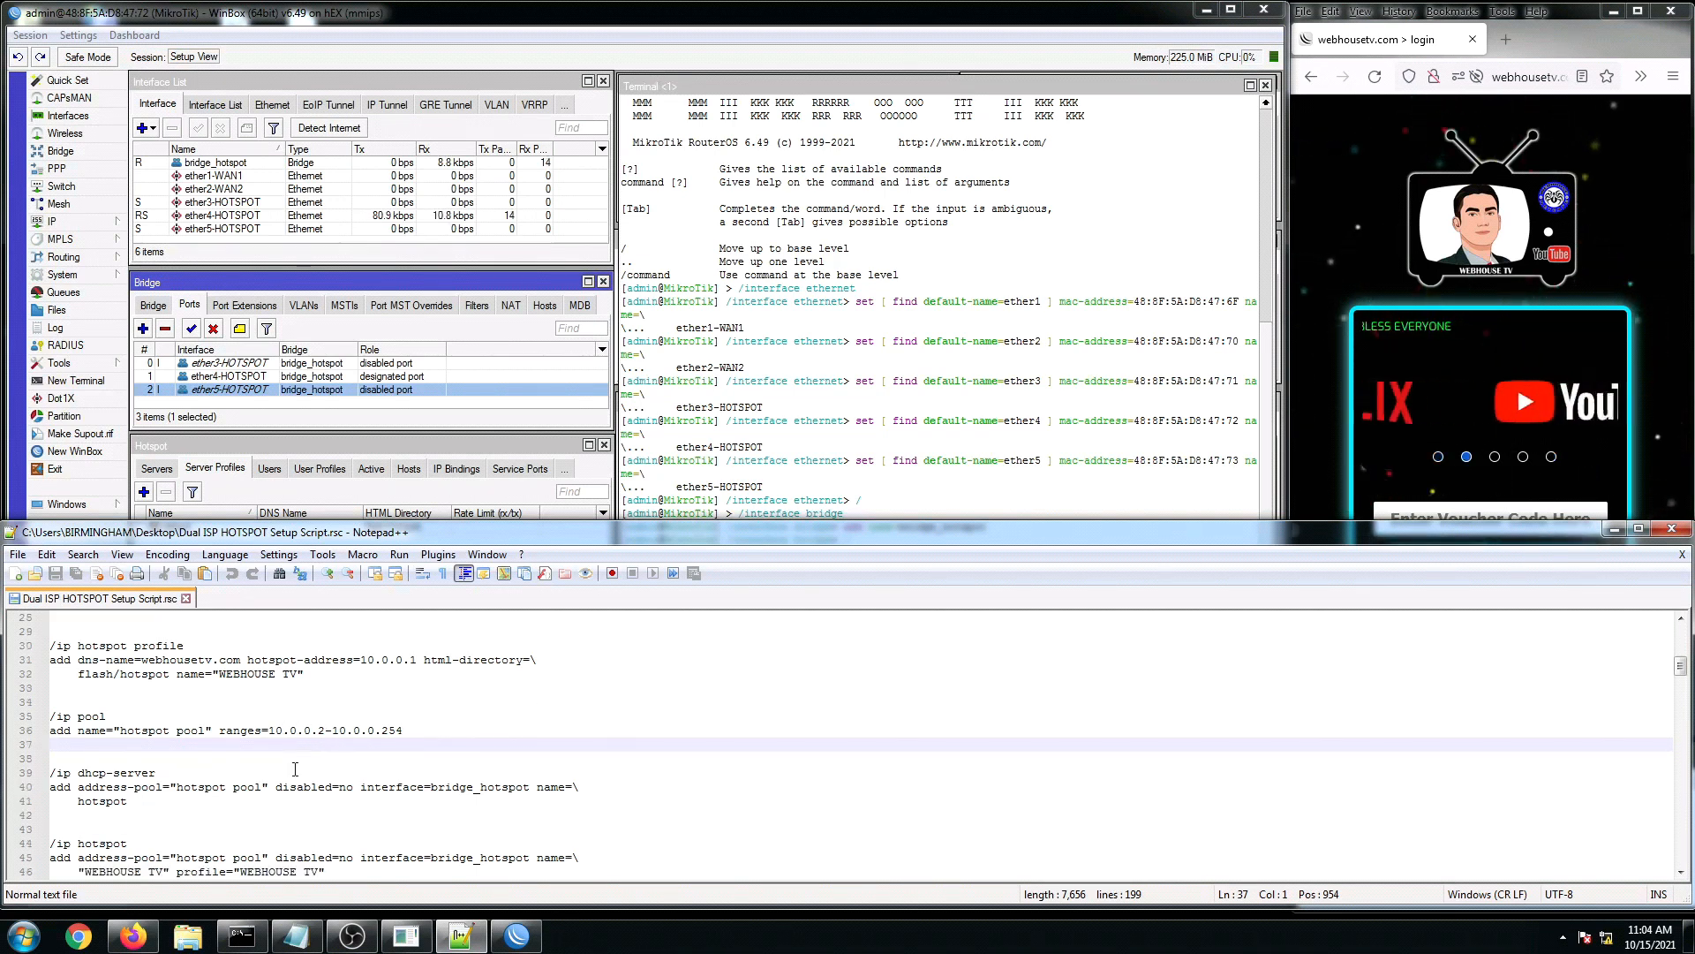
left_click(388, 787)
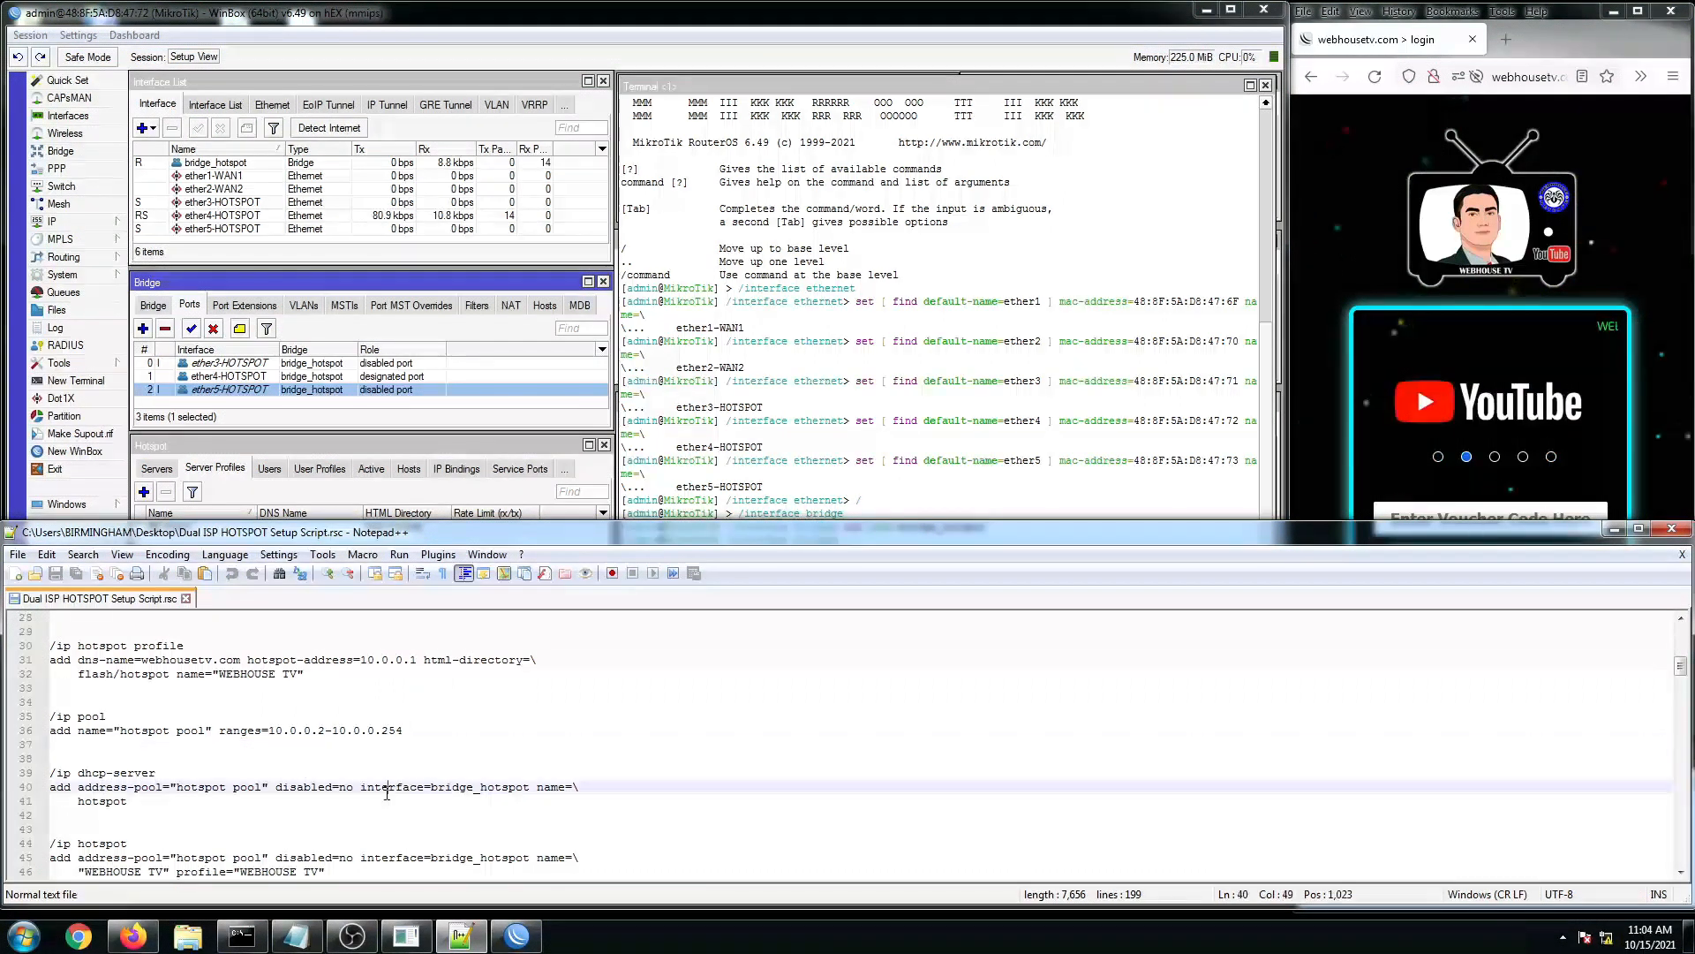
scroll(142, 813, "down", 1)
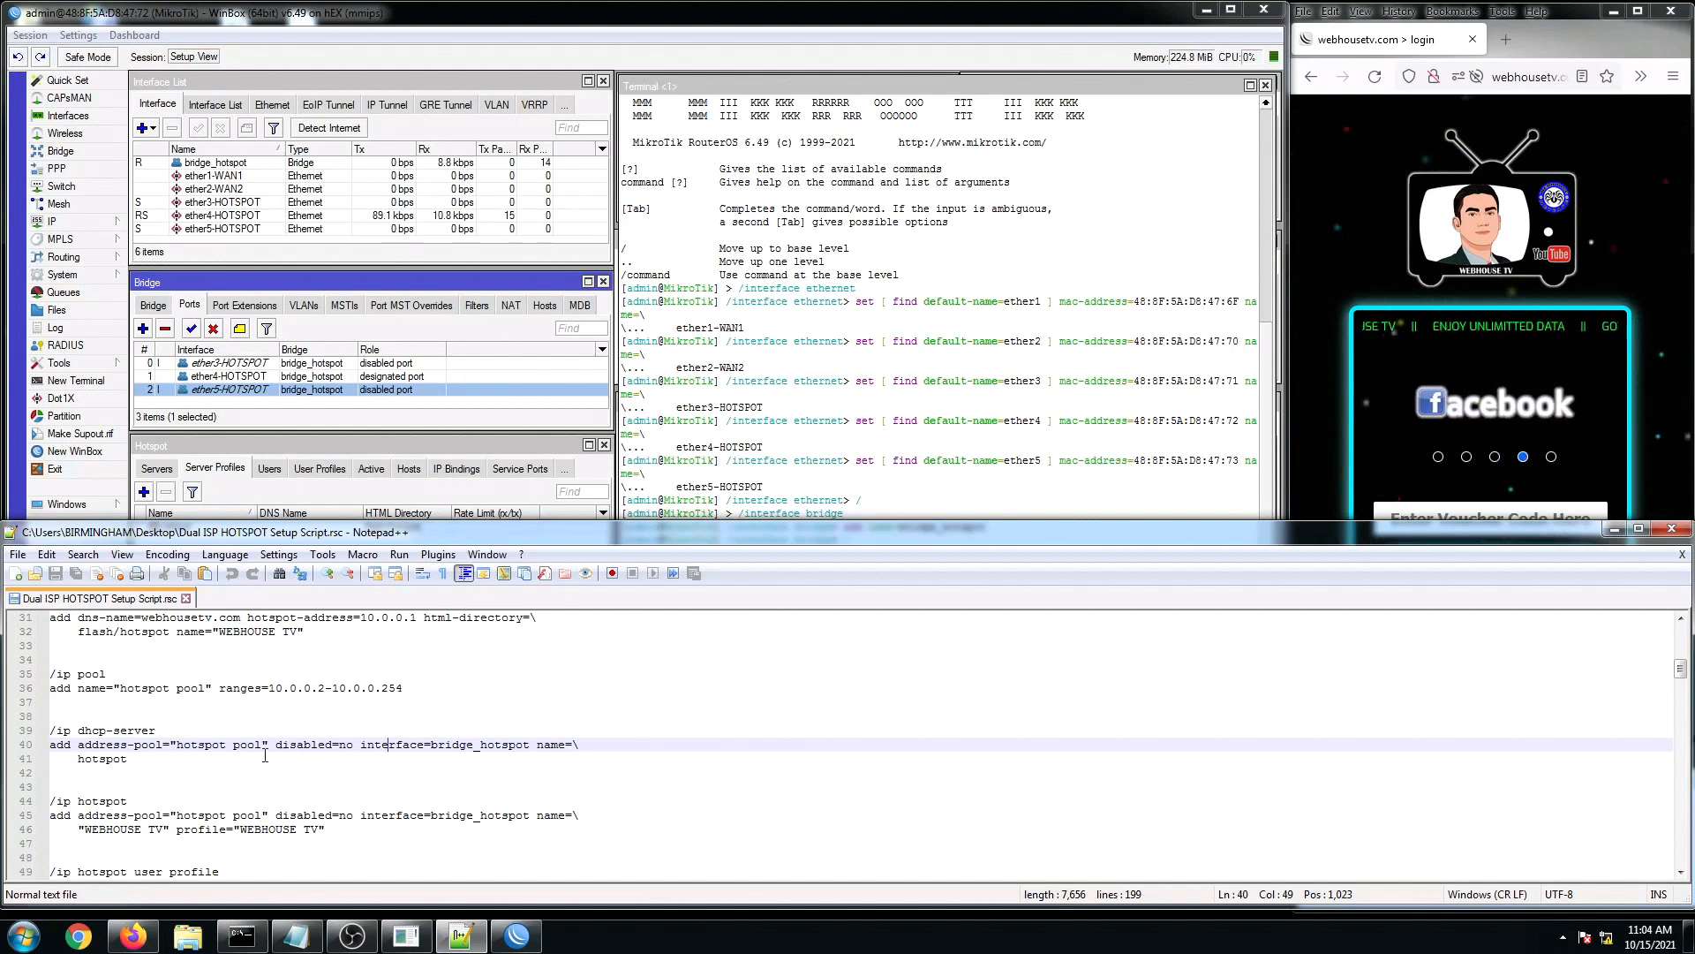
scroll(256, 756, "down", 1)
left_click(71, 703)
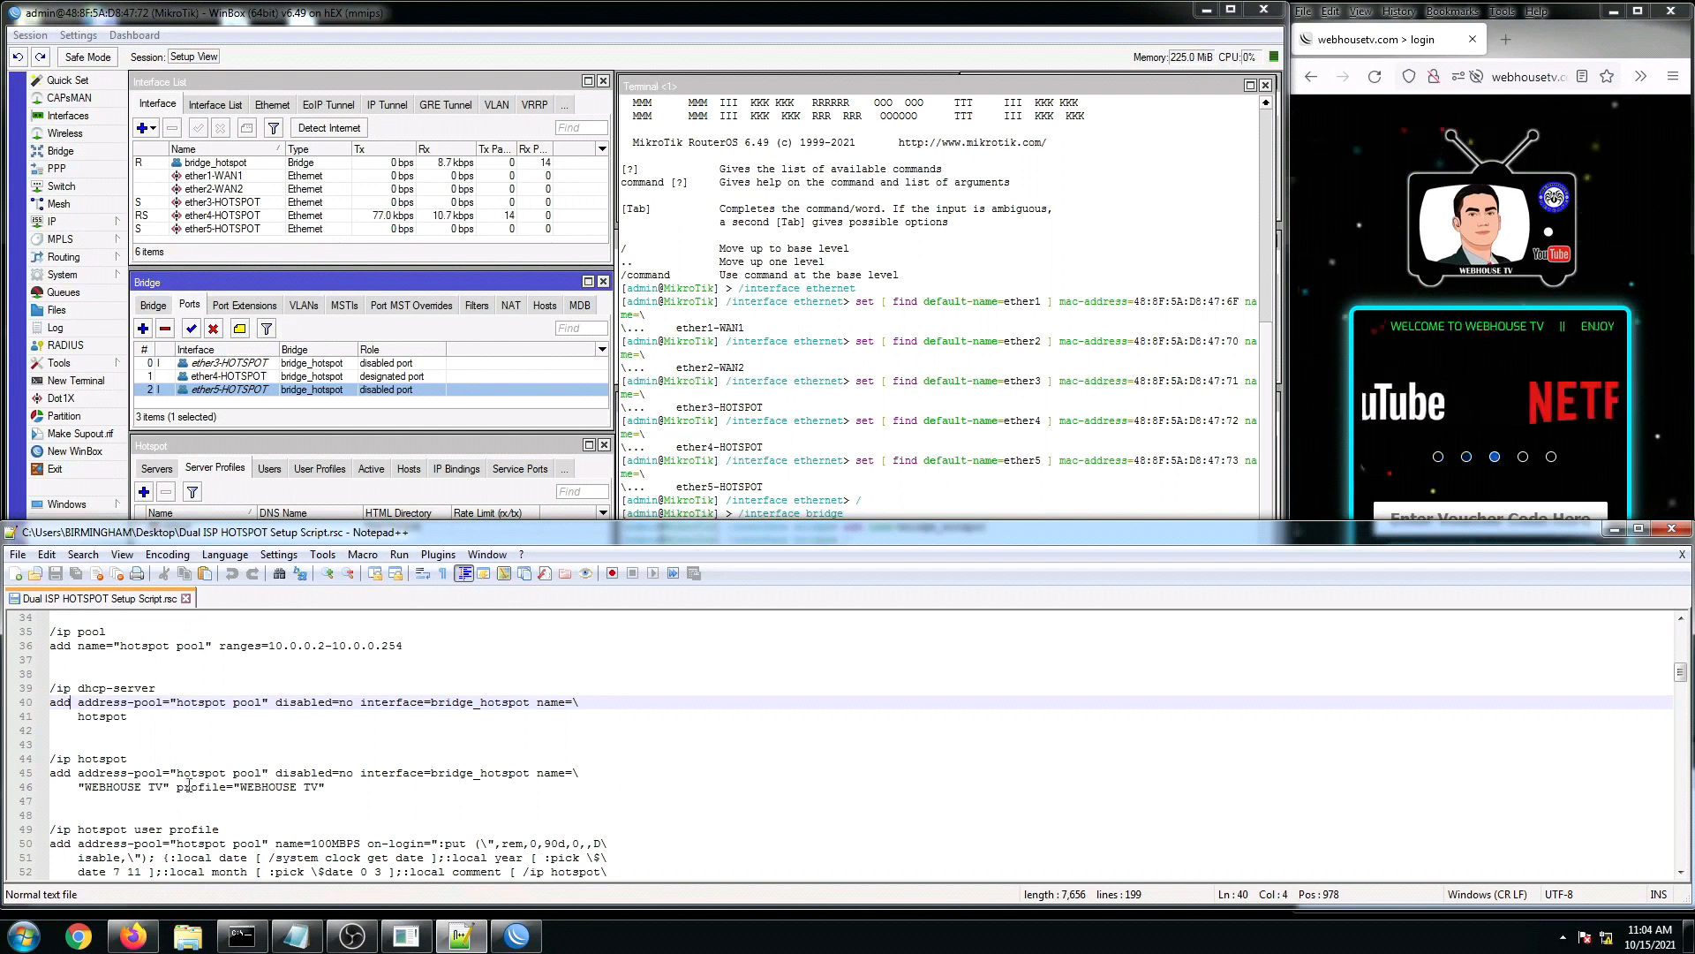
scroll(199, 778, "down", 1)
left_click(136, 758)
scroll(135, 760, "down", 1)
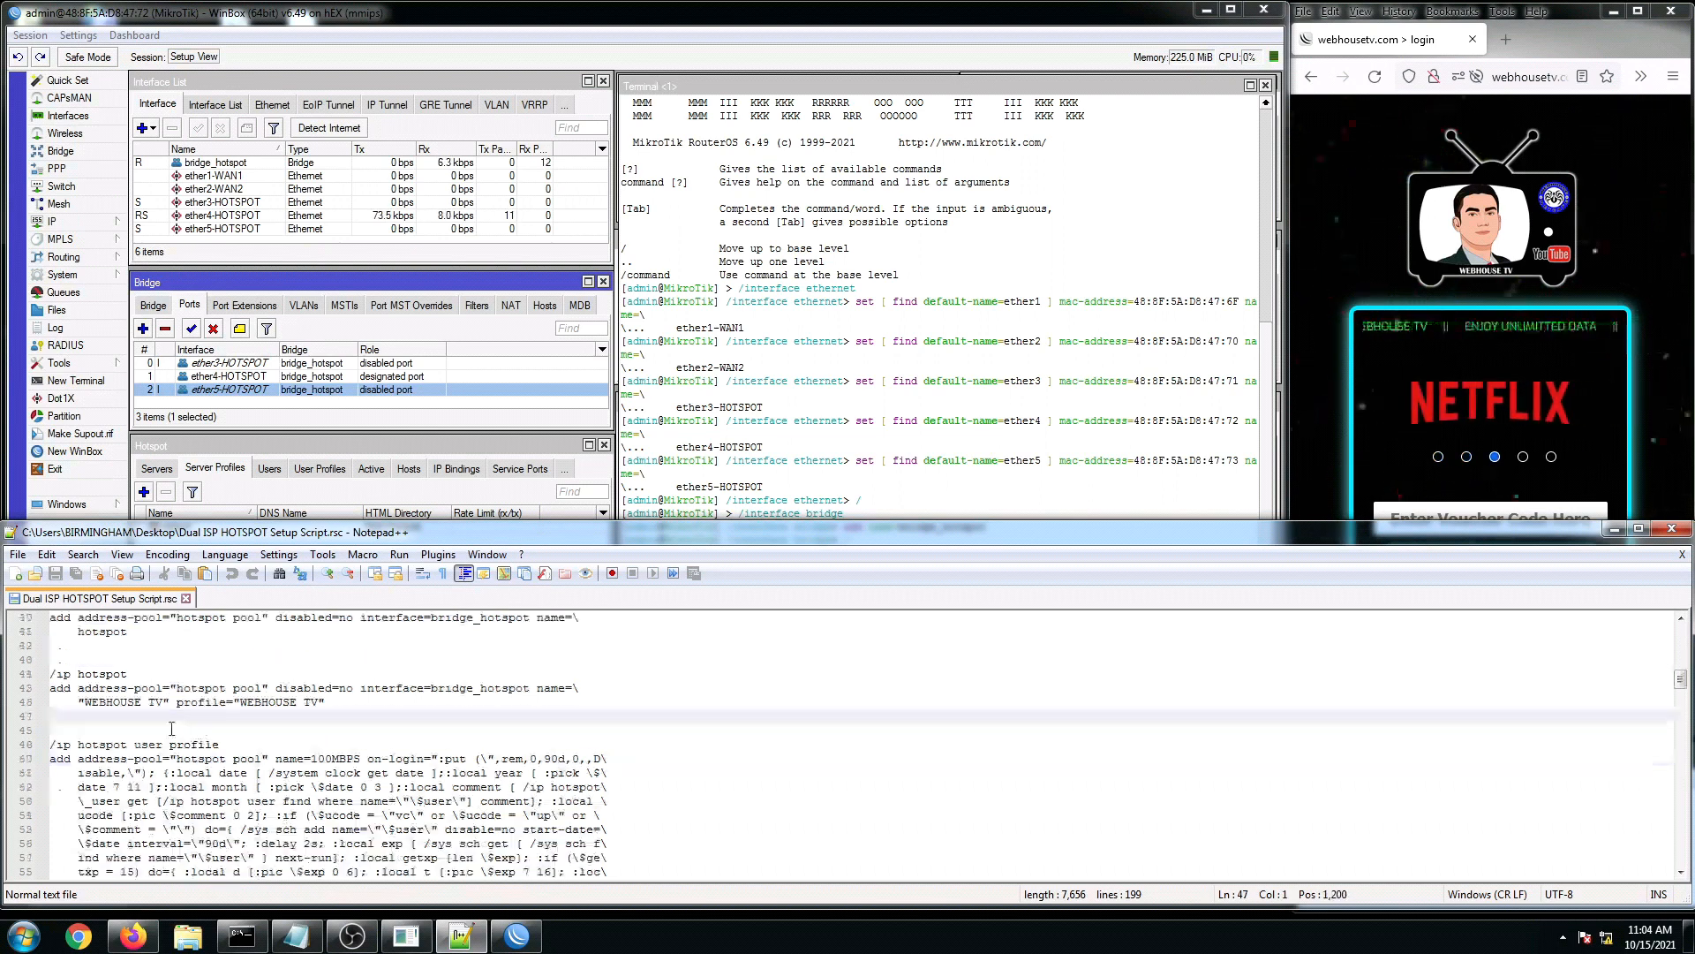
scroll(135, 759, "down", 1)
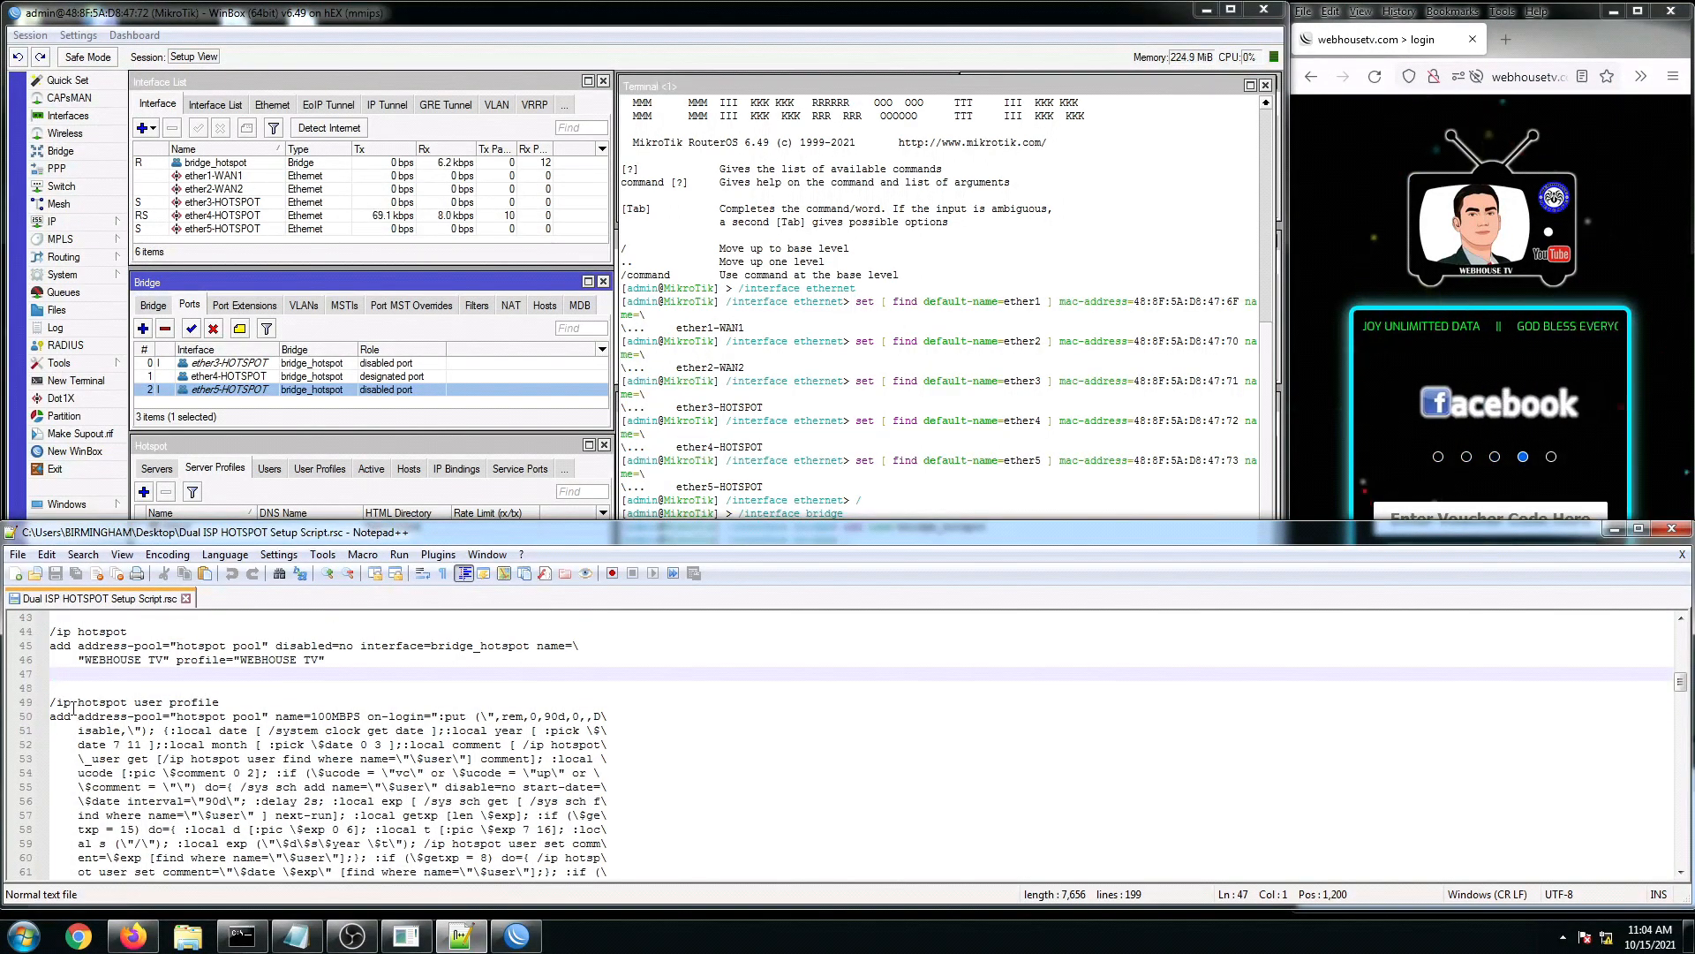
left_click_drag(78, 703, 110, 704)
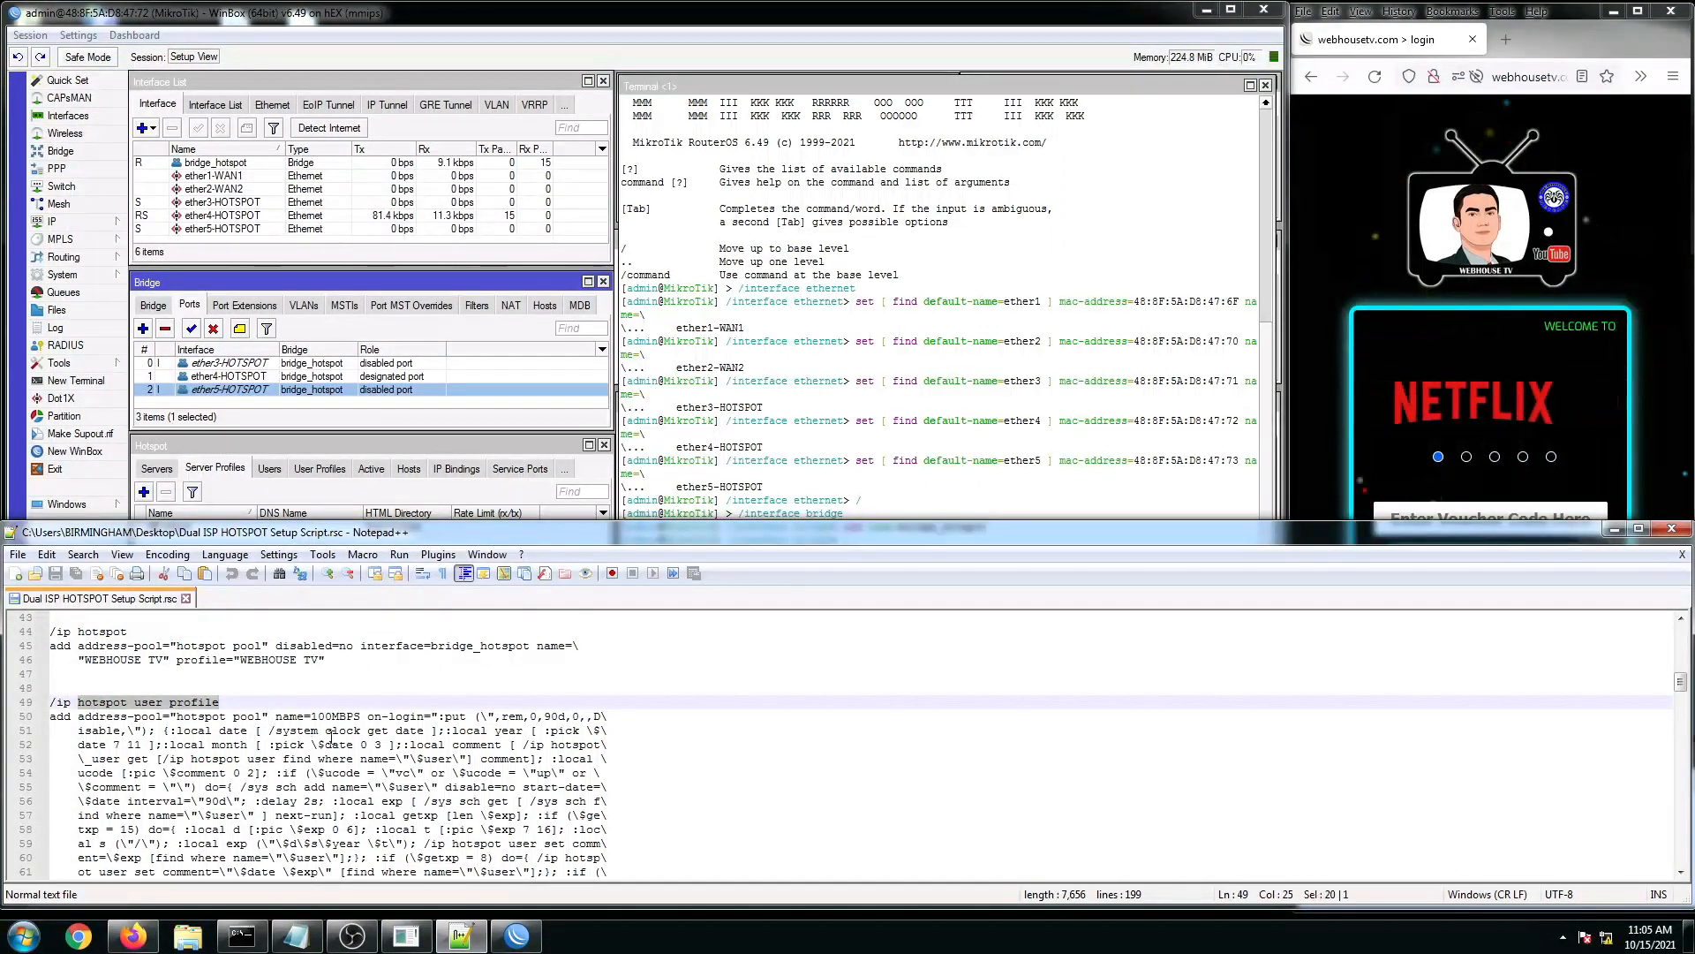
left_click(322, 717)
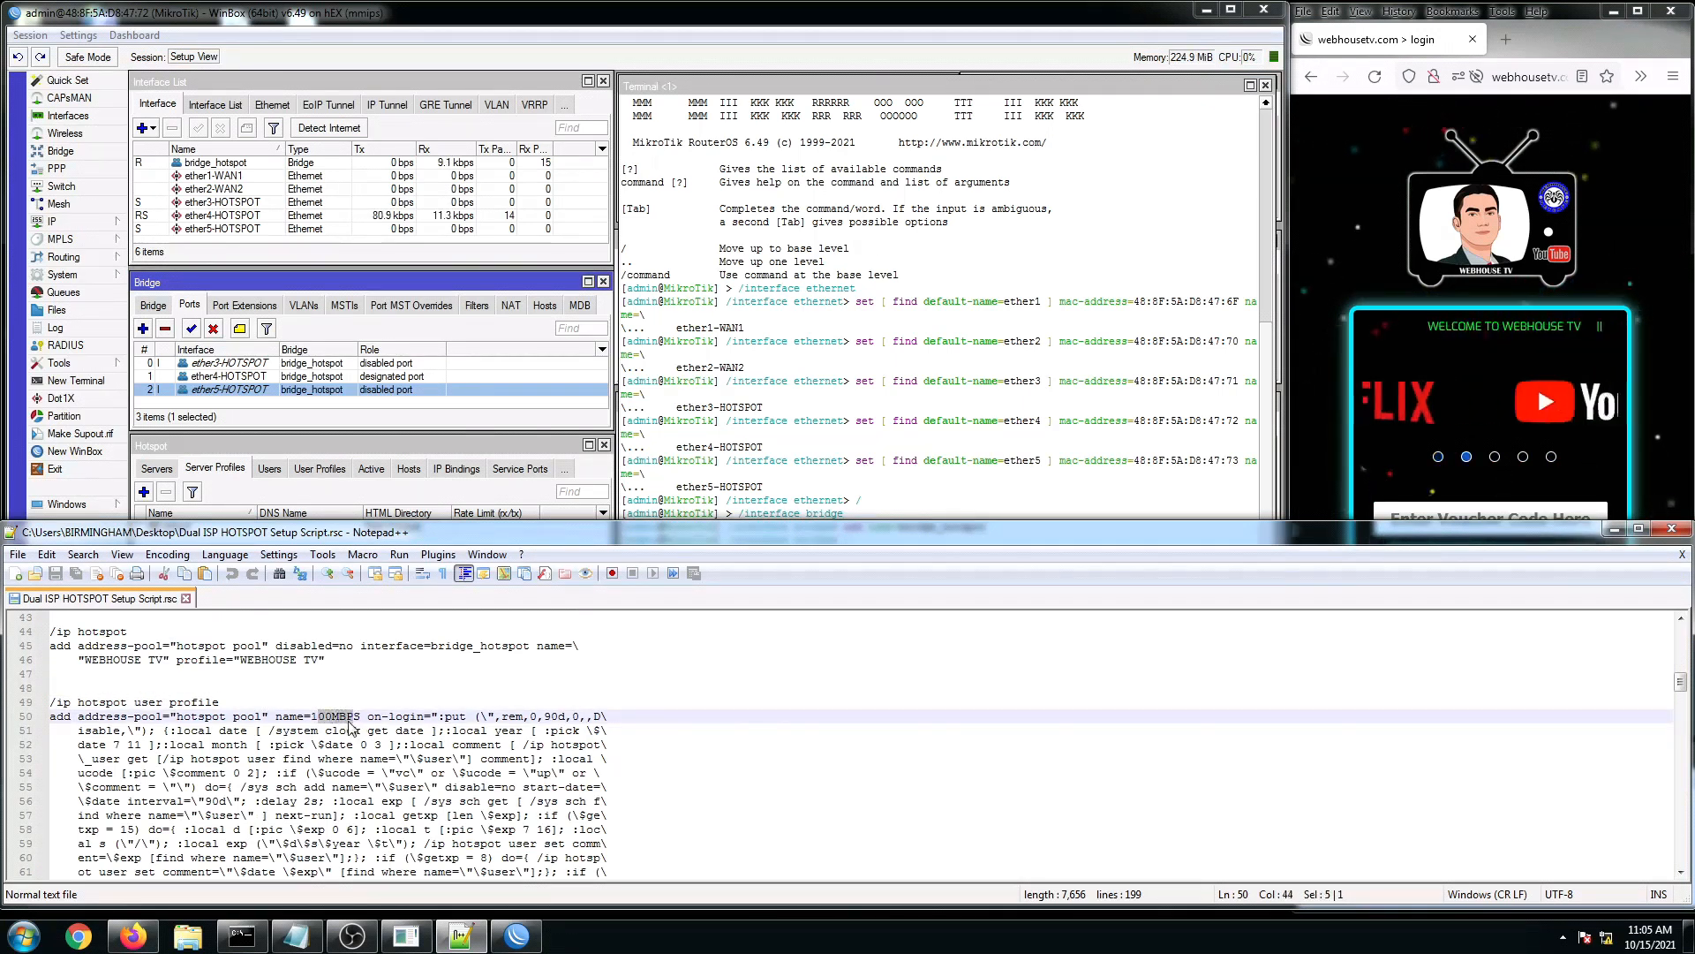
left_click(240, 759)
left_click_drag(51, 704, 356, 758)
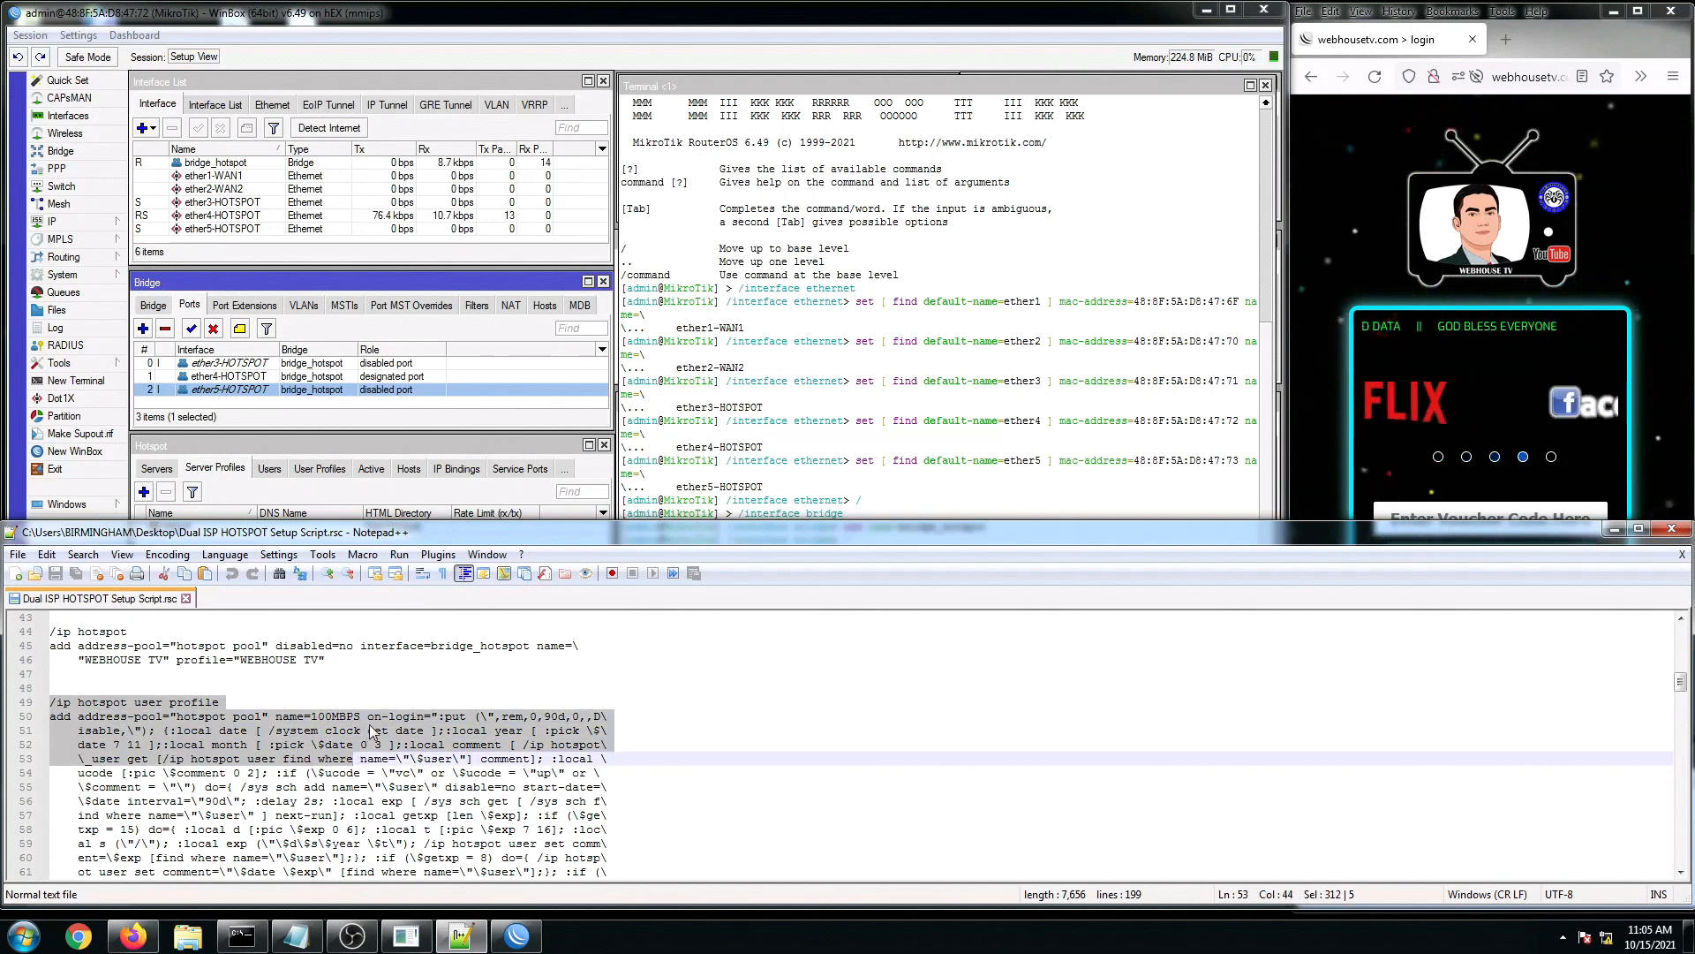
left_click(312, 716)
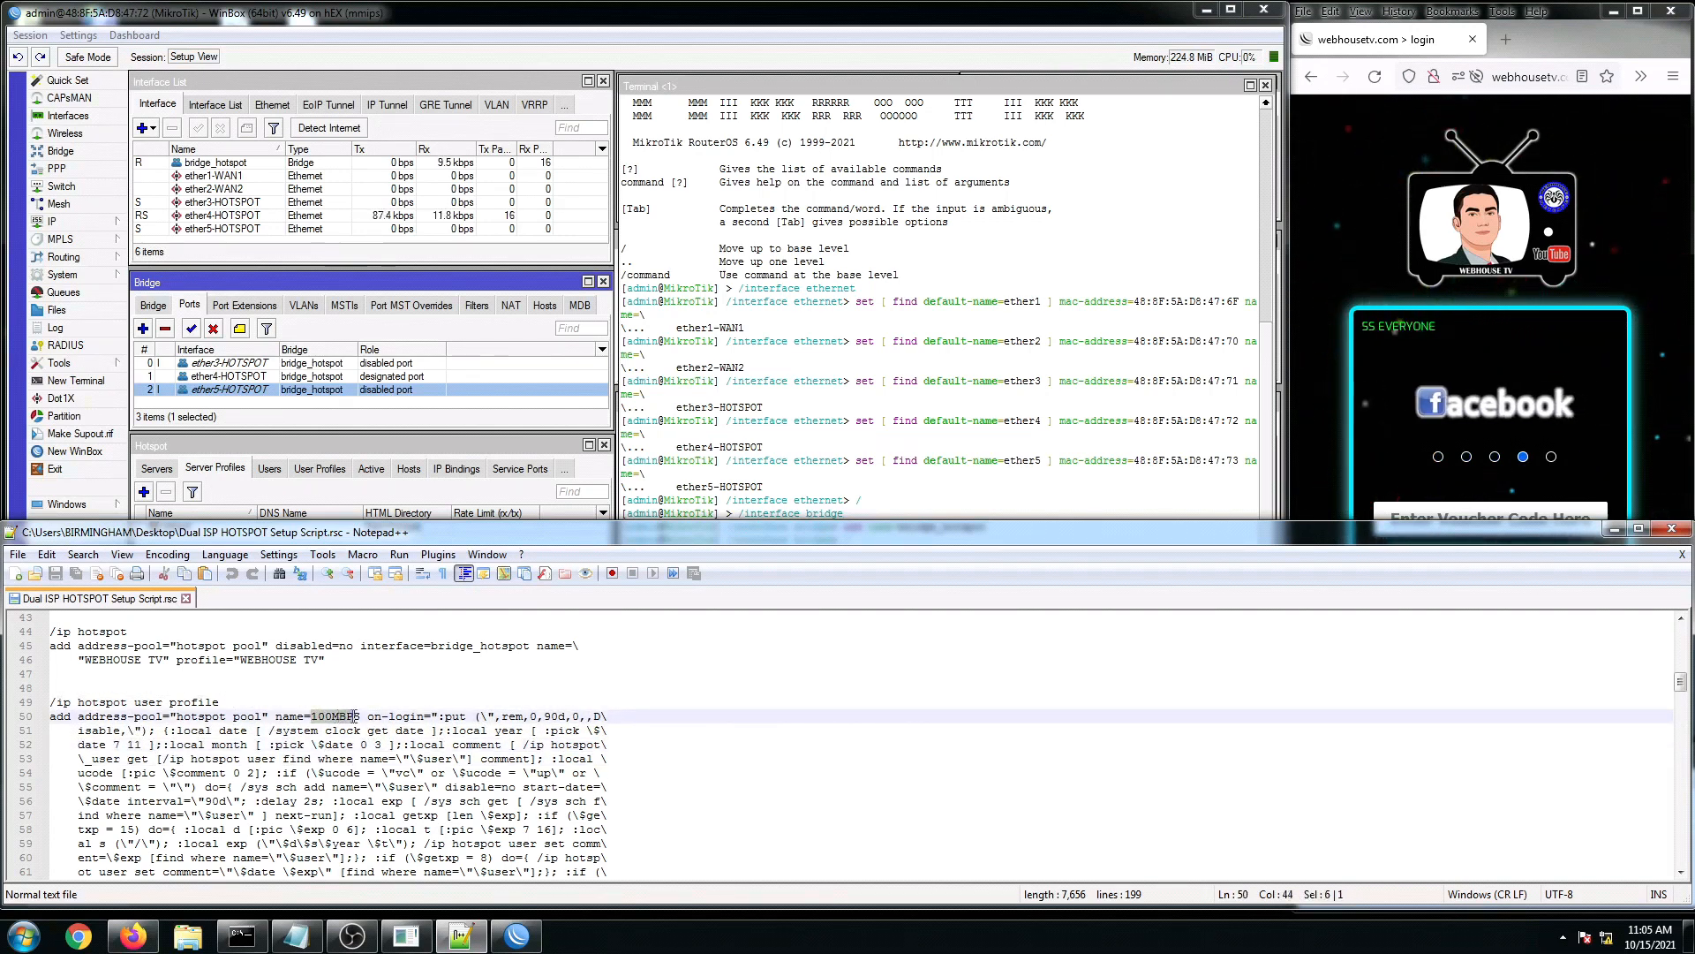
left_click(339, 745)
scroll(326, 744, "down", 1)
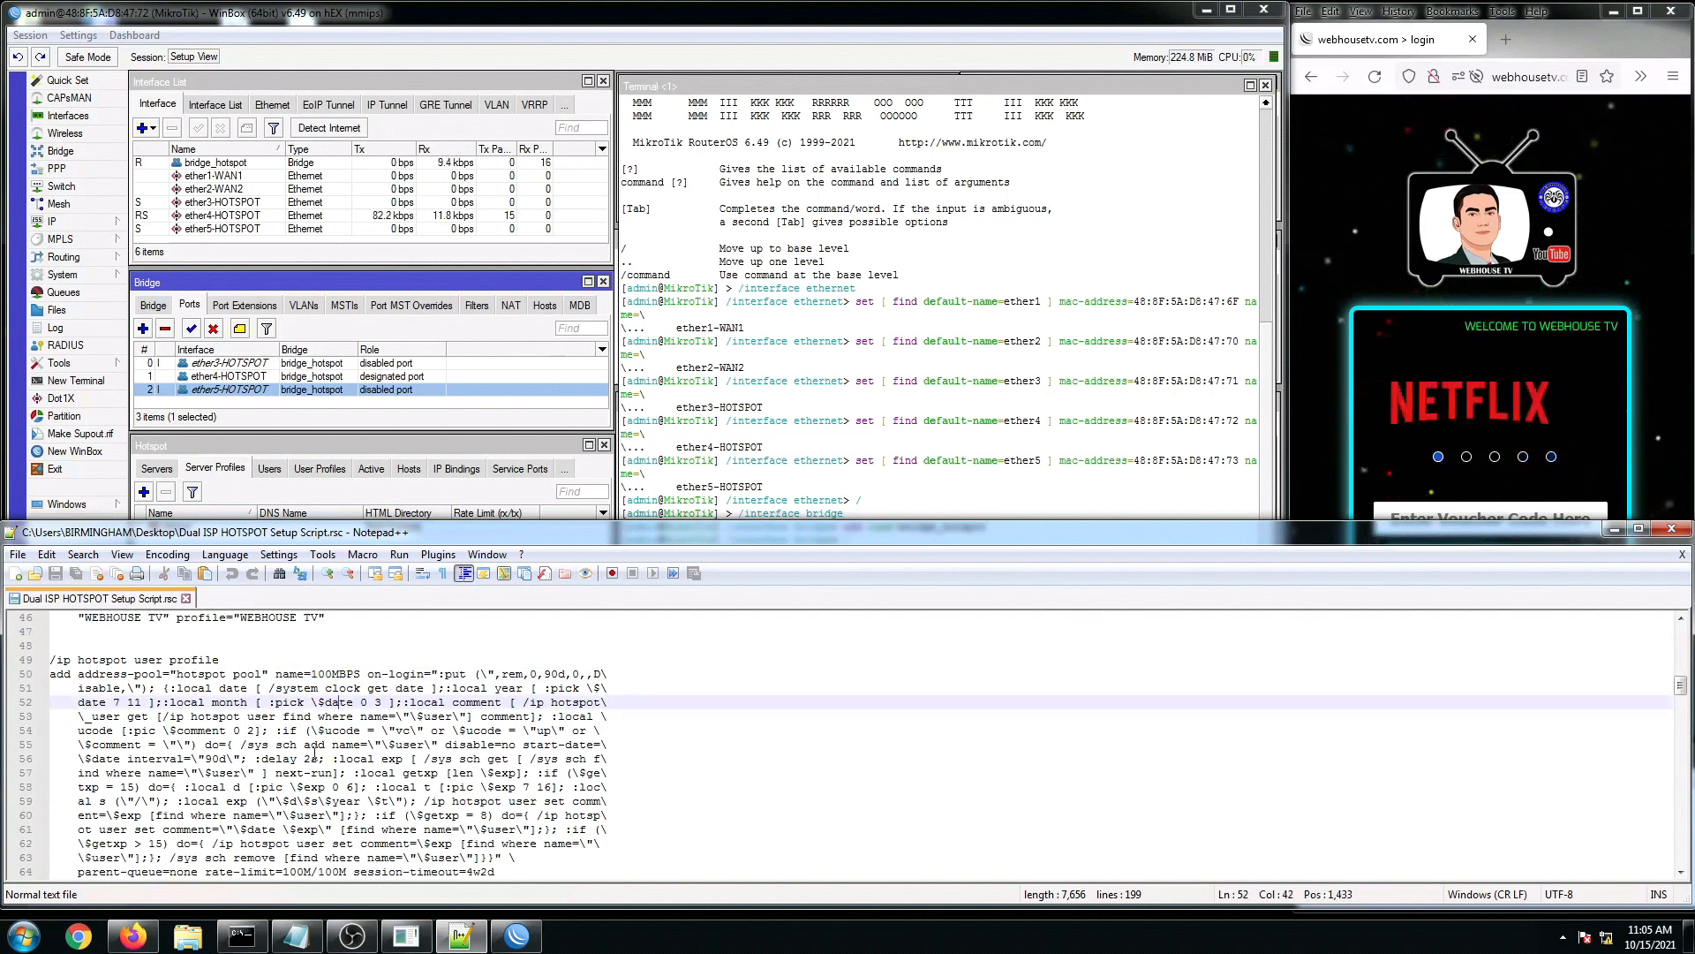
left_click(218, 759)
scroll(218, 758, "down", 2)
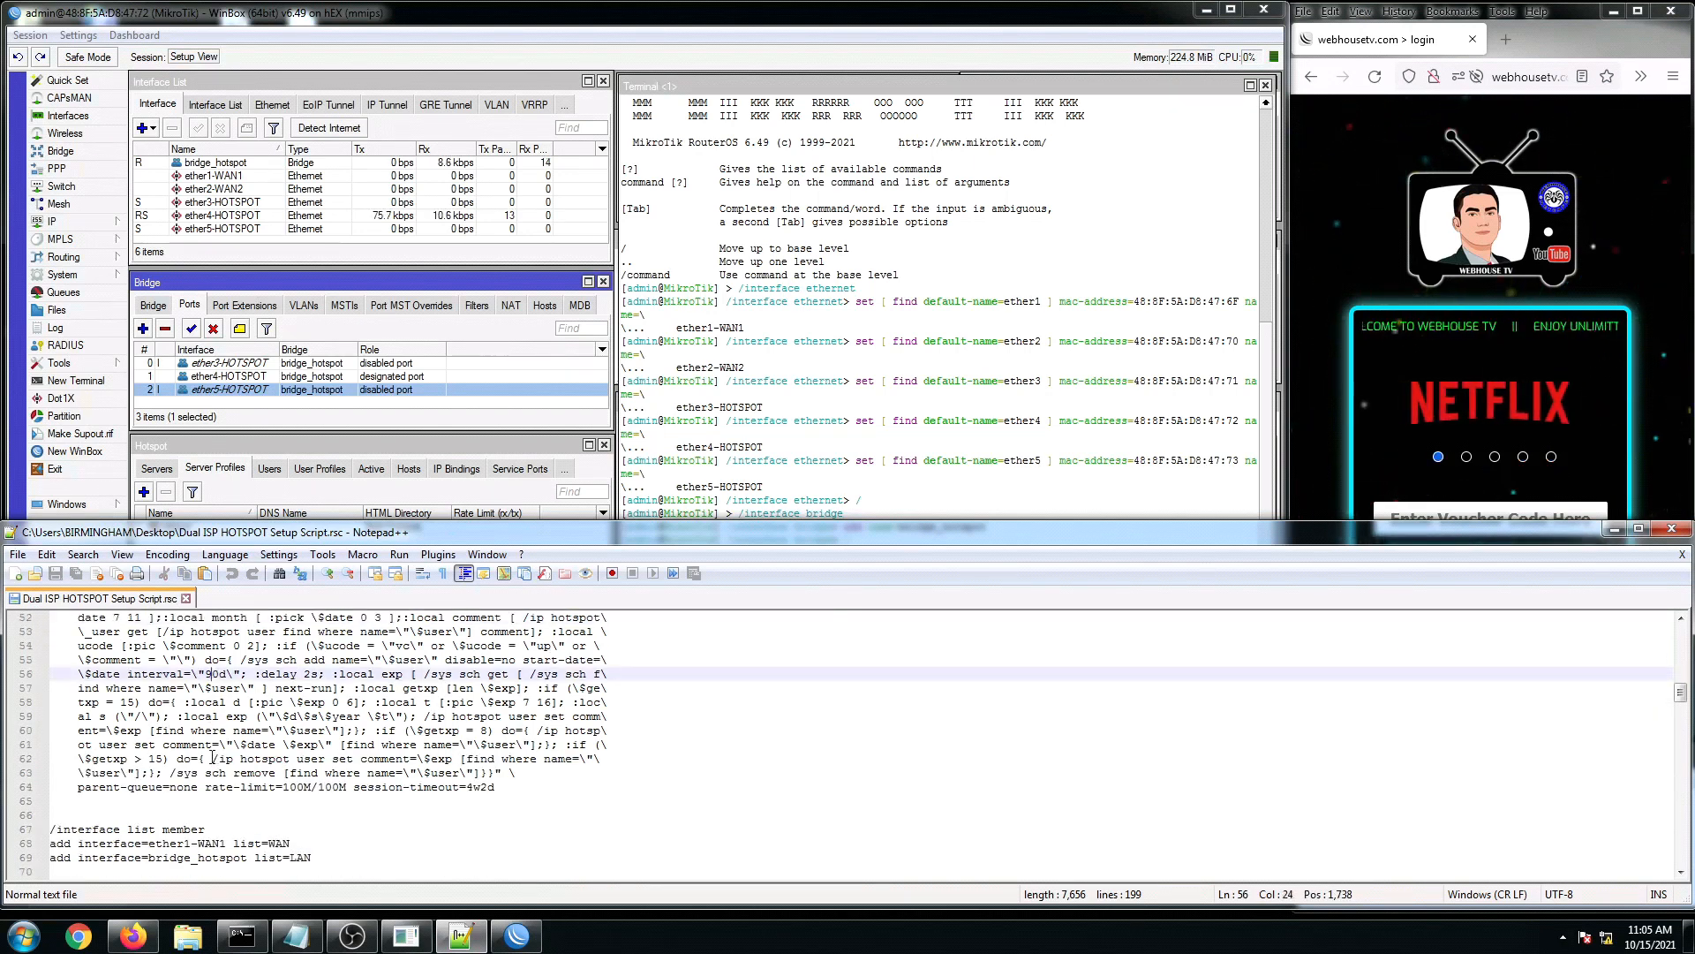
scroll(141, 830, "down", 1)
left_click(196, 801)
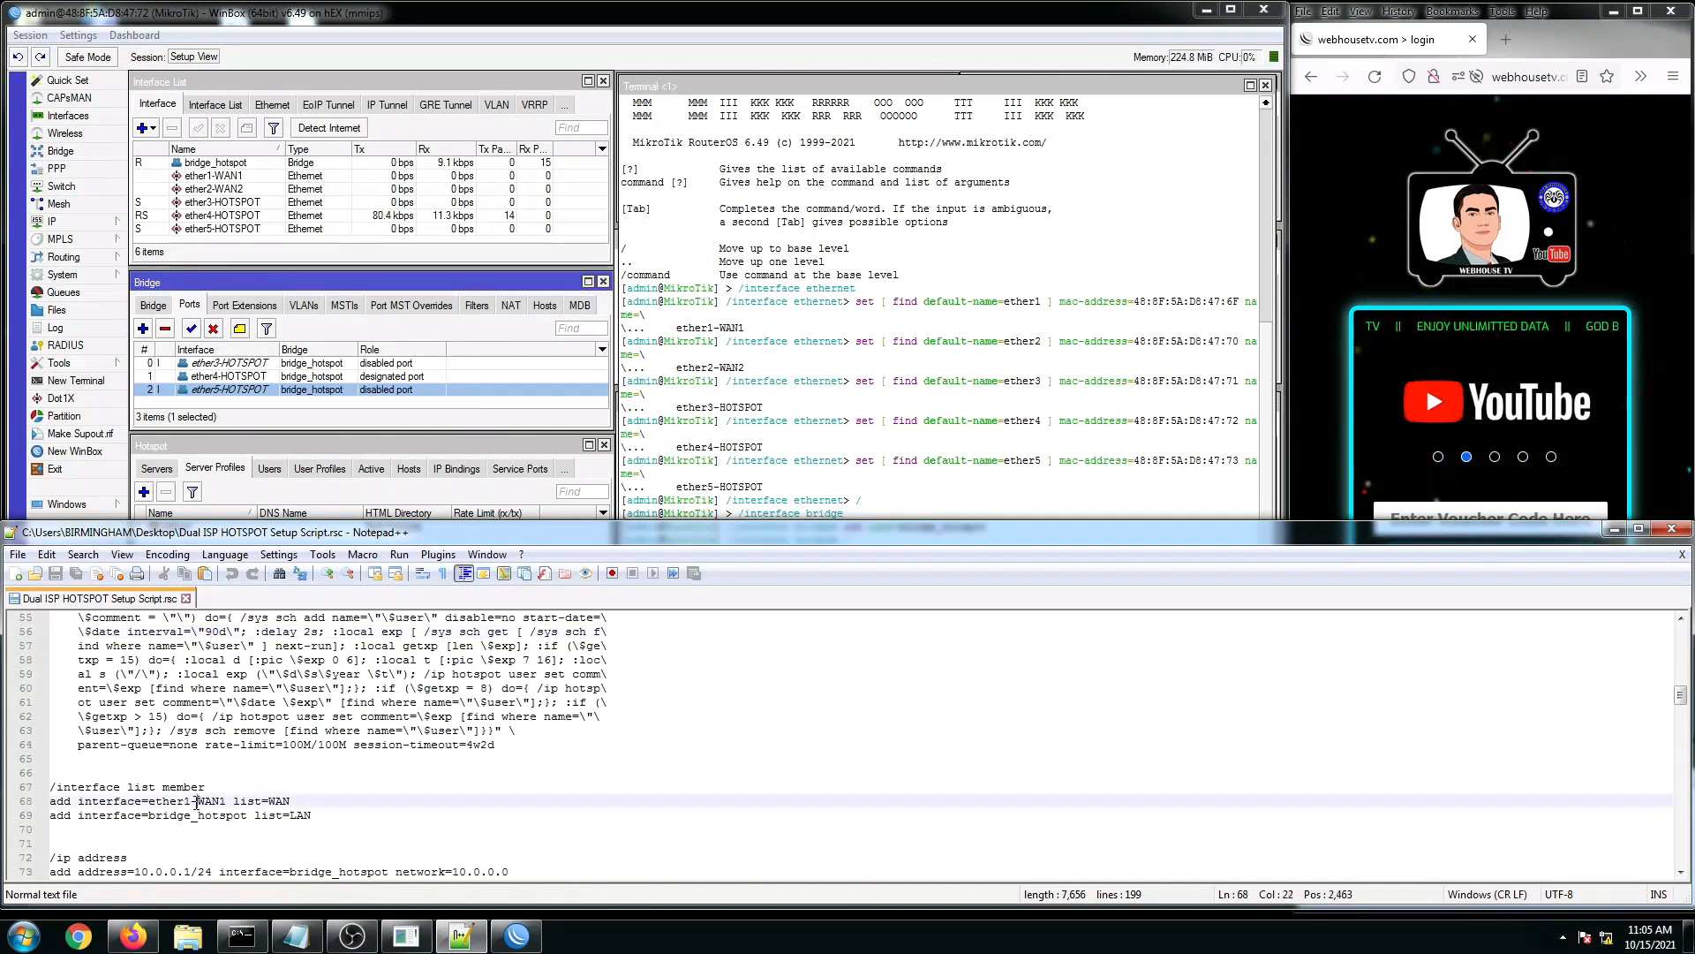
left_click(200, 816)
left_click_drag(78, 801, 212, 793)
scroll(212, 789, "down", 1)
left_click(172, 802)
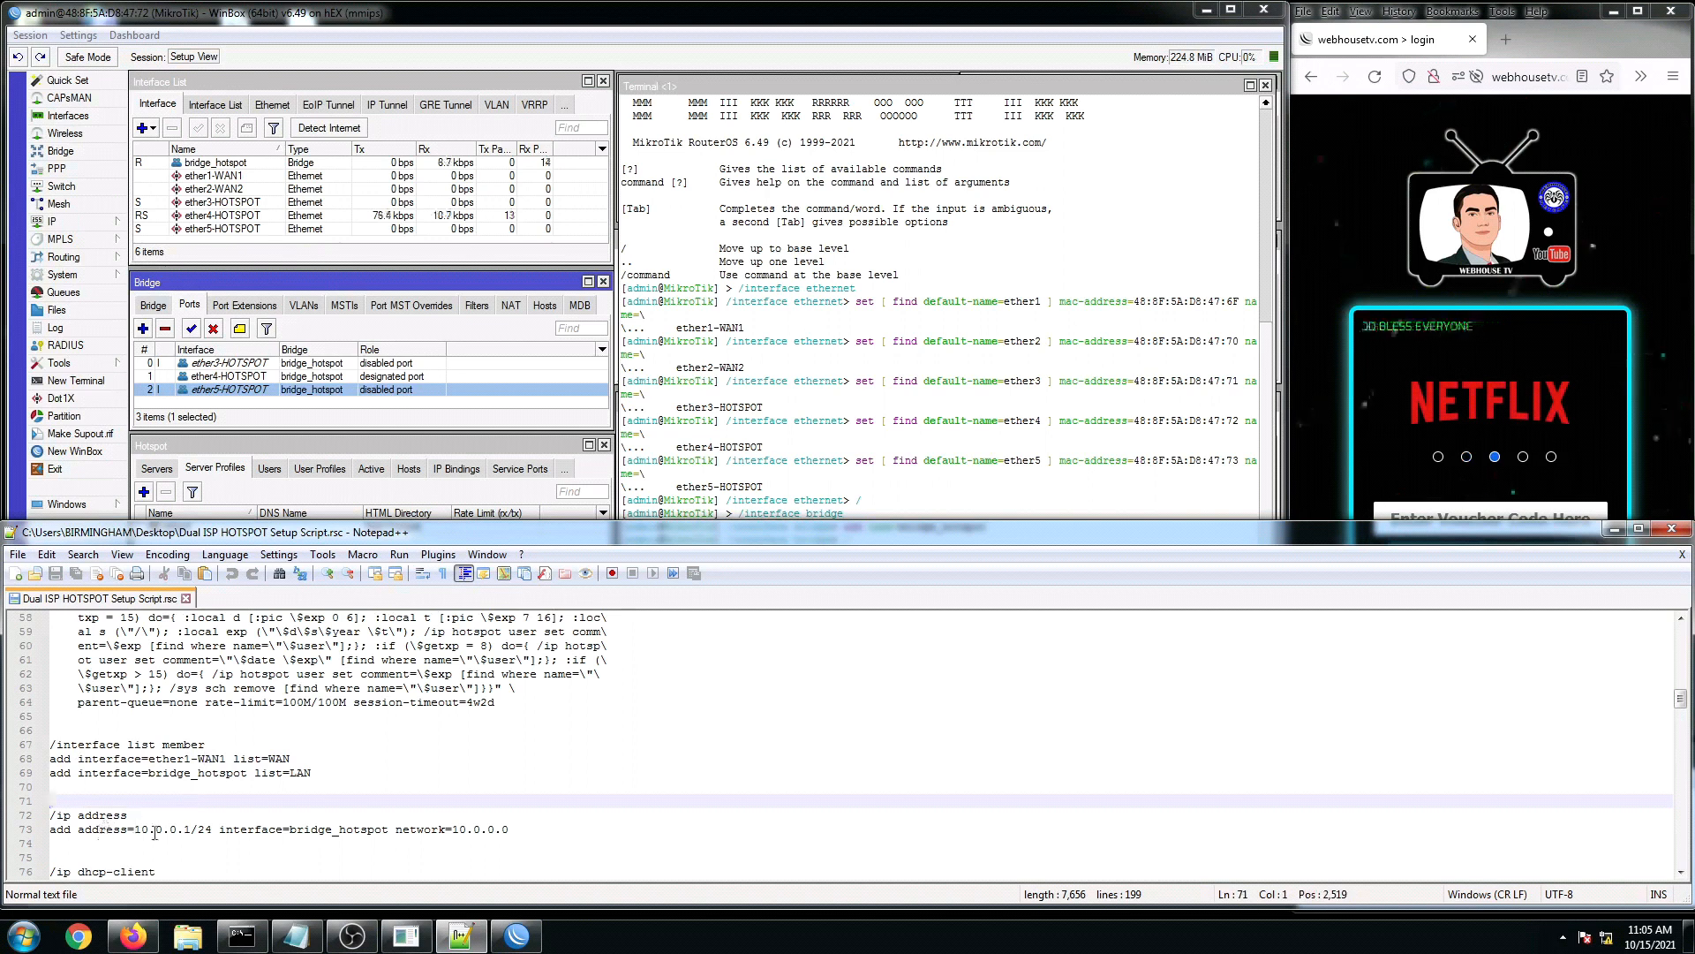
scroll(154, 832, "down", 1)
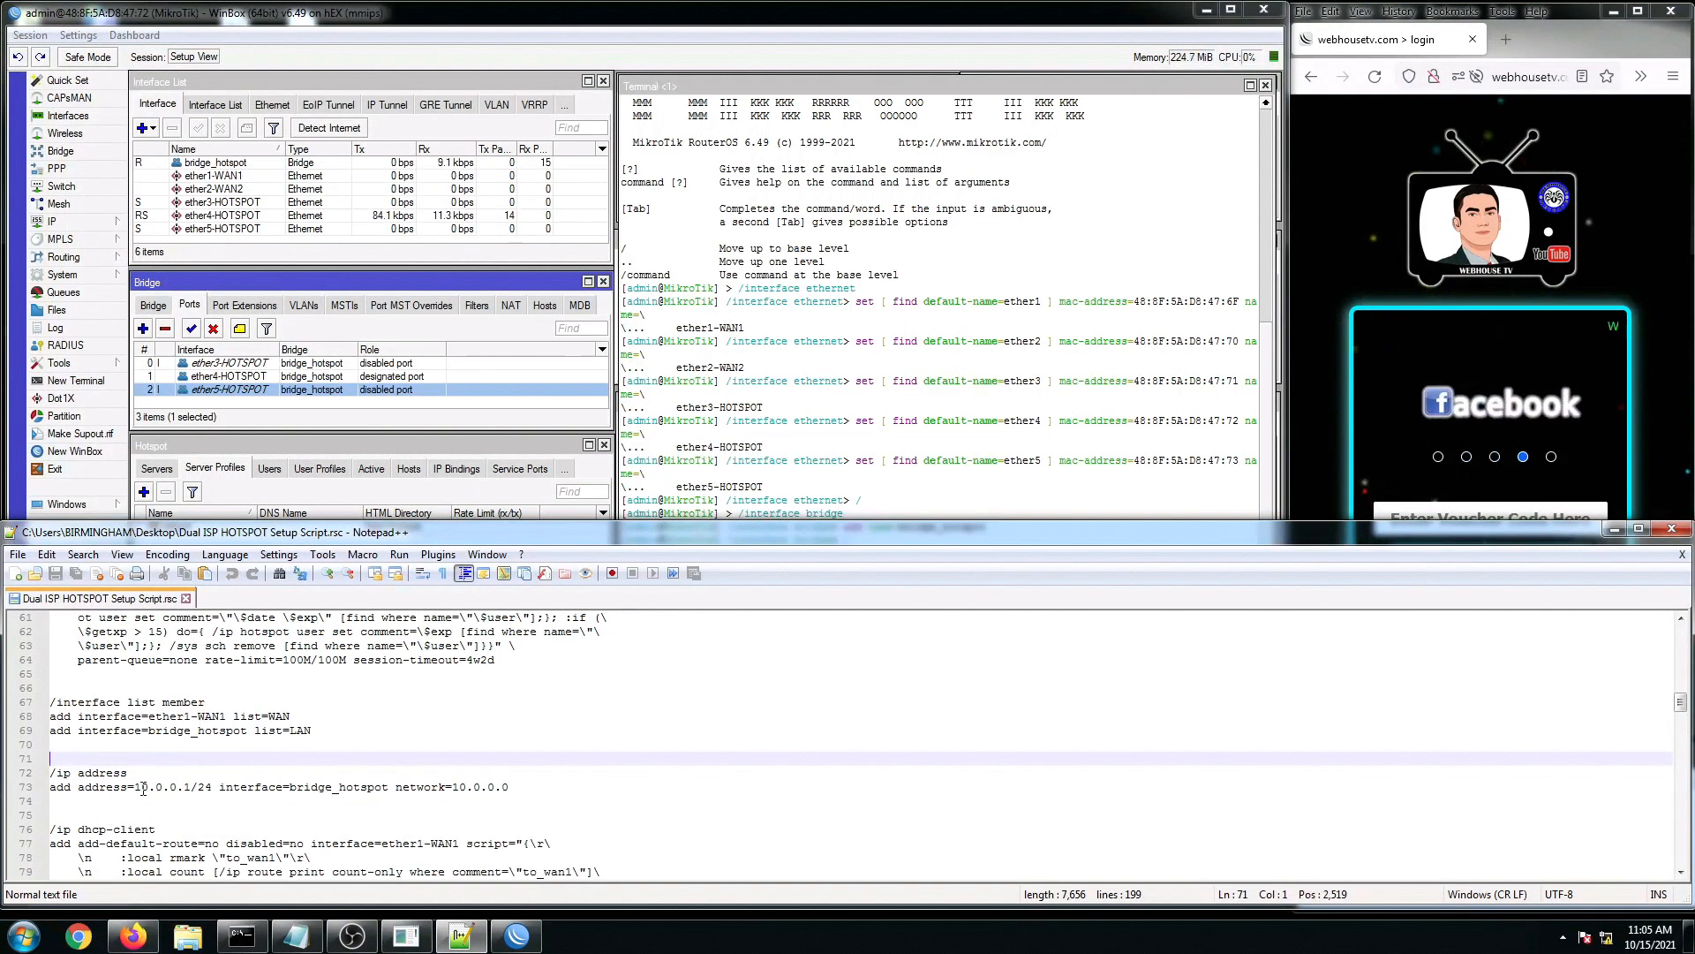
left_click_drag(146, 788, 518, 781)
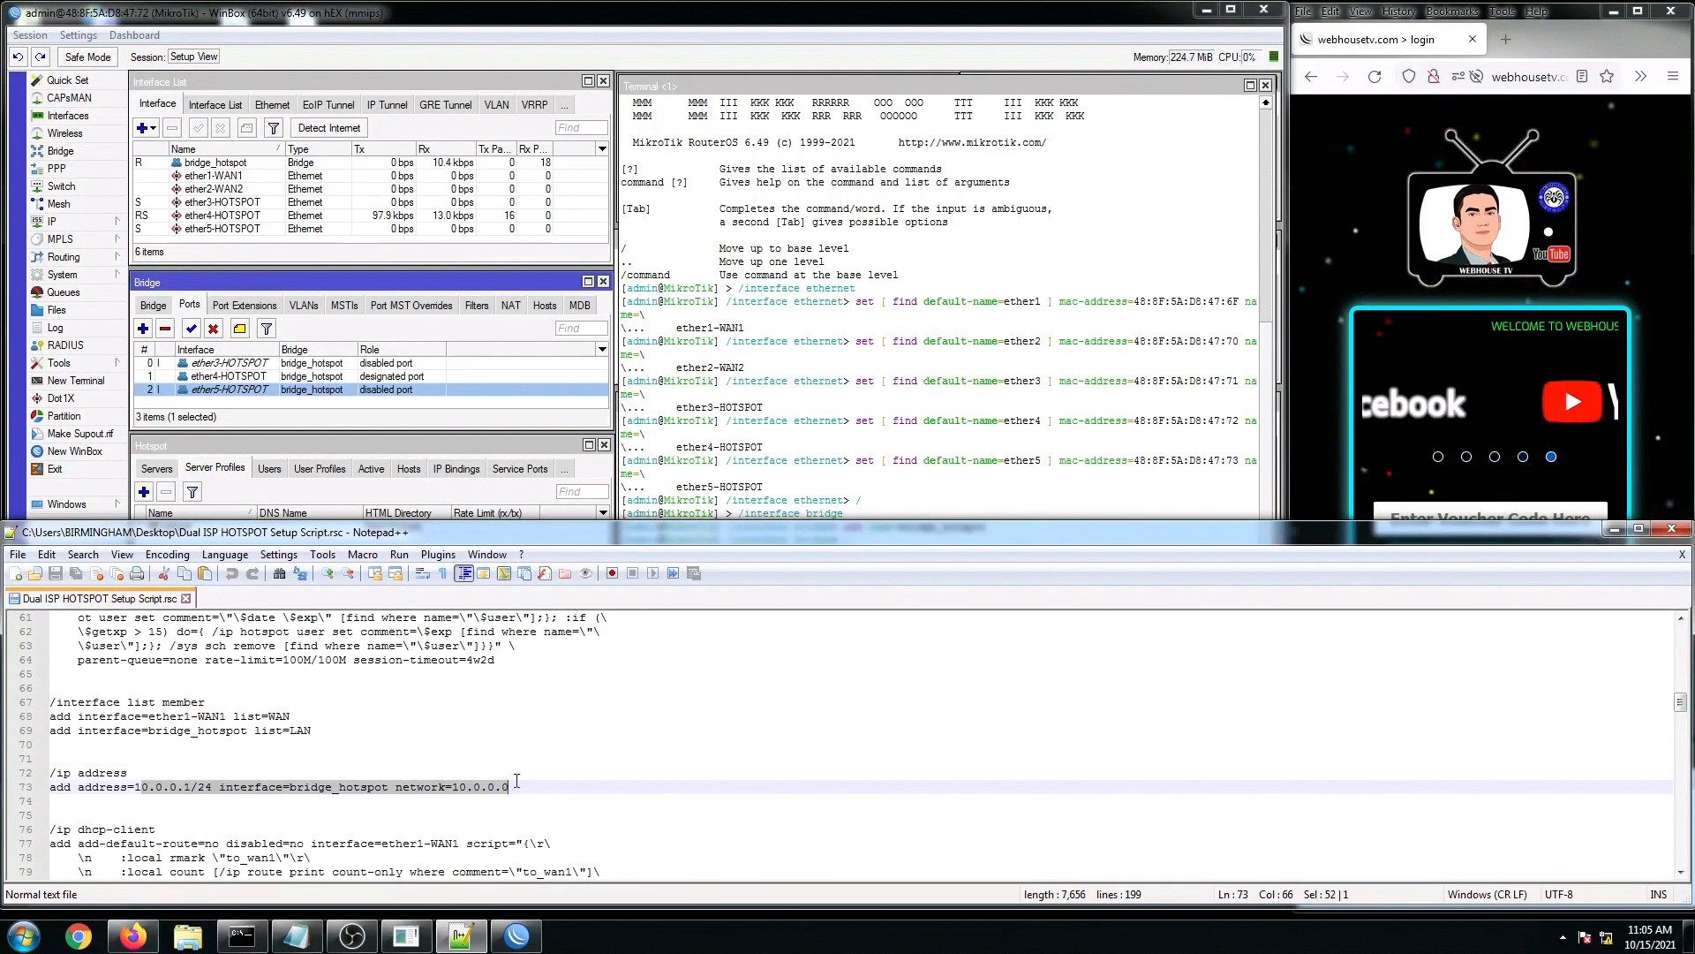
scroll(483, 770, "down", 2)
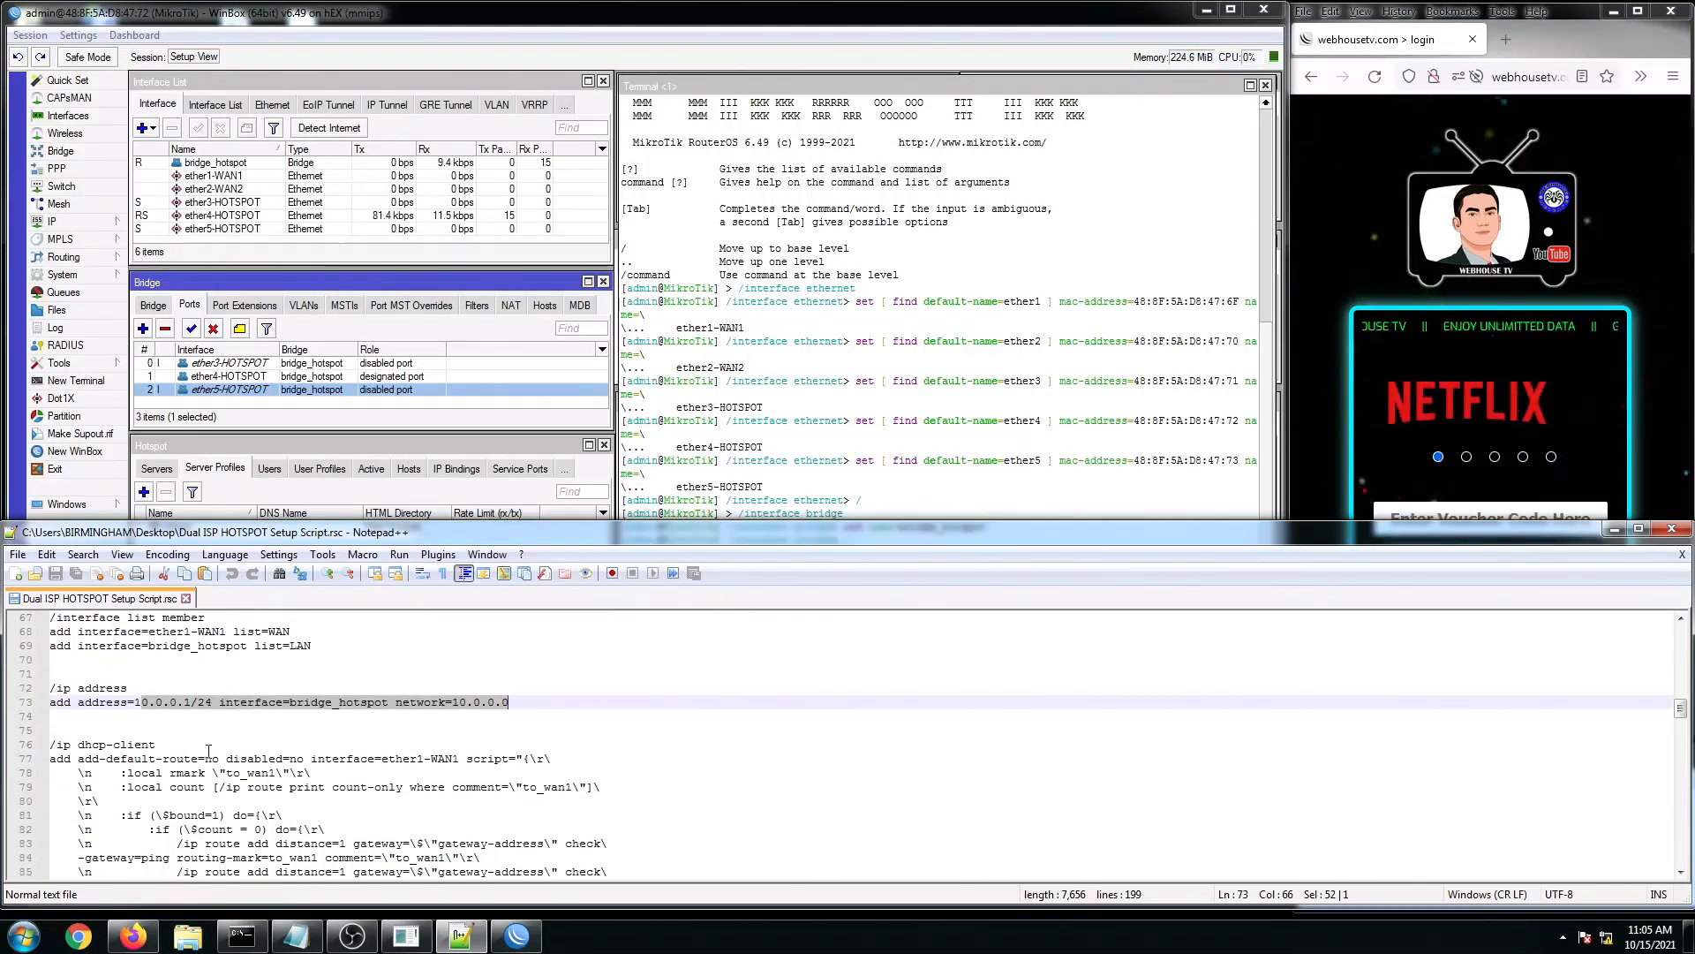
left_click(168, 760)
scroll(120, 733, "down", 1)
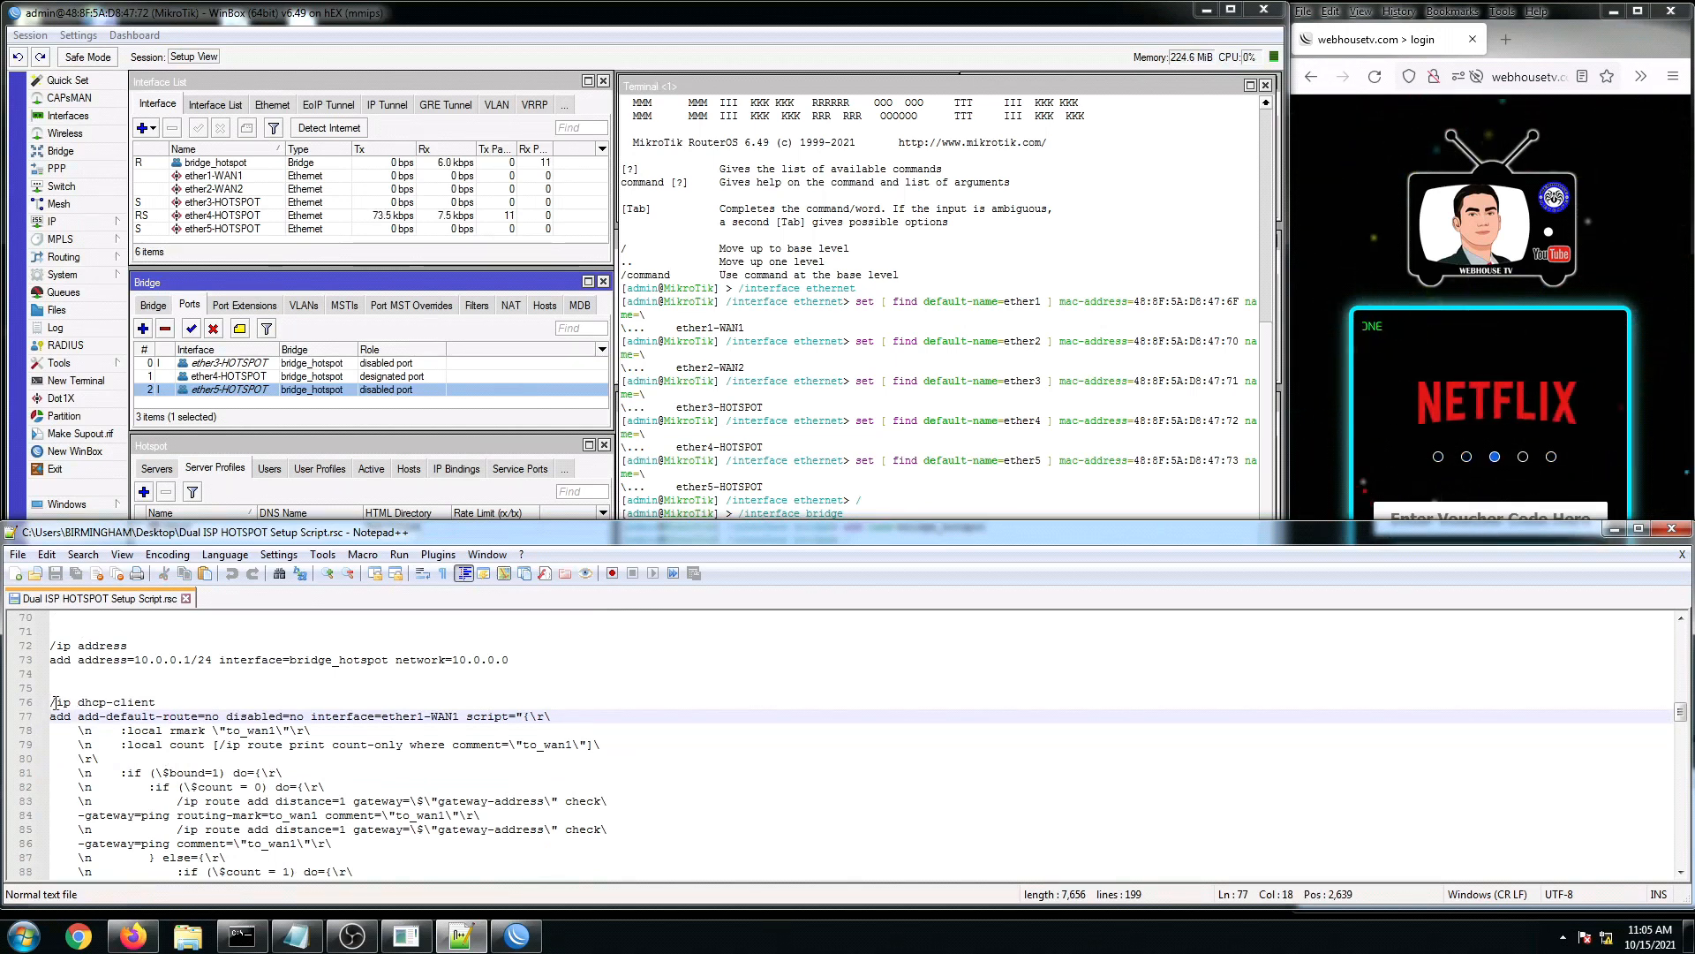
left_click_drag(53, 703, 444, 789)
scroll(441, 795, "down", 1)
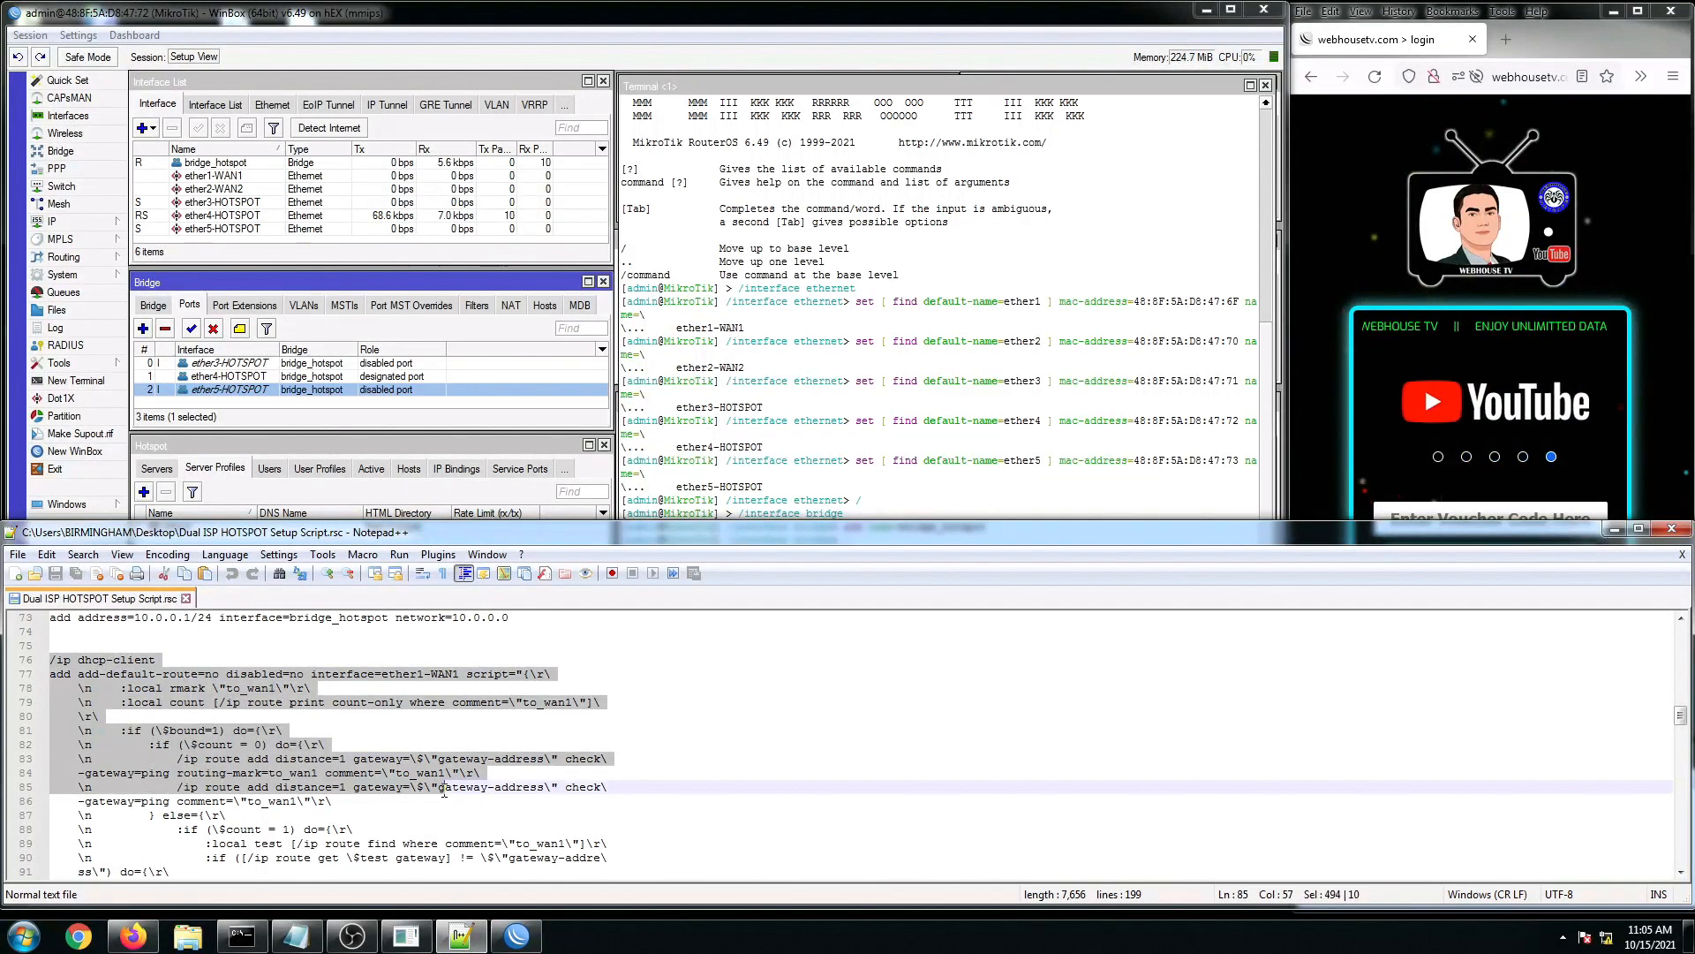
scroll(444, 792, "down", 1)
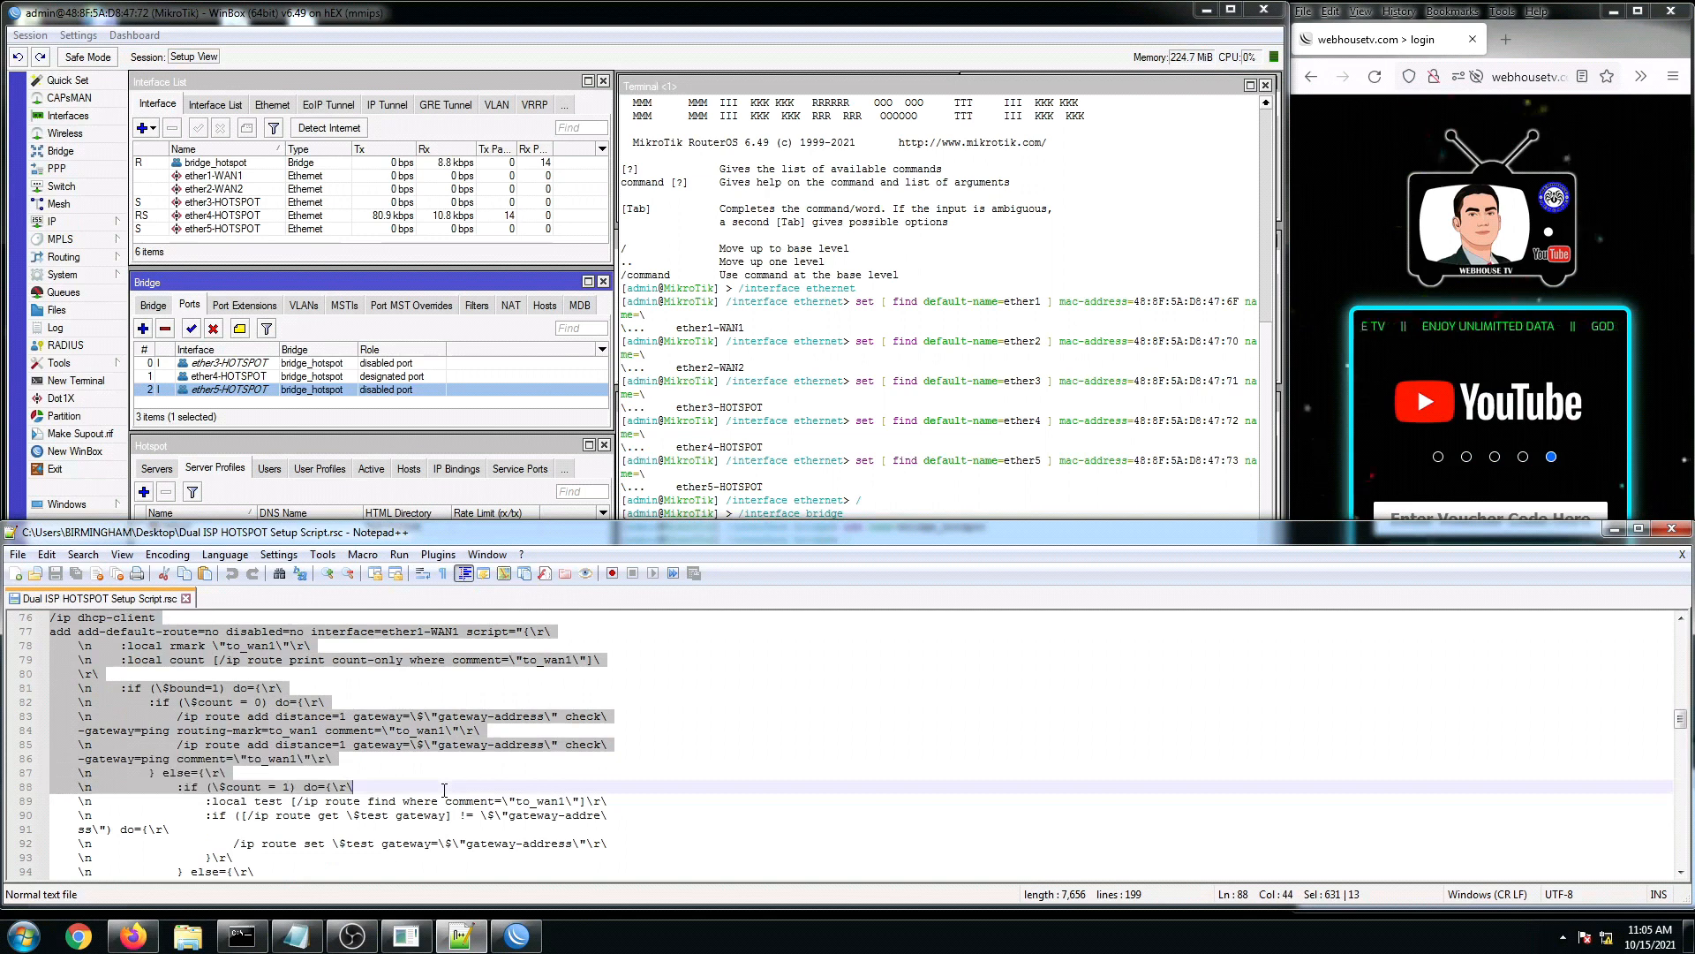
left_click(381, 764)
scroll(362, 759, "down", 4)
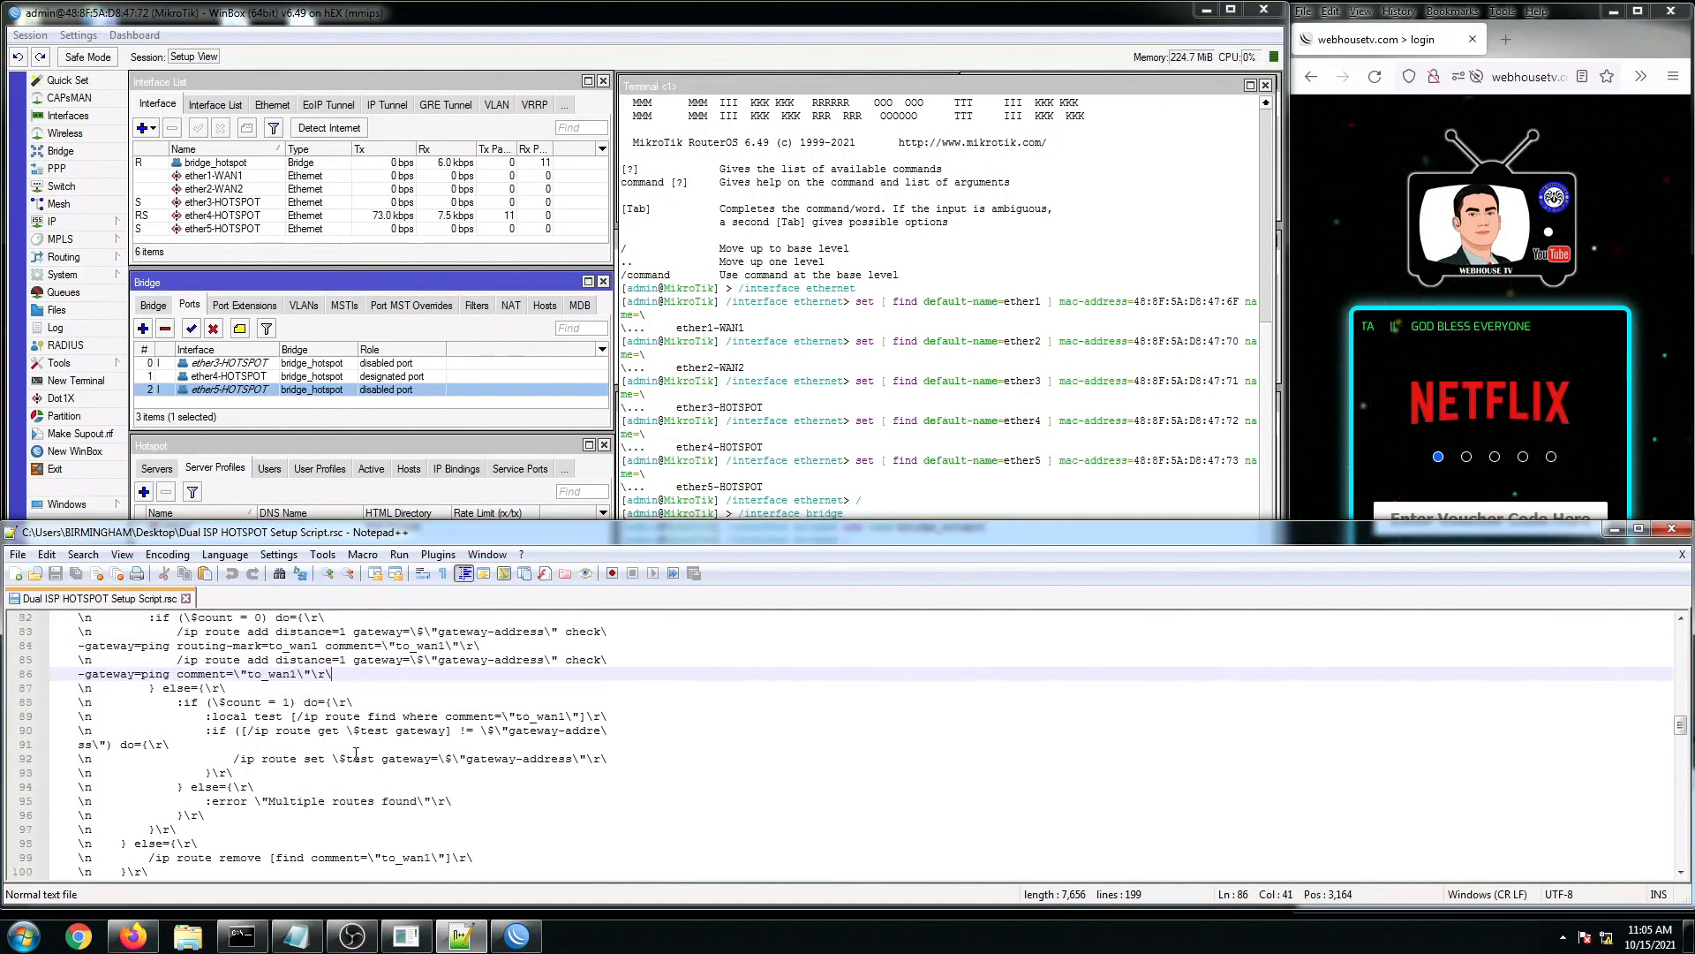
scroll(352, 754, "down", 8)
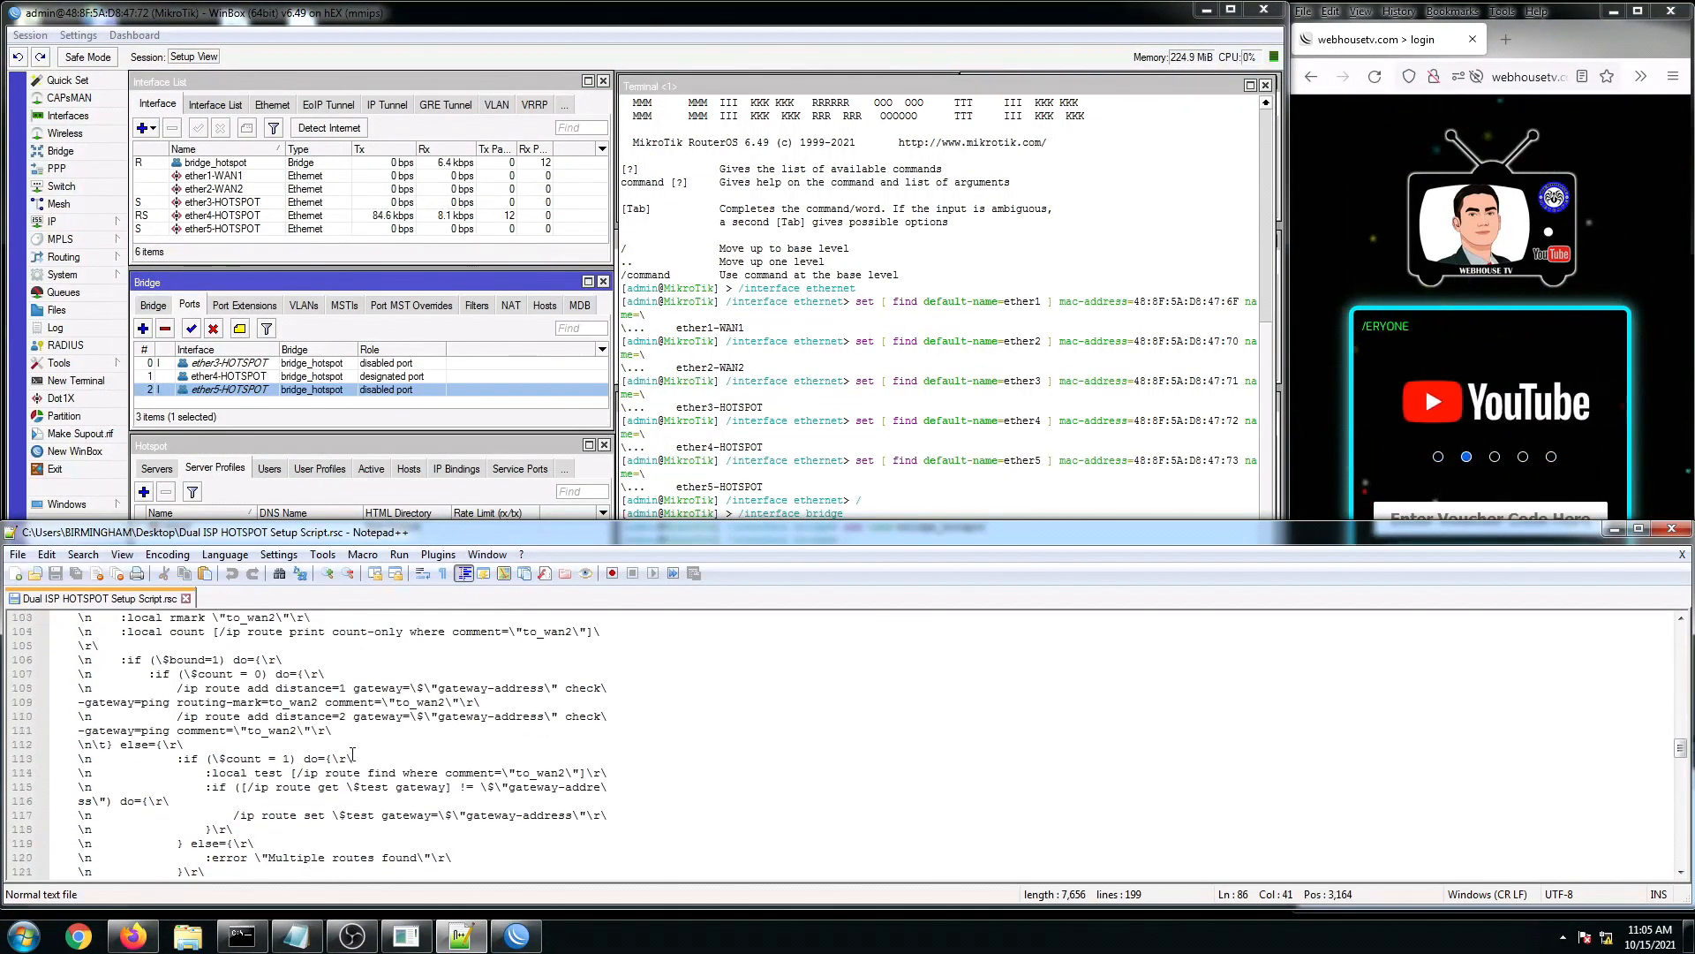
scroll(353, 754, "down", 2)
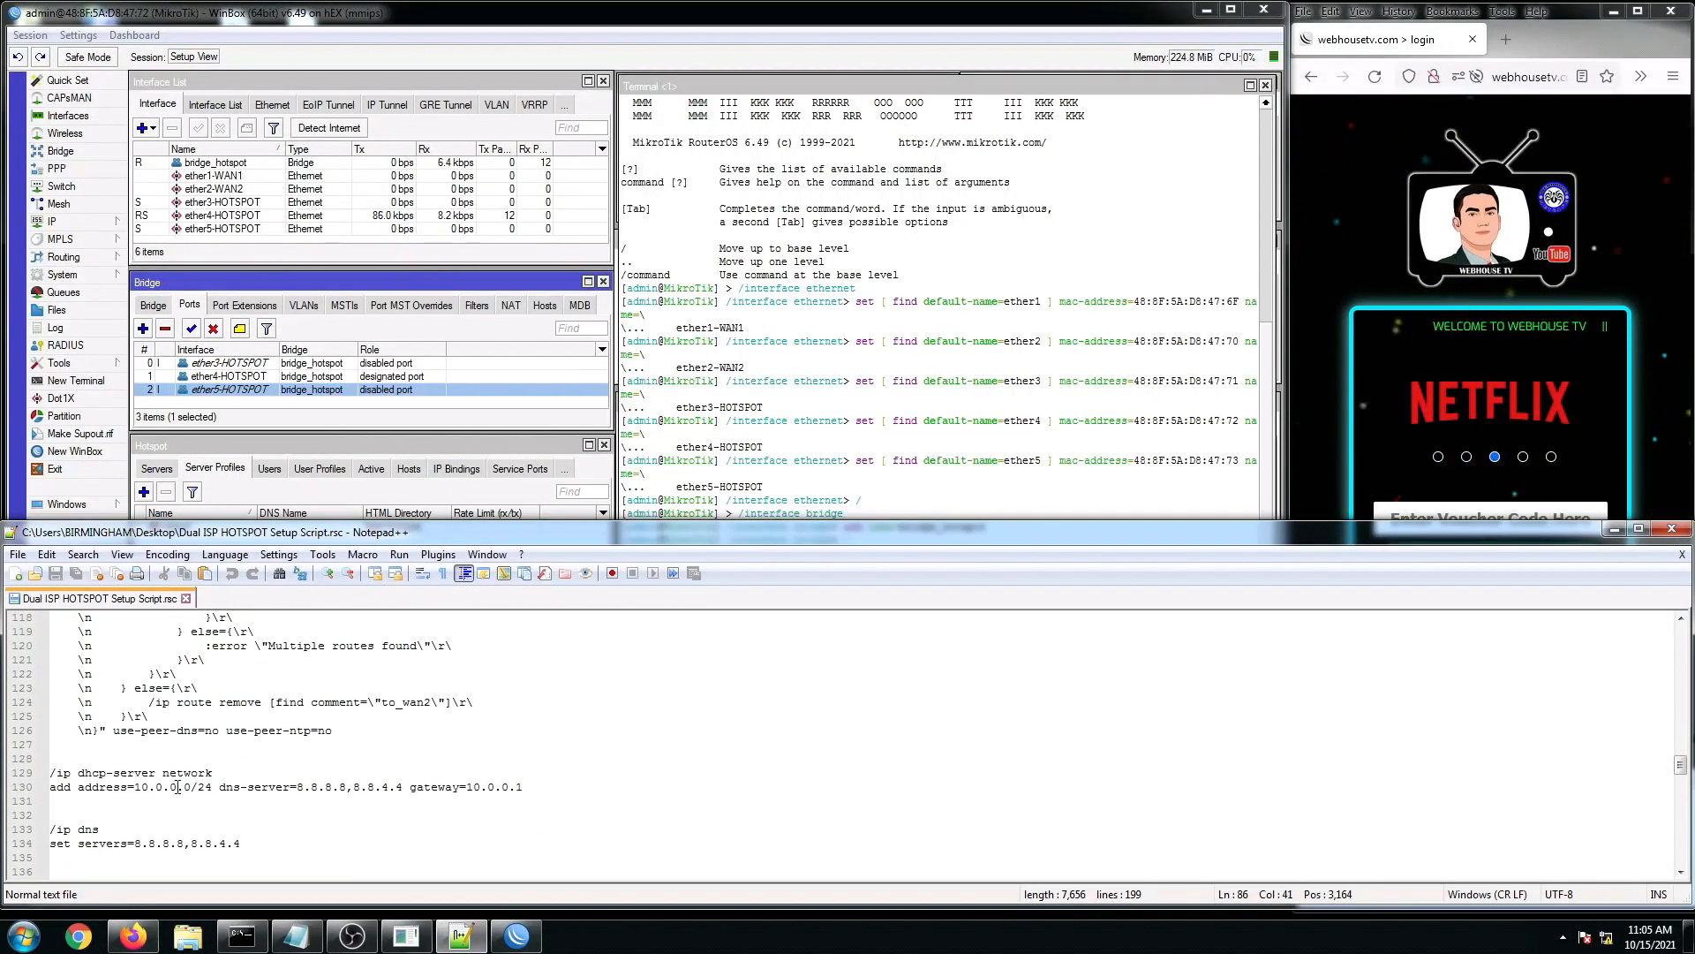
left_click_drag(135, 787, 270, 786)
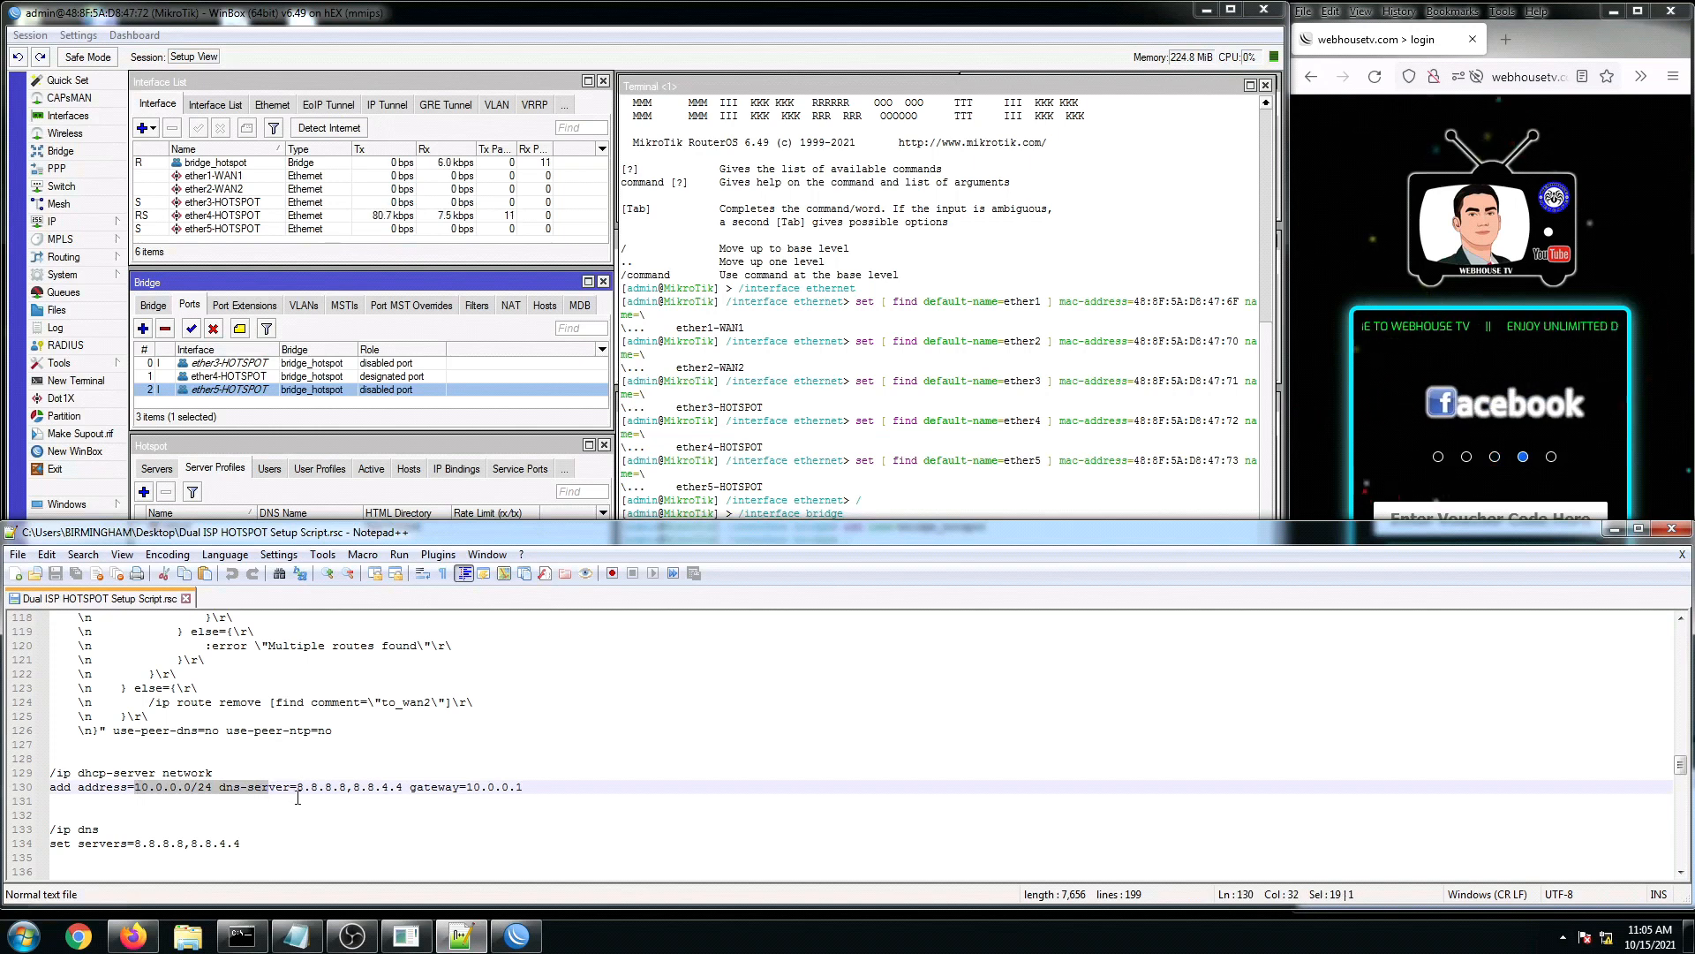
scroll(121, 815, "down", 1)
left_click(73, 790)
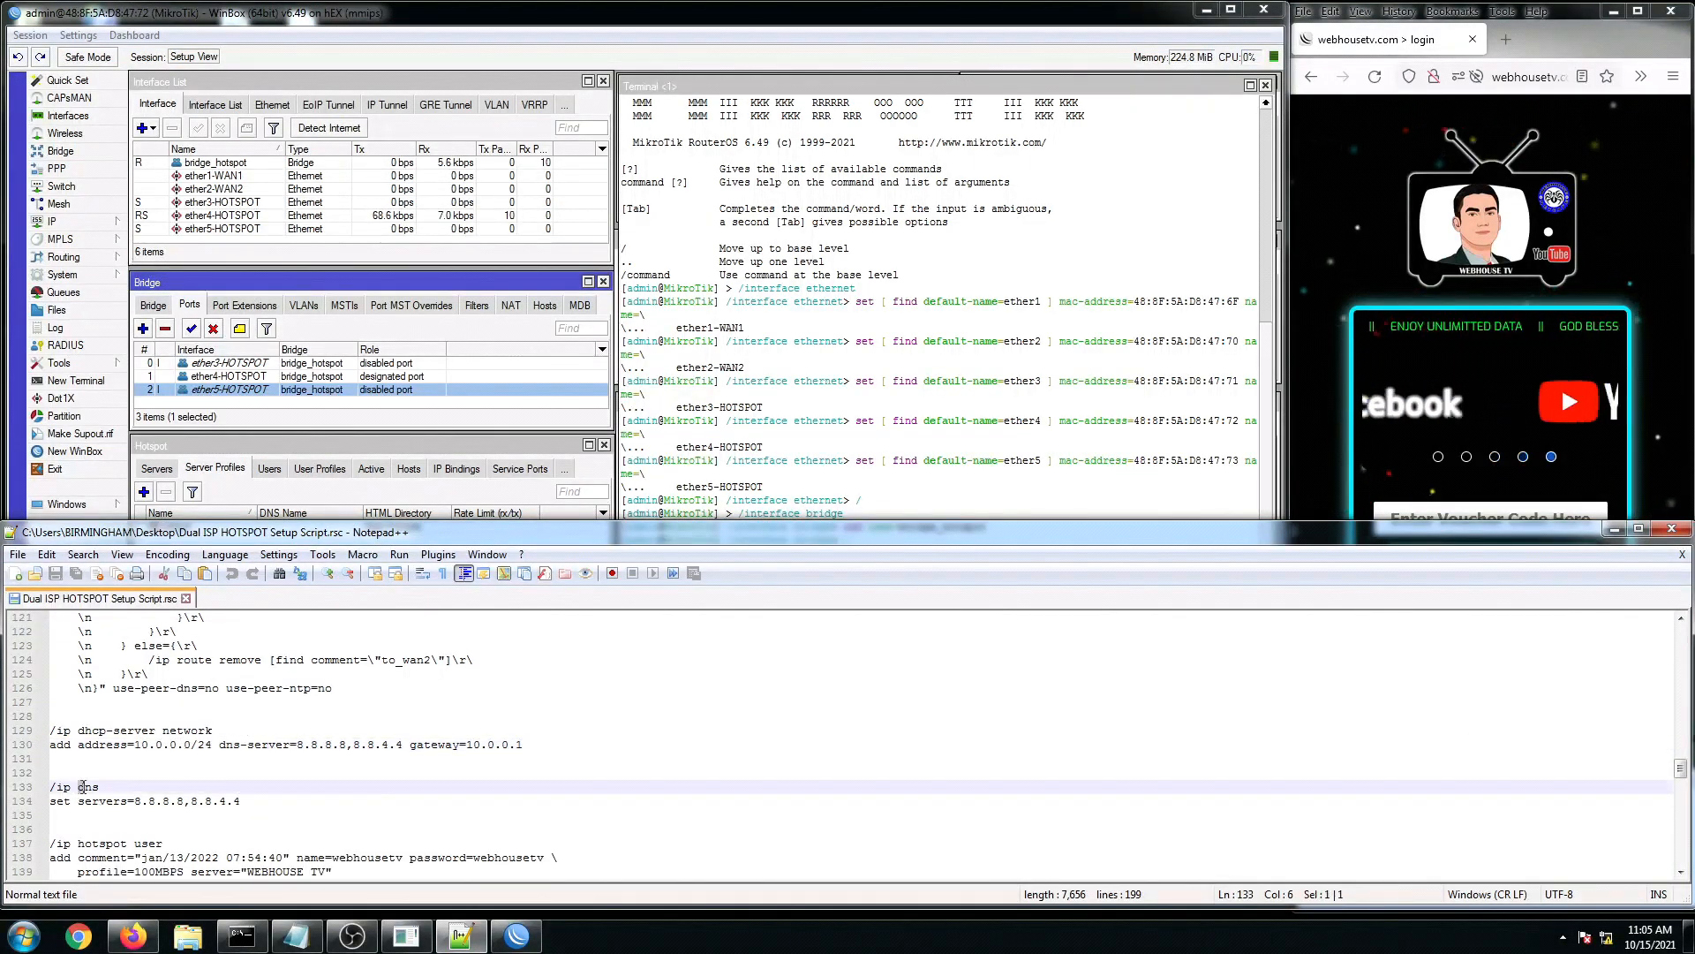
left_click(149, 809)
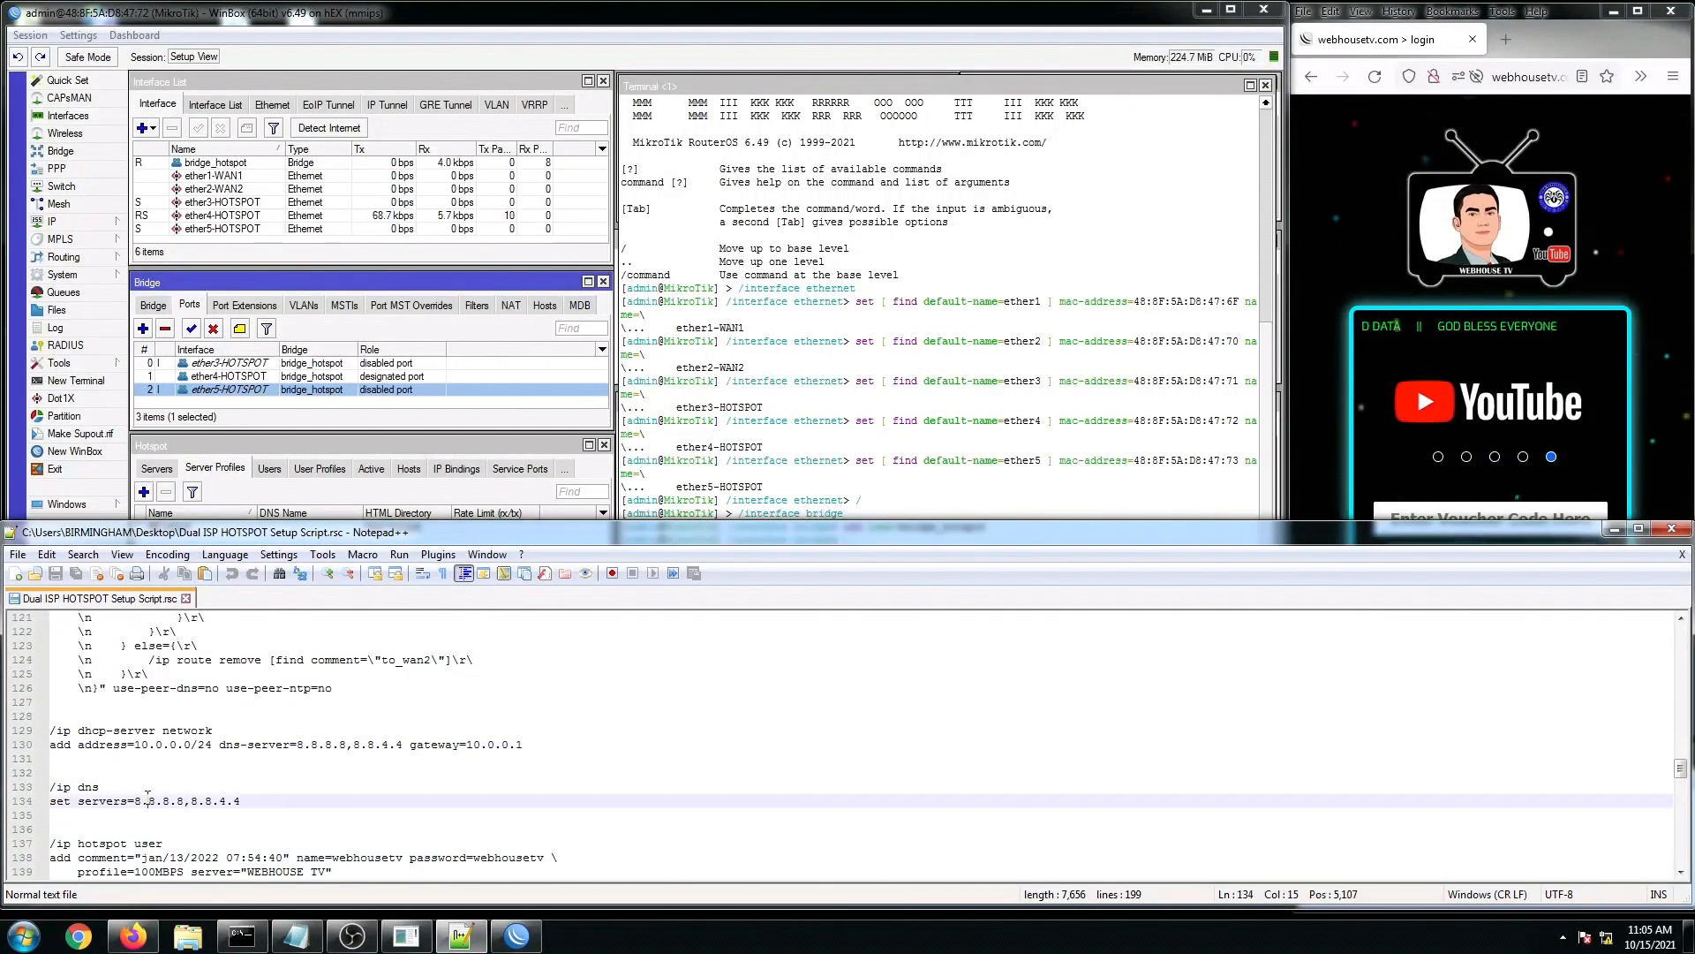
scroll(149, 809, "down", 2)
left_click(136, 799)
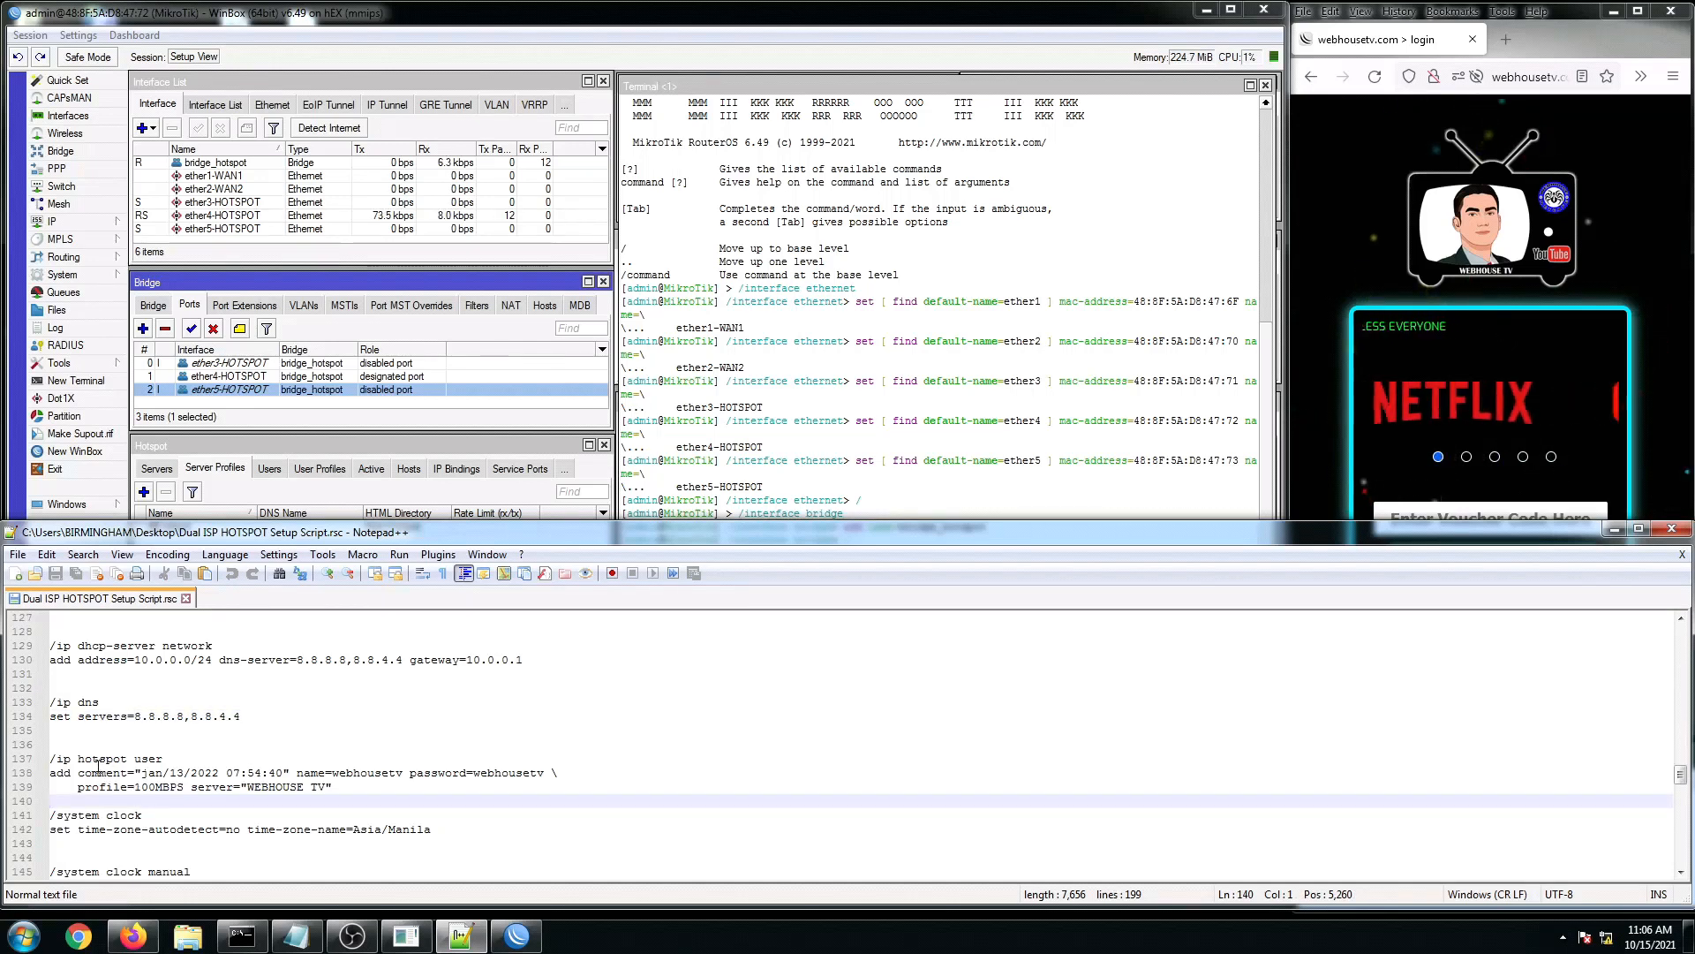
left_click_drag(98, 765, 179, 761)
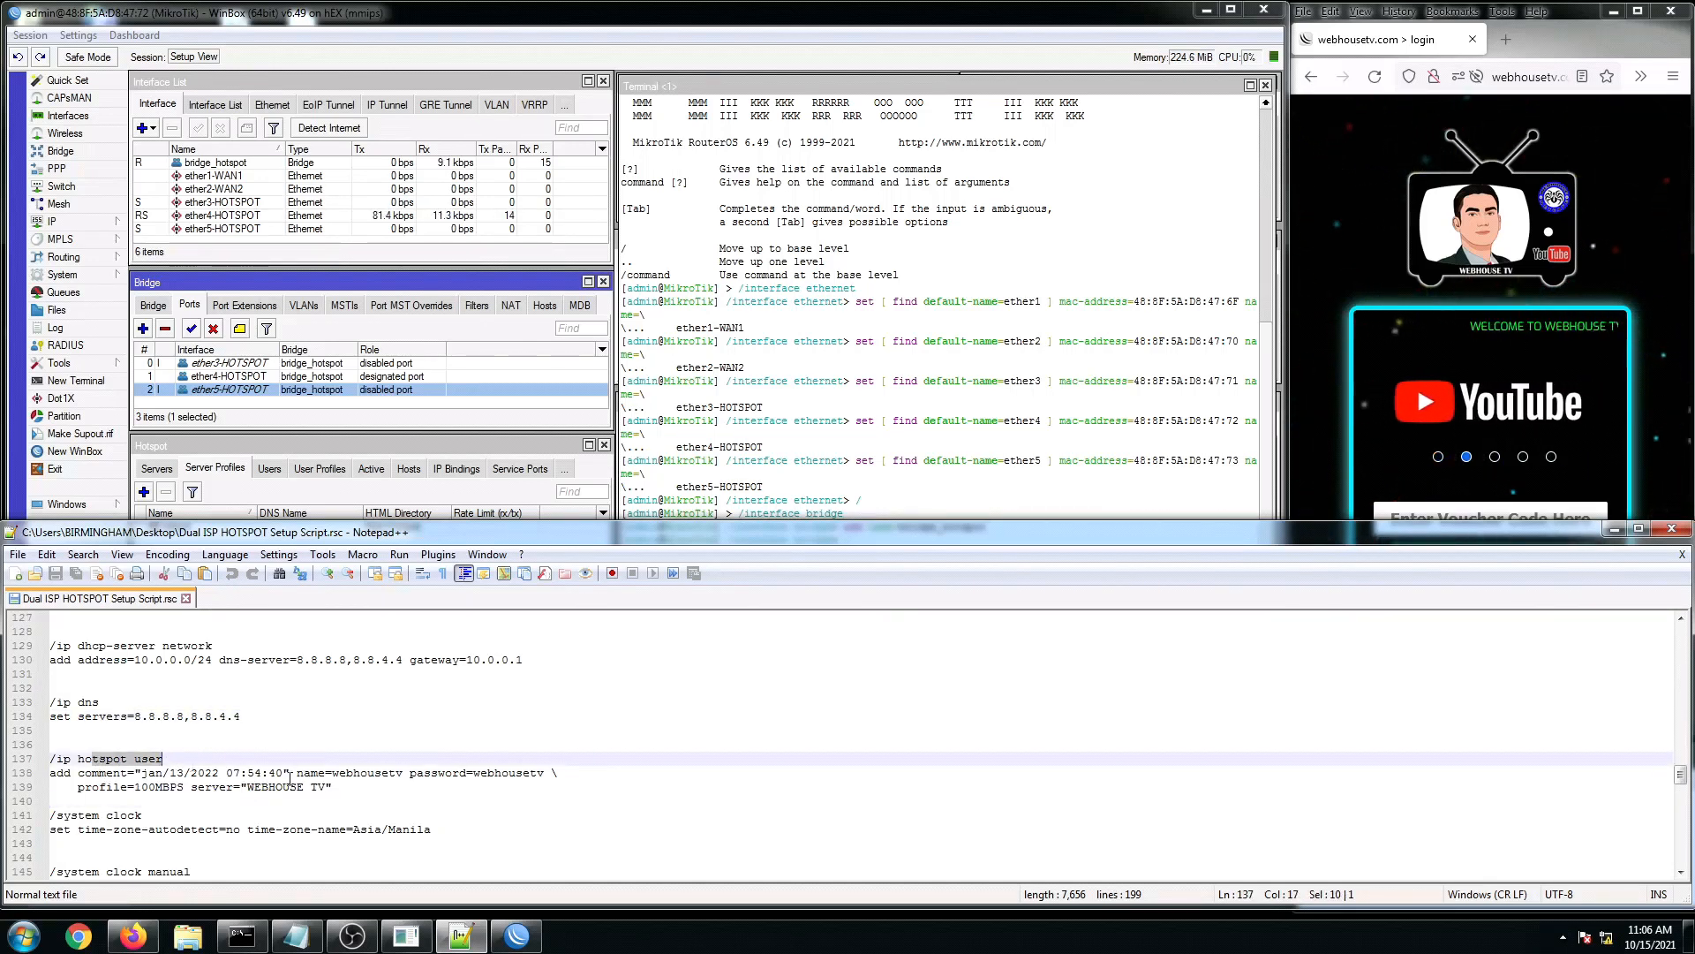
scroll(254, 782, "down", 1)
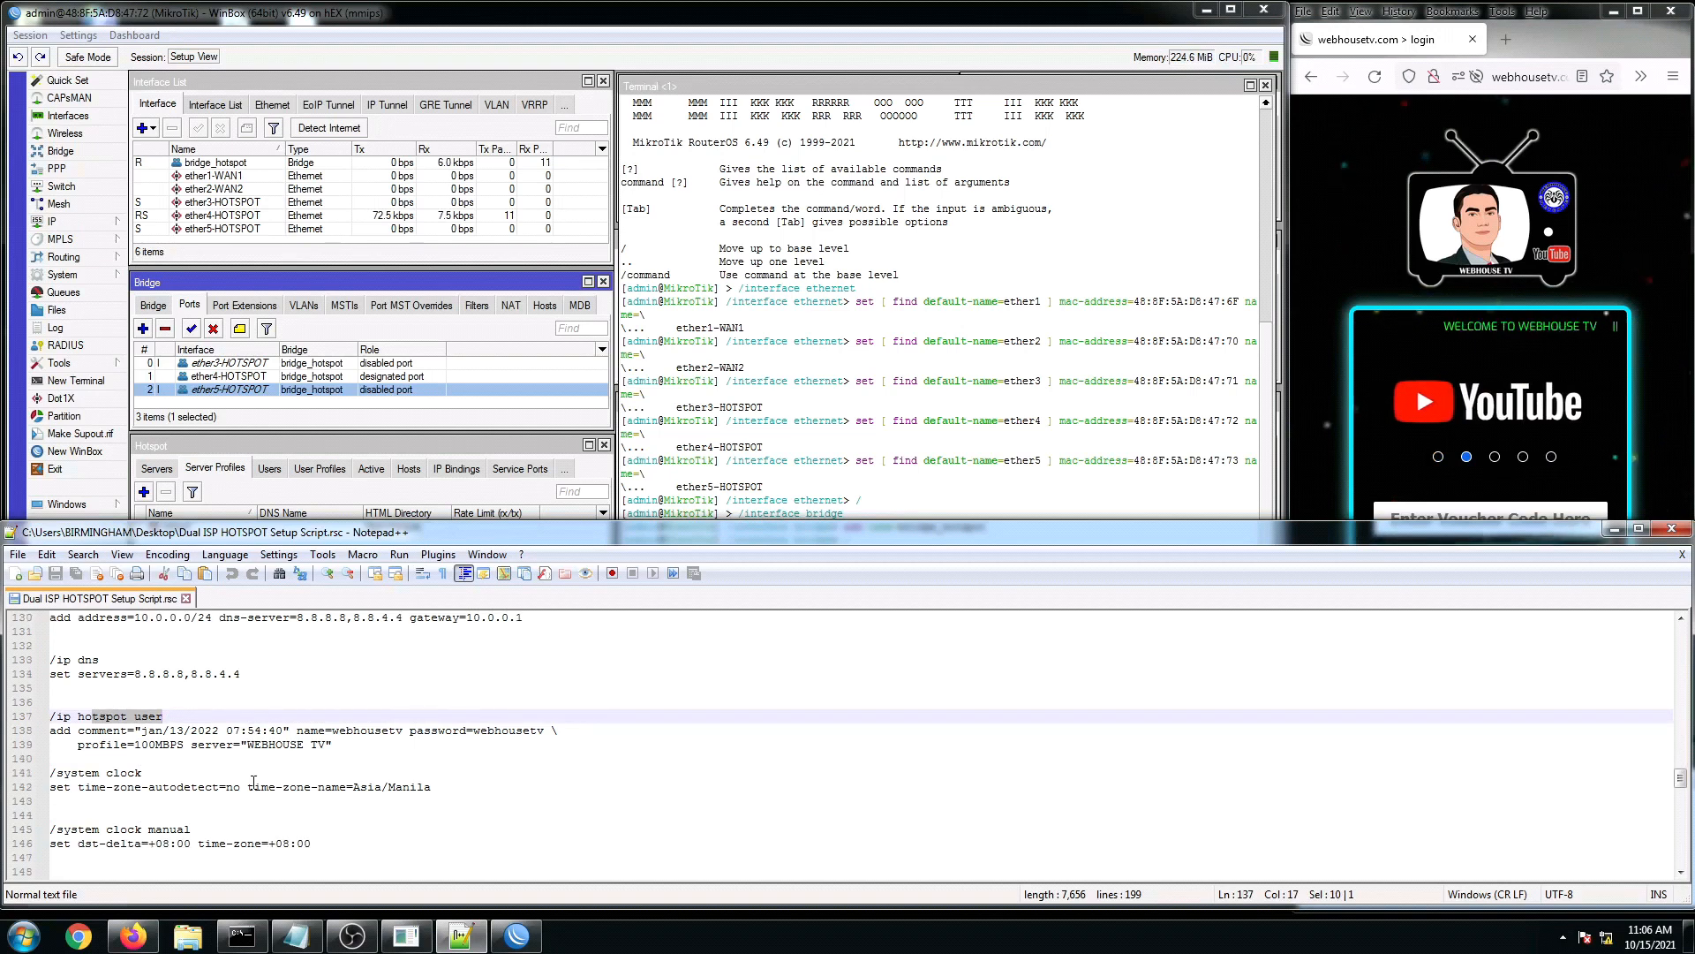
left_click(214, 748)
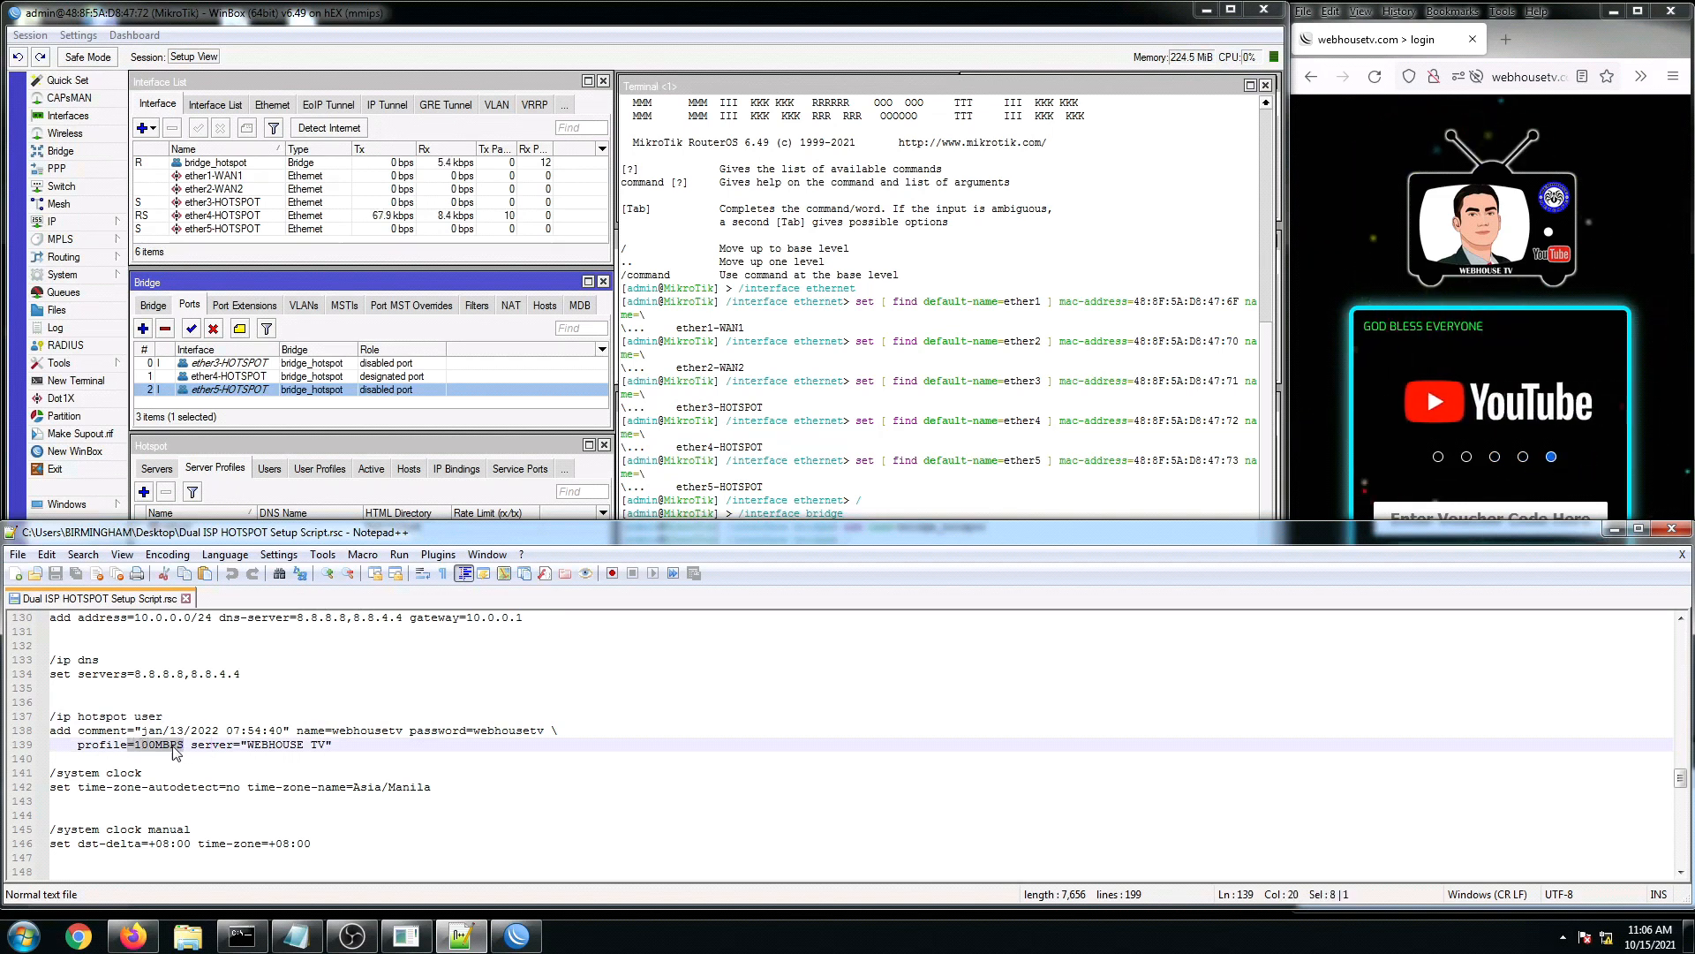
scroll(175, 752, "down", 1)
left_click_drag(71, 744, 103, 734)
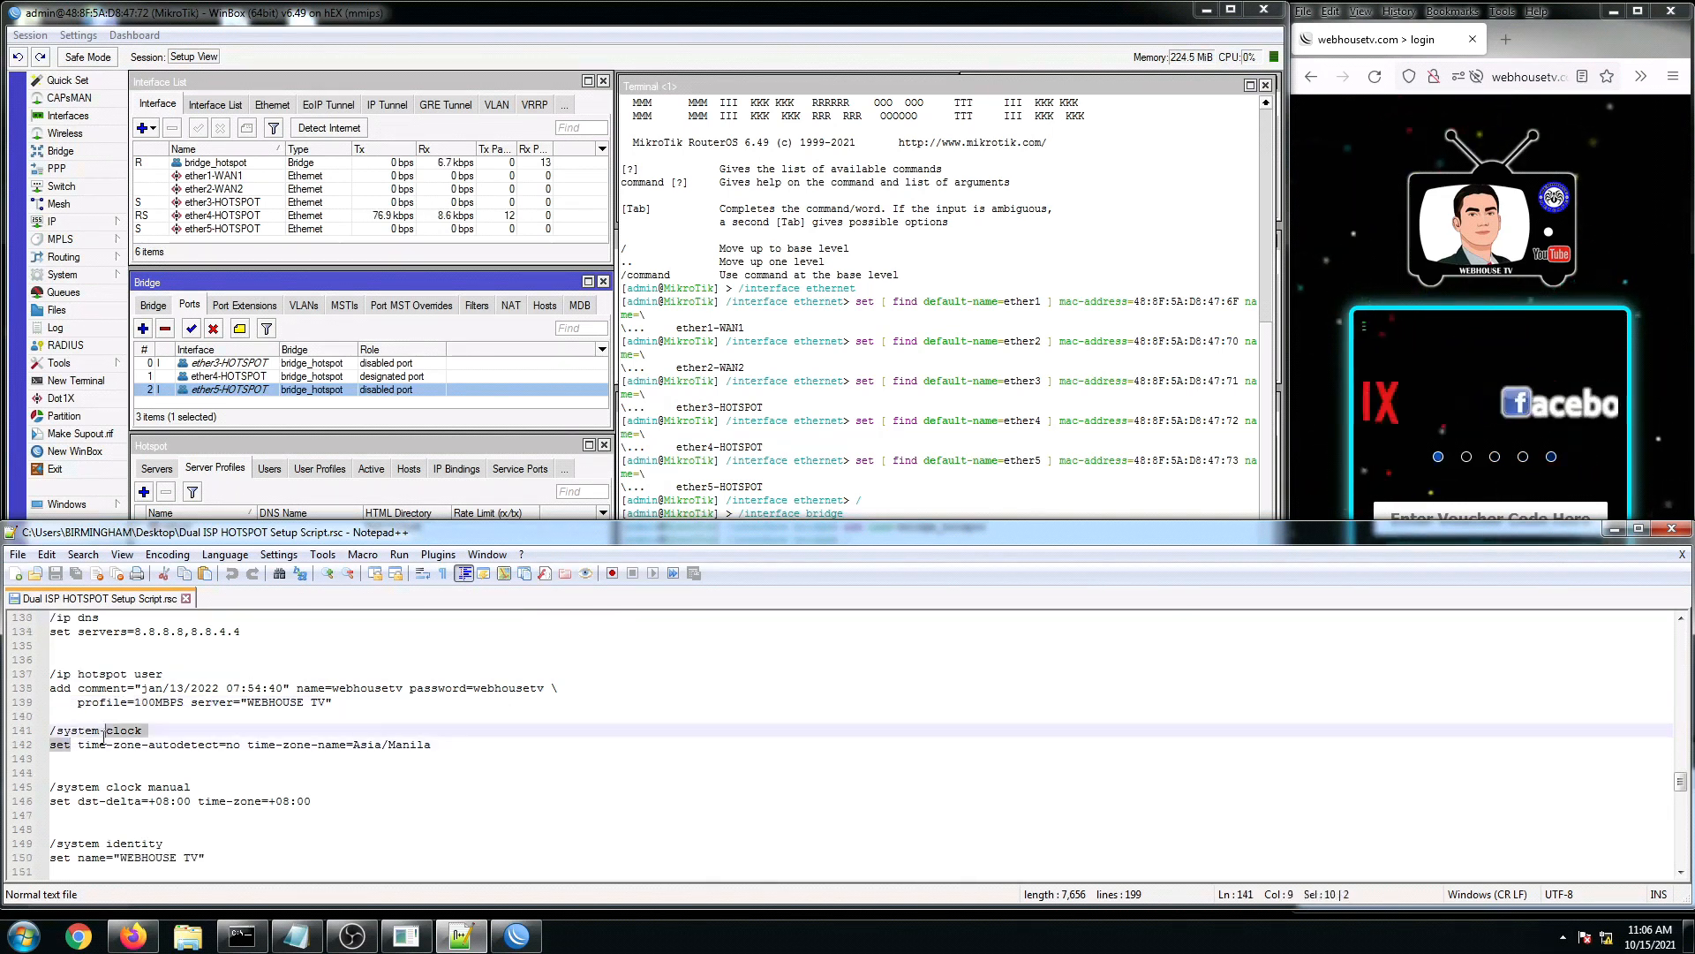
left_click(148, 786)
scroll(124, 750, "down", 1)
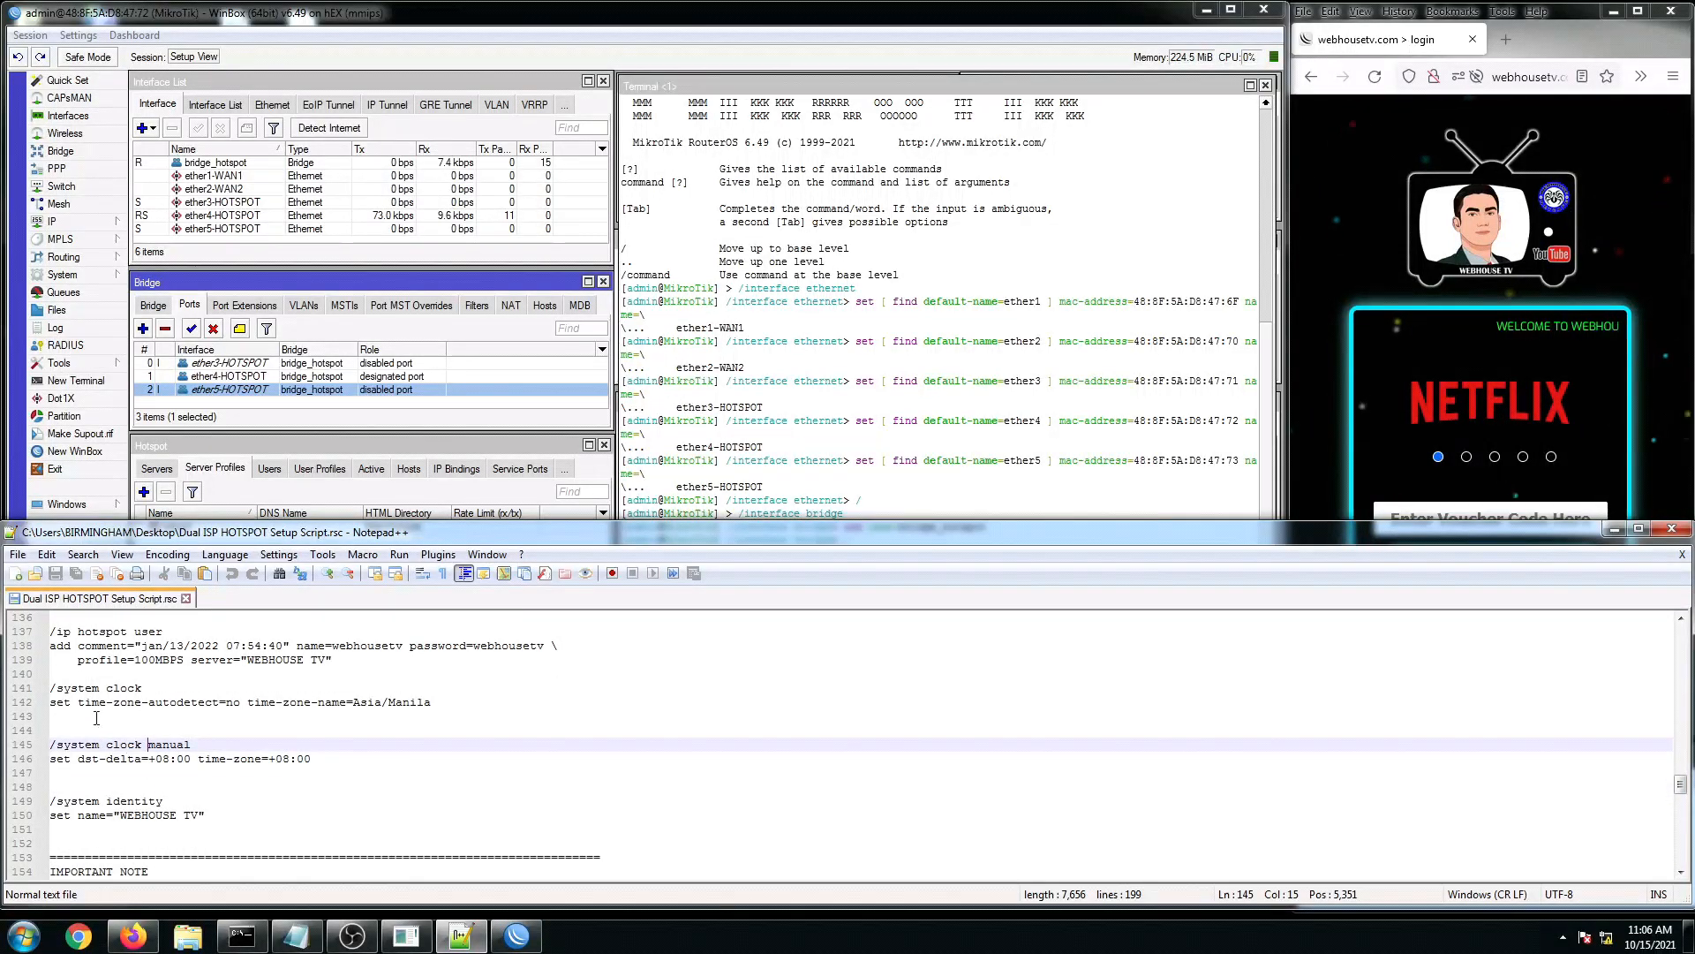
left_click_drag(50, 687, 462, 701)
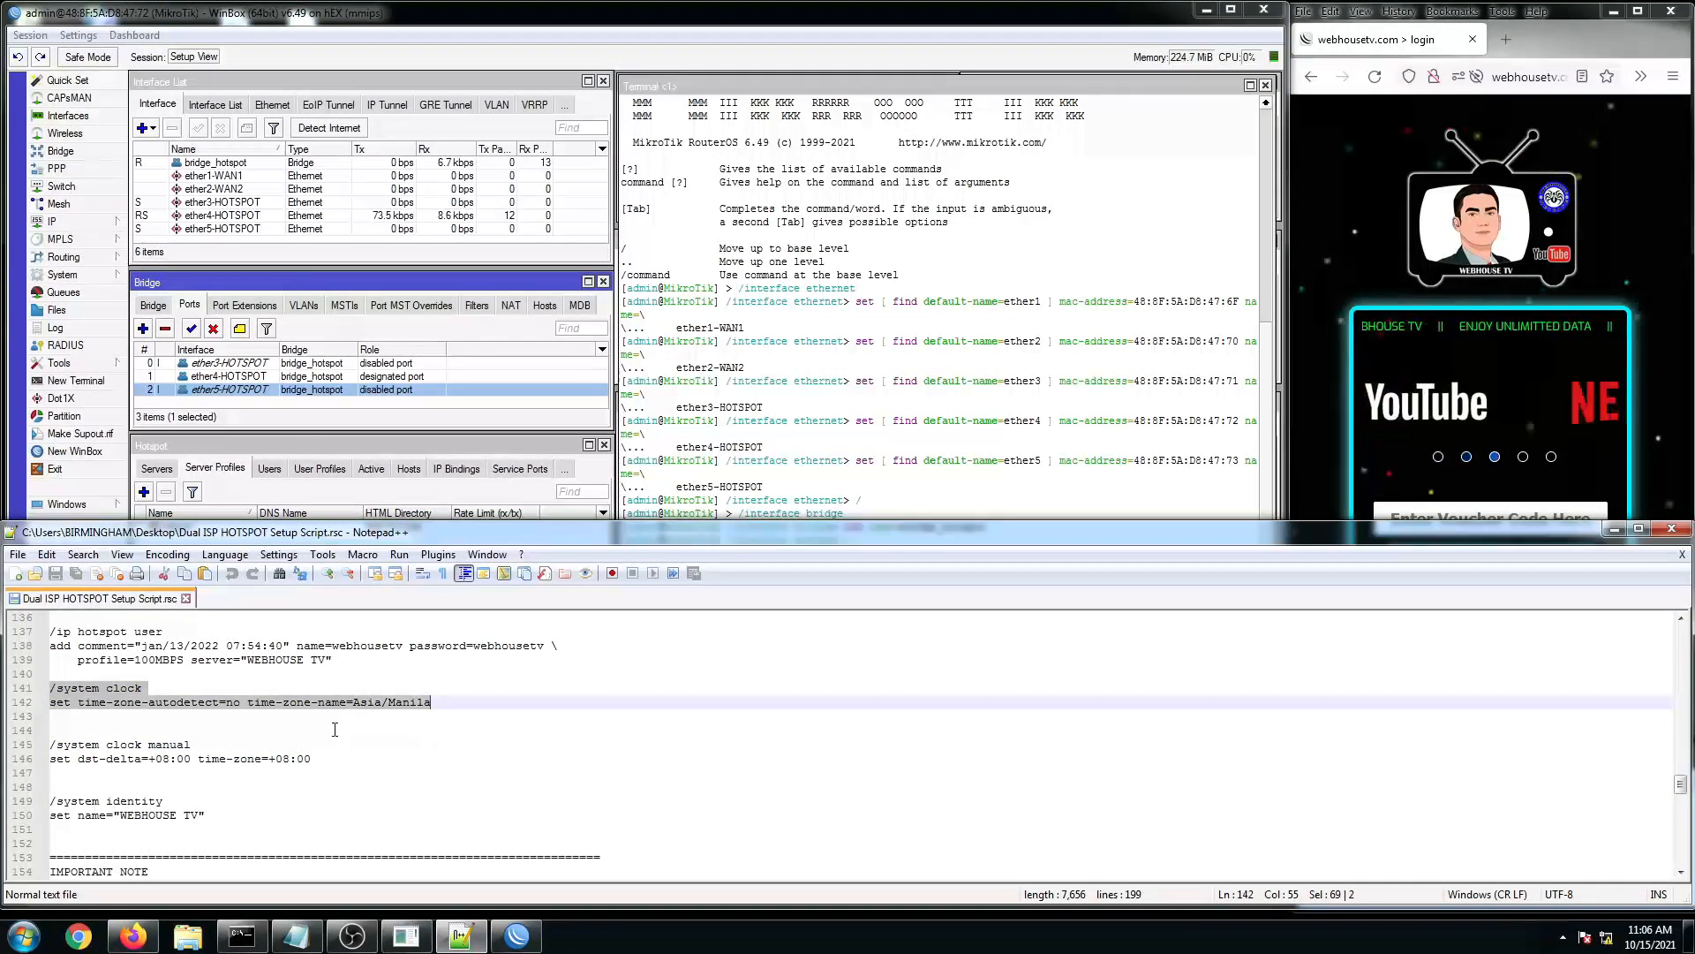
left_click(222, 749)
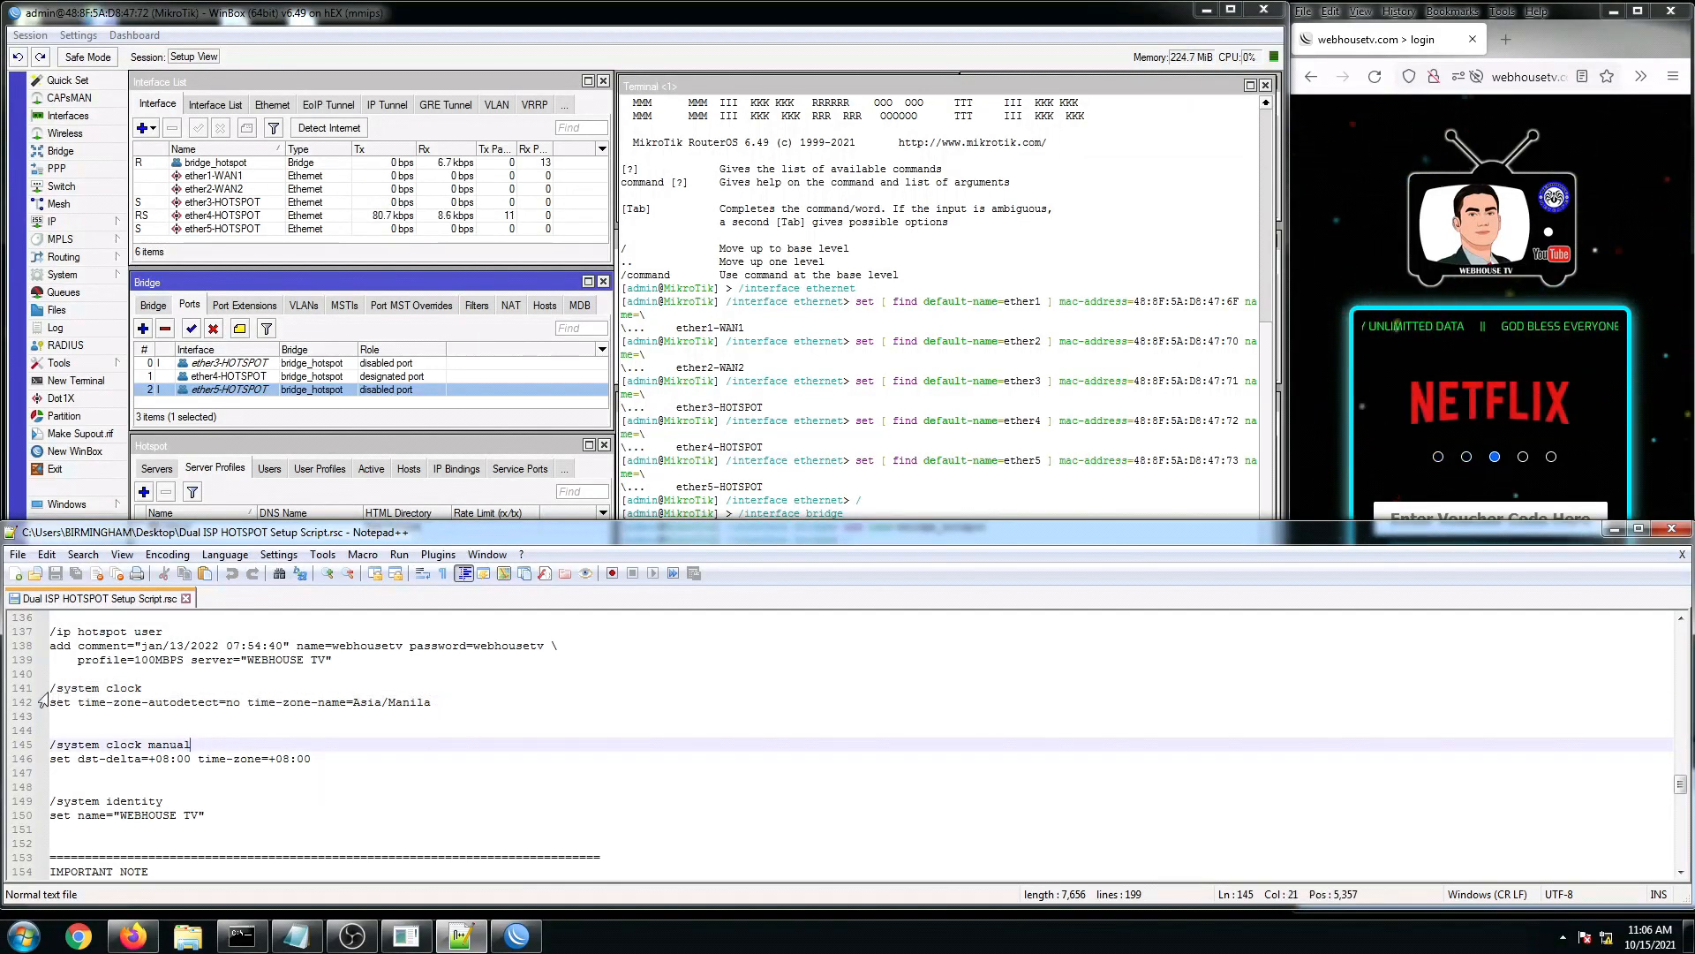
left_click_drag(50, 688, 432, 702)
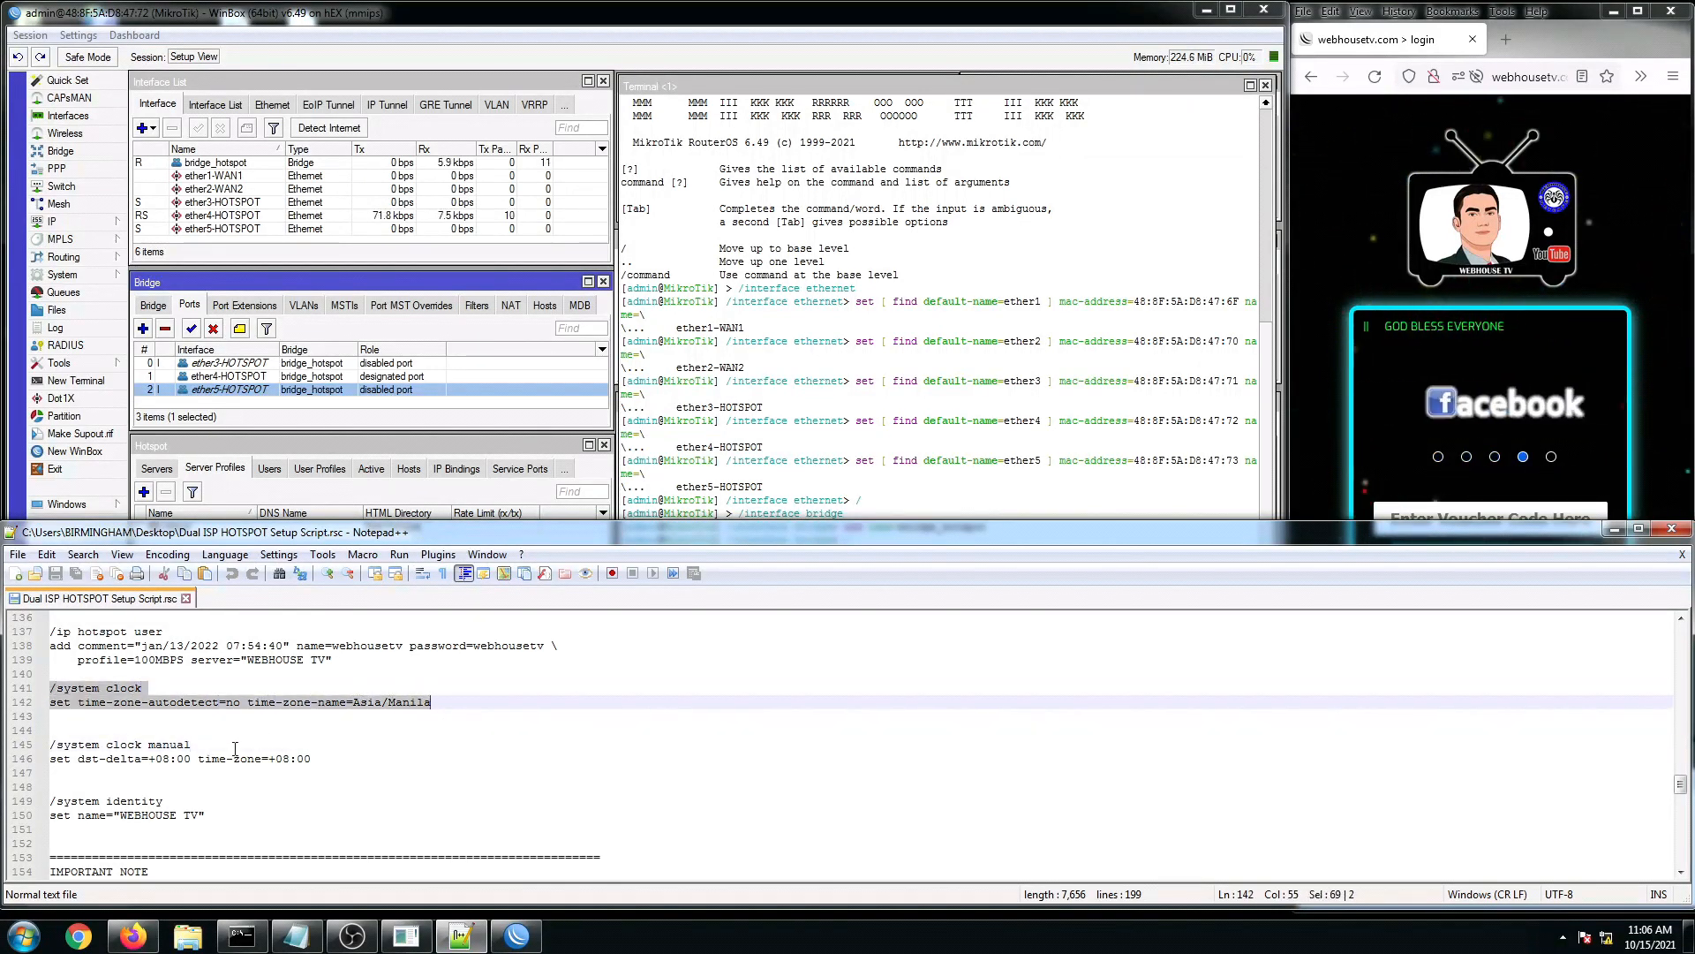
left_click(133, 759)
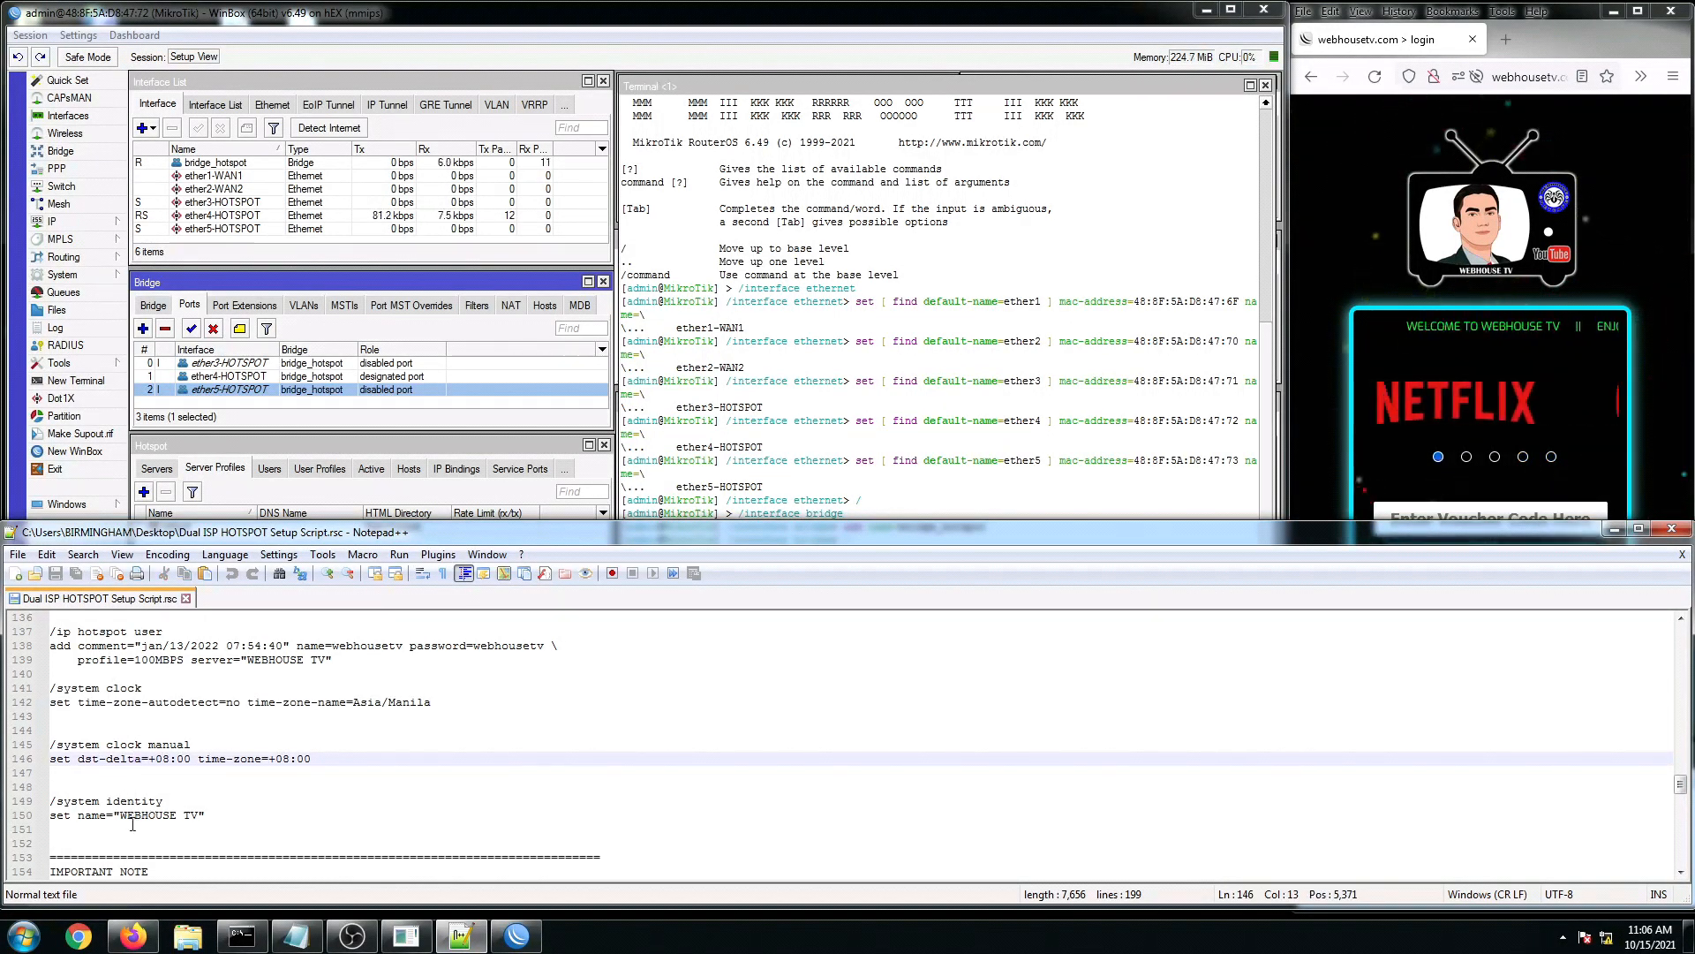
left_click(118, 819)
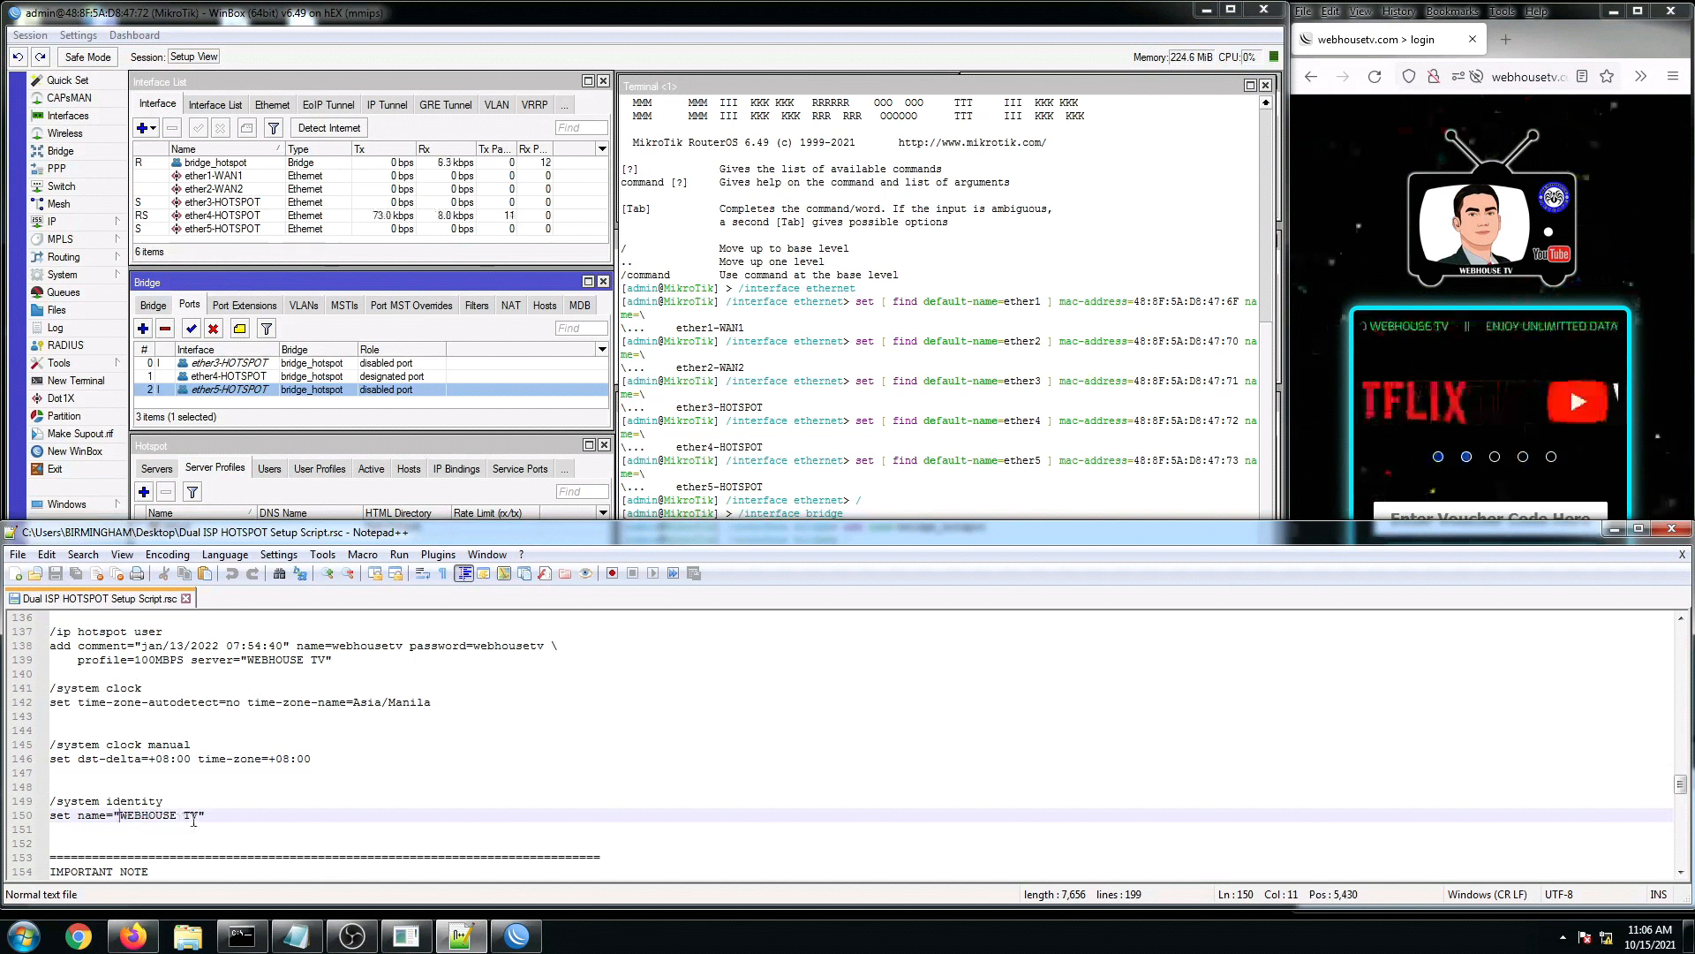
left_click_drag(66, 810, 51, 802)
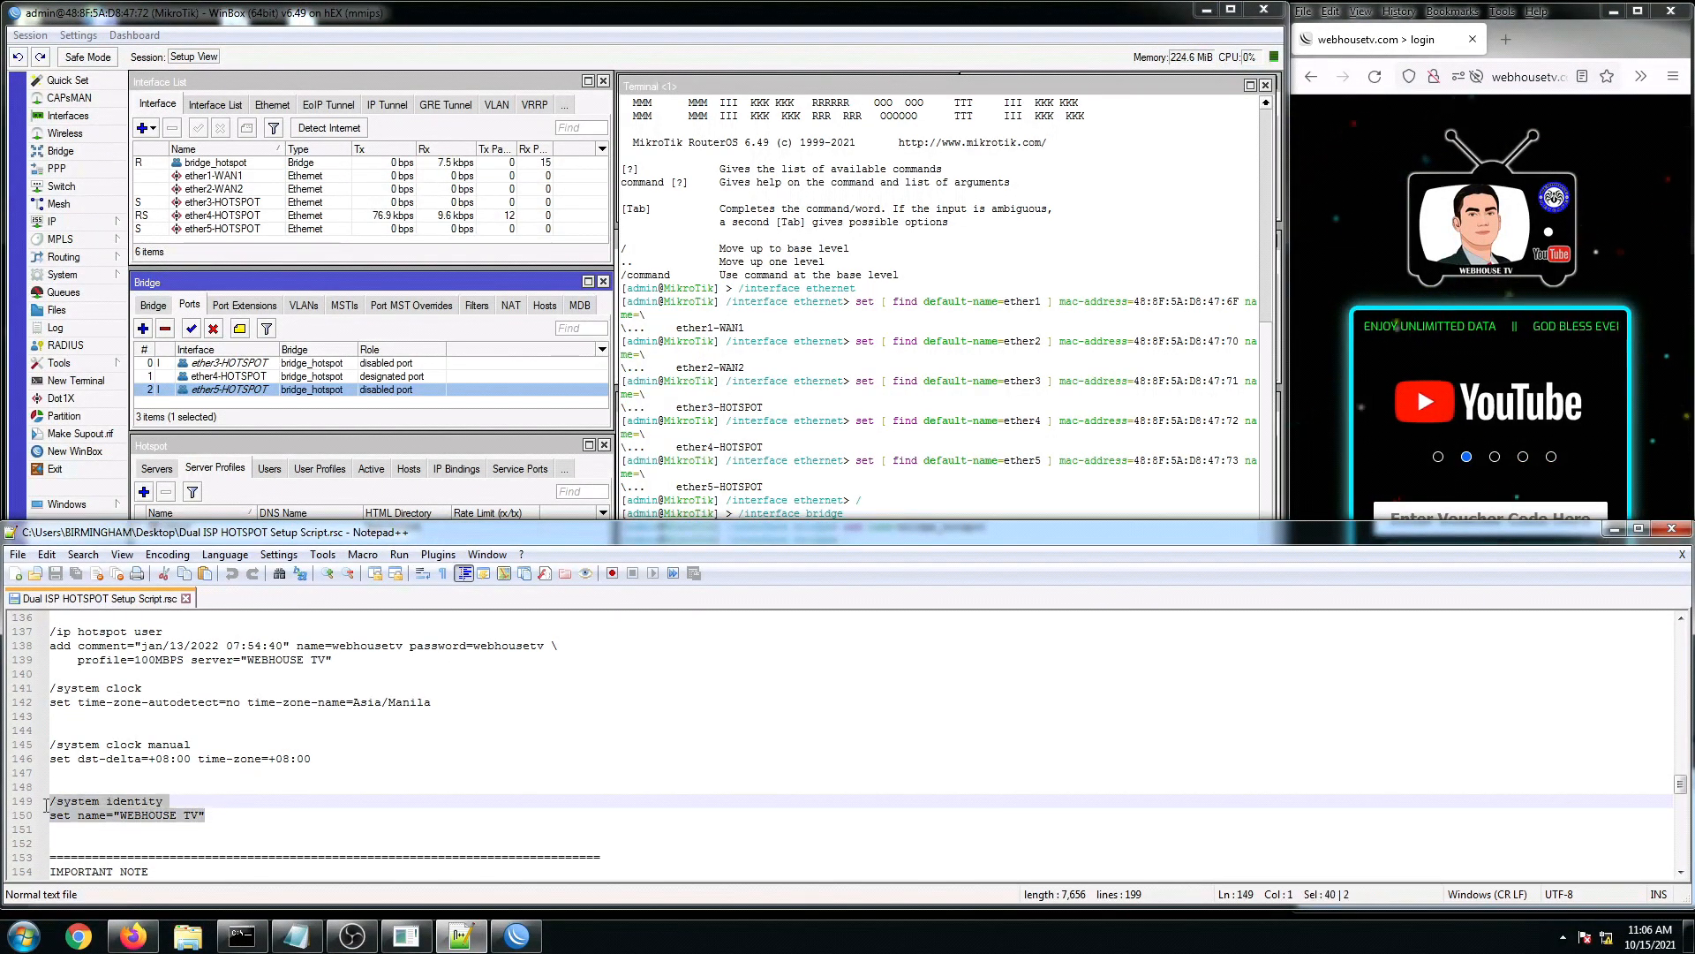
left_click(162, 775)
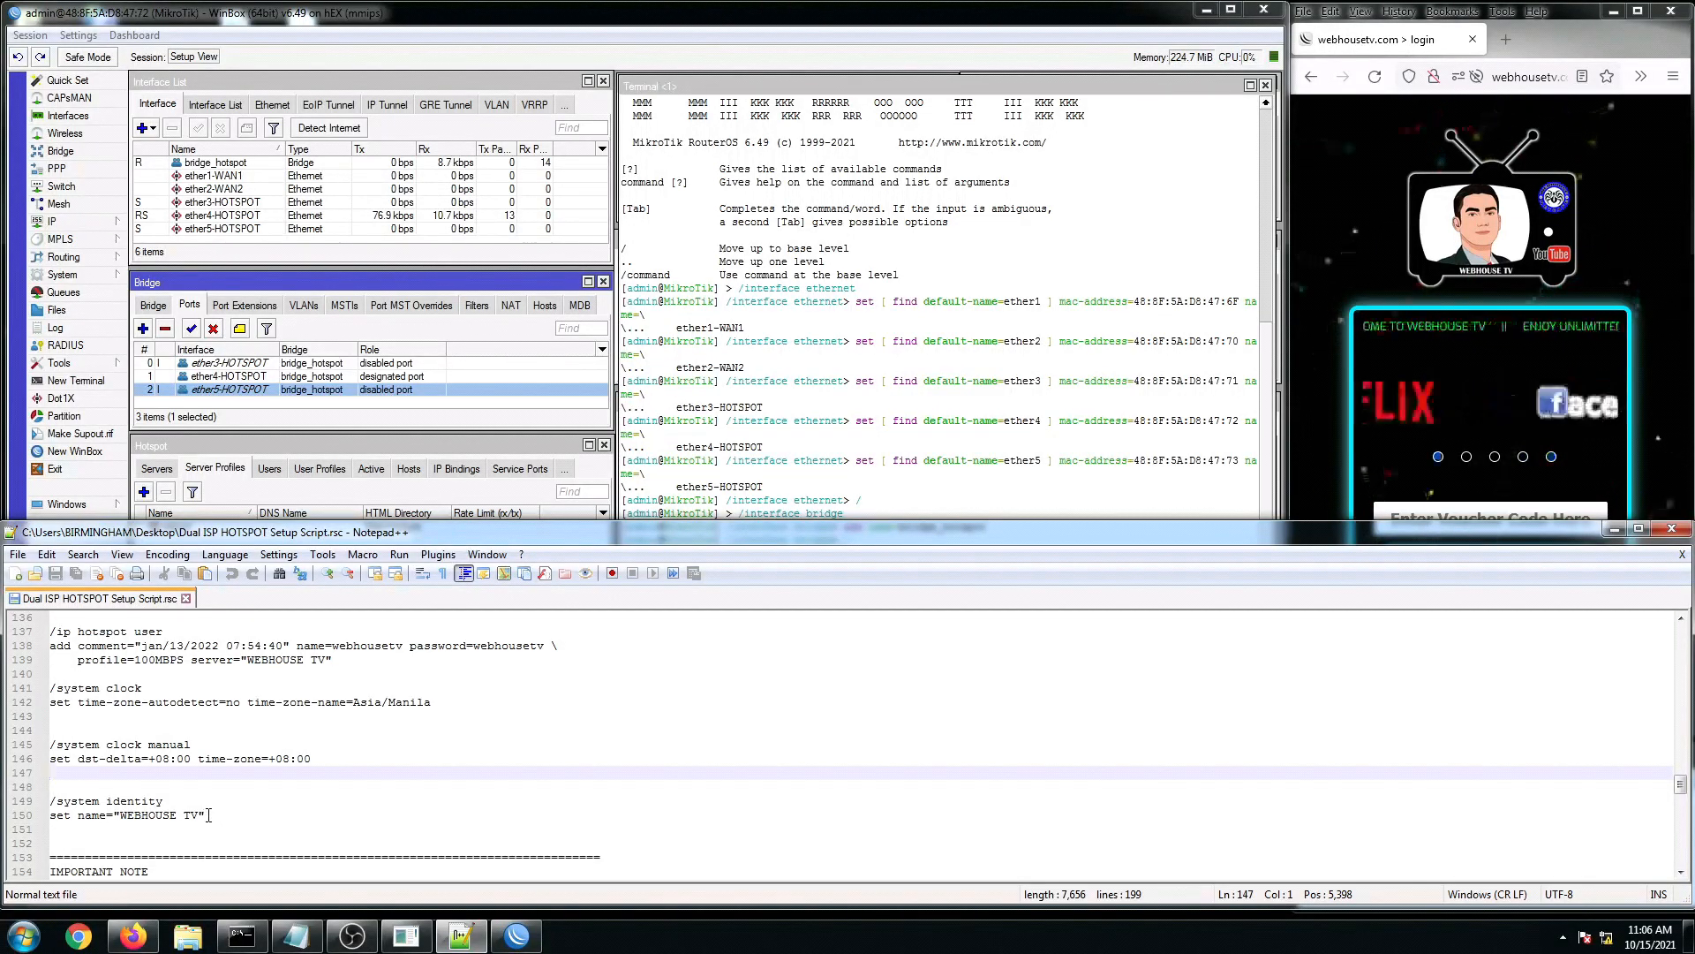
left_click(180, 784)
scroll(210, 765, "down", 2)
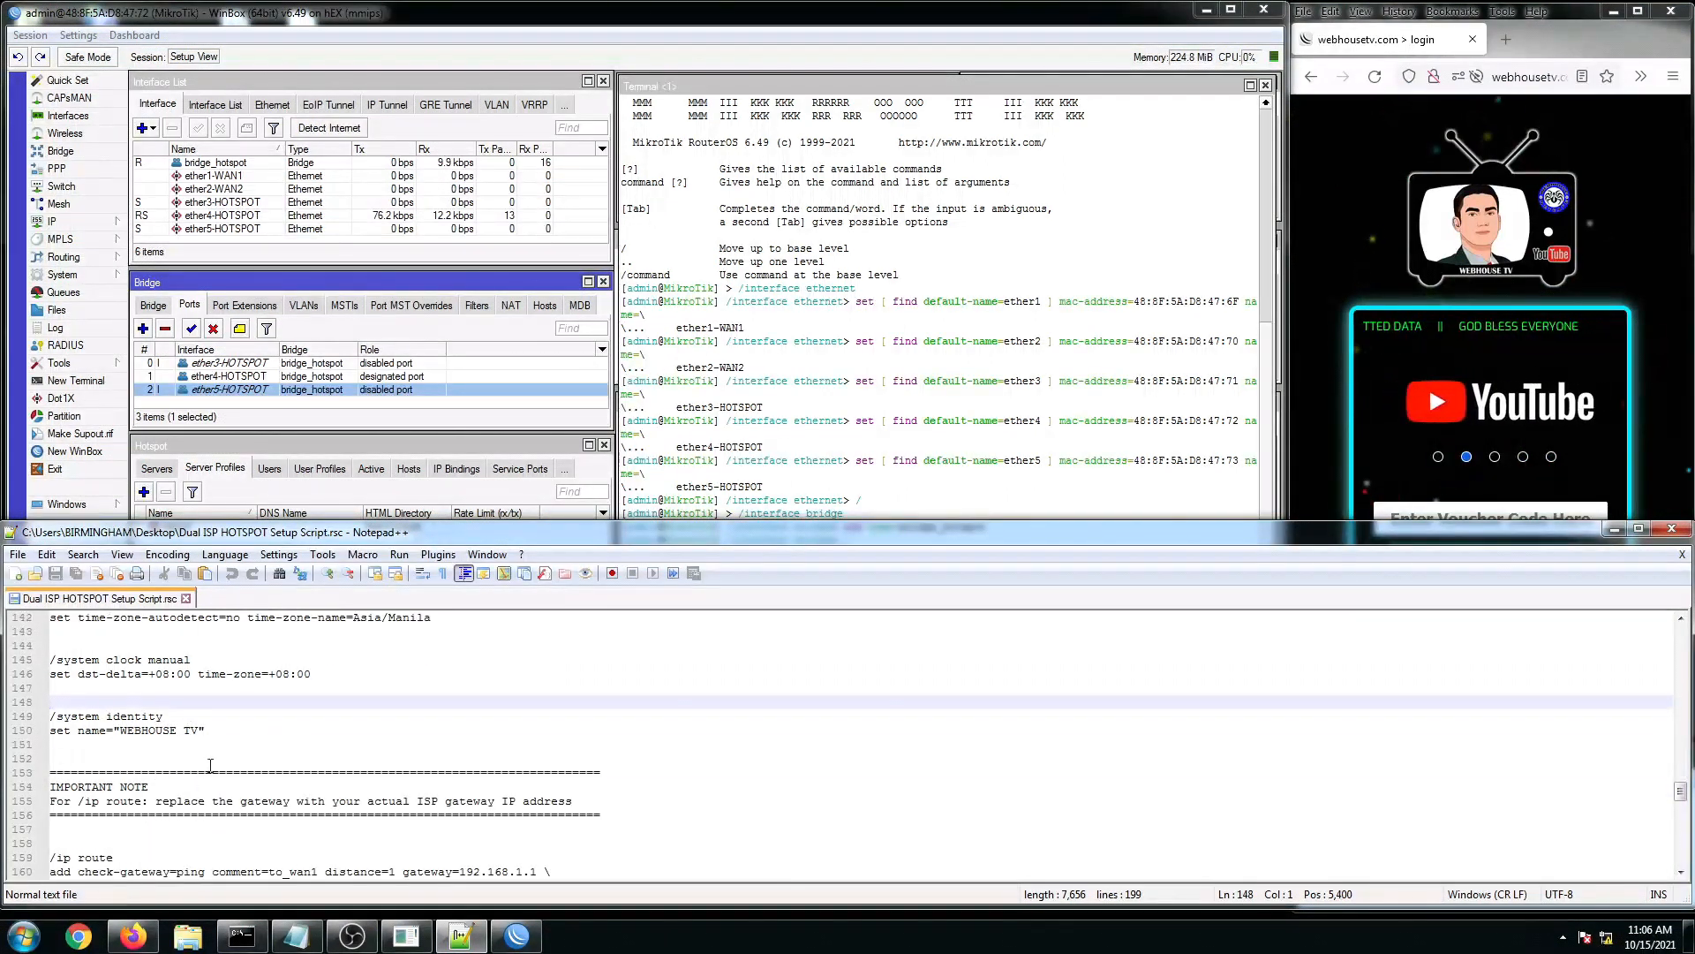
left_click(215, 731)
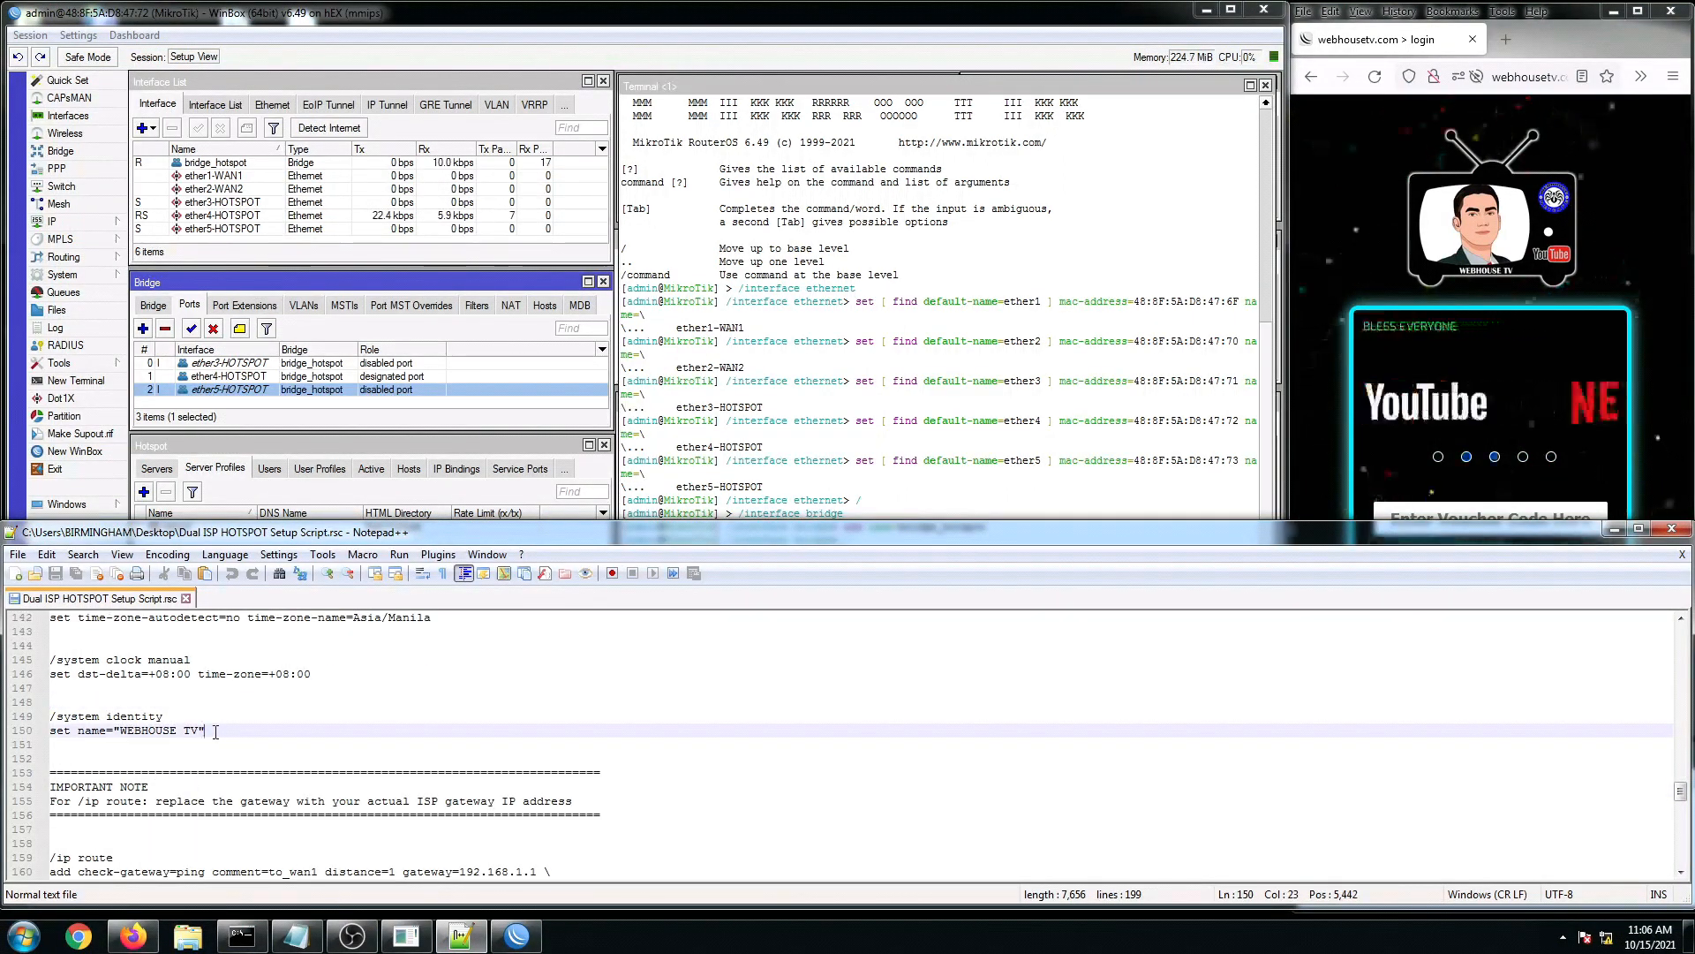
left_click(91, 788)
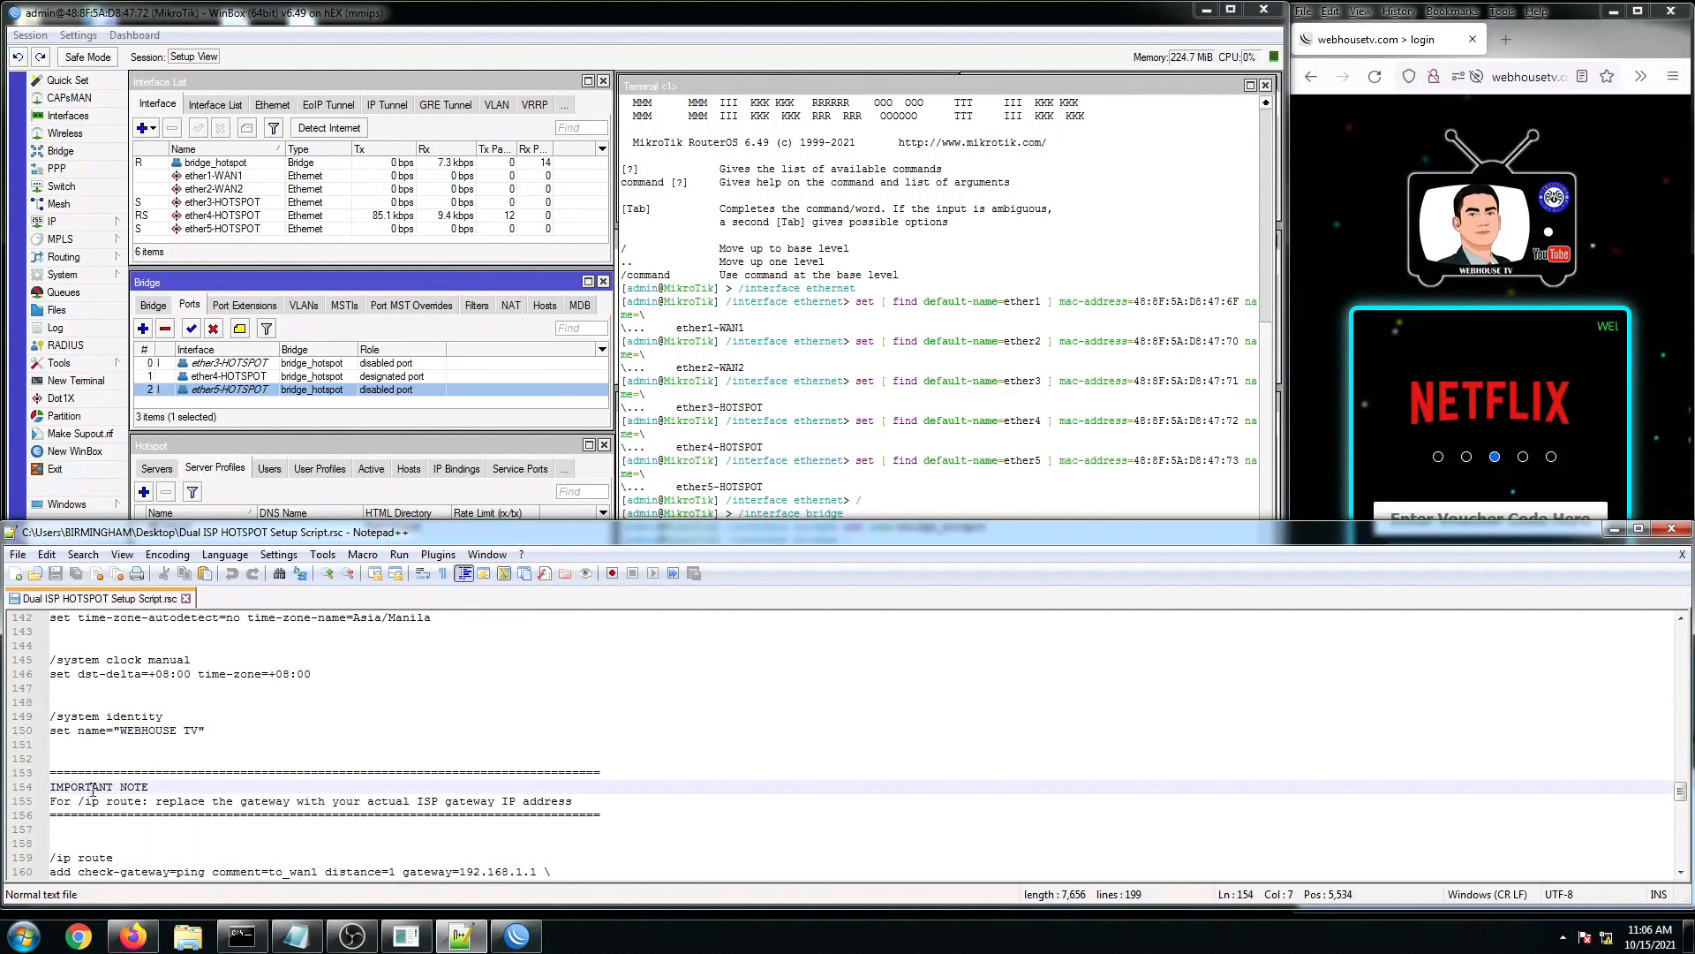
left_click_drag(95, 748, 48, 630)
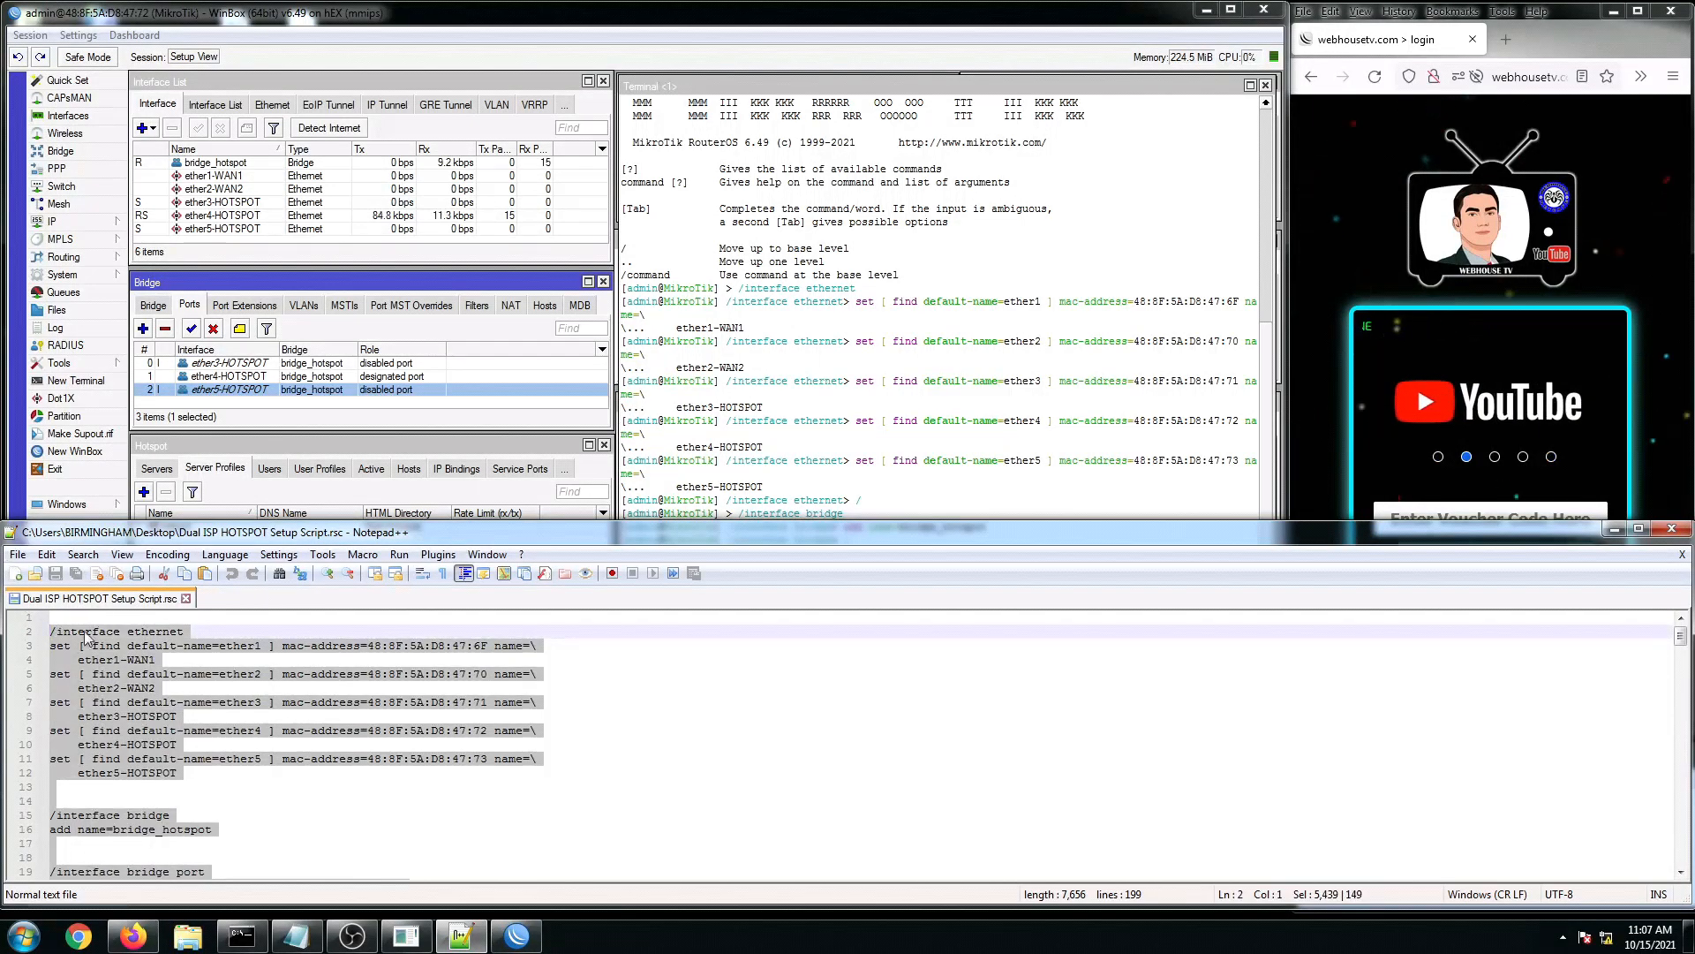
Step: Copy the selected Dual ISP HOTSPOT script and switch to the WinBox window
right_click(60, 636)
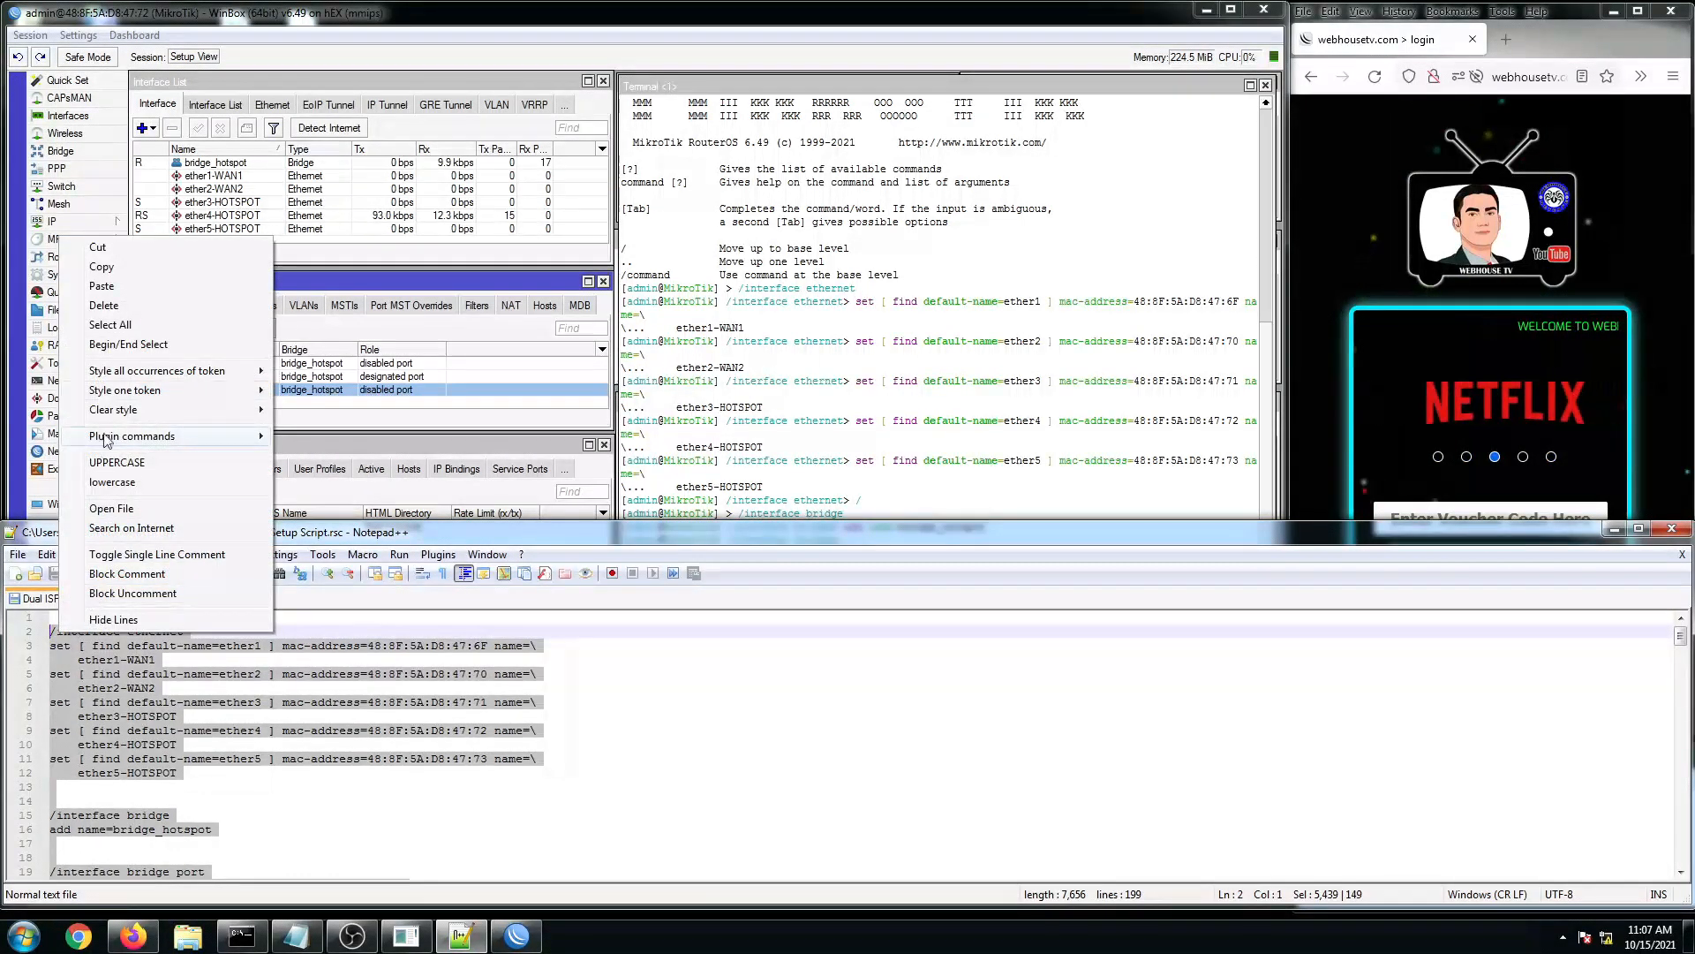
left_click(98, 270)
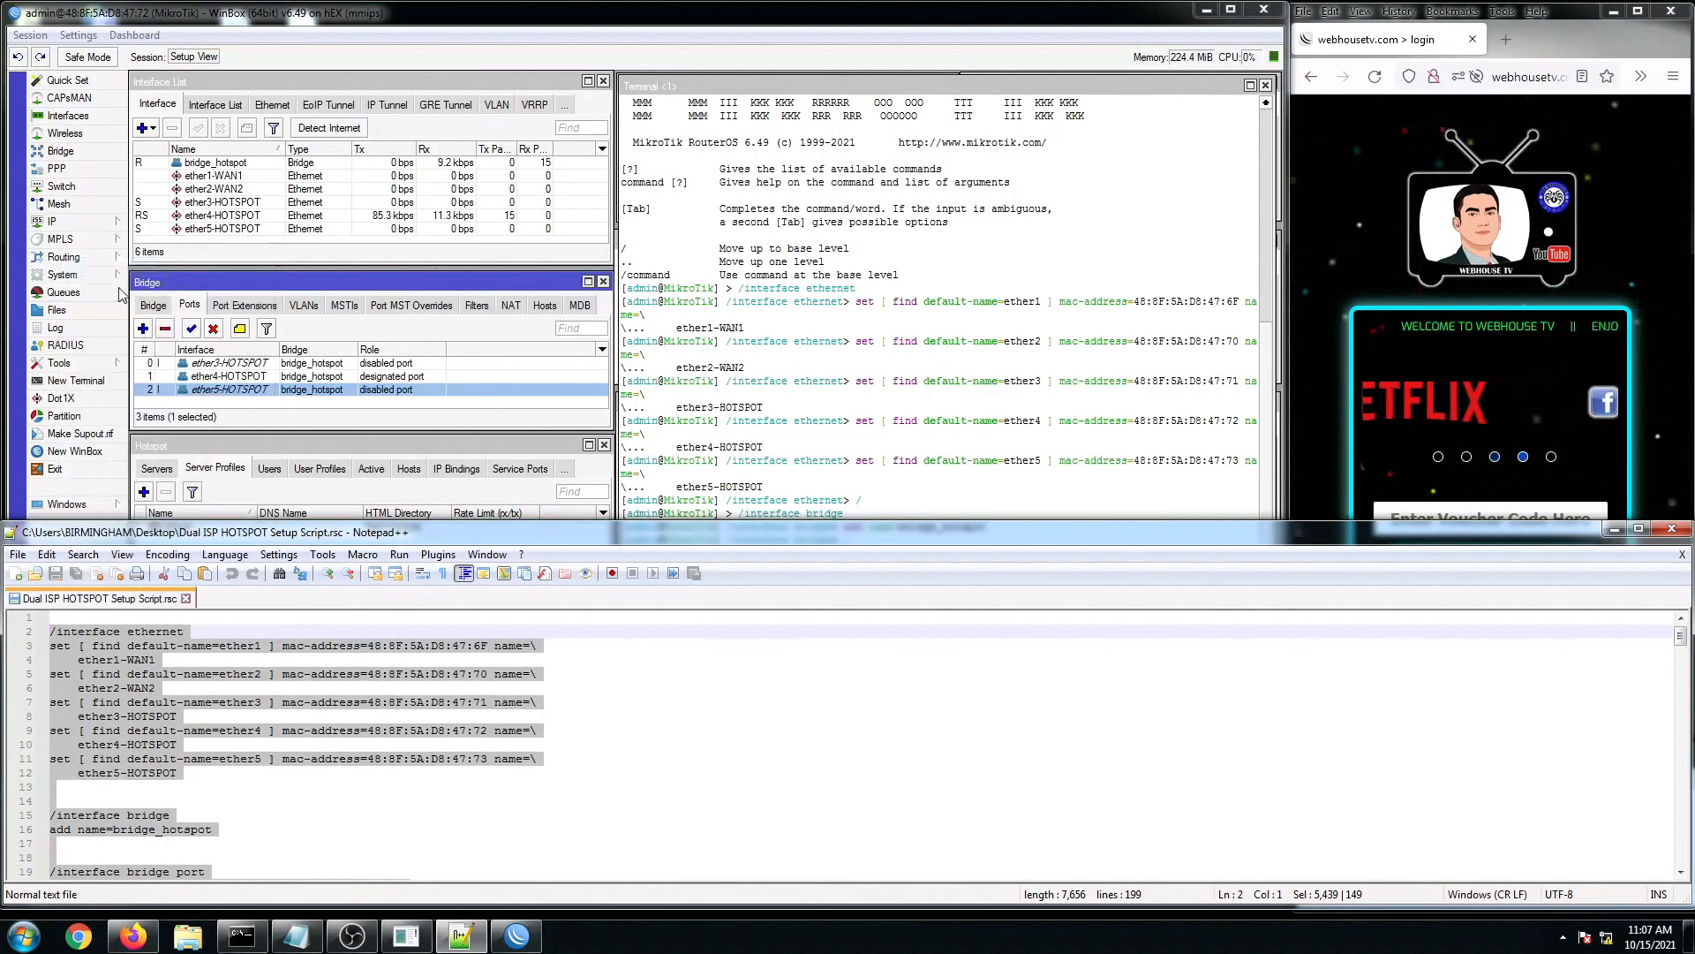
left_click(799, 346)
key("ctrl+v")
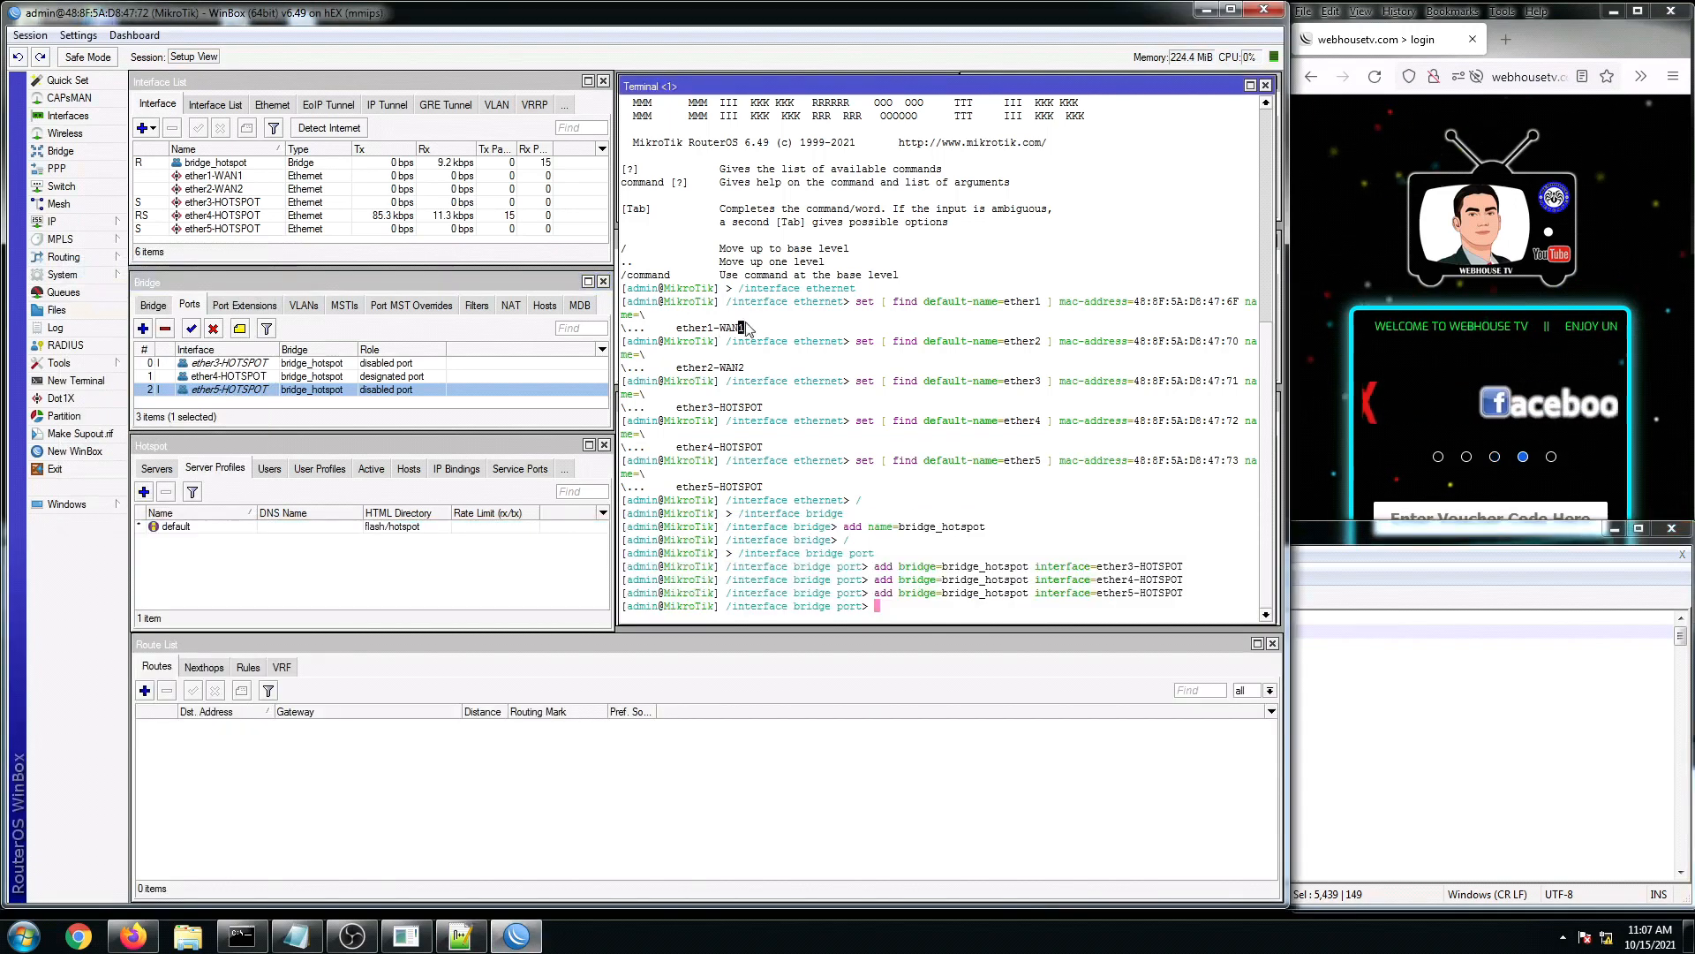
Step: Paste the full setup script into a fresh router terminal to run it
left_click(1265, 86)
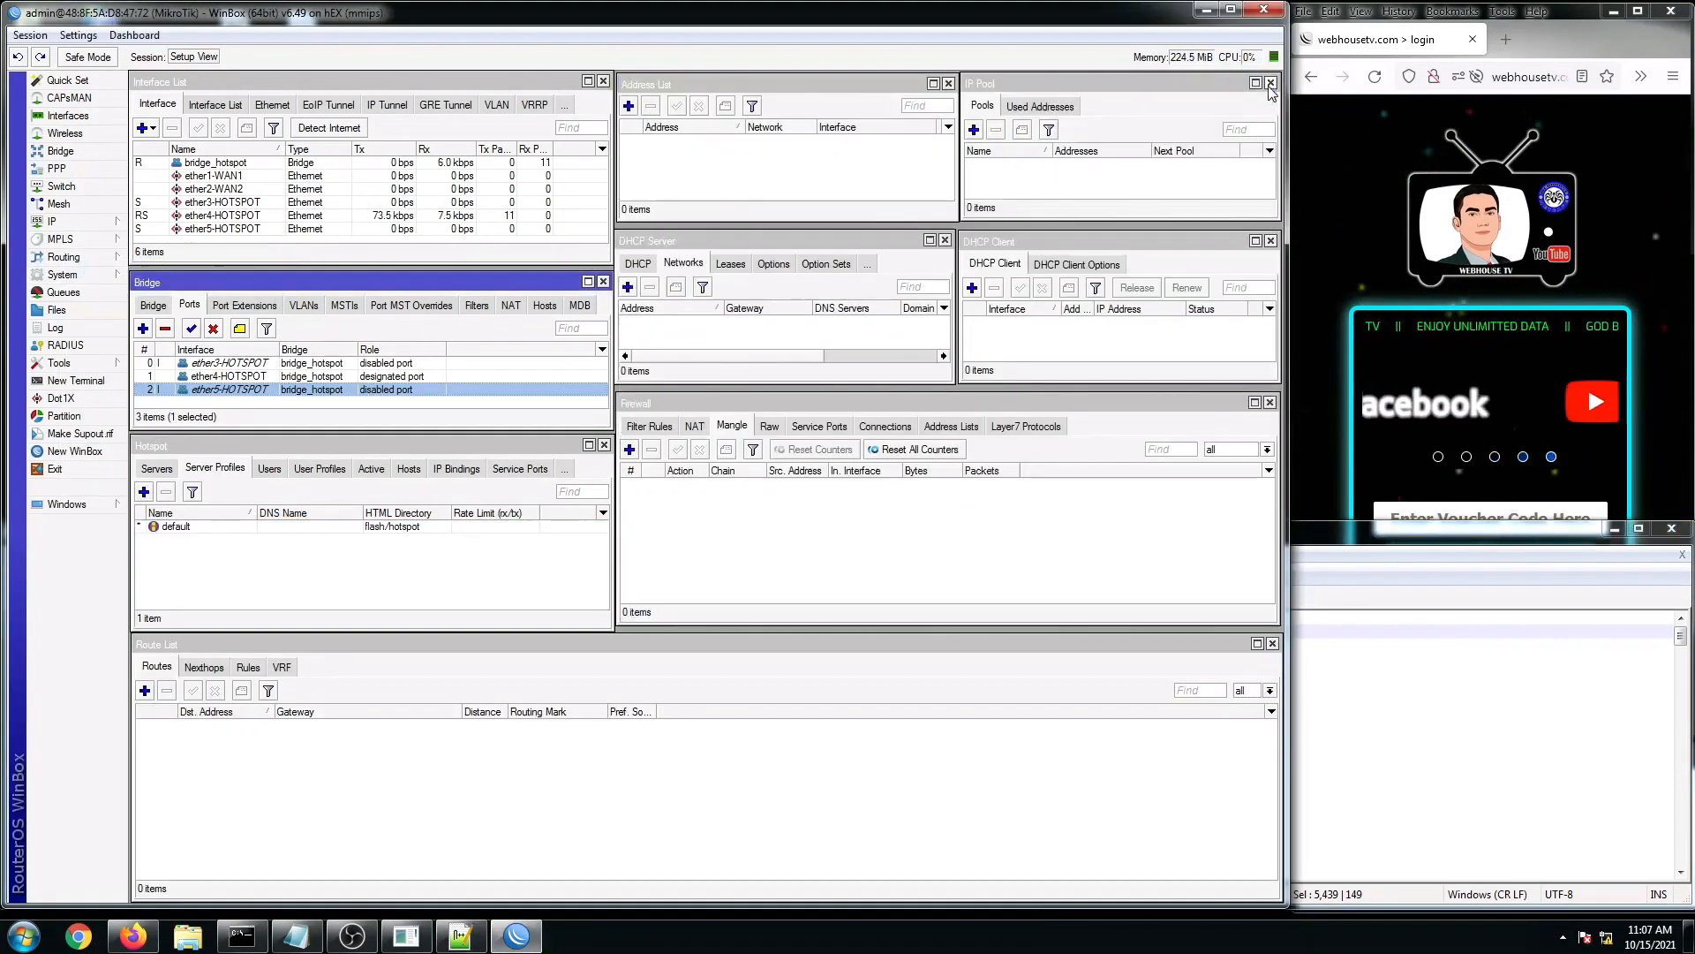
left_click(75, 379)
right_click(773, 608)
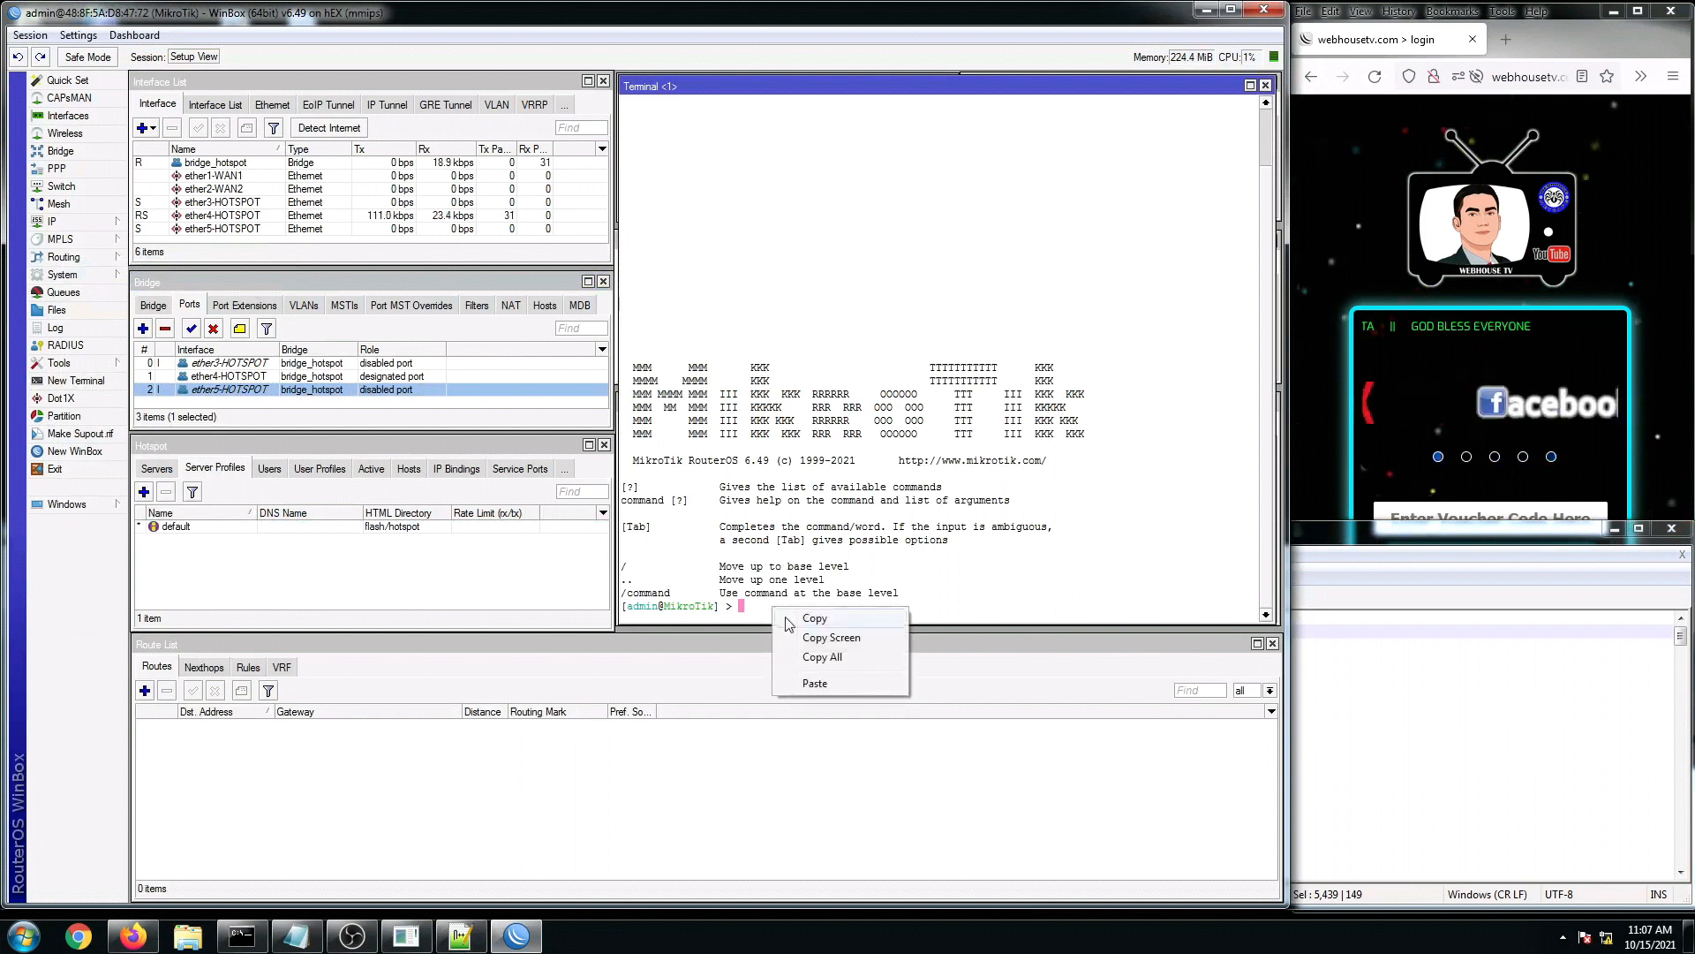
left_click(817, 684)
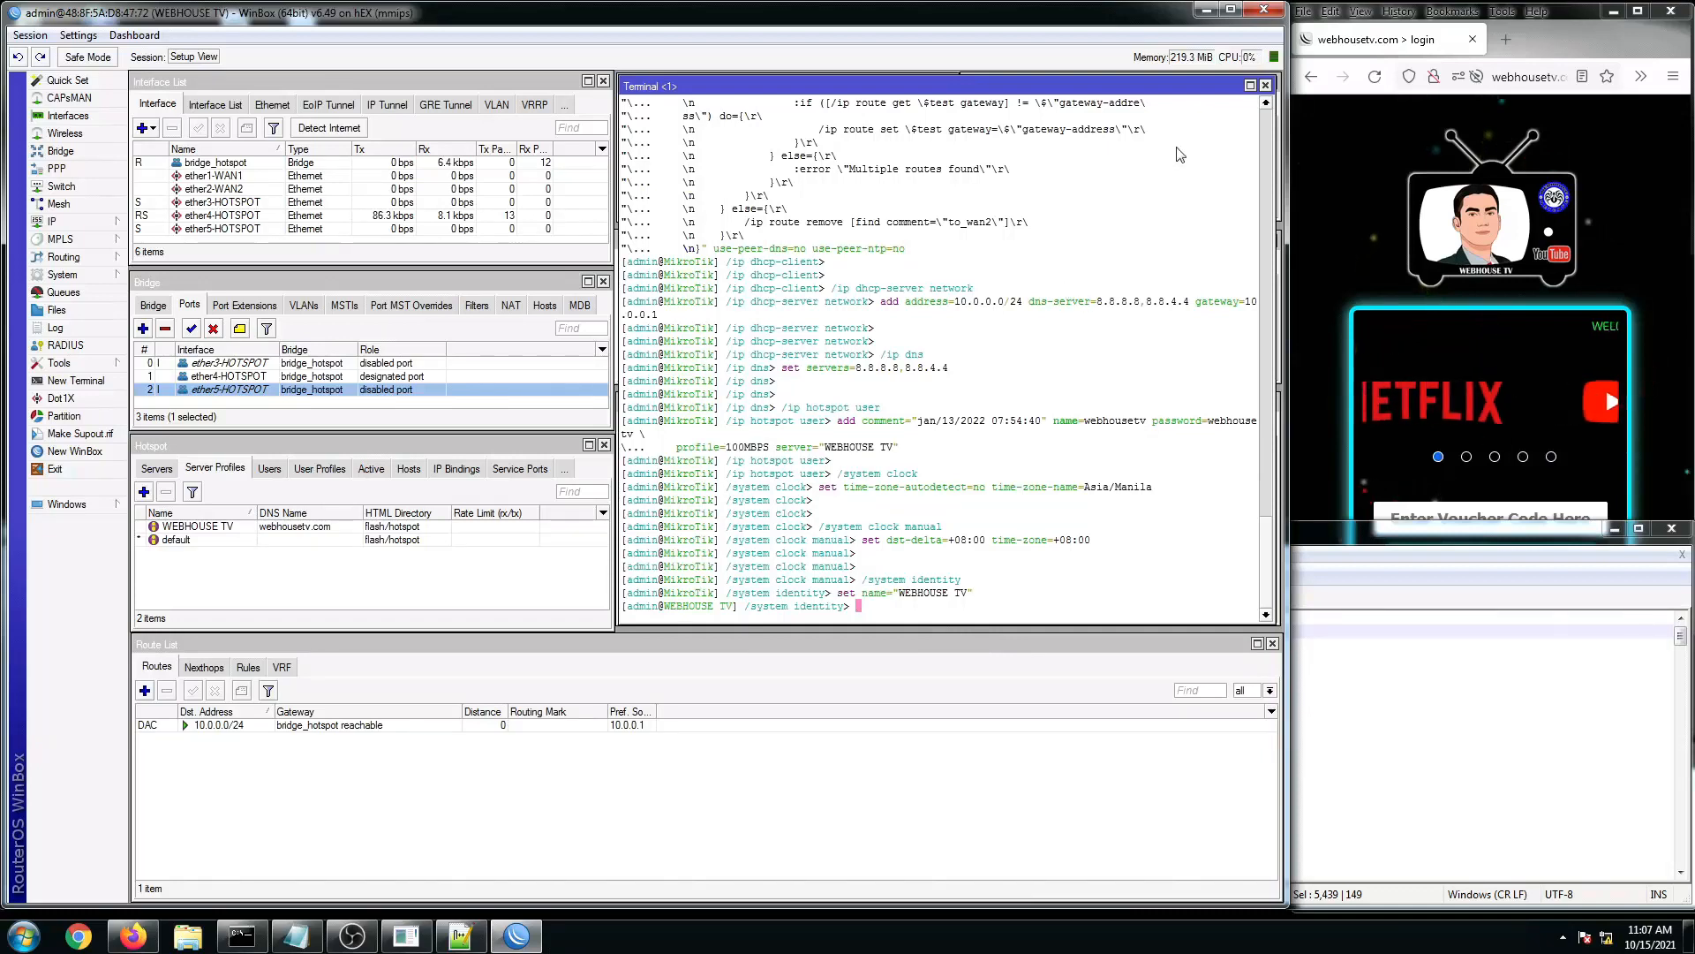
Step: Check the new 10.0.0.1/24 address, hotspot pool and hotspot DHCP server
left_click(1265, 86)
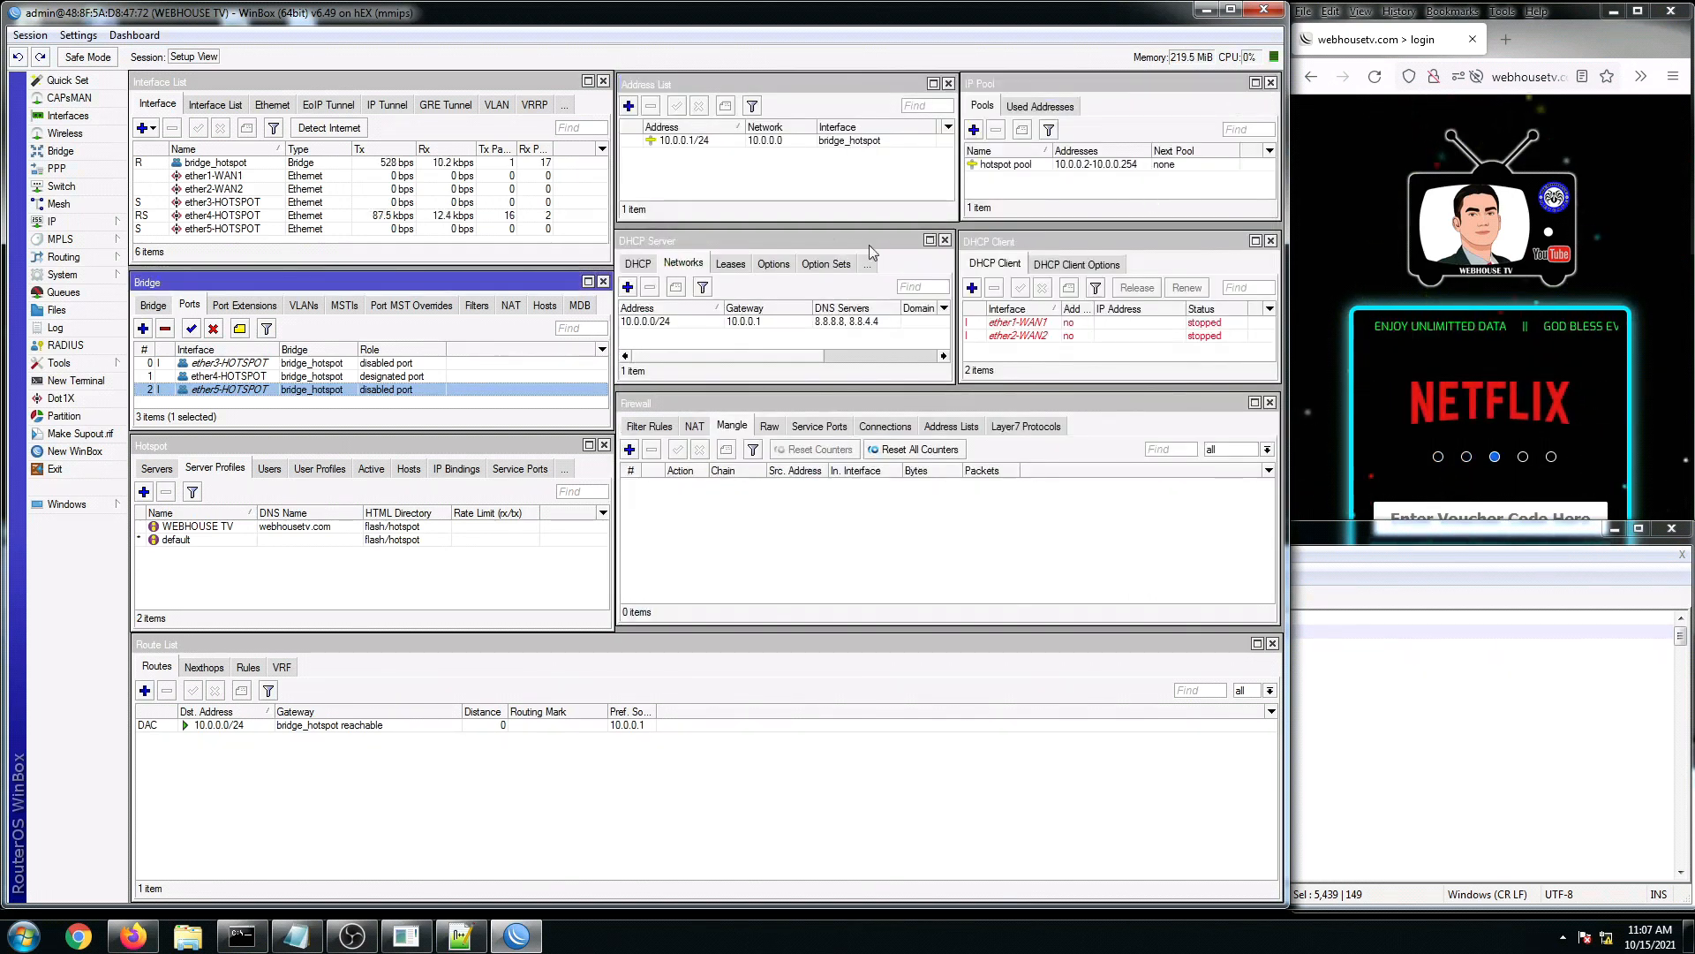
left_click(692, 144)
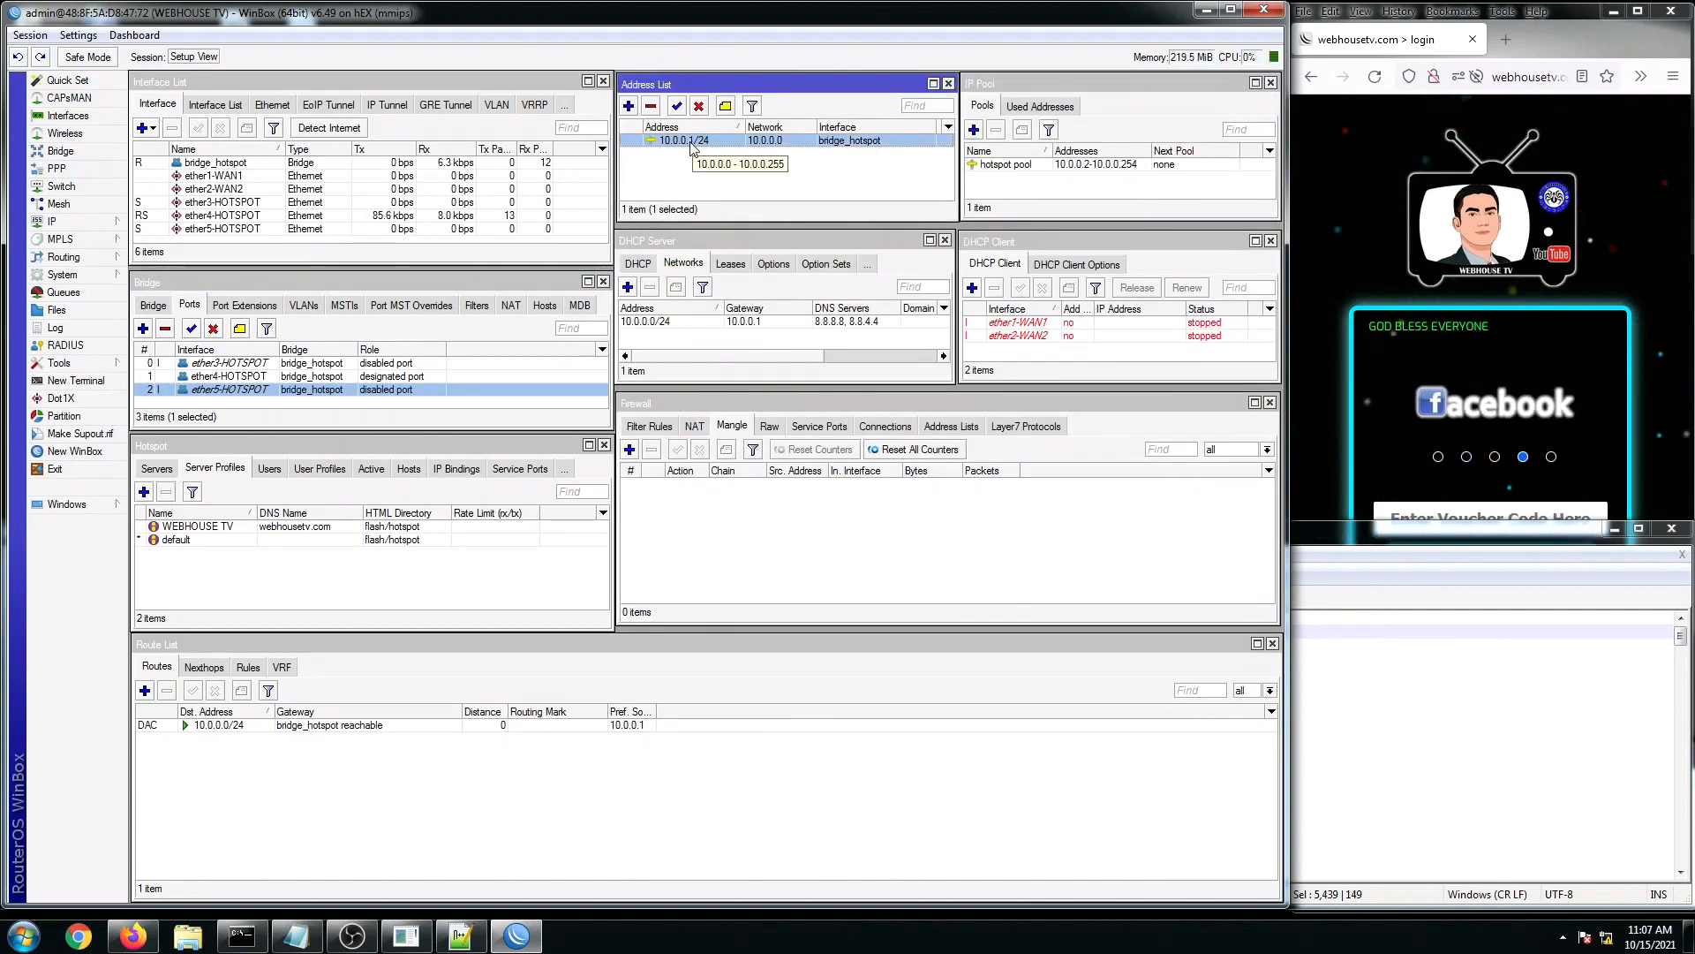
left_click(1066, 166)
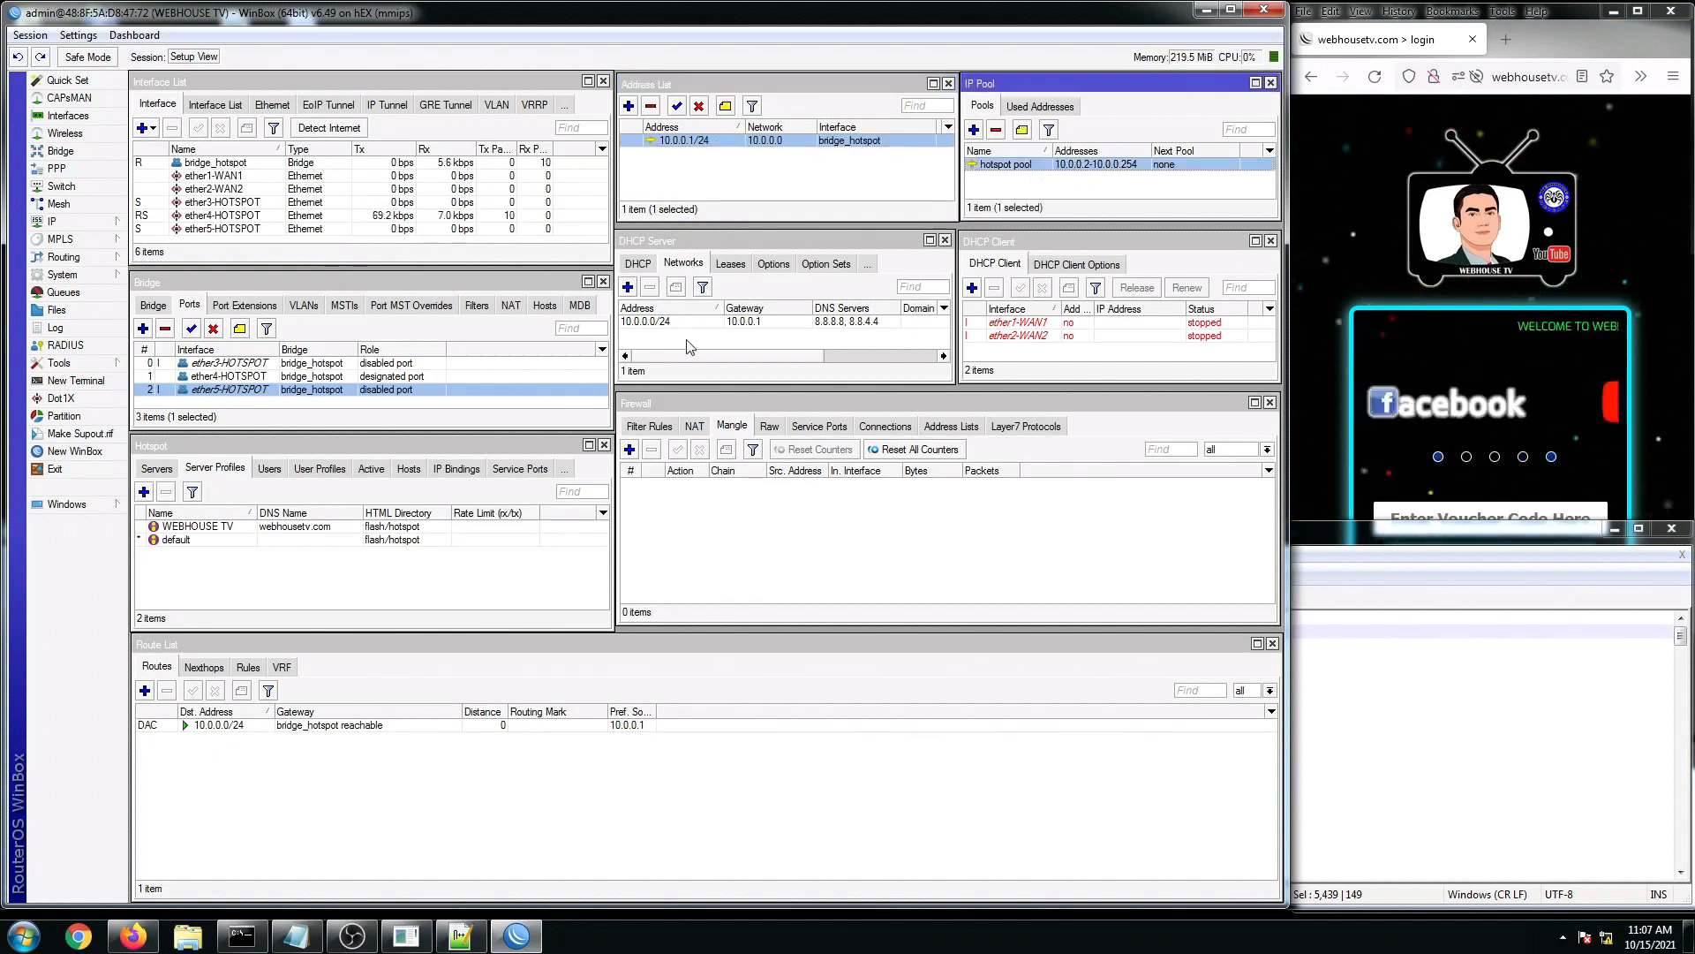
left_click(638, 263)
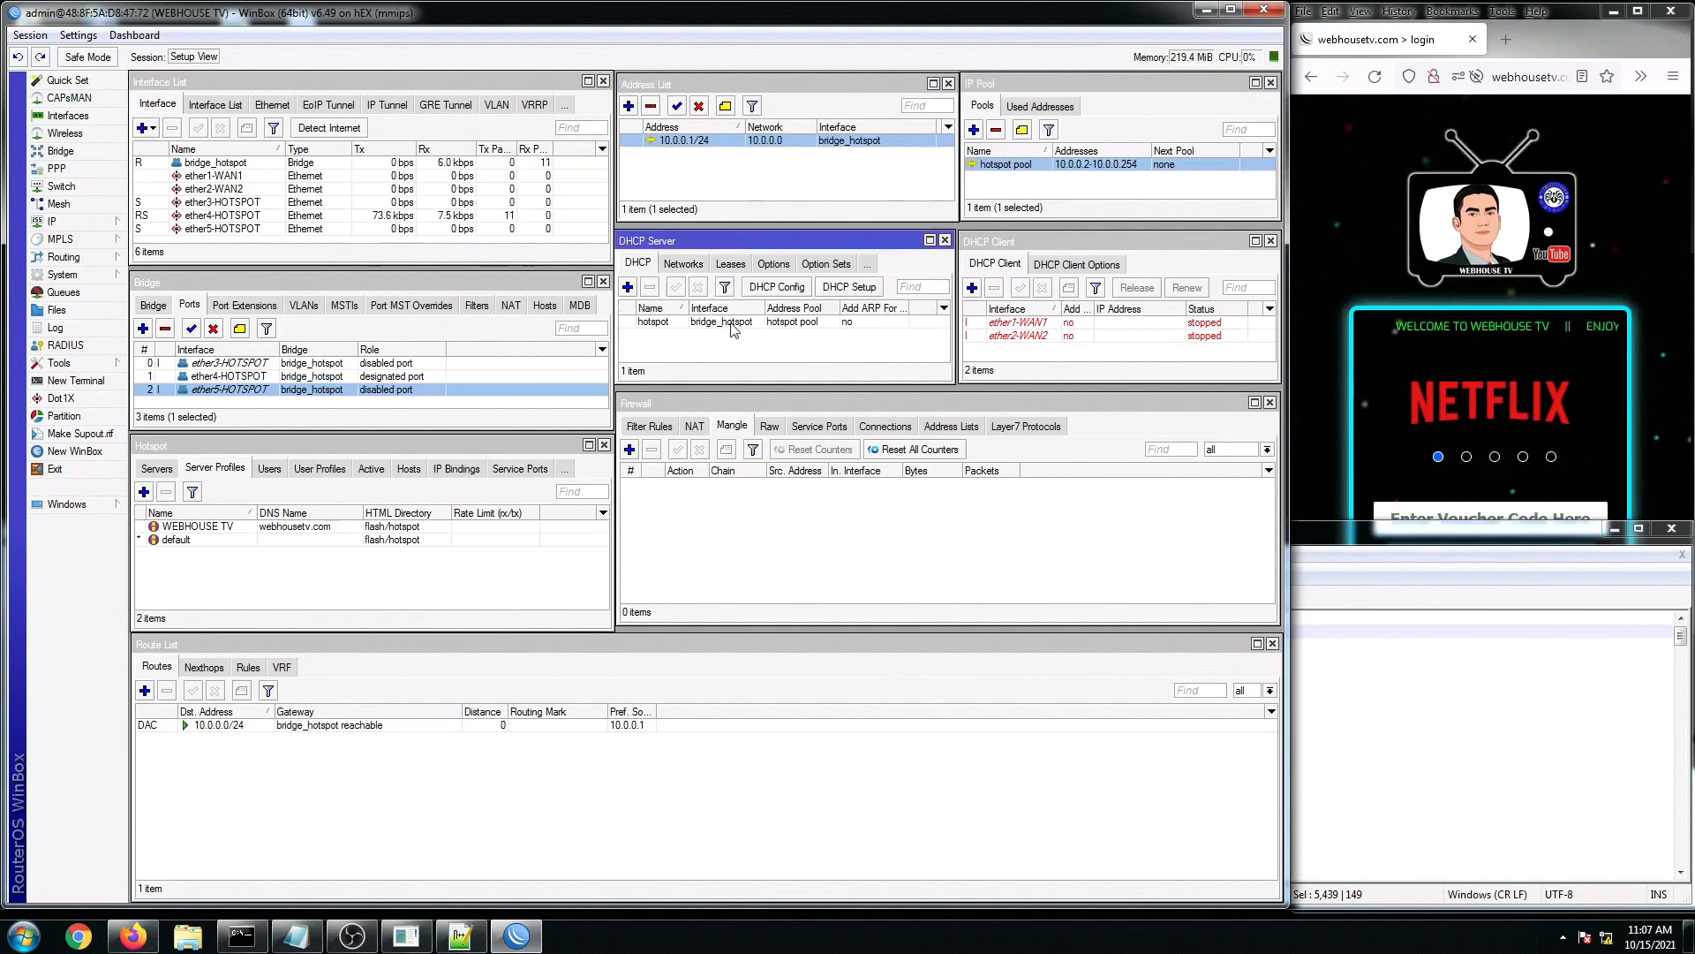
left_click(715, 325)
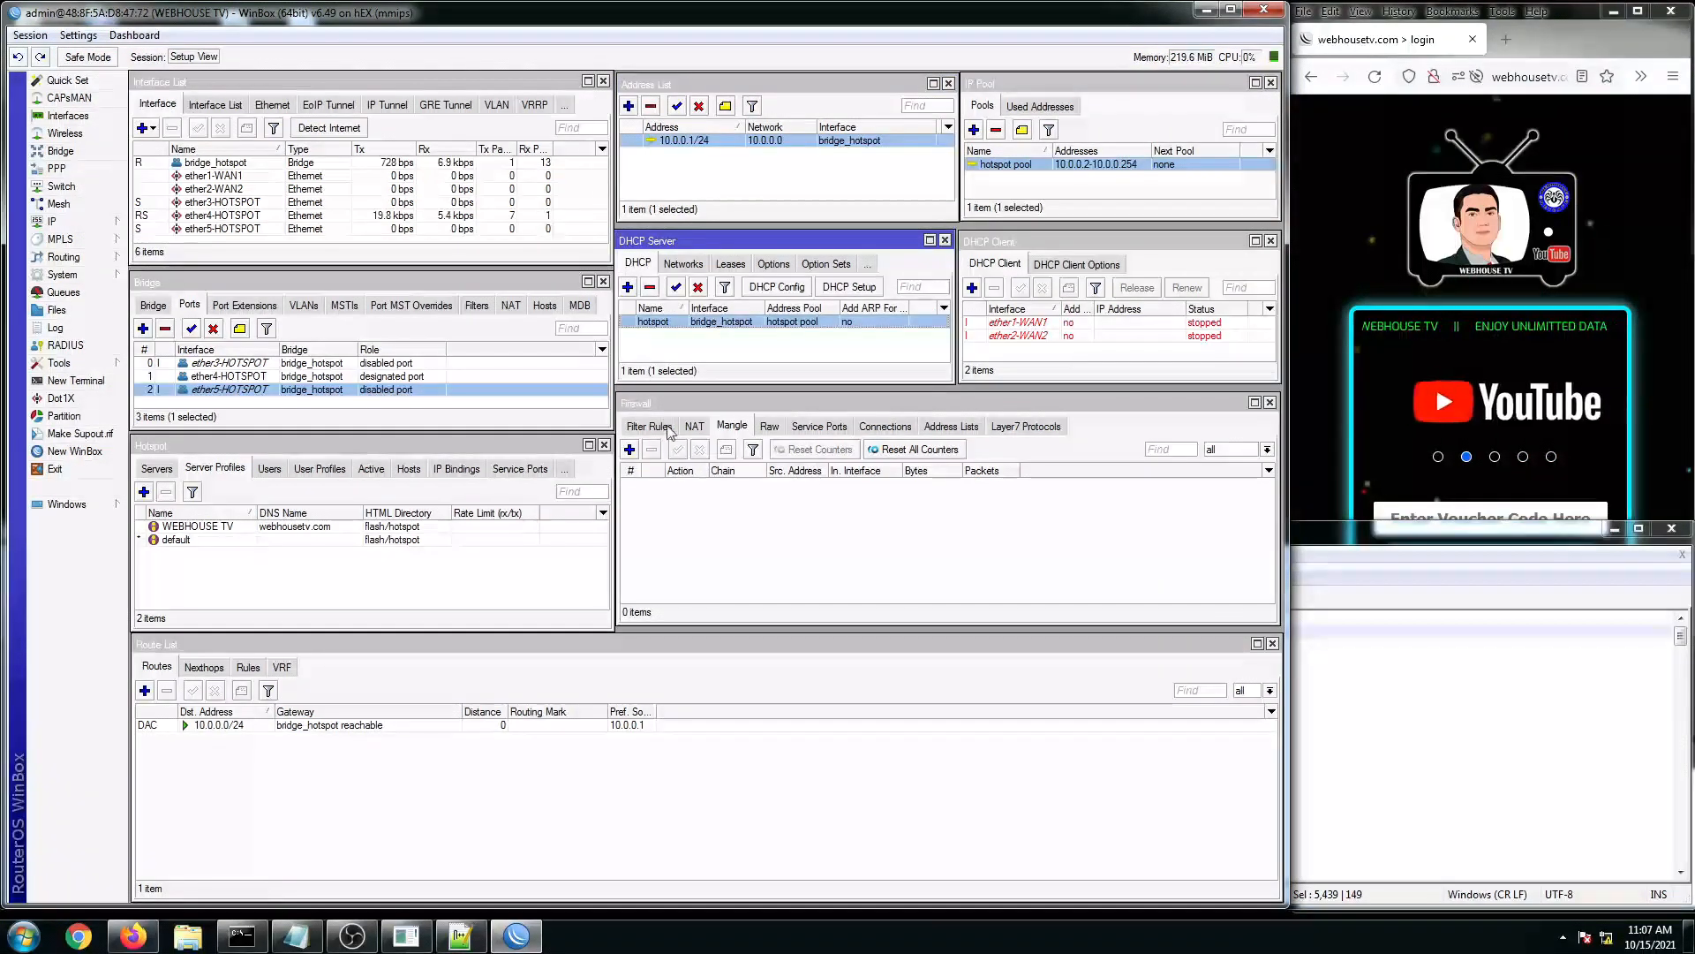
Step: Review the WEBHOUSE TV hotspot server, server profiles, users, 100MBPS user profile and active sessions
left_click(157, 469)
left_click(196, 528)
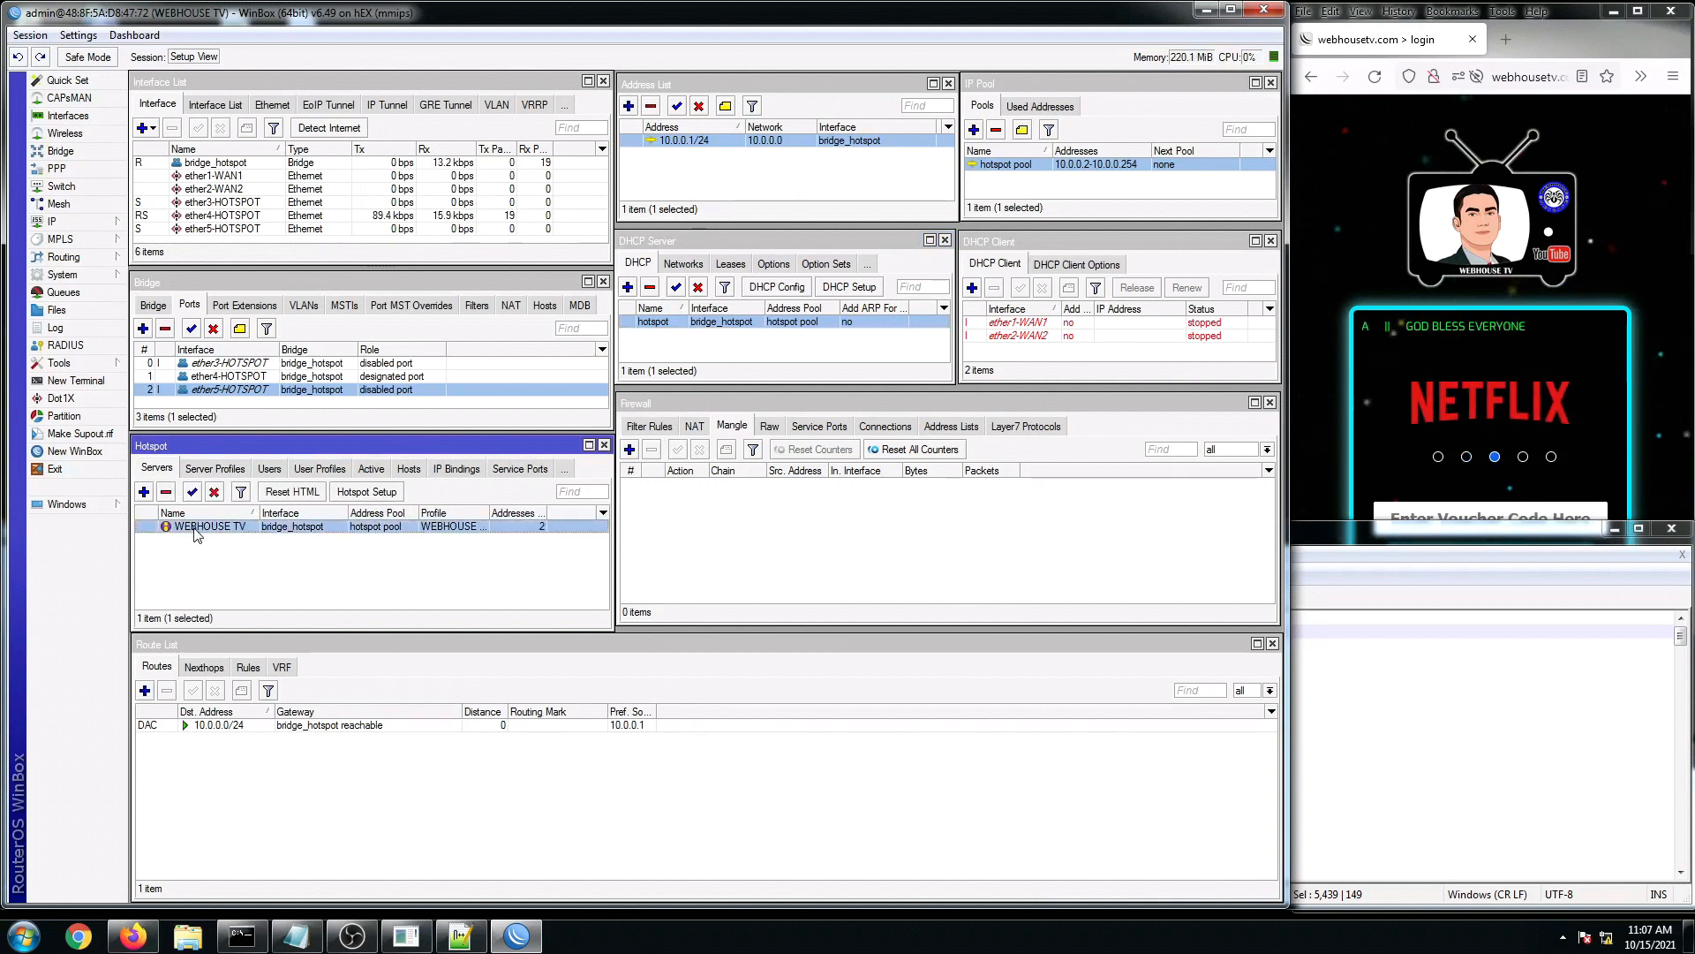
left_click(214, 468)
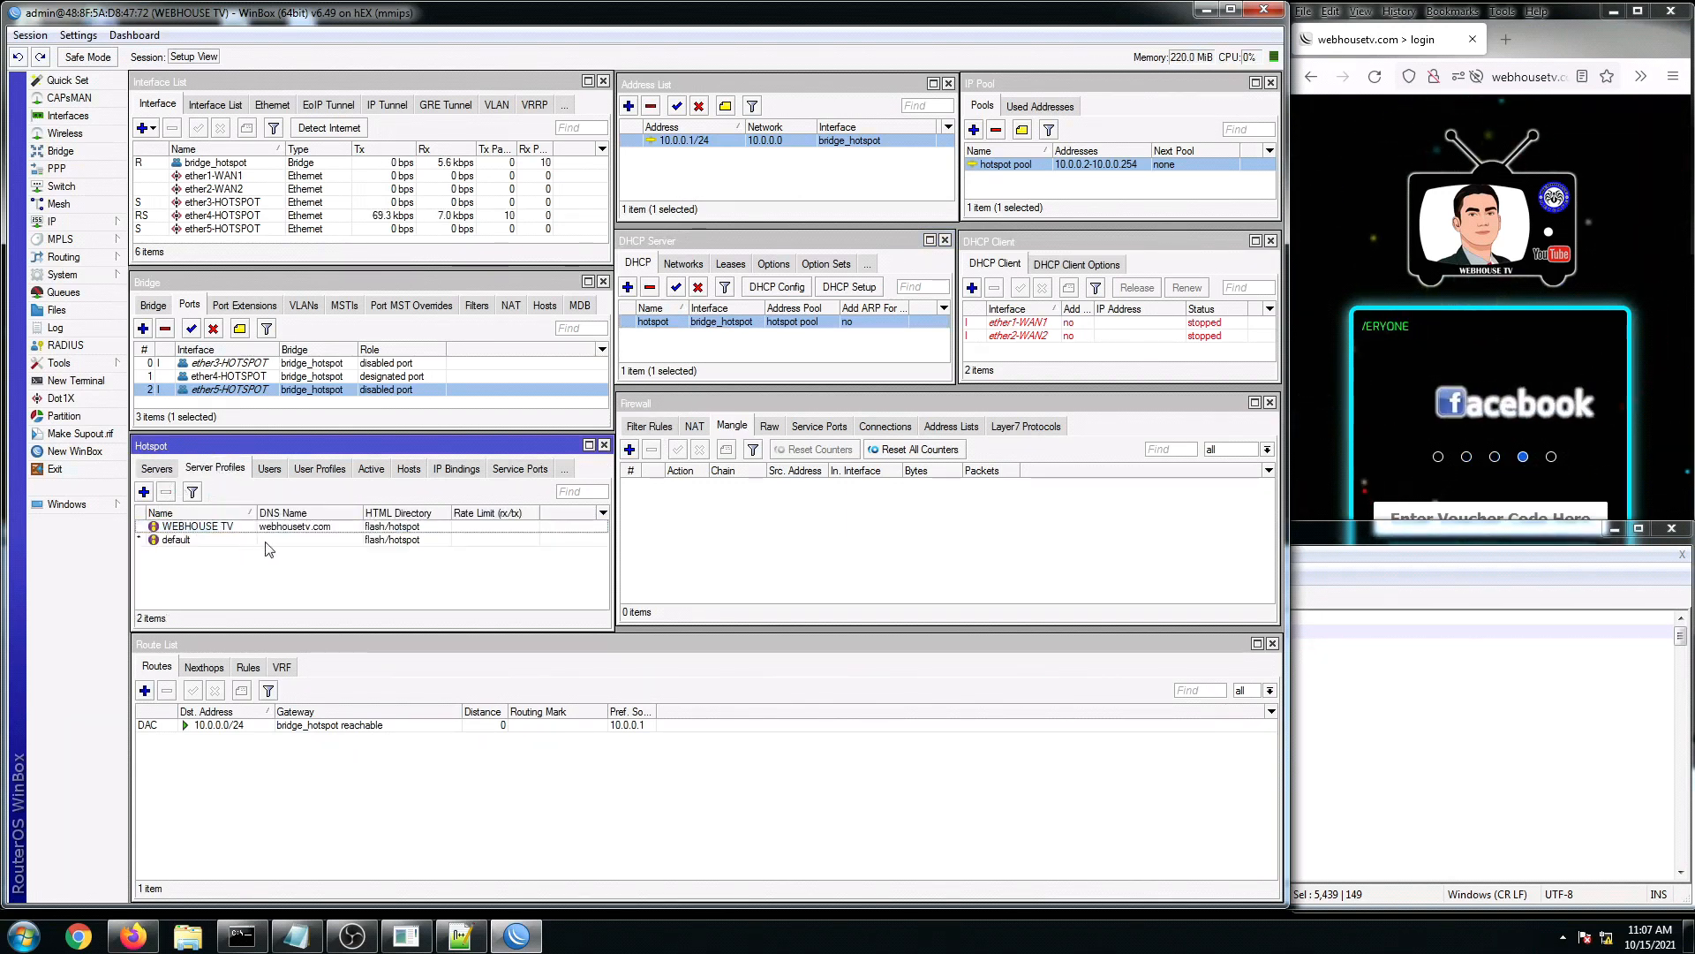
left_click(270, 469)
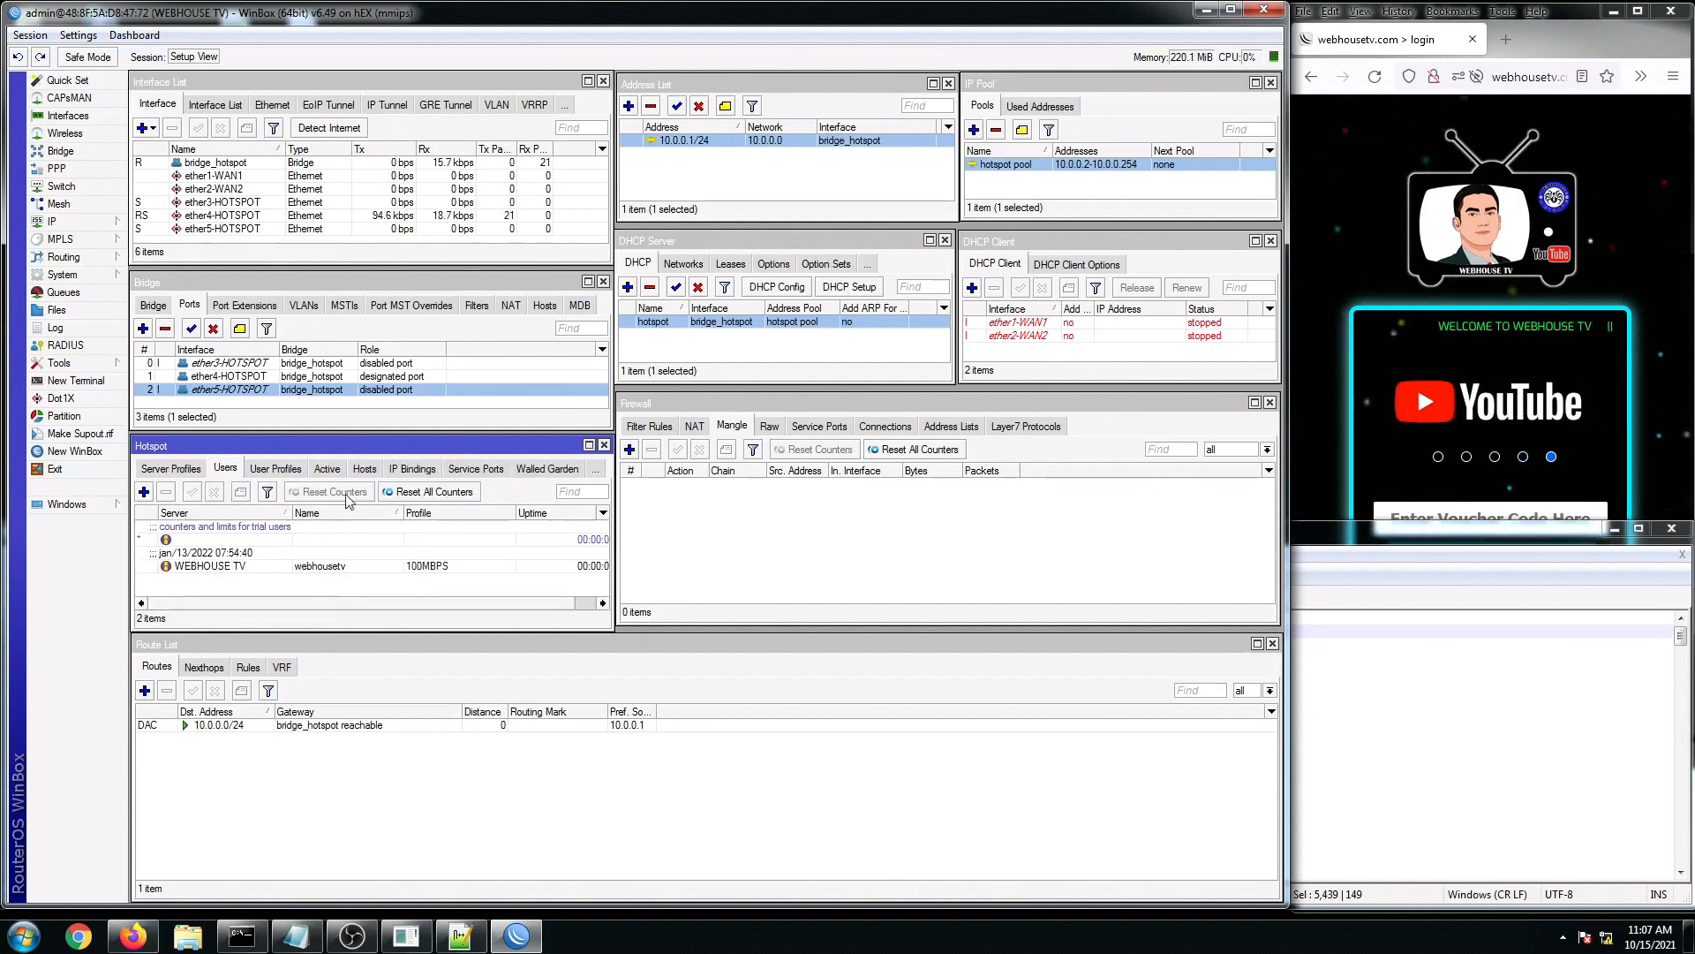
left_click(276, 468)
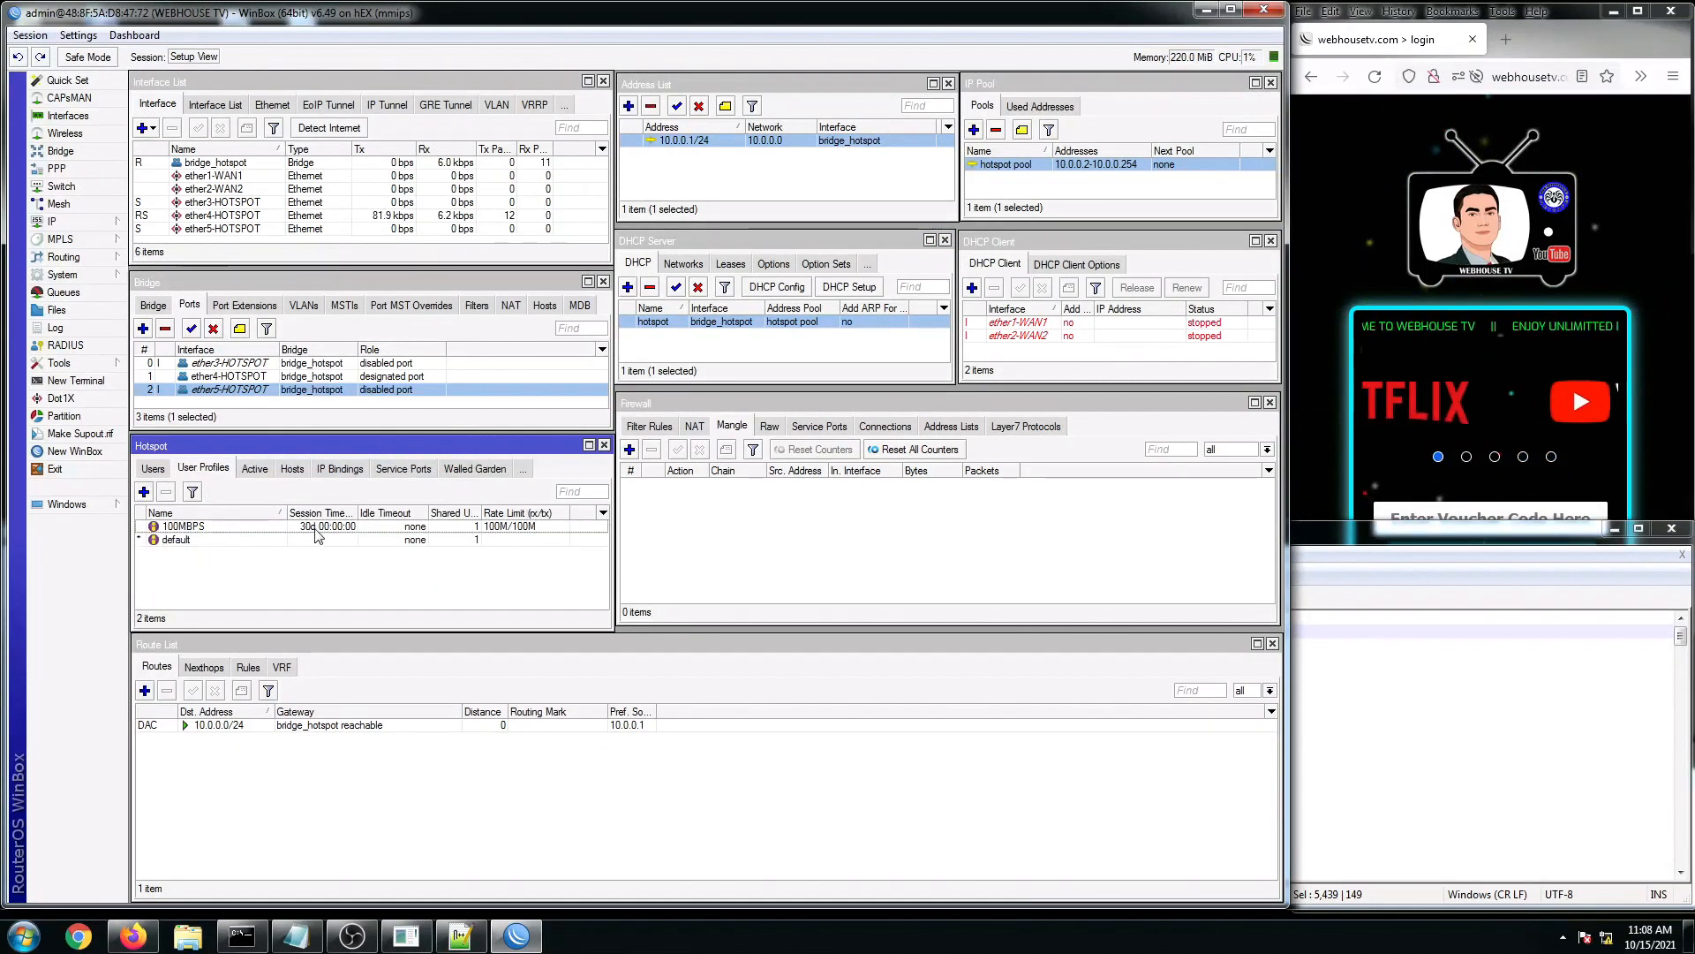
left_click(315, 527)
left_click(260, 471)
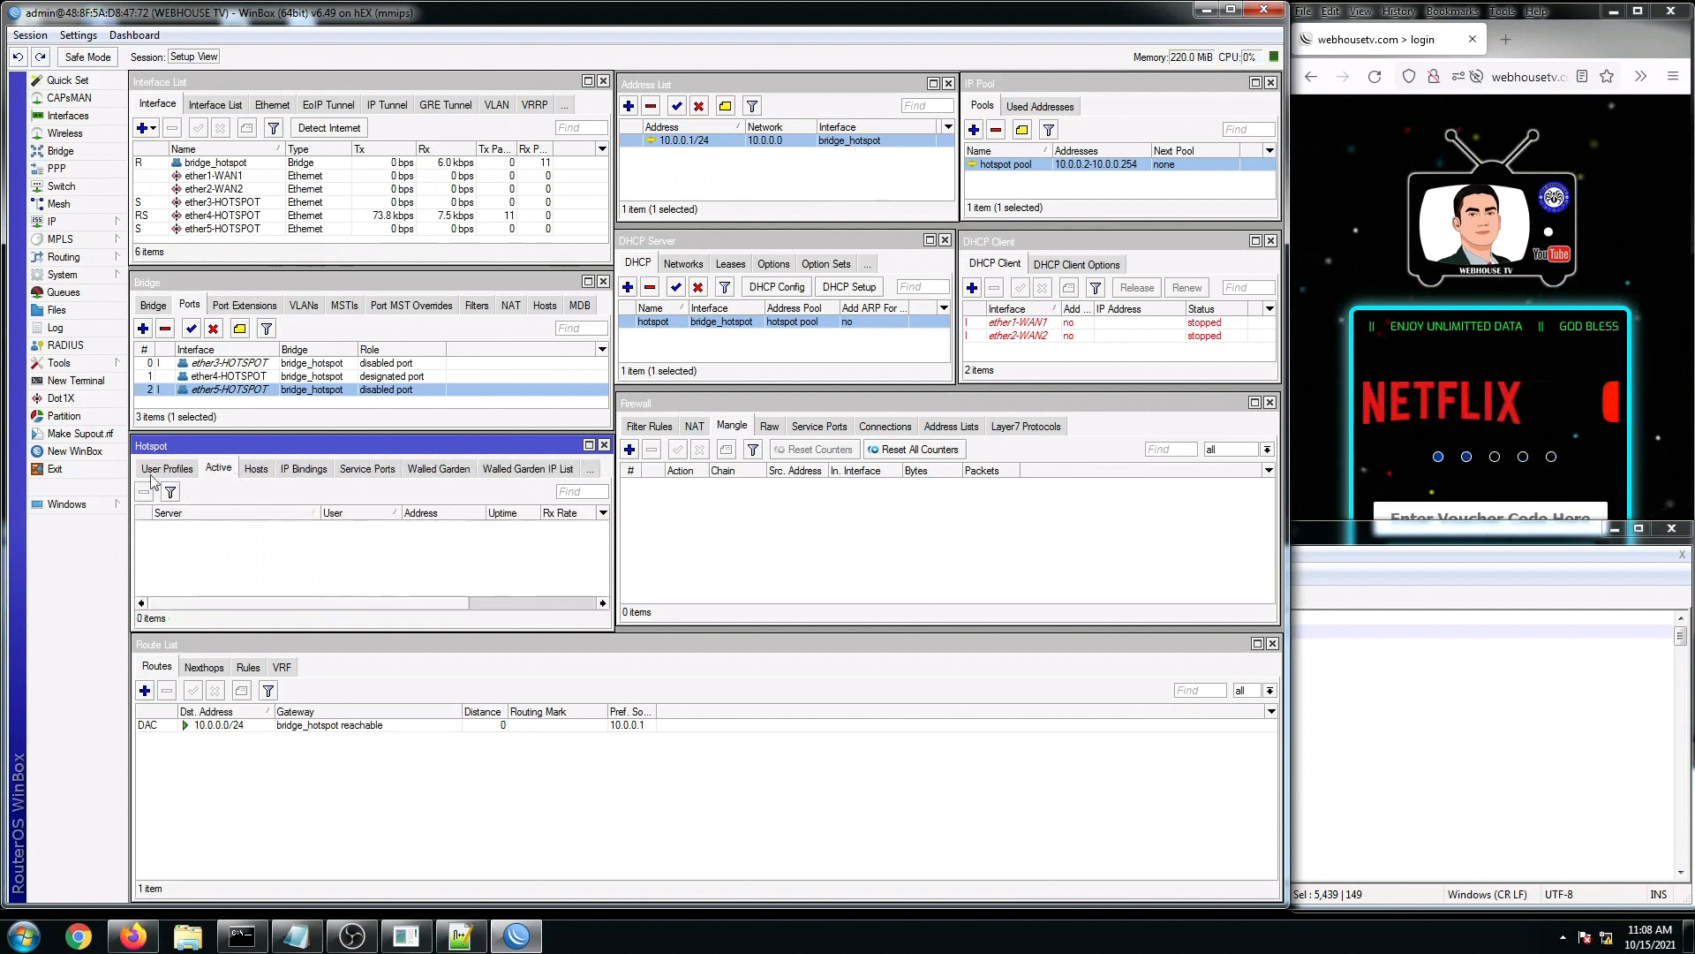
left_click(163, 470)
left_click(156, 470)
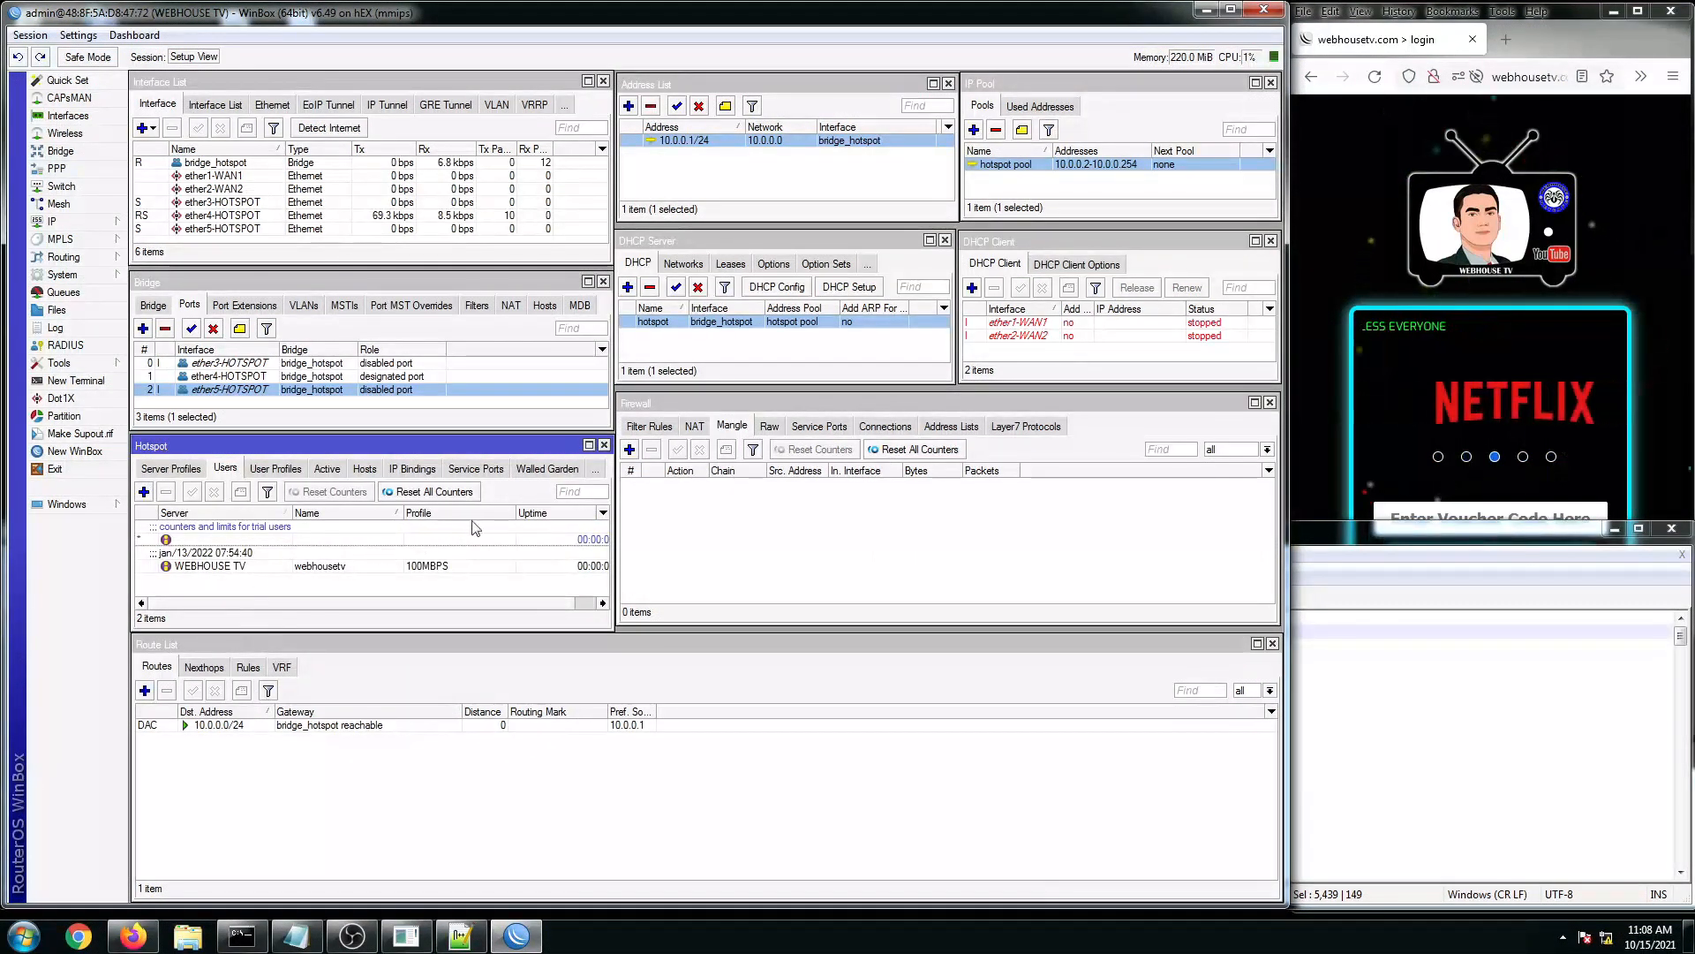
Step: Re-apply Quick Set with OK so the hotspot address pool becomes dhcp
left_click(66, 81)
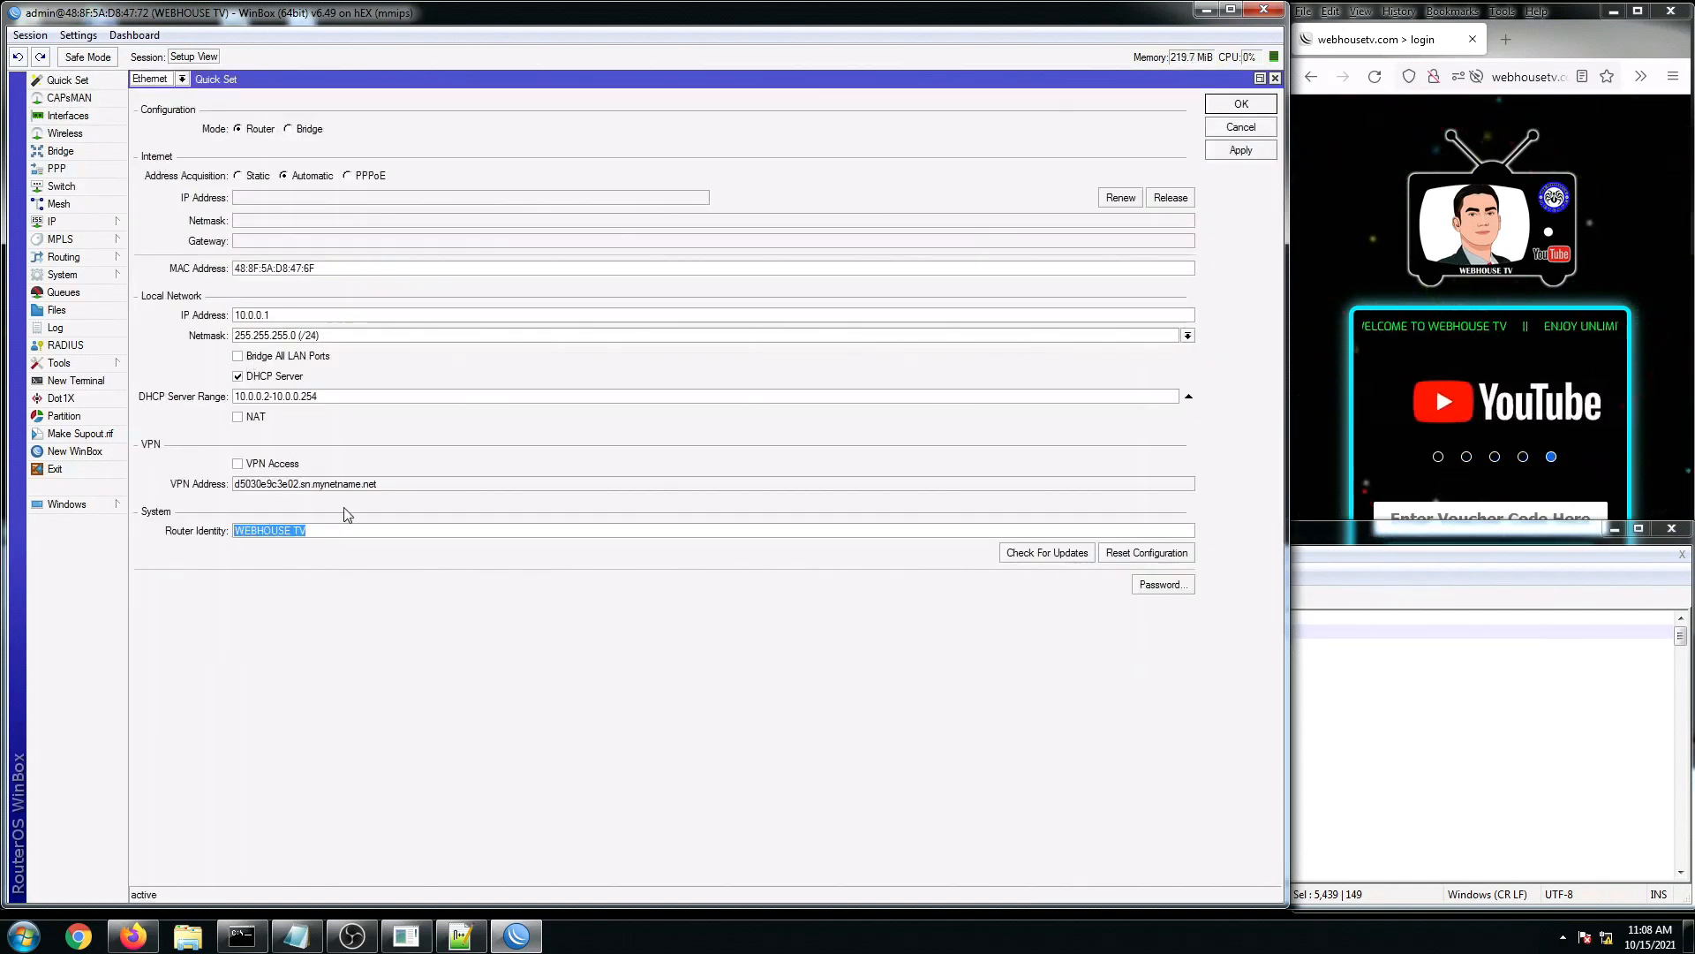
left_click(1245, 106)
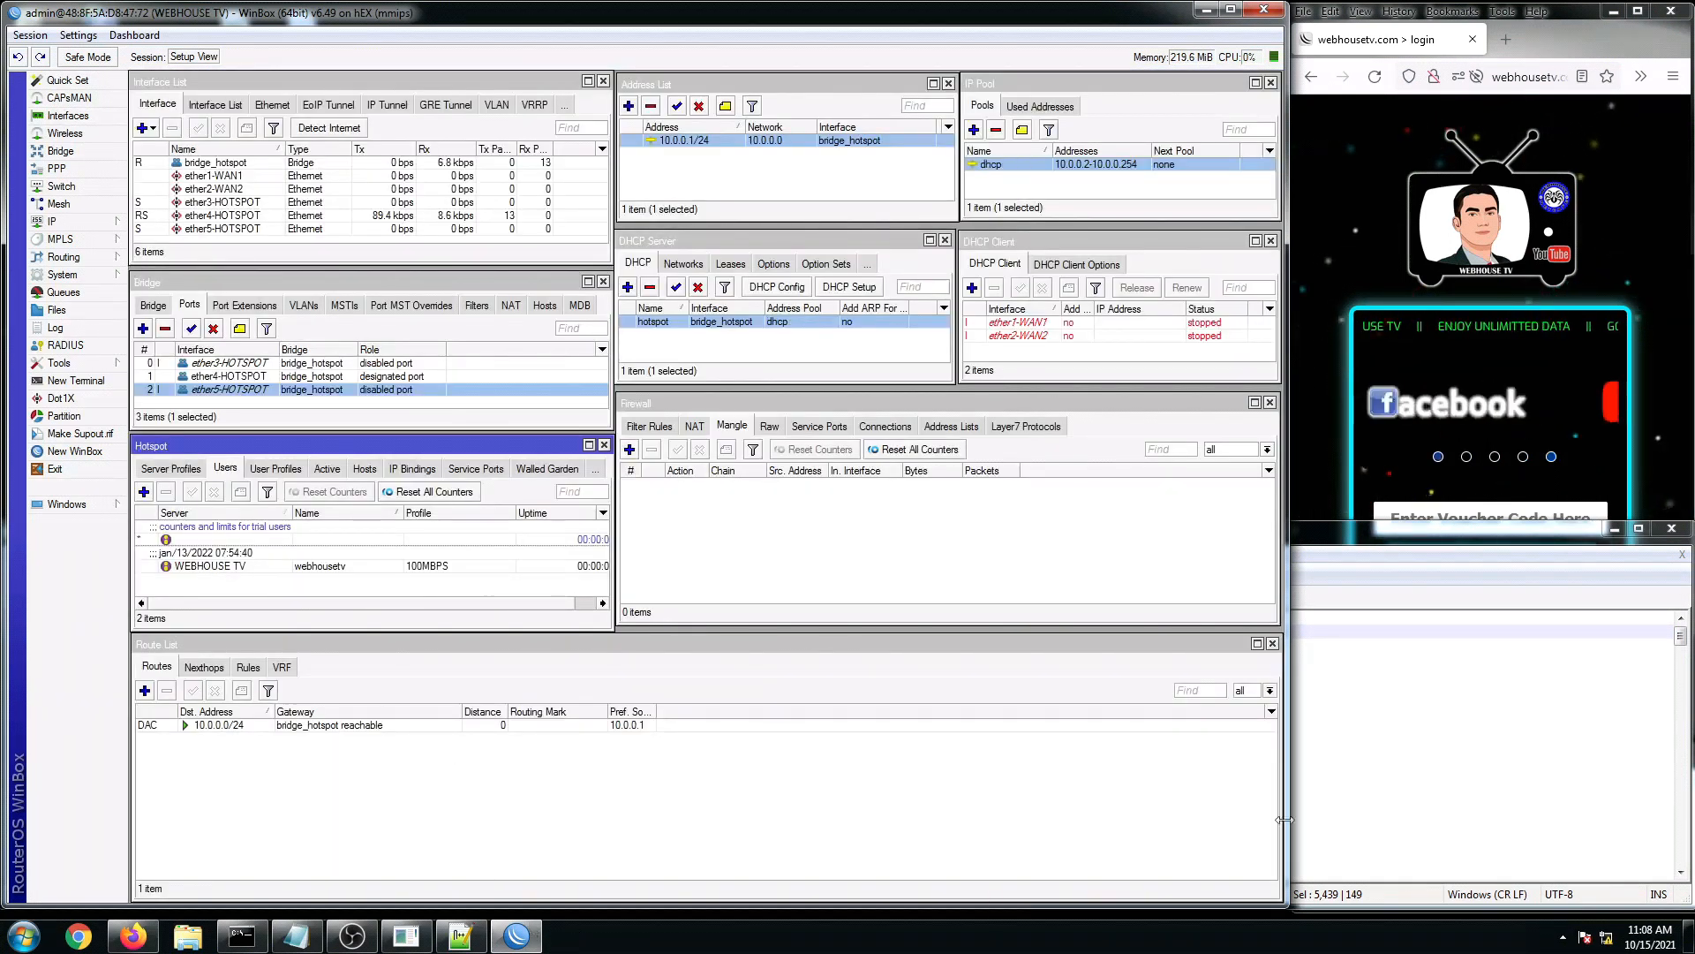
left_click(461, 936)
left_click(838, 784)
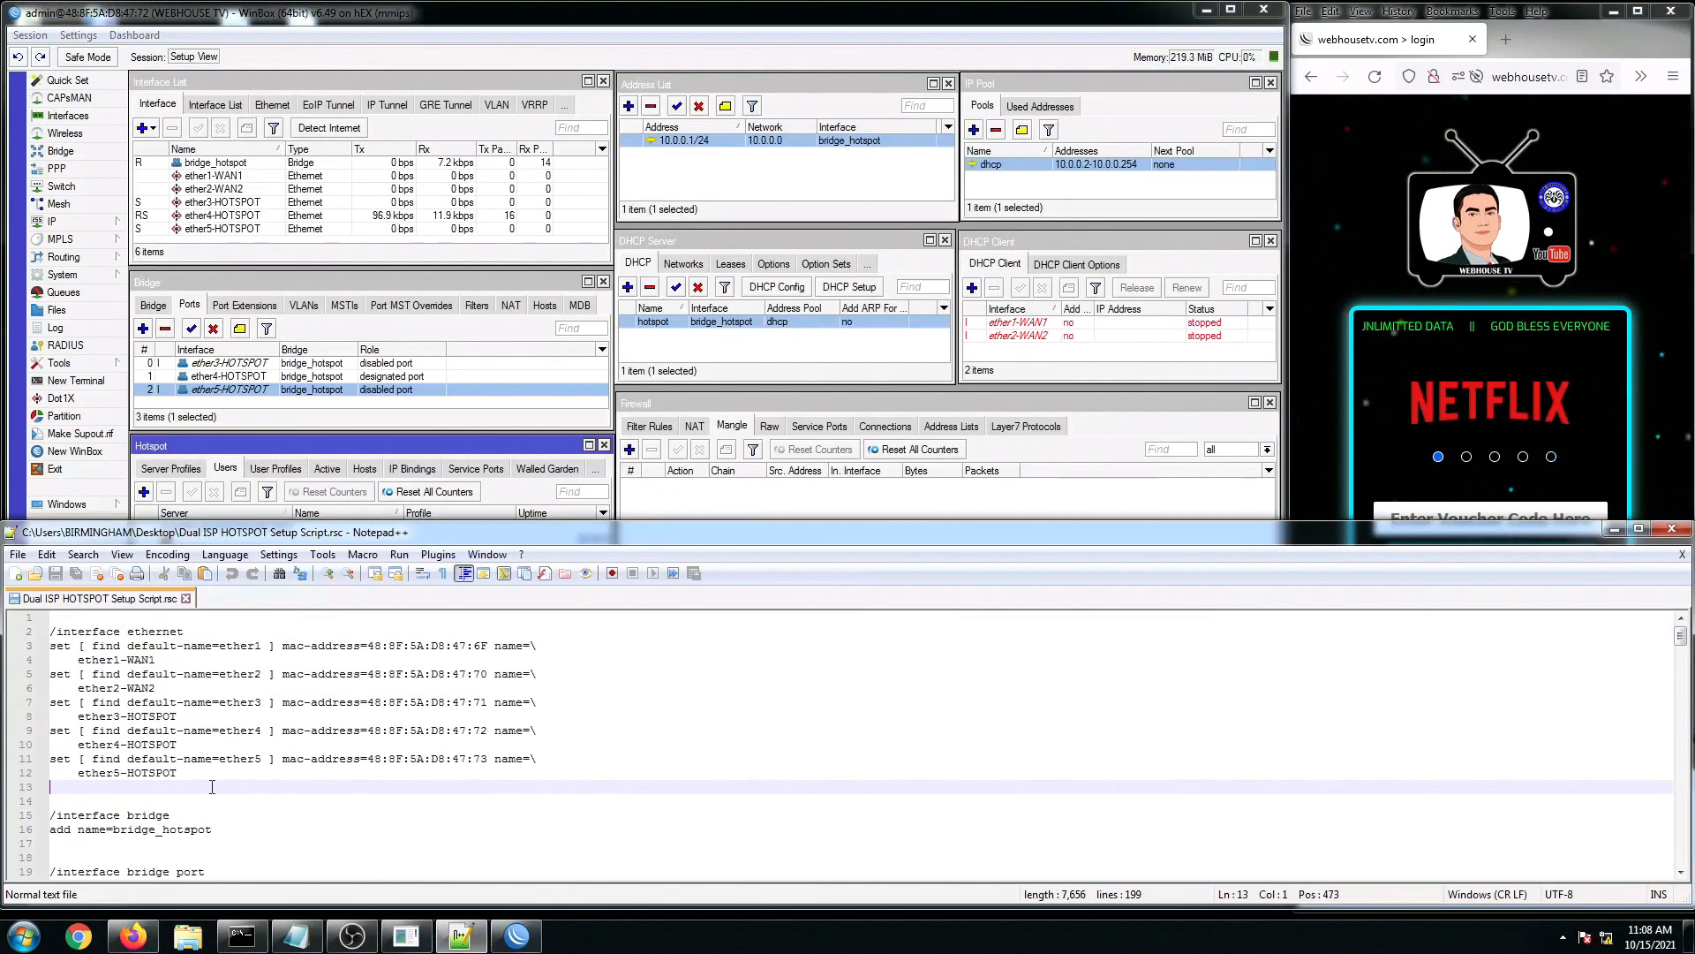
Step: Review the script's interface section and system identity line
left_click(185, 733)
left_click_drag(56, 631, 162, 632)
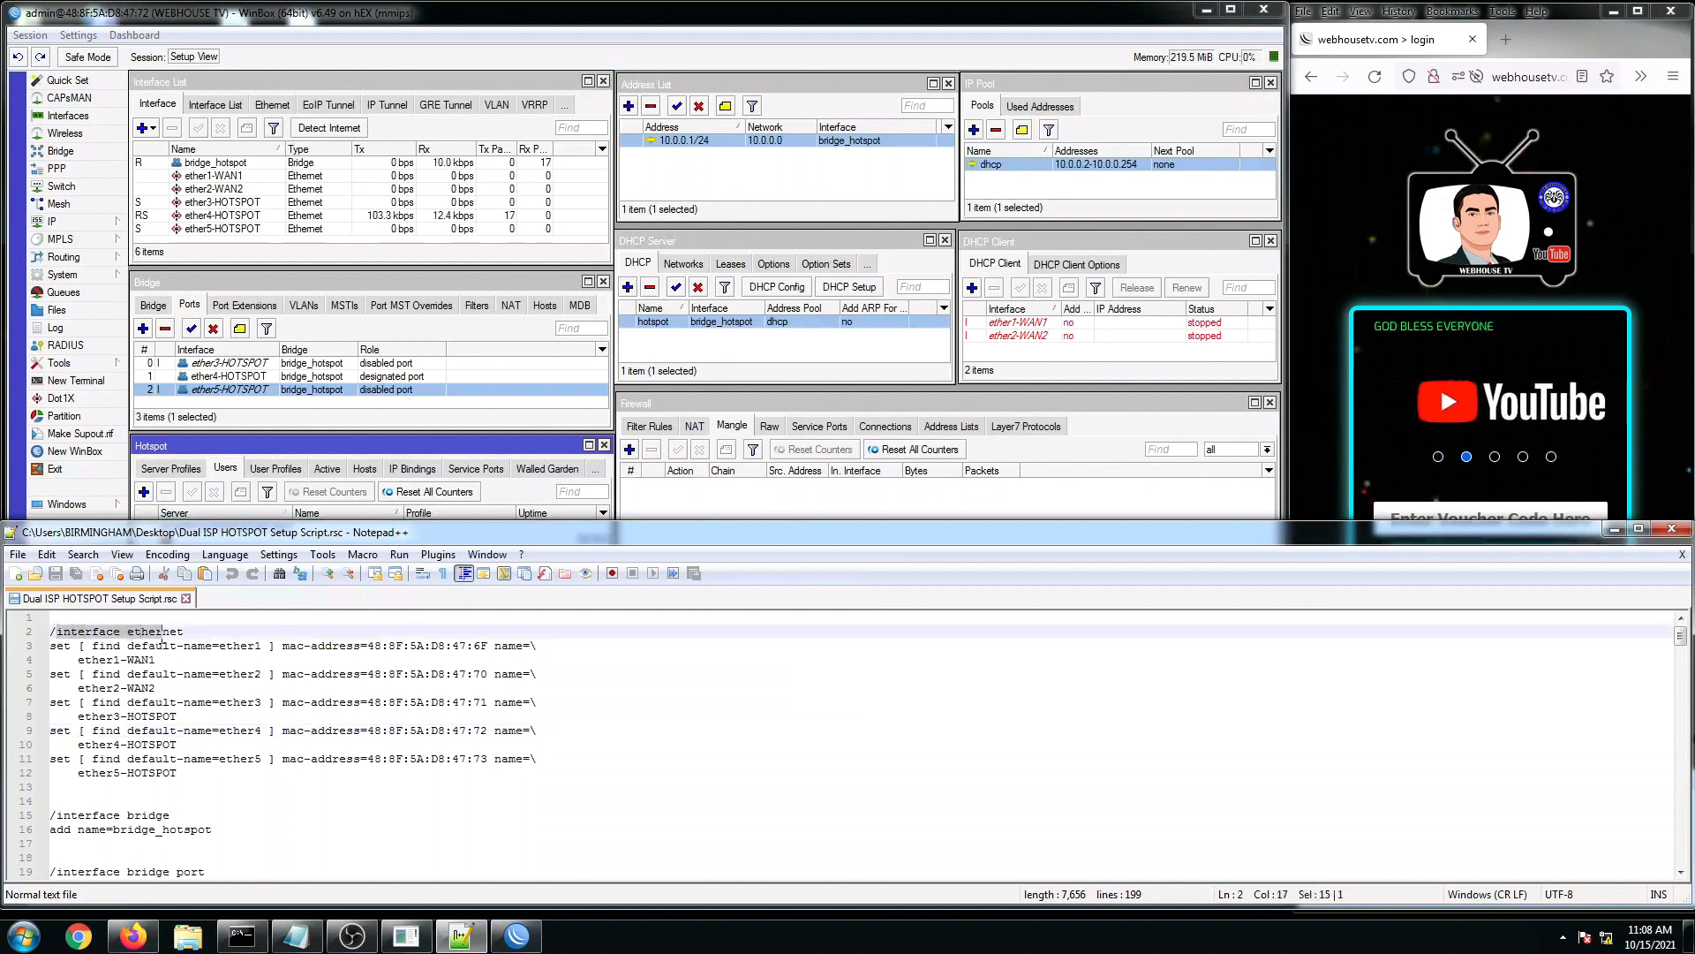
scroll(226, 724, "down", 7)
scroll(226, 724, "down", 20)
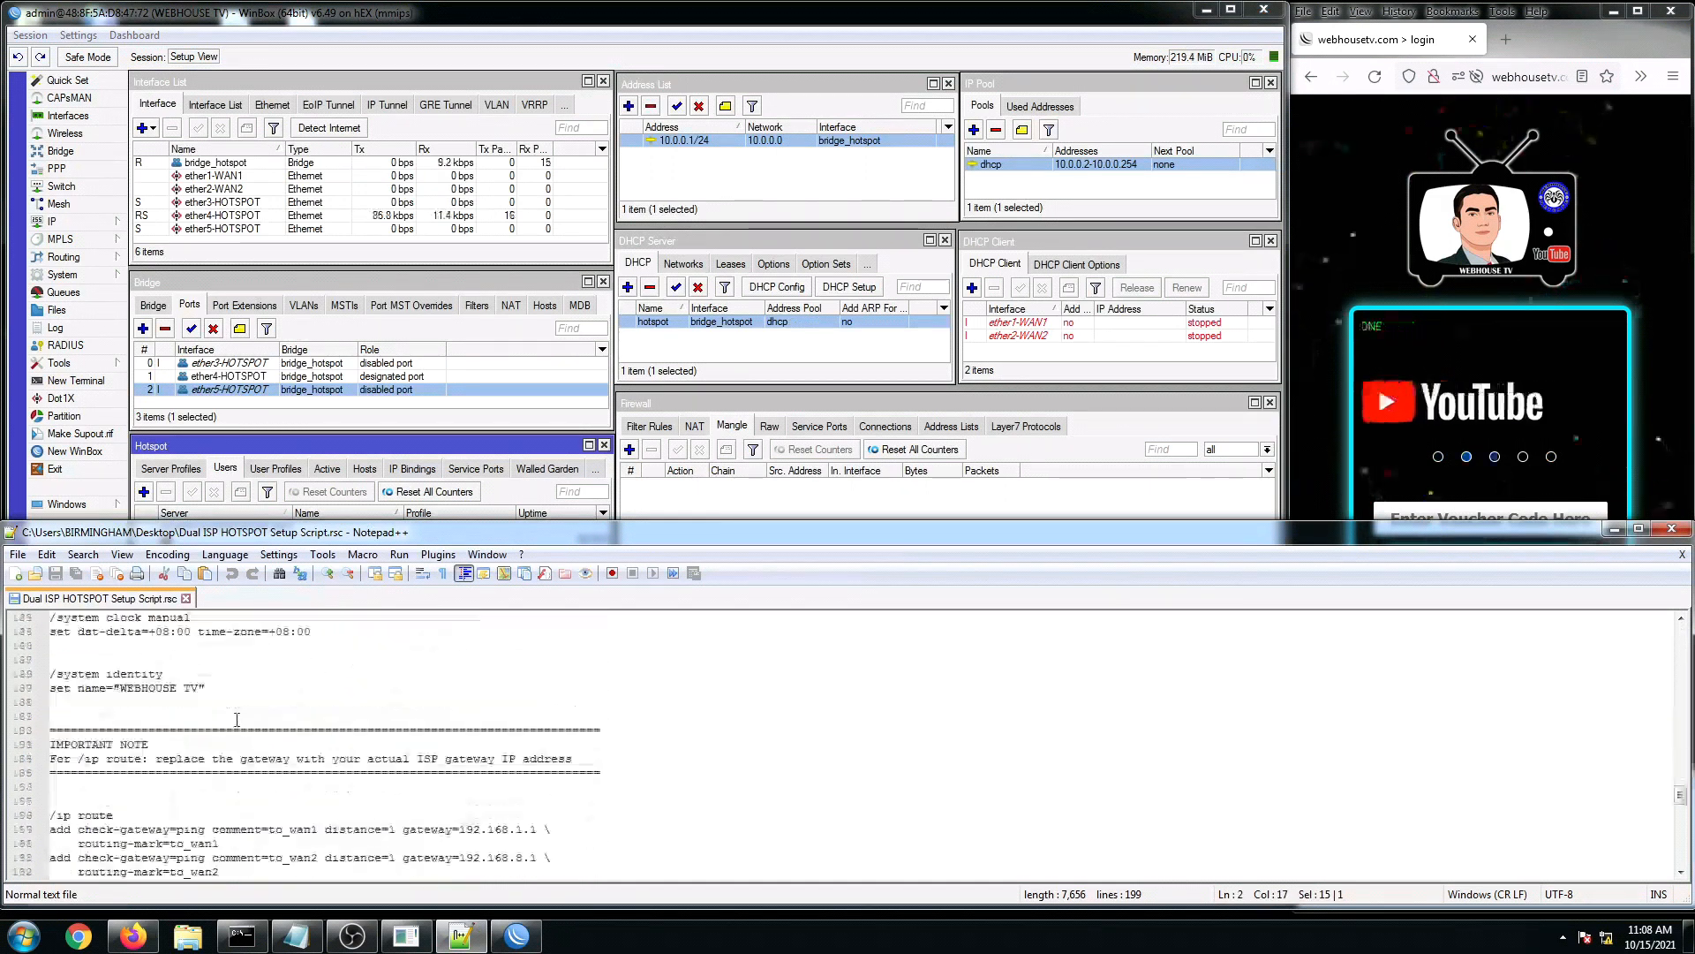
scroll(227, 718, "up", 2)
left_click_drag(208, 773, 53, 758)
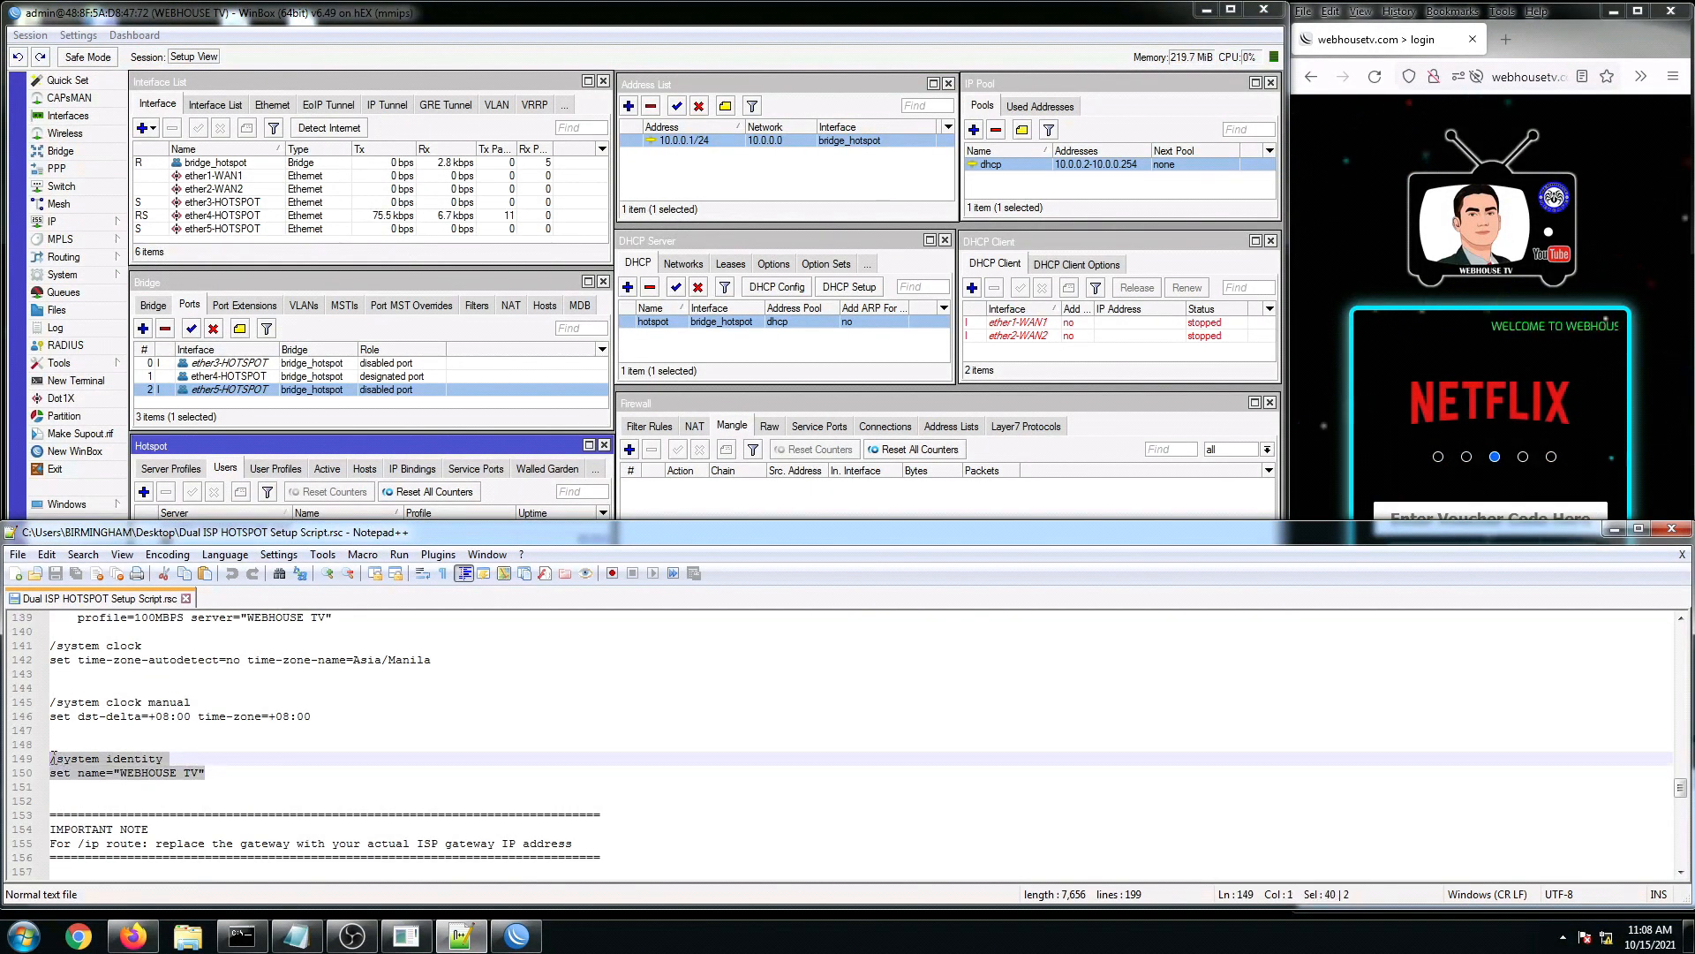
left_click(323, 720)
Step: Read the IMPORTANT NOTE block about ISP gateways in the script
scroll(323, 722, "down", 2)
left_click(199, 758)
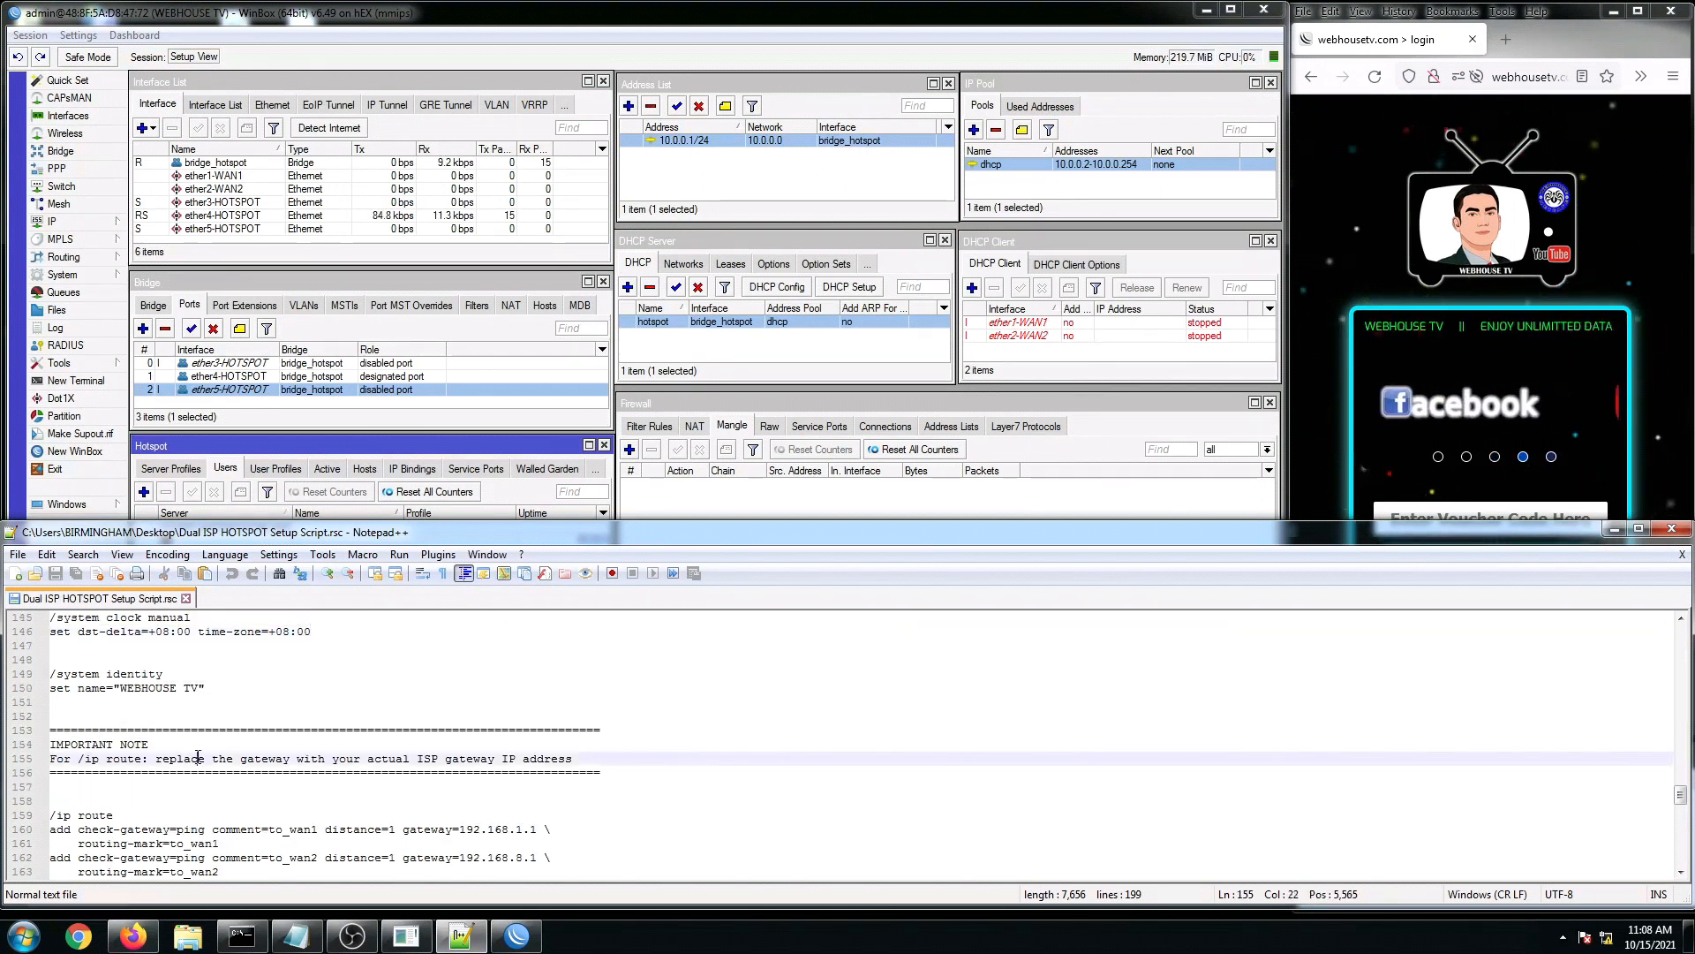
scroll(199, 758, "down", 1)
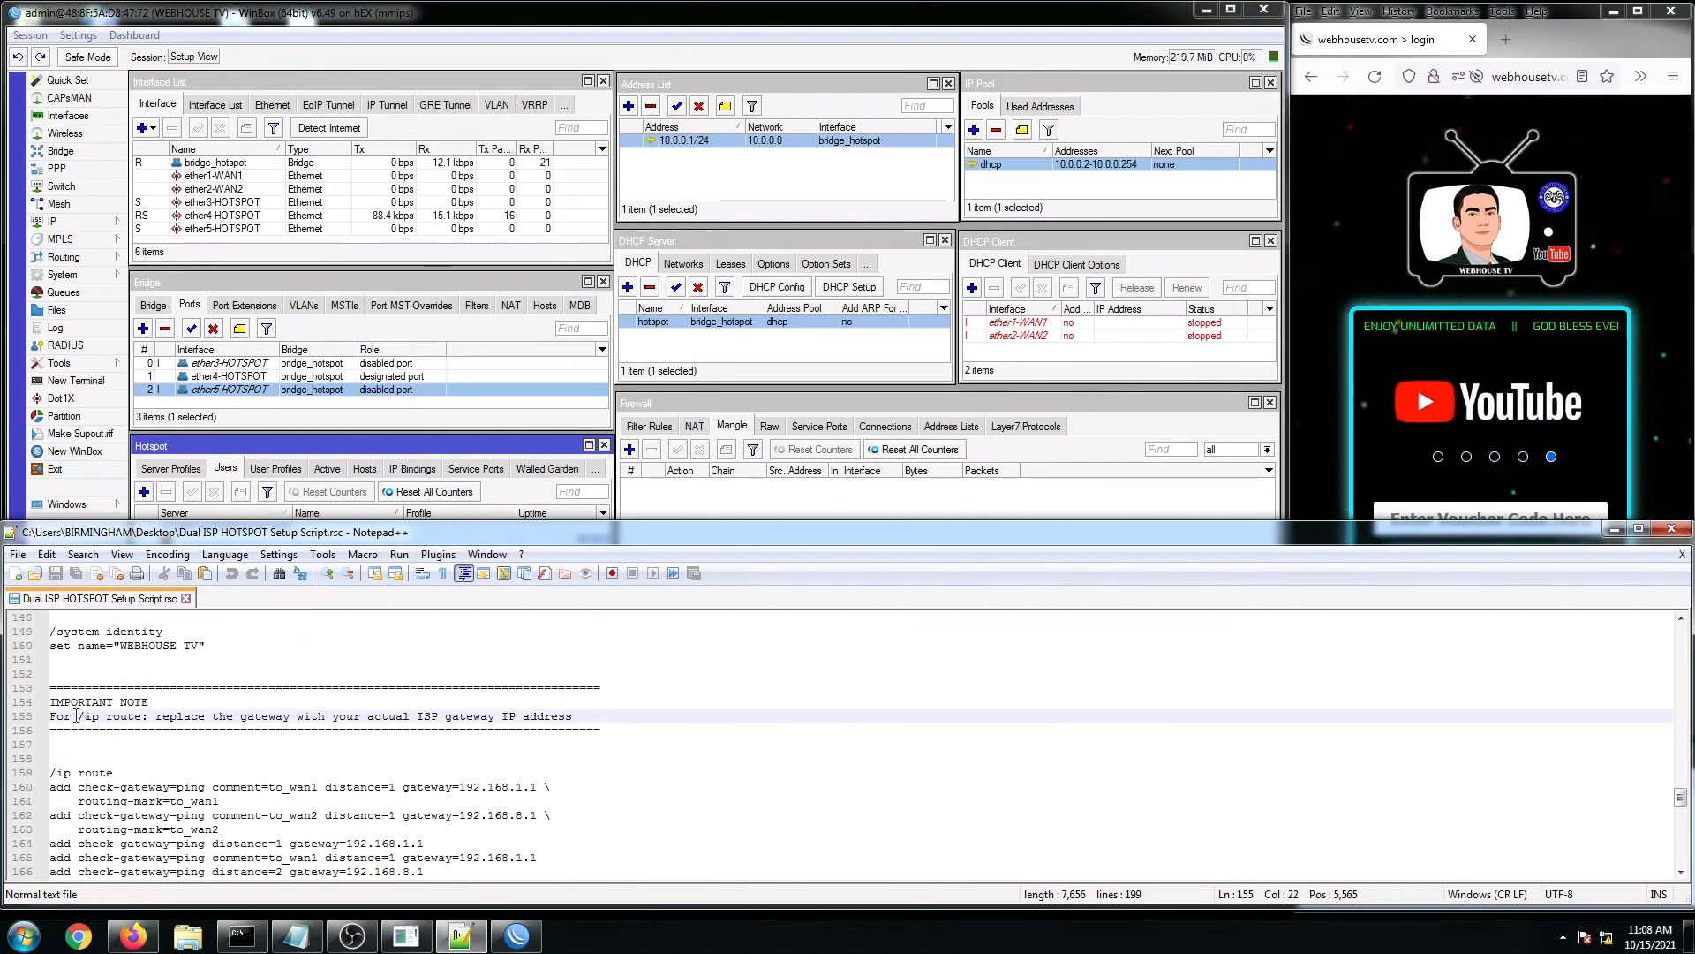
left_click(148, 730)
left_click(185, 741)
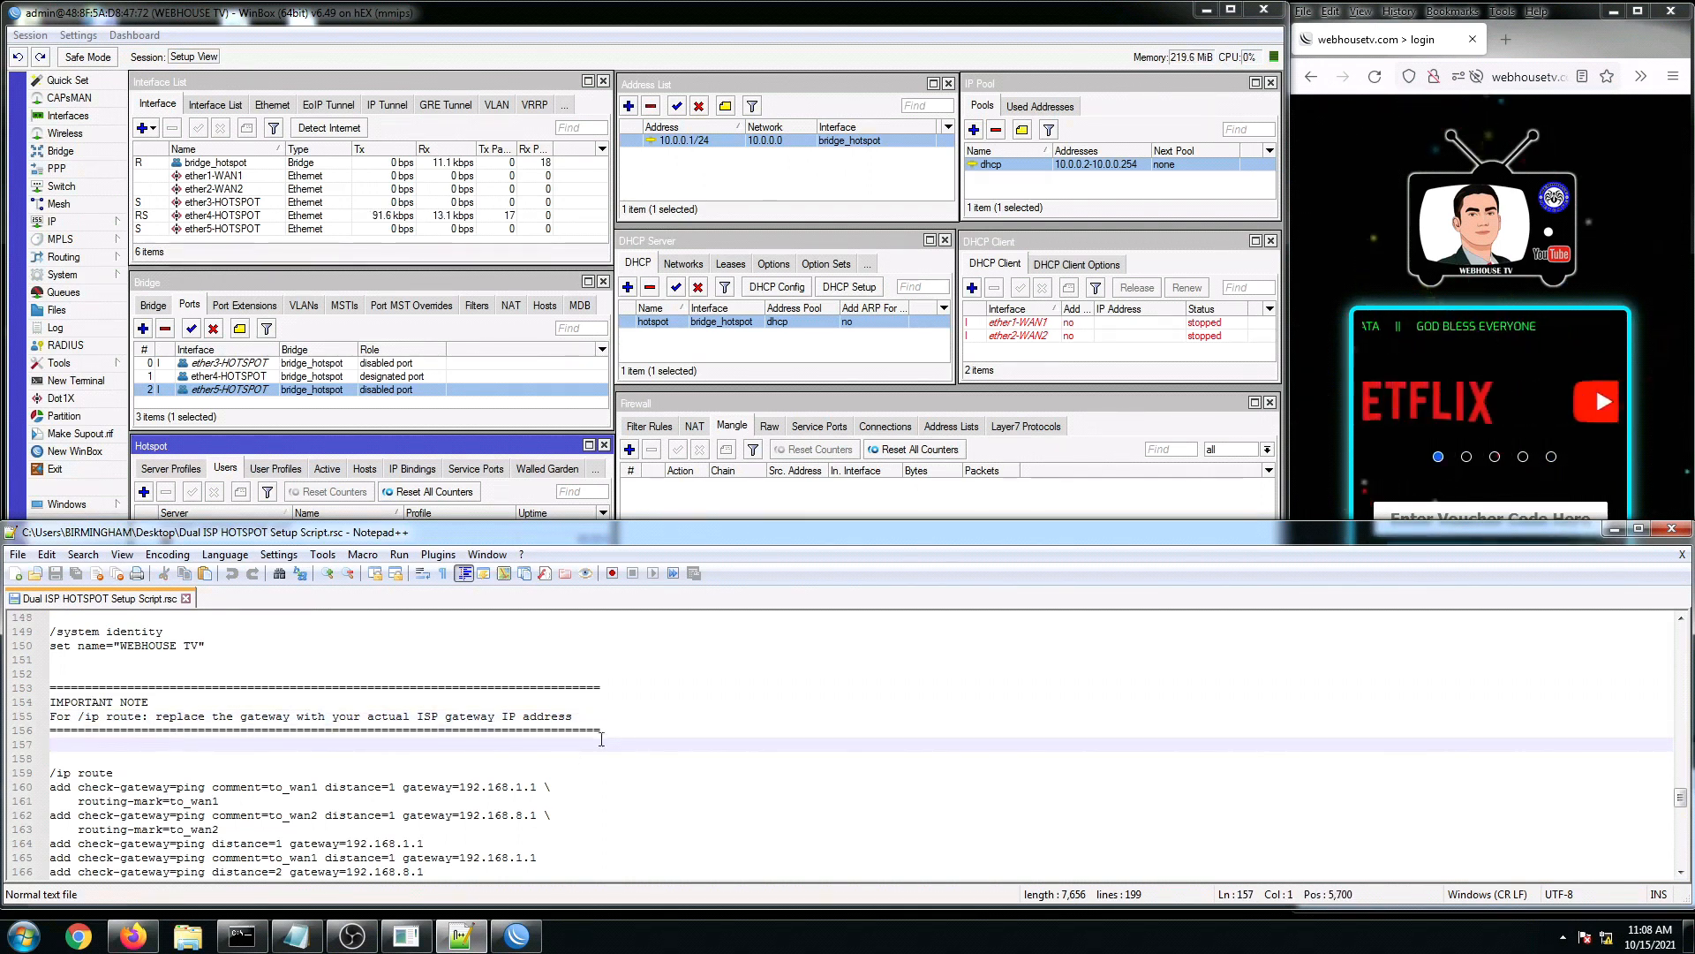
left_click_drag(603, 732, 48, 689)
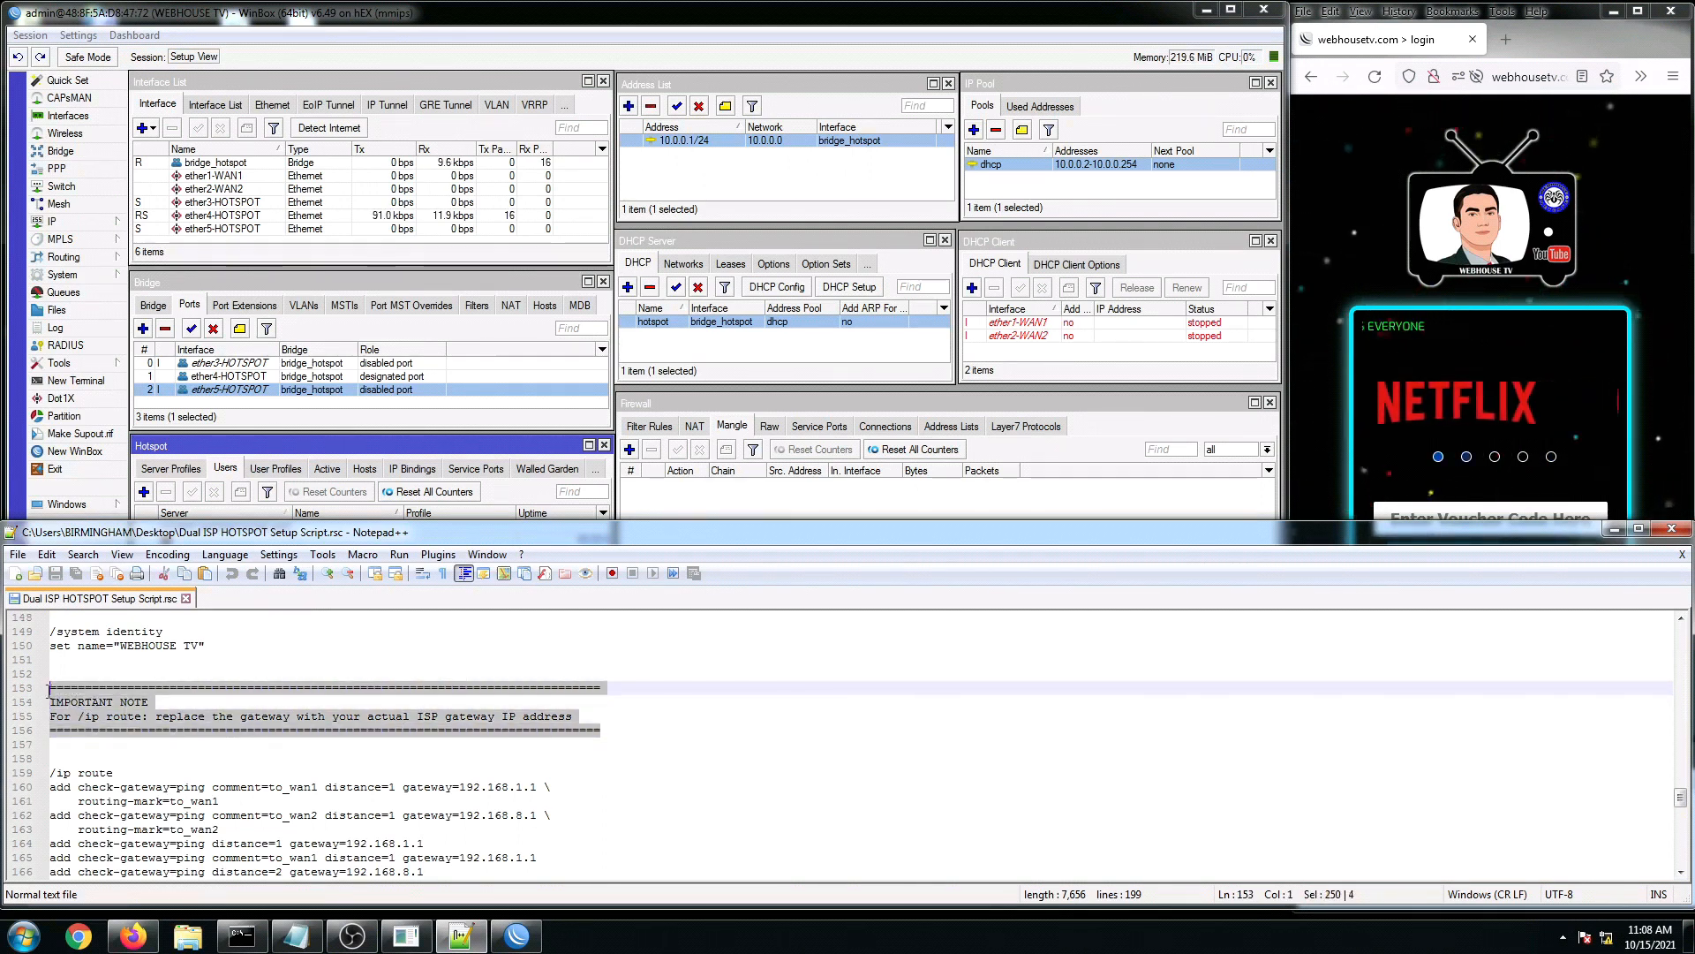
left_click(155, 757)
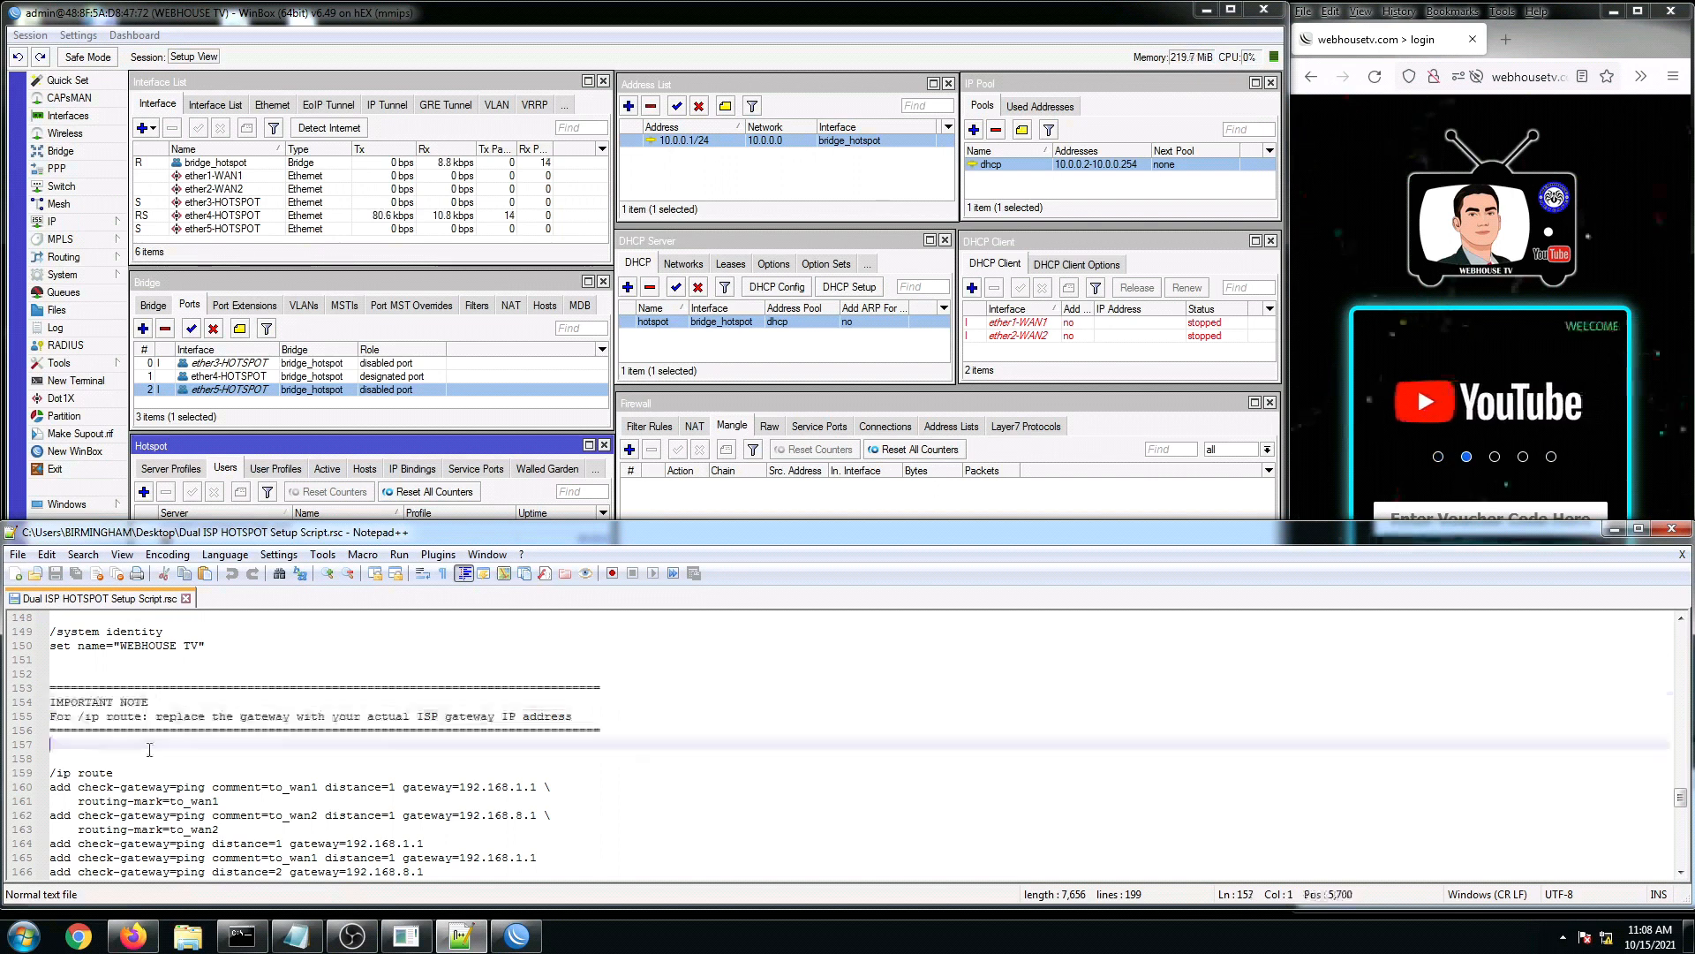
Step: Look over the to_wan1/to_wan2 route lines, then compare with WinBox's route list
scroll(100, 738, "down", 1)
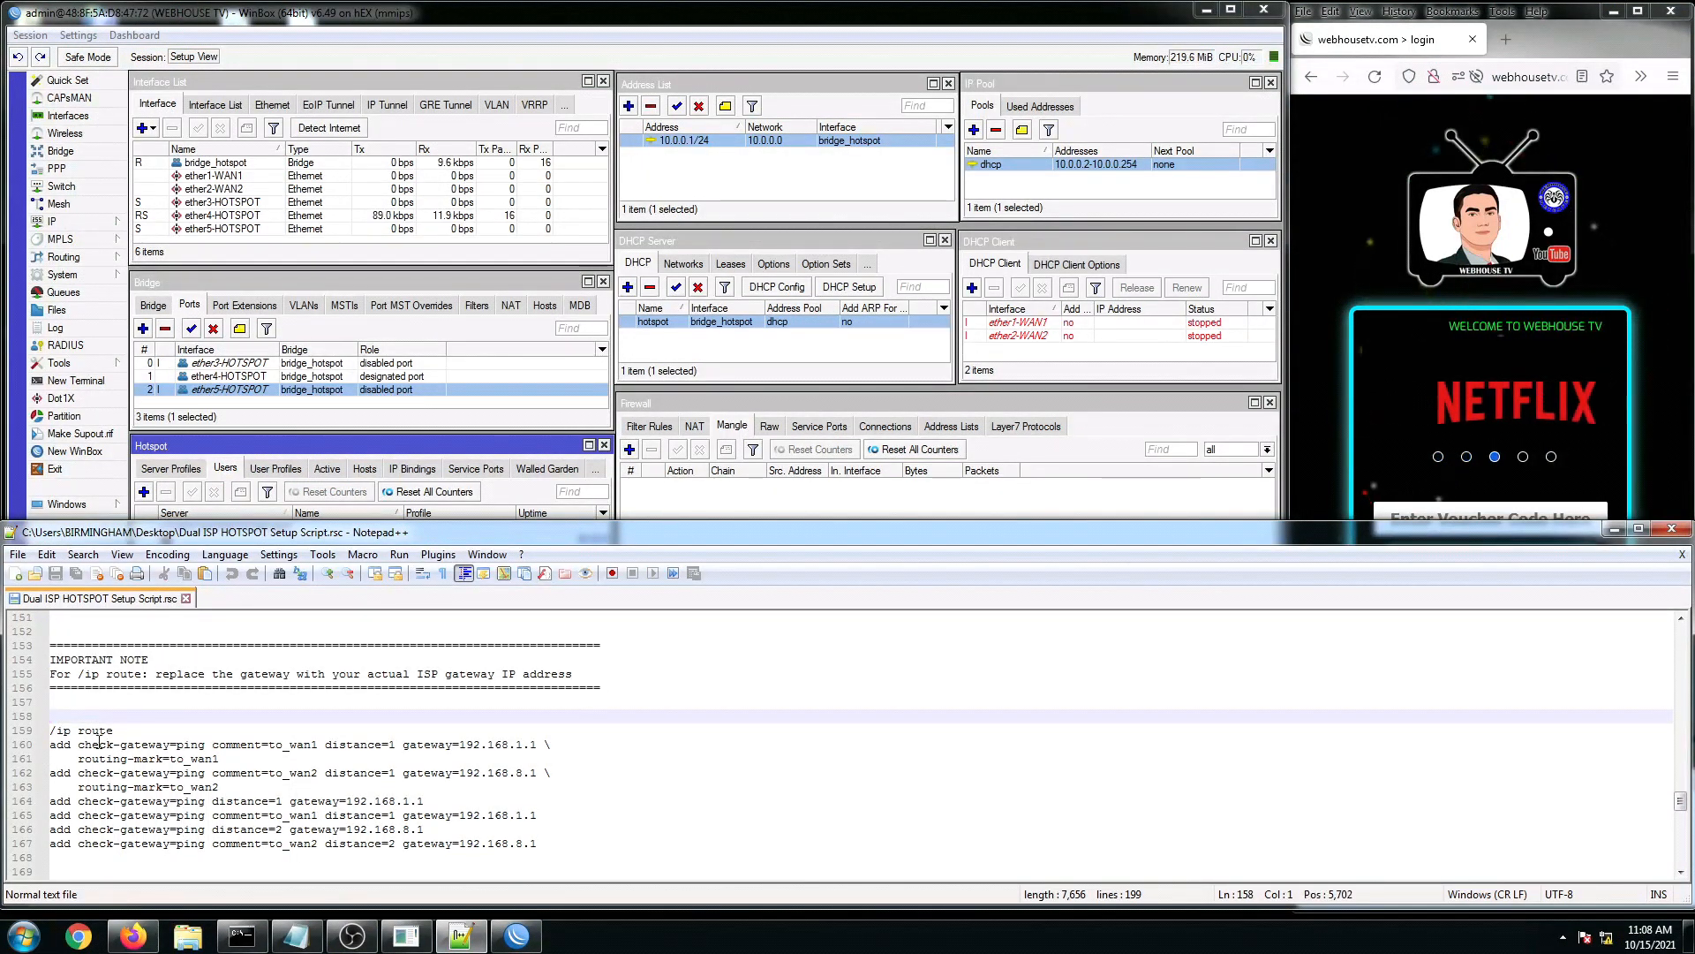
scroll(101, 738, "down", 1)
left_click(216, 746)
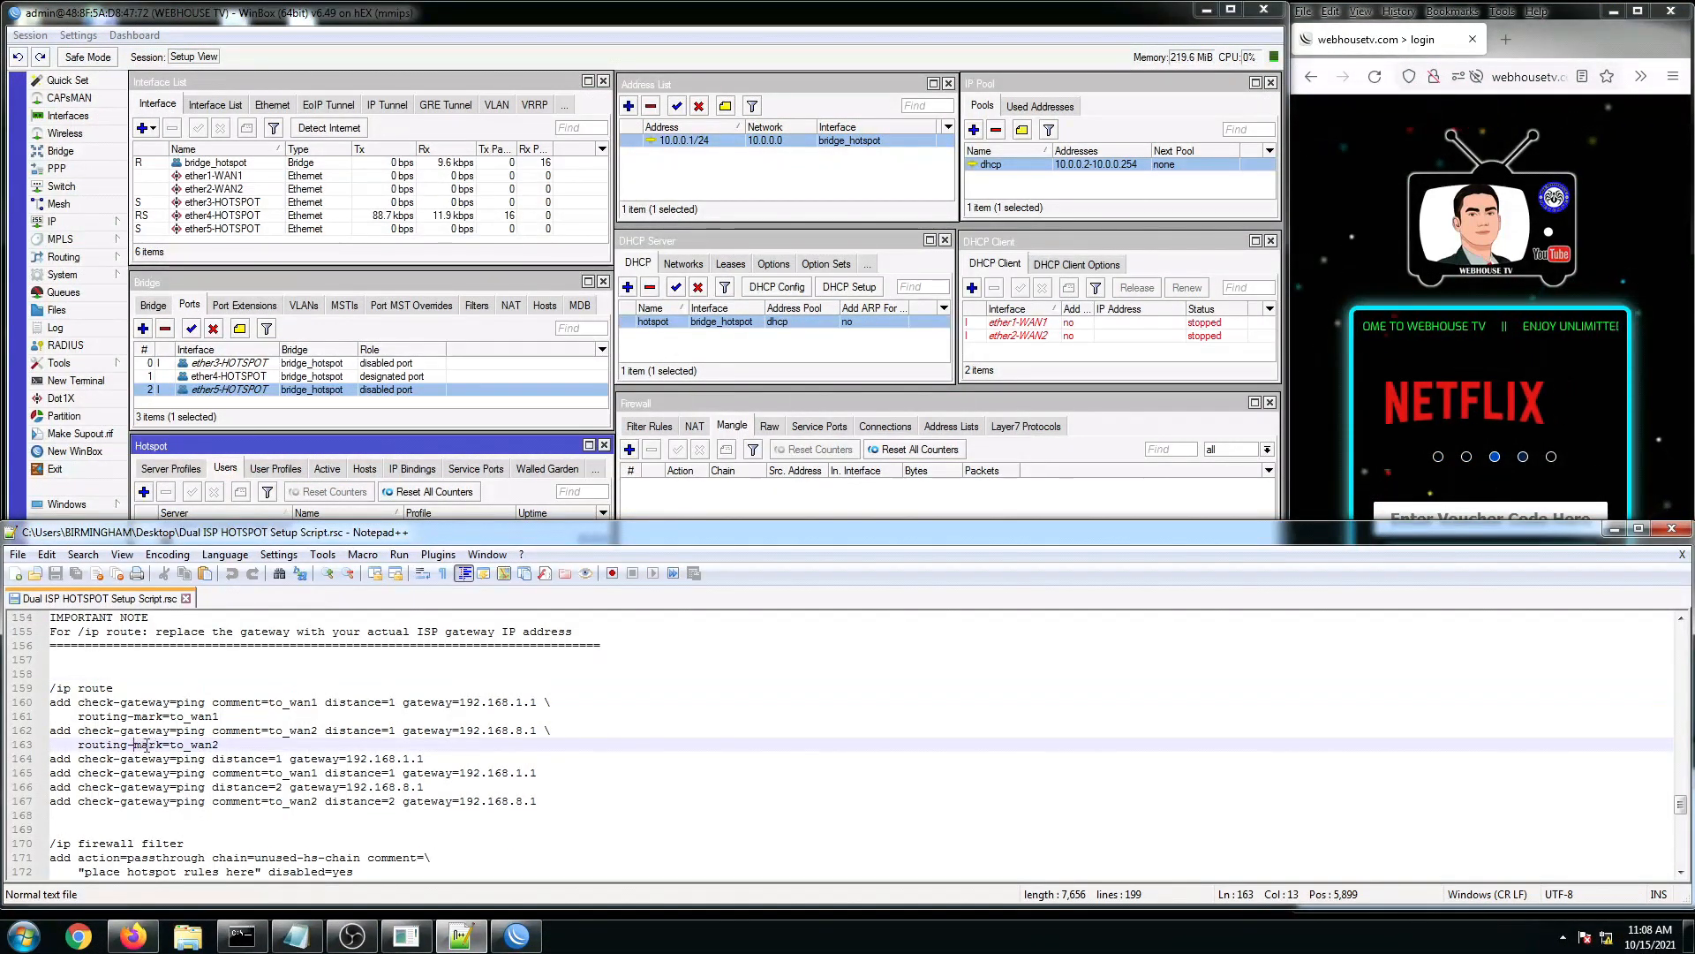
left_click(269, 730)
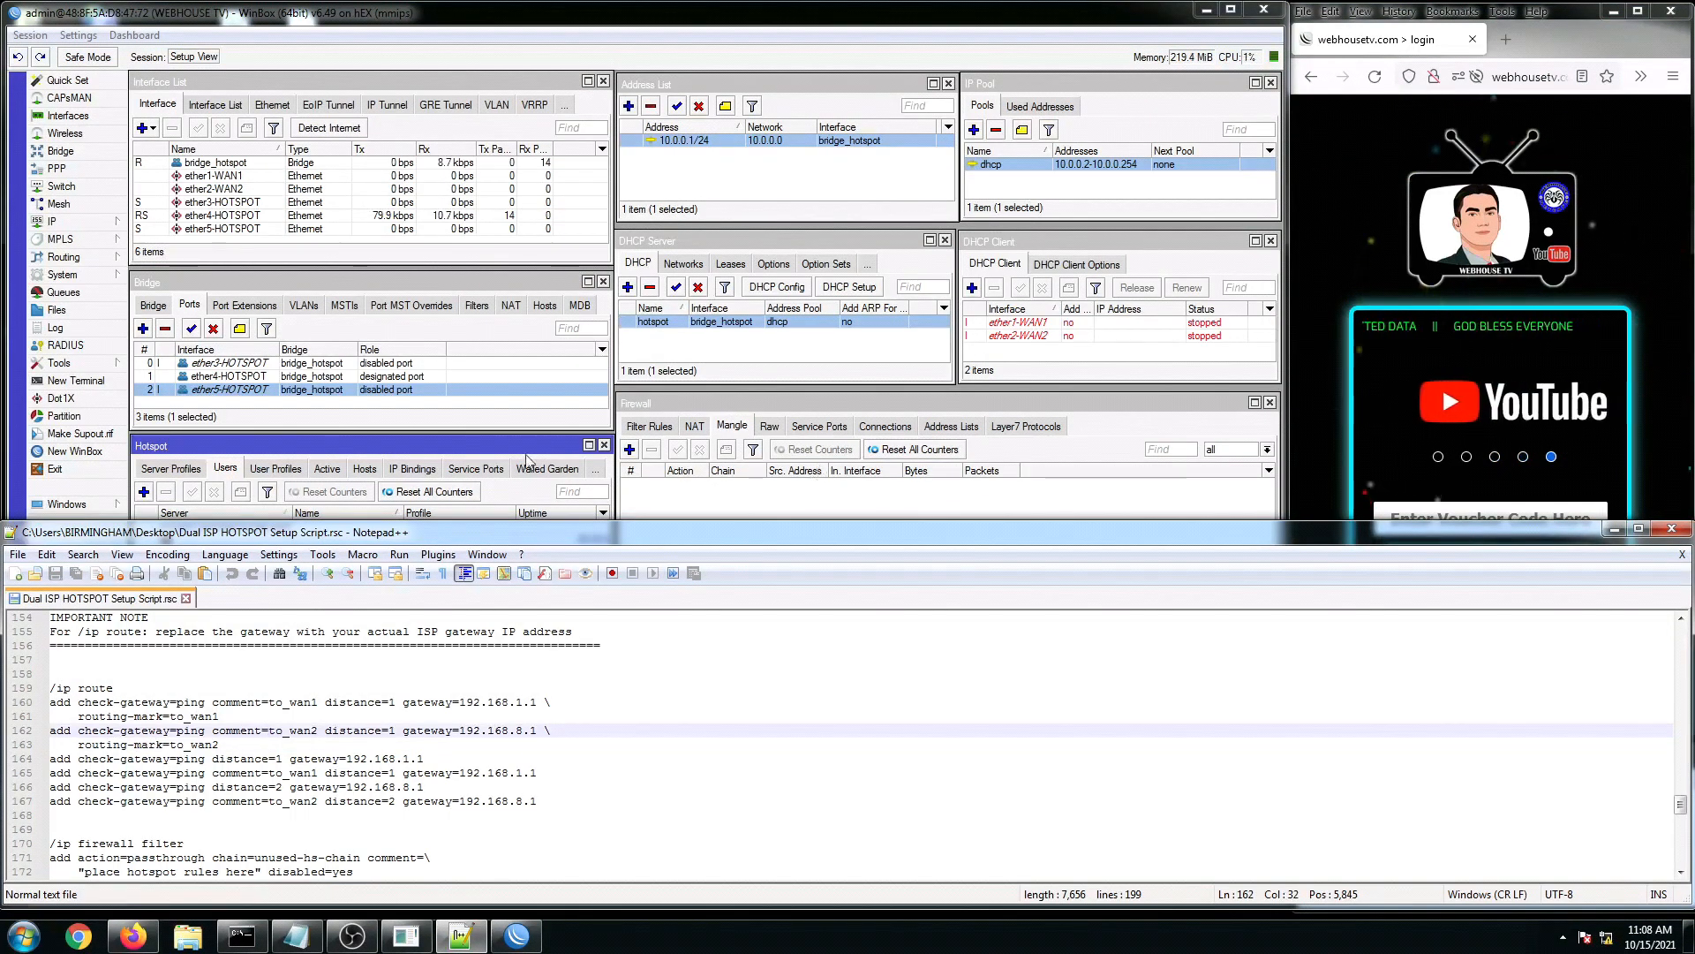
left_click(849, 514)
left_click(313, 831)
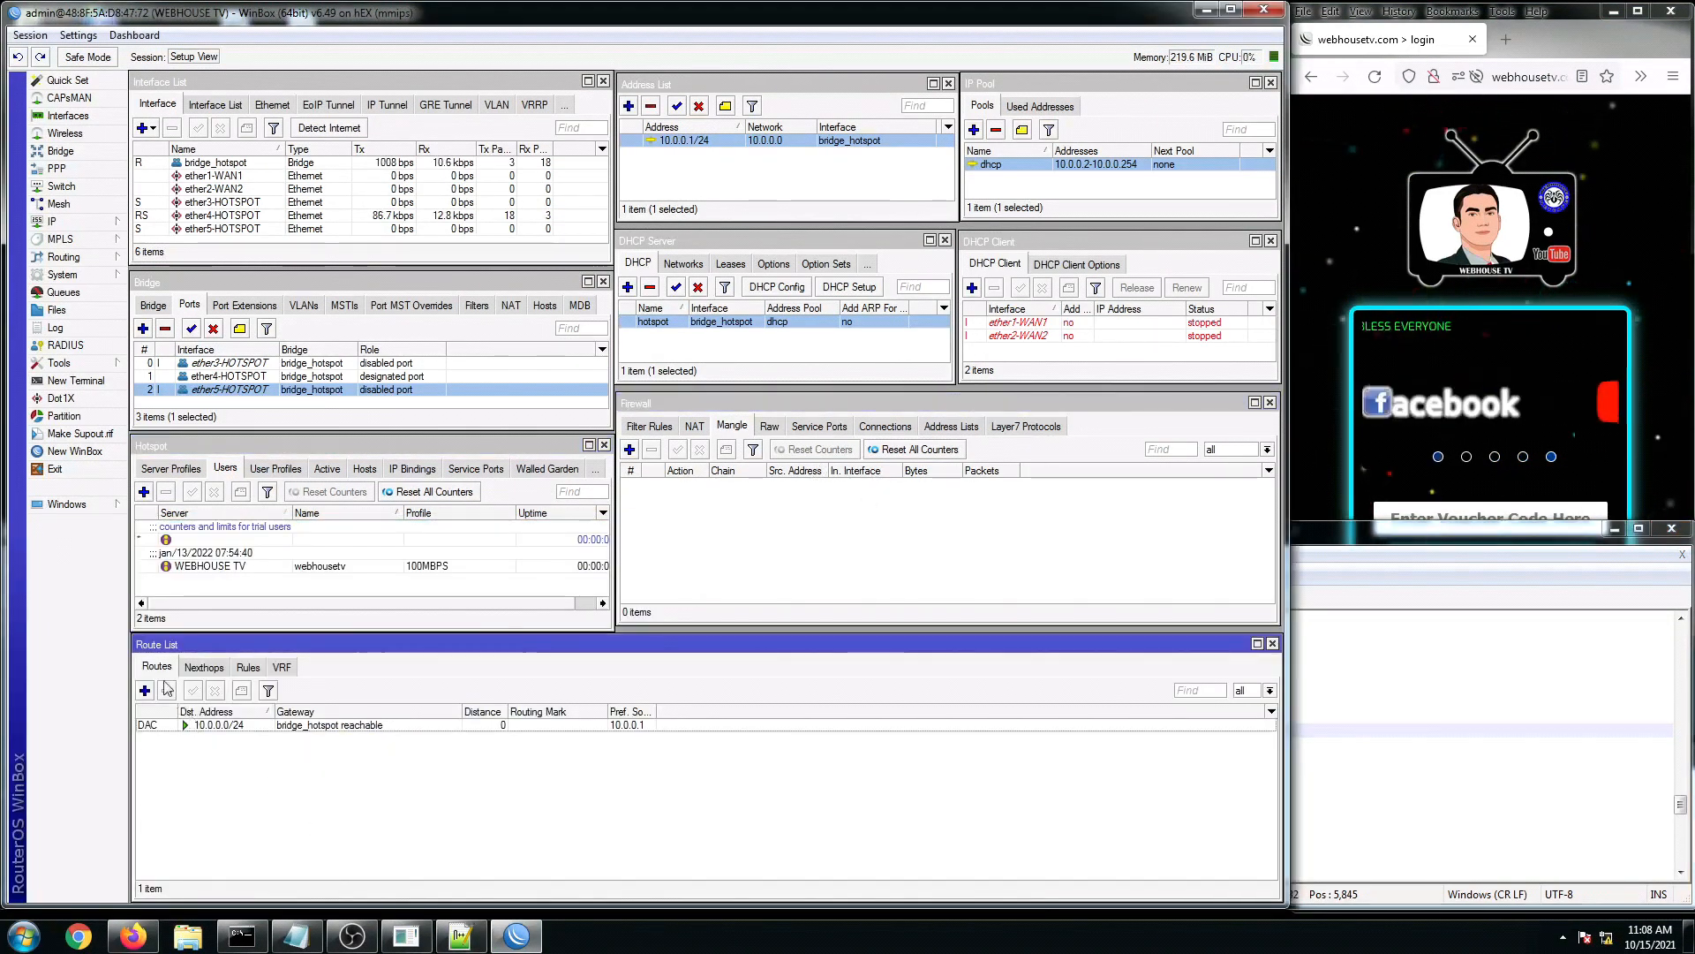
Step: Select the 192.168.1. gateway prefix on line 160, then pick the ether1-WAN1 DHCP client
left_click(460, 938)
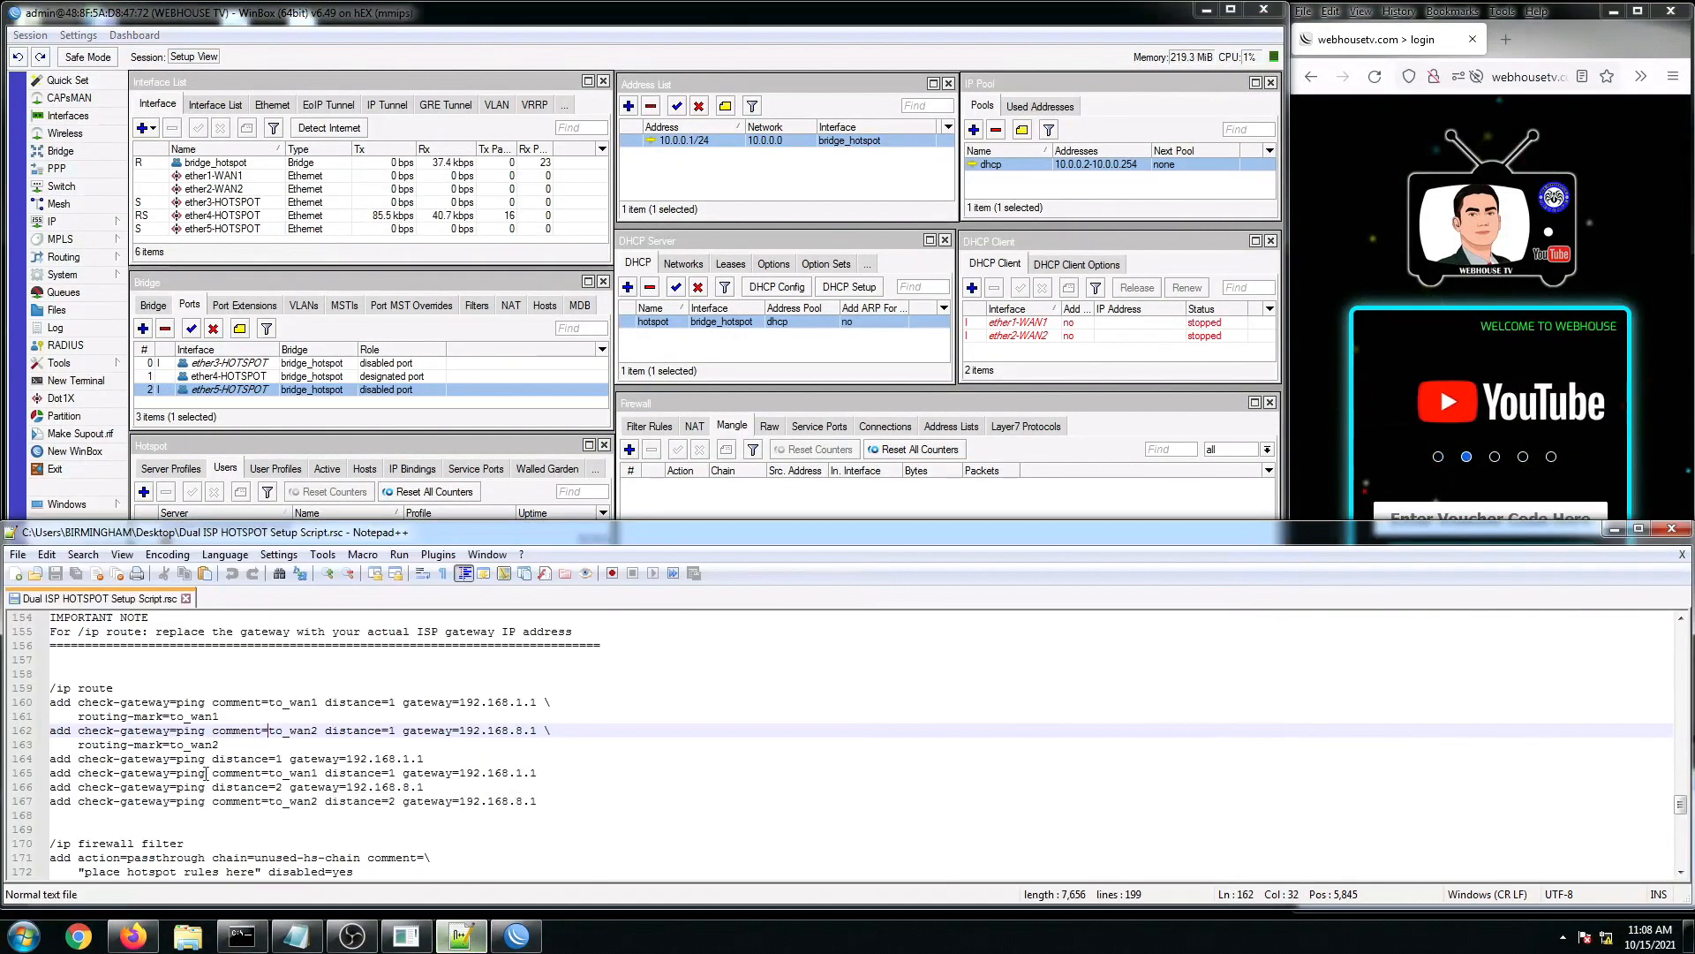
left_click(191, 801)
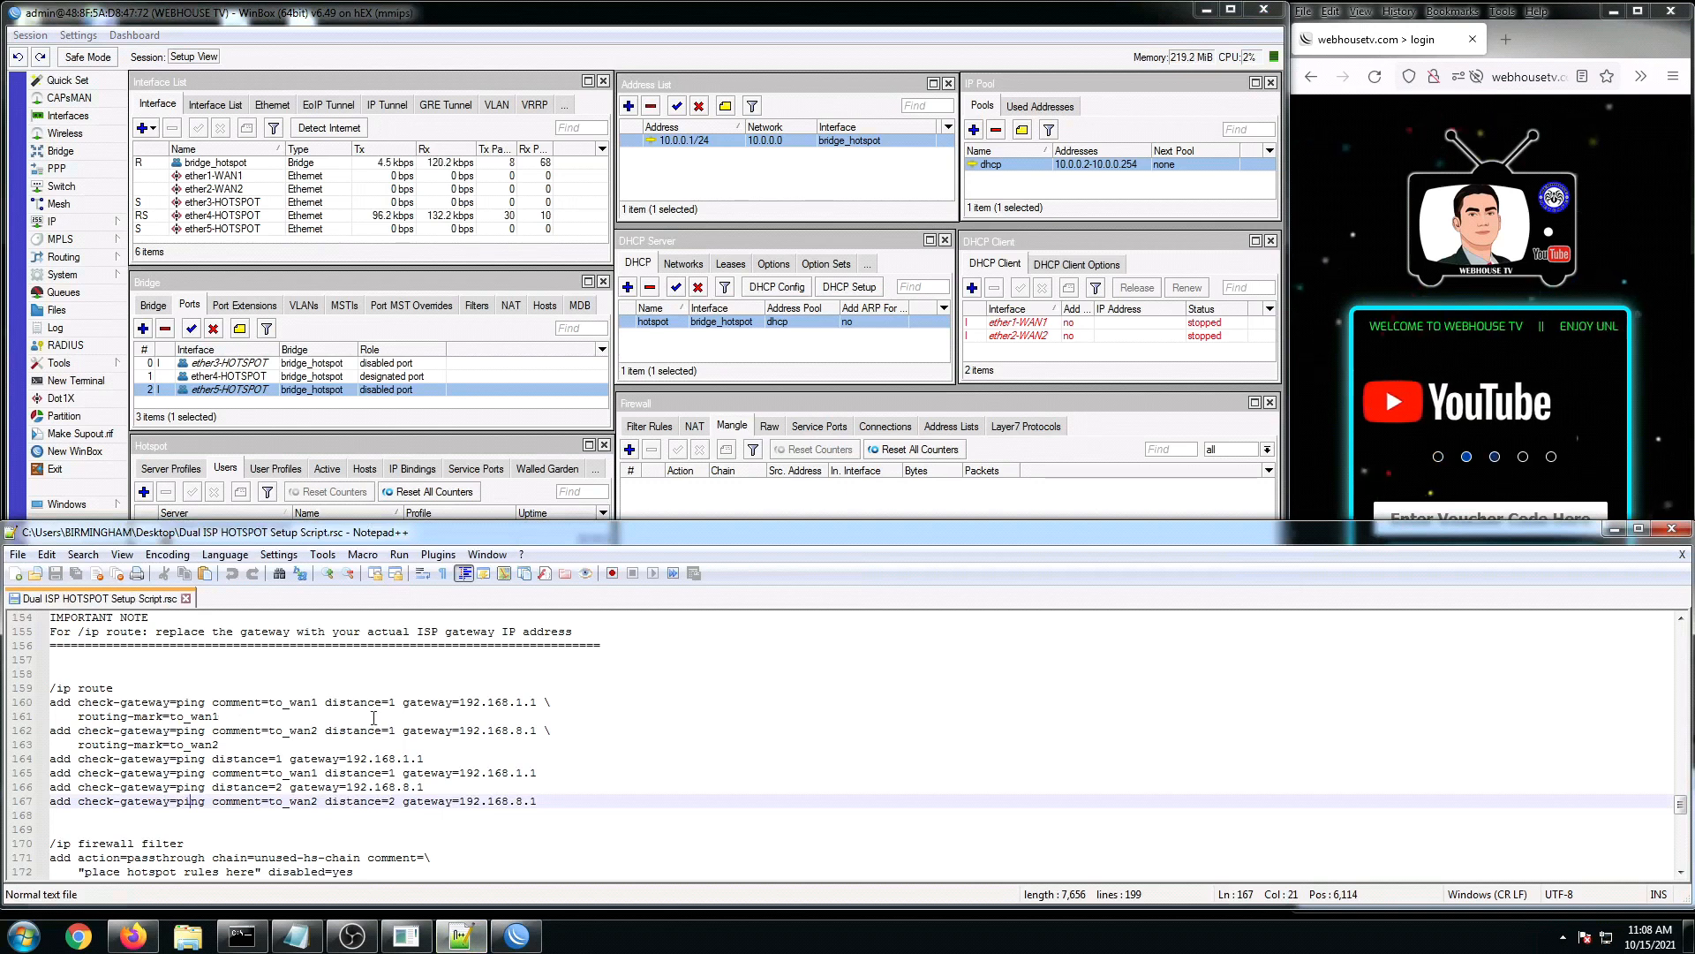
left_click(269, 715)
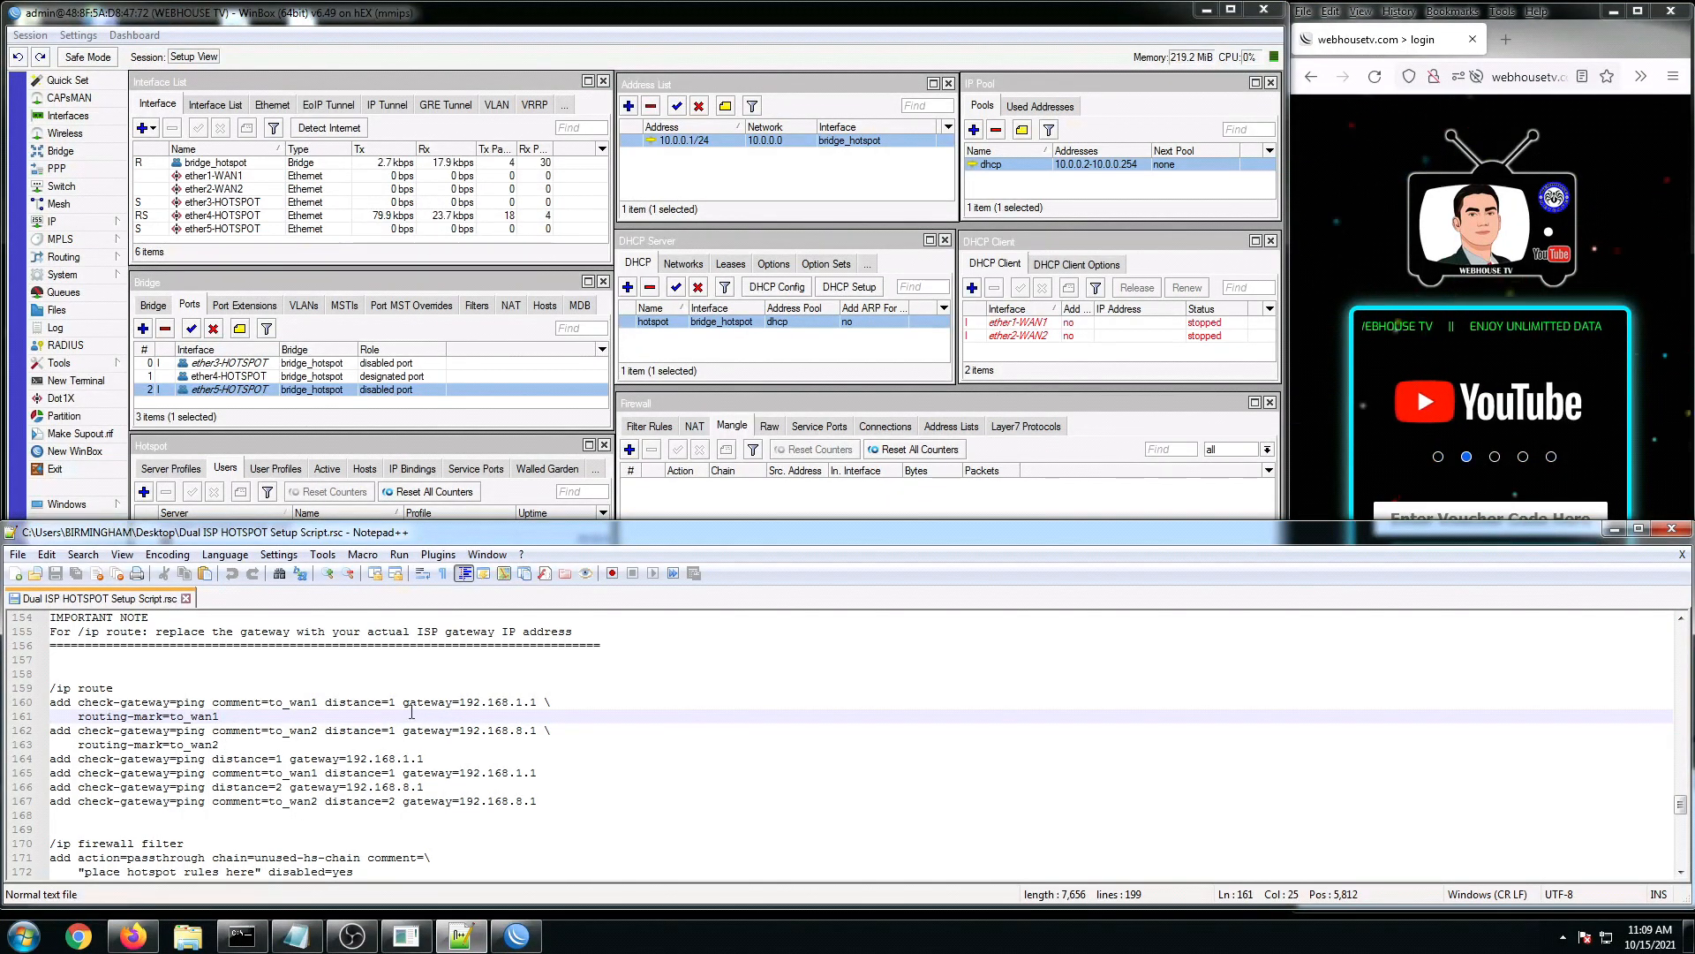
left_click_drag(459, 703, 534, 704)
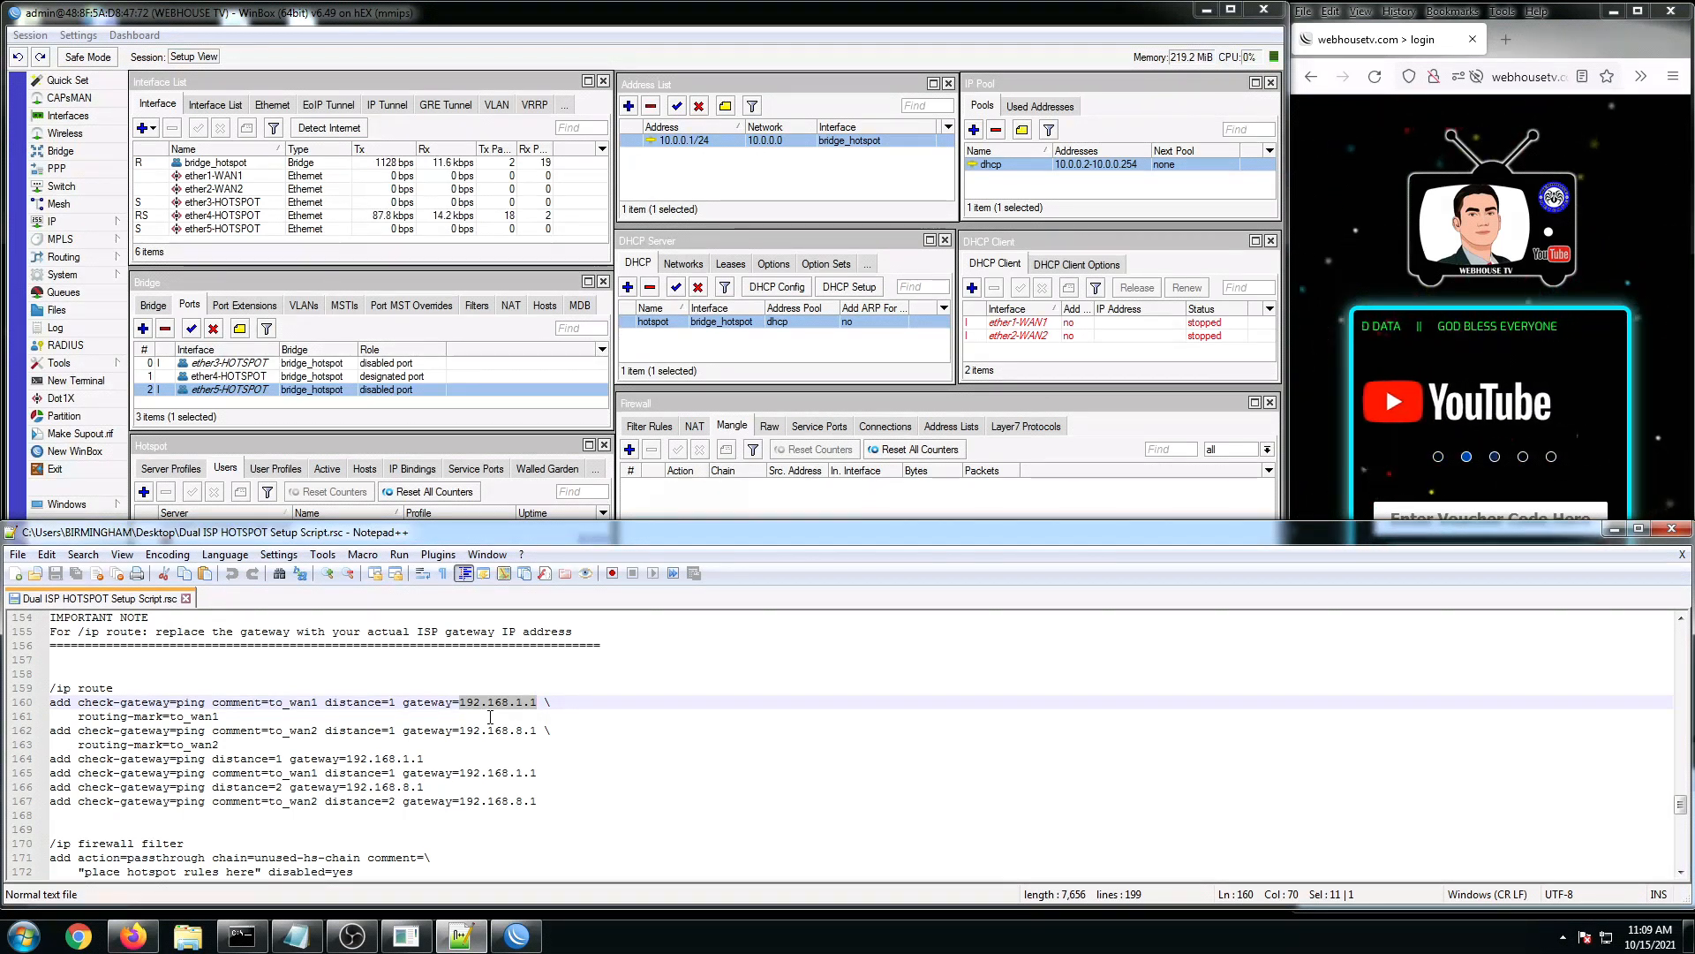
left_click(1029, 323)
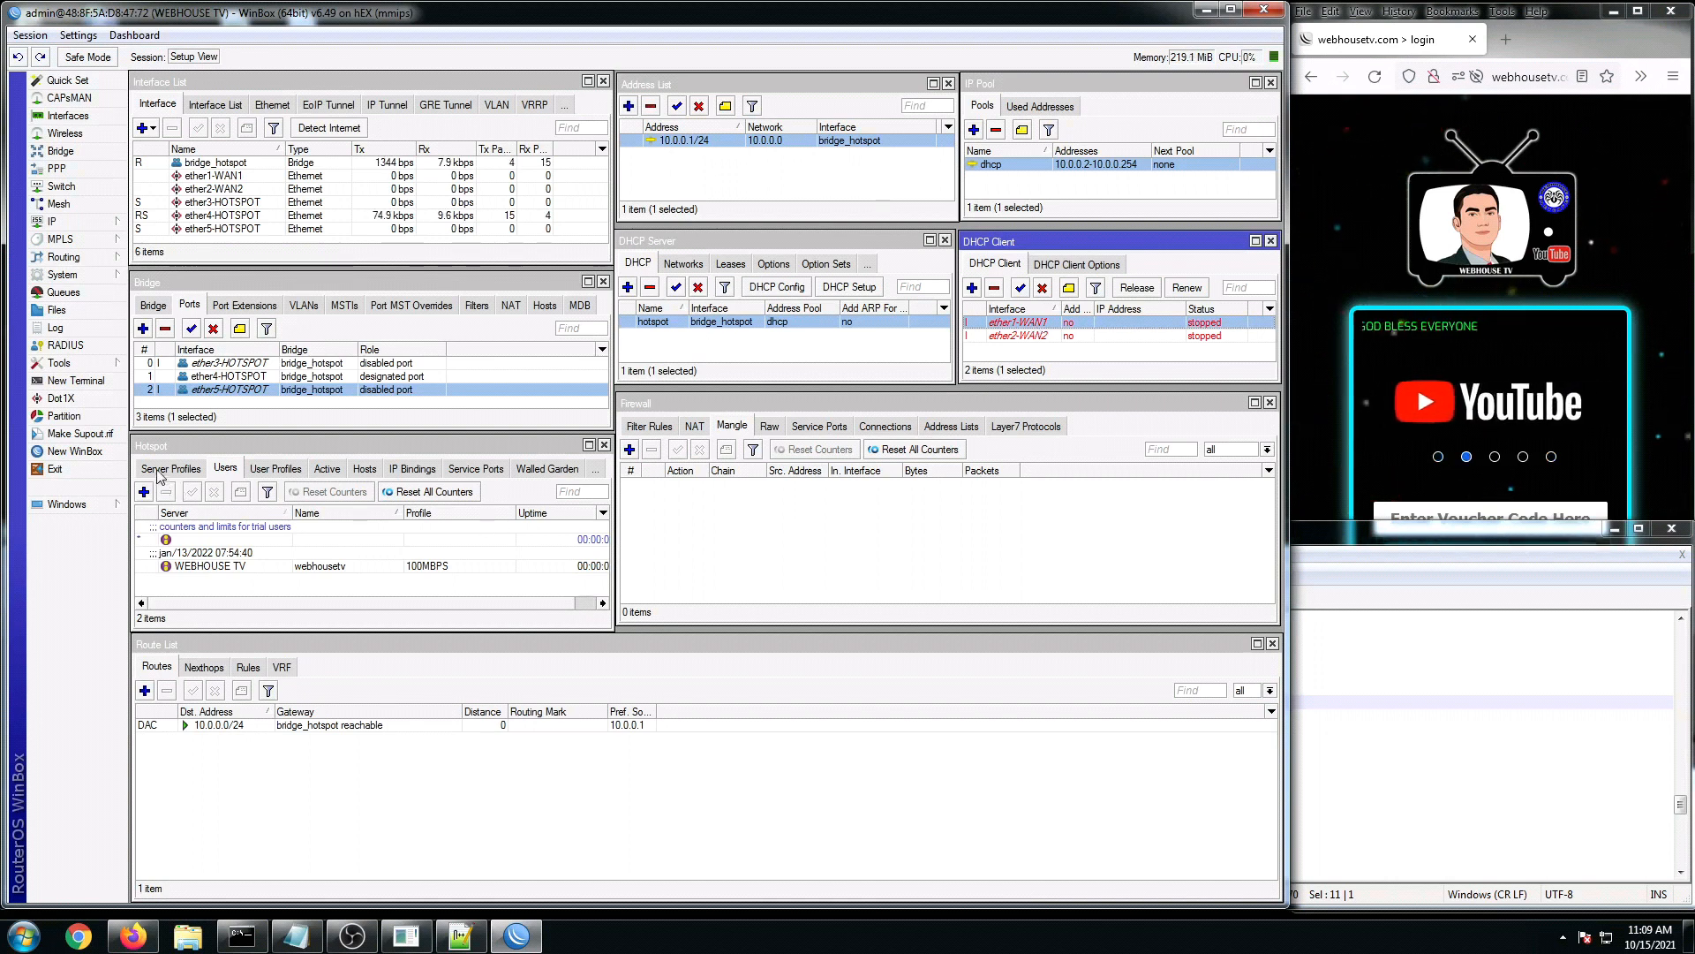
Step: Check the to_wan1 default route and highlight the 192.168.1.1 gateway on script line 160
left_click(325, 473)
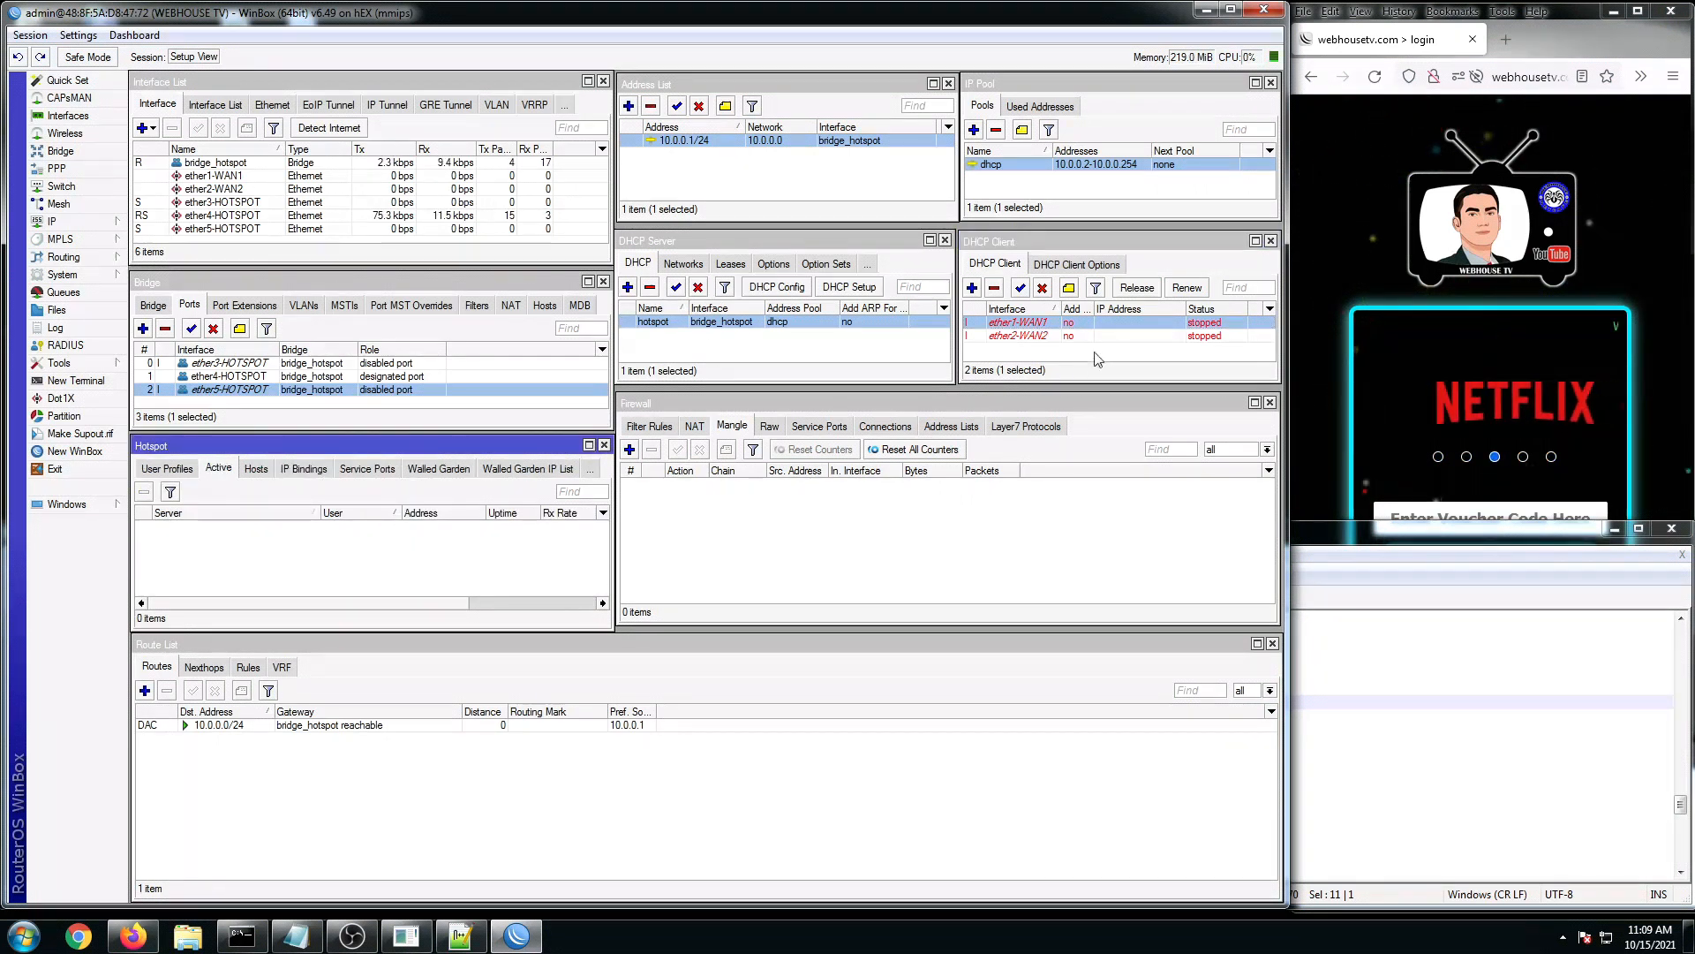
left_click(1055, 326)
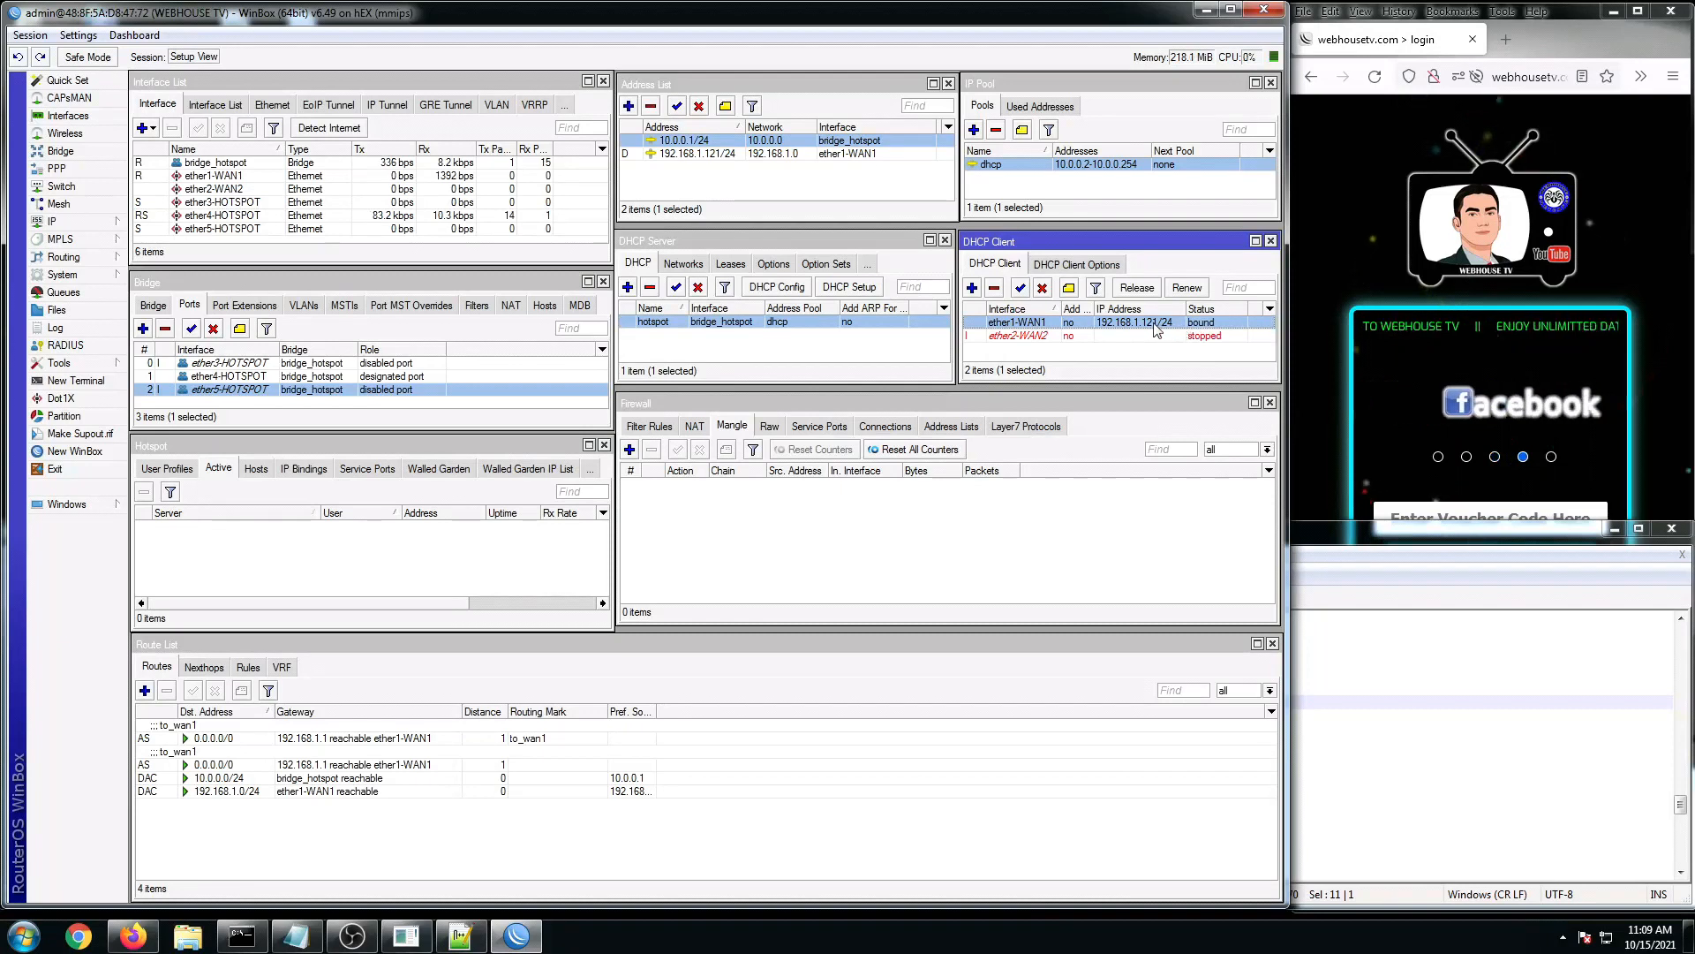
left_click(311, 741)
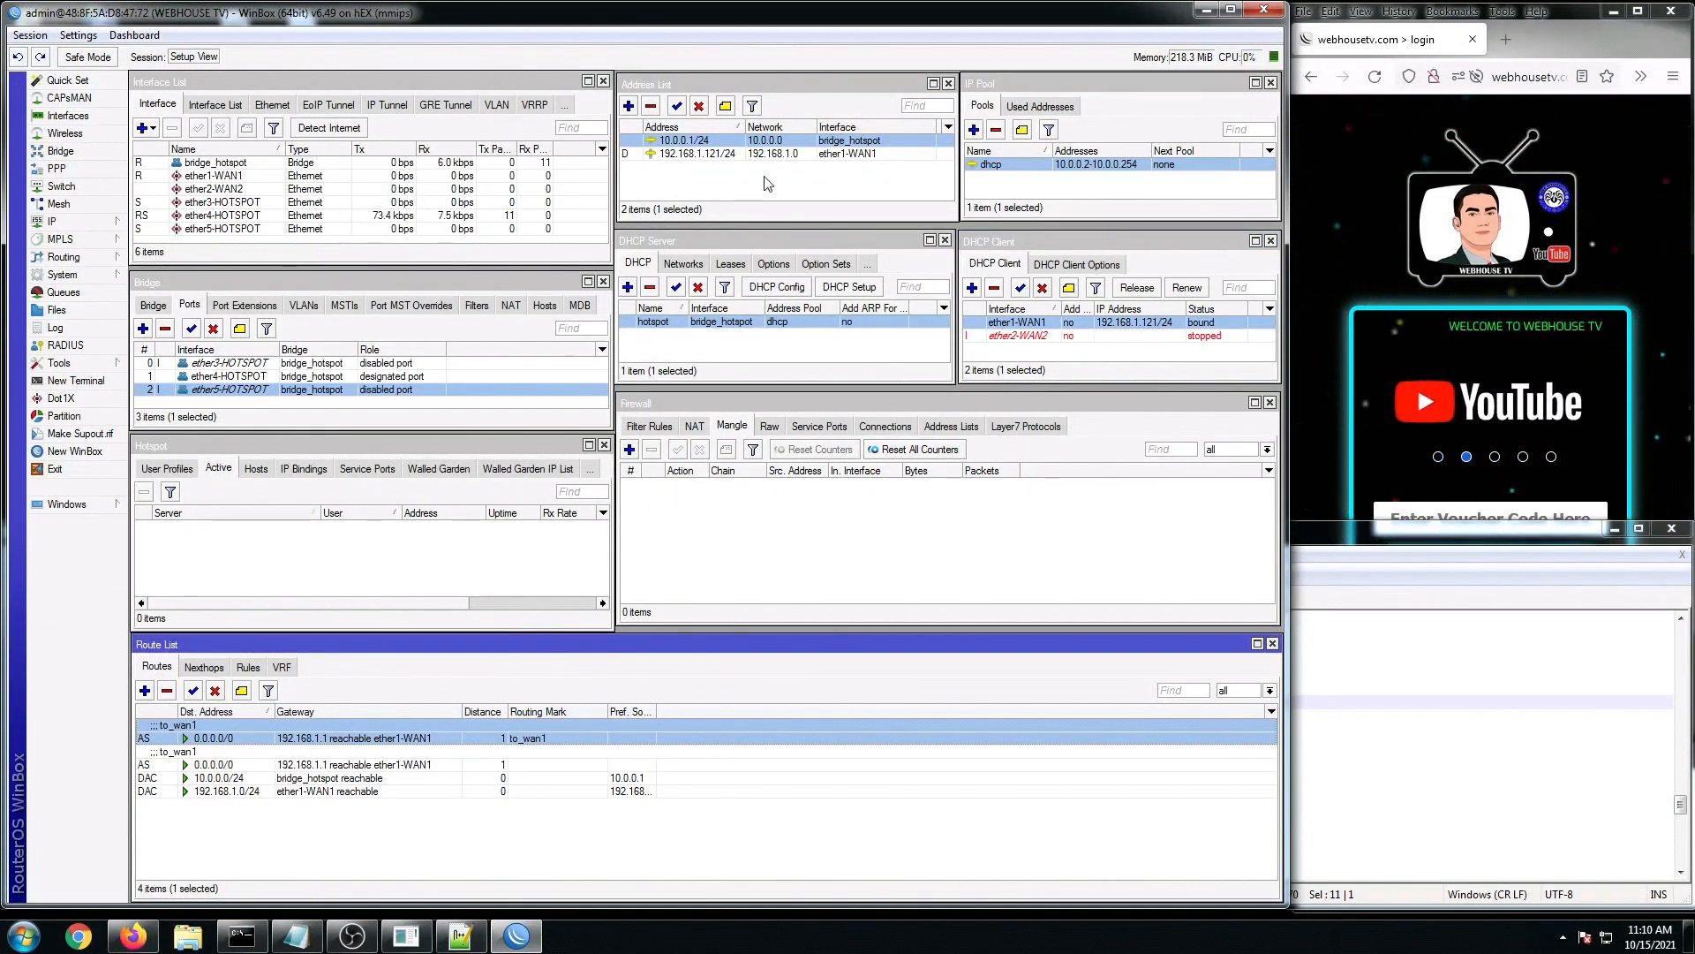
left_click(1481, 772)
left_click(496, 758)
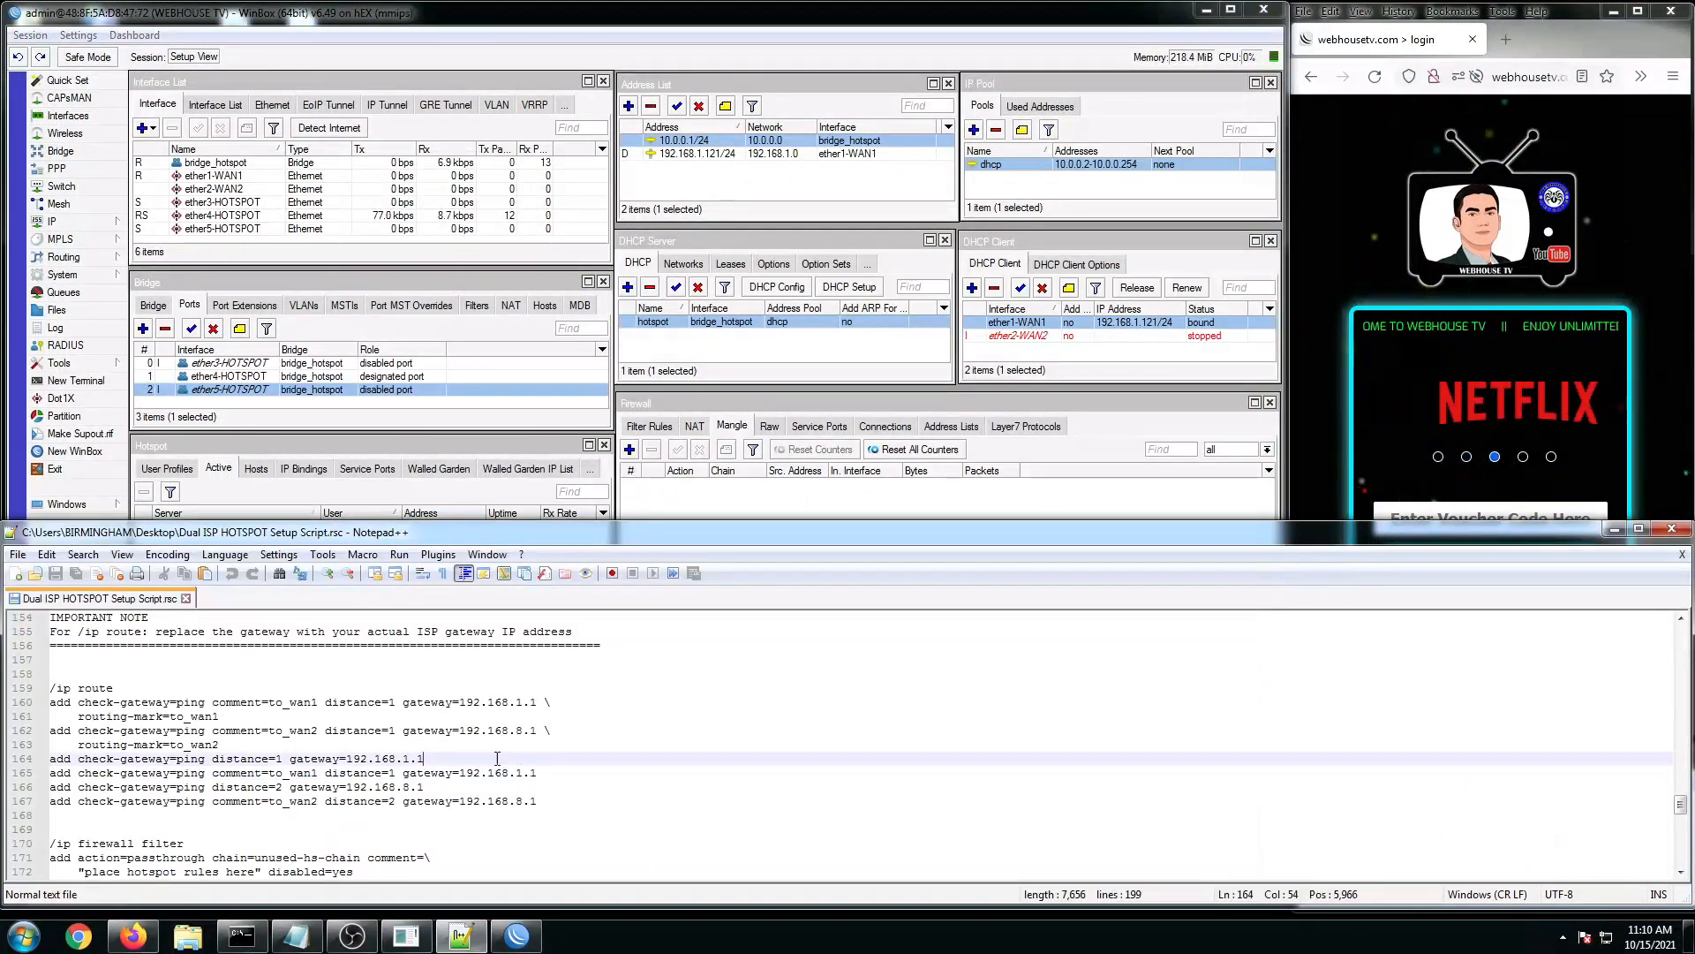
left_click_drag(460, 703, 536, 704)
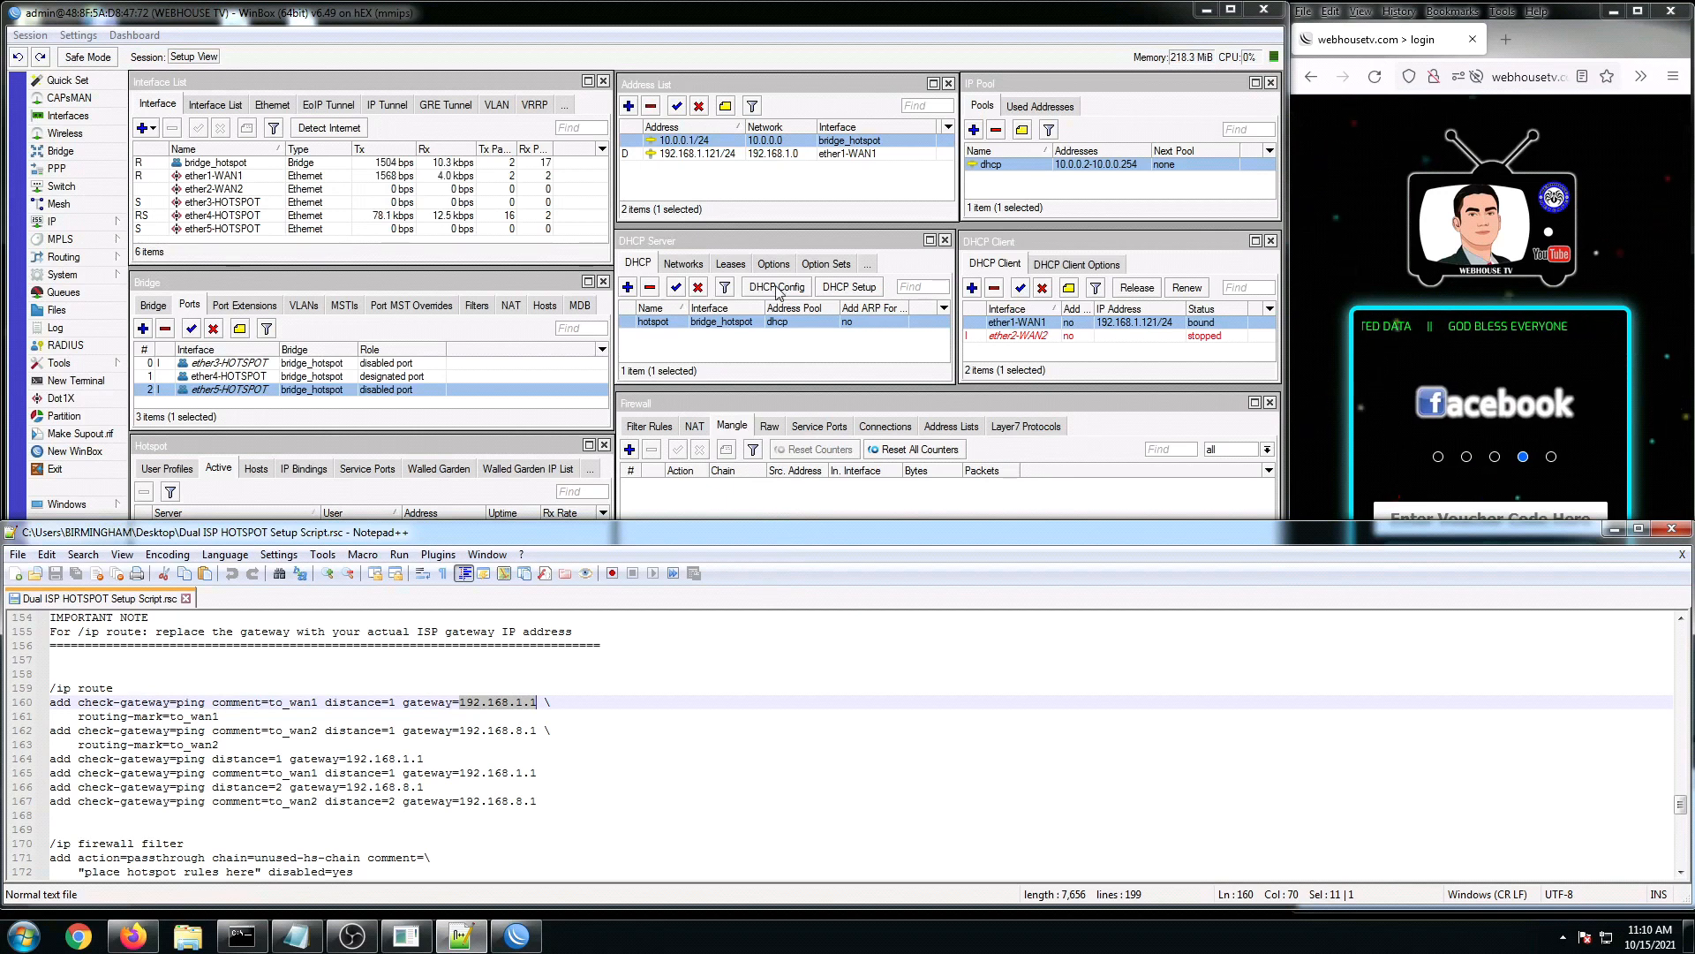
Step: Open the ether1-WAN1 DHCP client's Status tab to read its 192.168.1.1 gateway
left_click(716, 194)
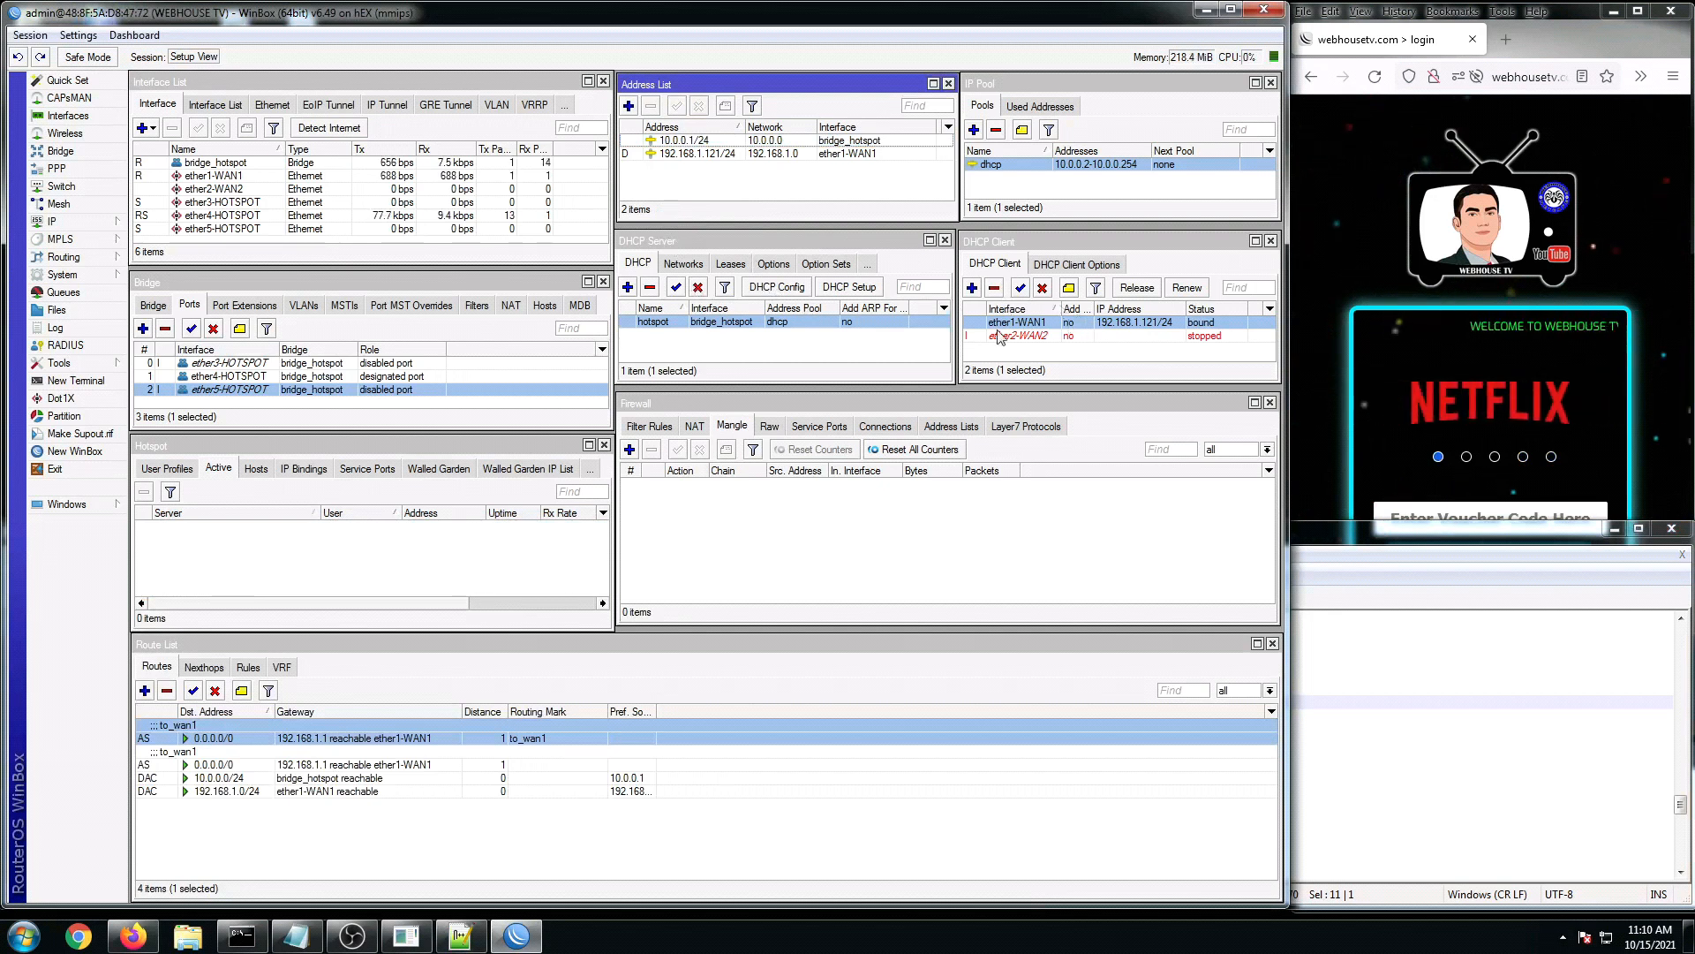
left_click(1025, 239)
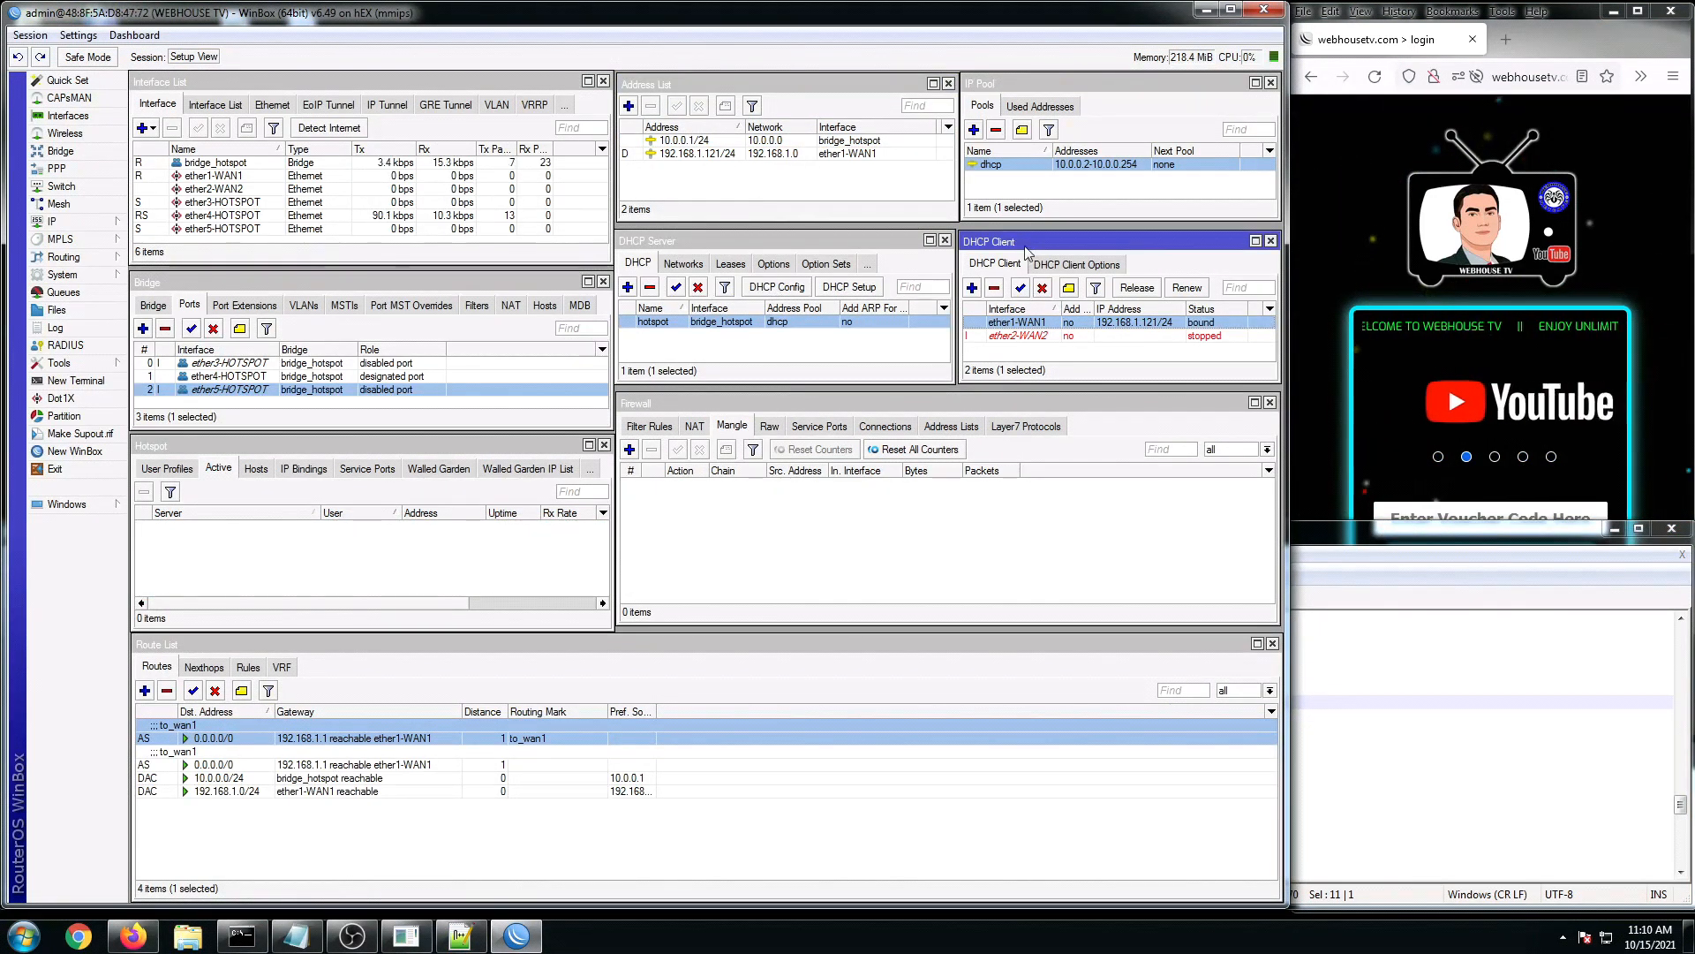
double_click(1022, 323)
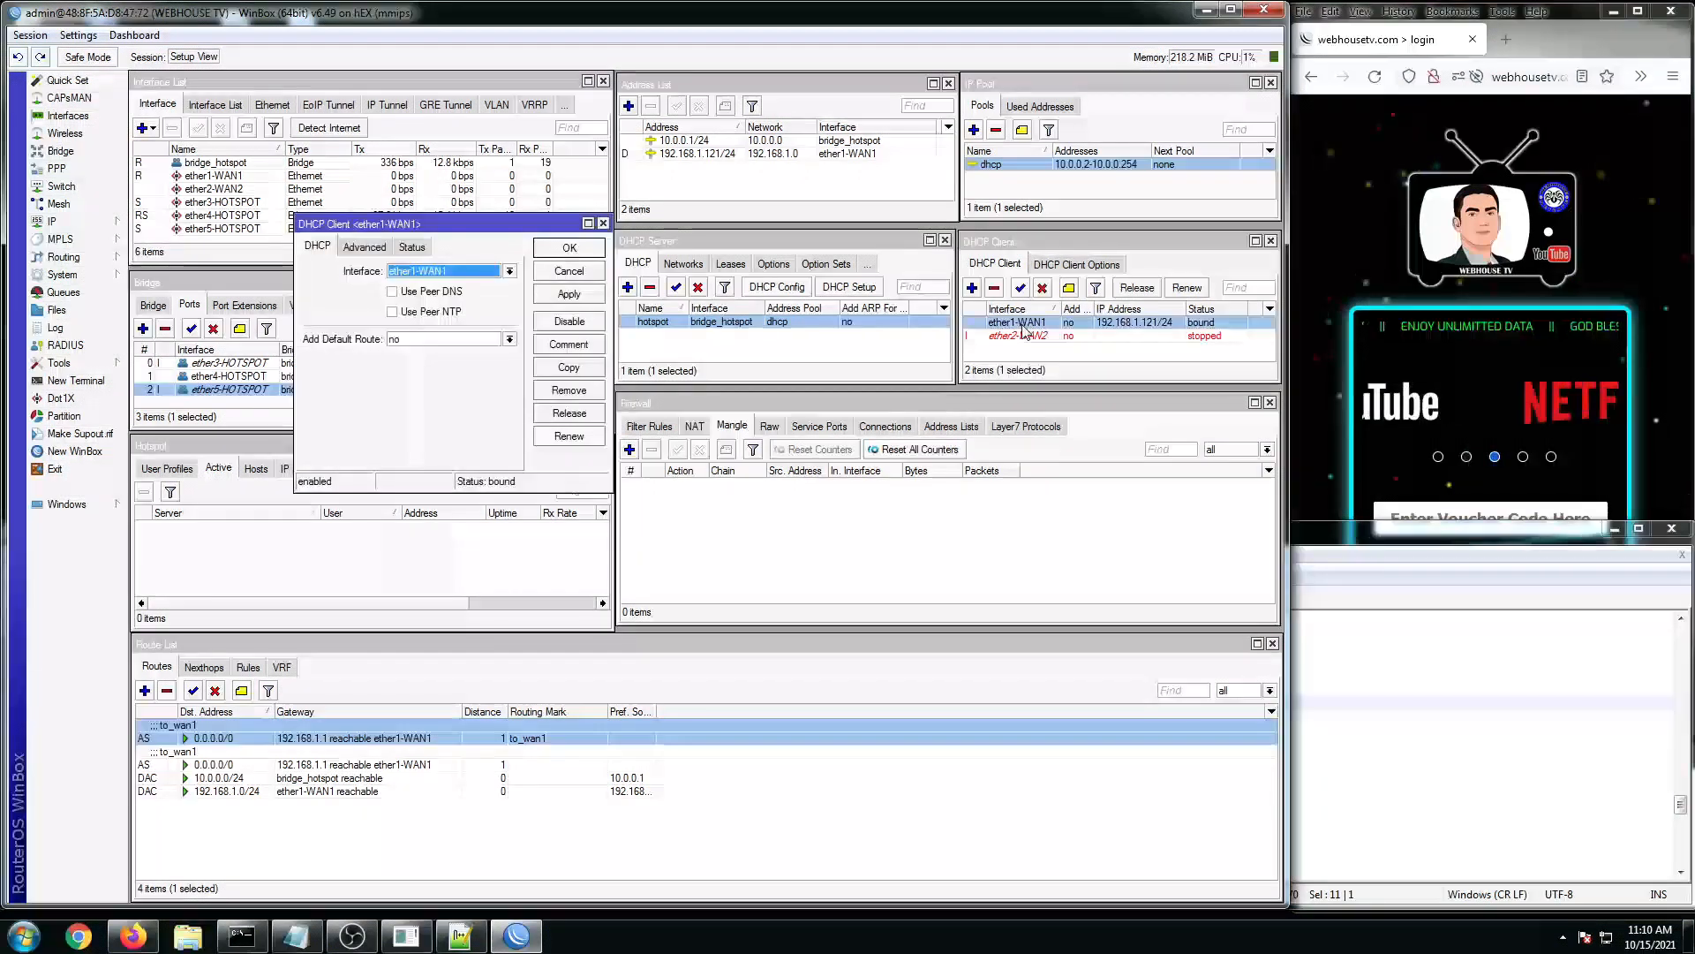
left_click(412, 247)
left_click_drag(463, 224, 798, 259)
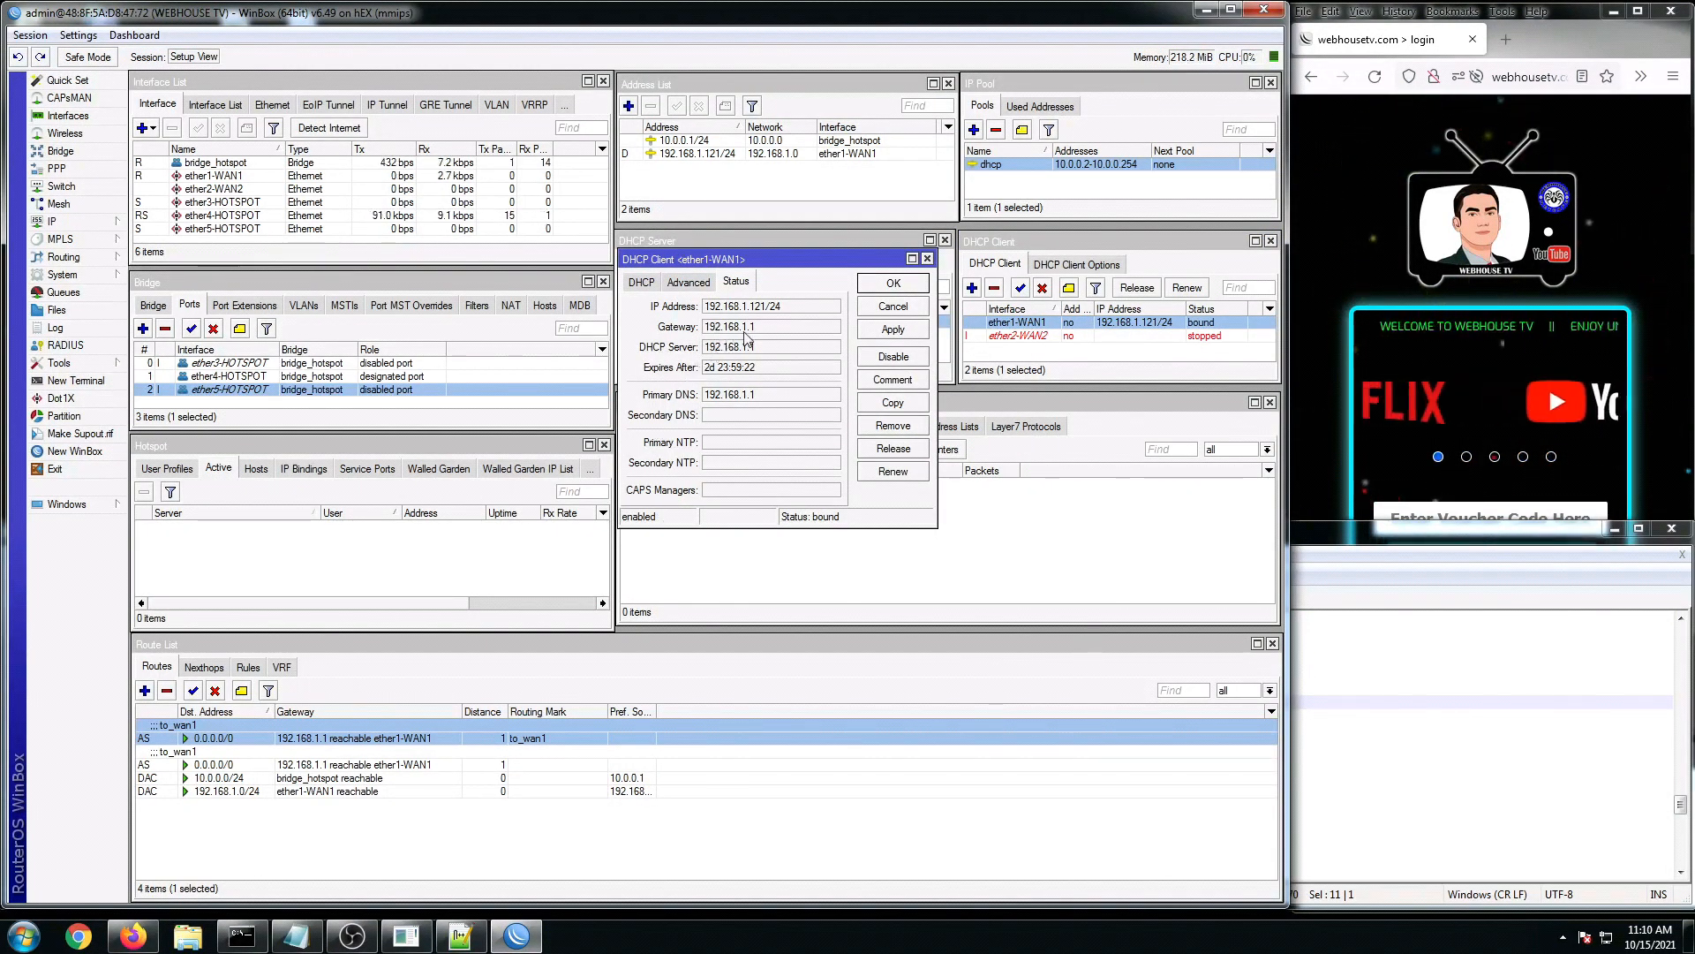
Step: Match the 192.168.1.1 gateway on script line 160 to WAN1's, then close the WAN1 client details
left_click(1452, 698)
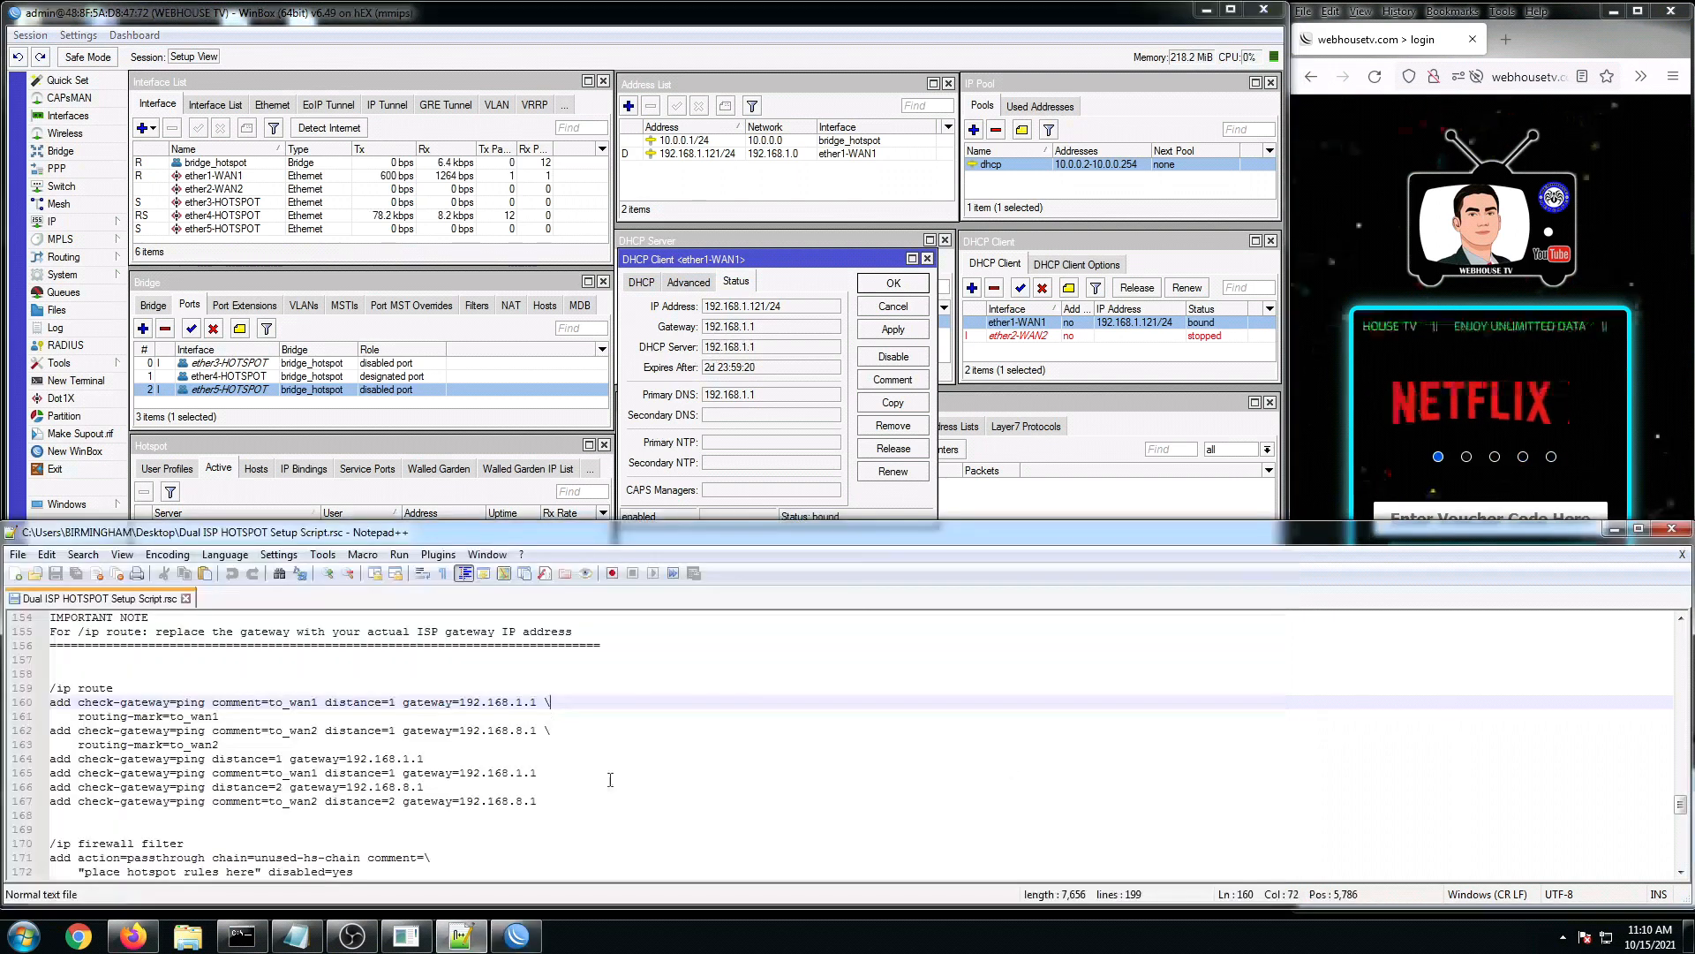
left_click_drag(488, 702, 518, 702)
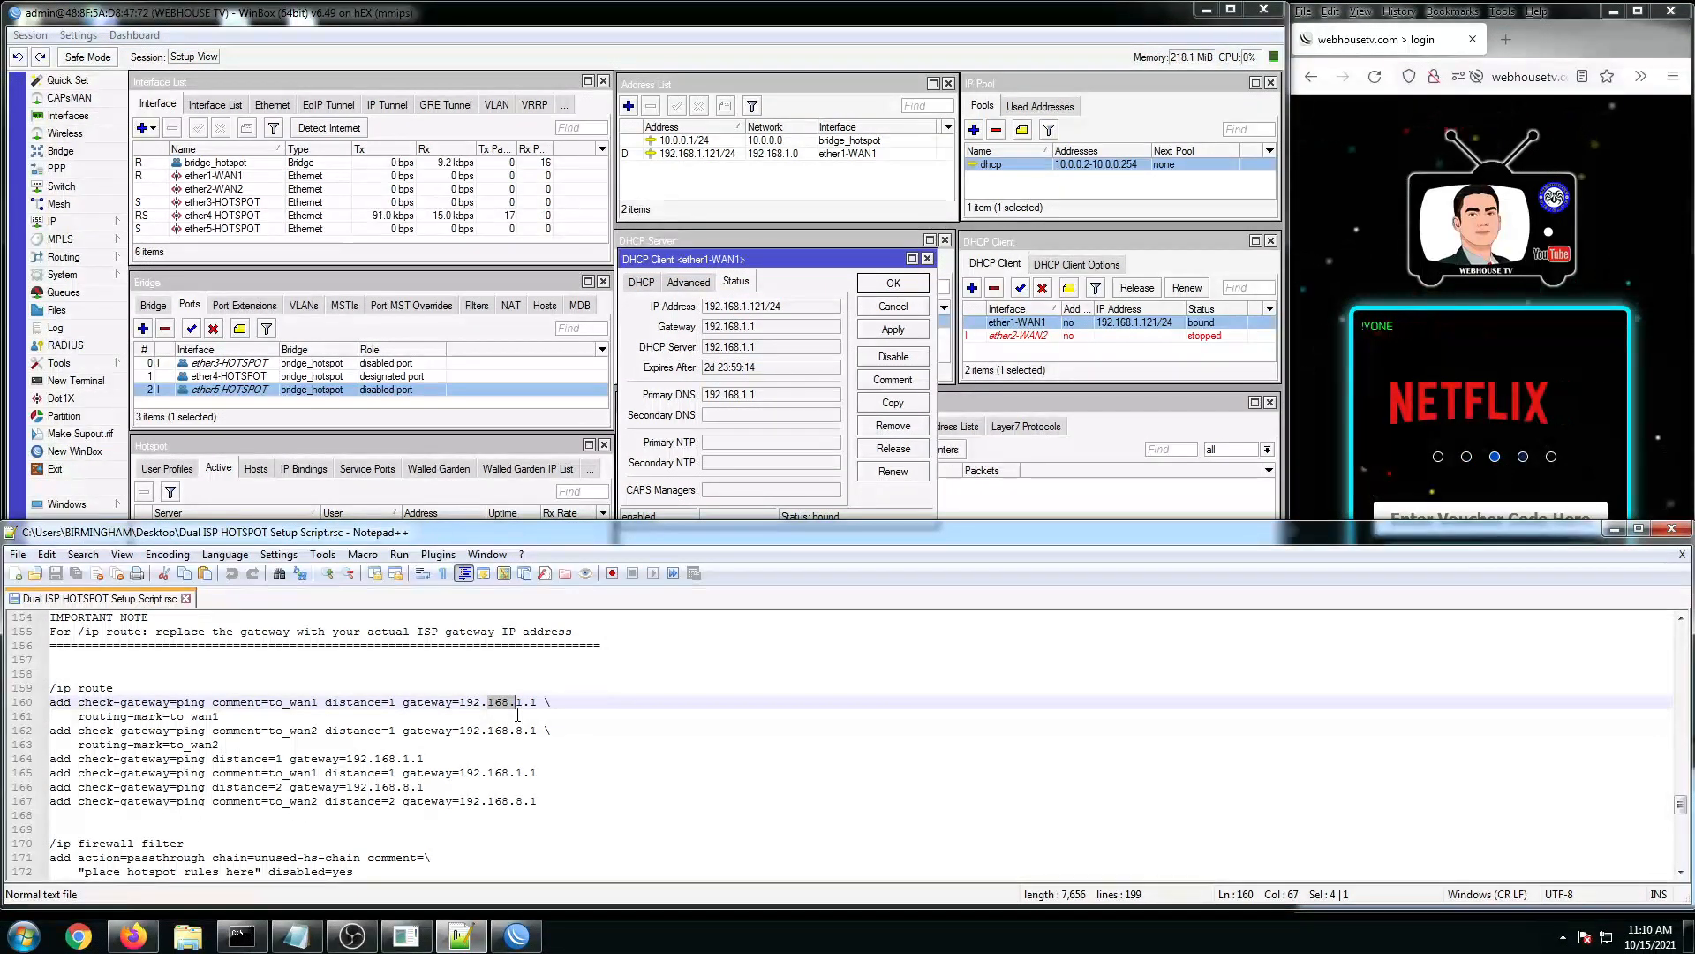
left_click_drag(516, 702, 530, 702)
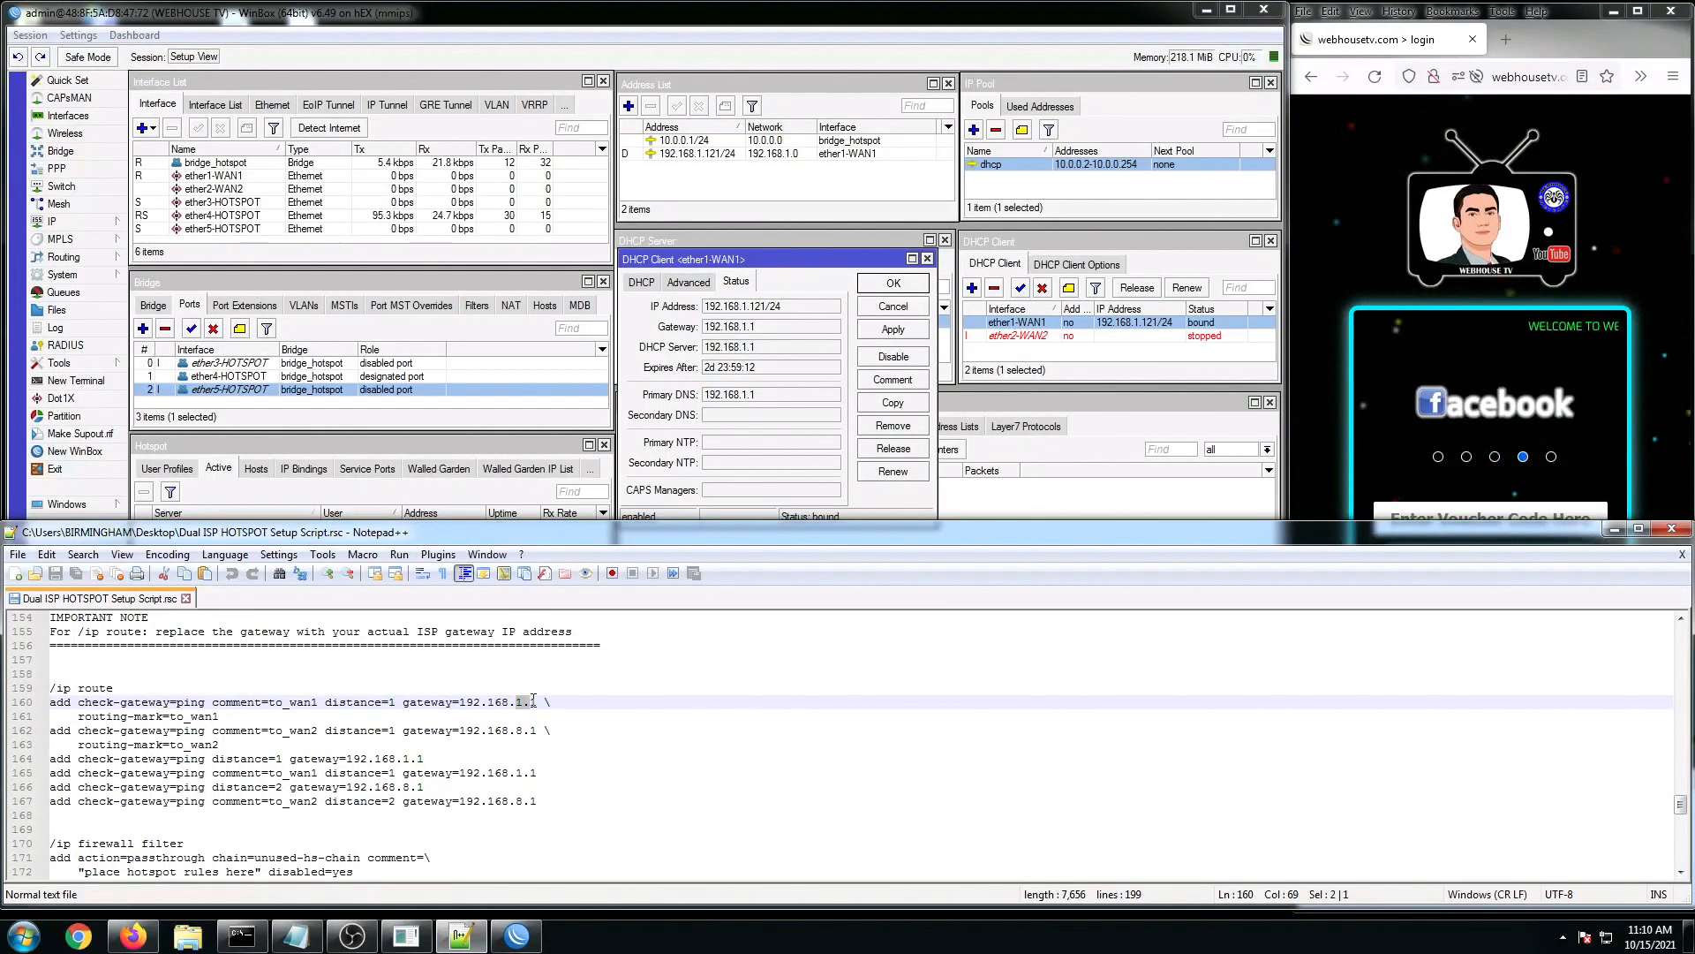
left_click(828, 279)
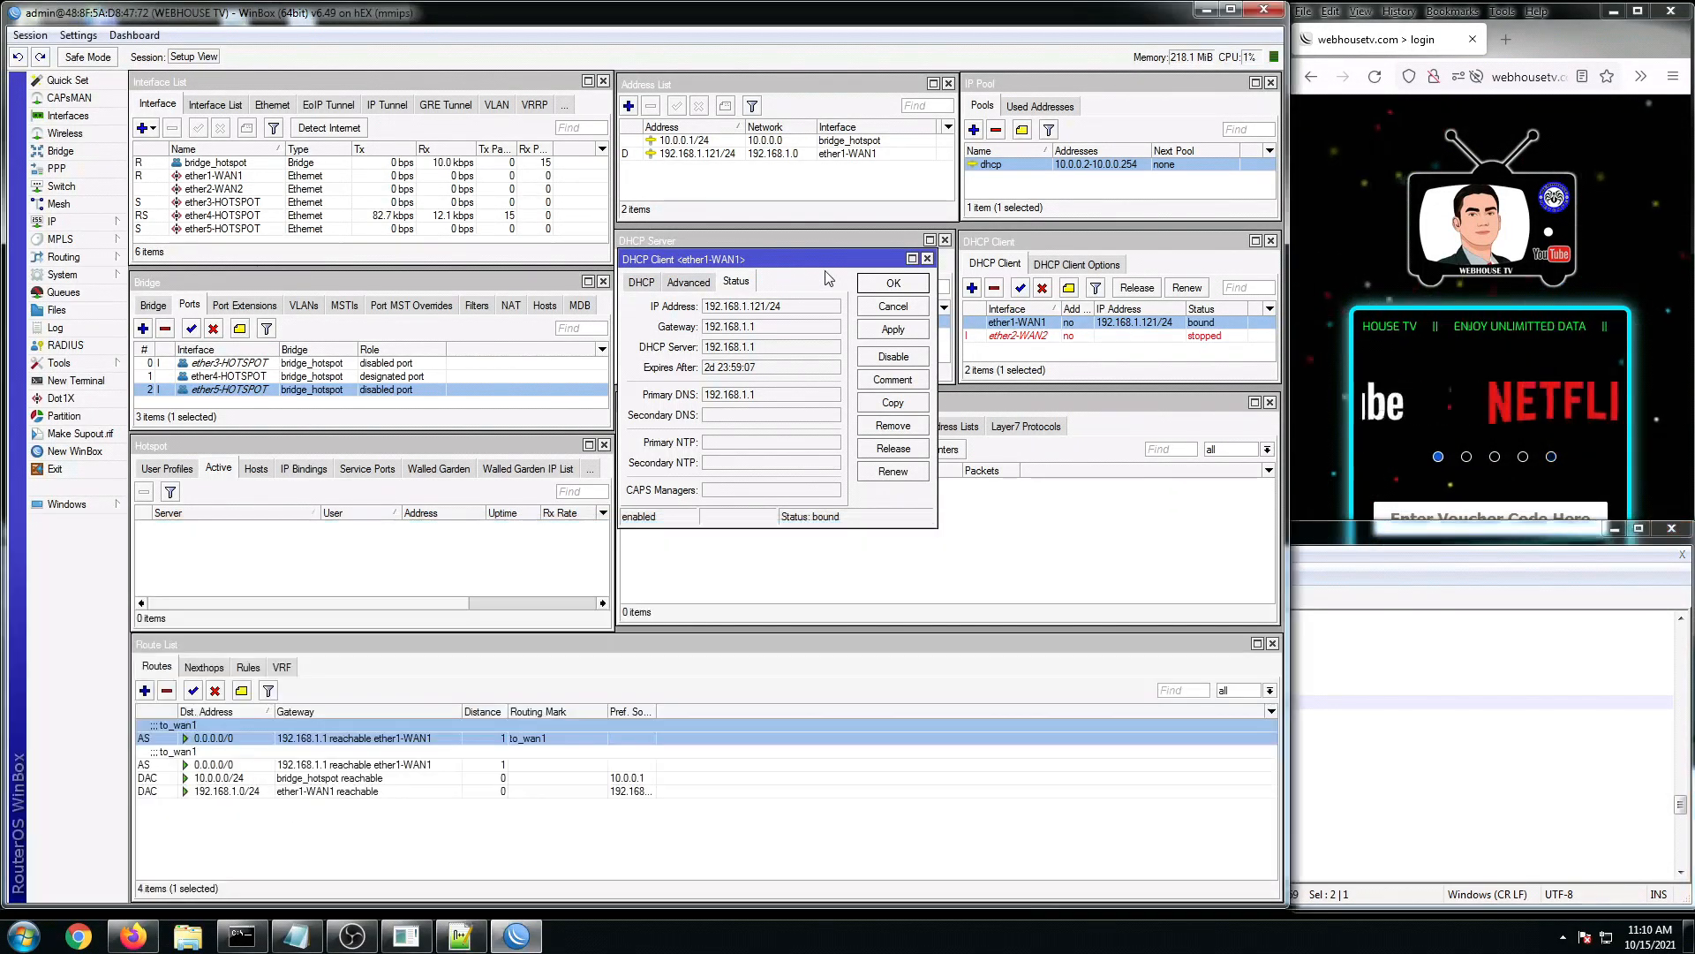
left_click(927, 259)
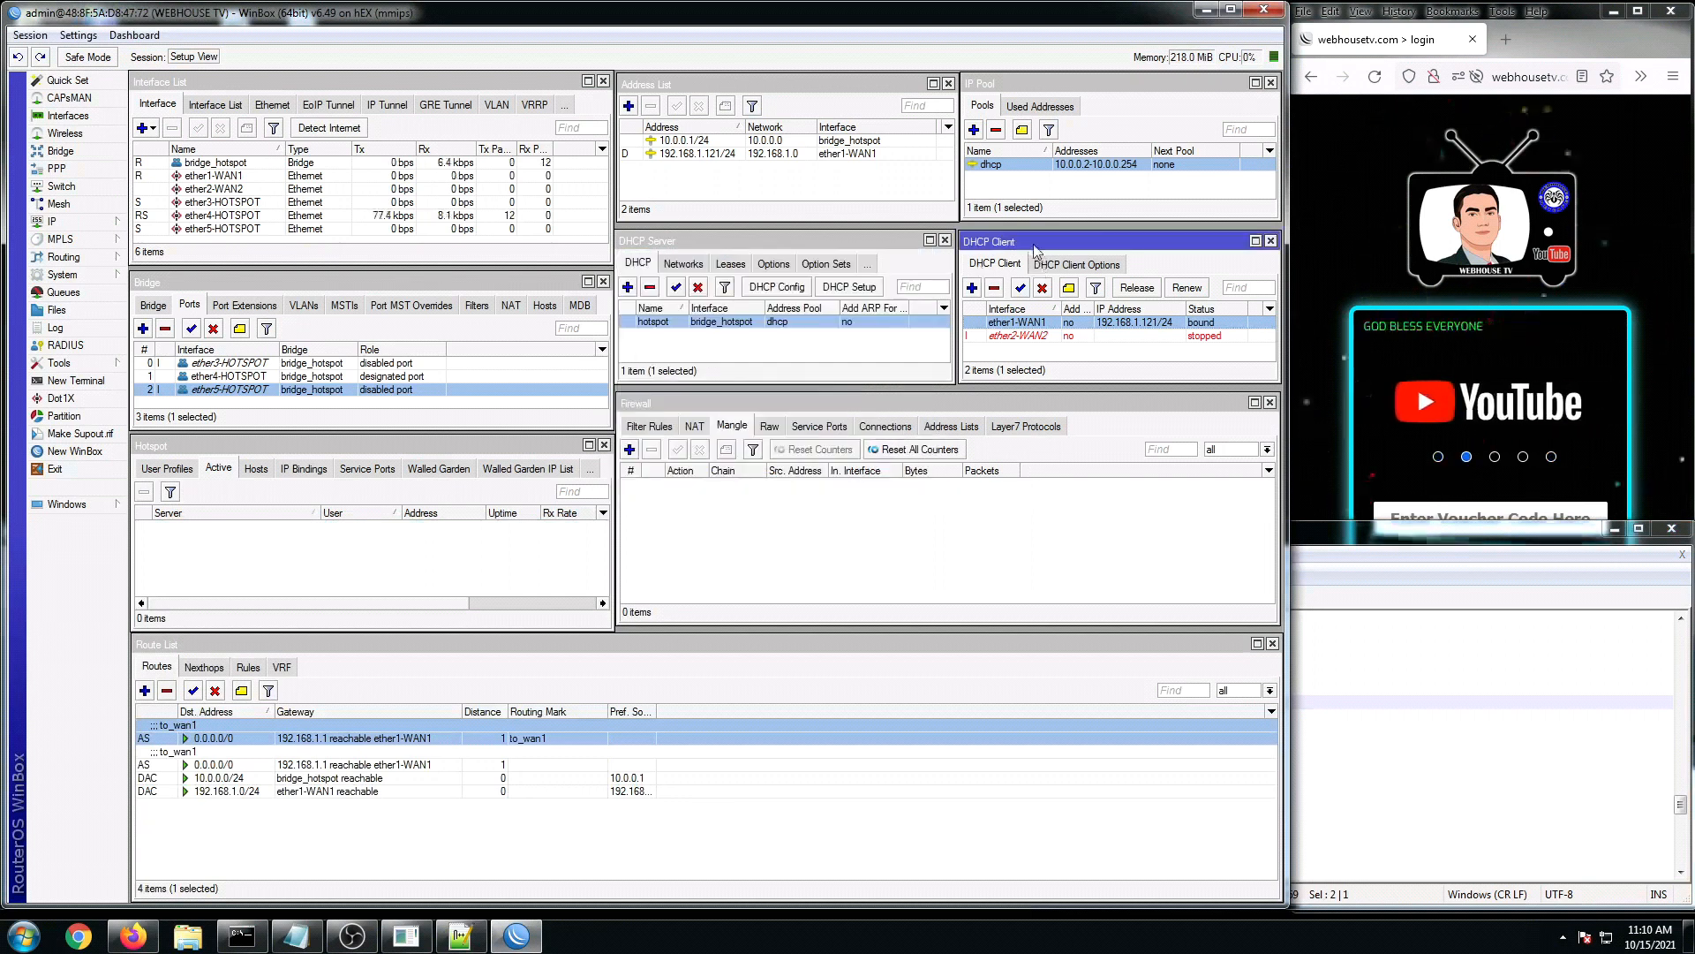
Step: Recheck the ether1-WAN1 DHCP client's gateway value in its status details, then close them
double_click(1057, 323)
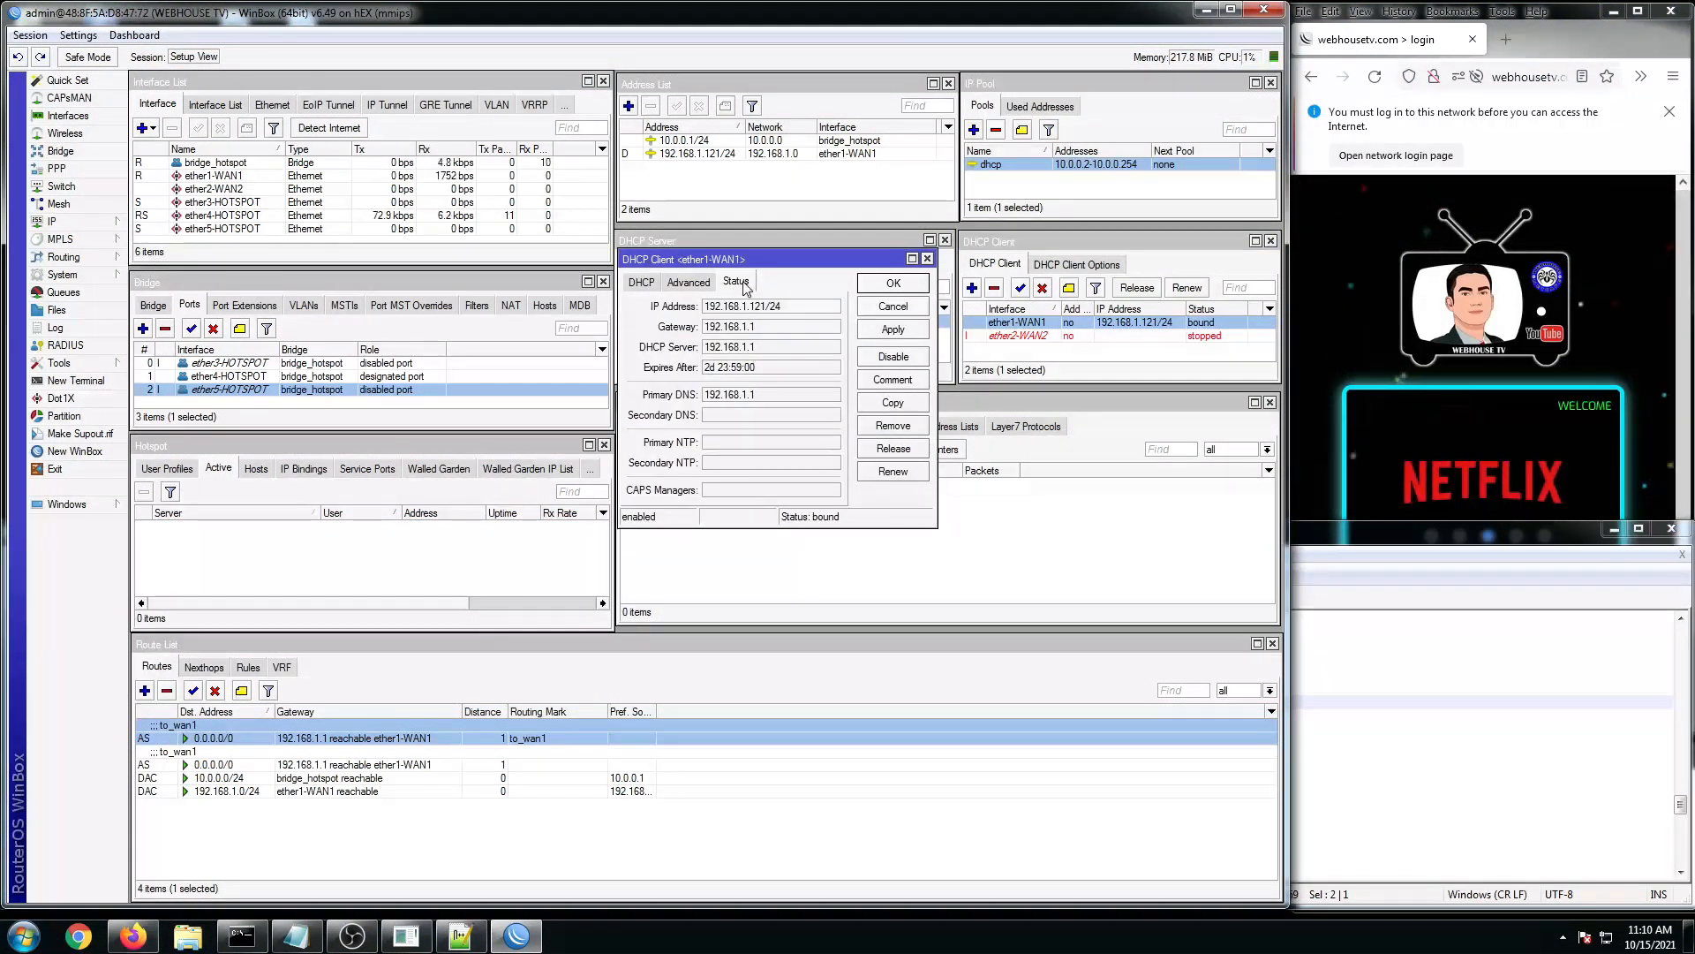
double_click(721, 329)
left_click(927, 259)
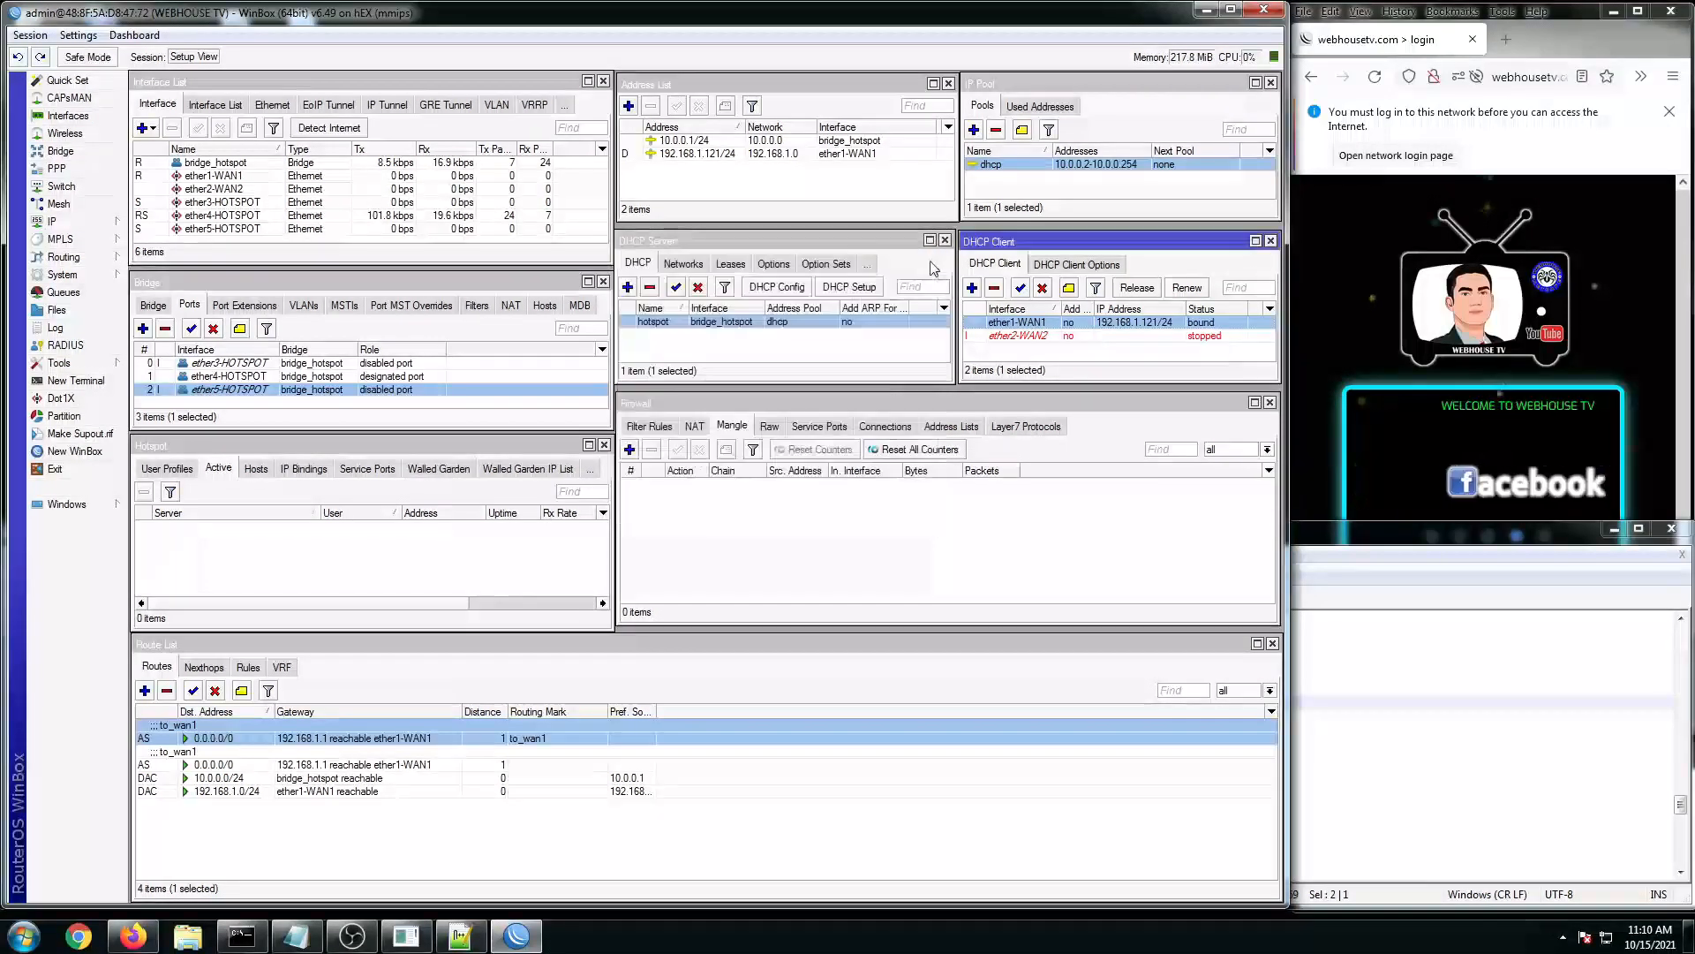
Step: Verify script lines 160–165 use gateway 192.168.1.1 with the to_wan1 mark
left_click(1358, 705)
left_click(397, 773)
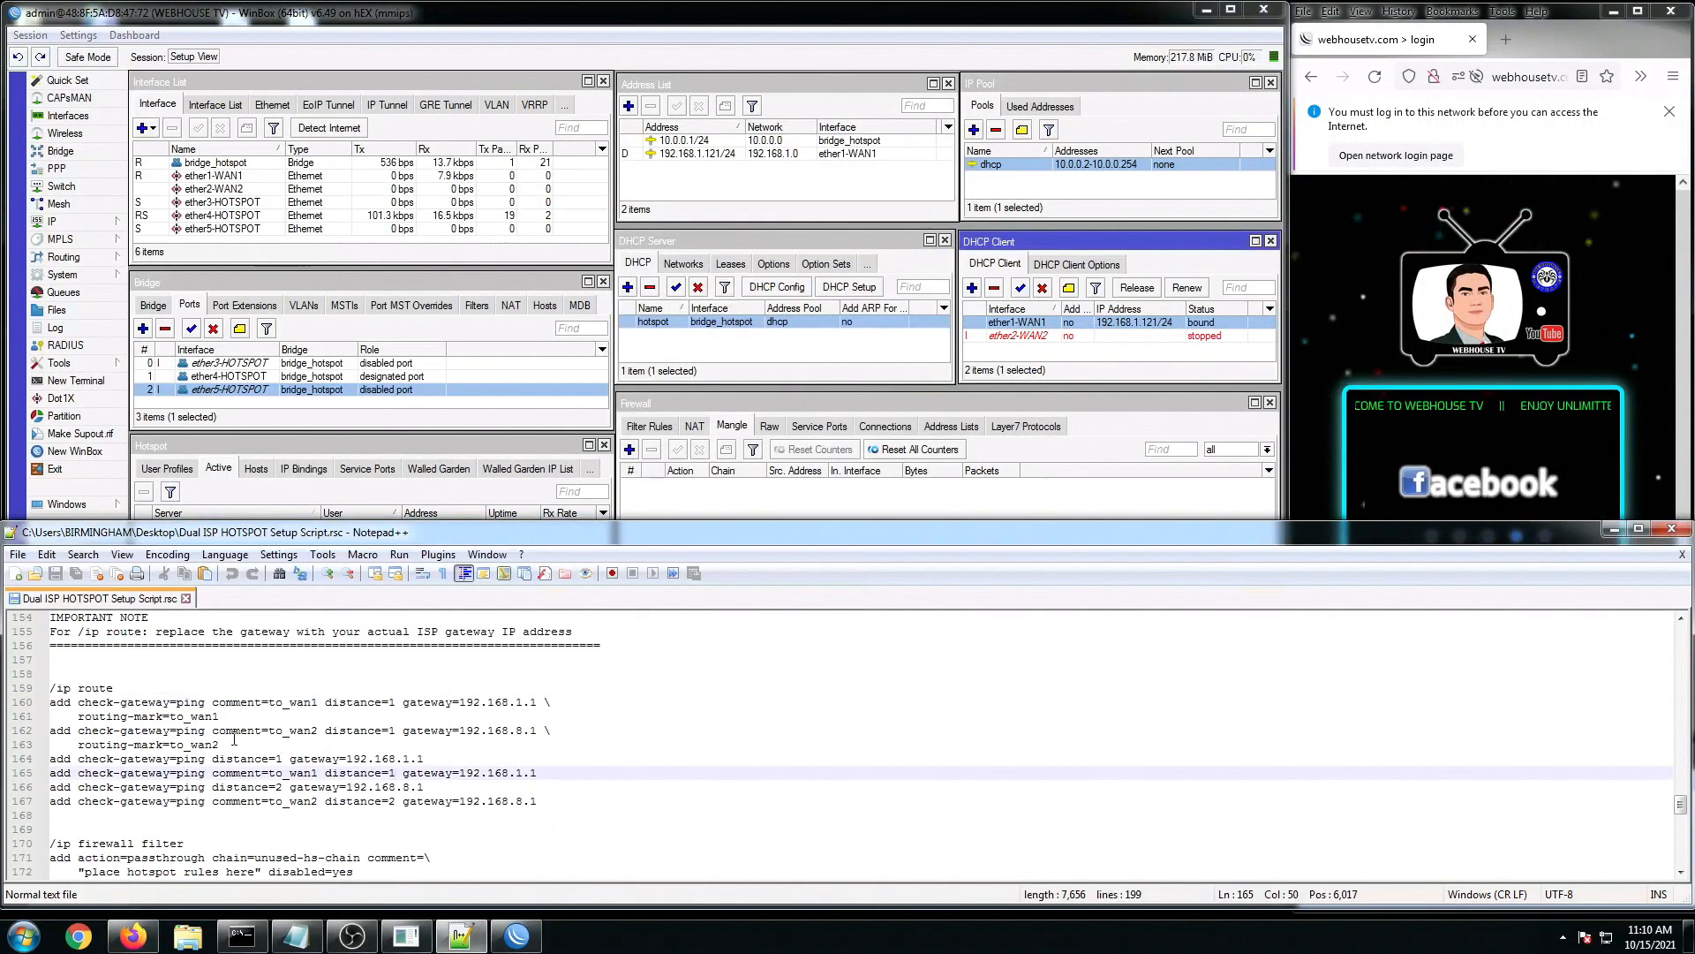
left_click_drag(185, 717, 218, 716)
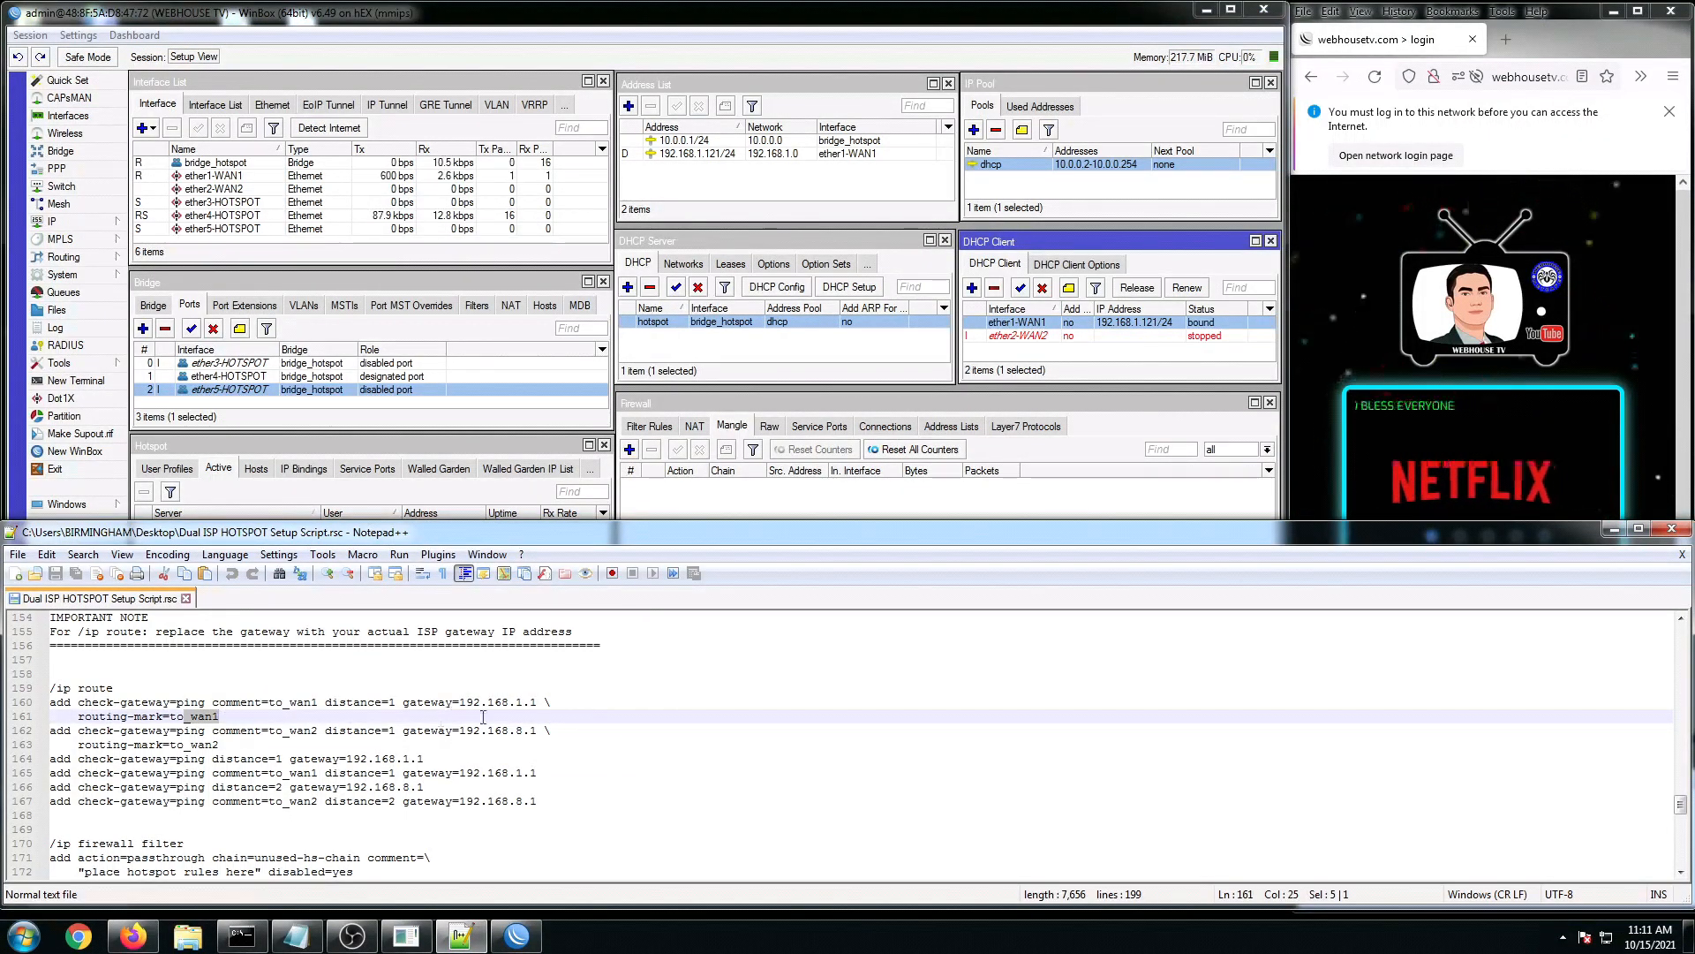
left_click_drag(466, 703, 545, 704)
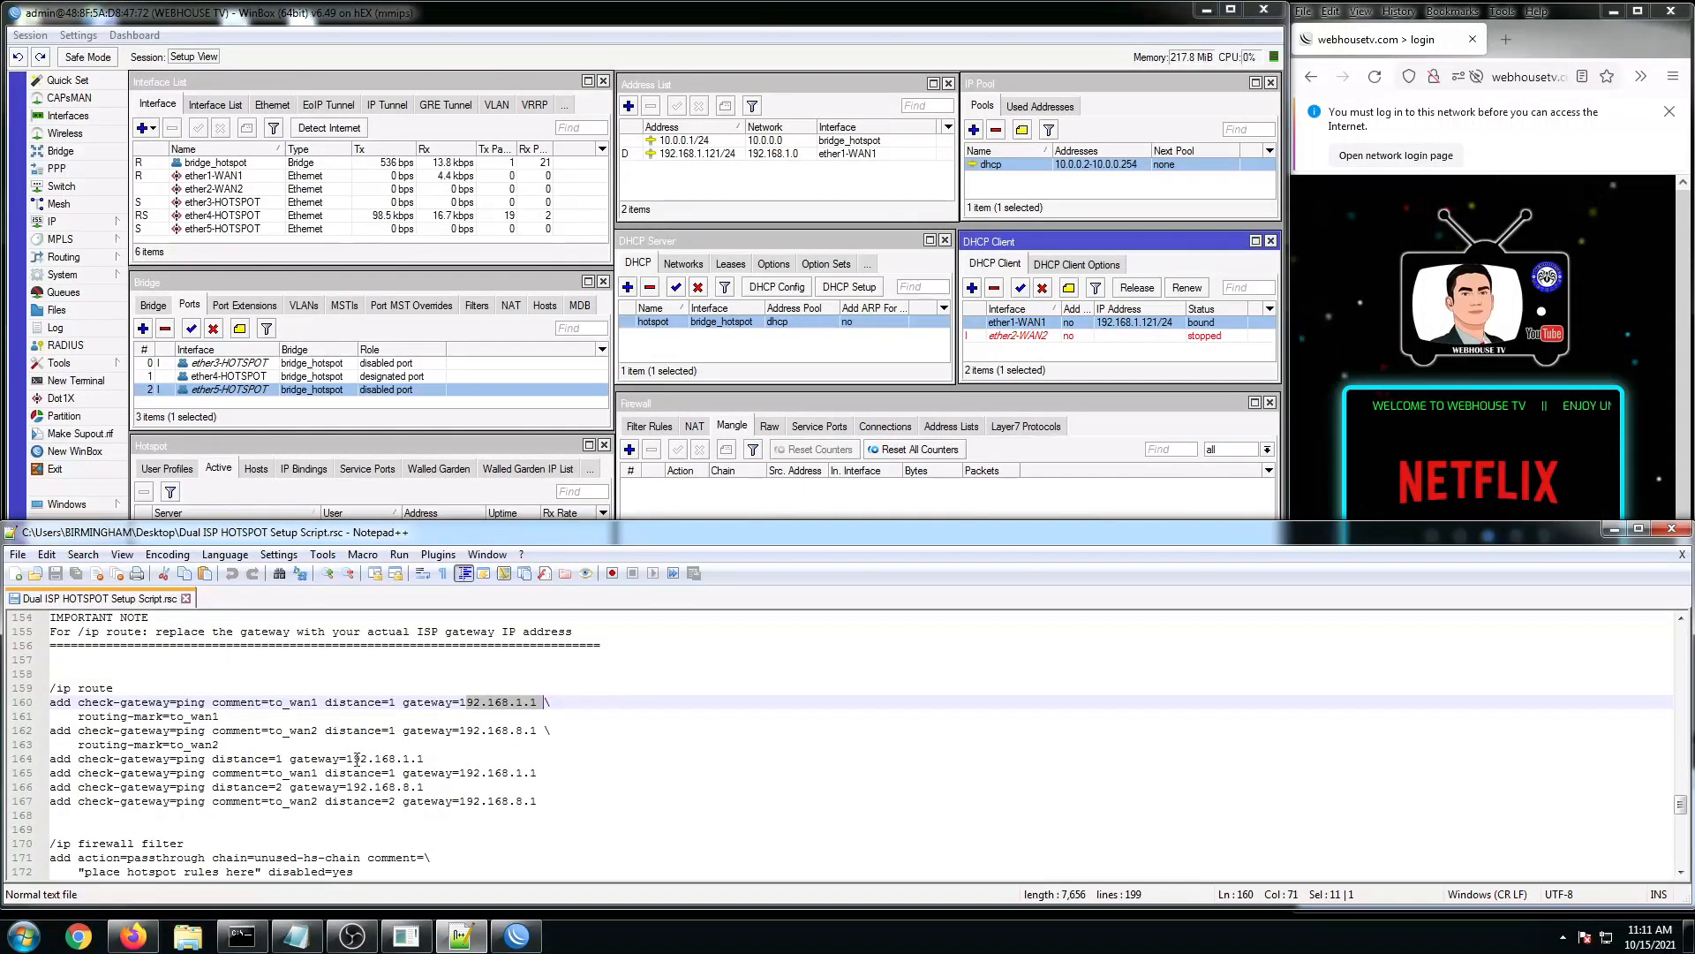
left_click_drag(357, 759, 427, 758)
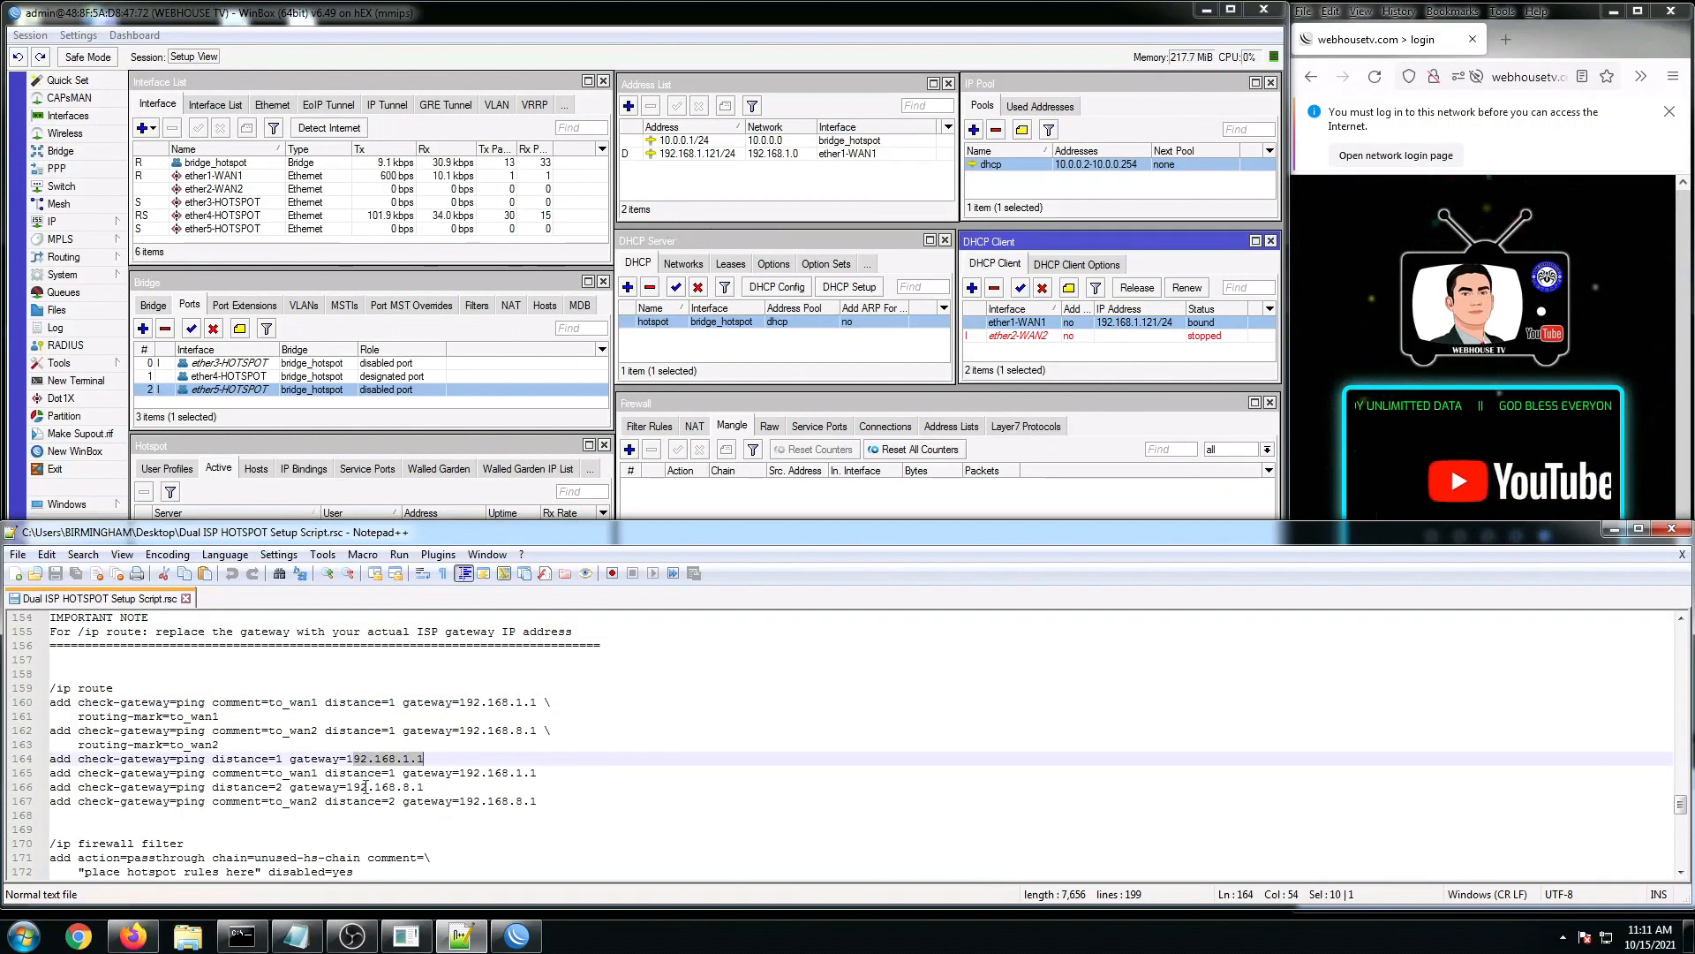
left_click_drag(298, 773, 321, 774)
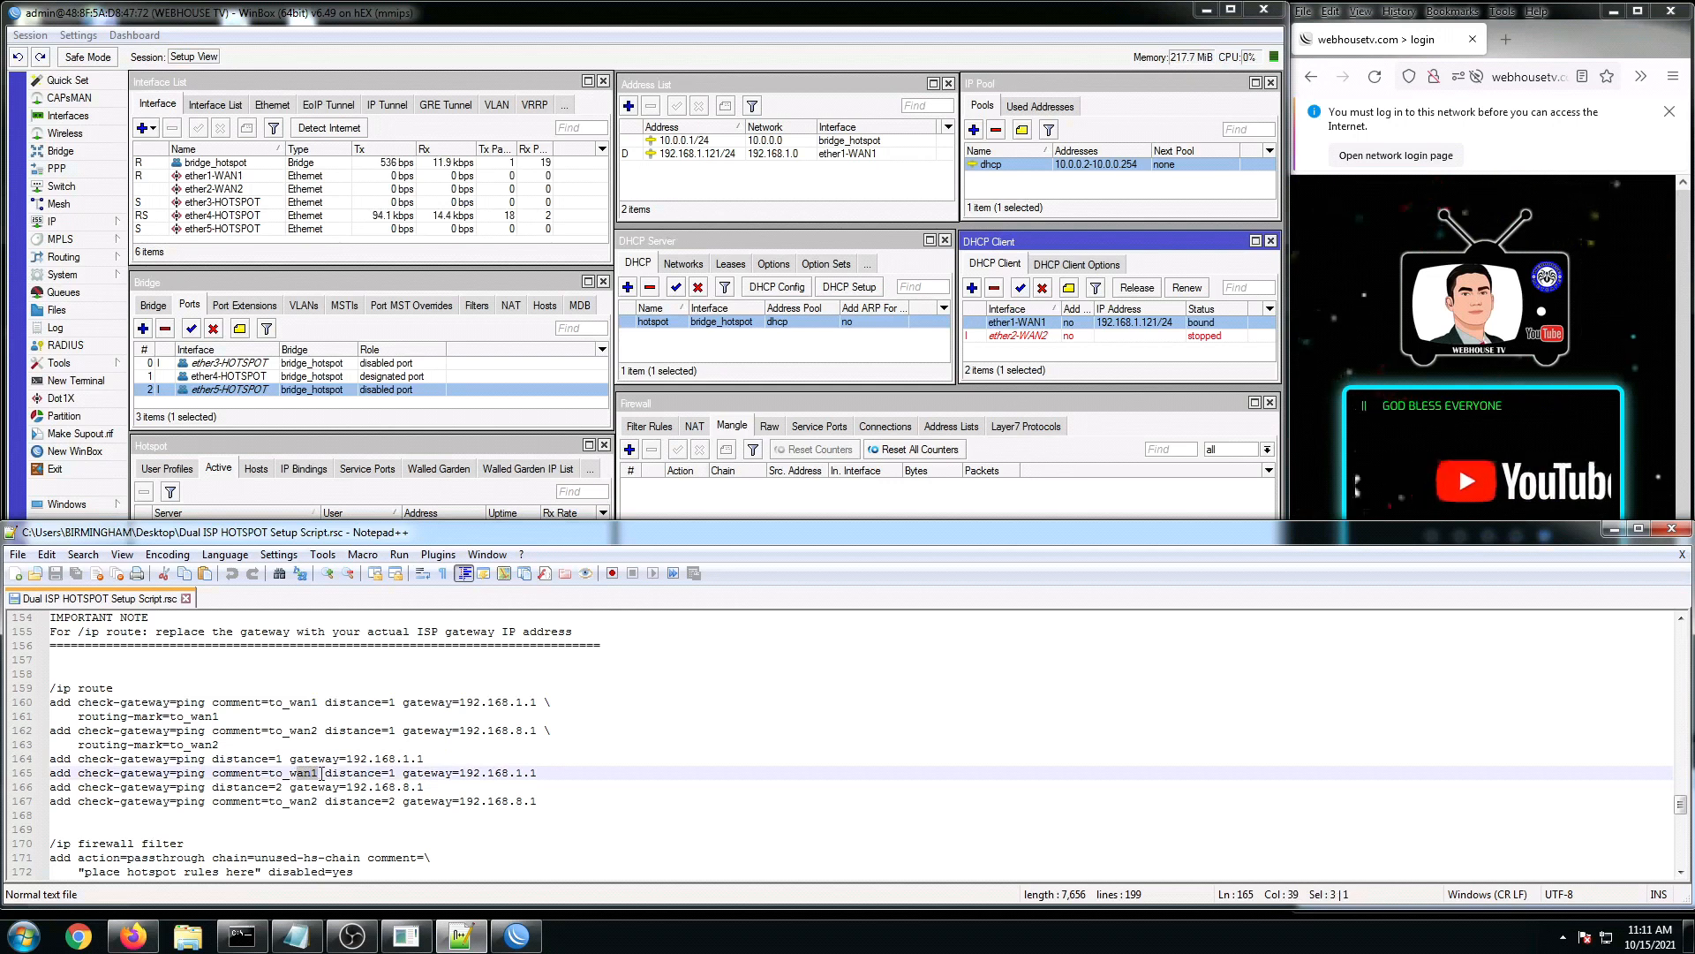
left_click_drag(459, 773, 523, 775)
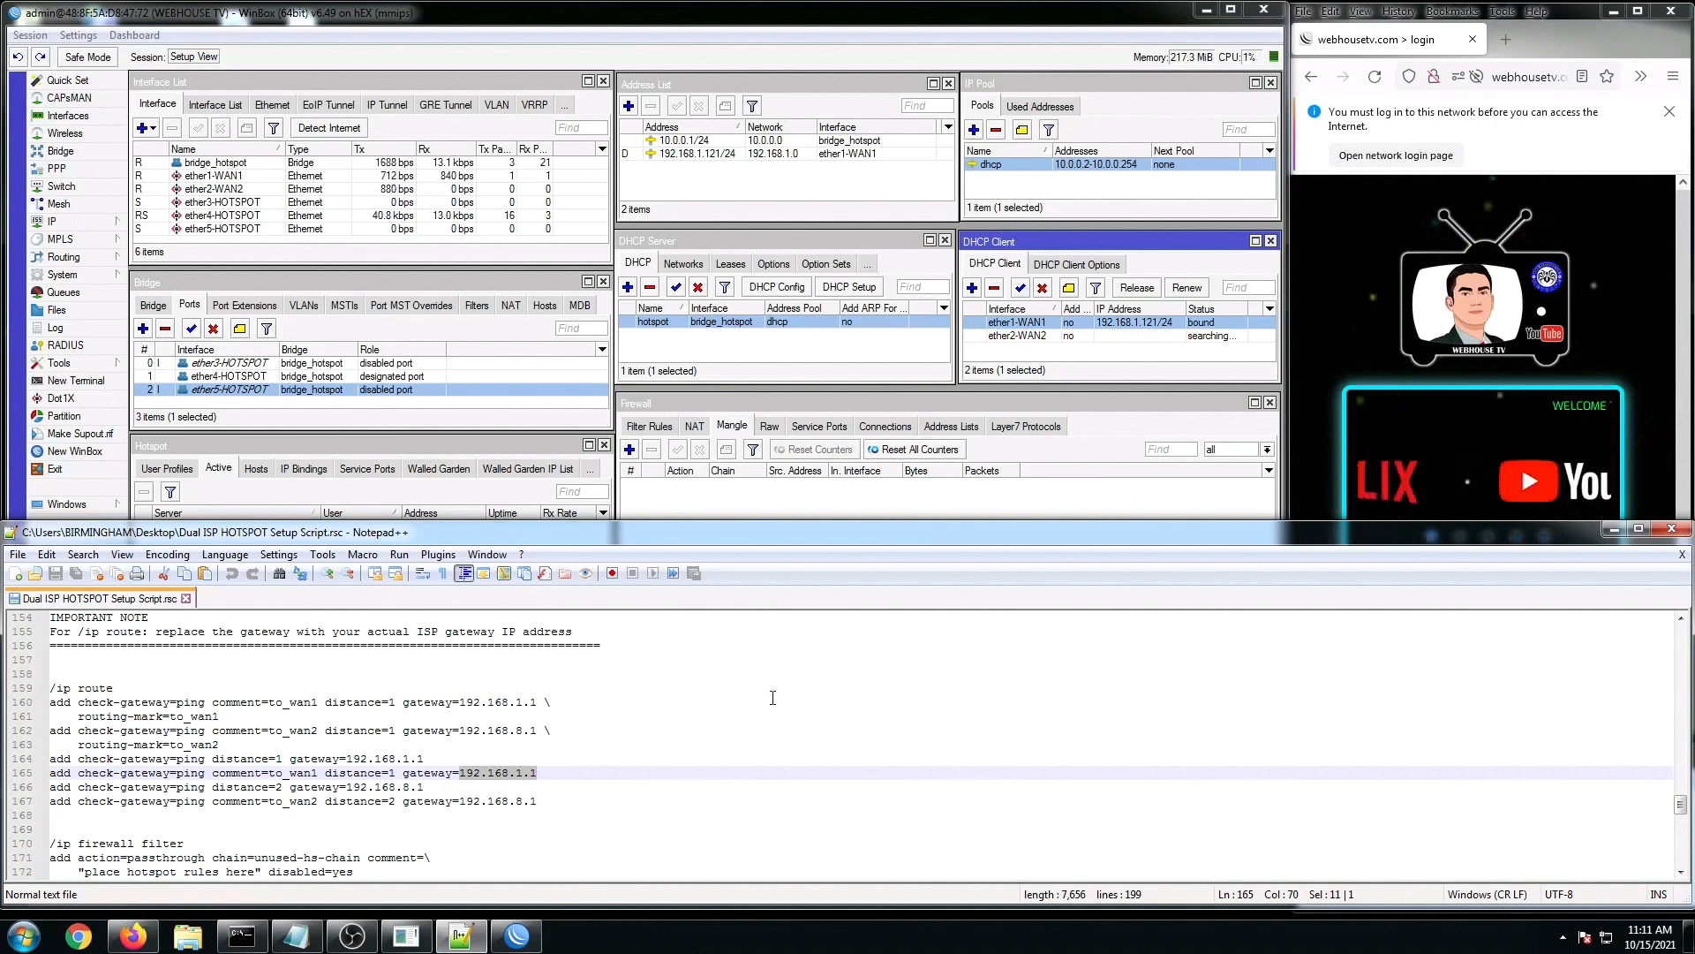
Step: Select ether2-WAN2 and watch the Route List until routes via 192.168.8.1 show reachable
left_click(1181, 337)
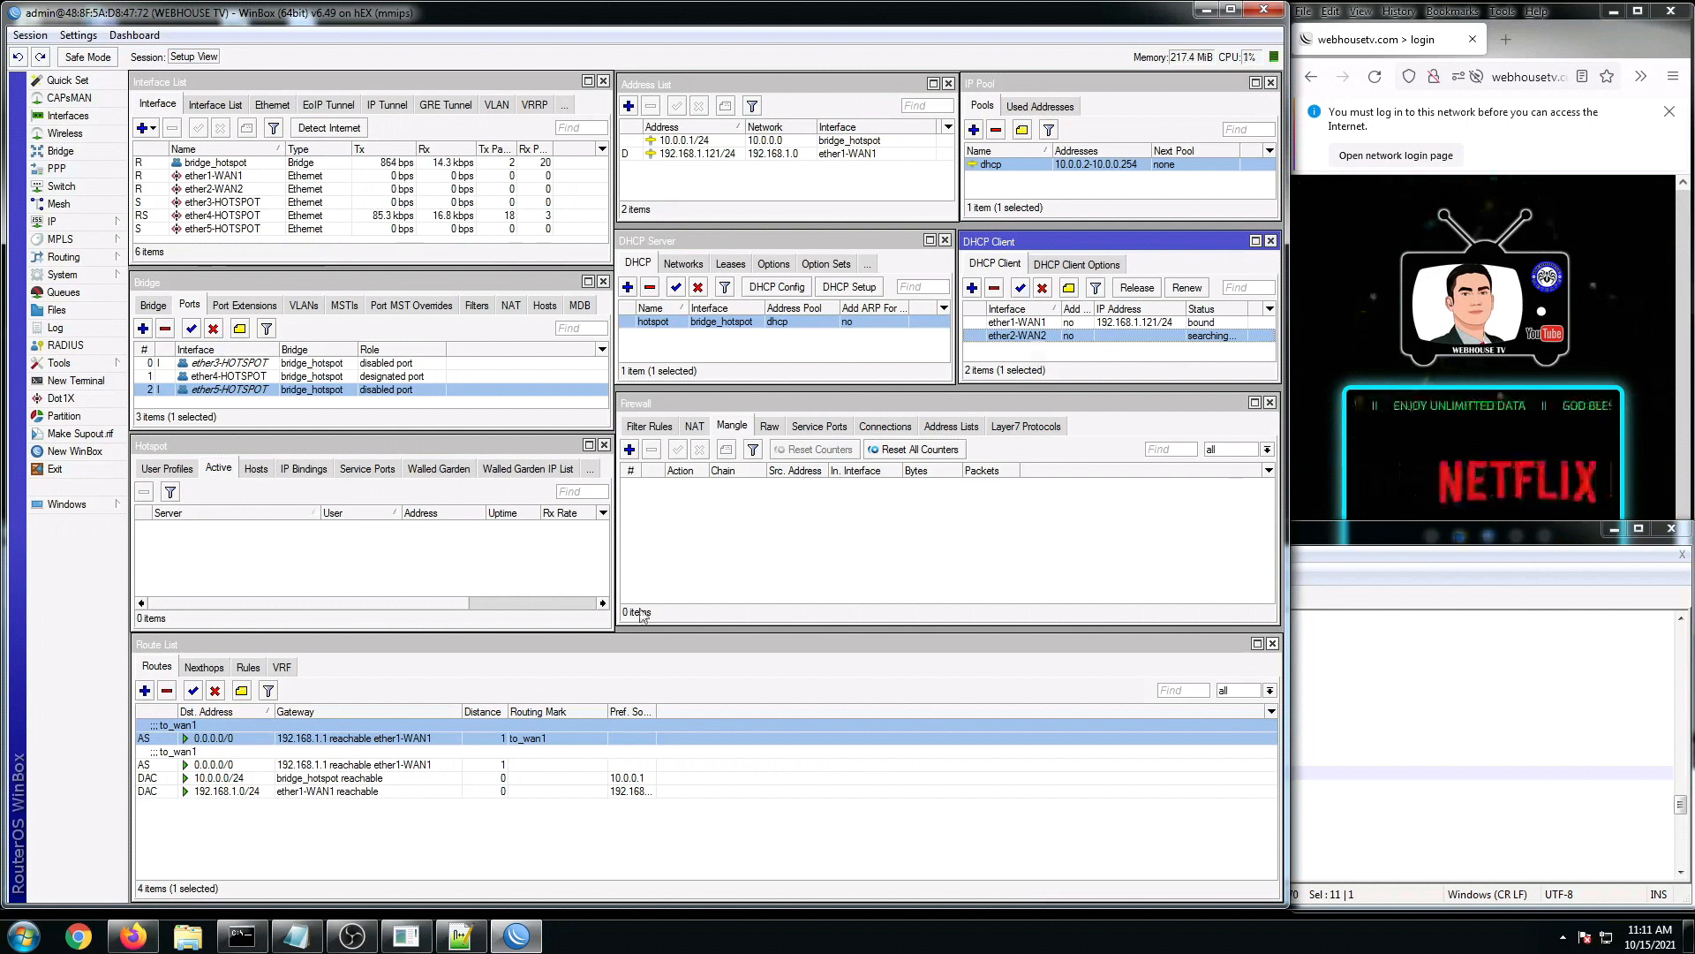
left_click(416, 826)
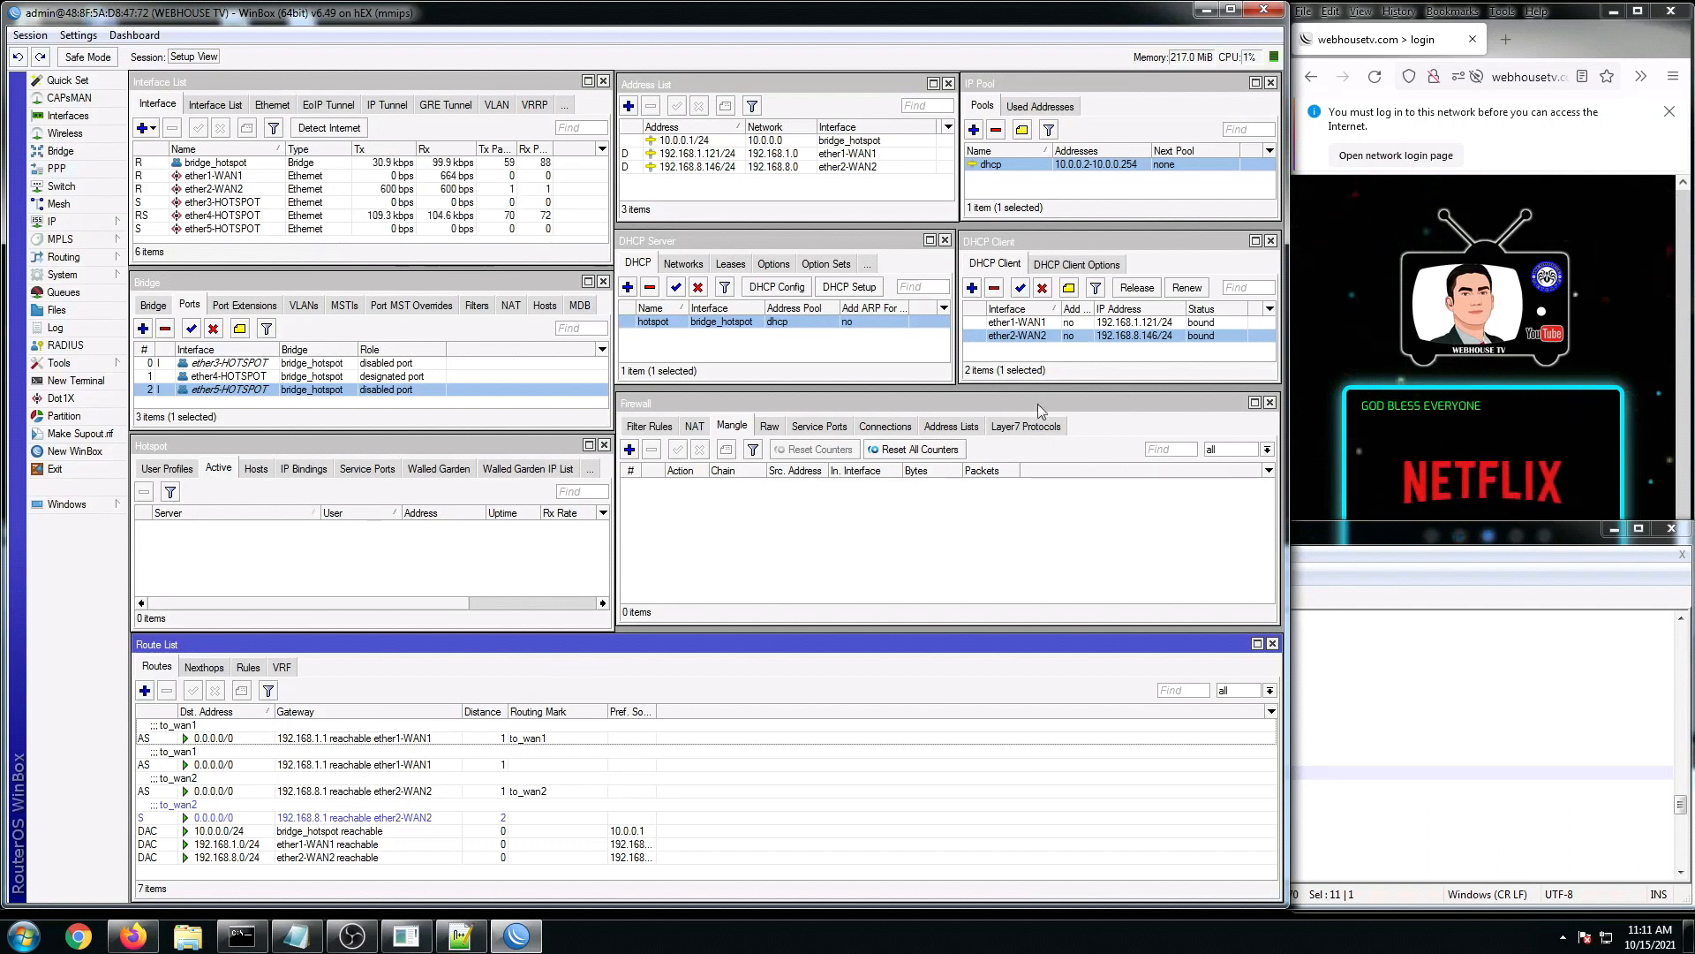
left_click(1022, 339)
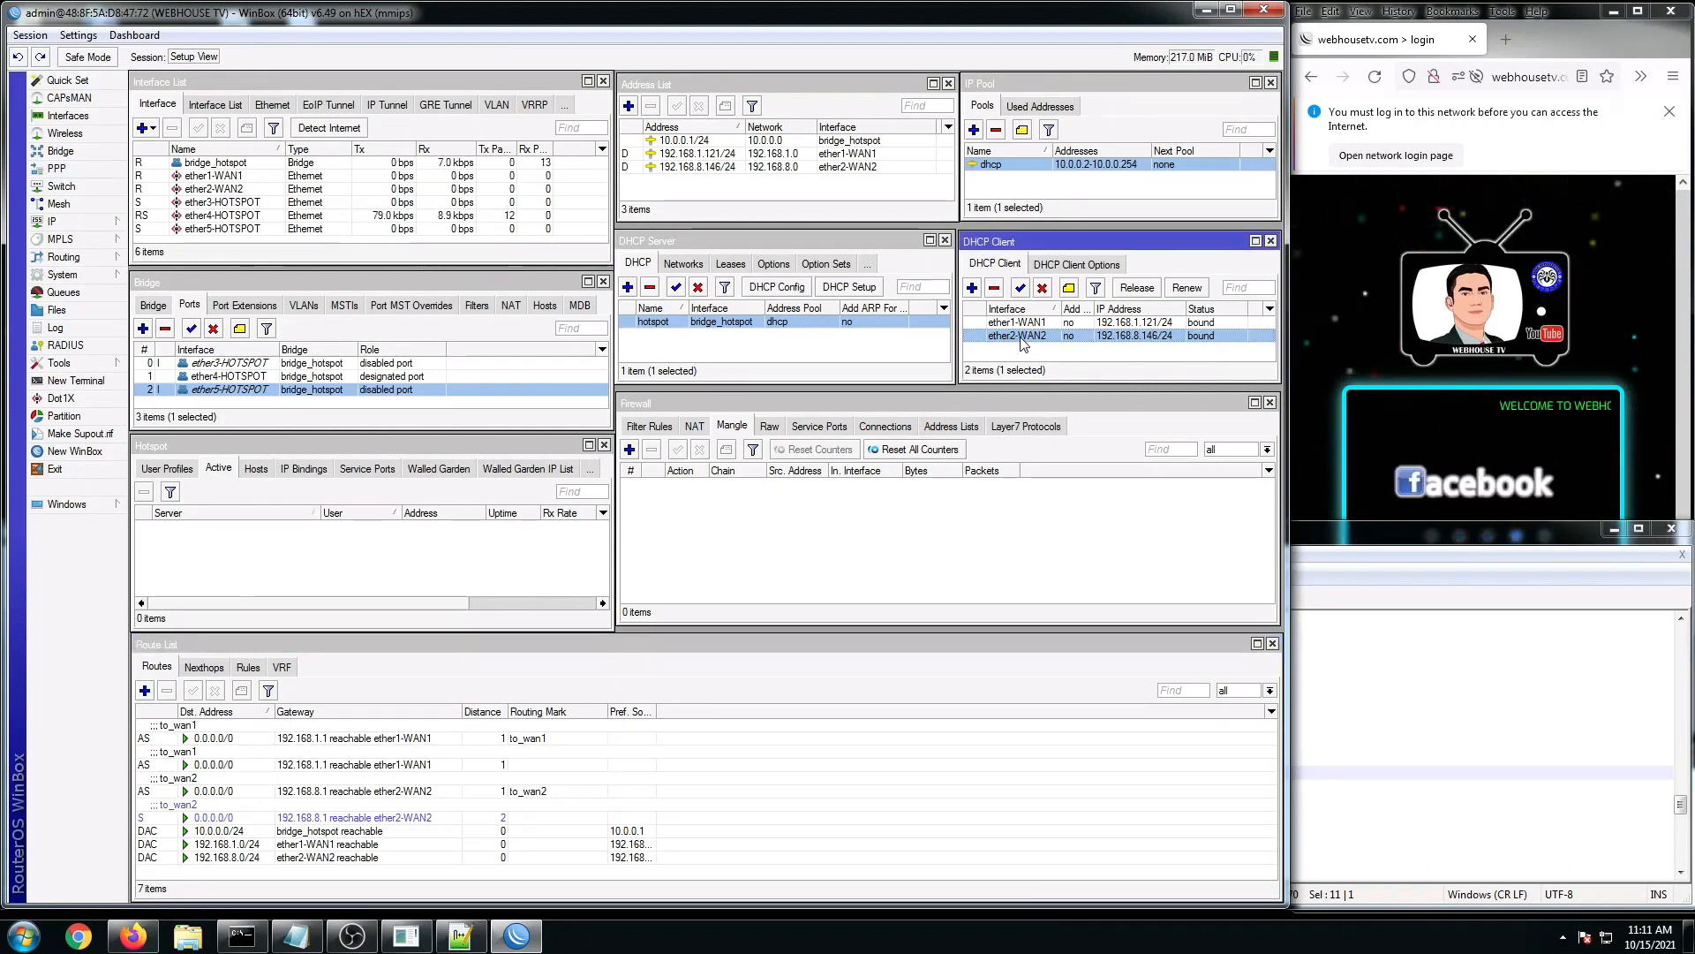
double_click(1021, 339)
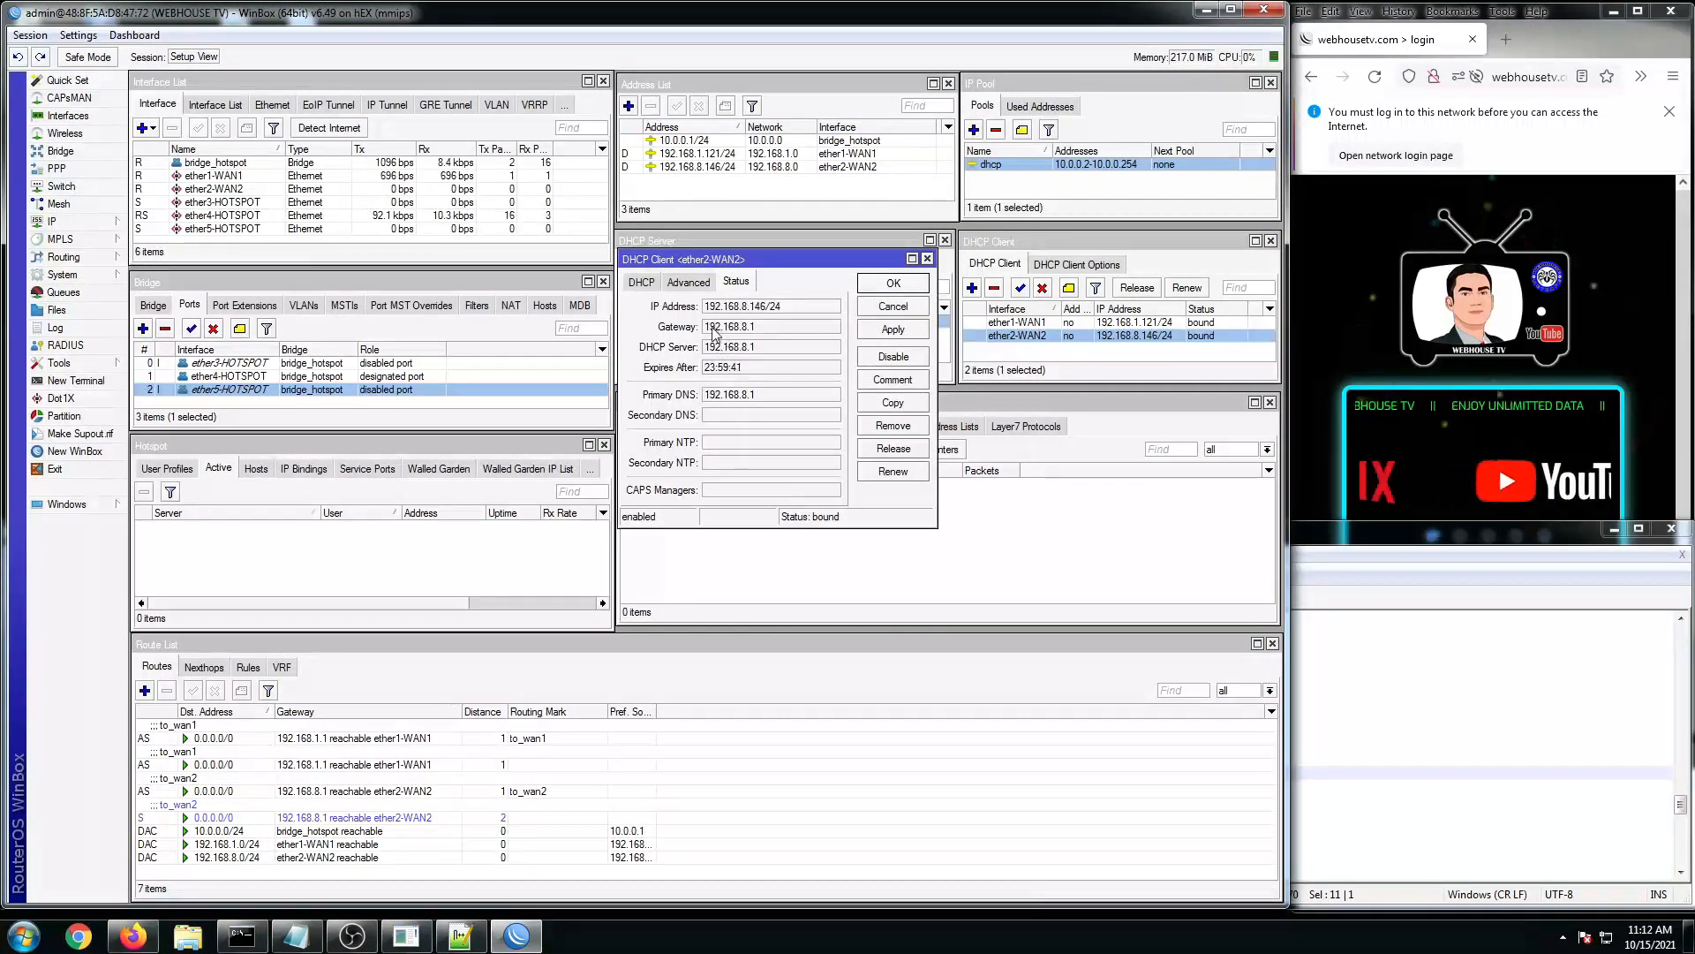
left_click_drag(705, 327, 750, 329)
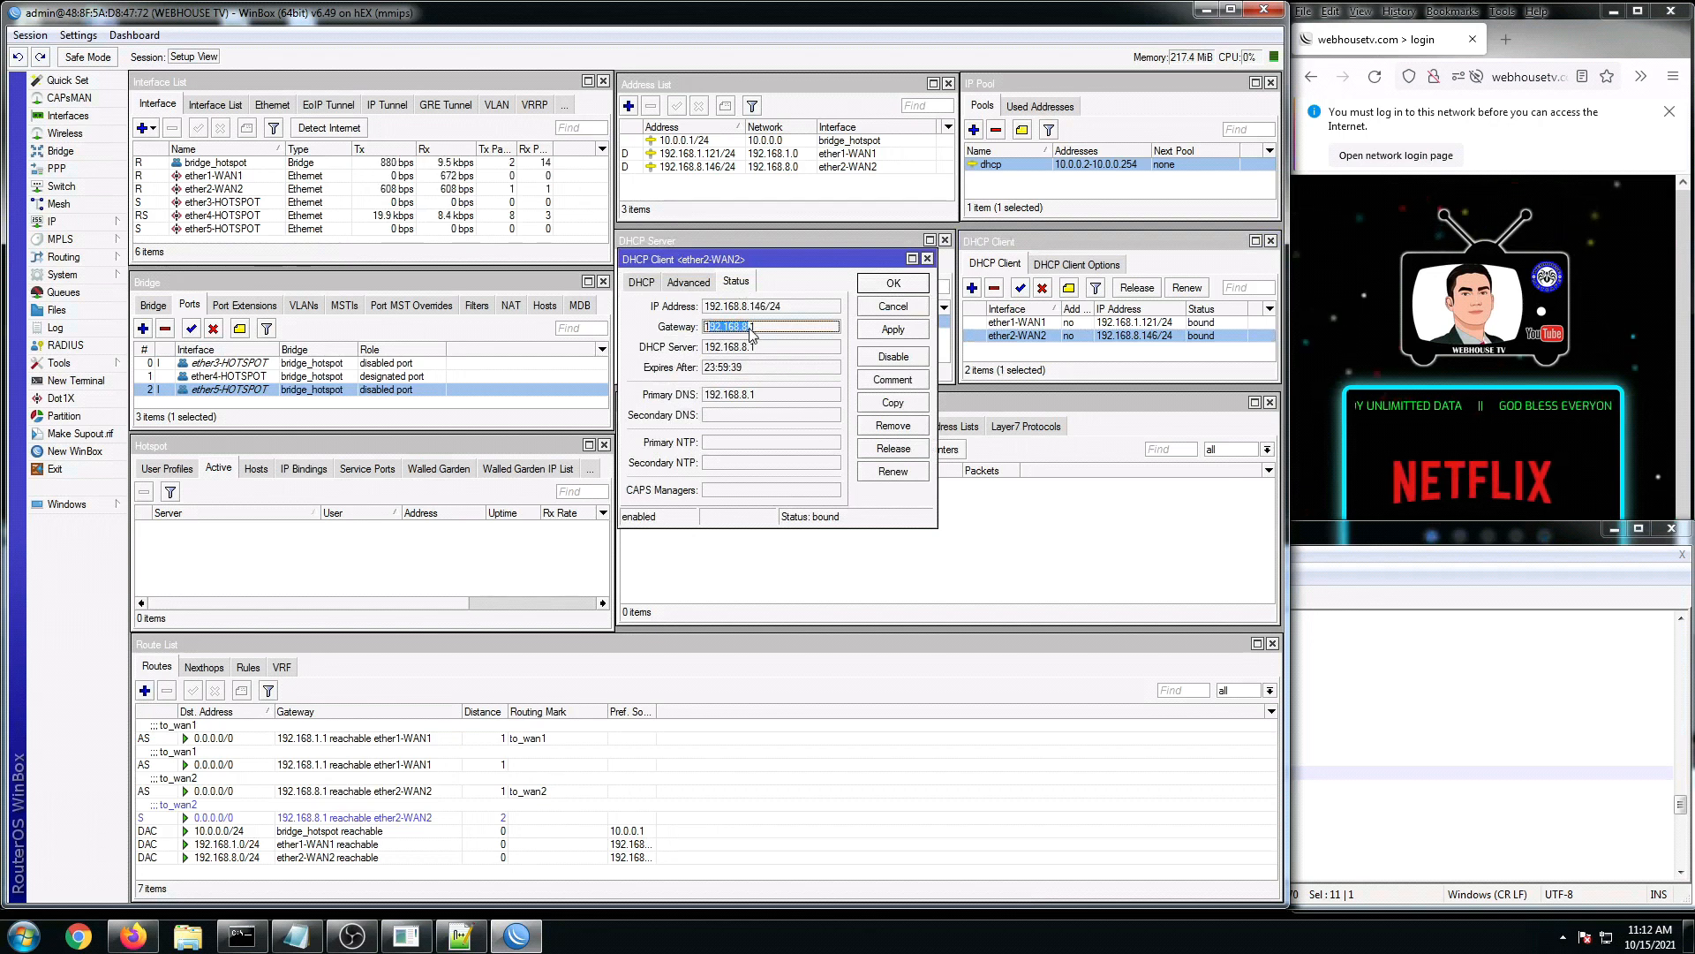
left_click(749, 329)
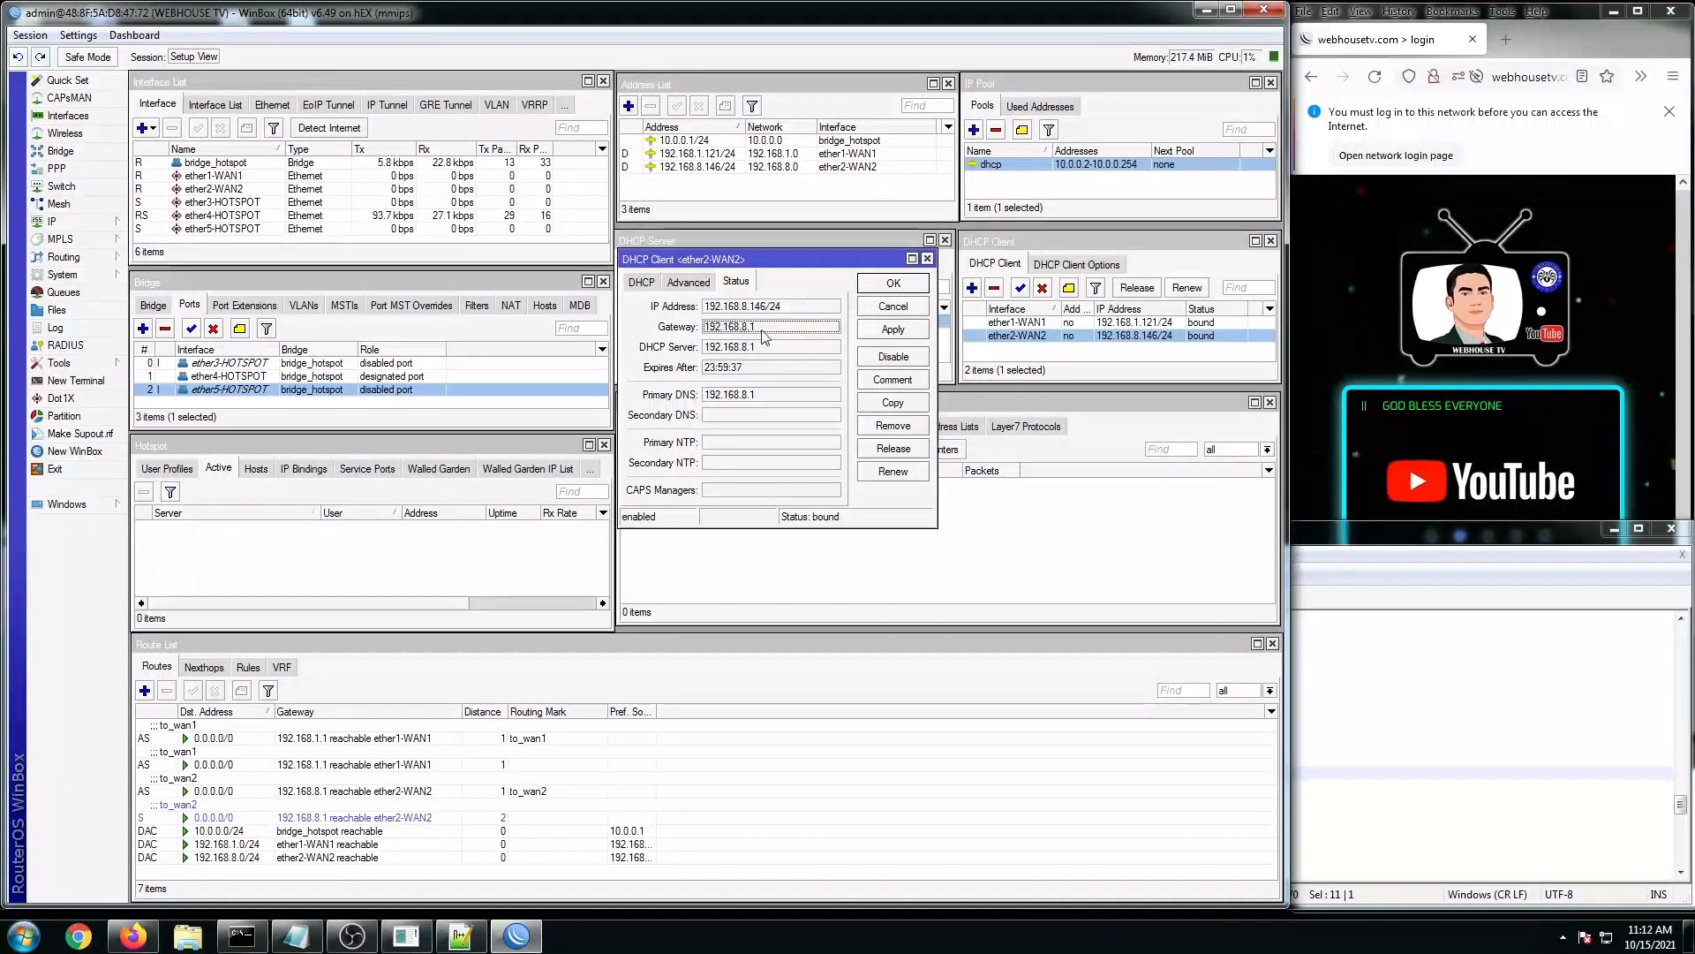
left_click(1451, 725)
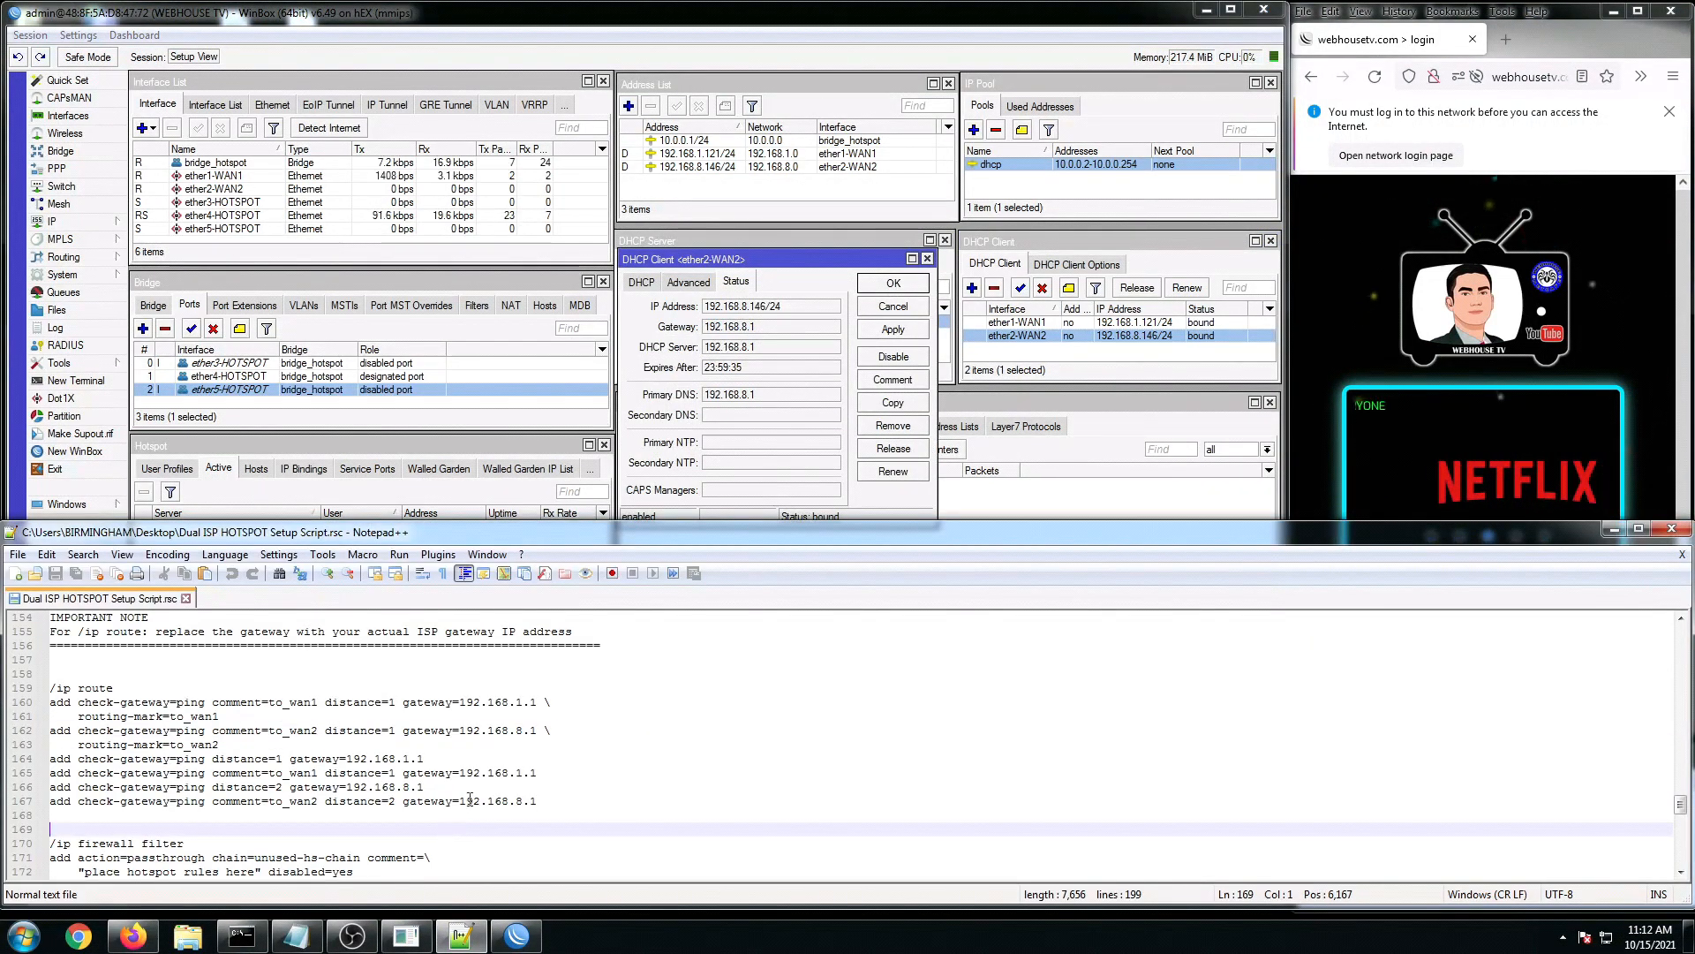
left_click(386, 759)
left_click(307, 732)
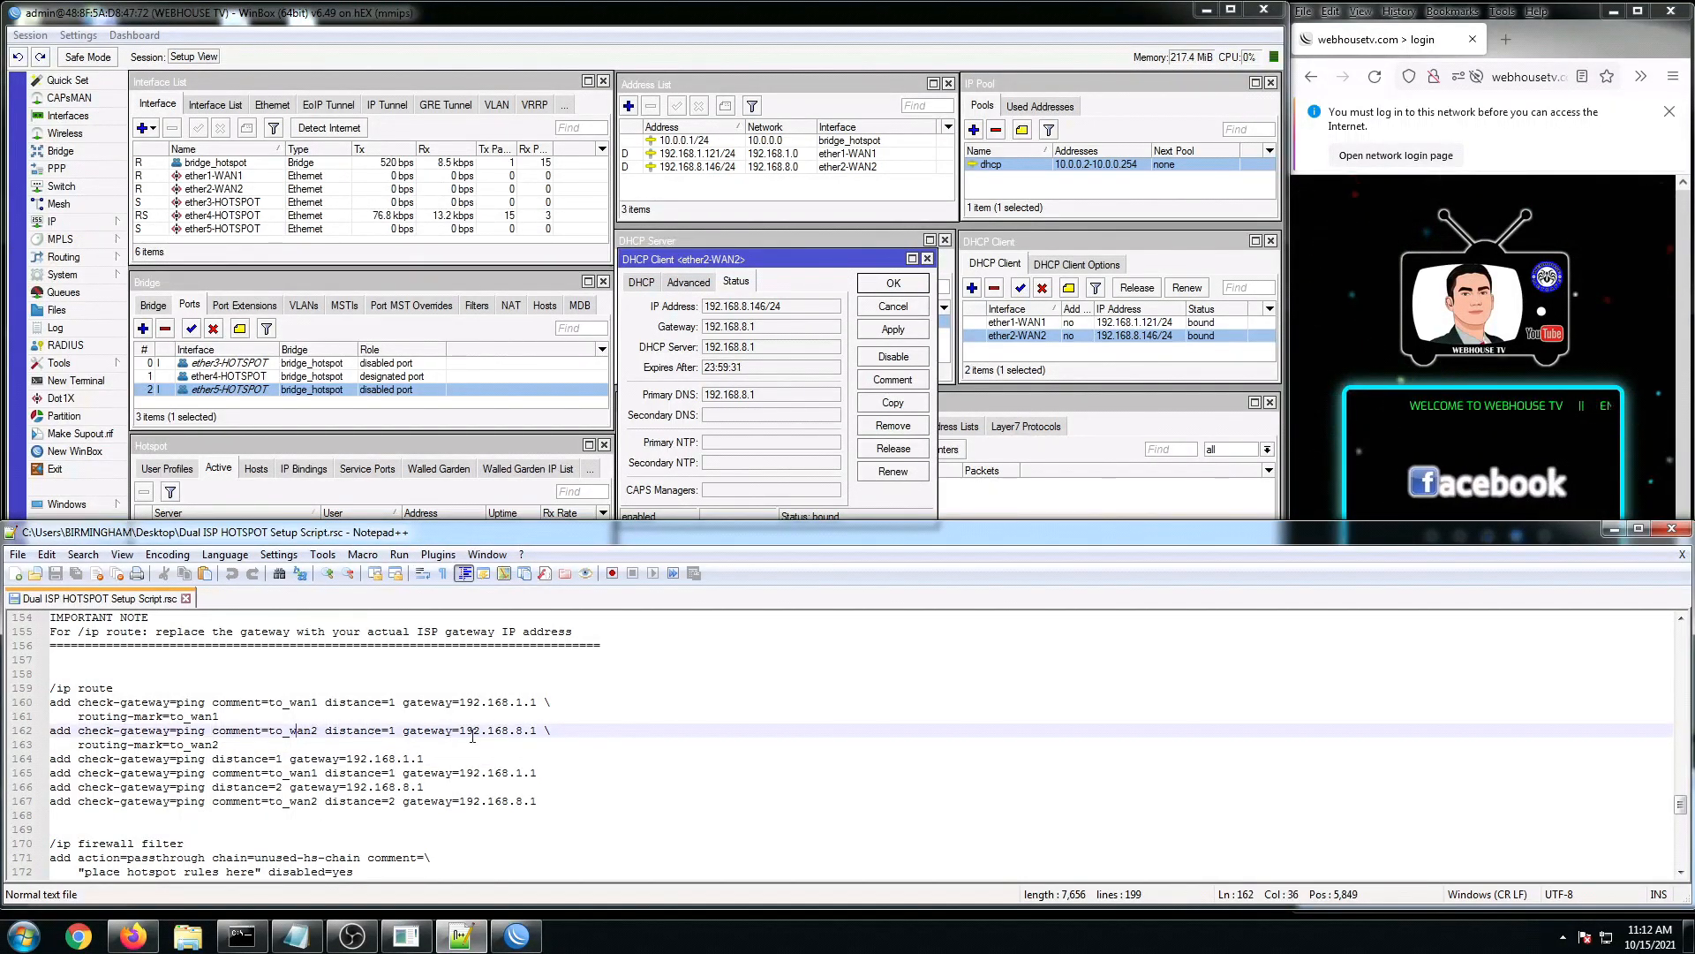
left_click_drag(461, 733, 539, 730)
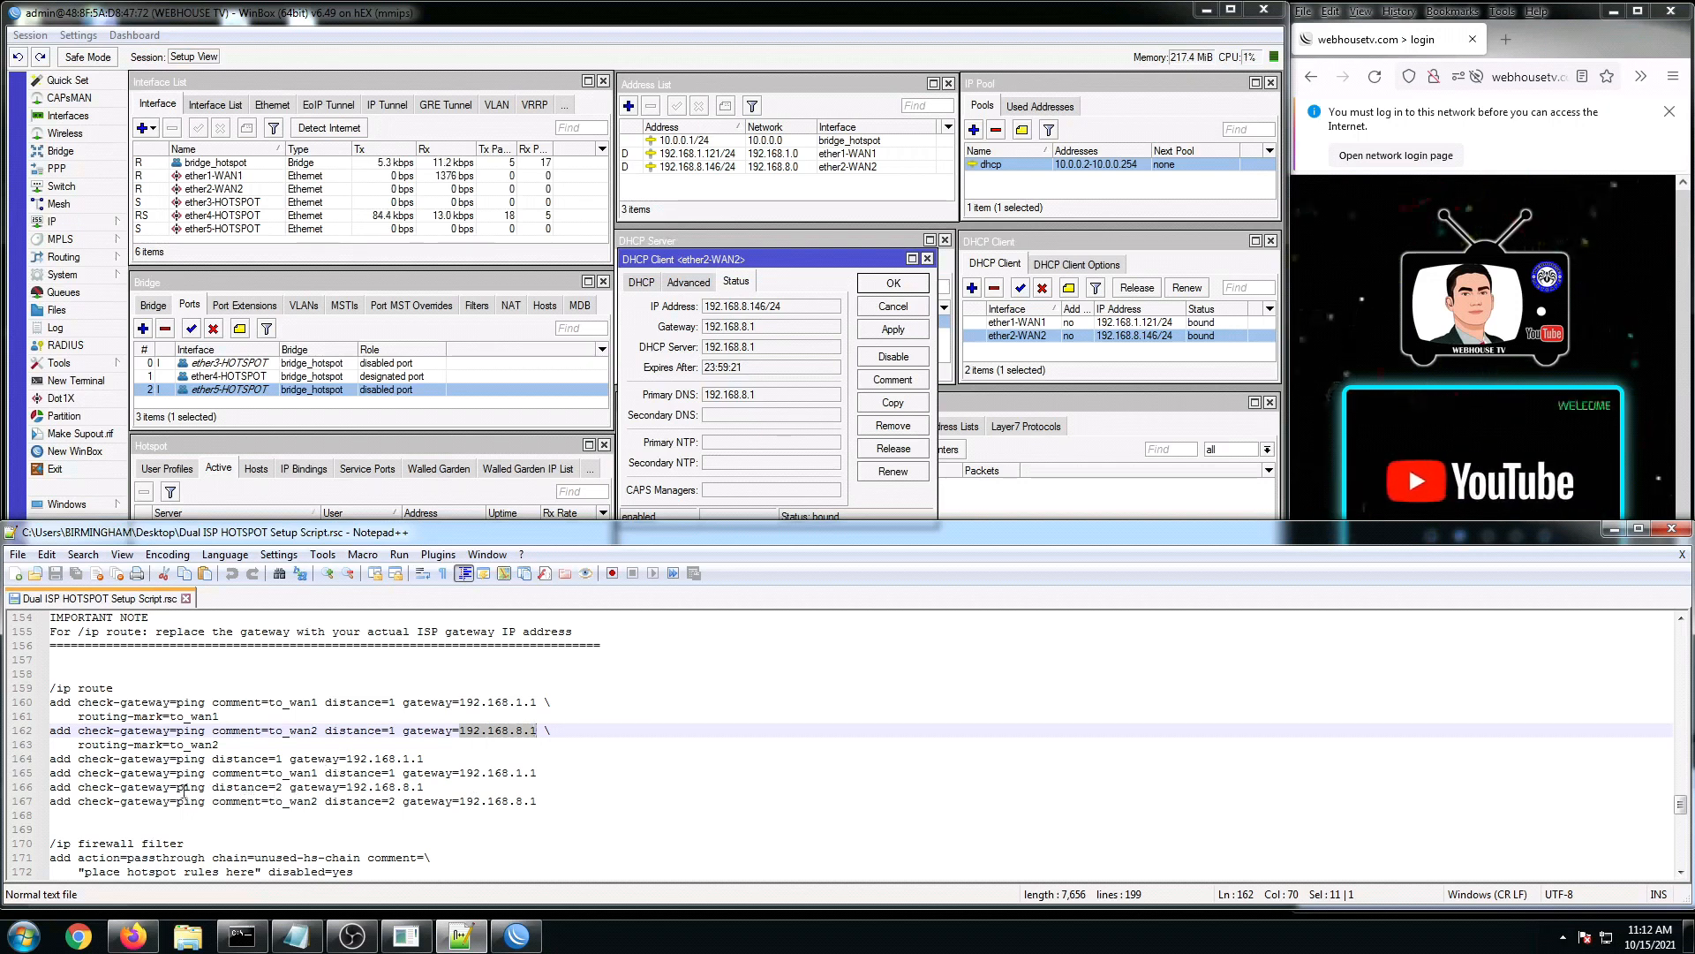
left_click_drag(92, 772, 191, 774)
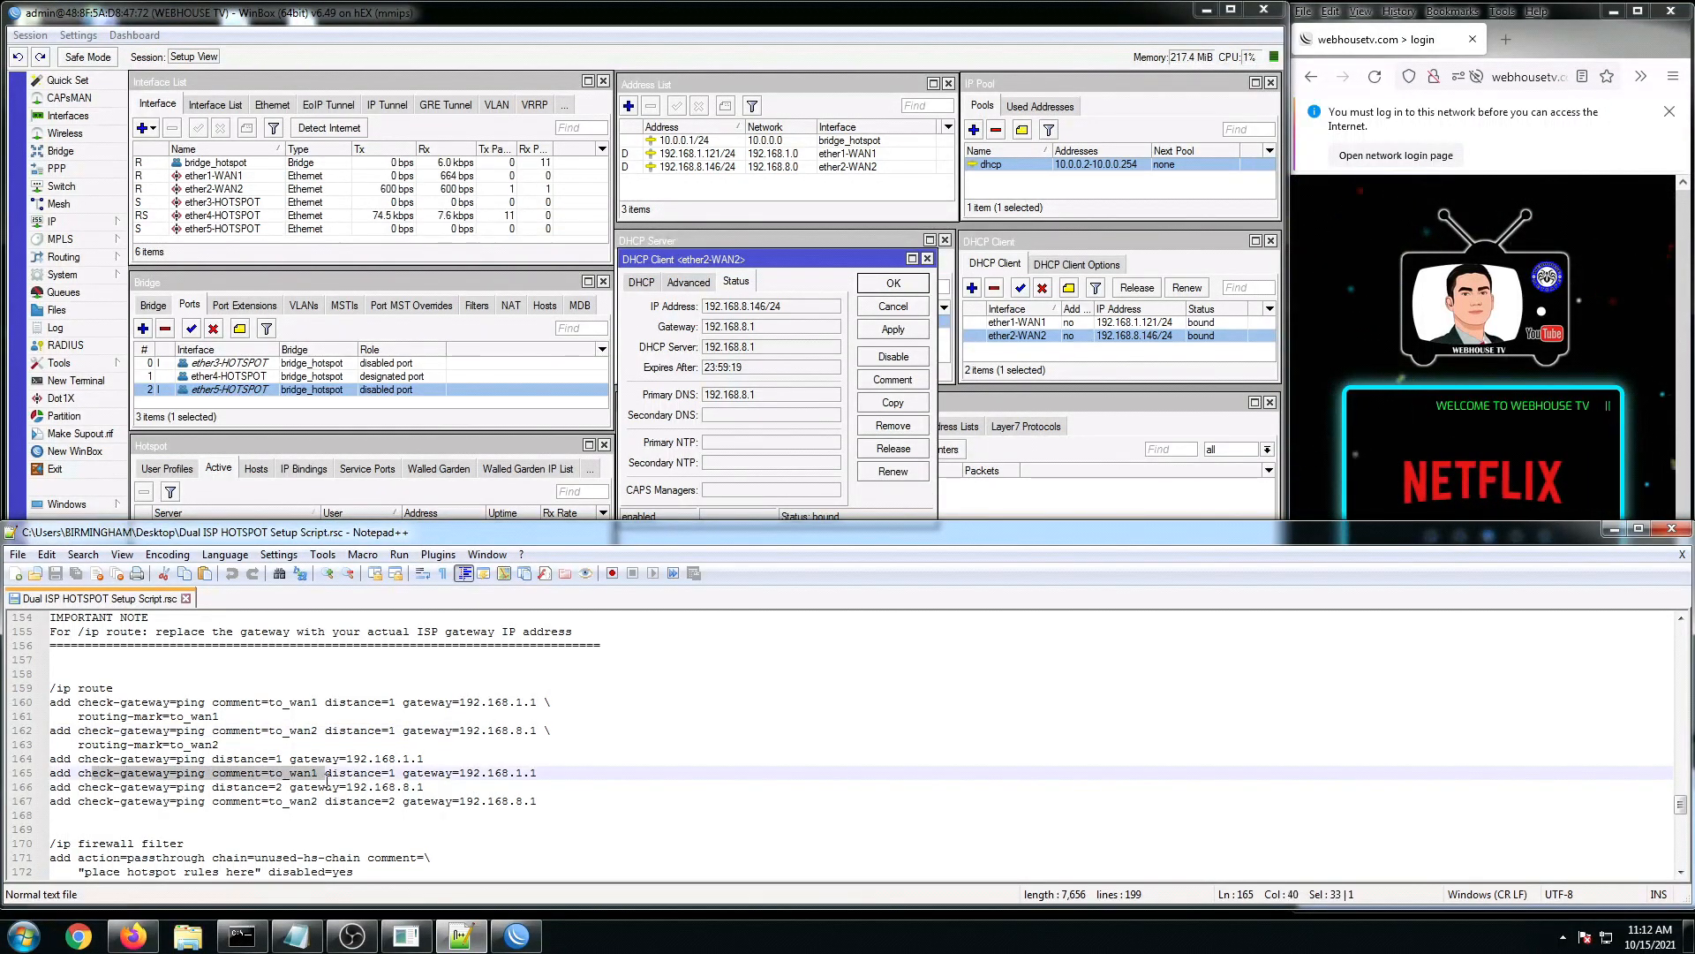
left_click(276, 801)
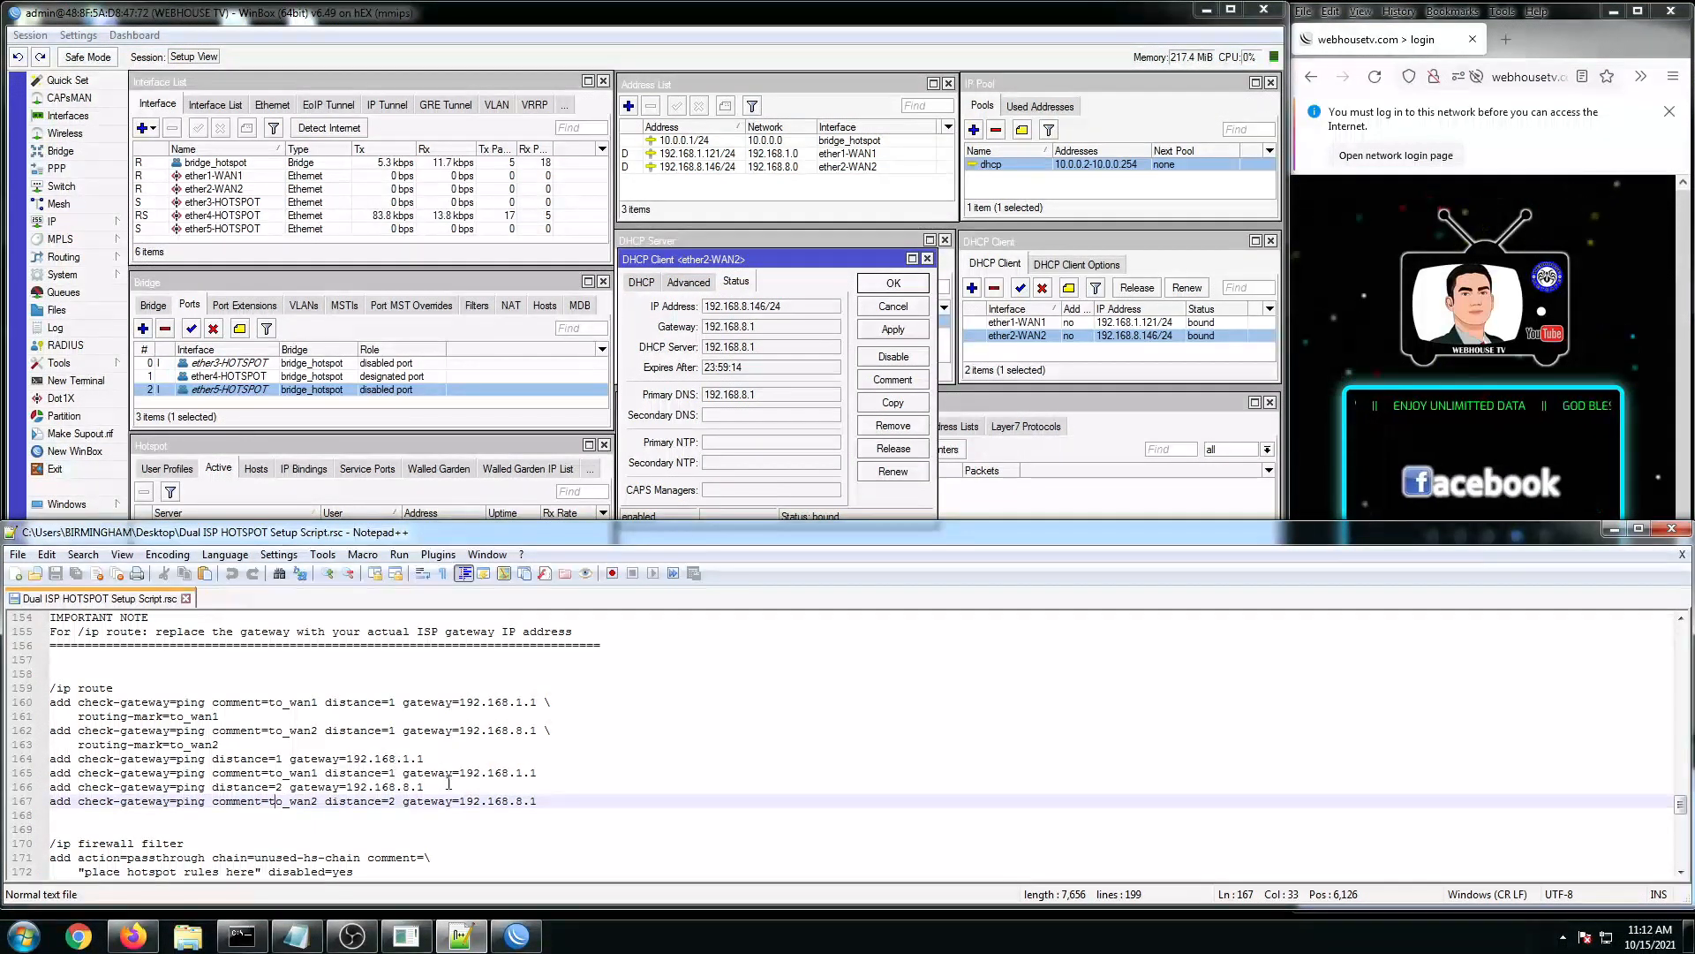
left_click_drag(448, 784, 279, 791)
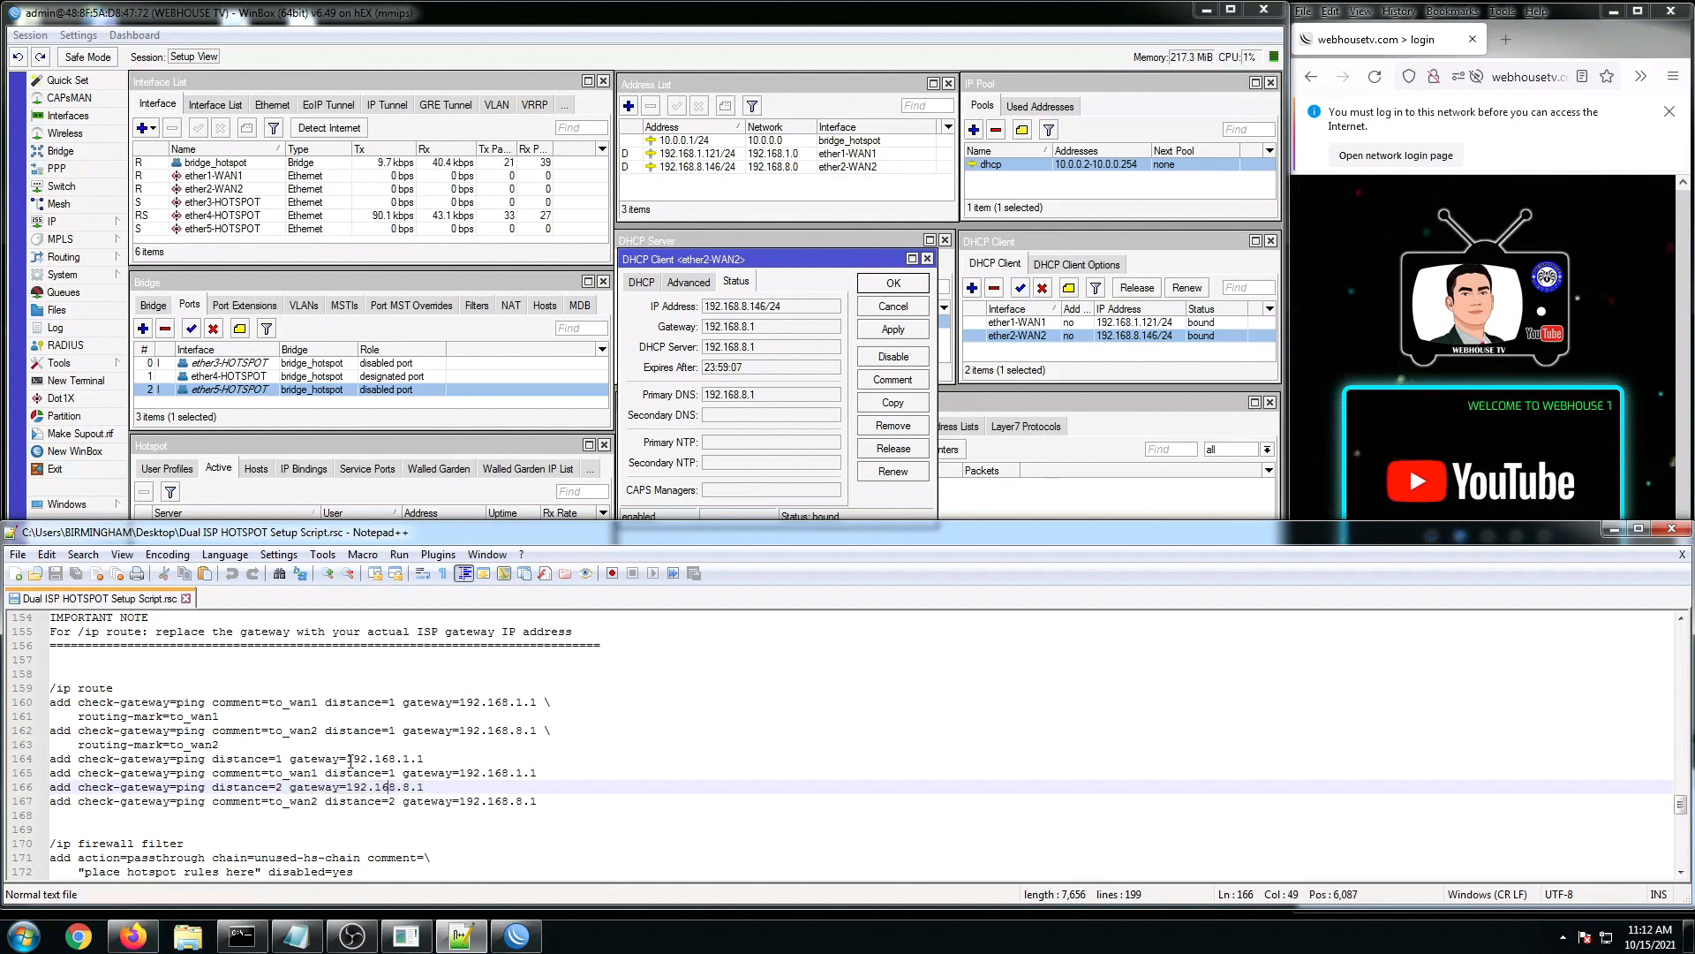
left_click_drag(347, 758, 418, 757)
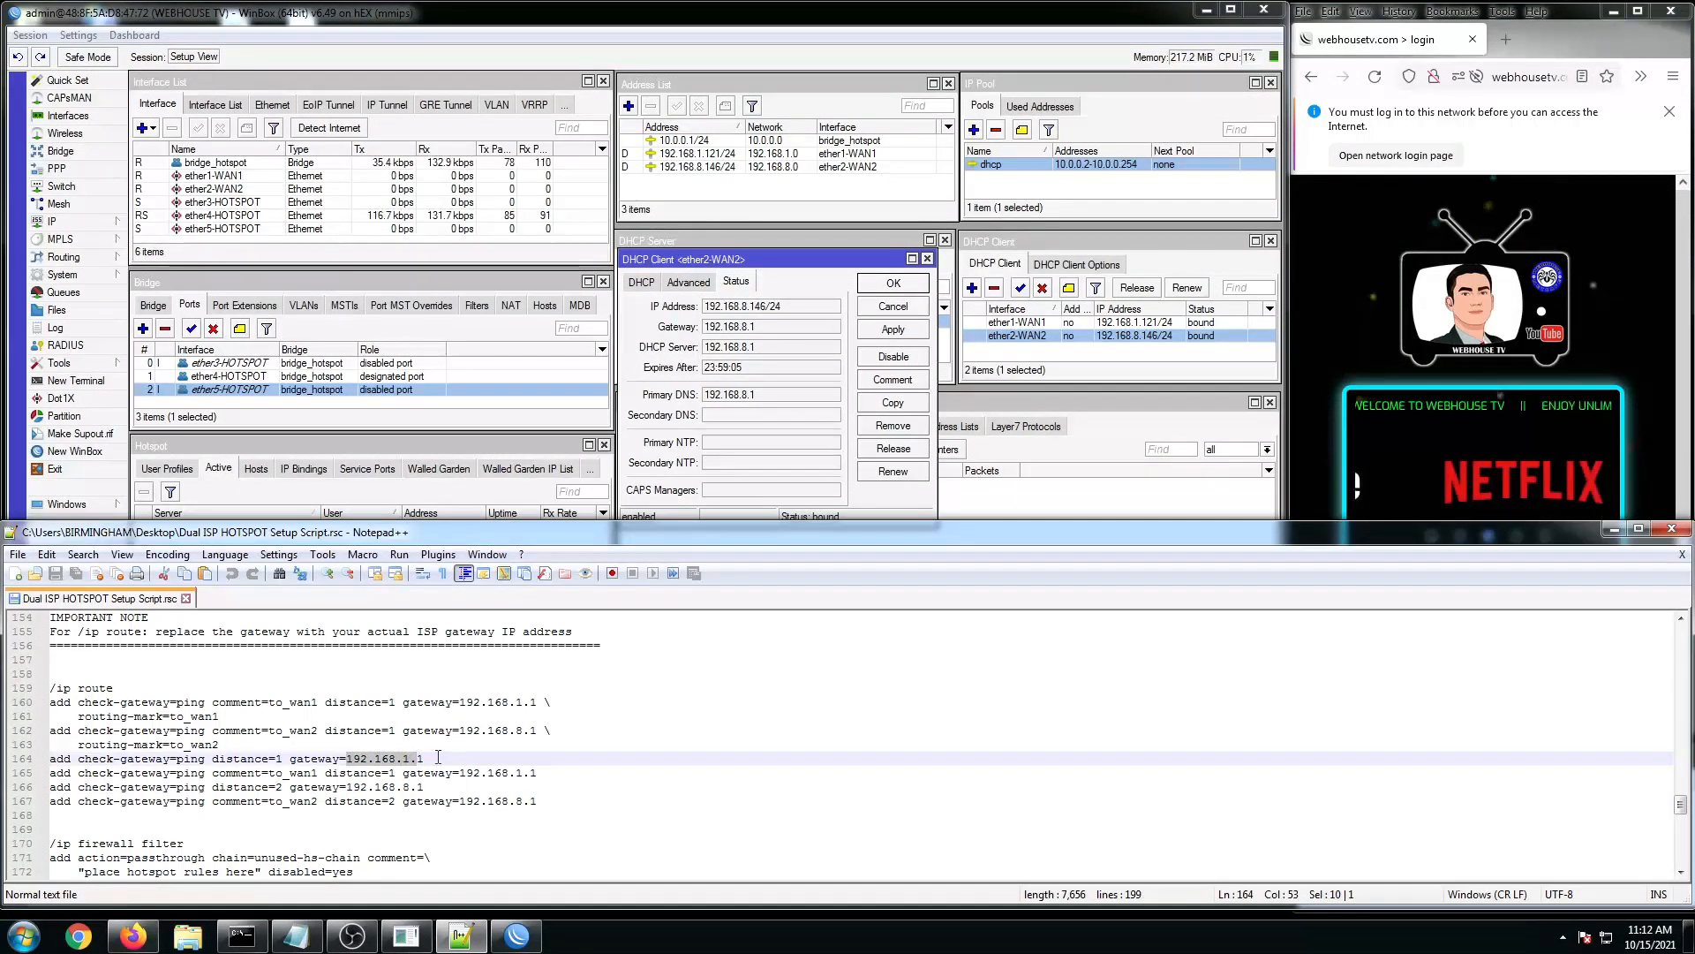
left_click(353, 772)
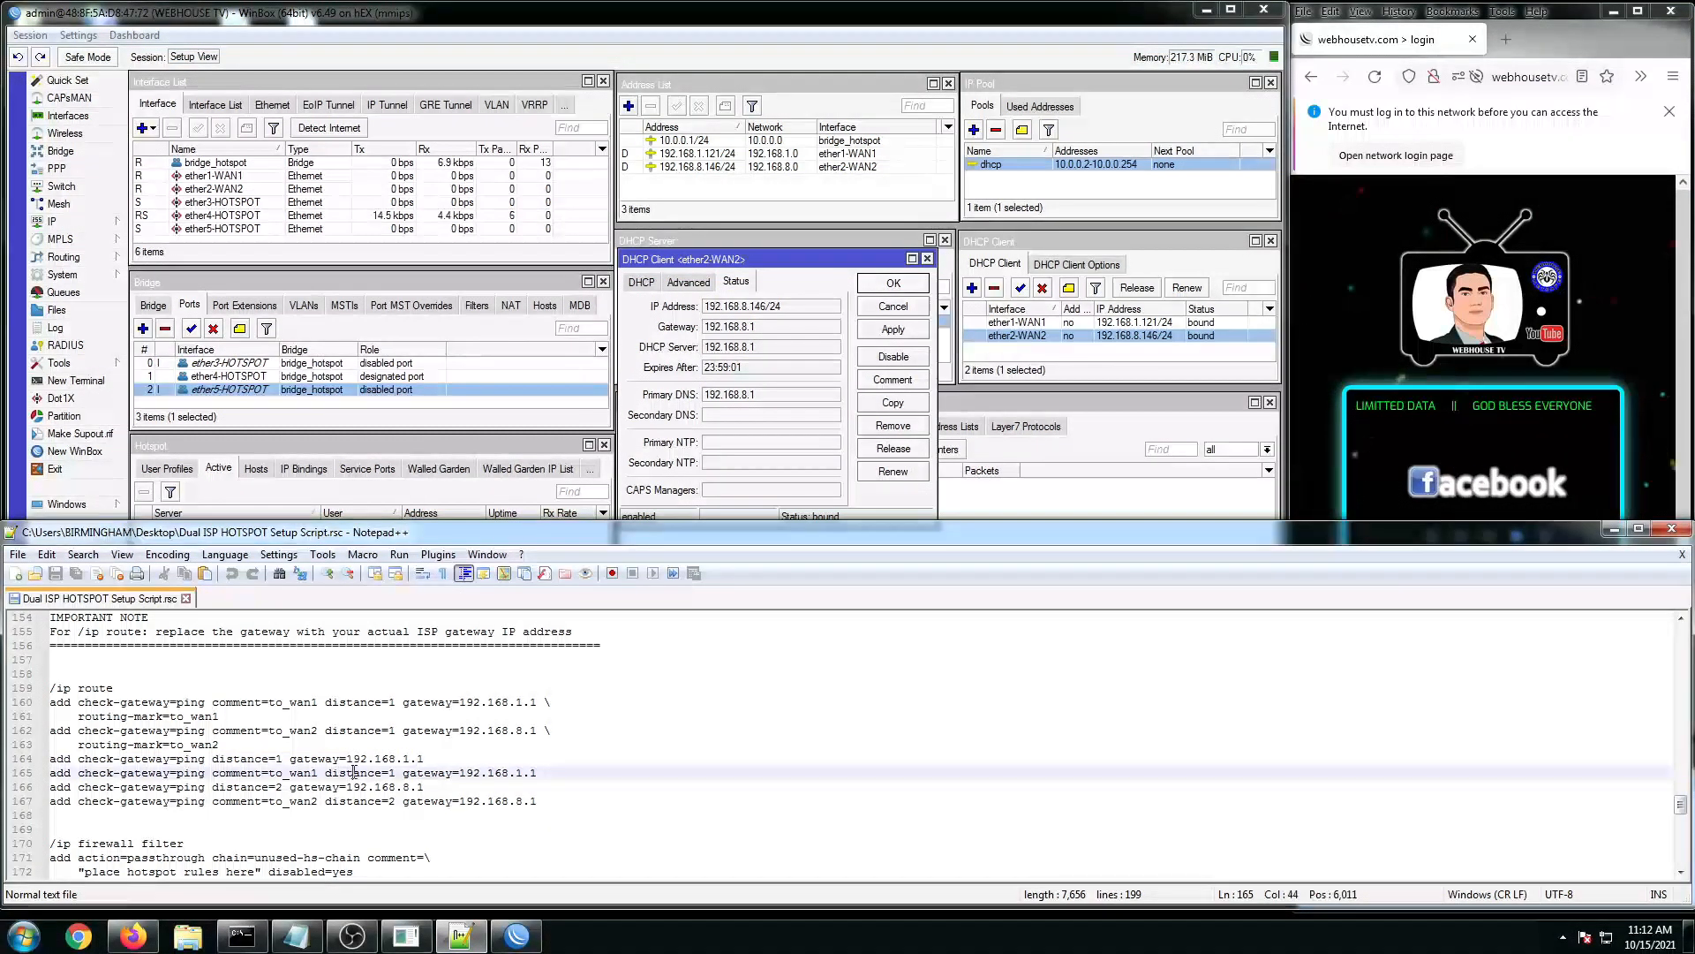
scroll(353, 773, "down", 1)
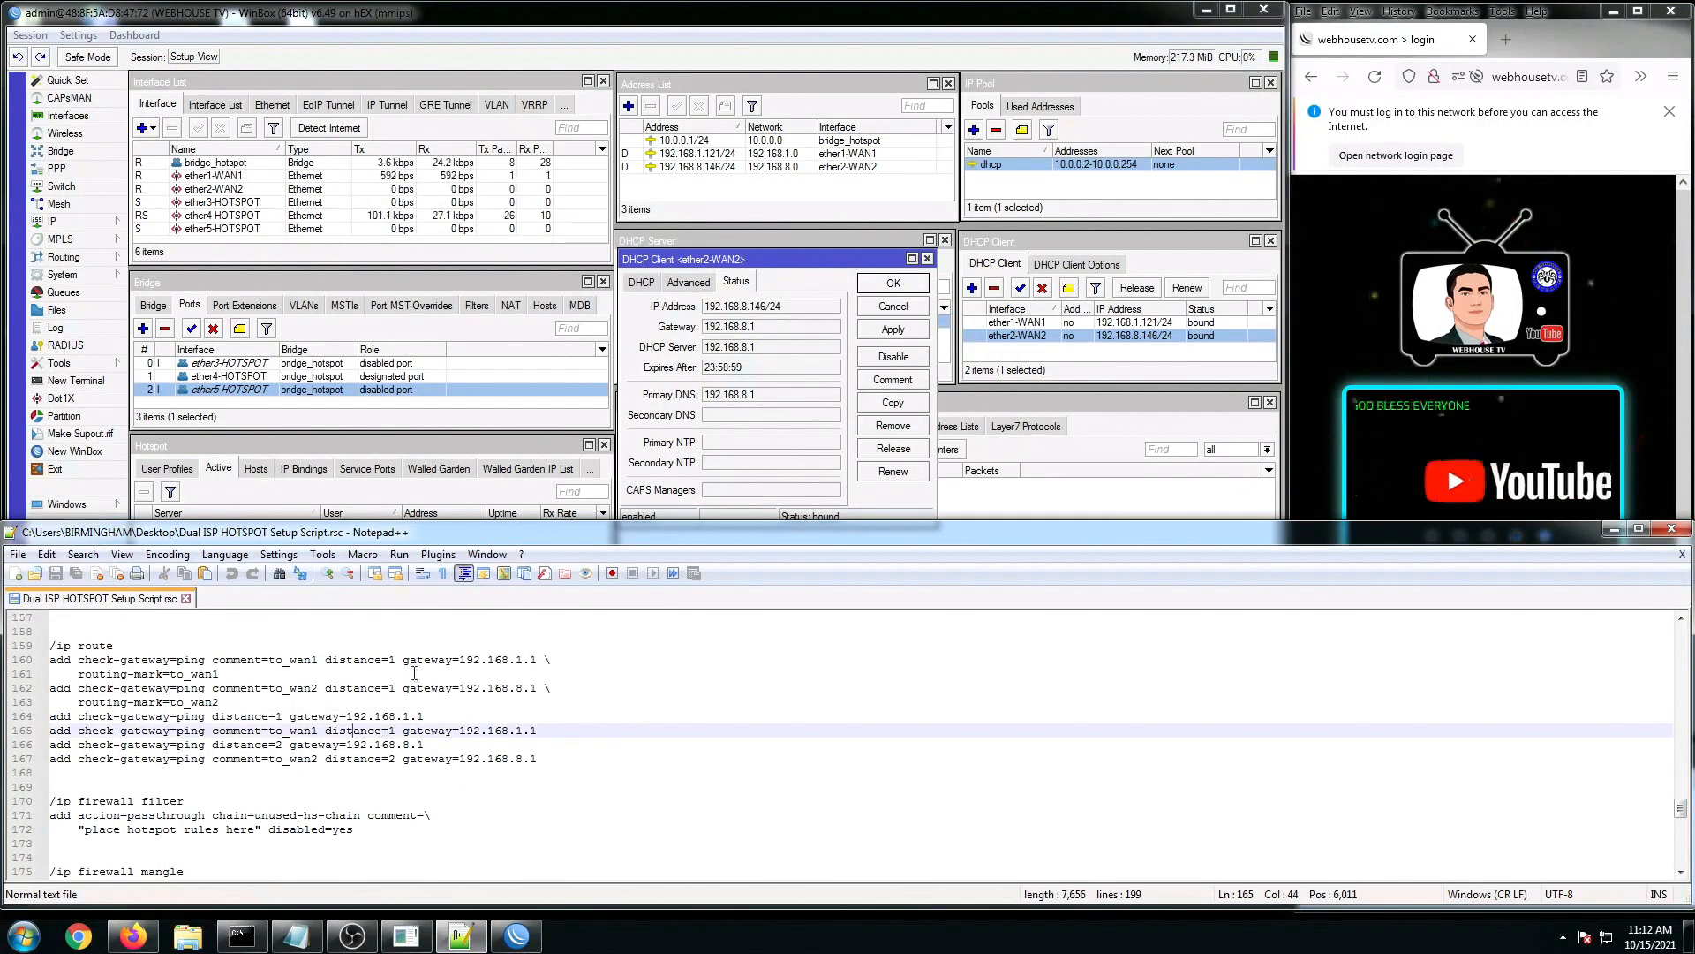
Step: Review the gateway values and ping check on script lines 160–167
left_click_drag(402, 659, 561, 761)
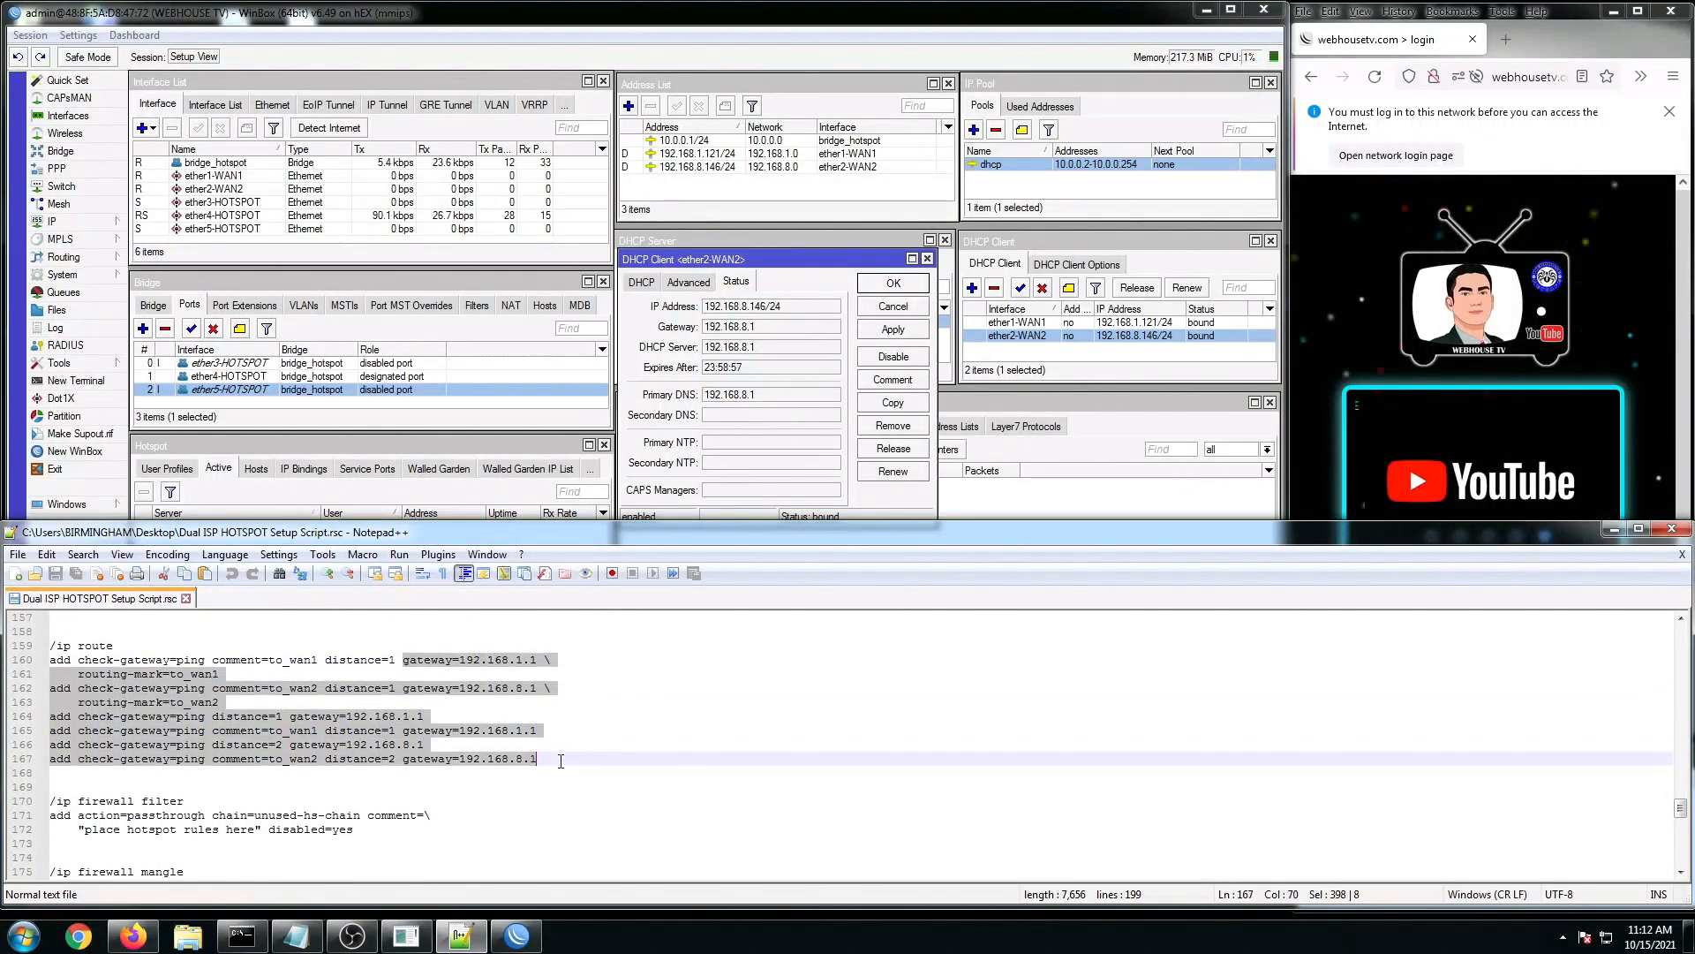
left_click(489, 732)
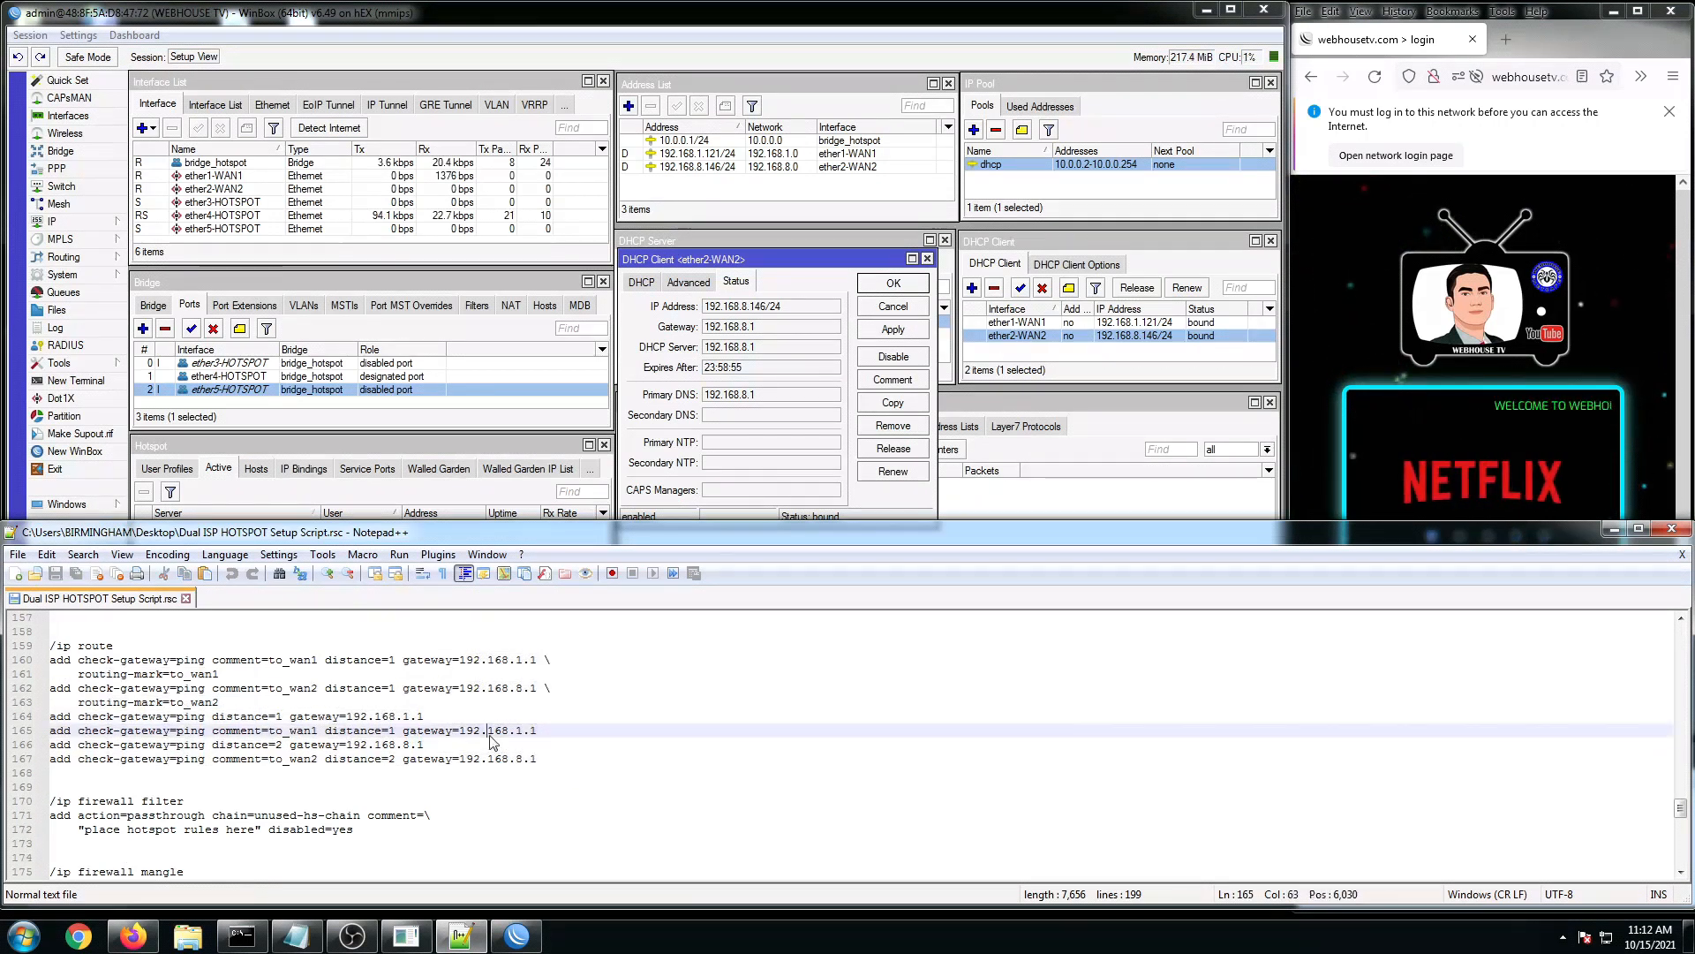
left_click(205, 715)
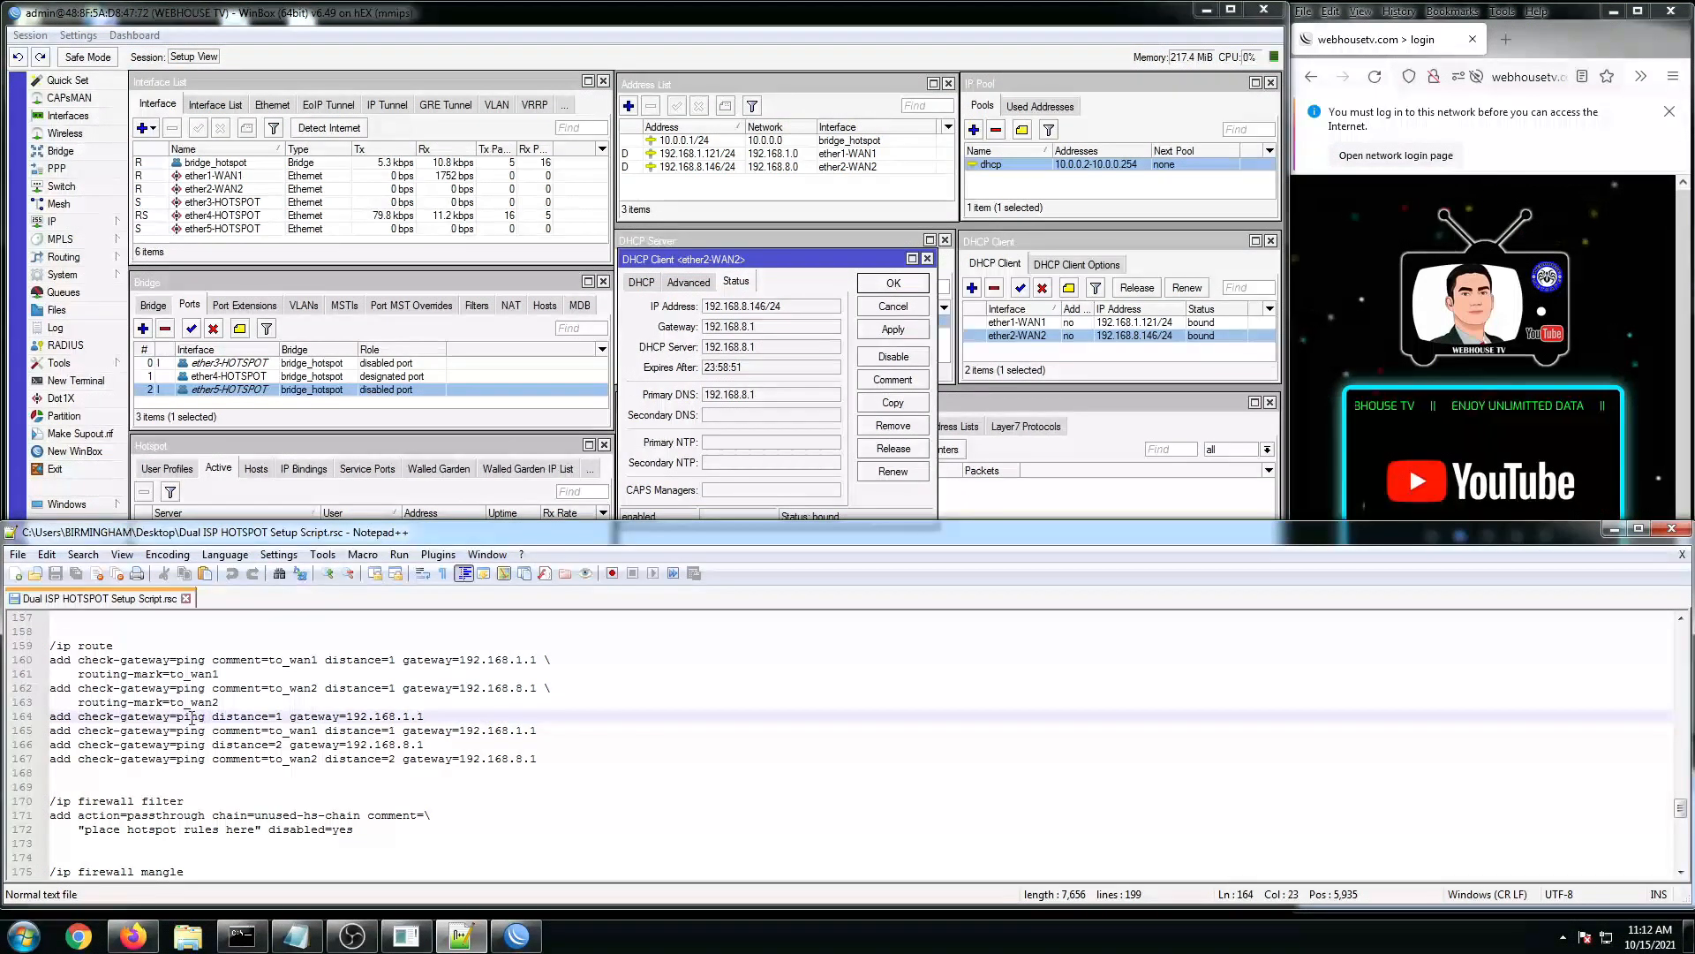
Step: Look through the firewall filter and mangle sections of the script
scroll(190, 717, "down", 1)
scroll(190, 772, "down", 1)
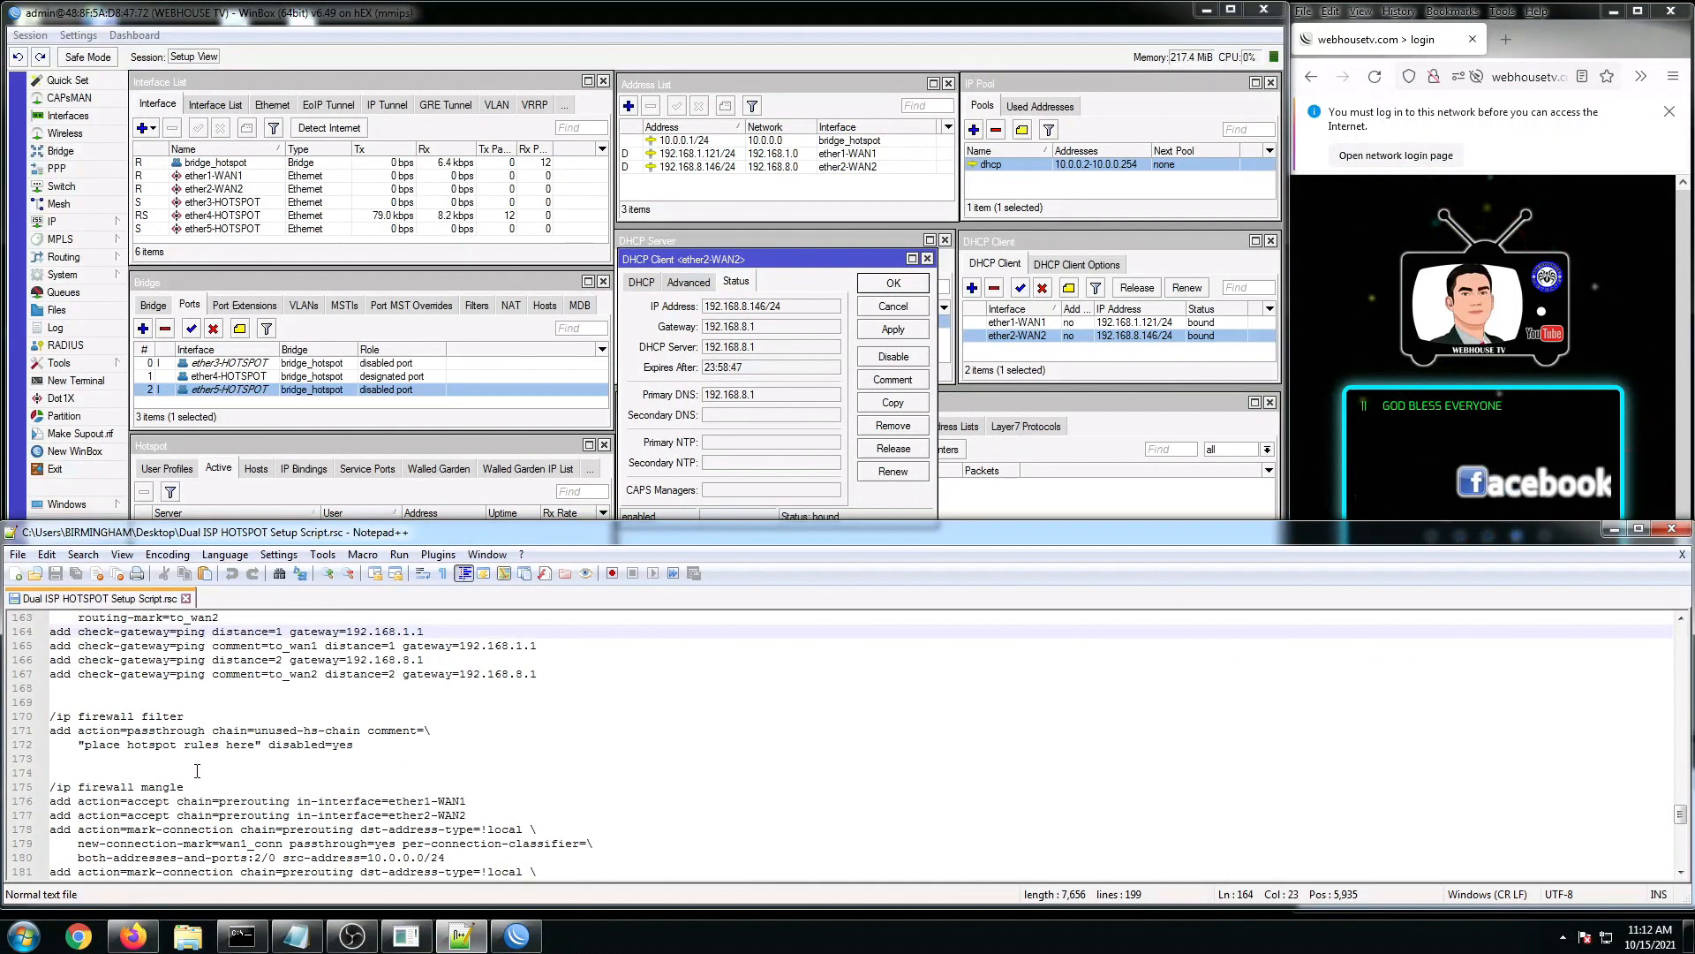
left_click_drag(59, 718, 204, 732)
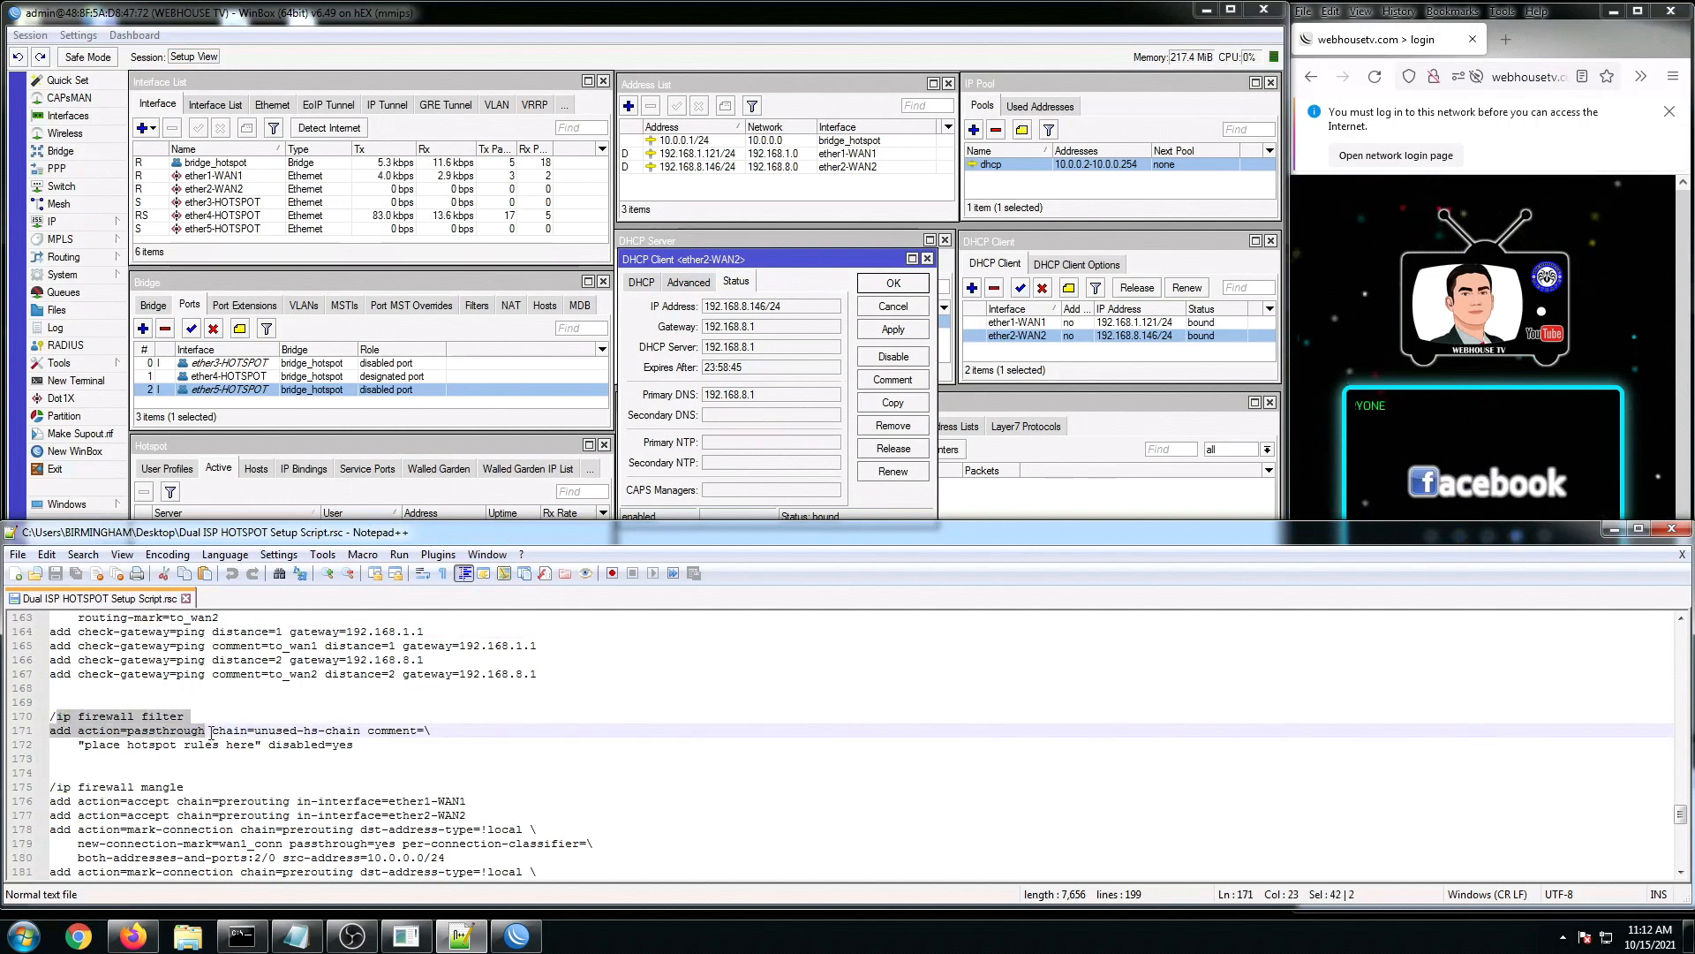
scroll(211, 732, "down", 1)
left_click_drag(99, 744, 302, 773)
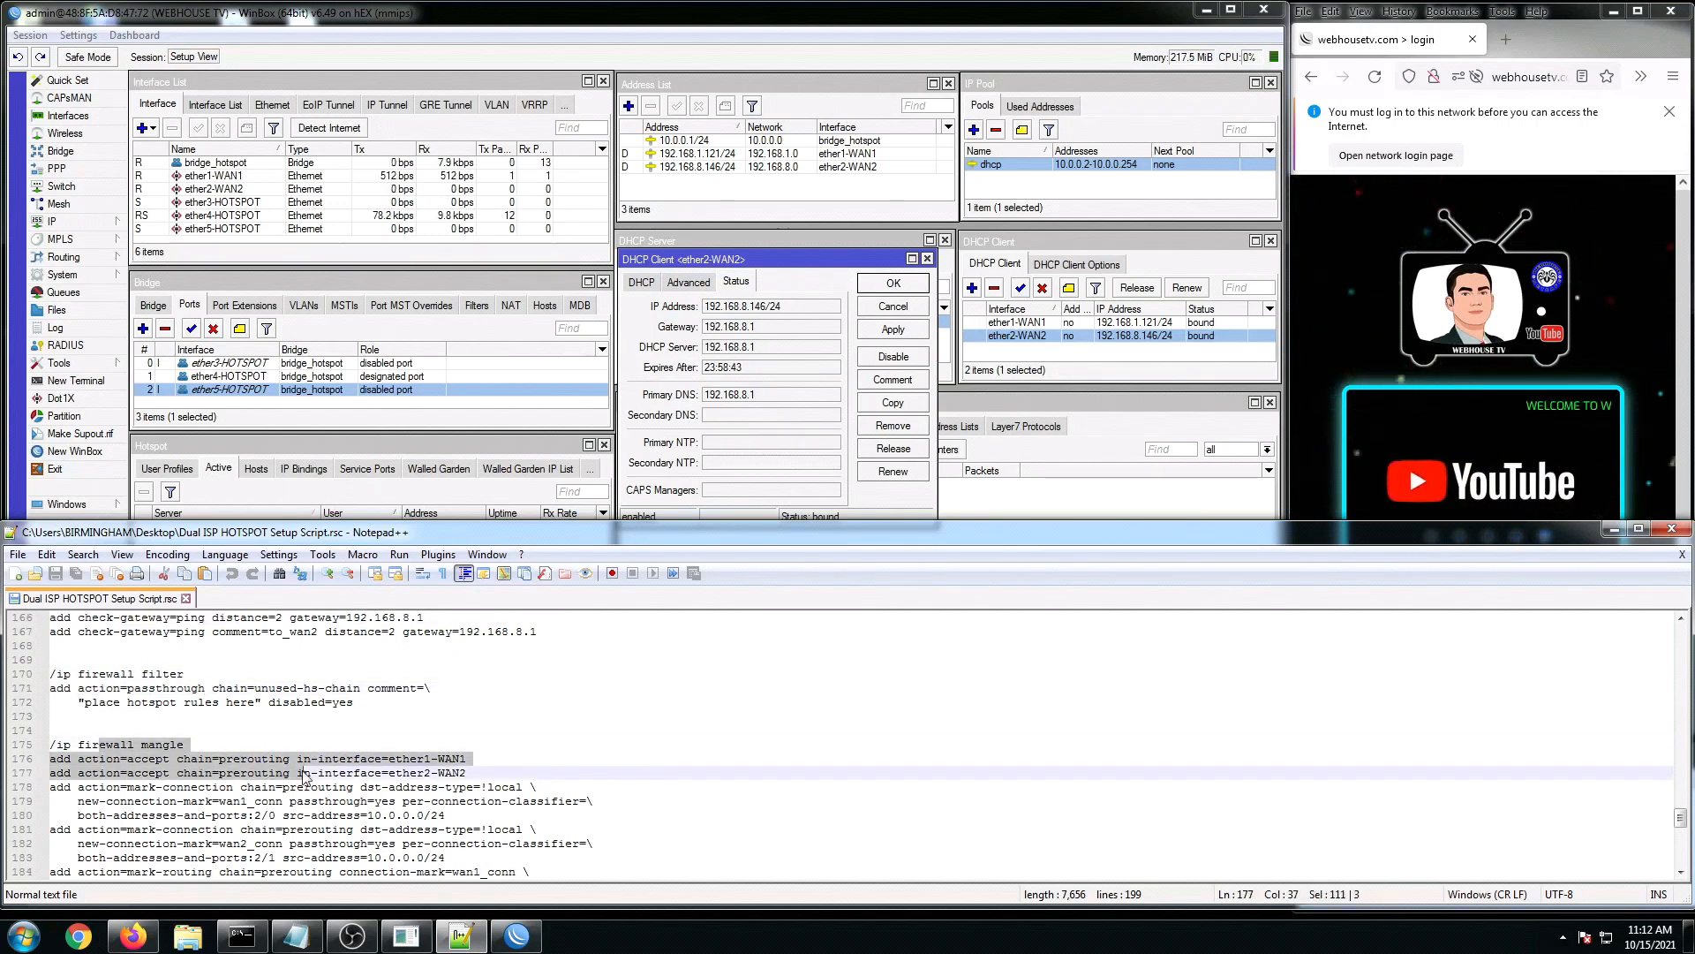
scroll(305, 775, "down", 3)
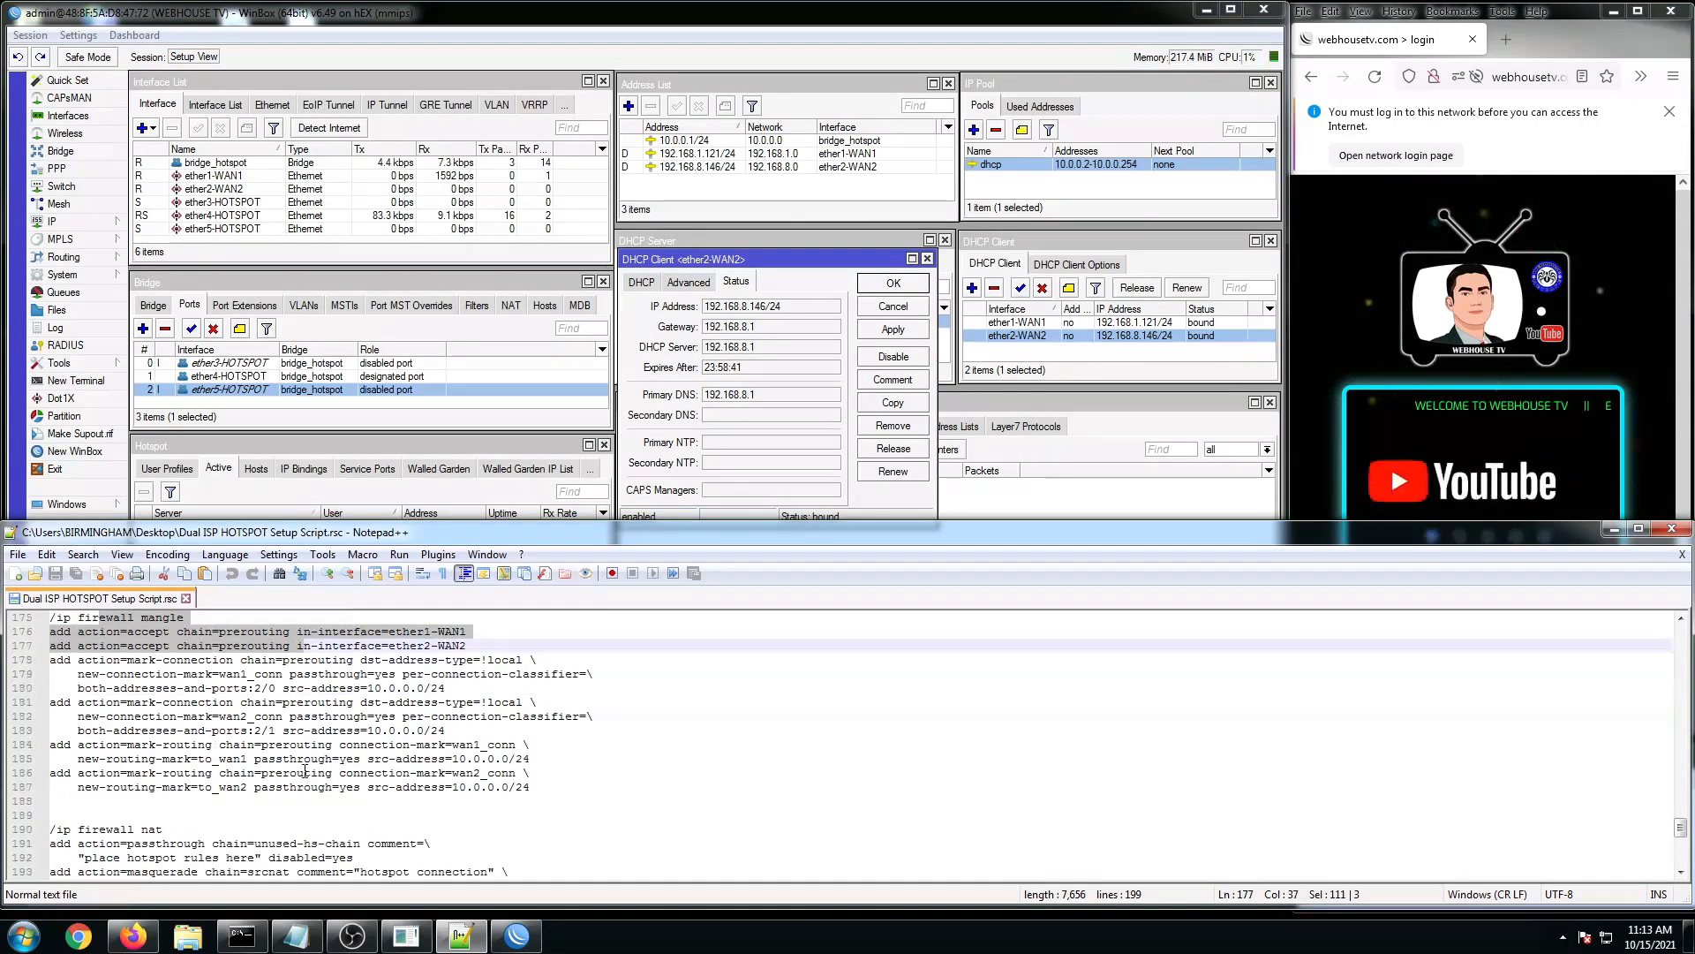
scroll(265, 761, "down", 1)
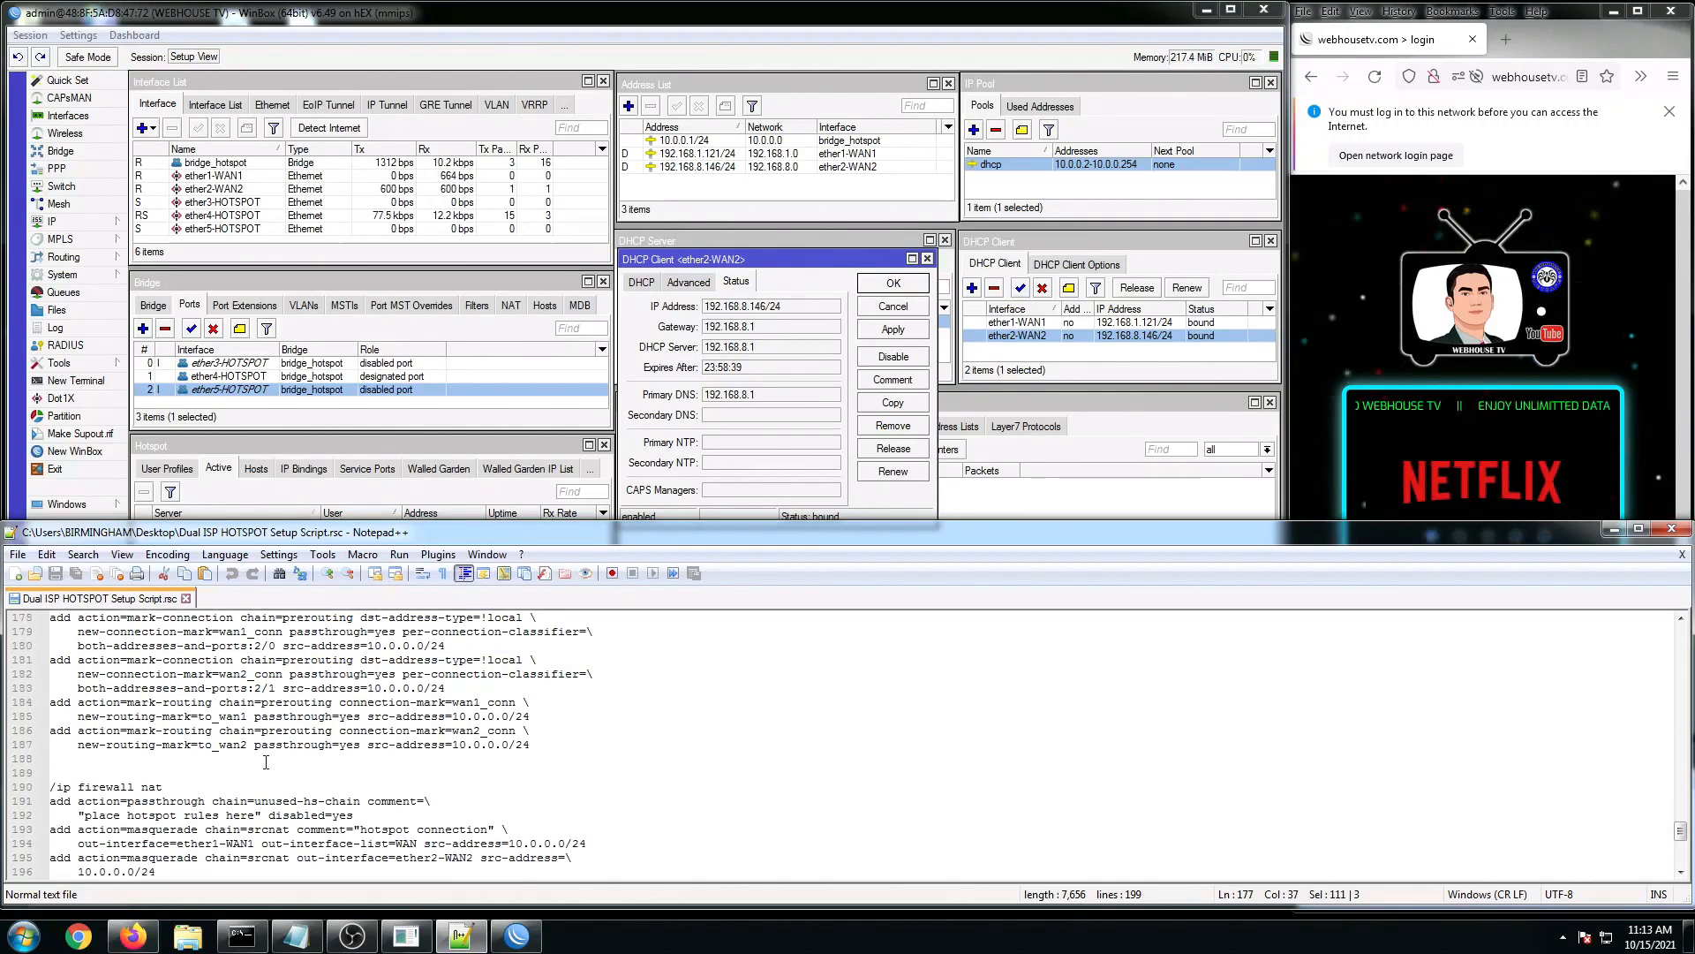
scroll(266, 761, "down", 3)
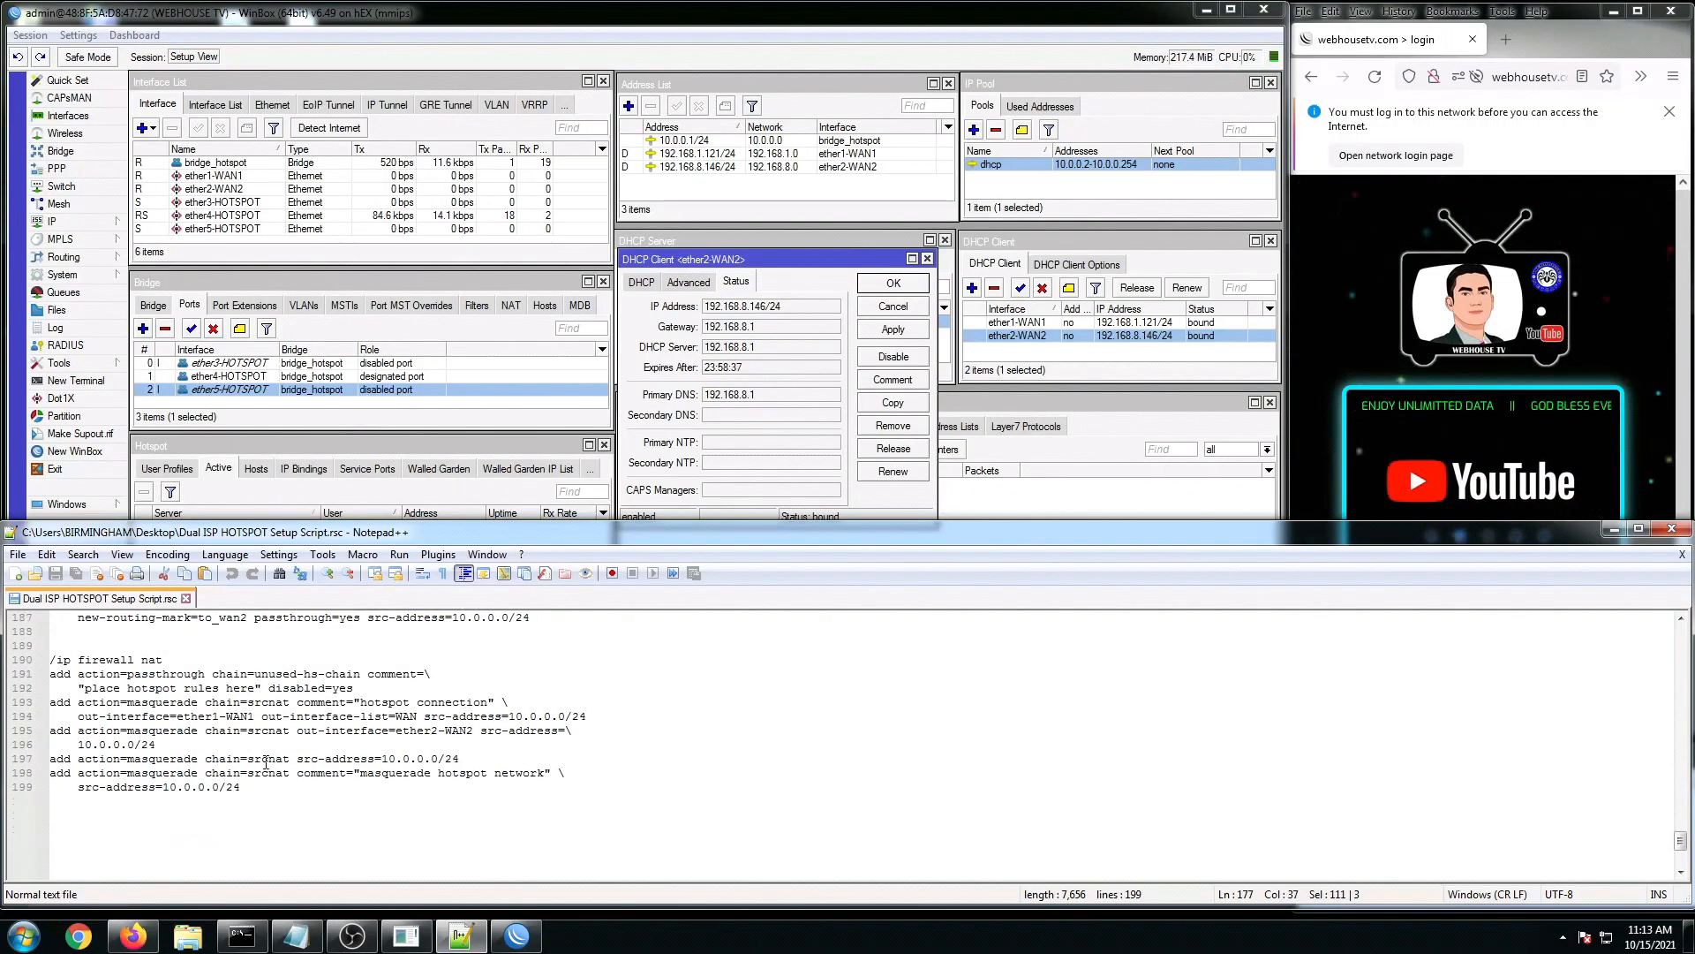
scroll(266, 761, "up", 2)
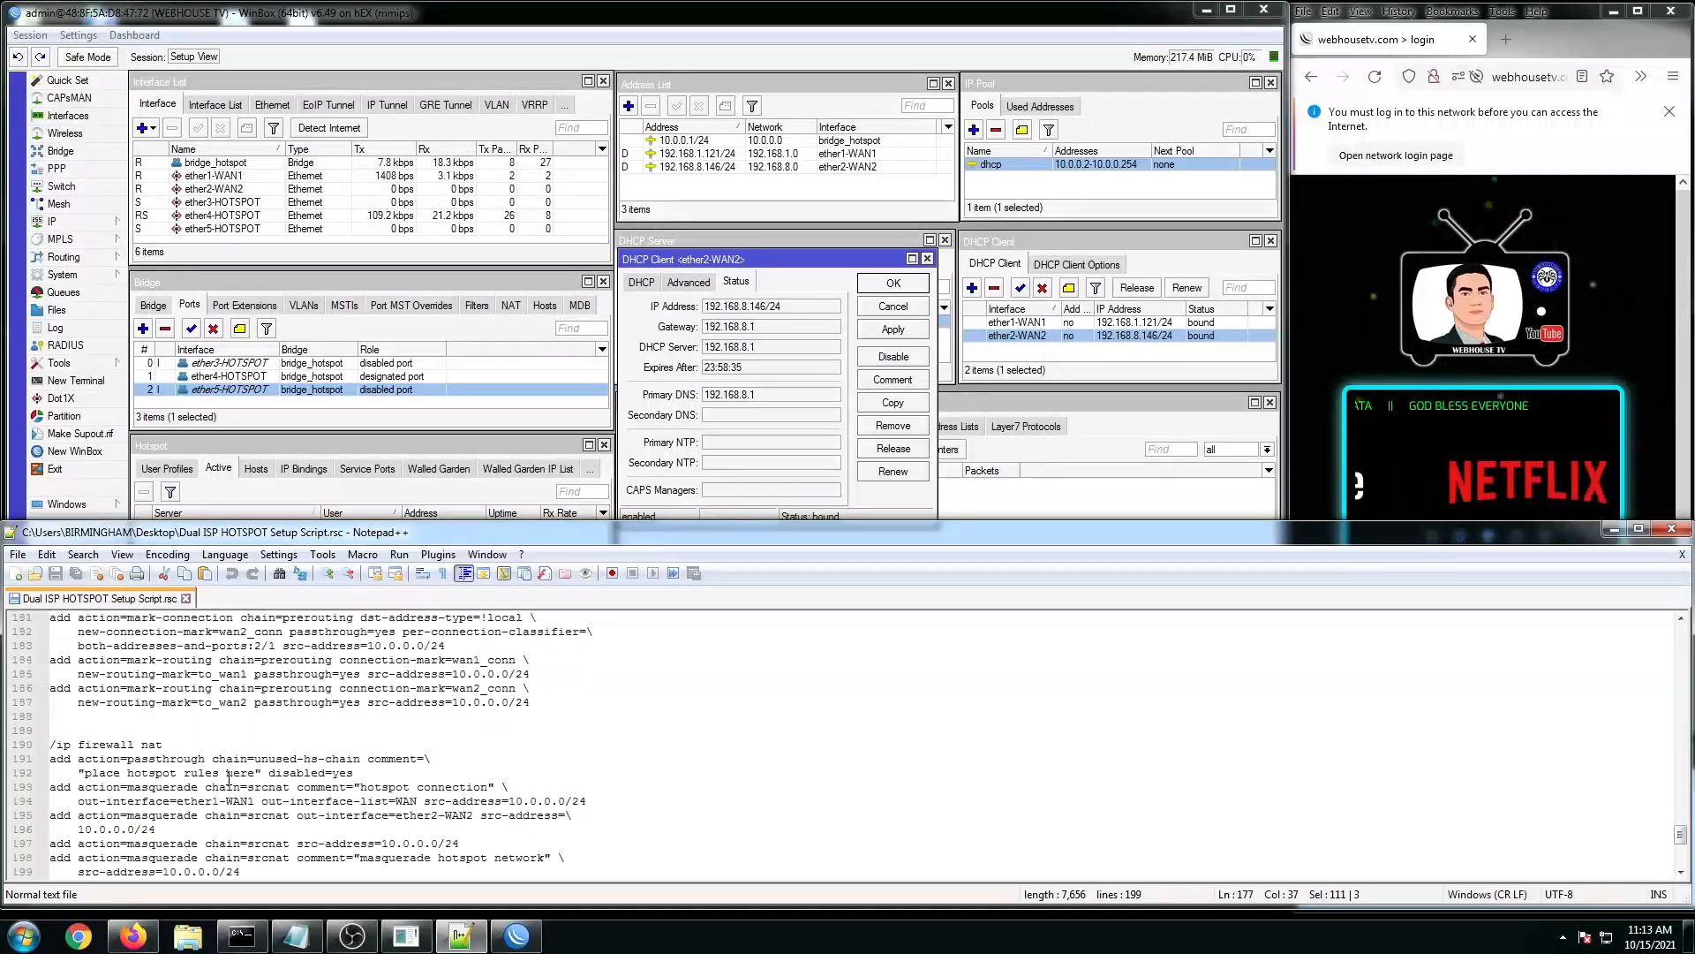
scroll(229, 778, "up", 4)
left_click(191, 786)
scroll(139, 748, "up", 4)
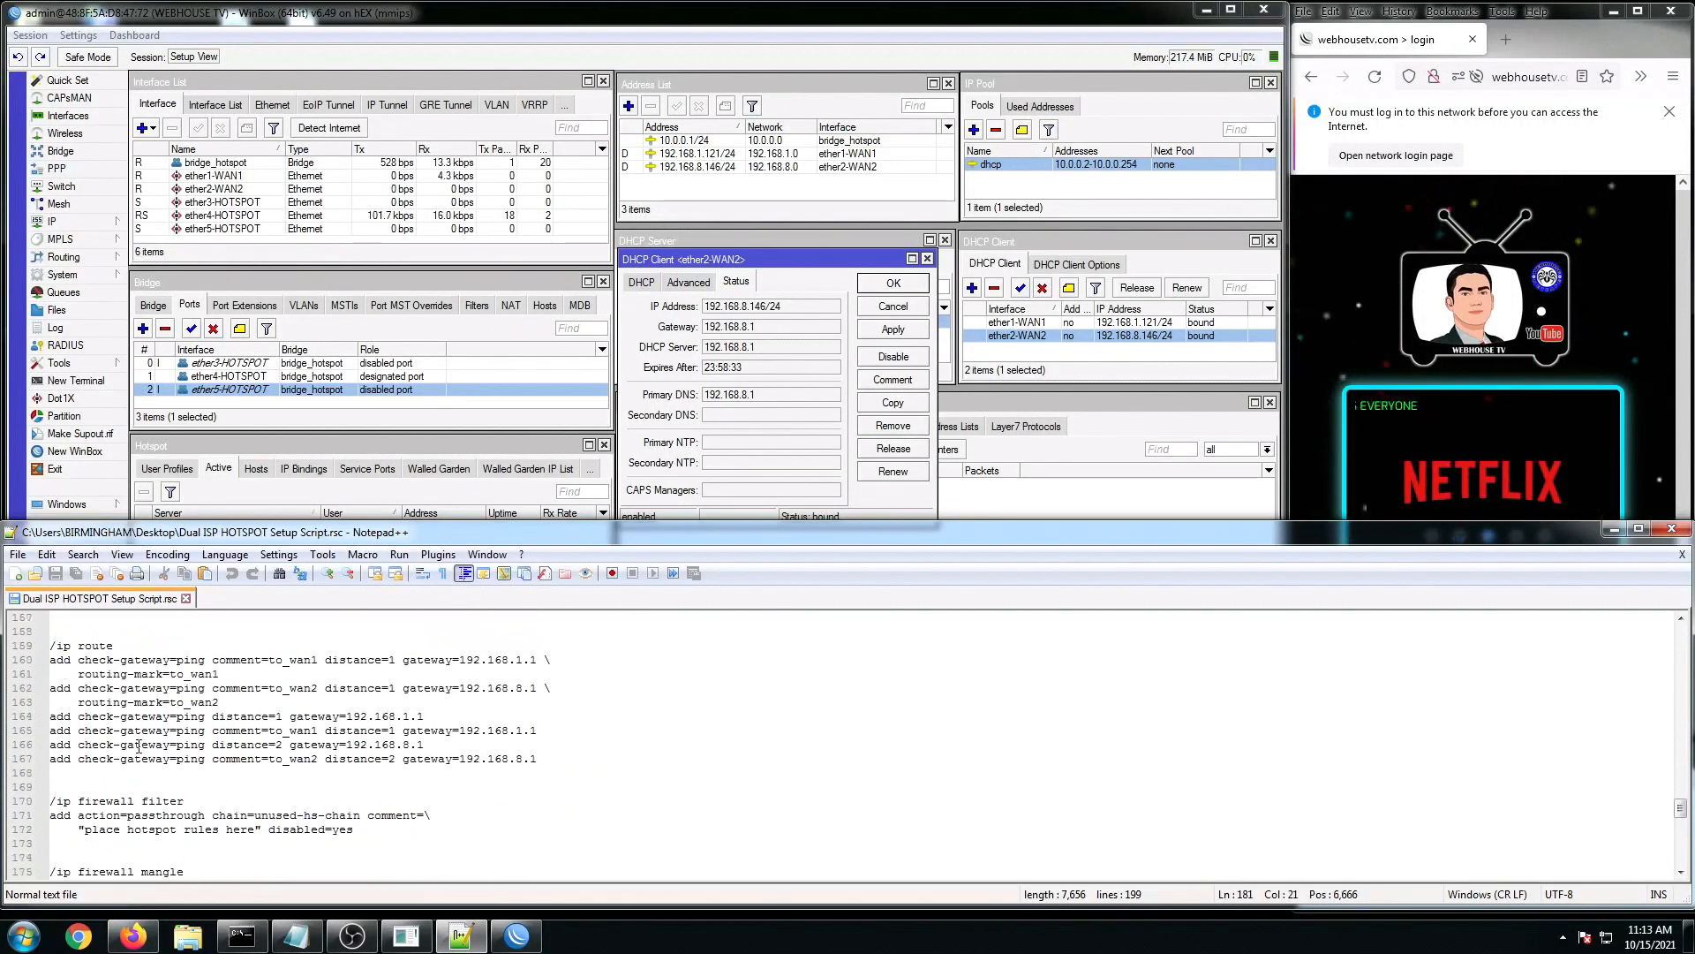
scroll(138, 747, "up", 2)
Step: Select from the /ip route heading down through the final NAT rule on line 199
left_click(78, 713)
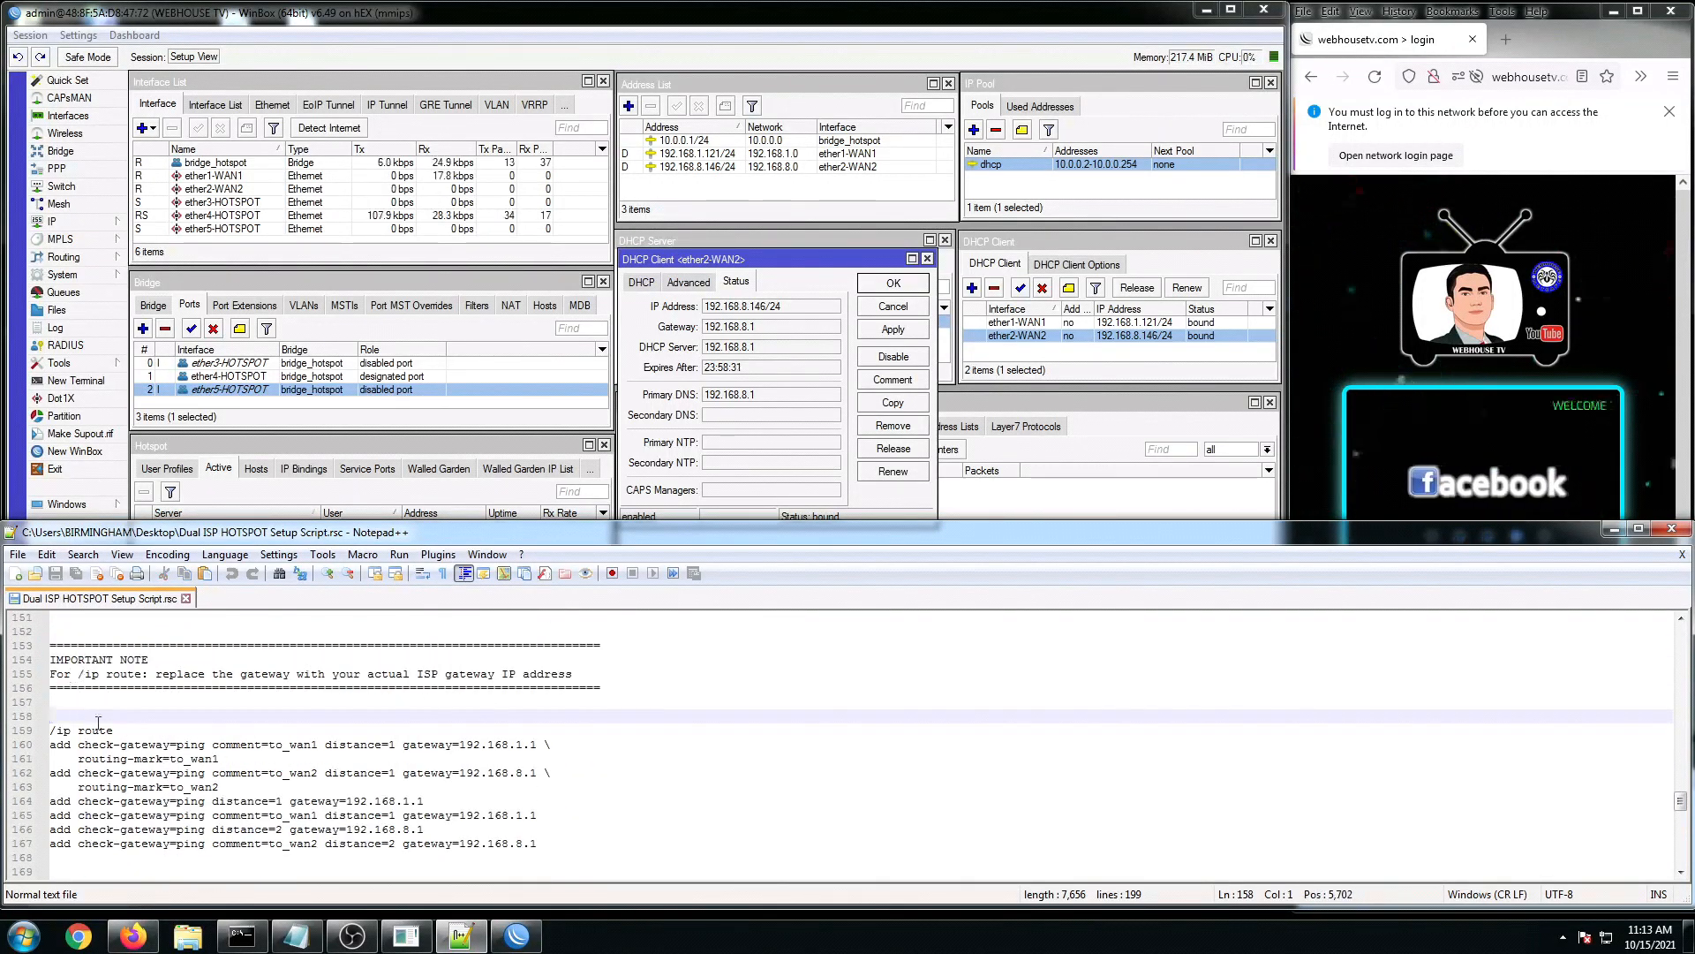
left_click(67, 738)
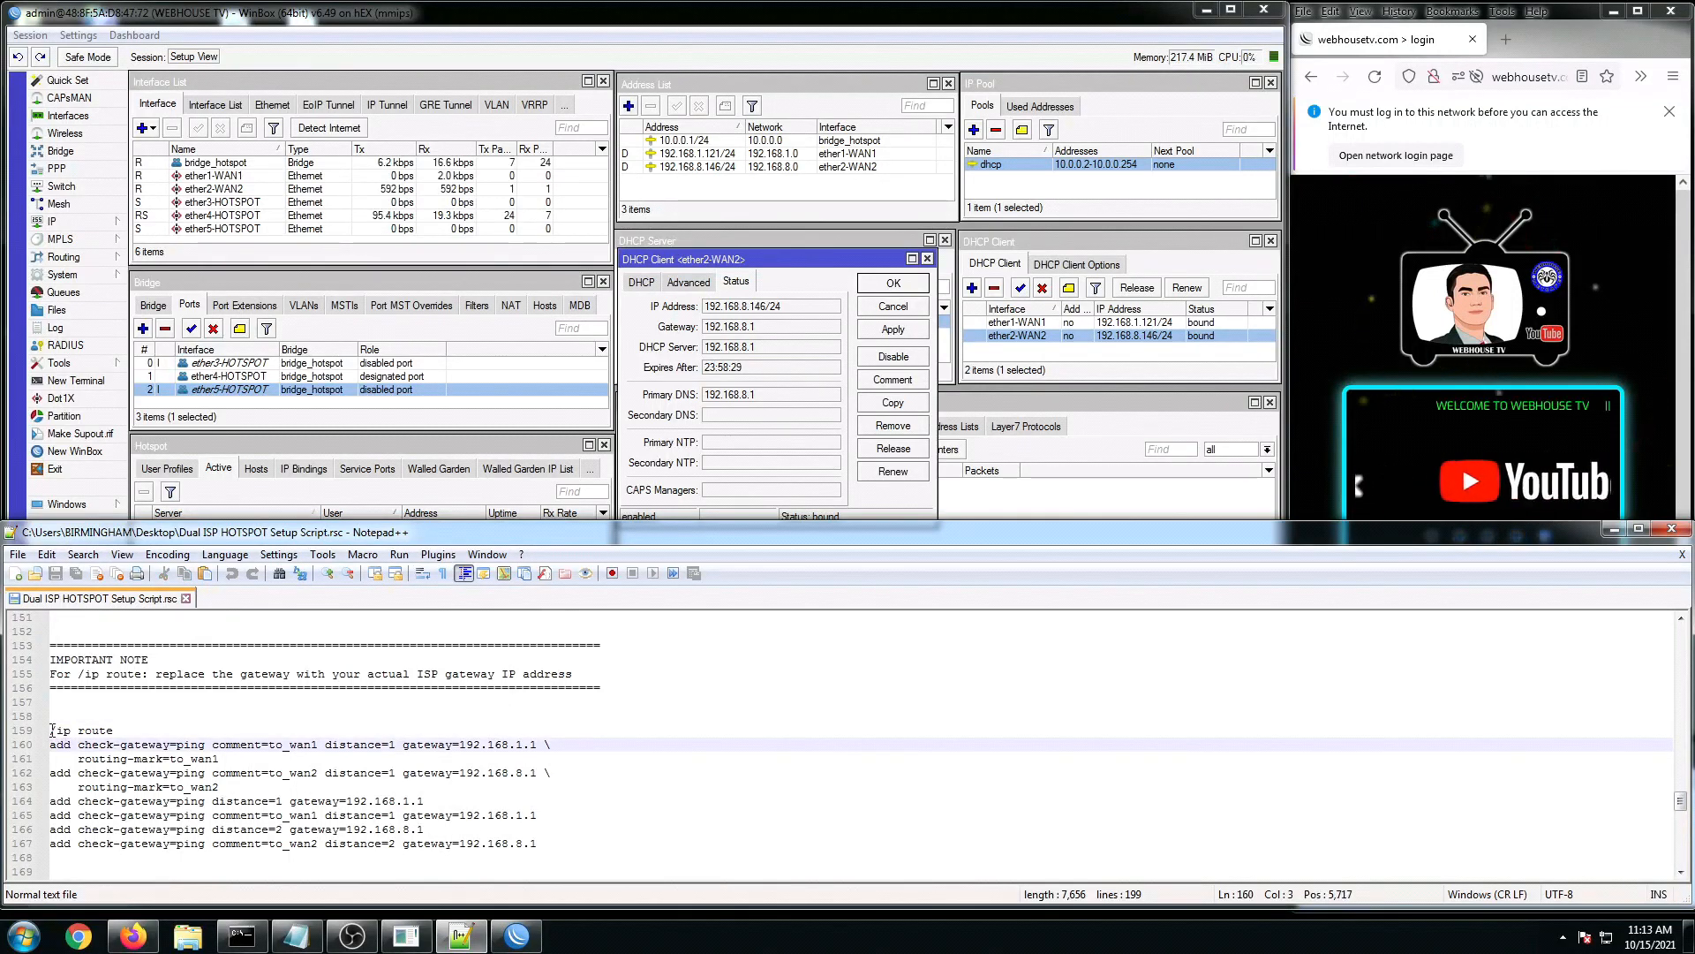
left_click_drag(50, 730, 254, 762)
left_click_drag(355, 776, 257, 748)
scroll(257, 860, "down", 3)
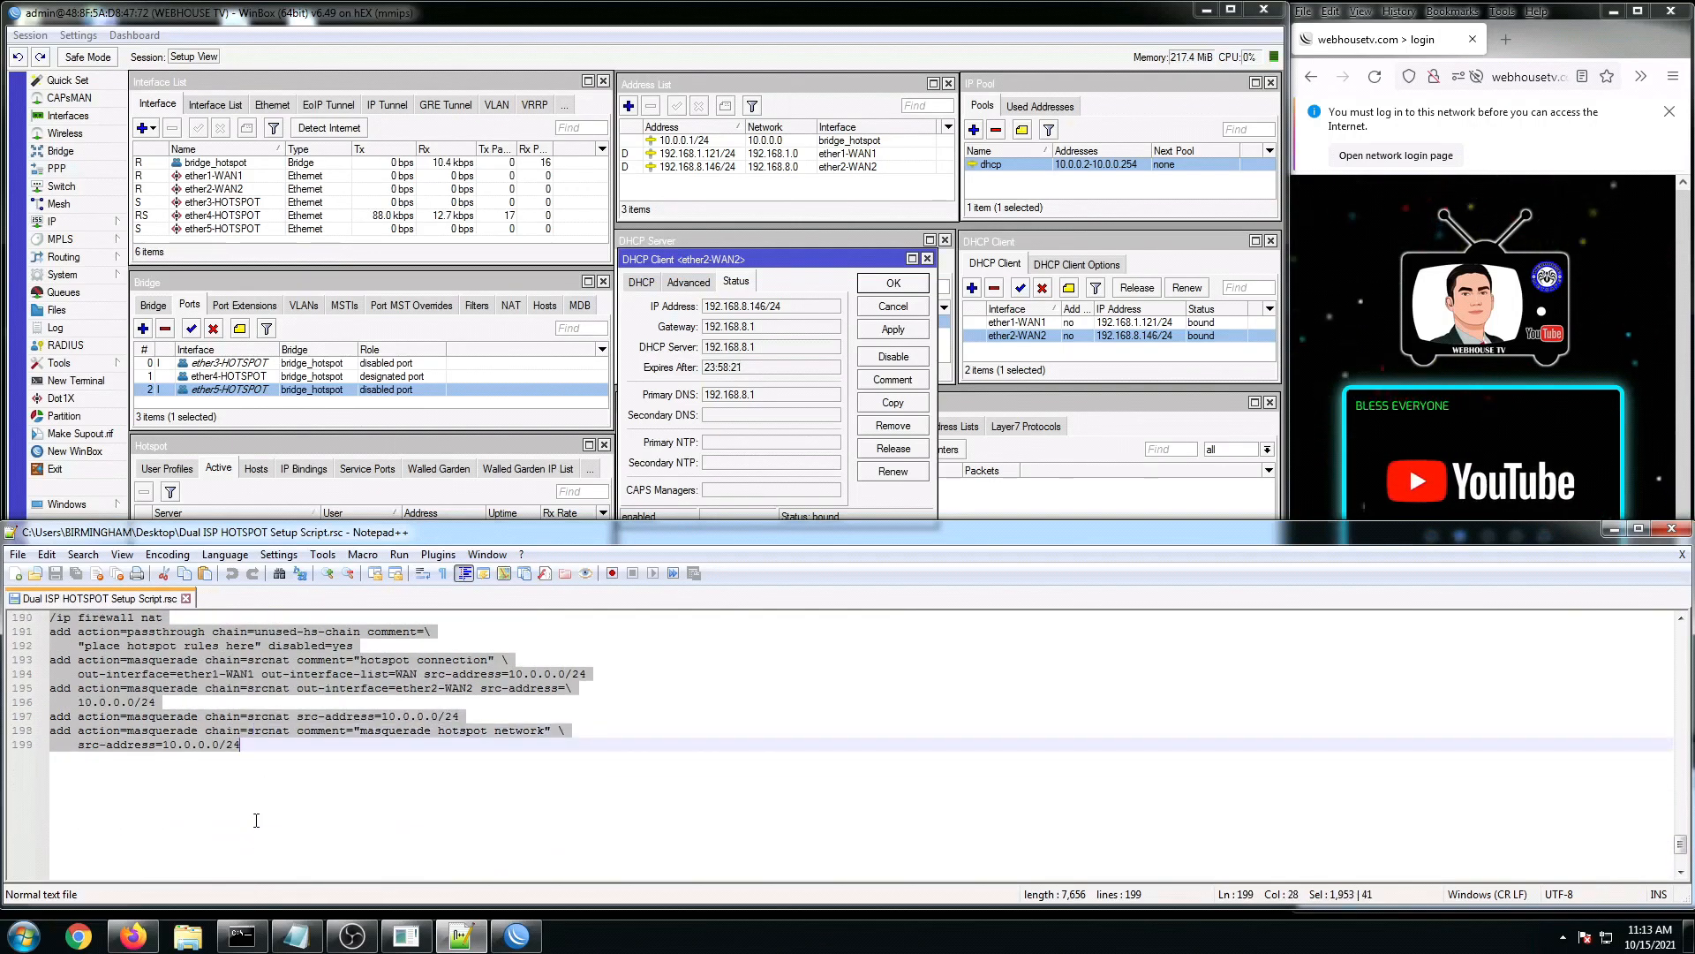
Step: Copy the selected route-through-NAT commands and minimize Notepad++
right_click(257, 749)
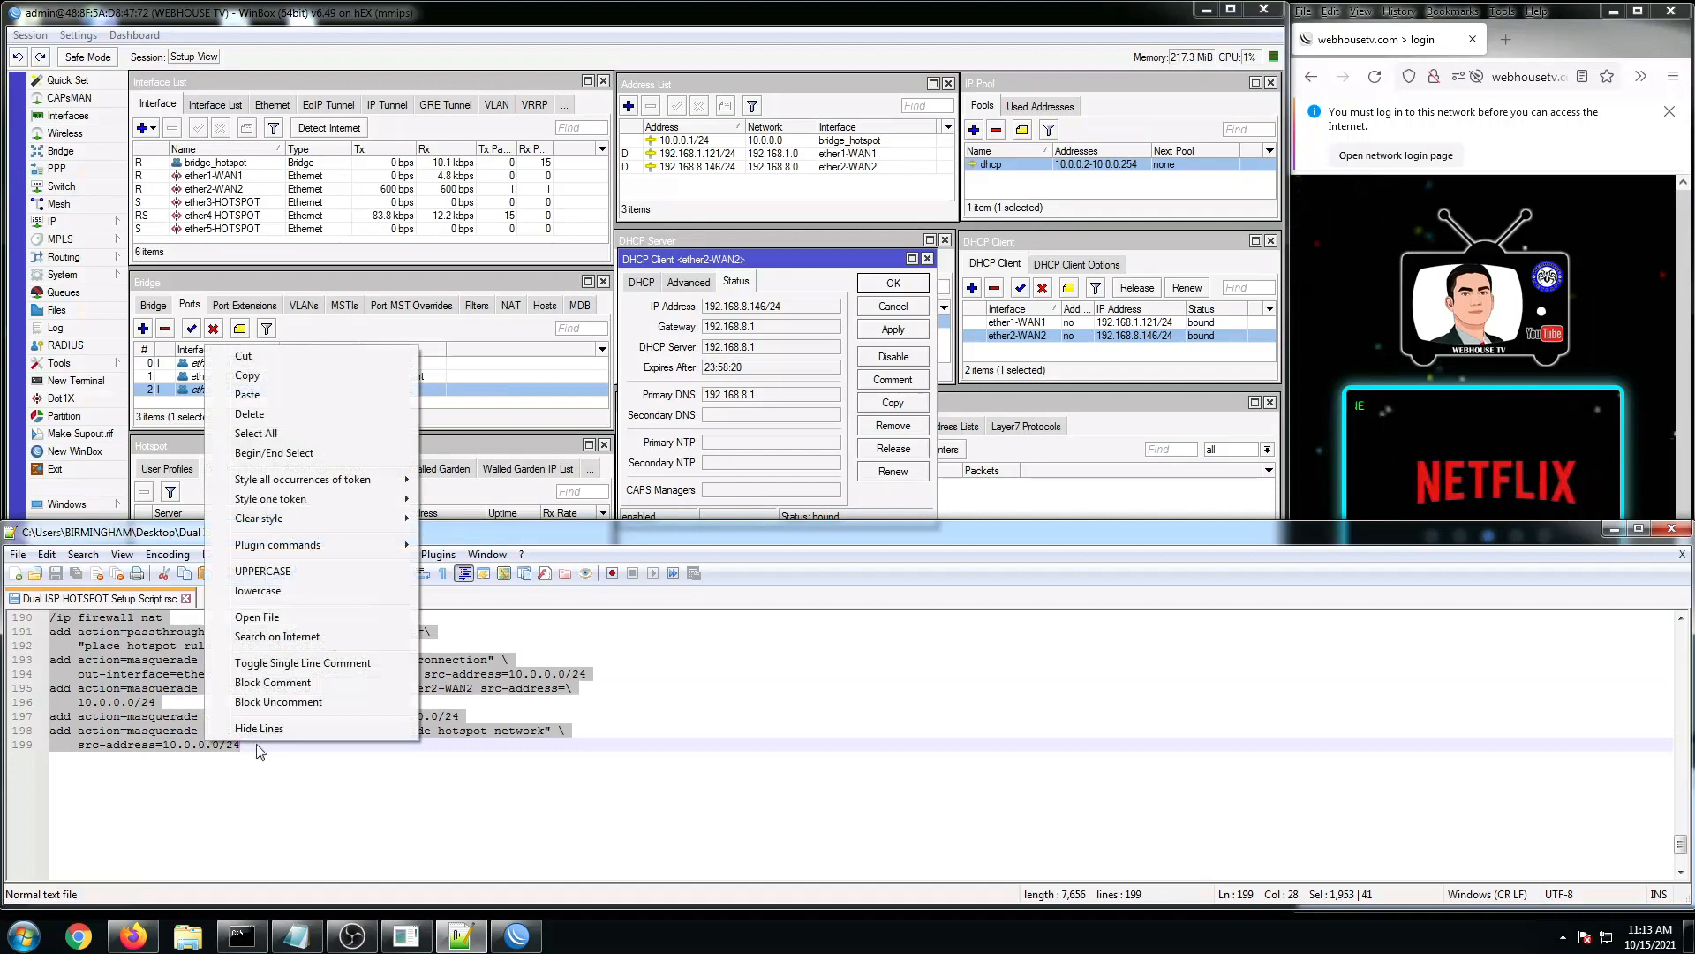
left_click(246, 380)
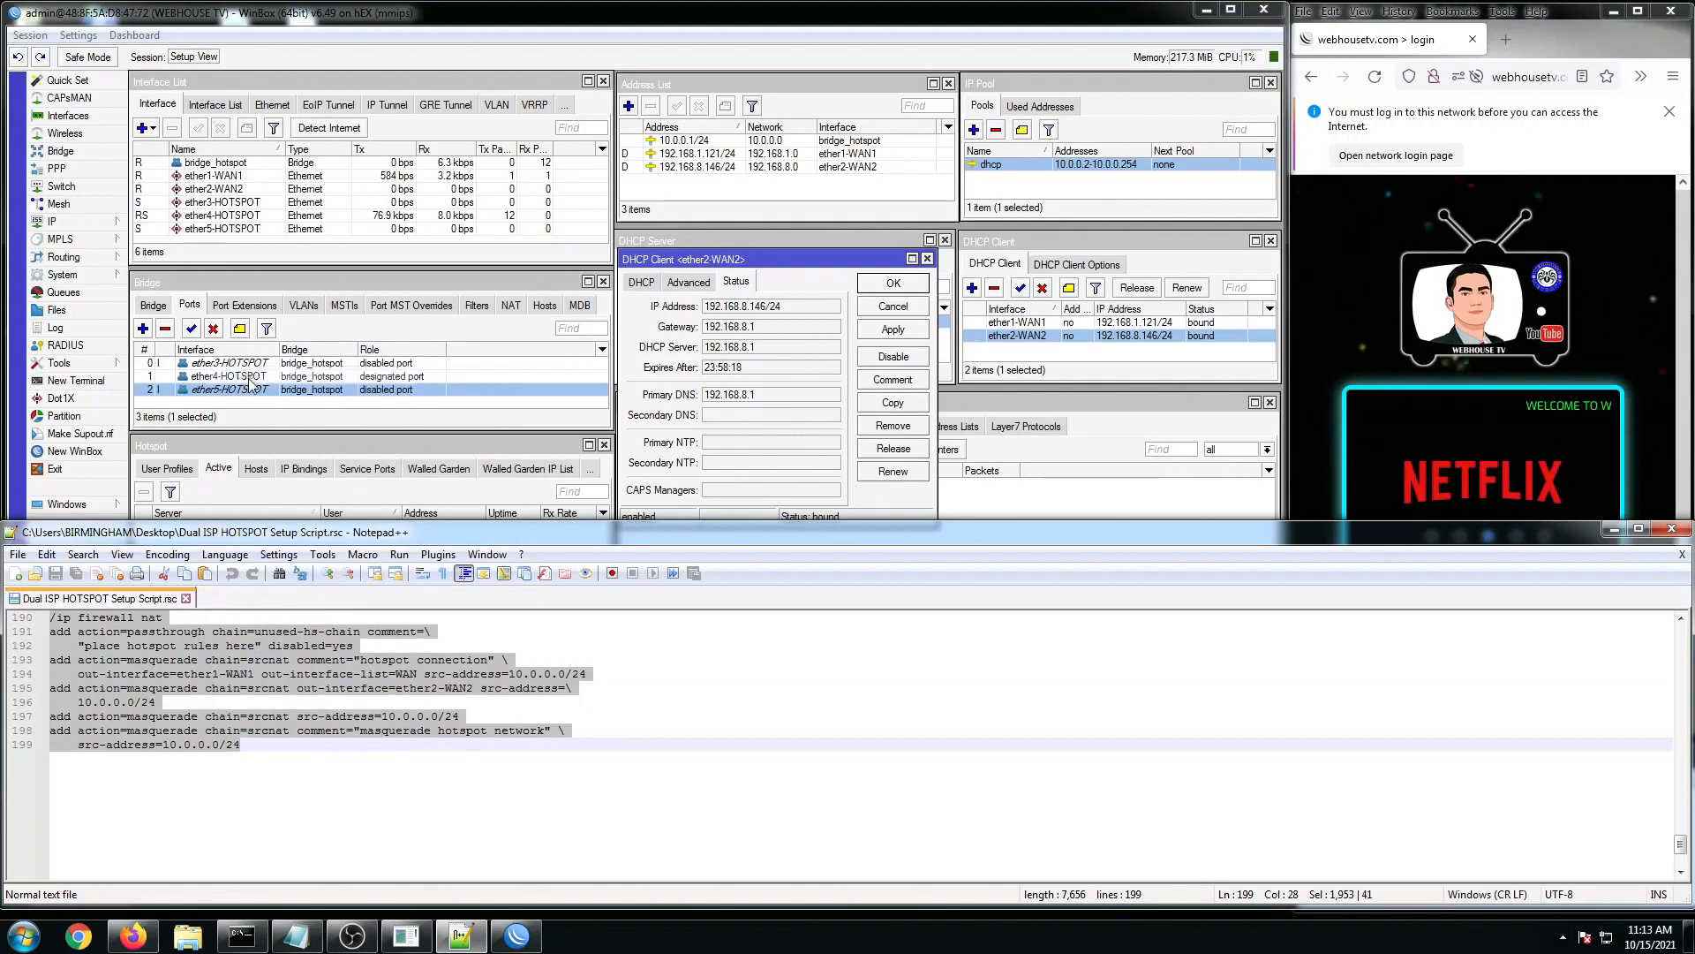
left_click(1615, 530)
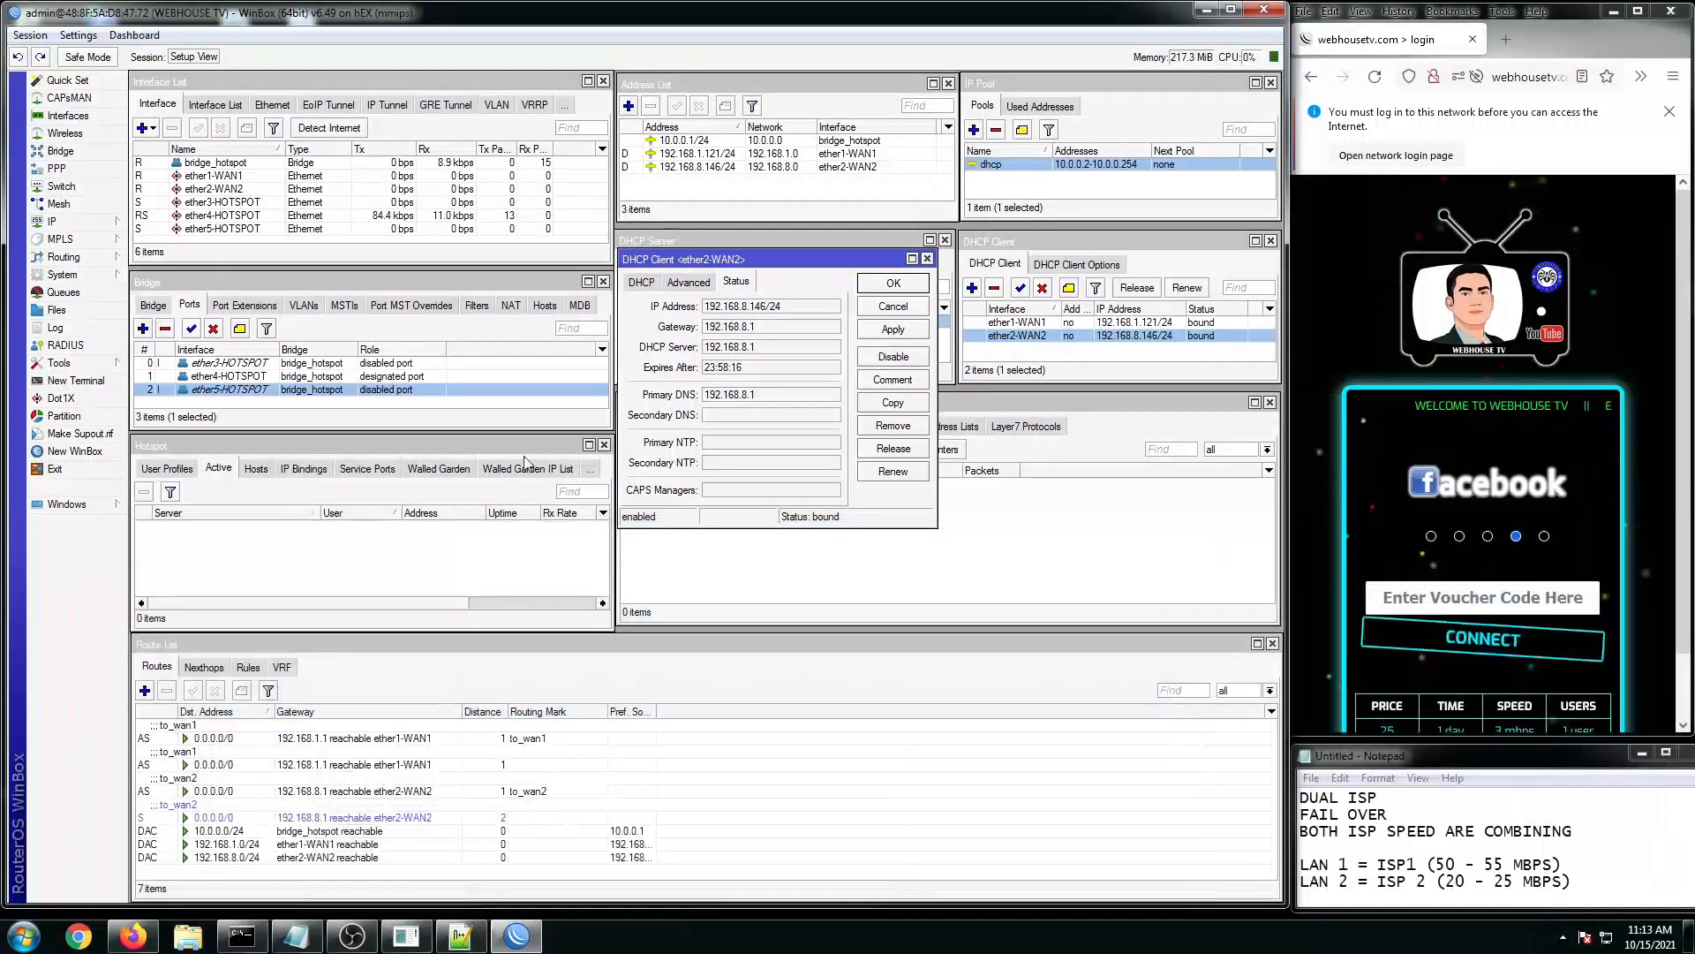
Step: Close the ether2-WAN2 client details and paste the commands into a new WinBox terminal
left_click(928, 258)
left_click(78, 380)
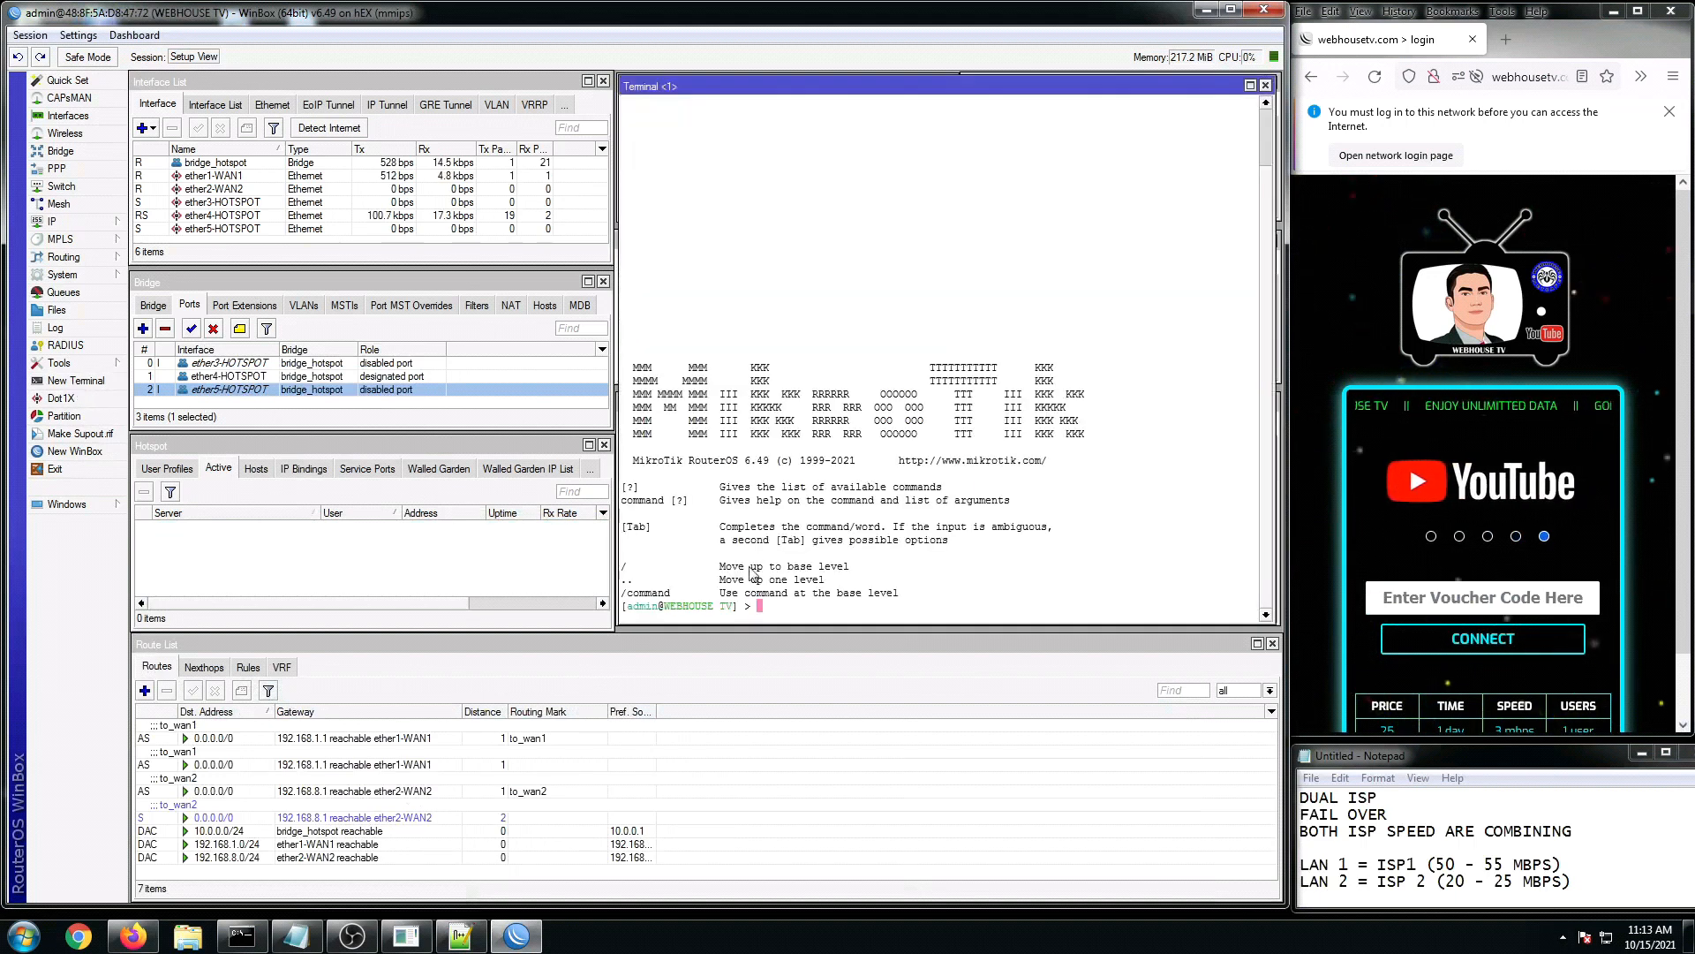
right_click(797, 609)
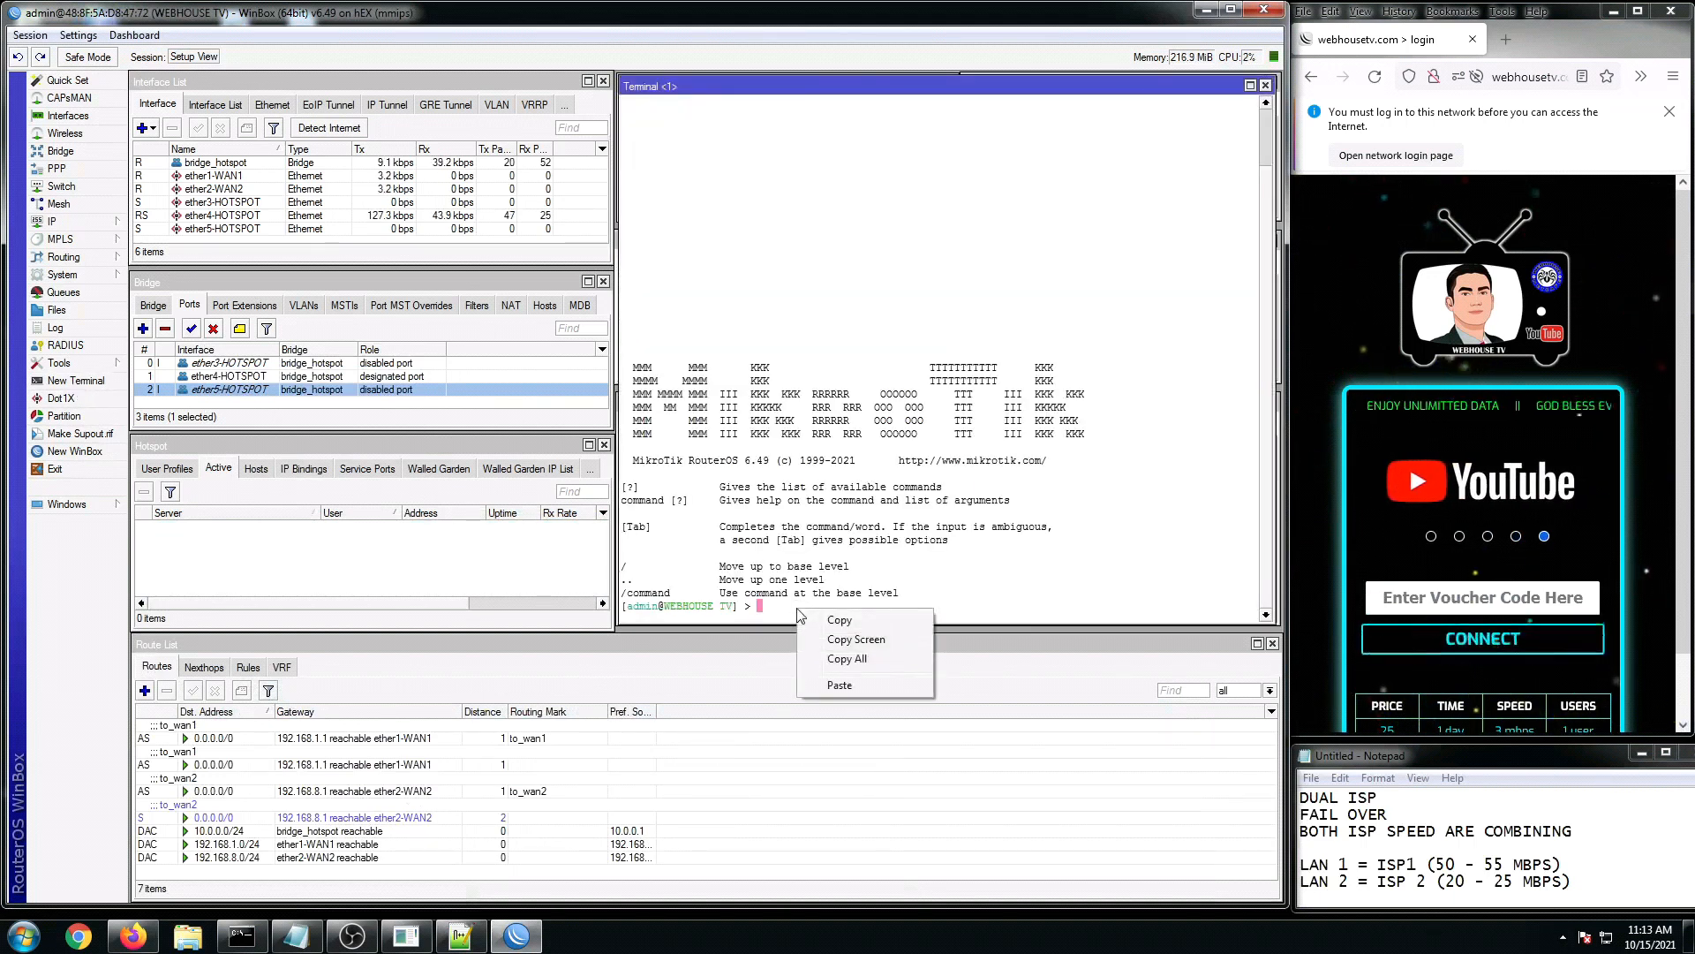
left_click(844, 686)
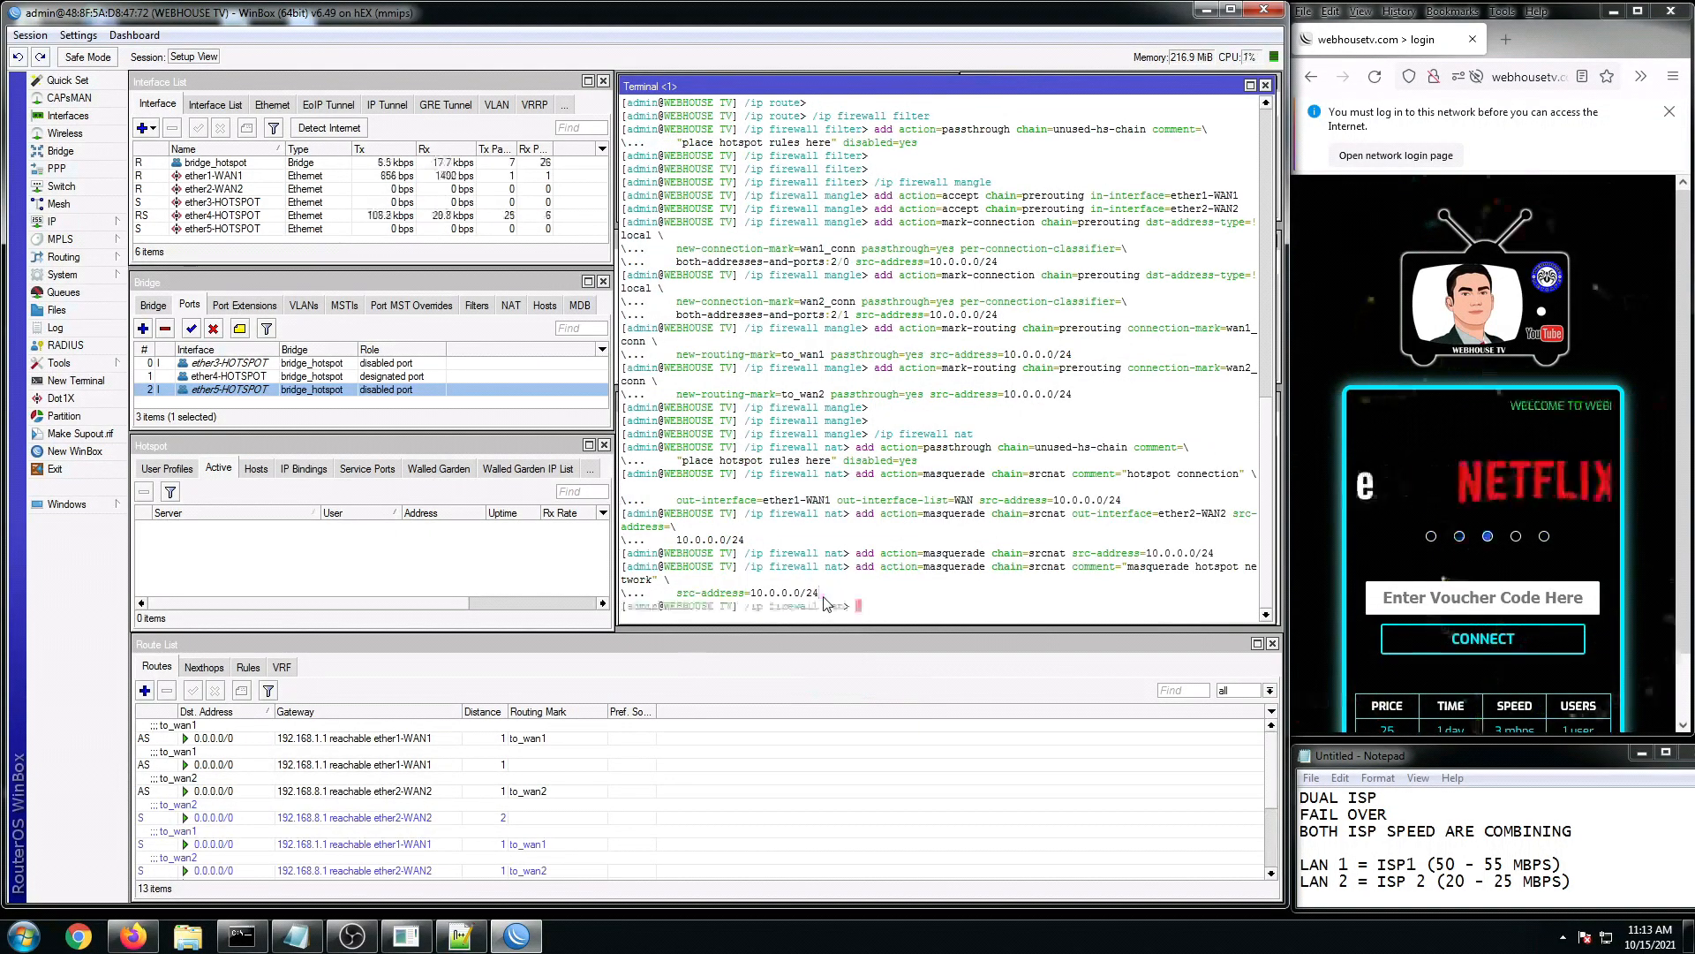
Step: Close the terminal and review the new firewall filter and NAT rules, including hotspot masquerade rule 17
left_click(1266, 85)
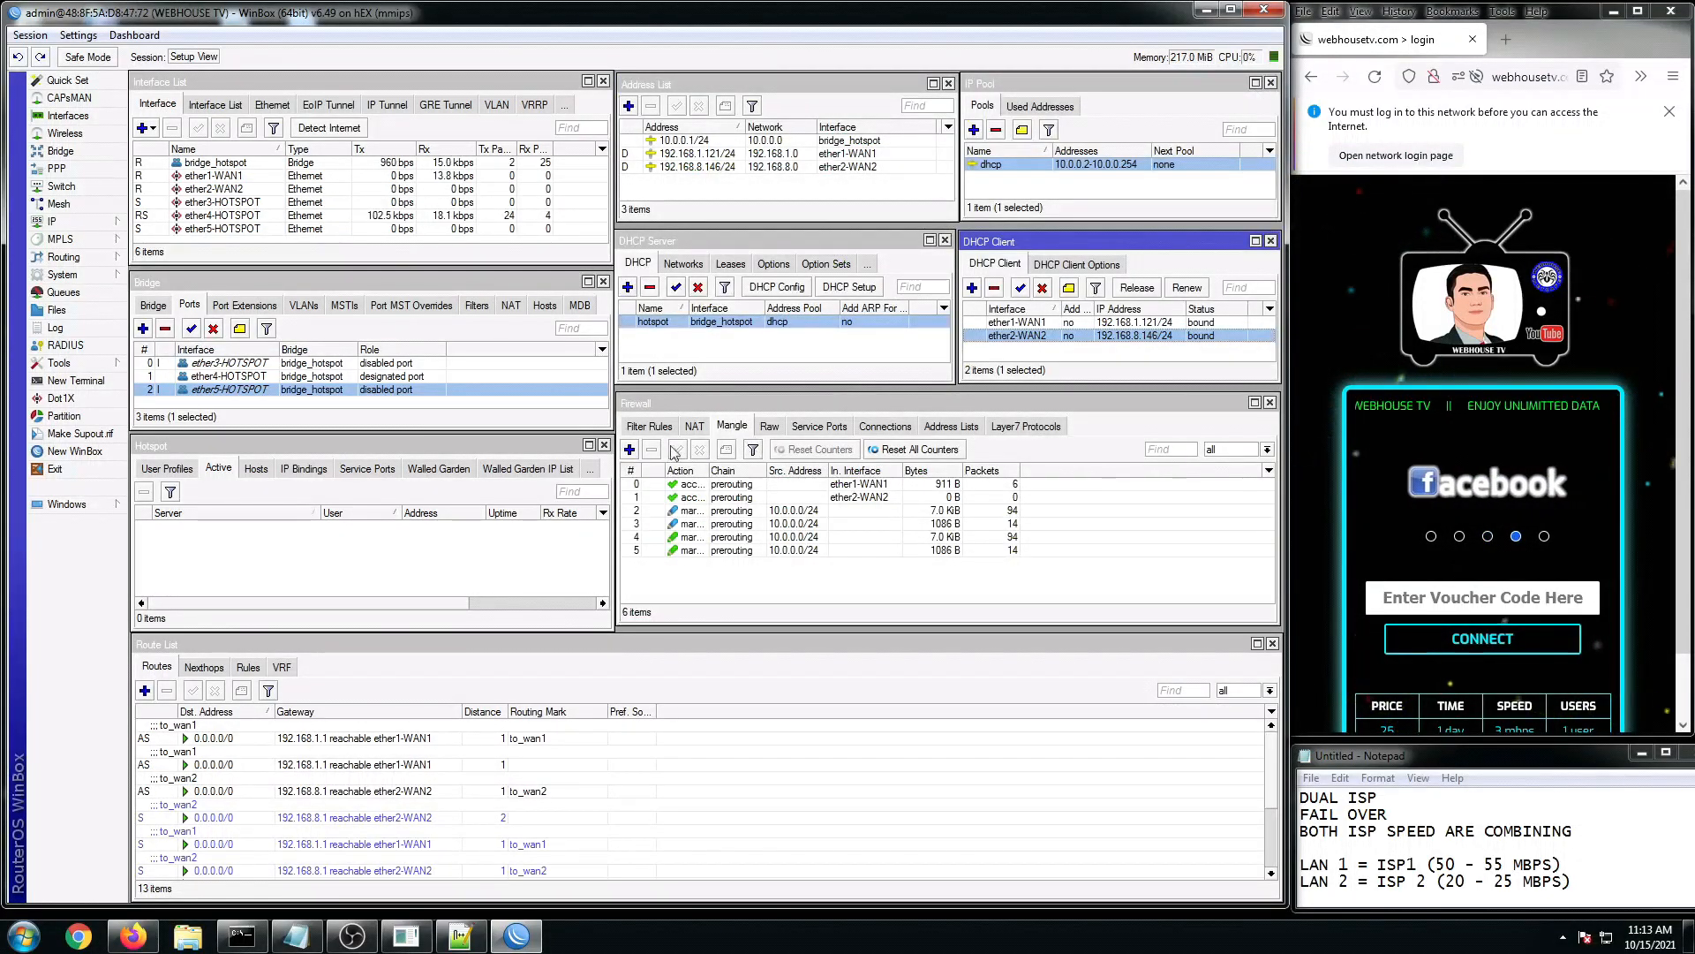
left_click(648, 425)
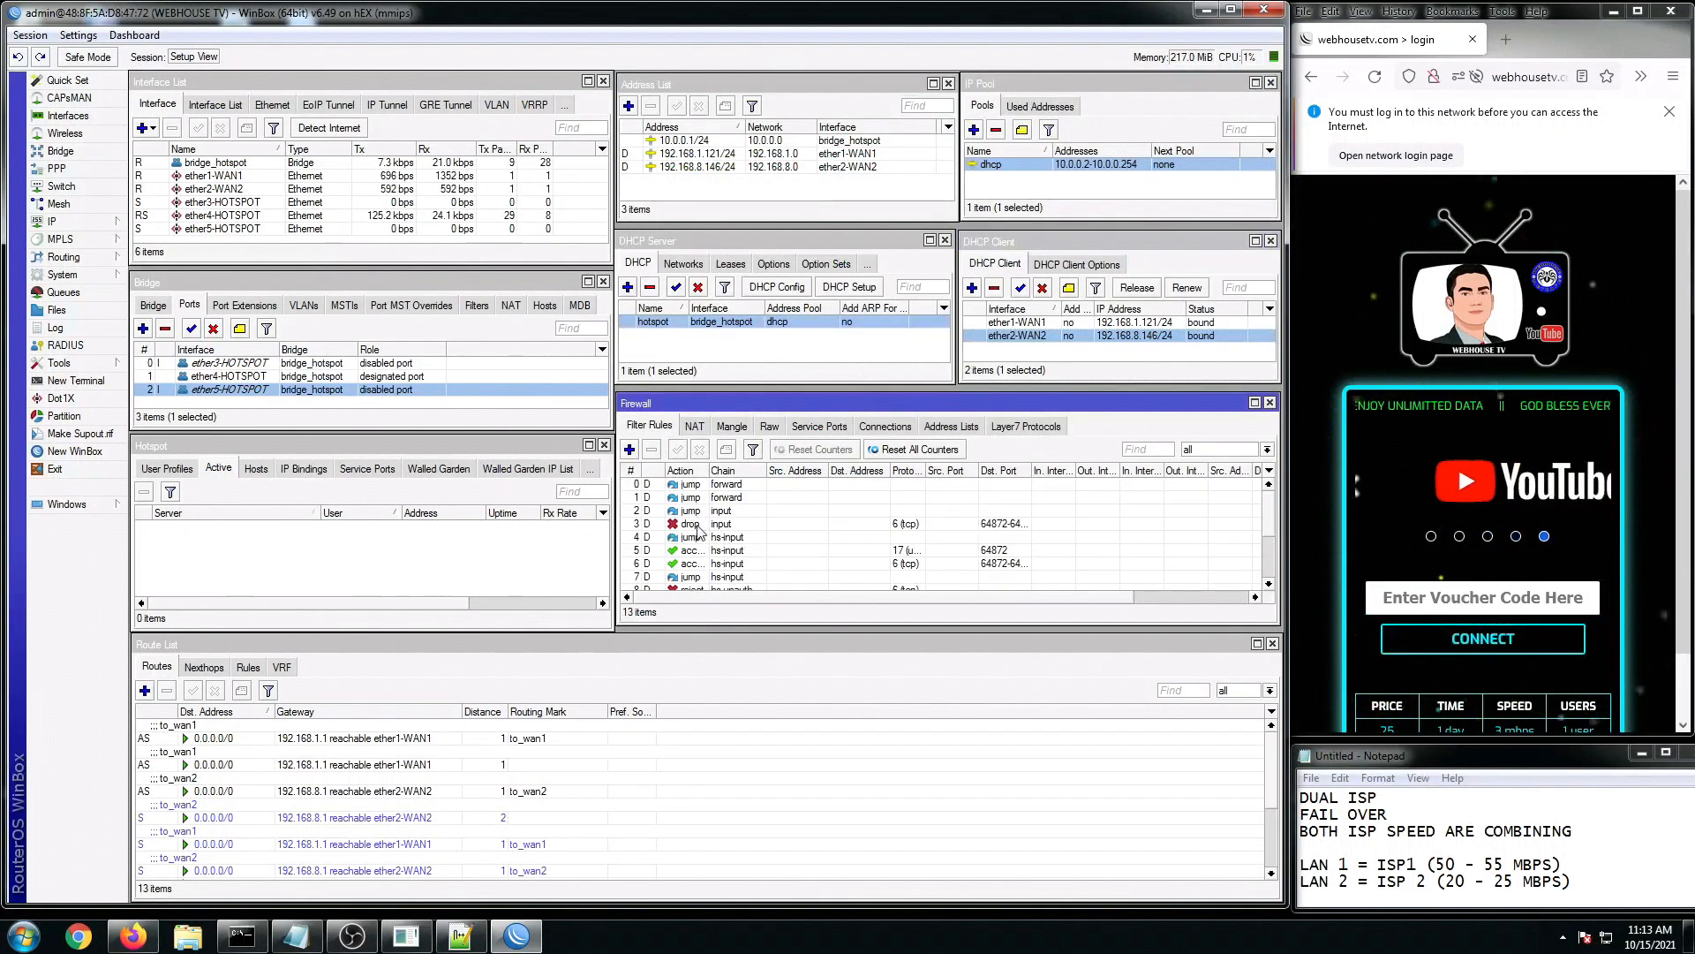
left_click(694, 425)
scroll(795, 569, "down", 4)
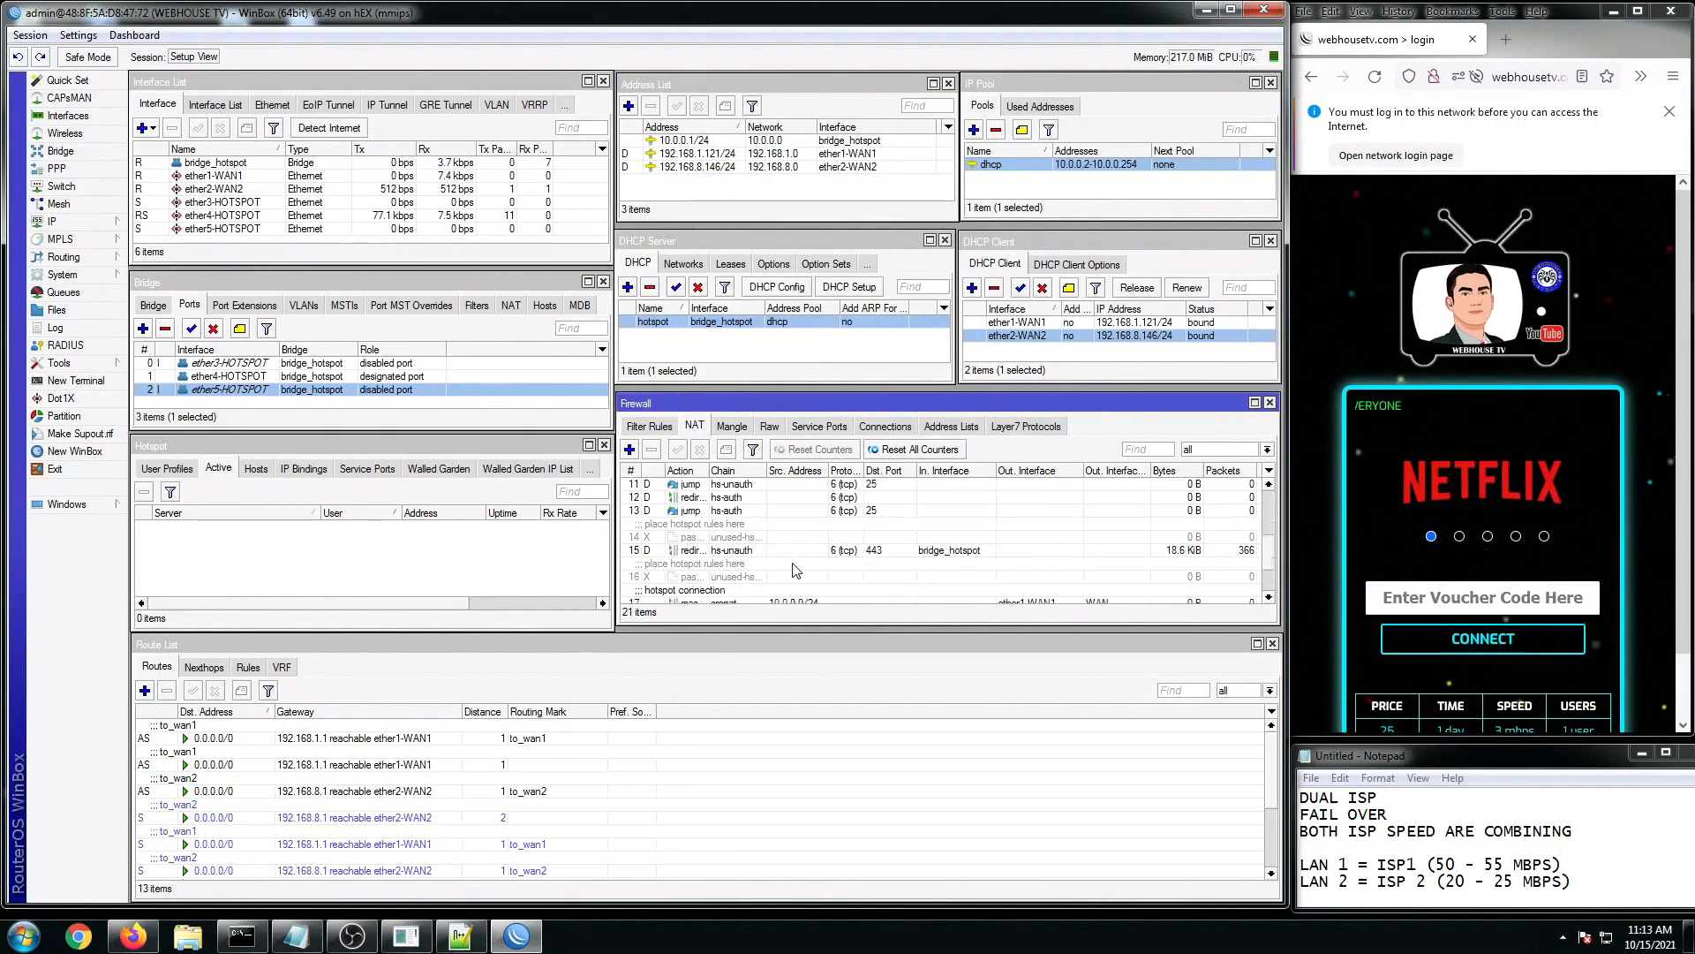
scroll(794, 570, "down", 2)
left_click(891, 537)
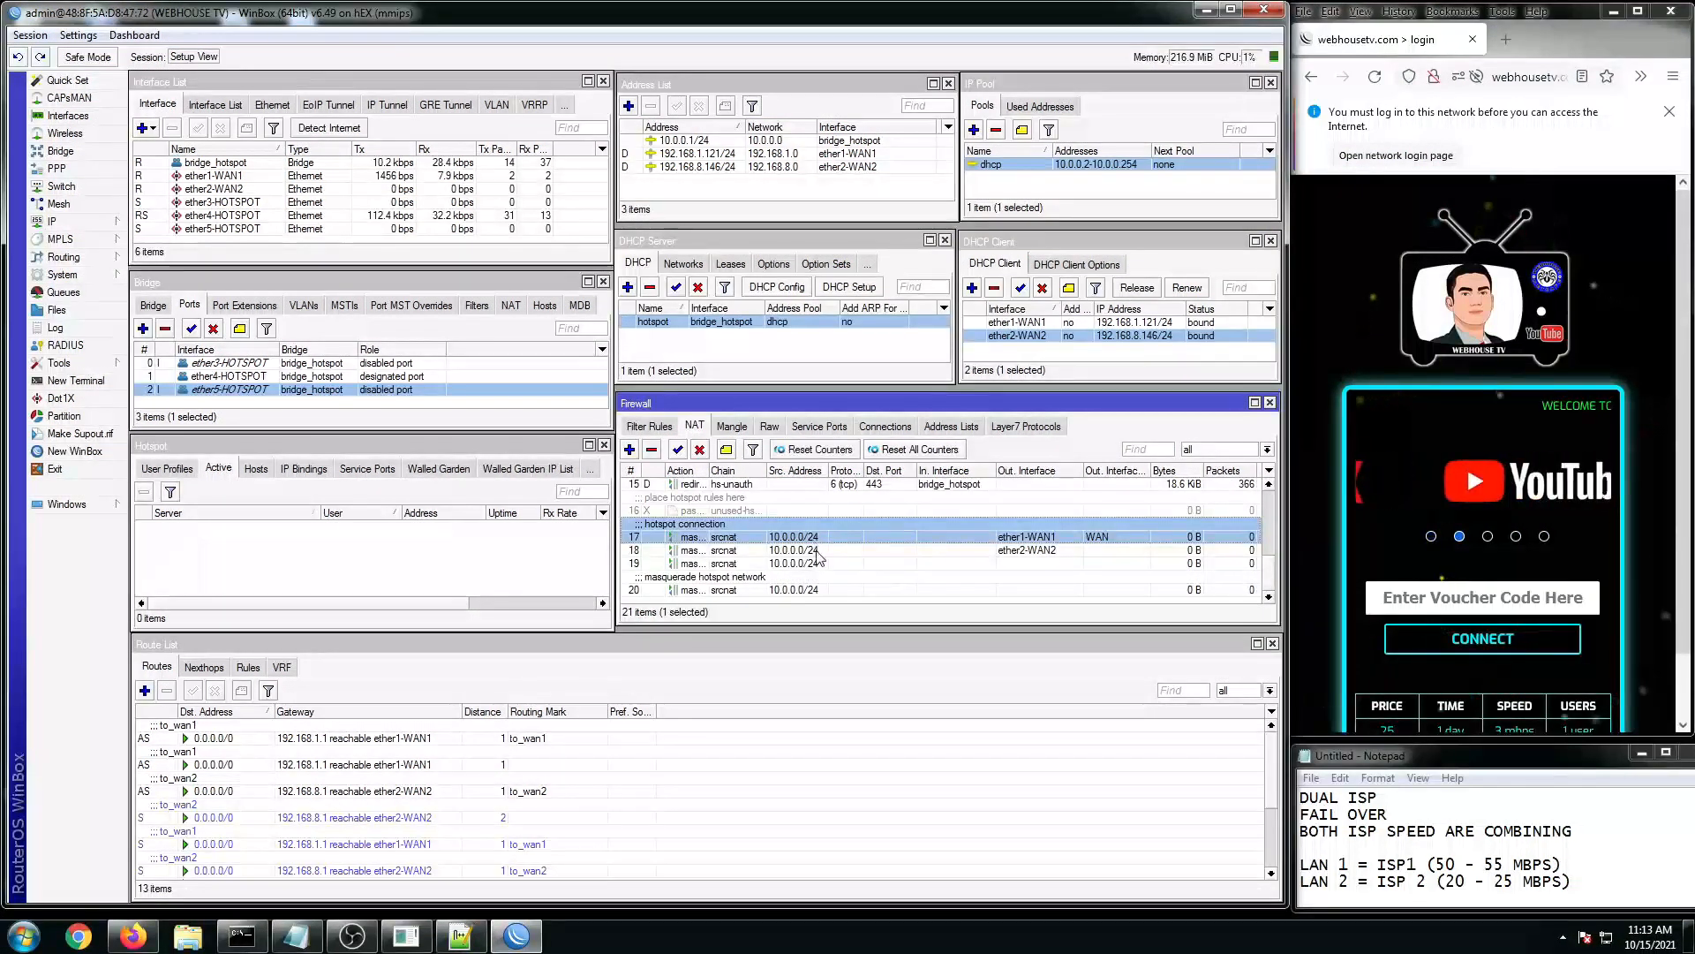
Step: Inspect mangle rule 4, then close the Dual ISP HOTSPOT setup script editor
left_click(729, 427)
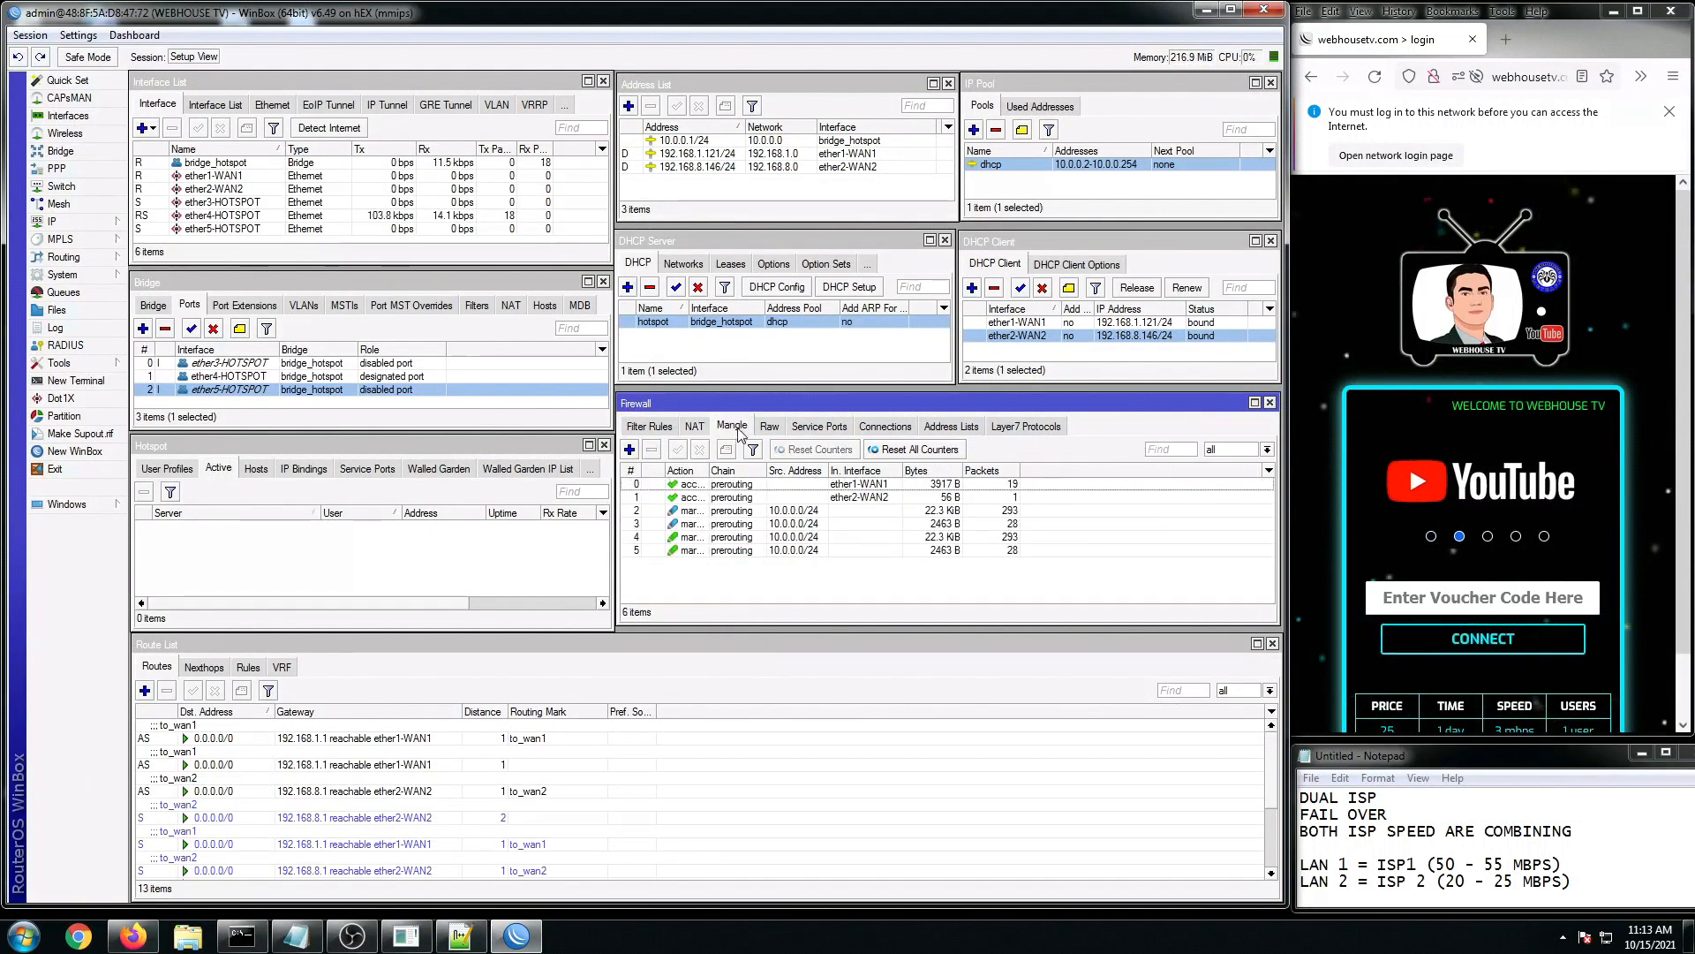
left_click(773, 537)
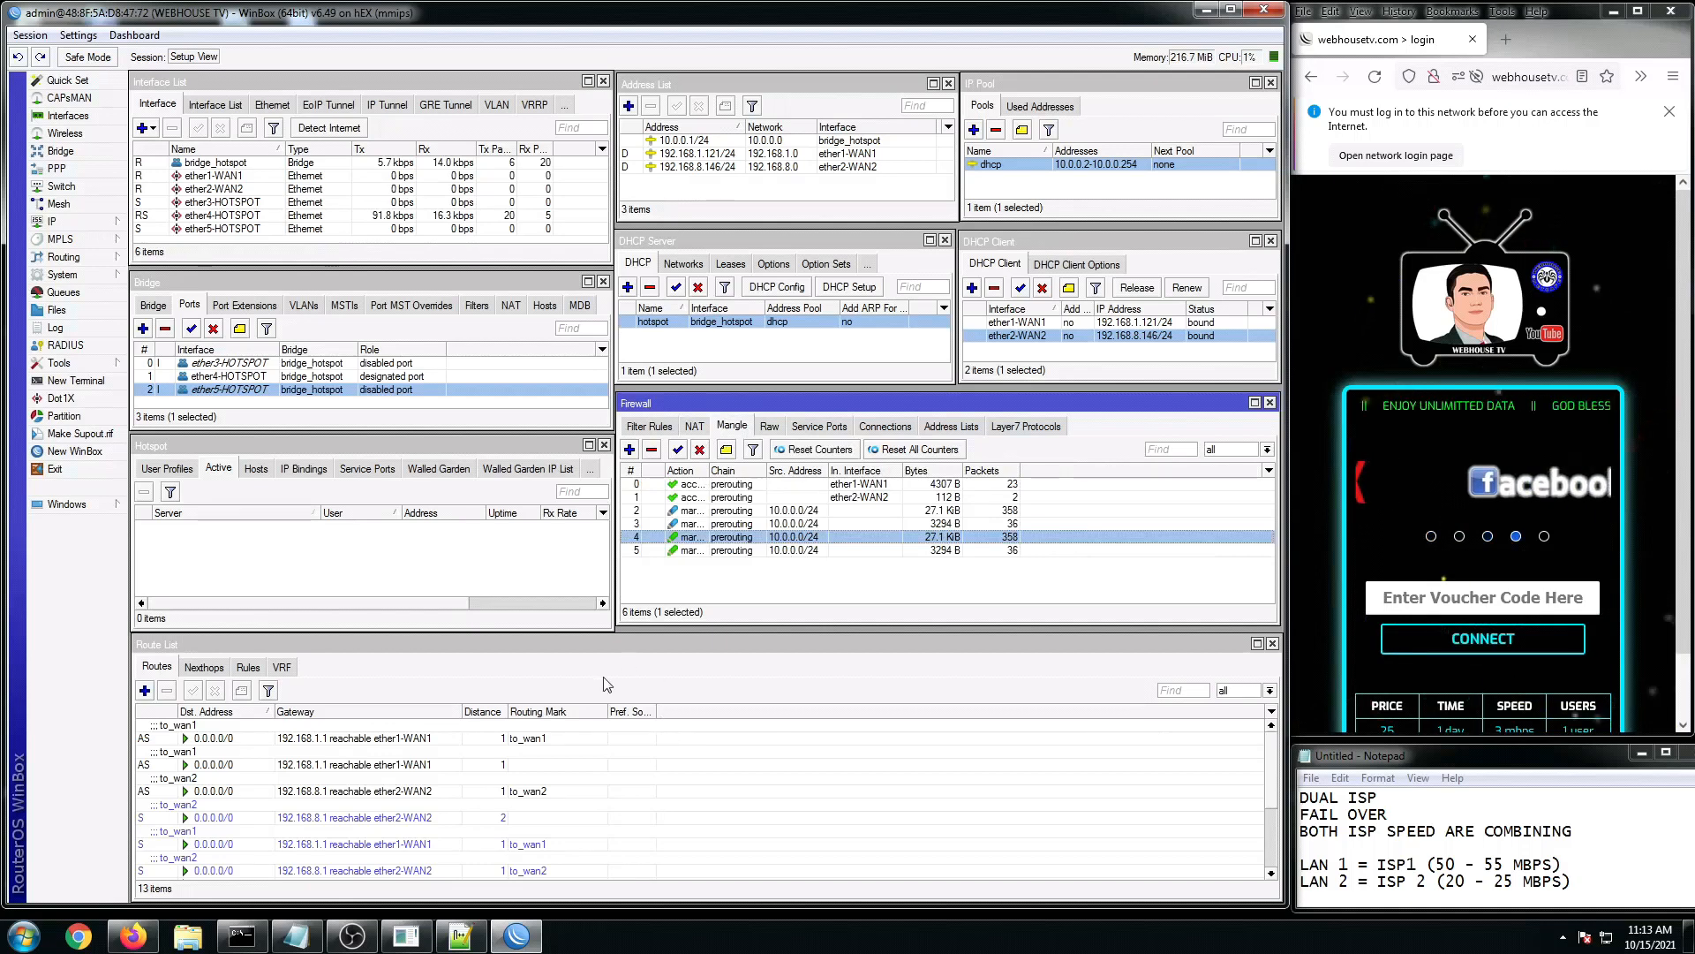
left_click(462, 938)
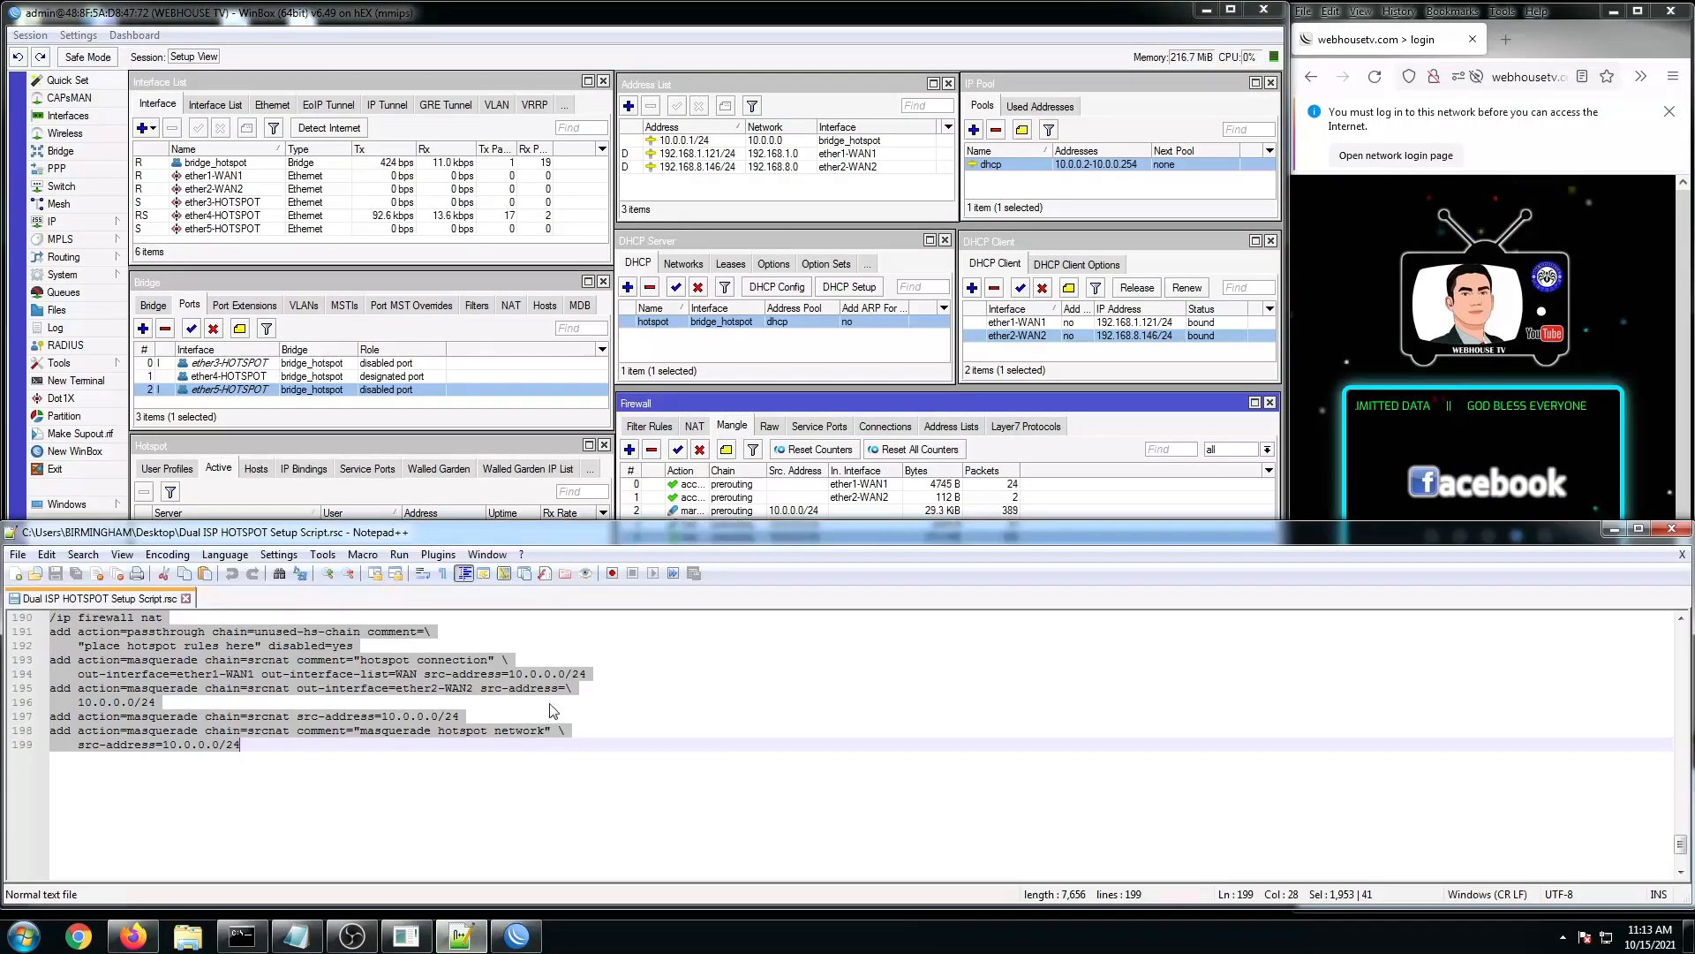
left_click(1673, 531)
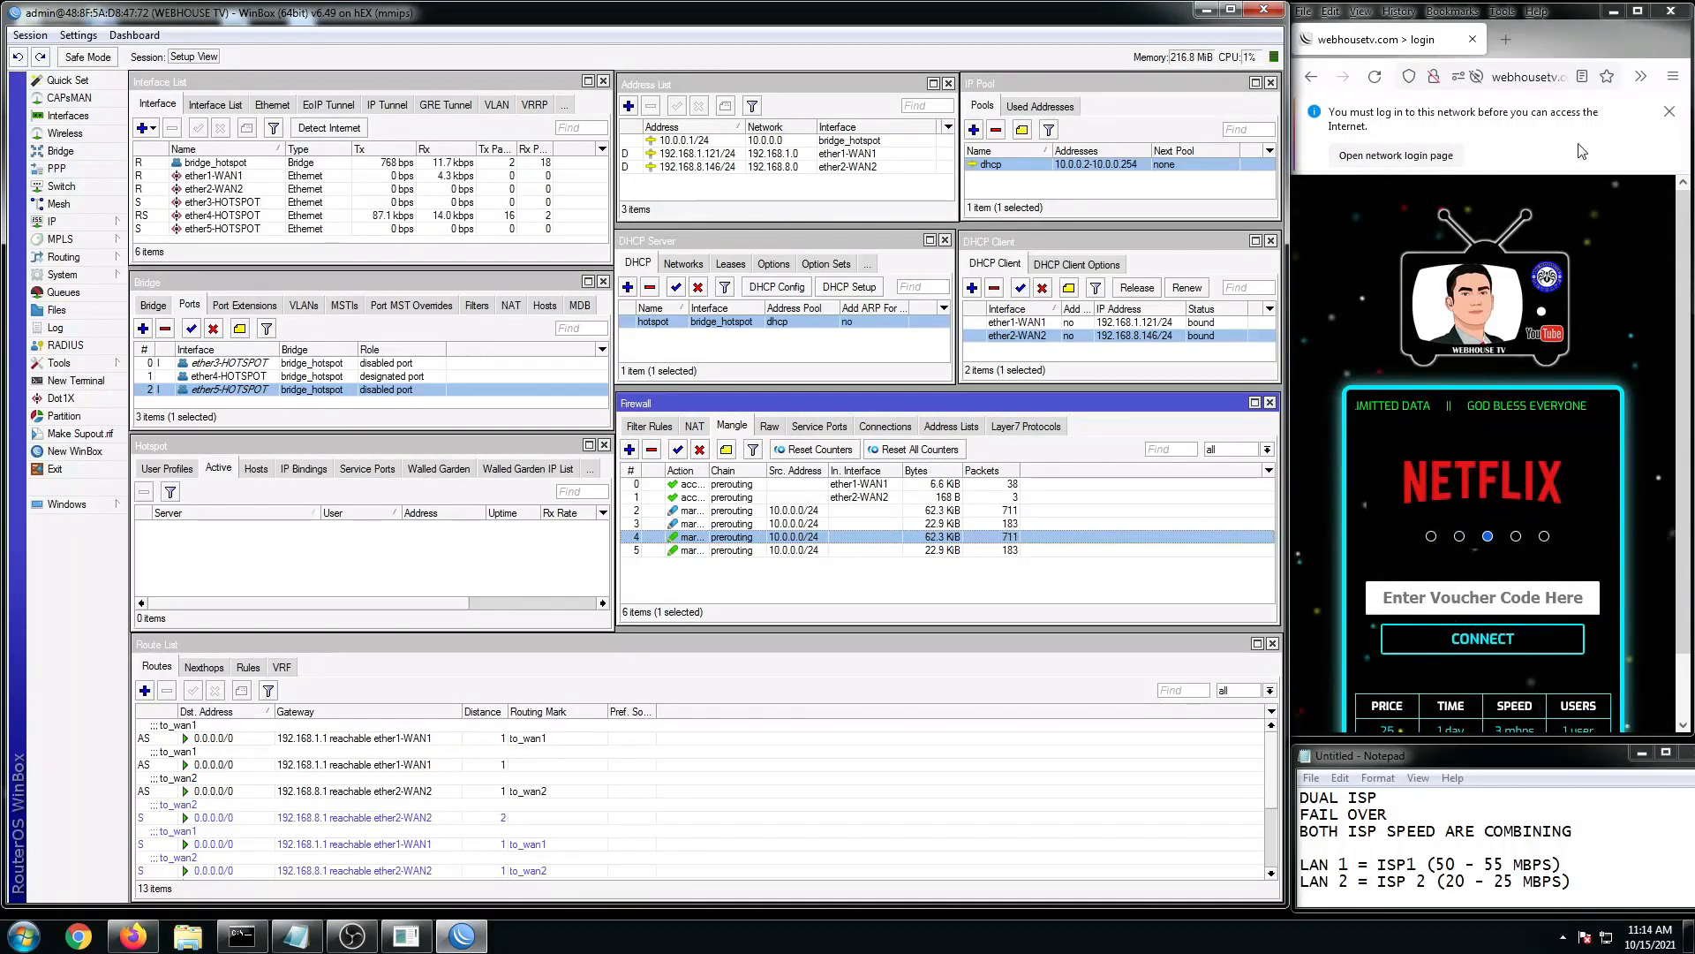
Step: Browse Hotspot User Profiles, Server Profiles and Servers, then select the 100MBPS voucher user in Users
left_click(1669, 111)
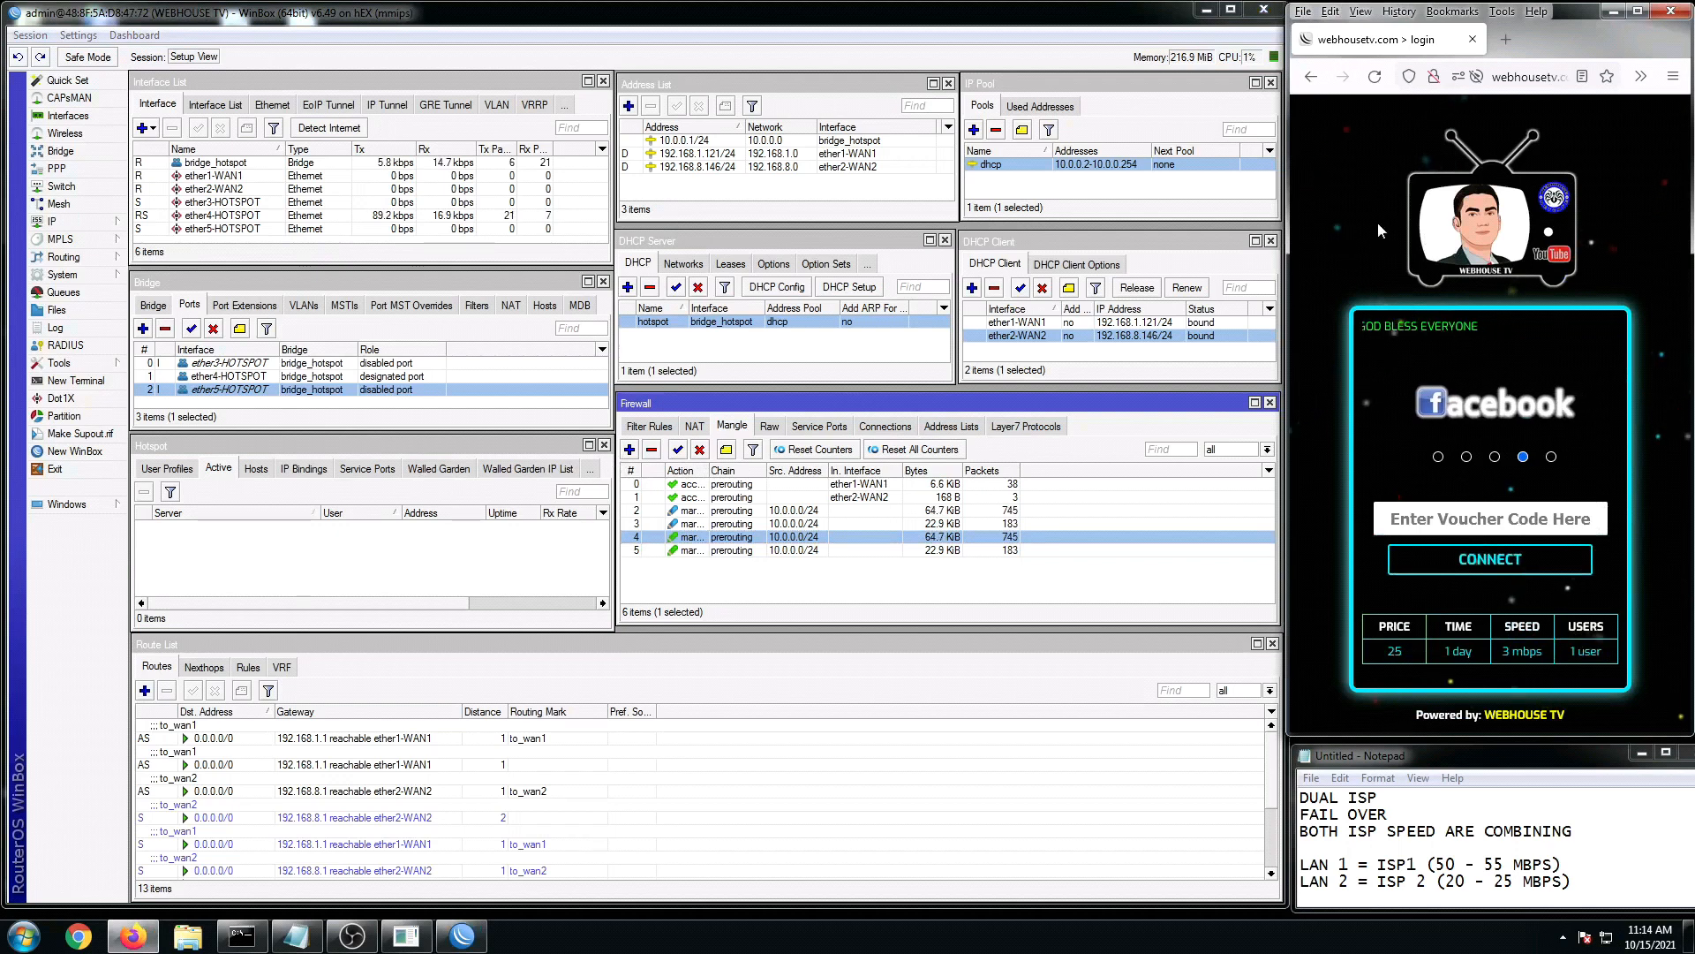
left_click(165, 469)
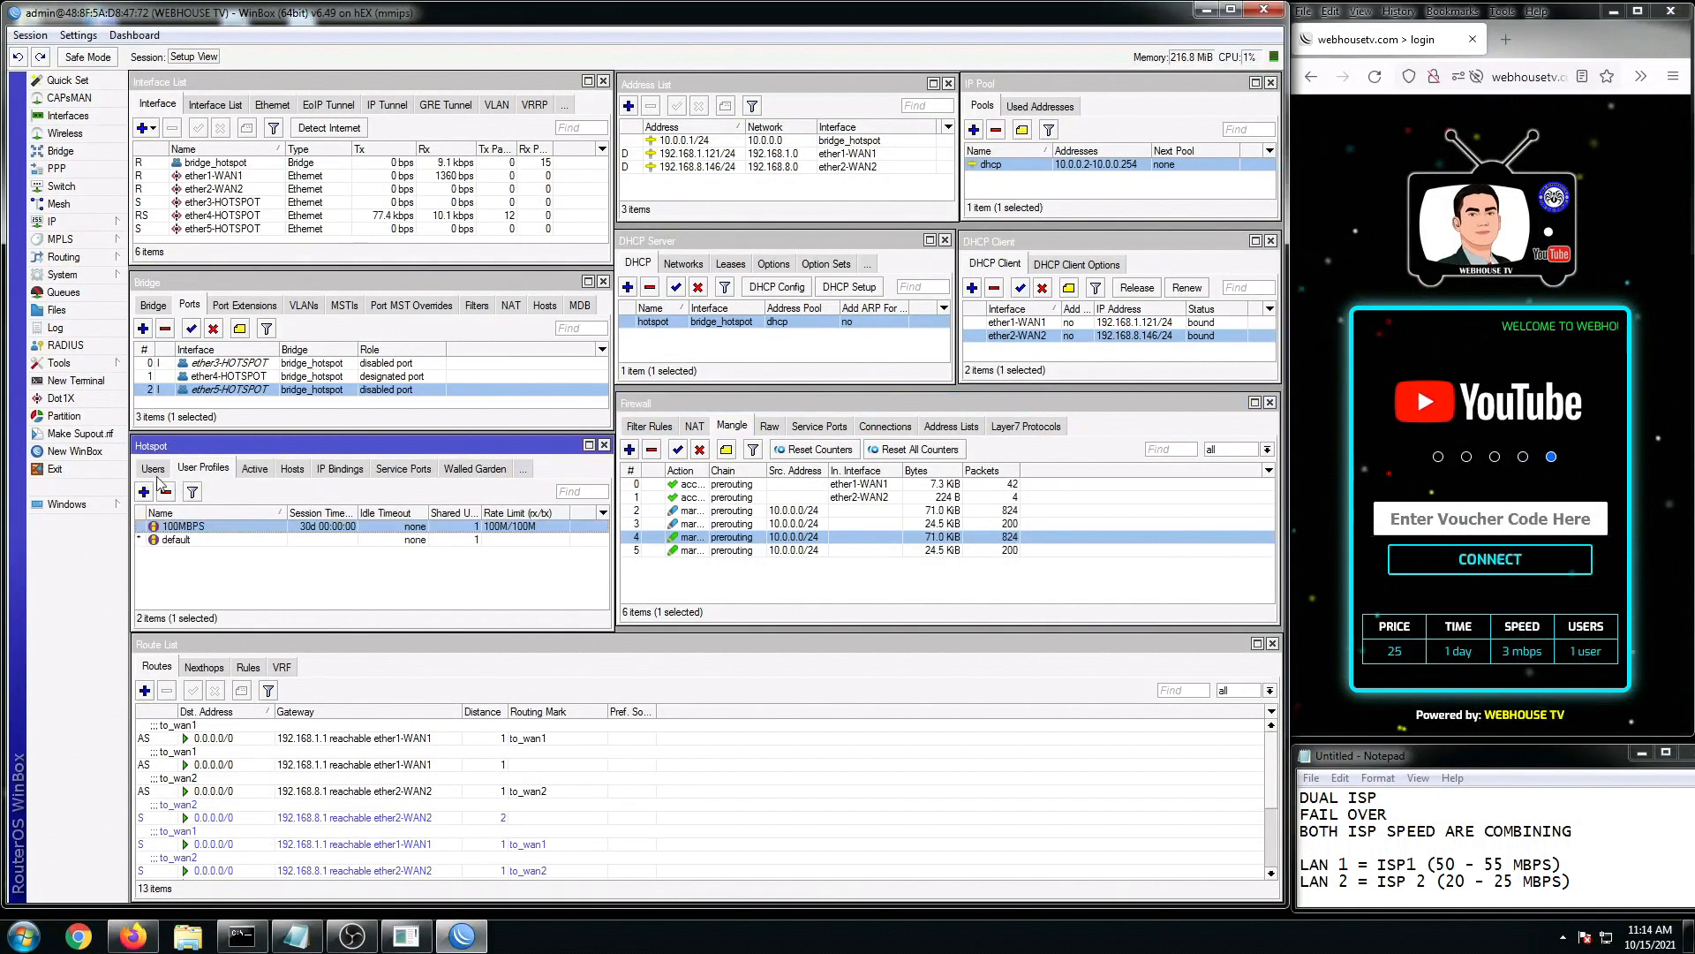
left_click(159, 469)
left_click(160, 471)
left_click(159, 473)
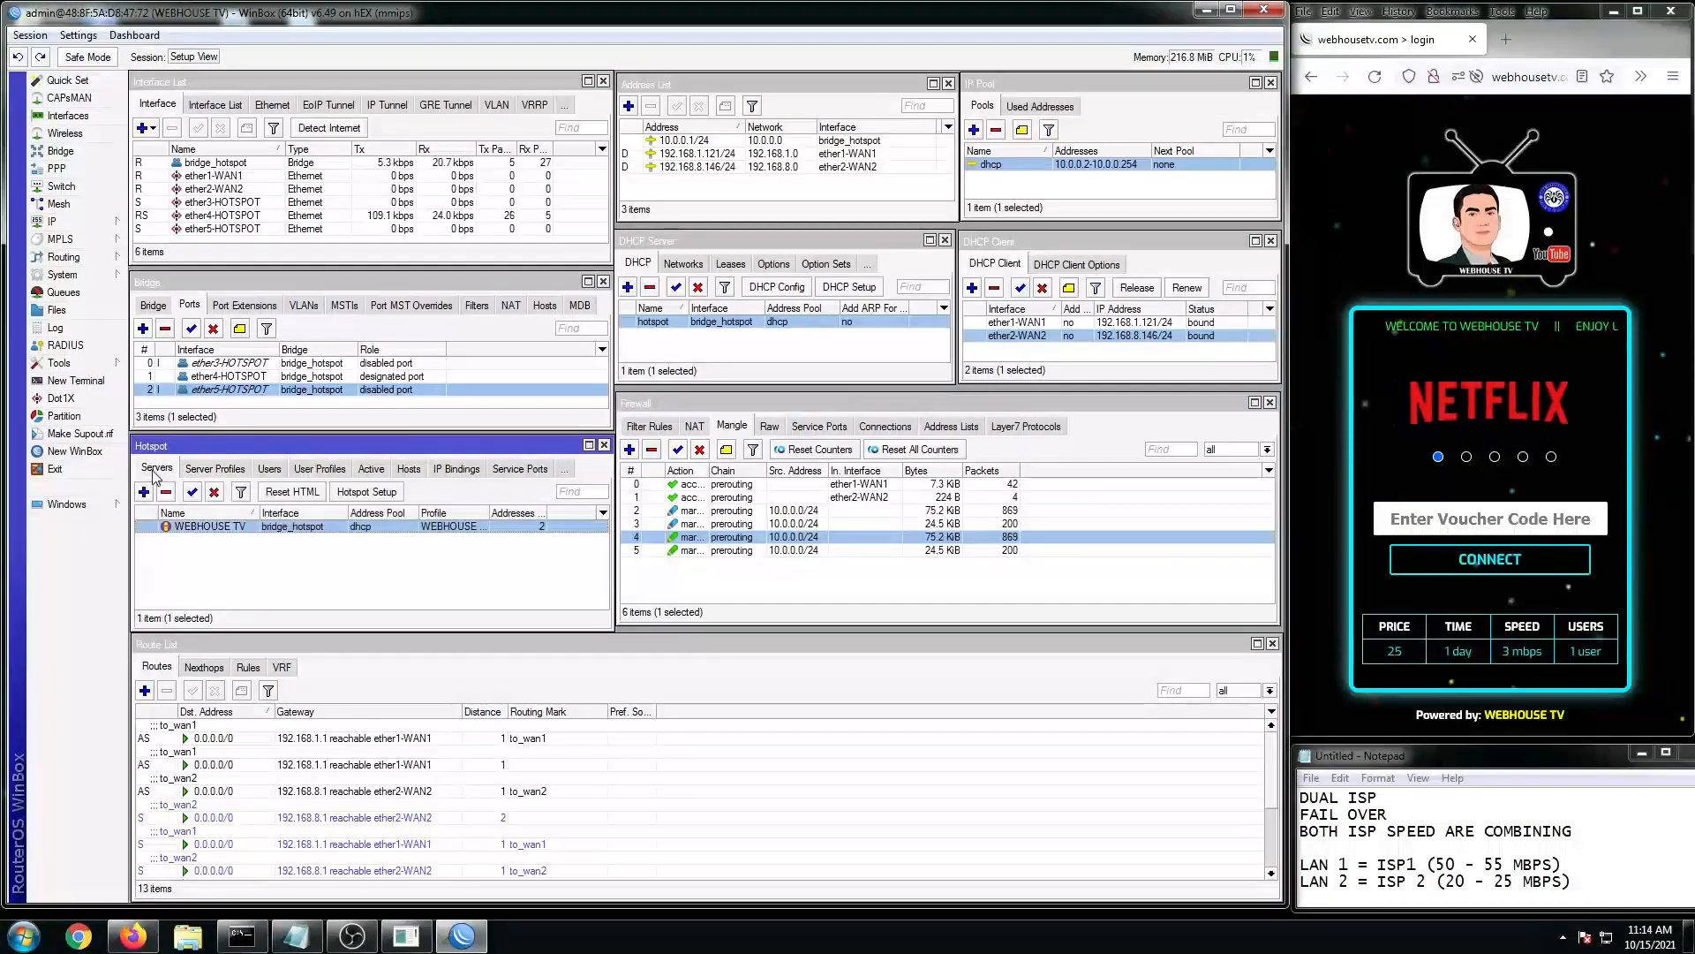
left_click(272, 470)
left_click(358, 568)
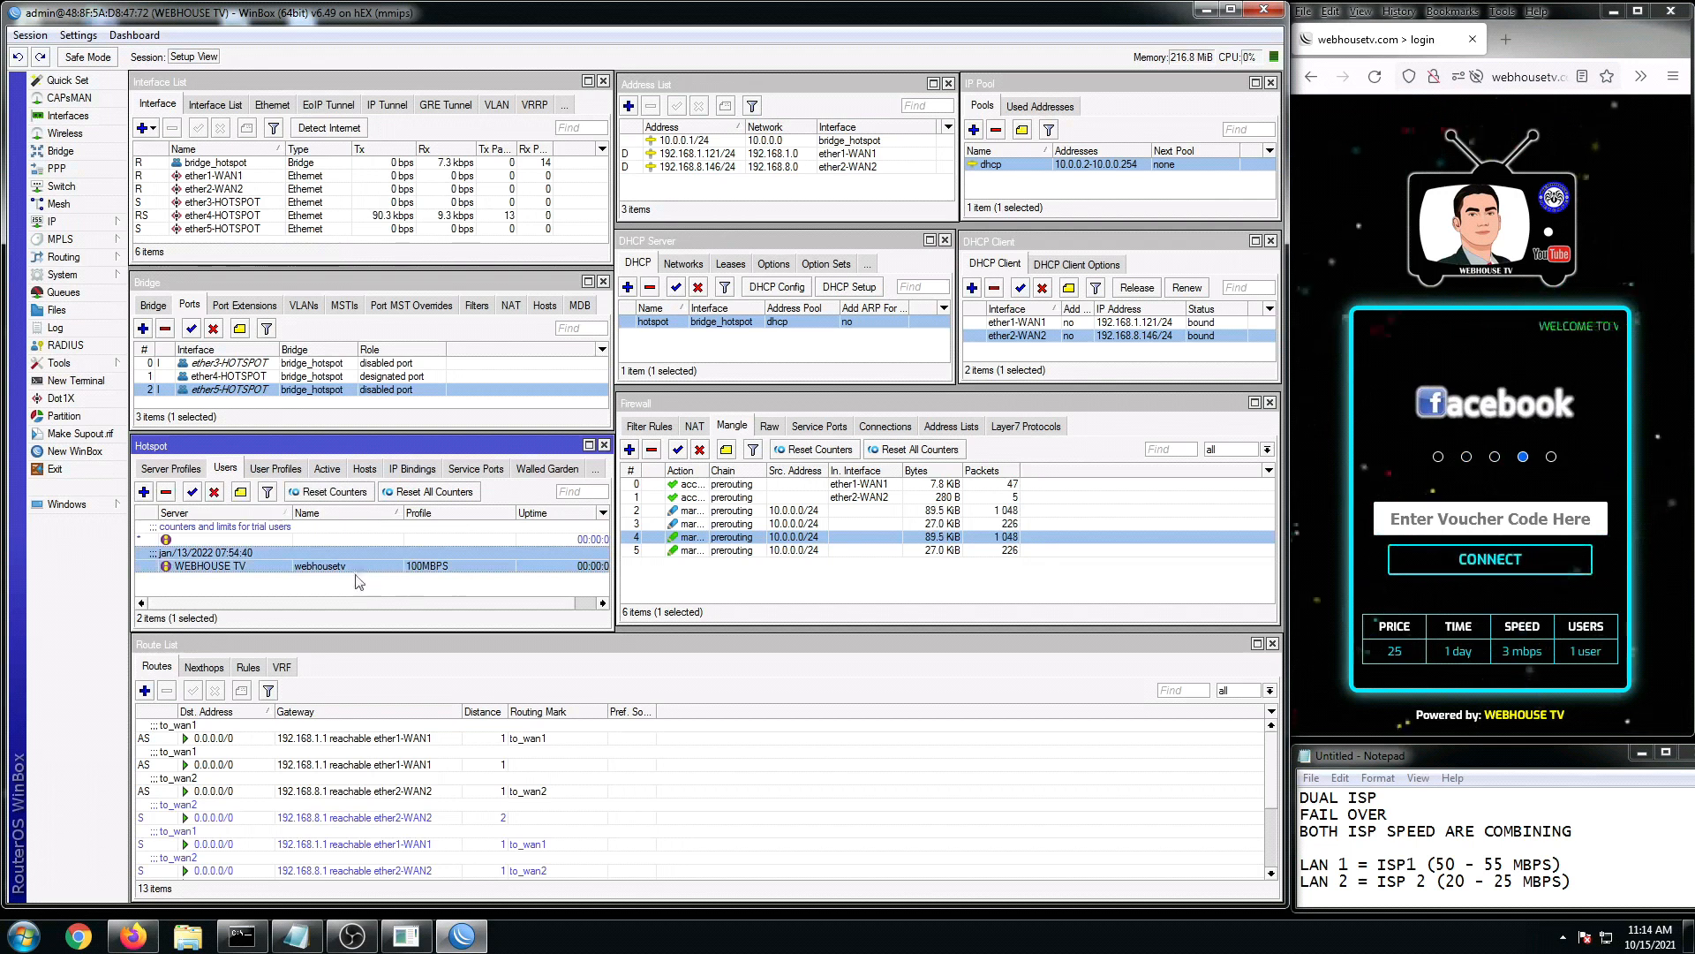
Step: Submit the voucher code on the hotspot login page, then check WinBox's active sessions and user profiles
left_click(1462, 519)
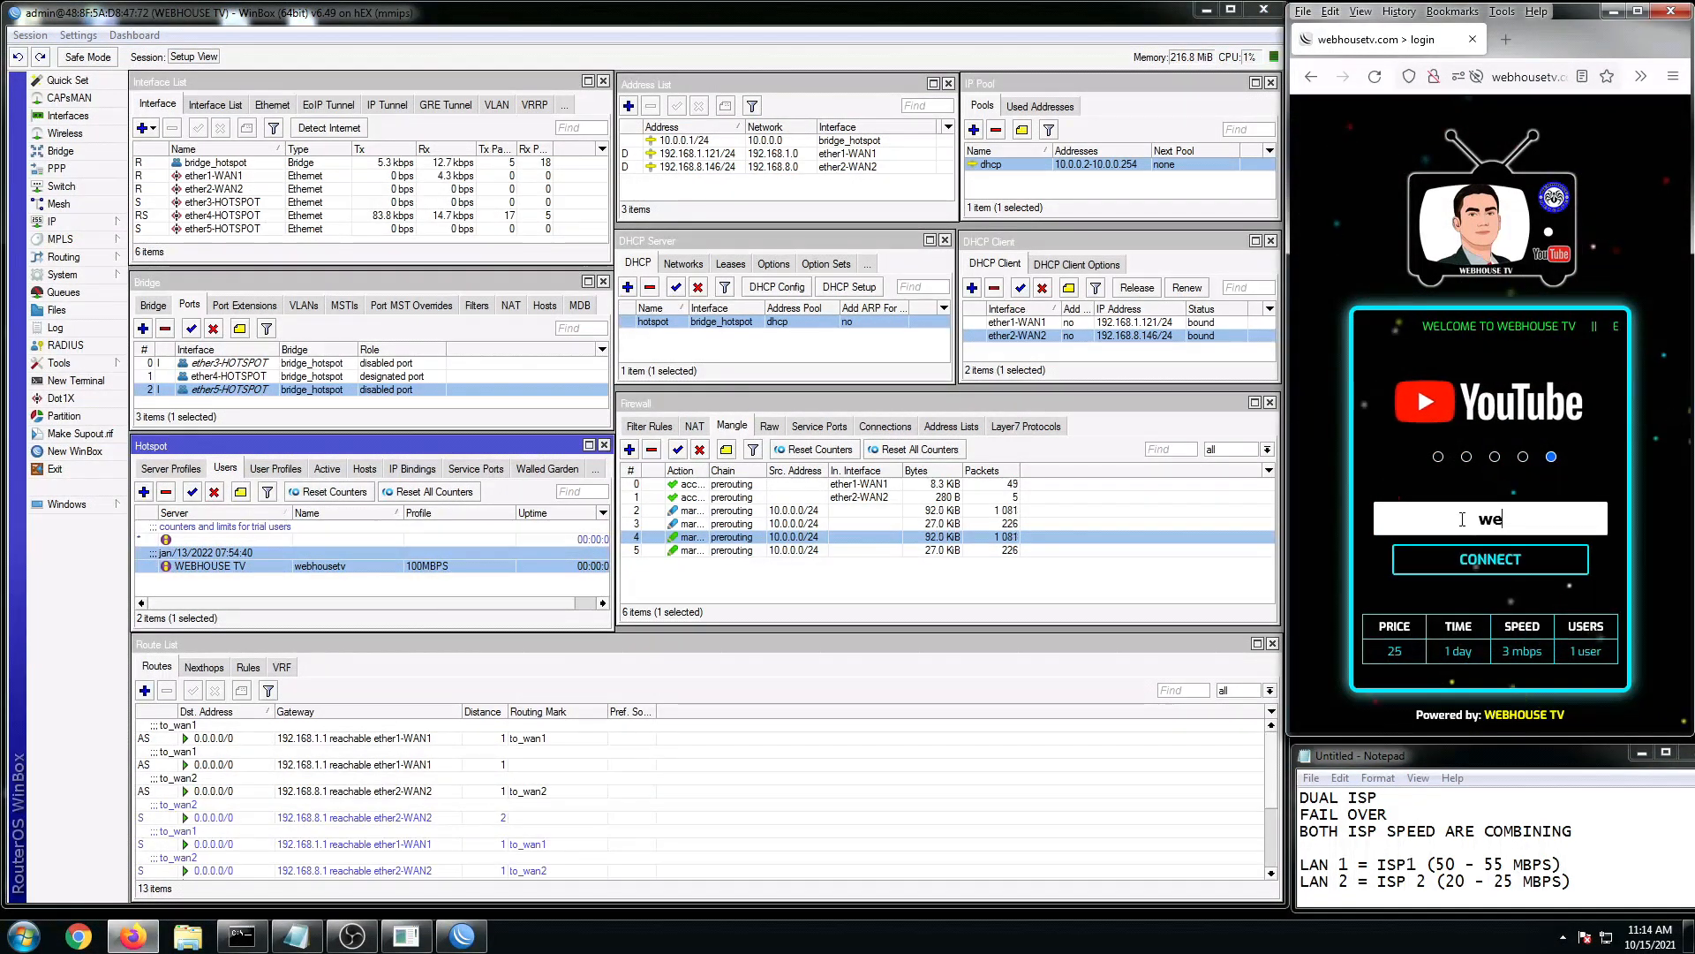
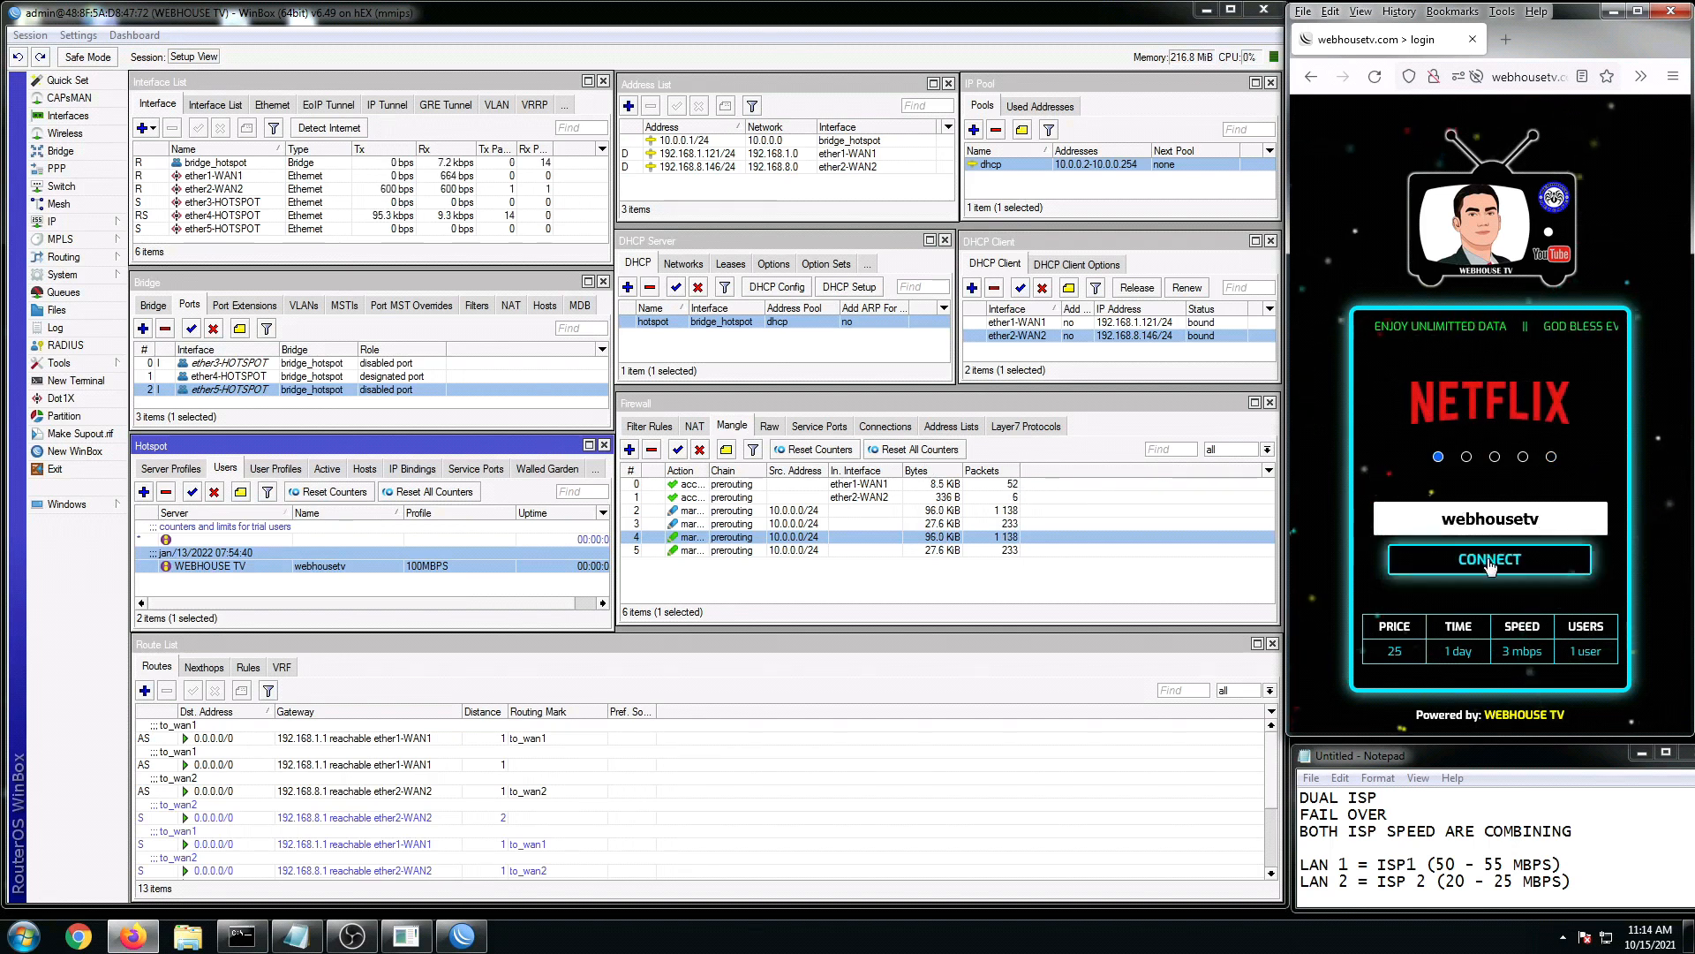
left_click(1490, 561)
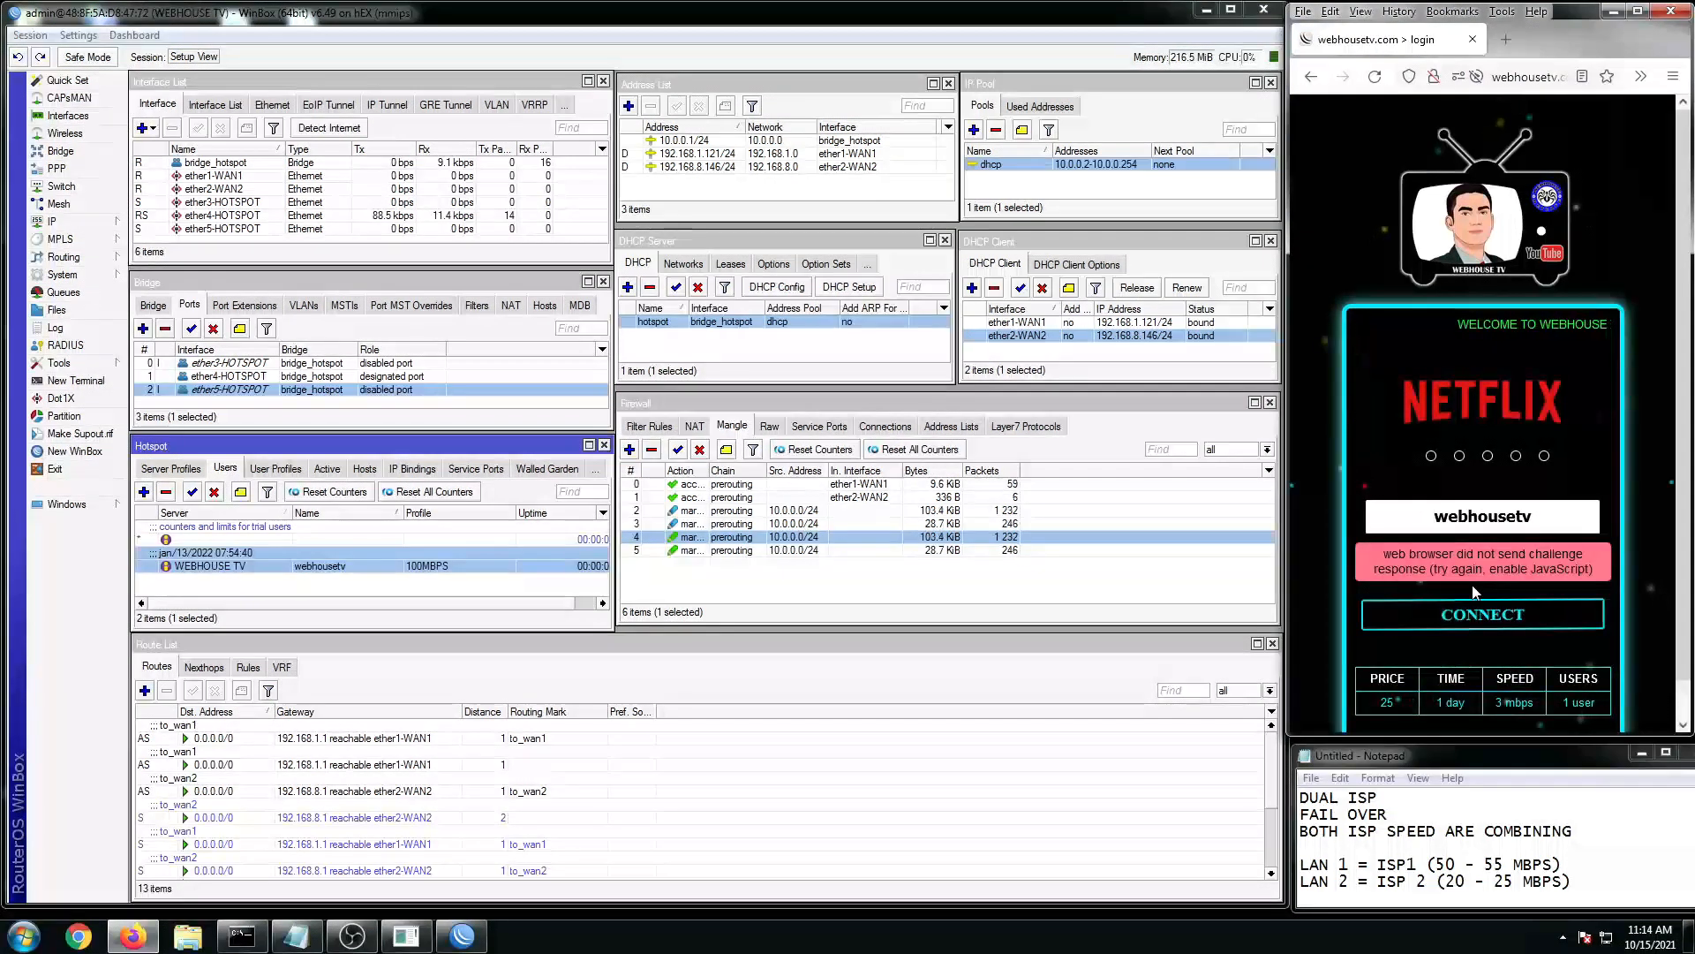
left_click(328, 471)
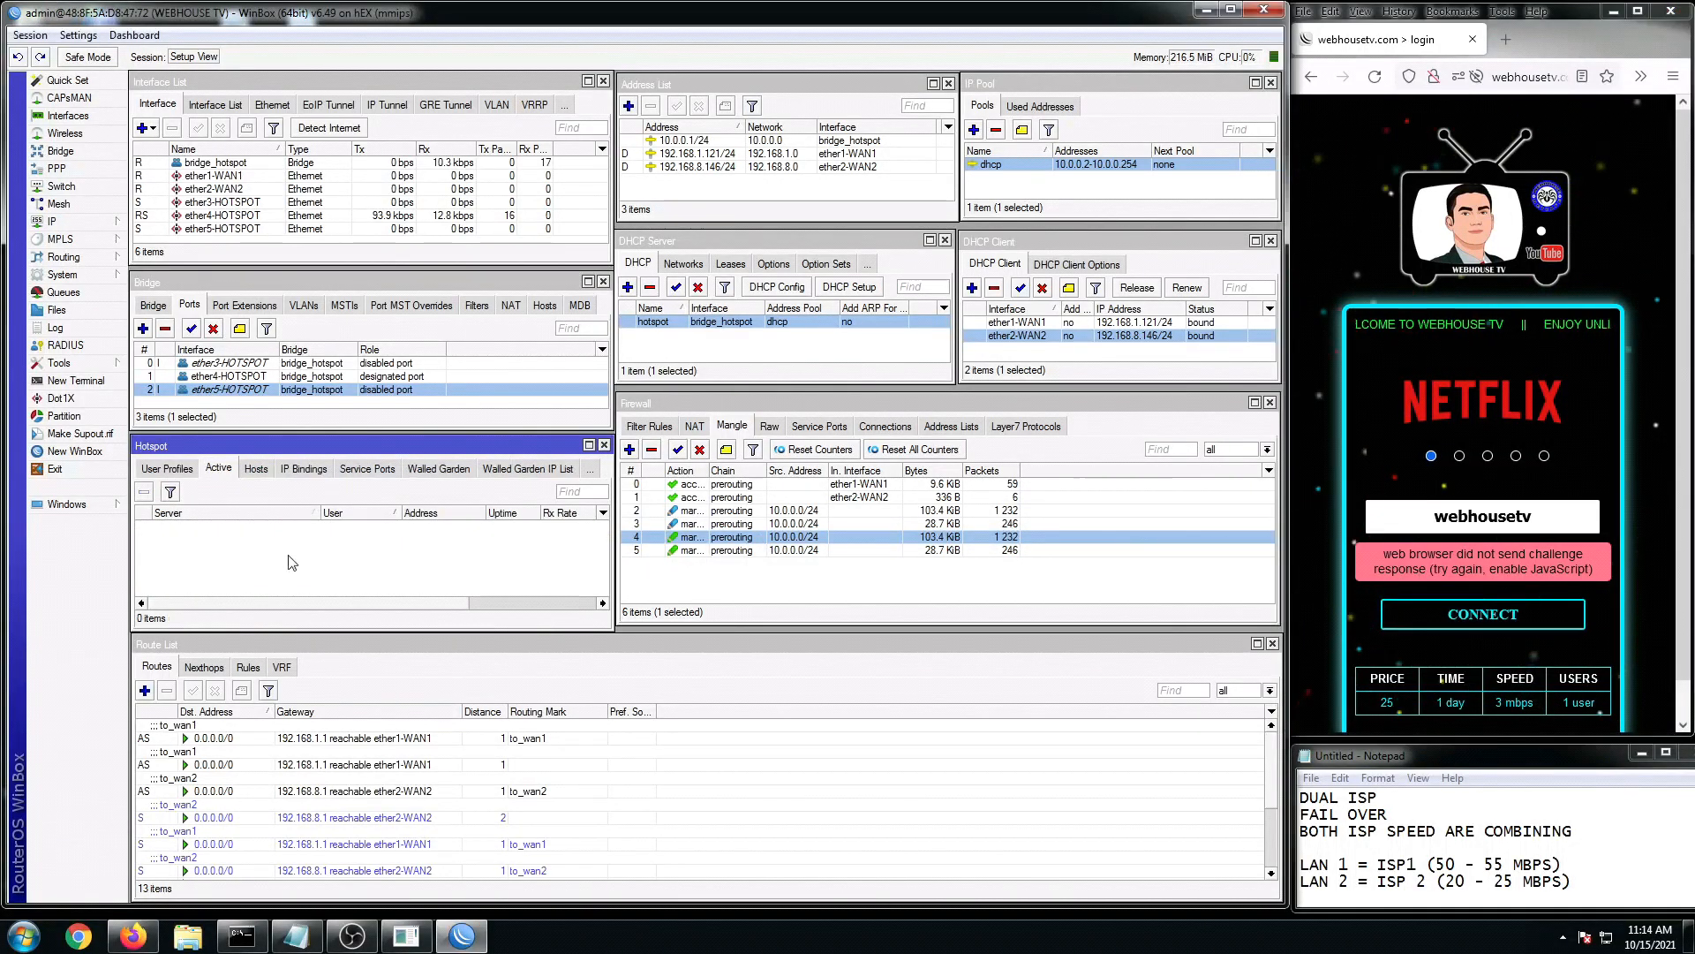
left_click(166, 469)
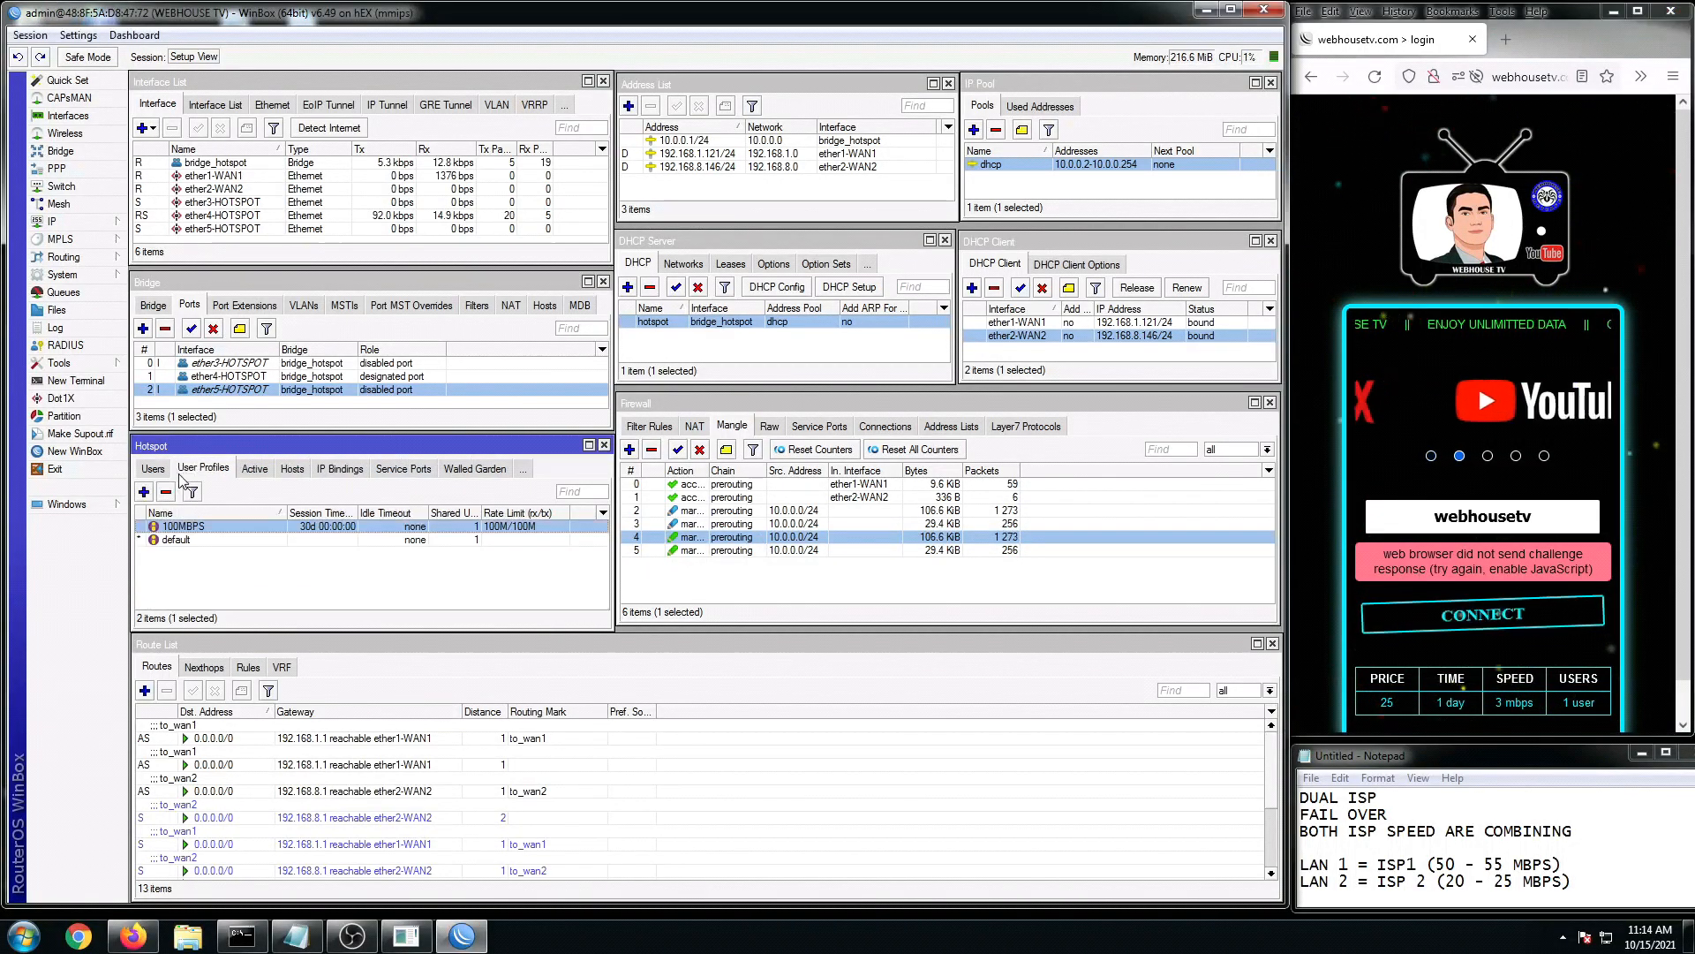
Step: Restart Firefox, reopen the WebHouse TV login portal and submit the voucher code again
left_click(1473, 40)
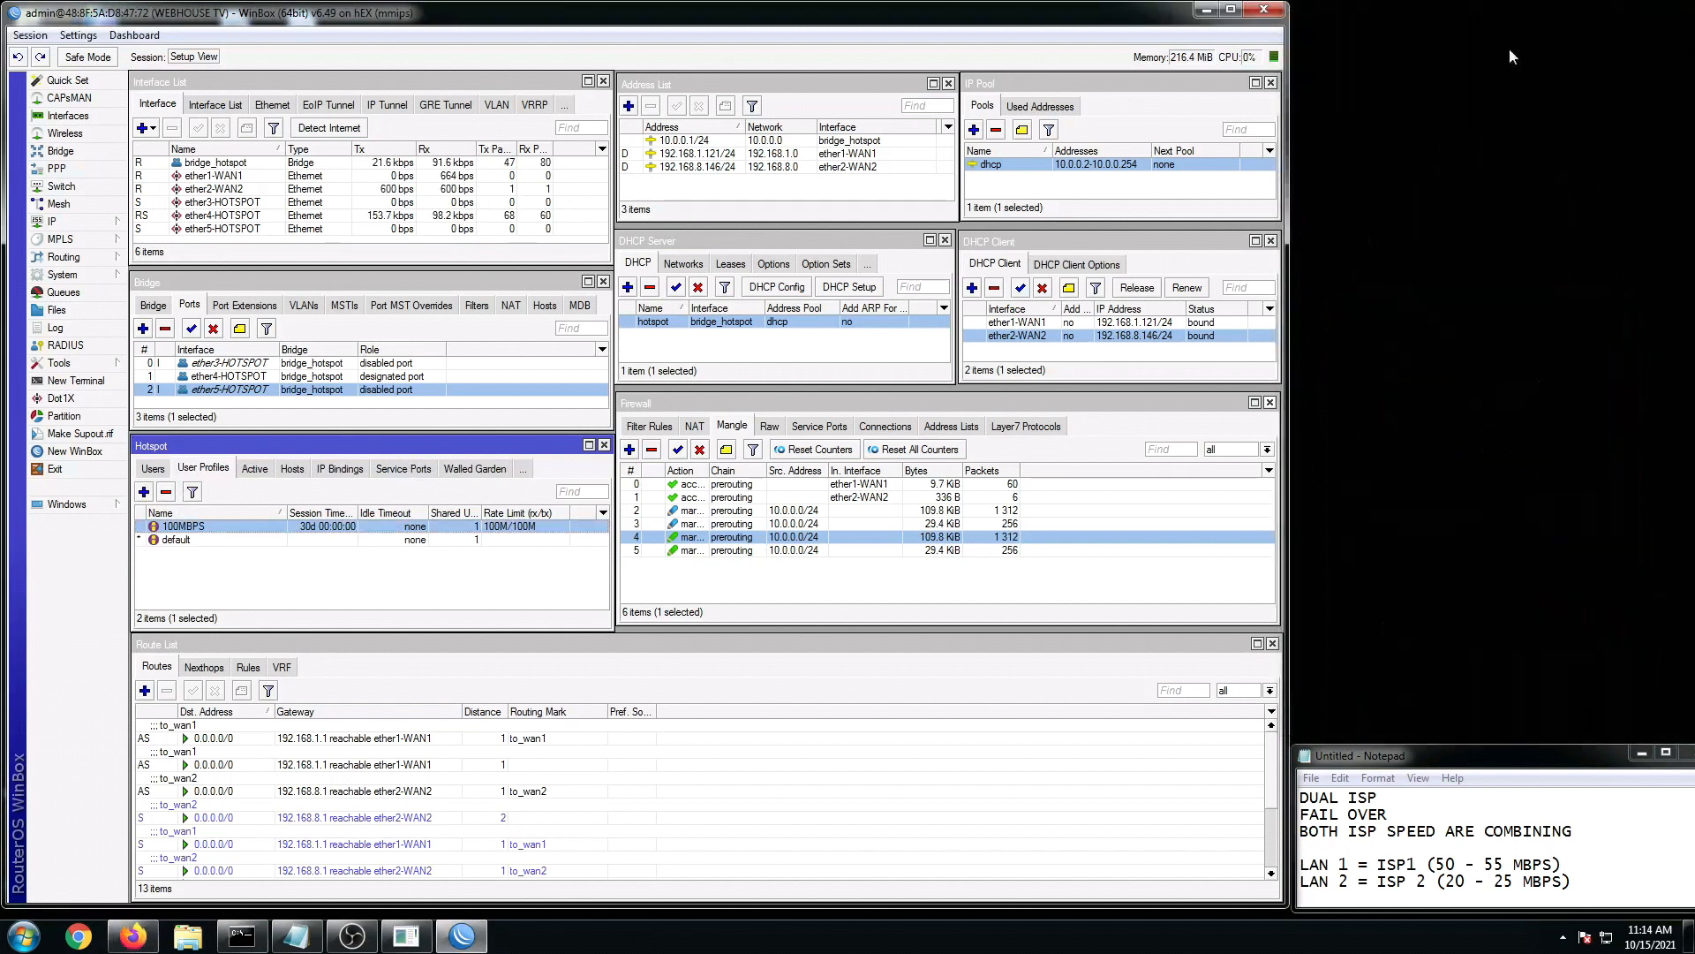
left_click(131, 937)
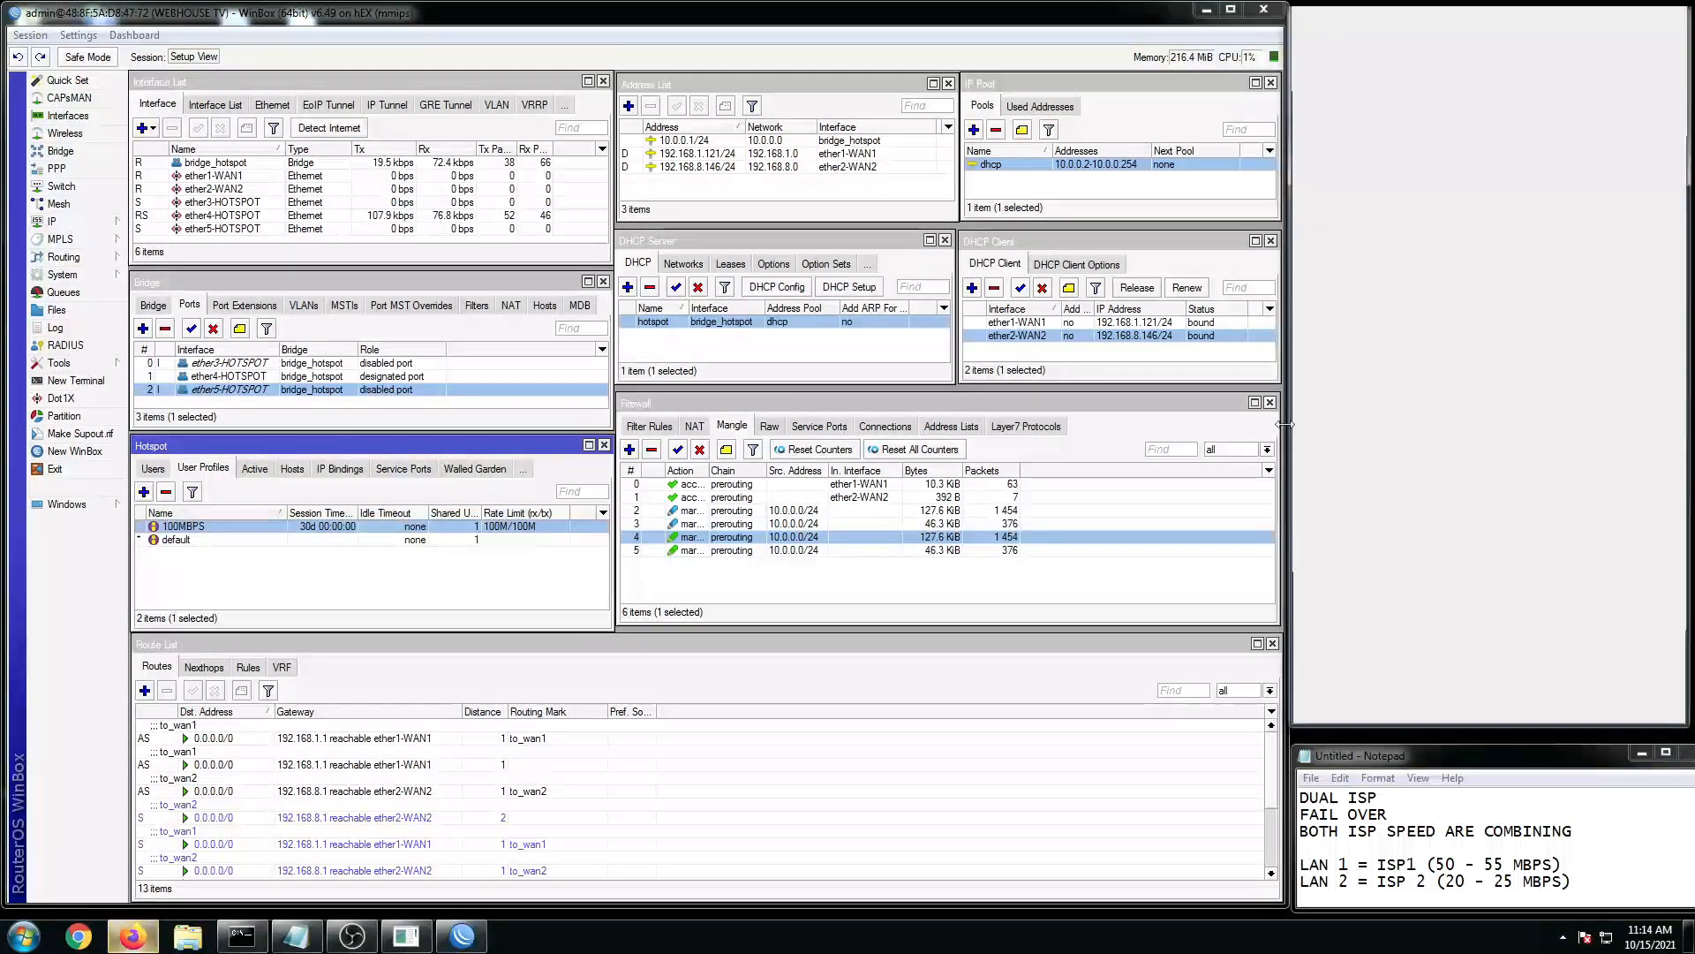
left_click(1439, 156)
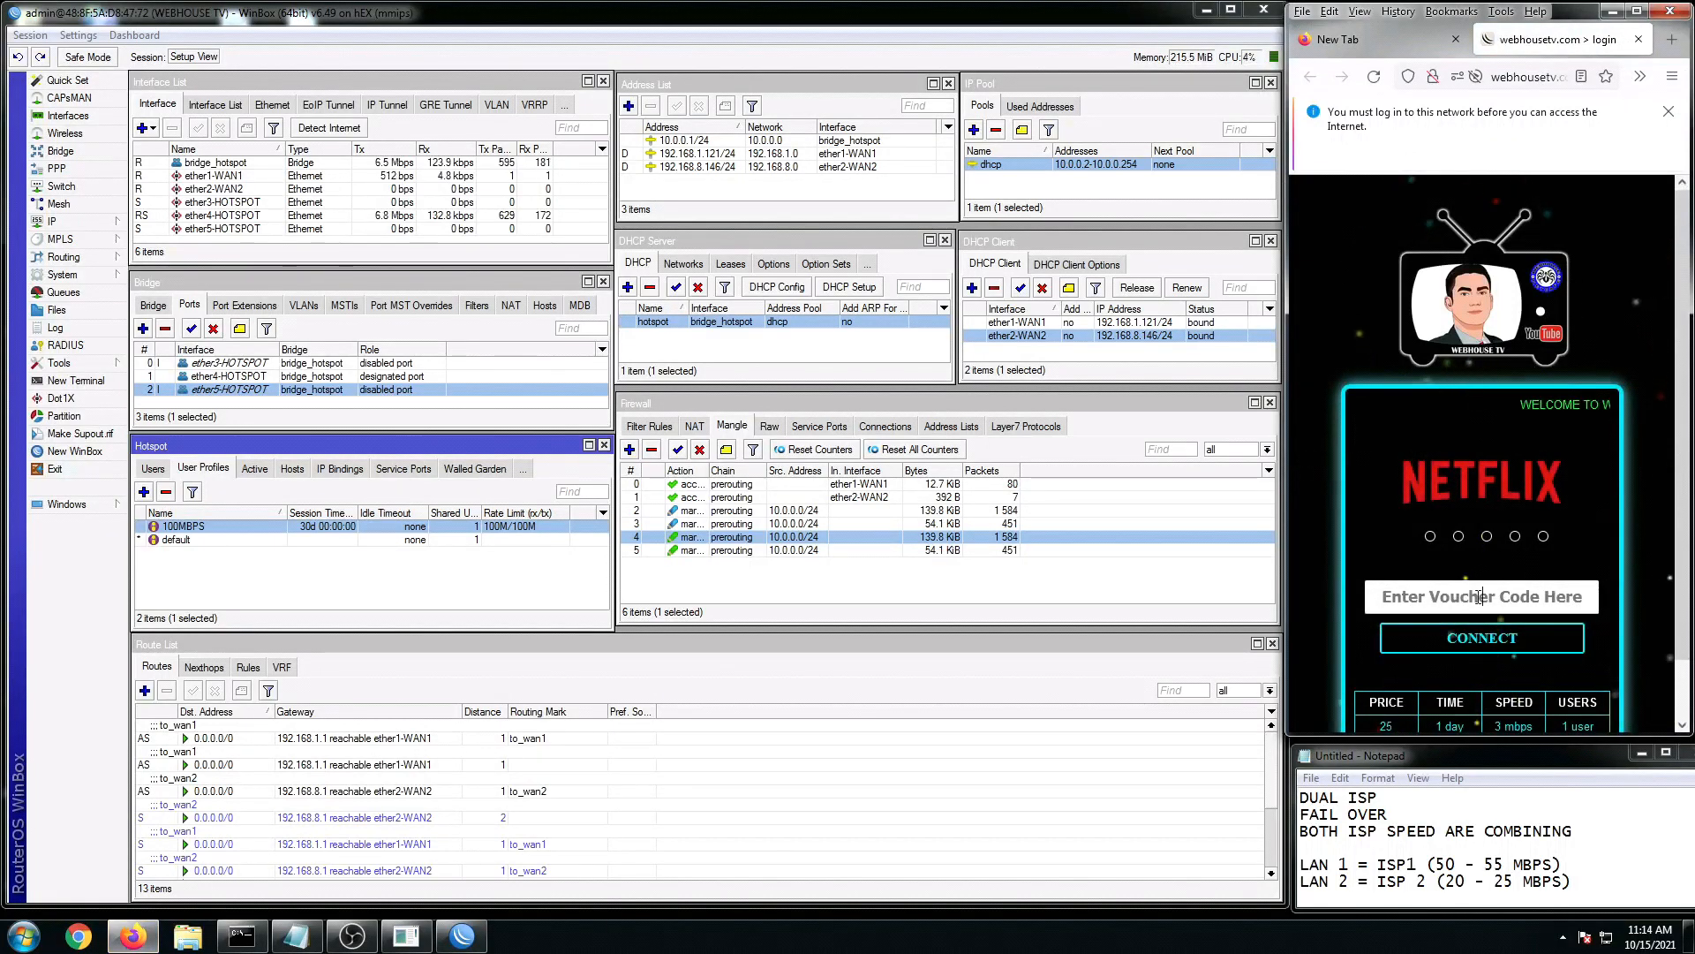
left_click(1480, 597)
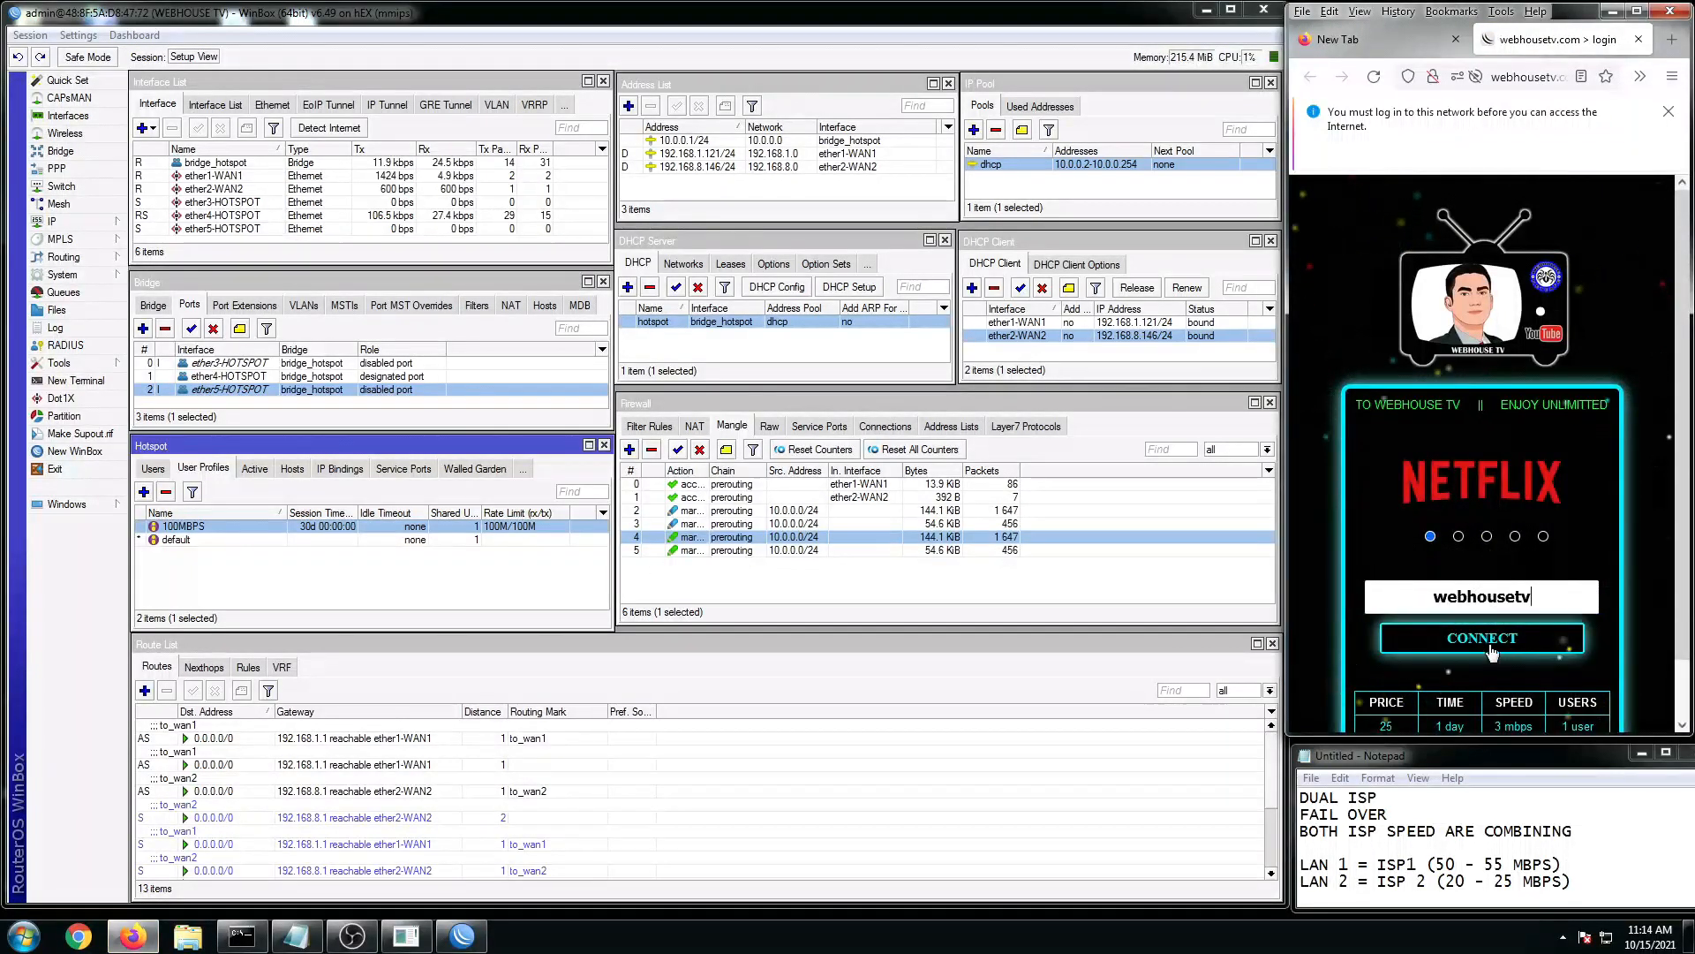
left_click(1451, 634)
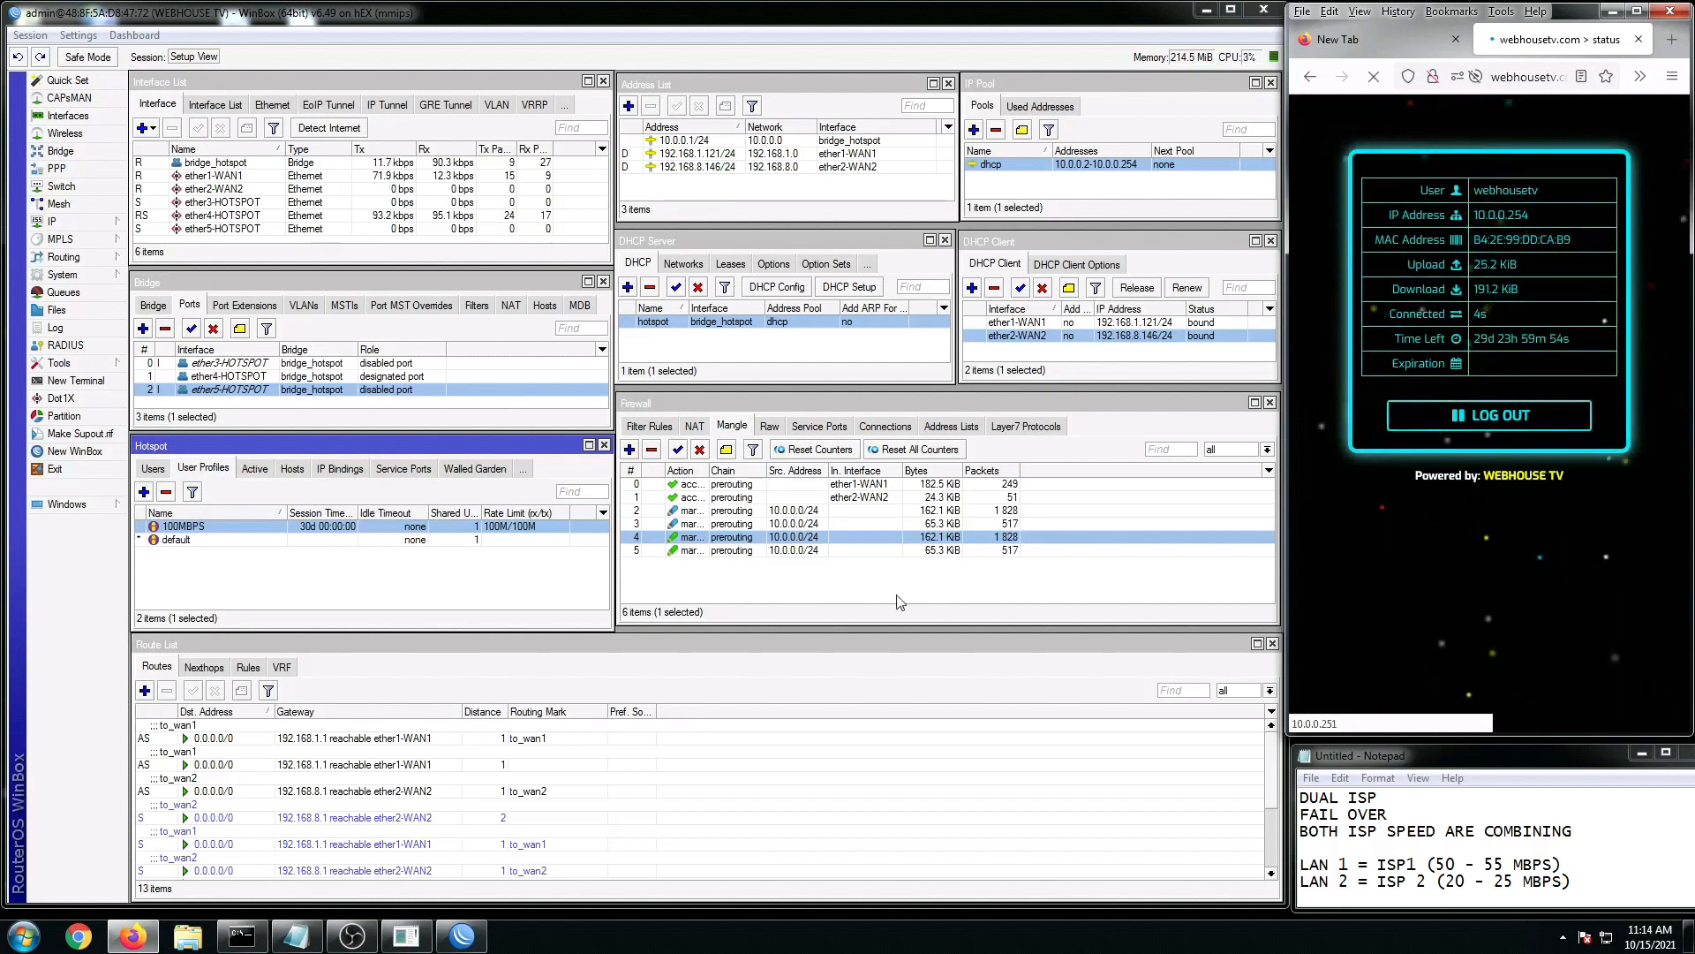
Step: Confirm the voucher session at 10.0.0.254 in Hotspot Active, then enter fast.com in a new Firefox tab
left_click(255, 468)
left_click(345, 542)
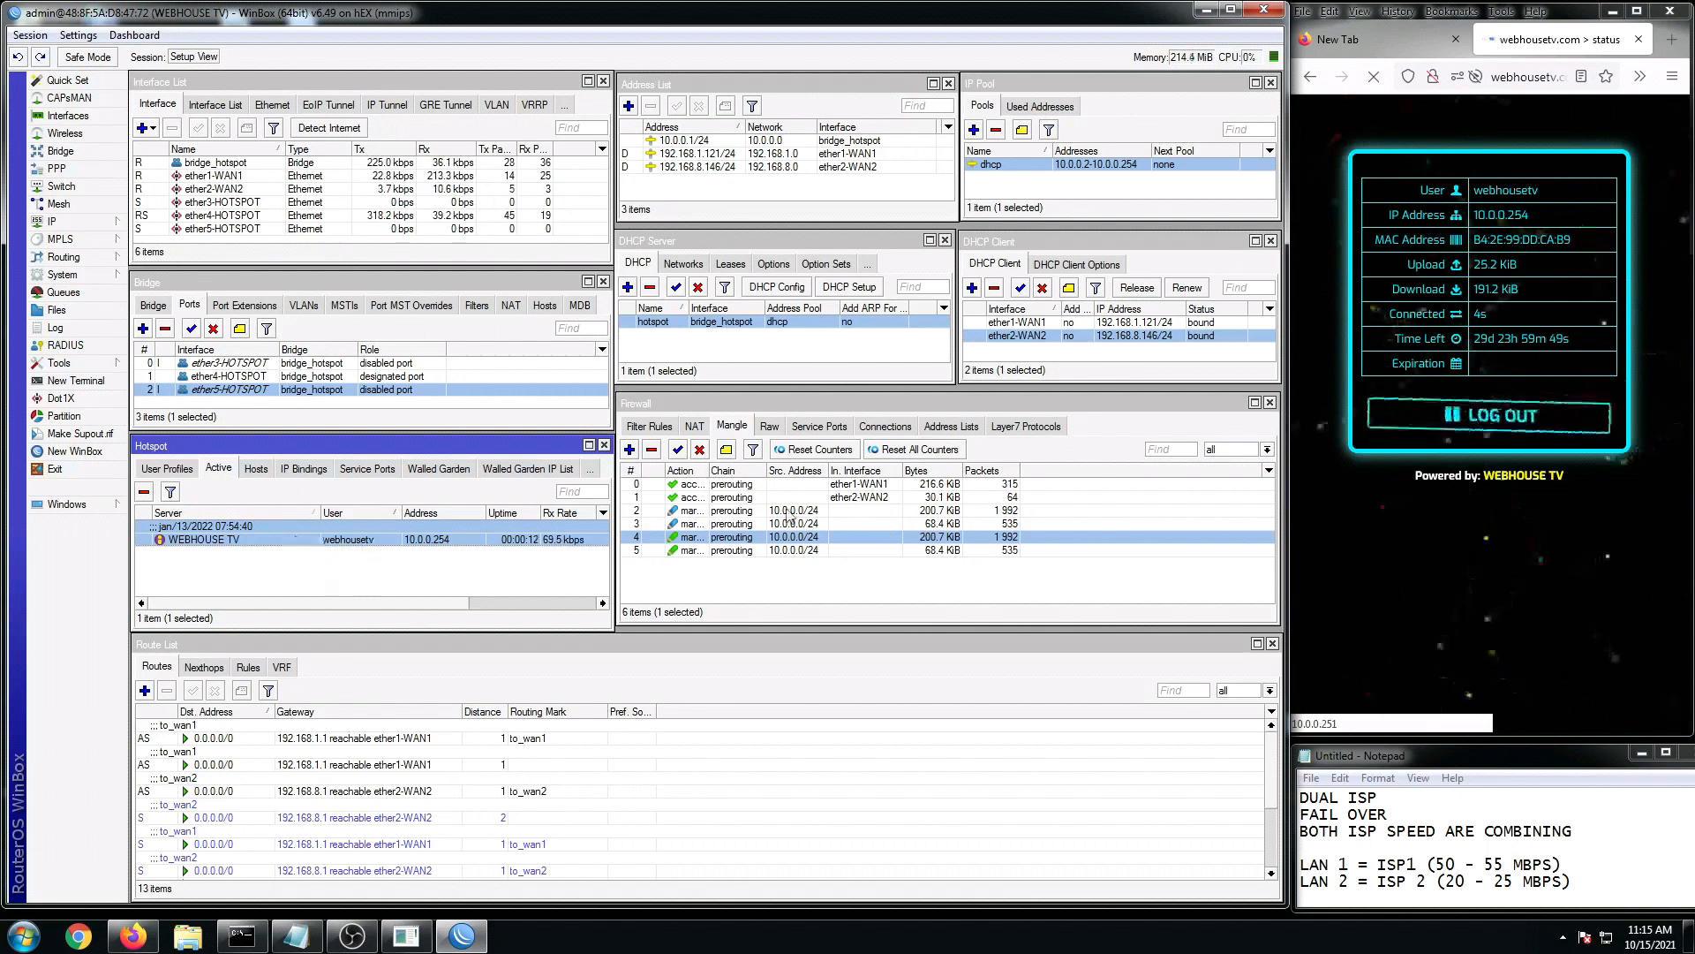
left_click(1385, 51)
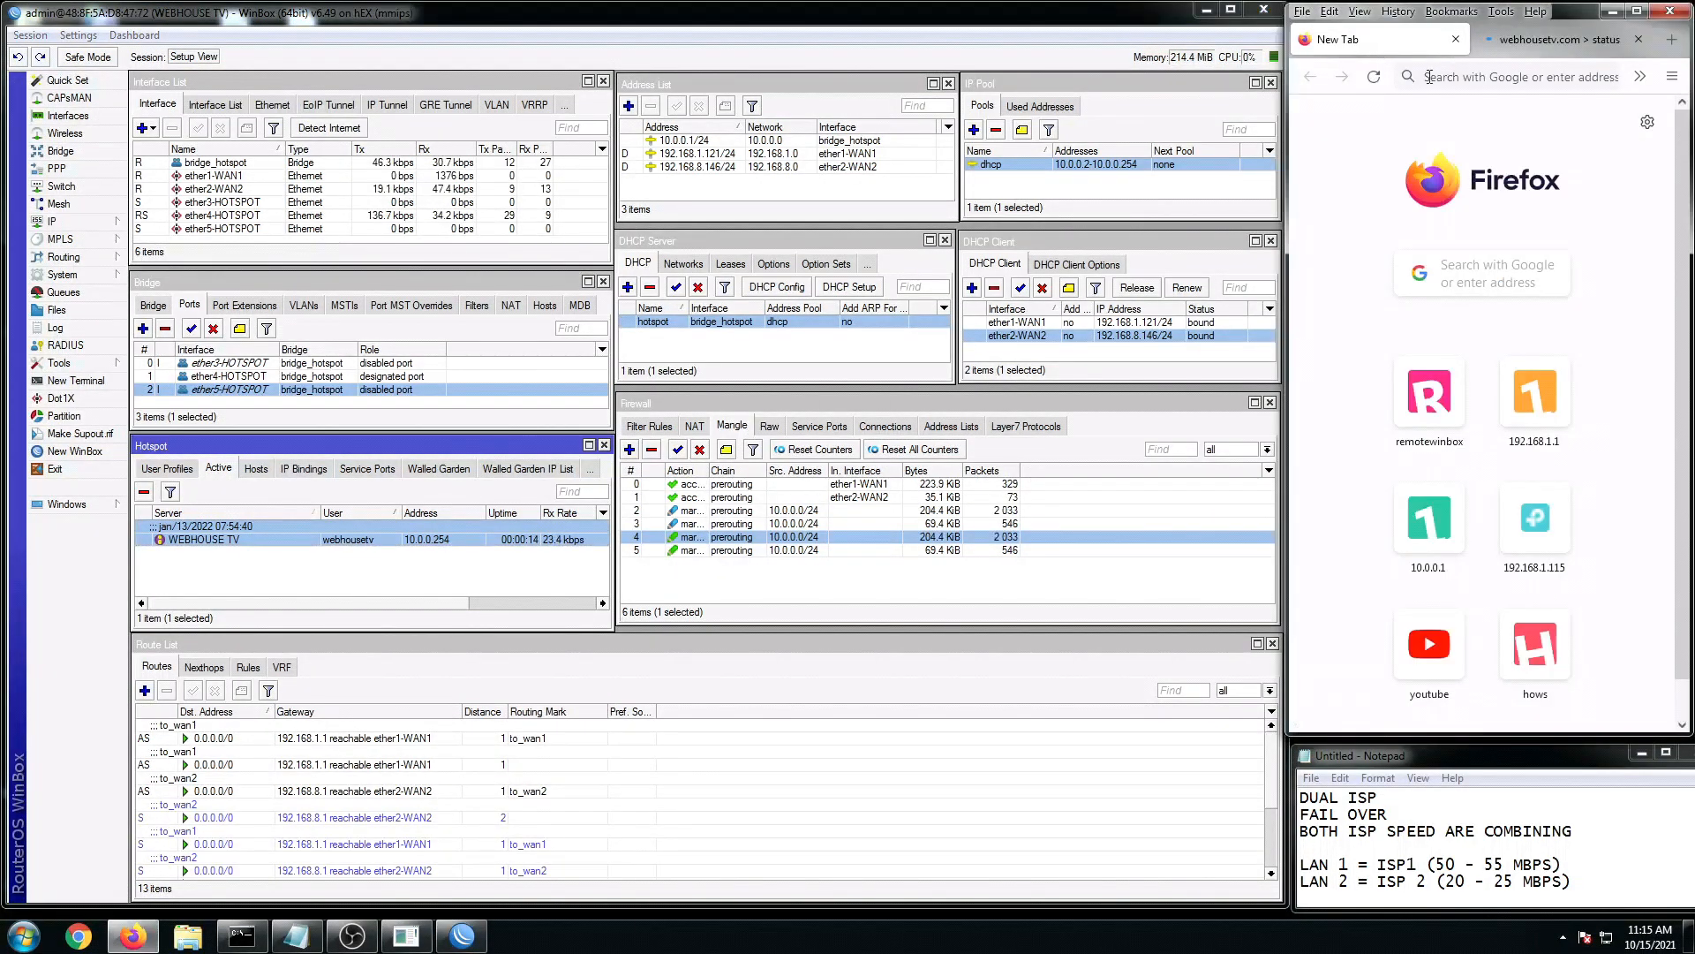
left_click(1449, 78)
type("fas")
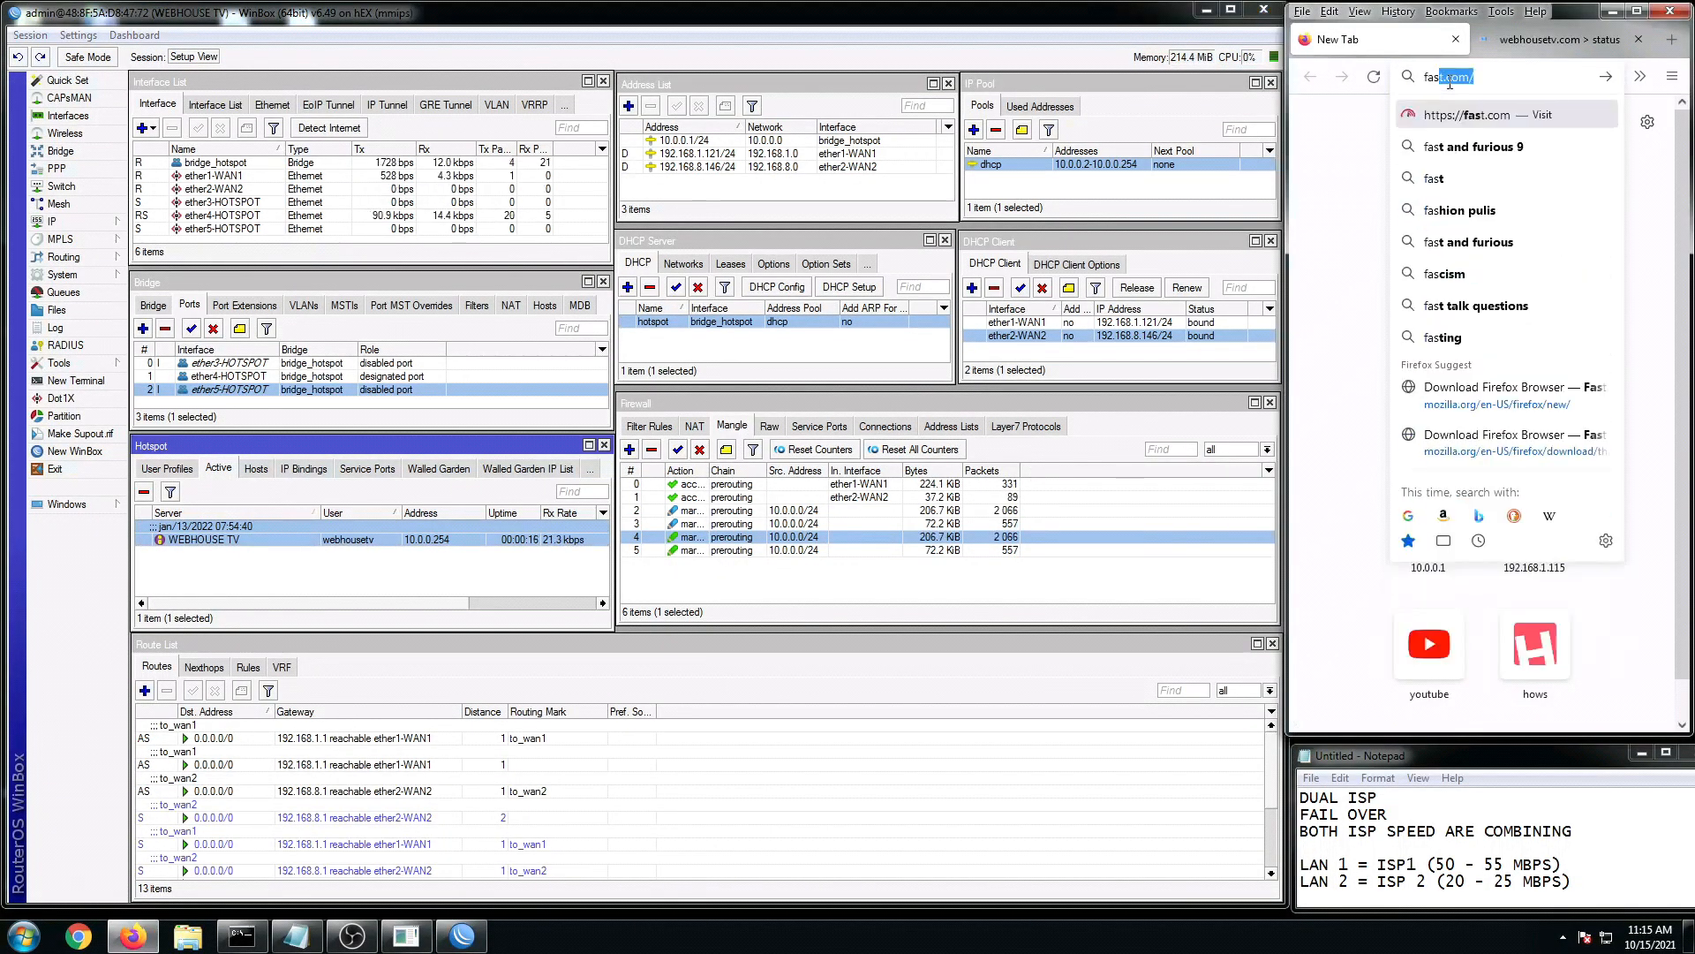
type("t.com")
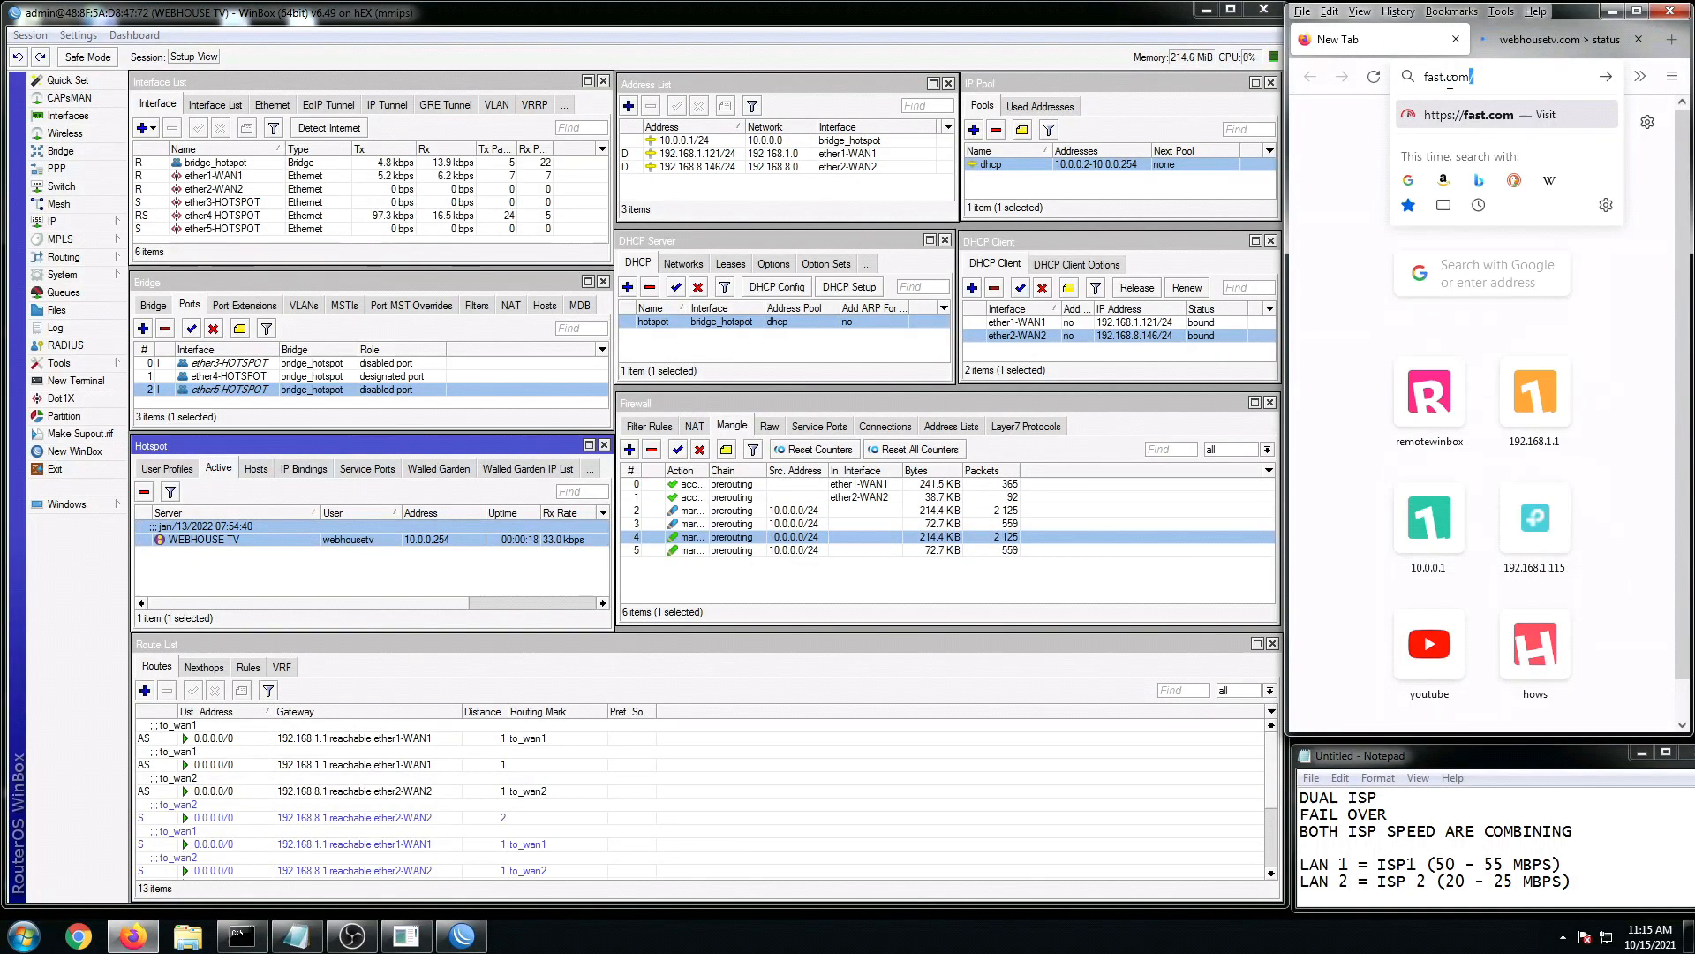
left_click(1016, 324)
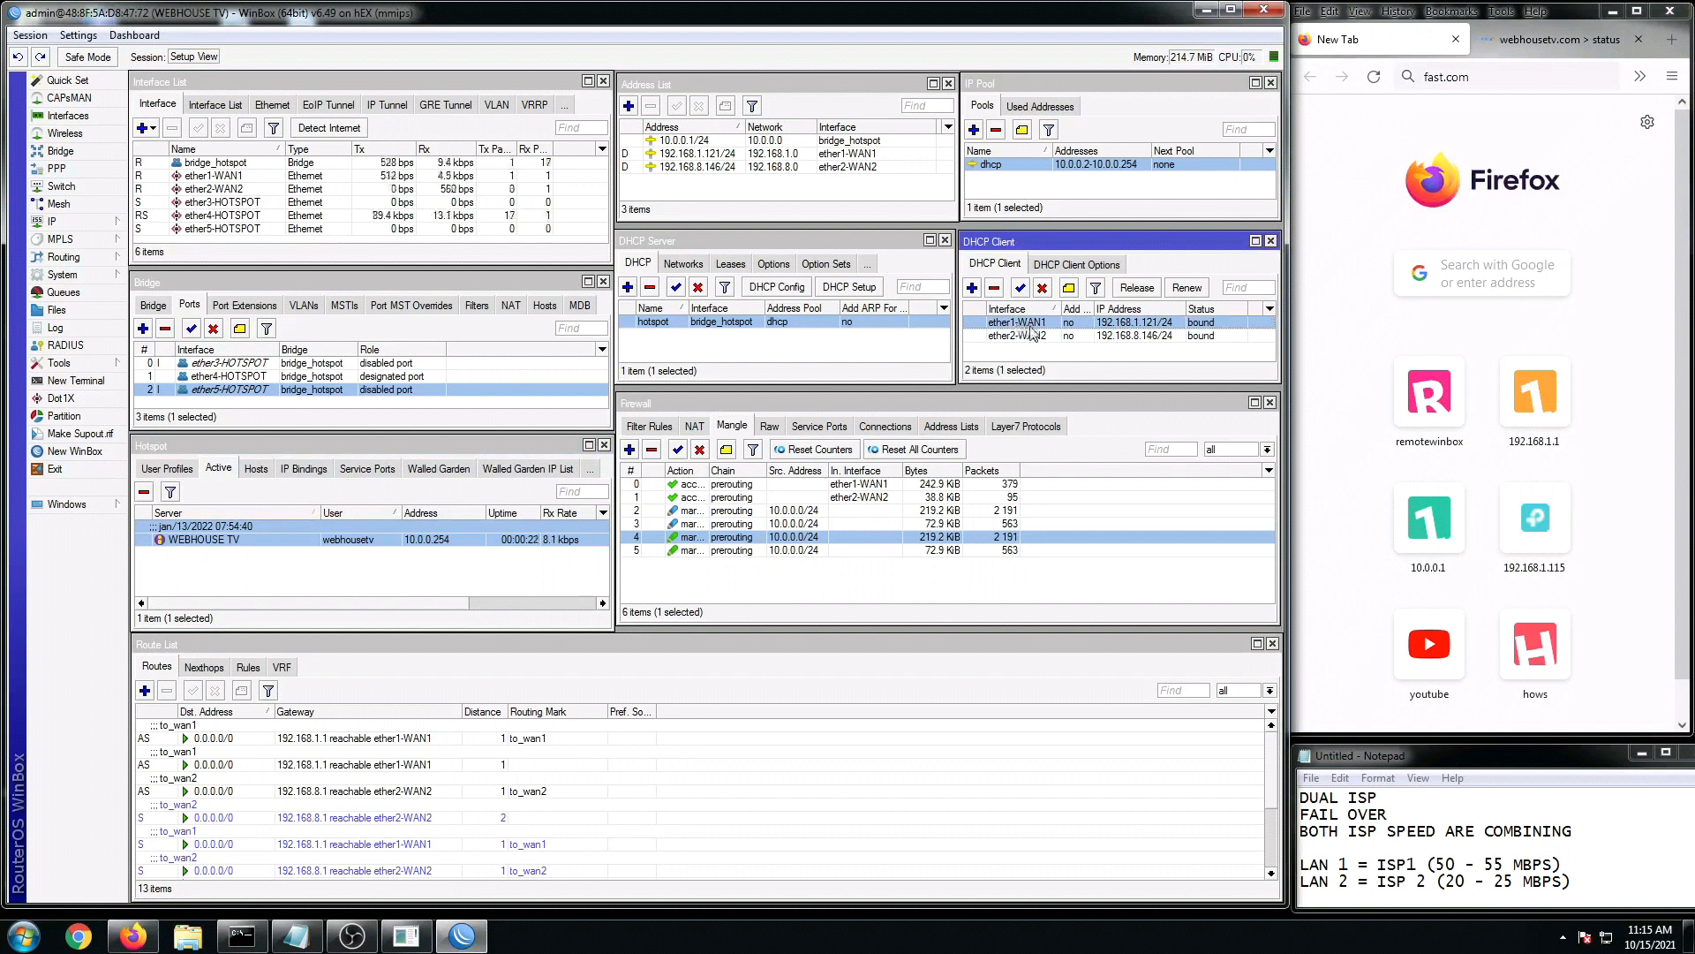
left_click(1505, 79)
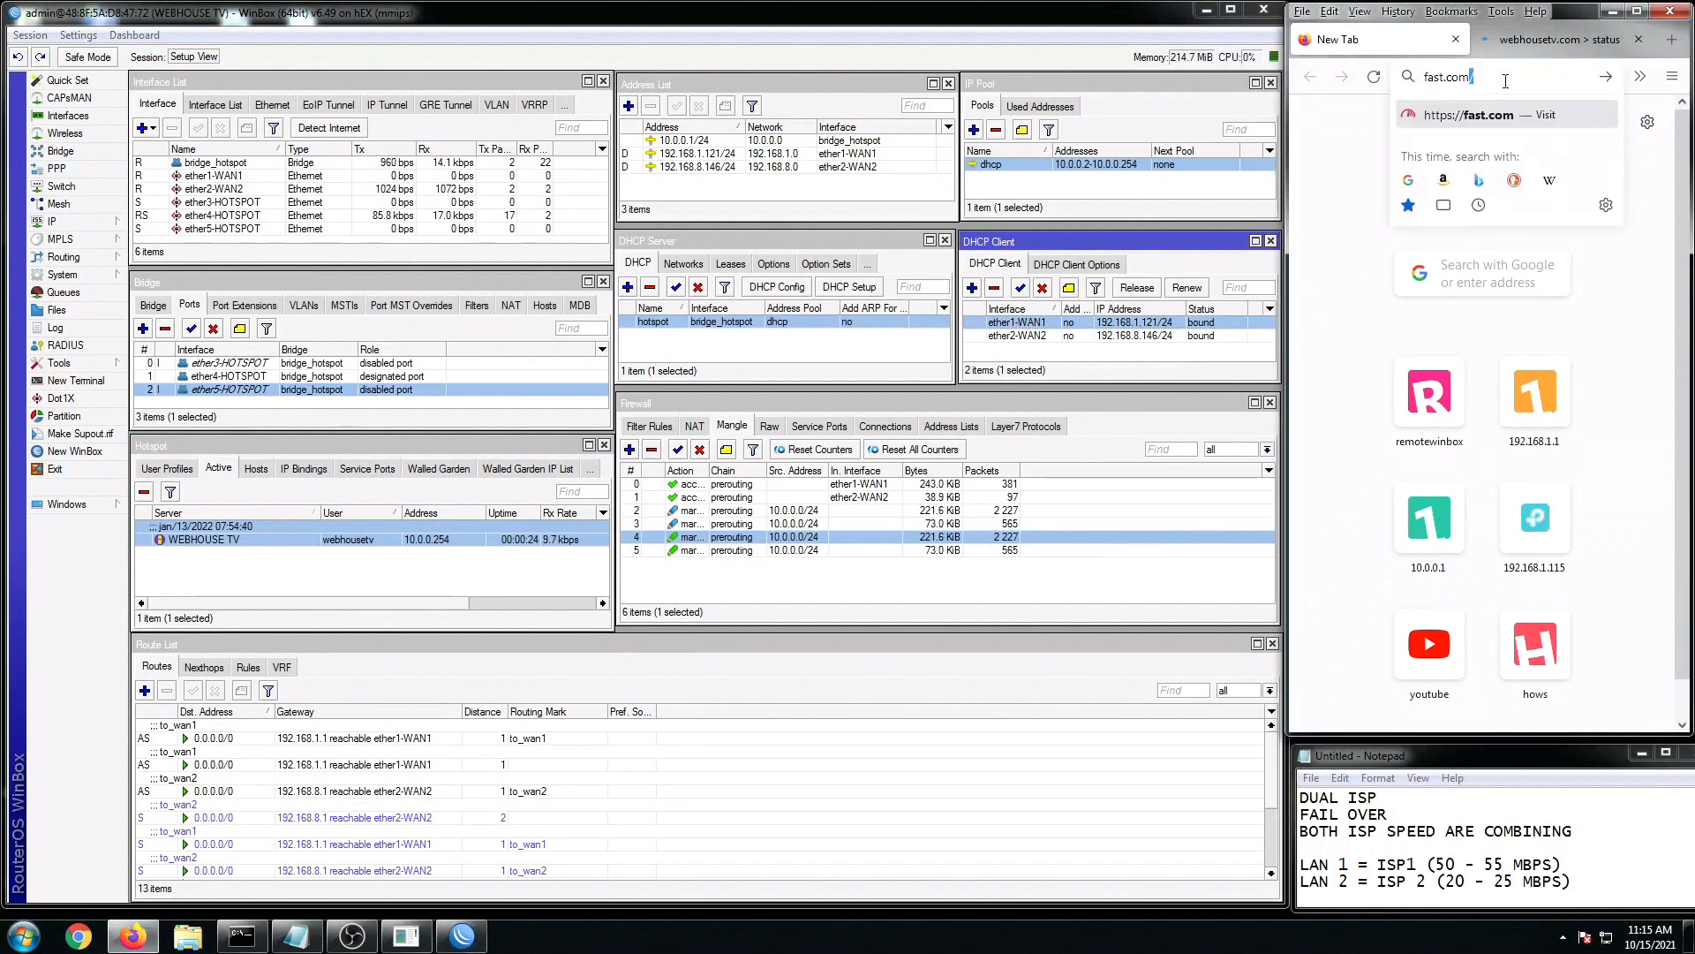
Step: Run the Fast.com test to 29 Mbps and compare it with ISP 2's expected speed range
key("Return")
left_click(1419, 865)
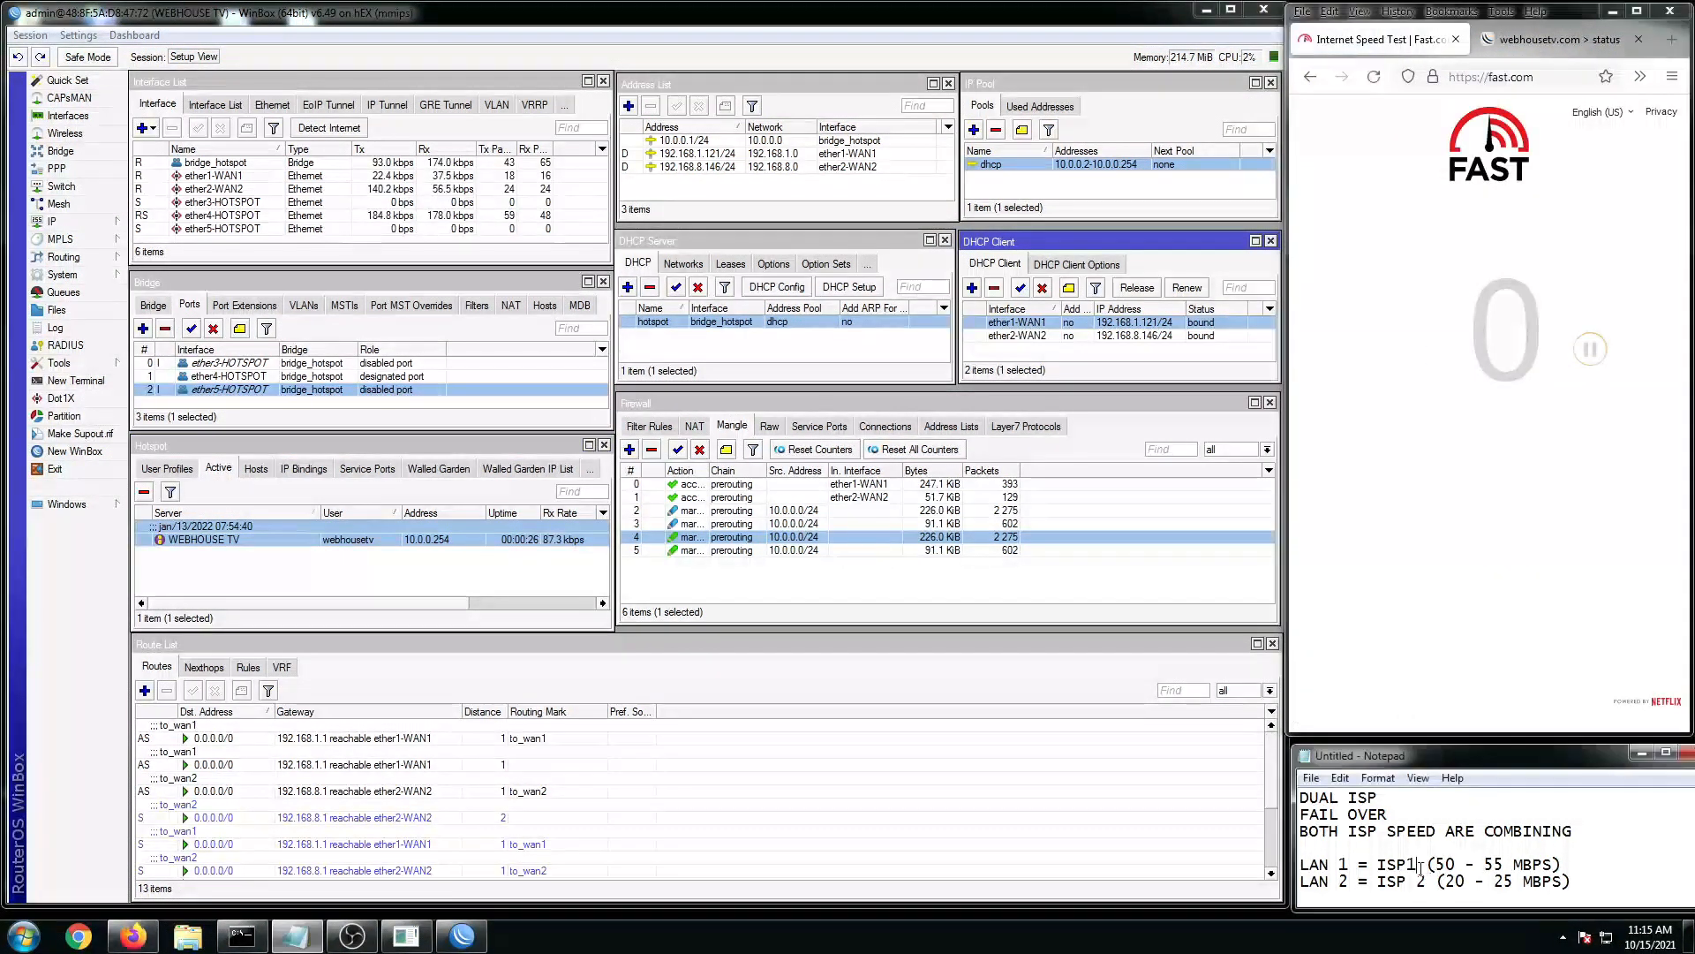
left_click_drag(1437, 864, 1484, 881)
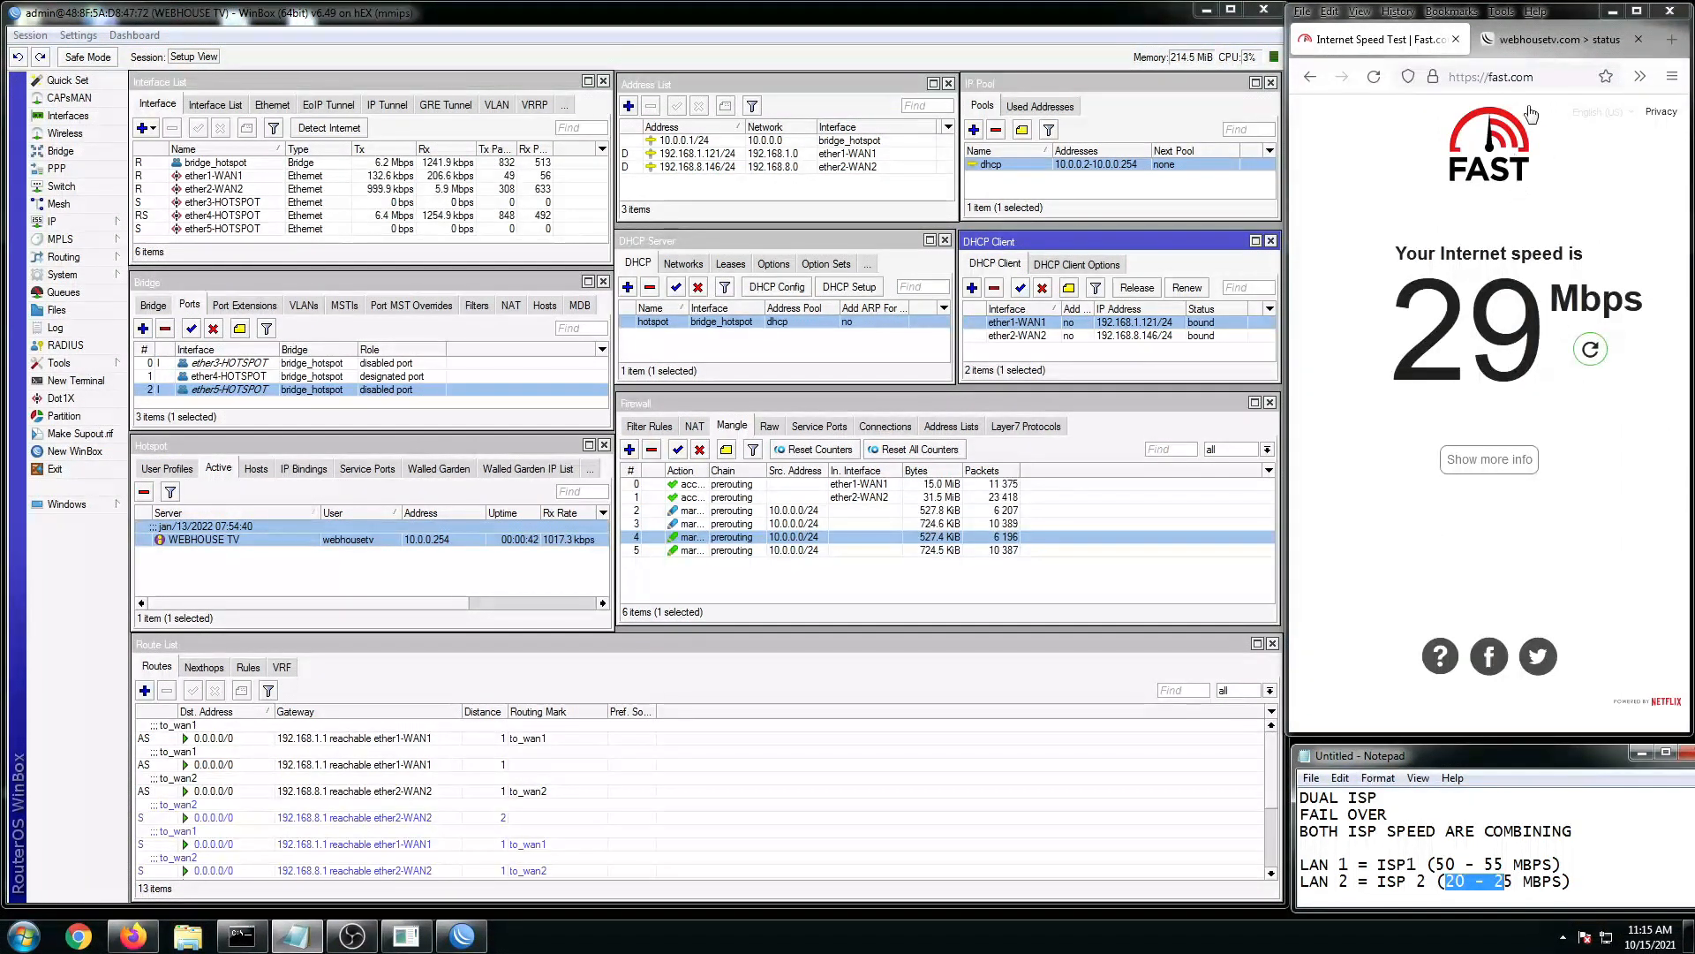
Step: Open speedtest.net in a new tab and start its measurement
left_click(1671, 39)
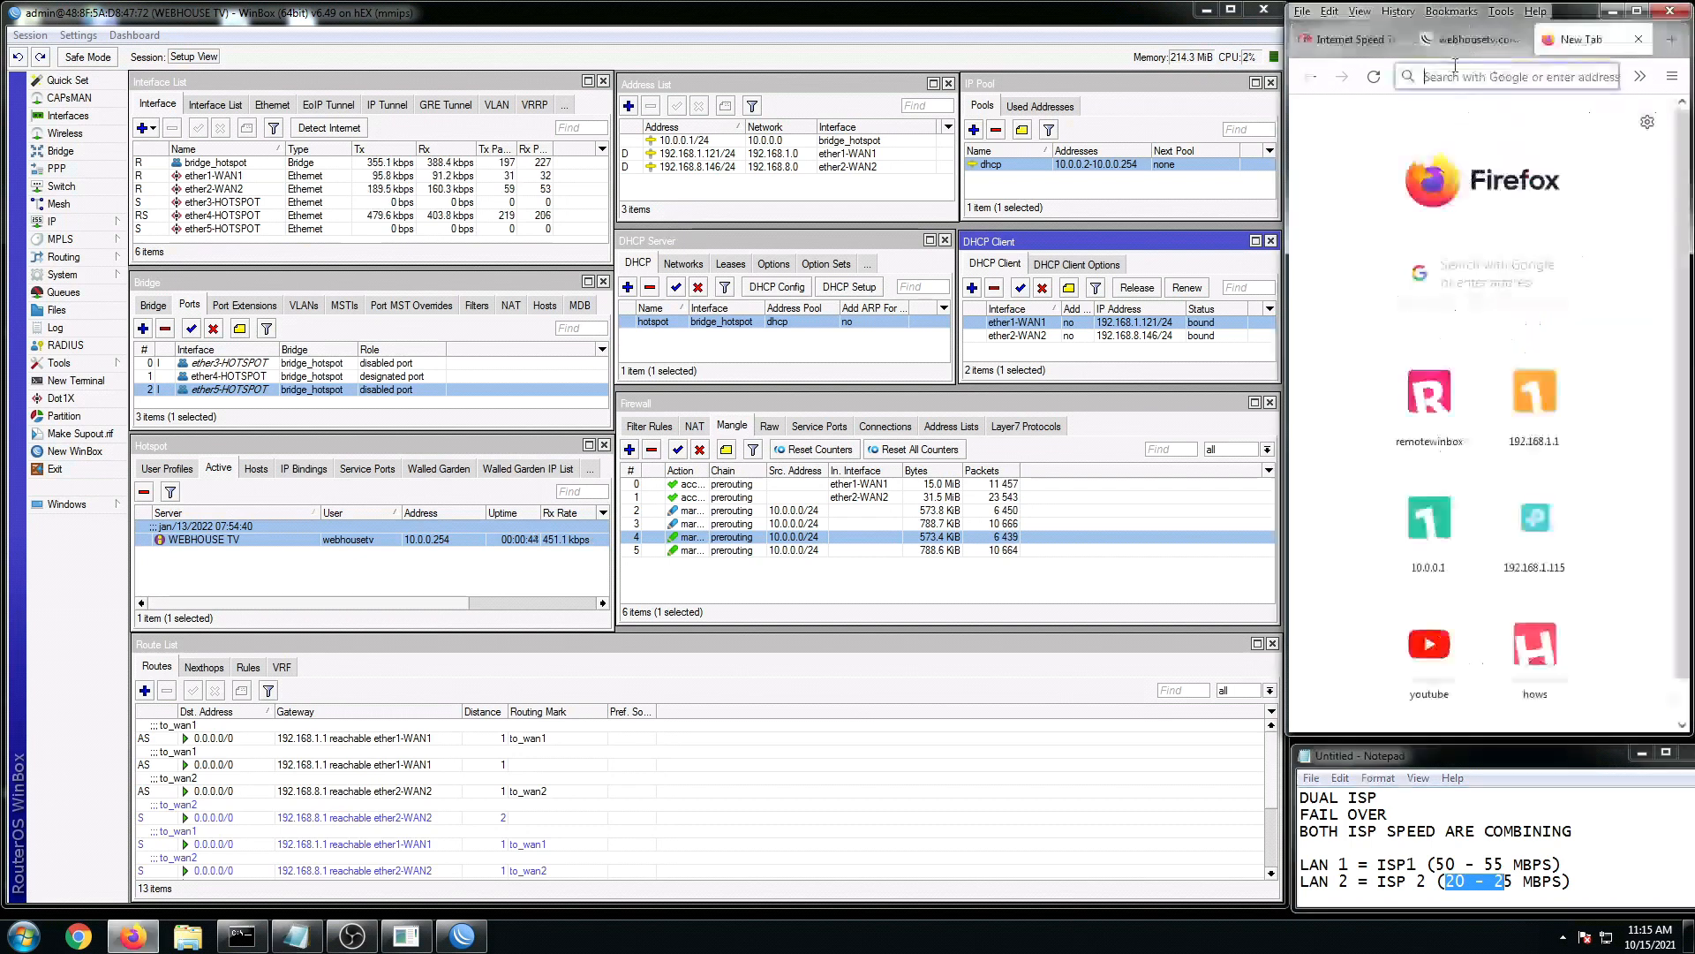
type("speedtest.net/")
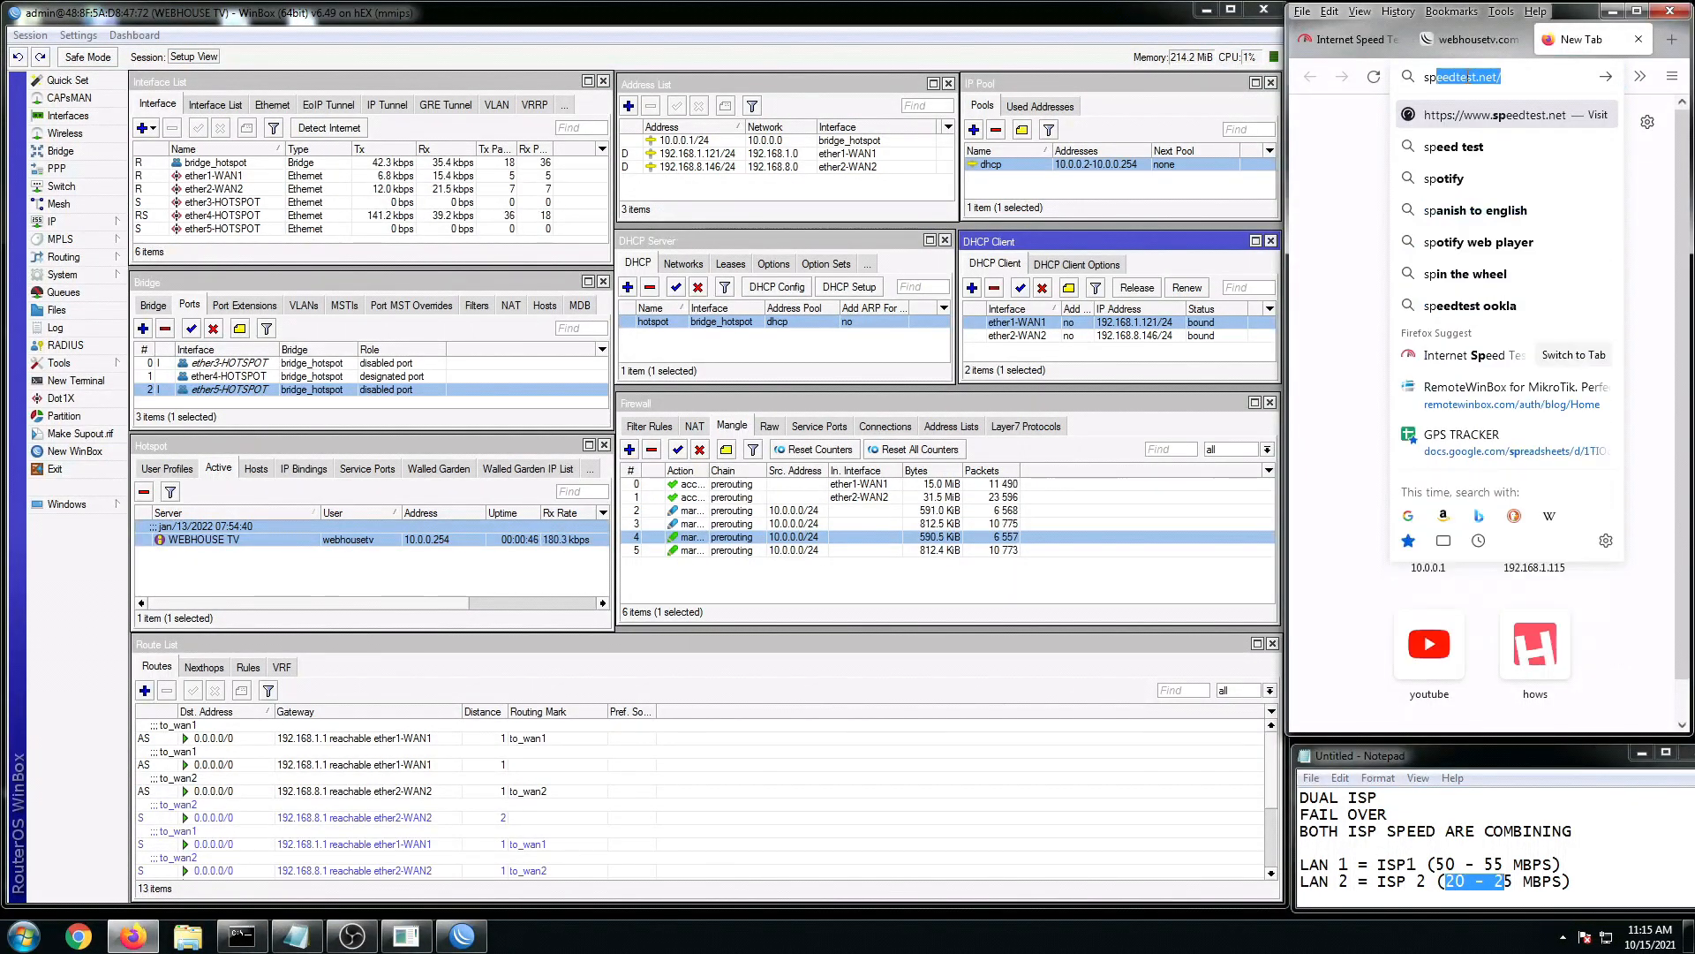
key("Return")
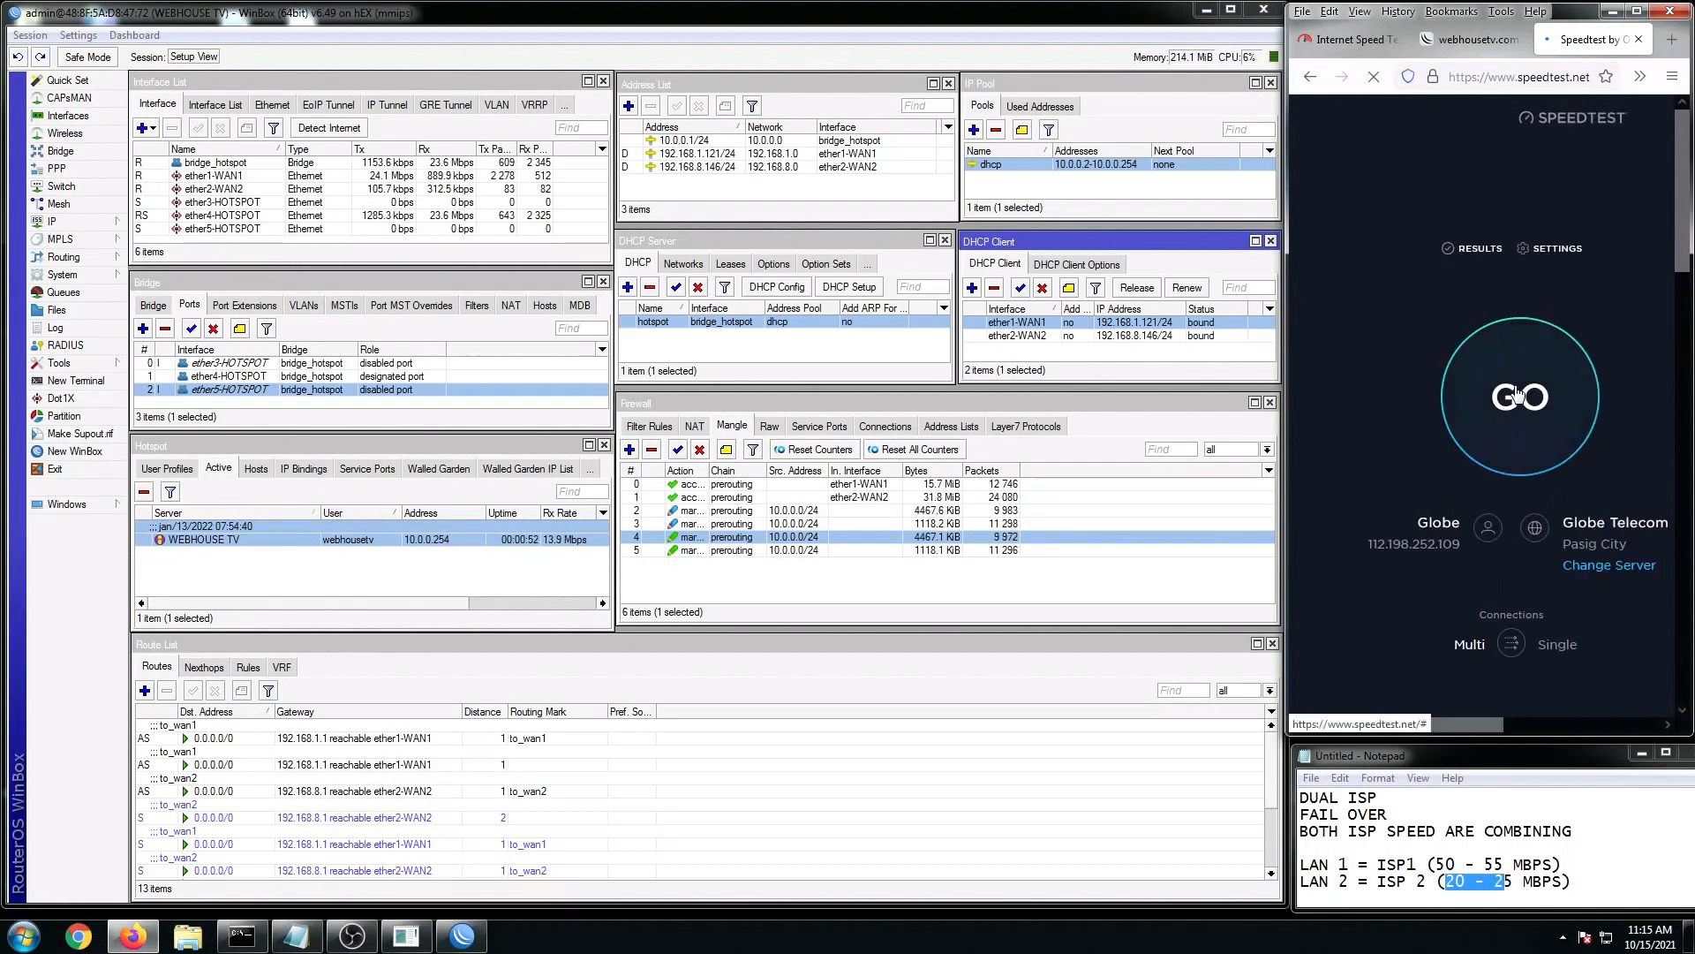
left_click(1517, 395)
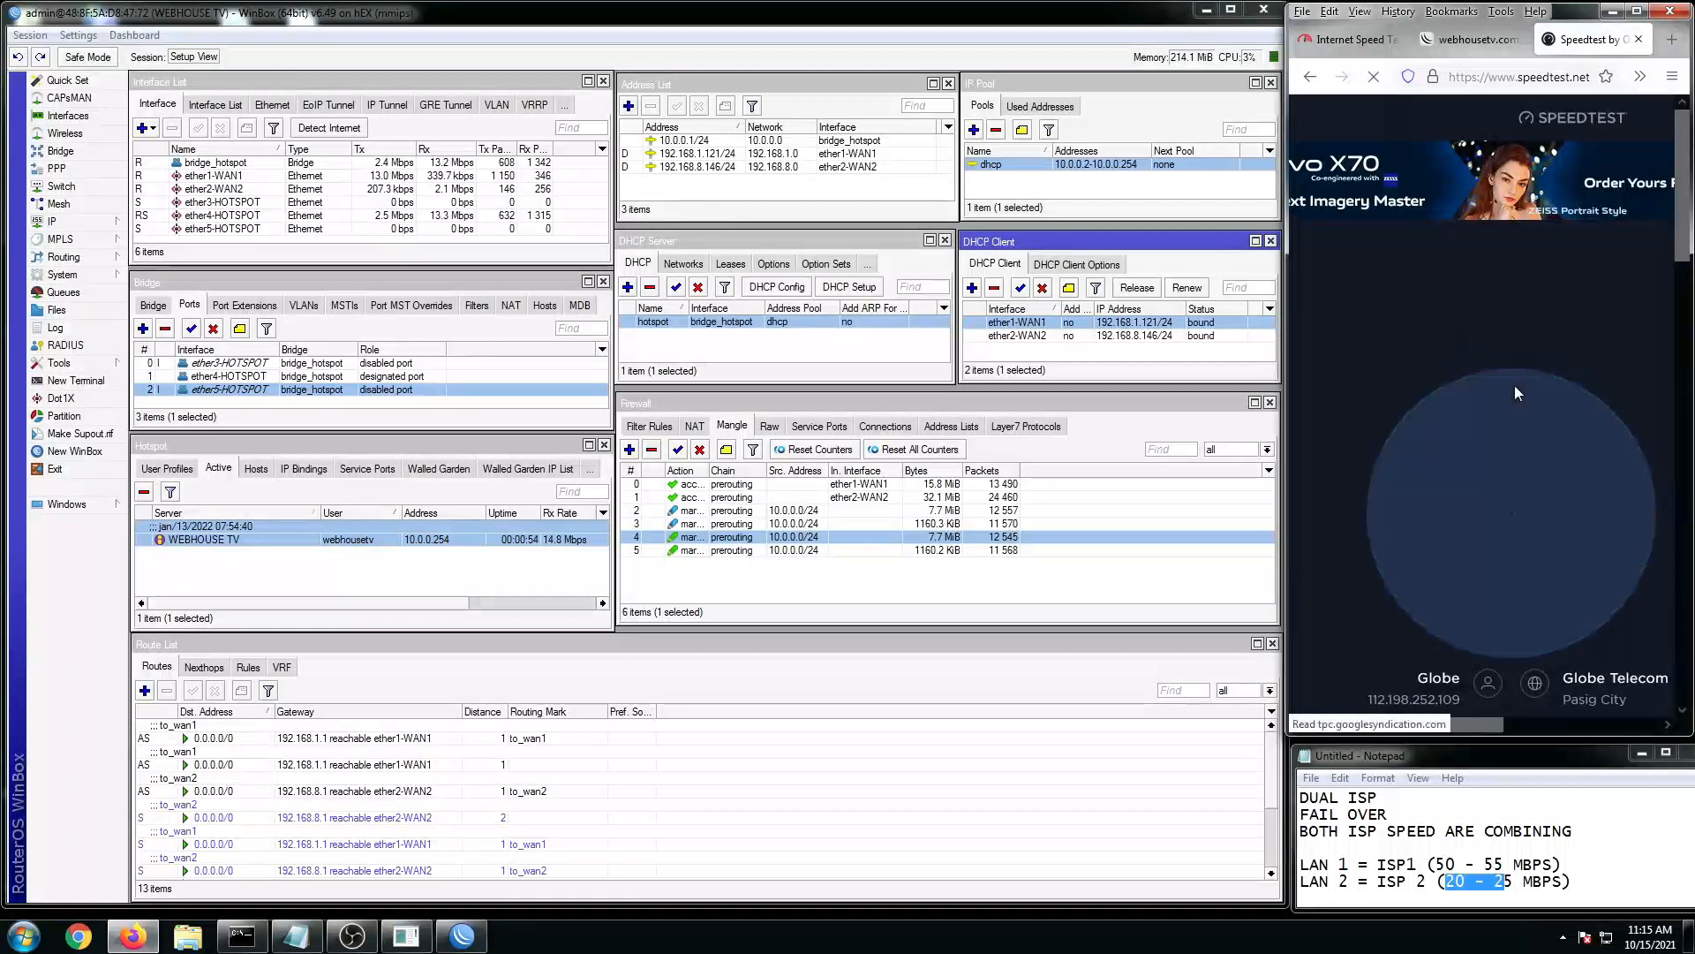
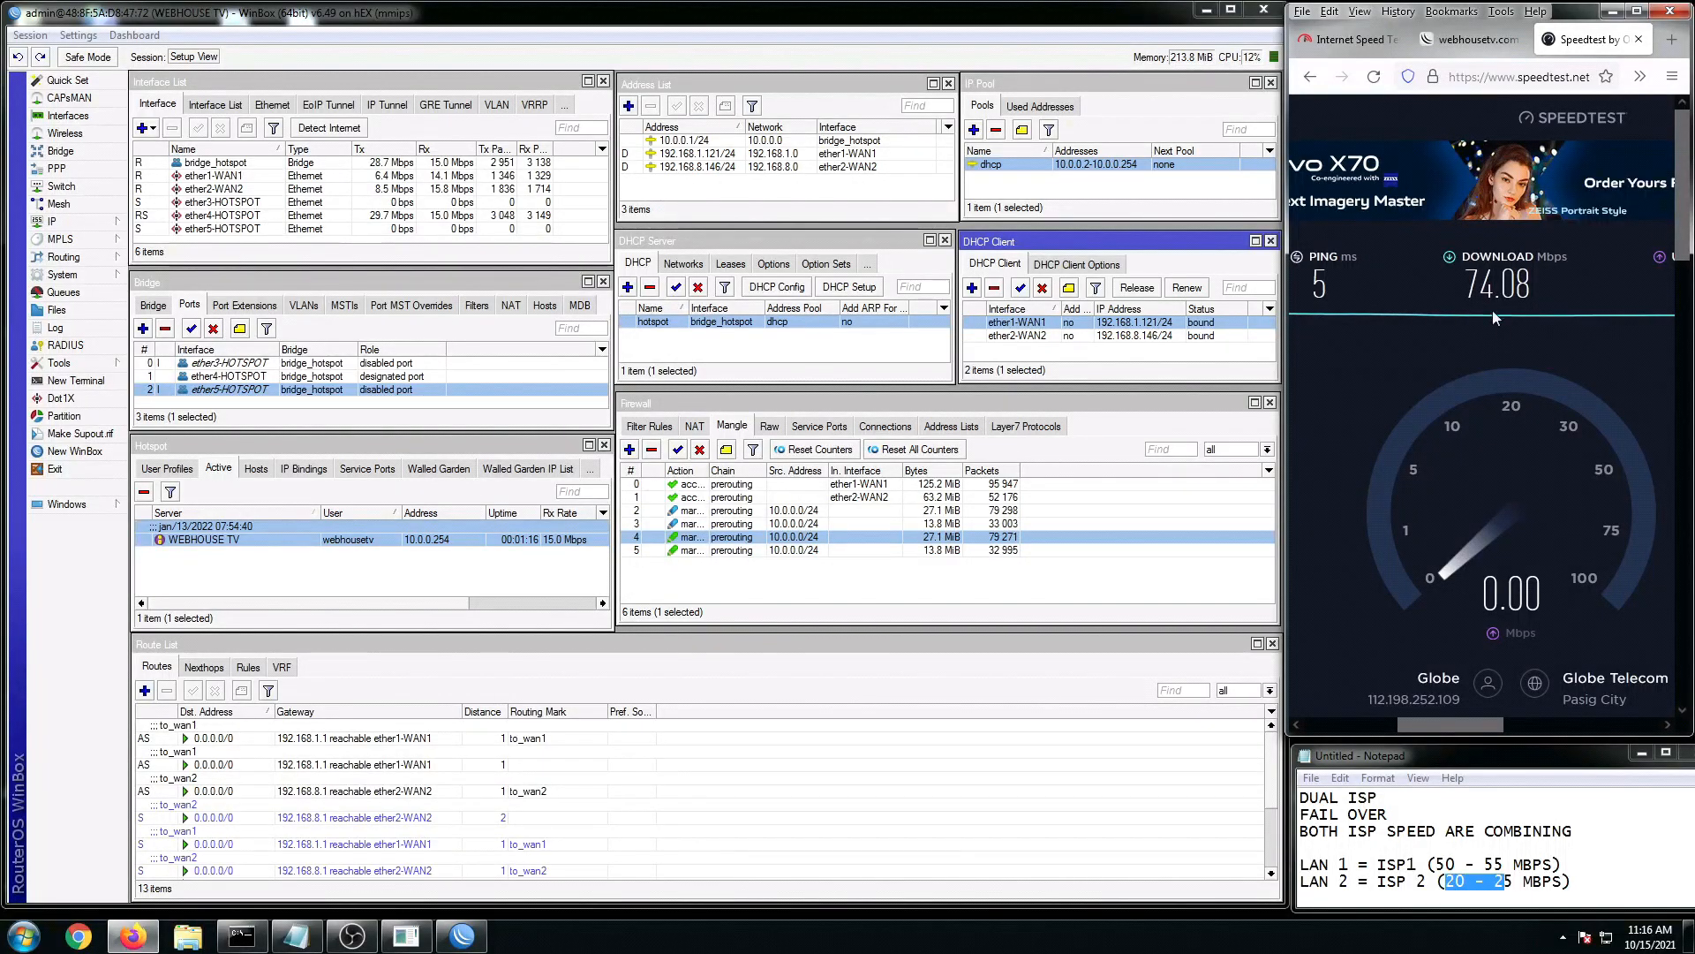
Step: Rerun fast.com to 72 Mbps, then return to the 74.08 Mbps Speedtest result beside the ISP 2 notes
left_click(1503, 878)
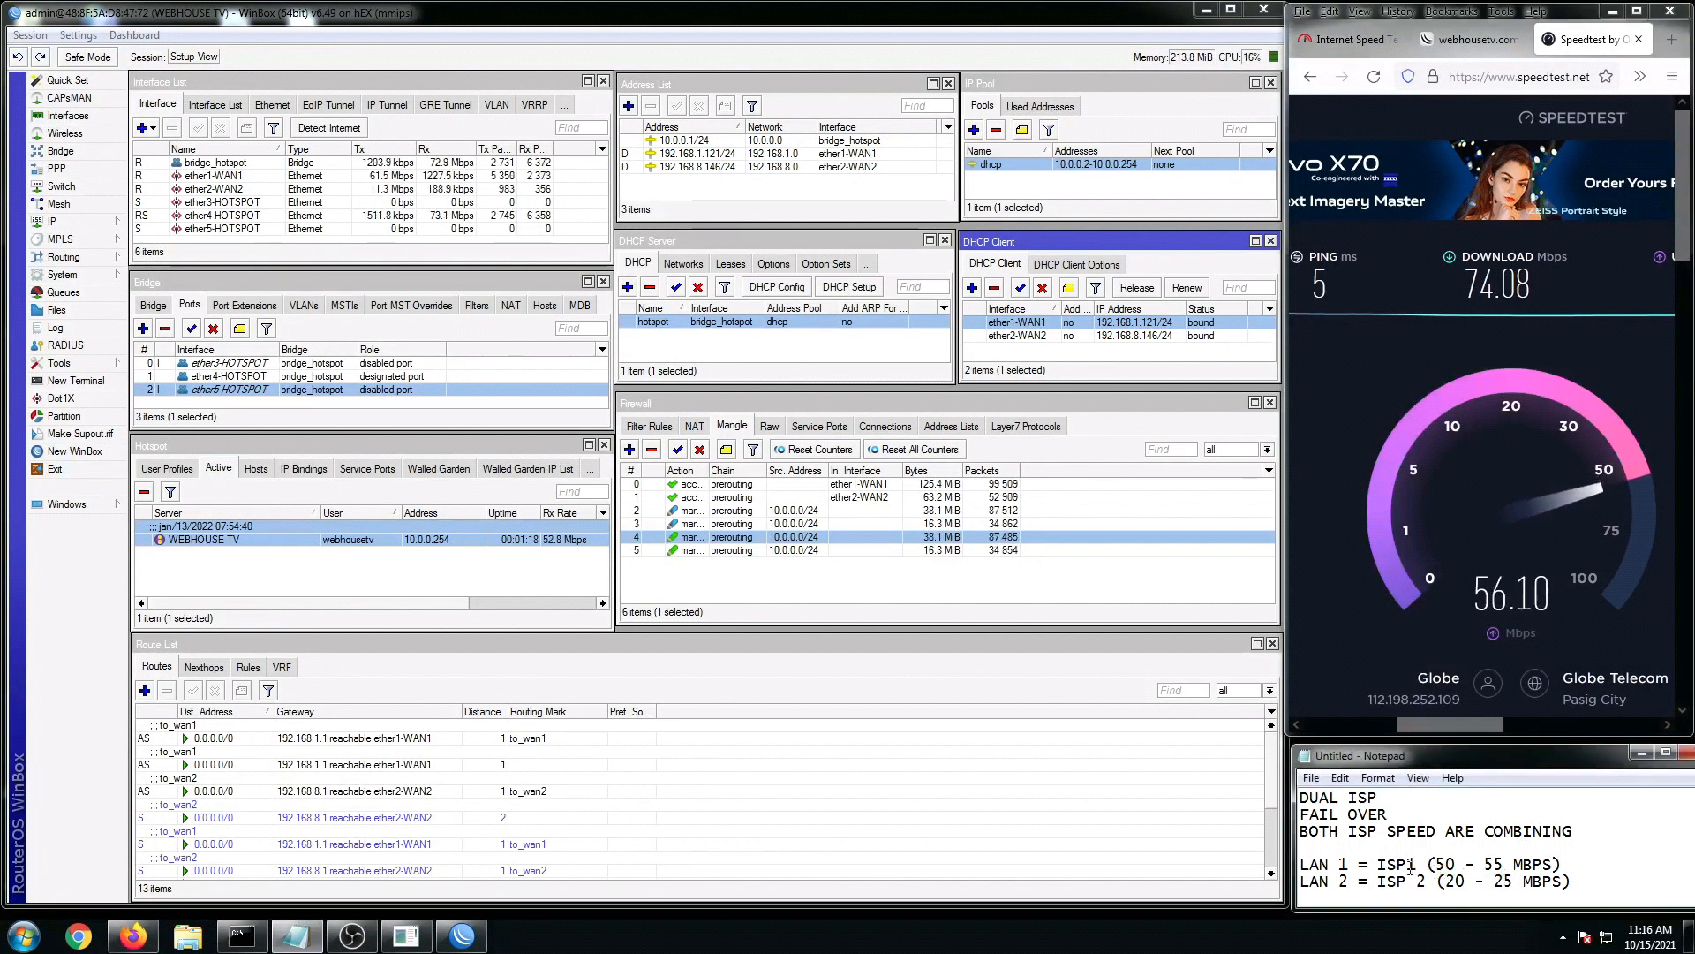
left_click_drag(1438, 865, 1426, 882)
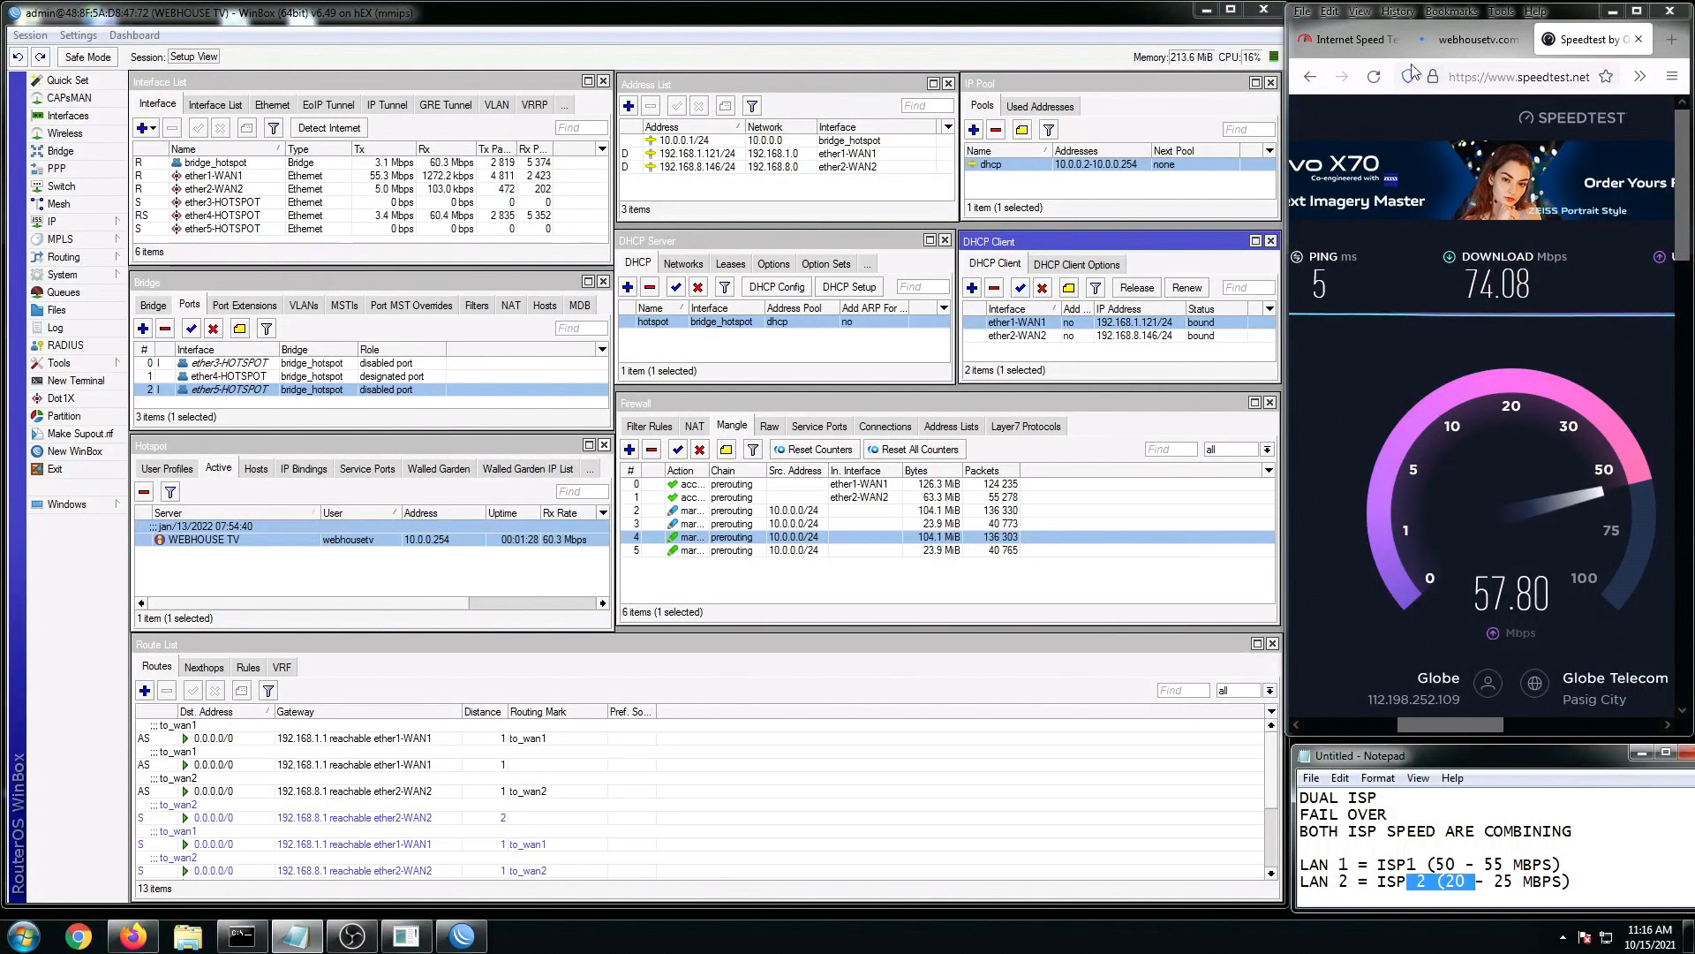
left_click(1354, 41)
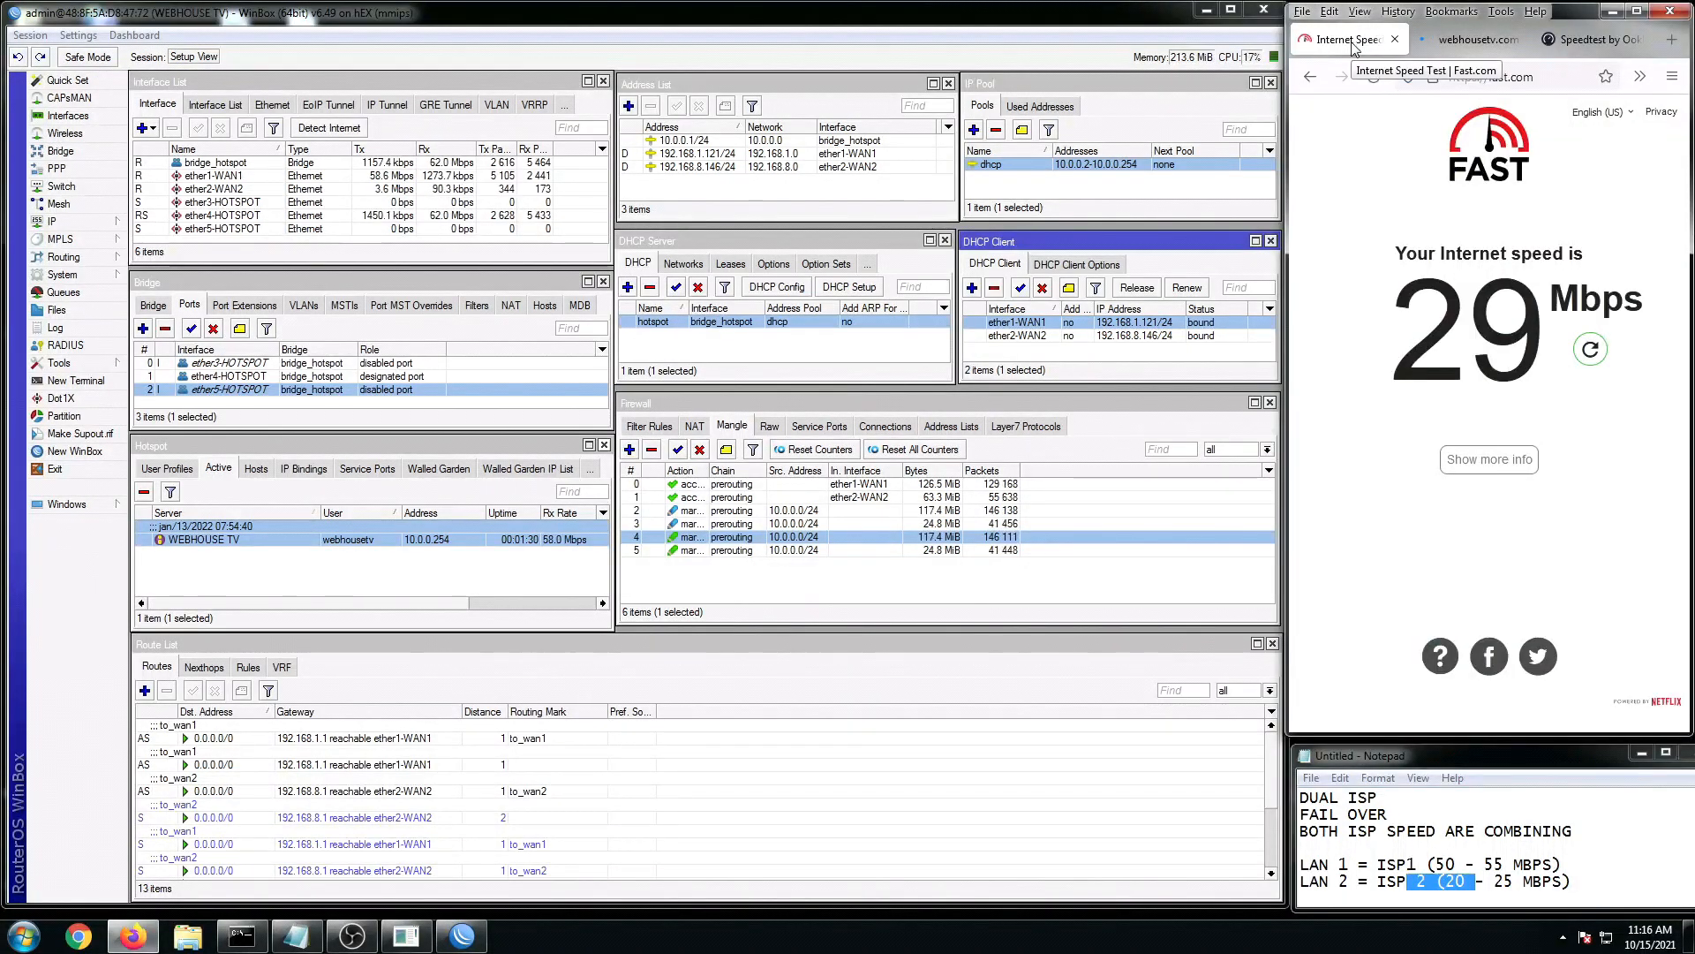
left_click(1591, 351)
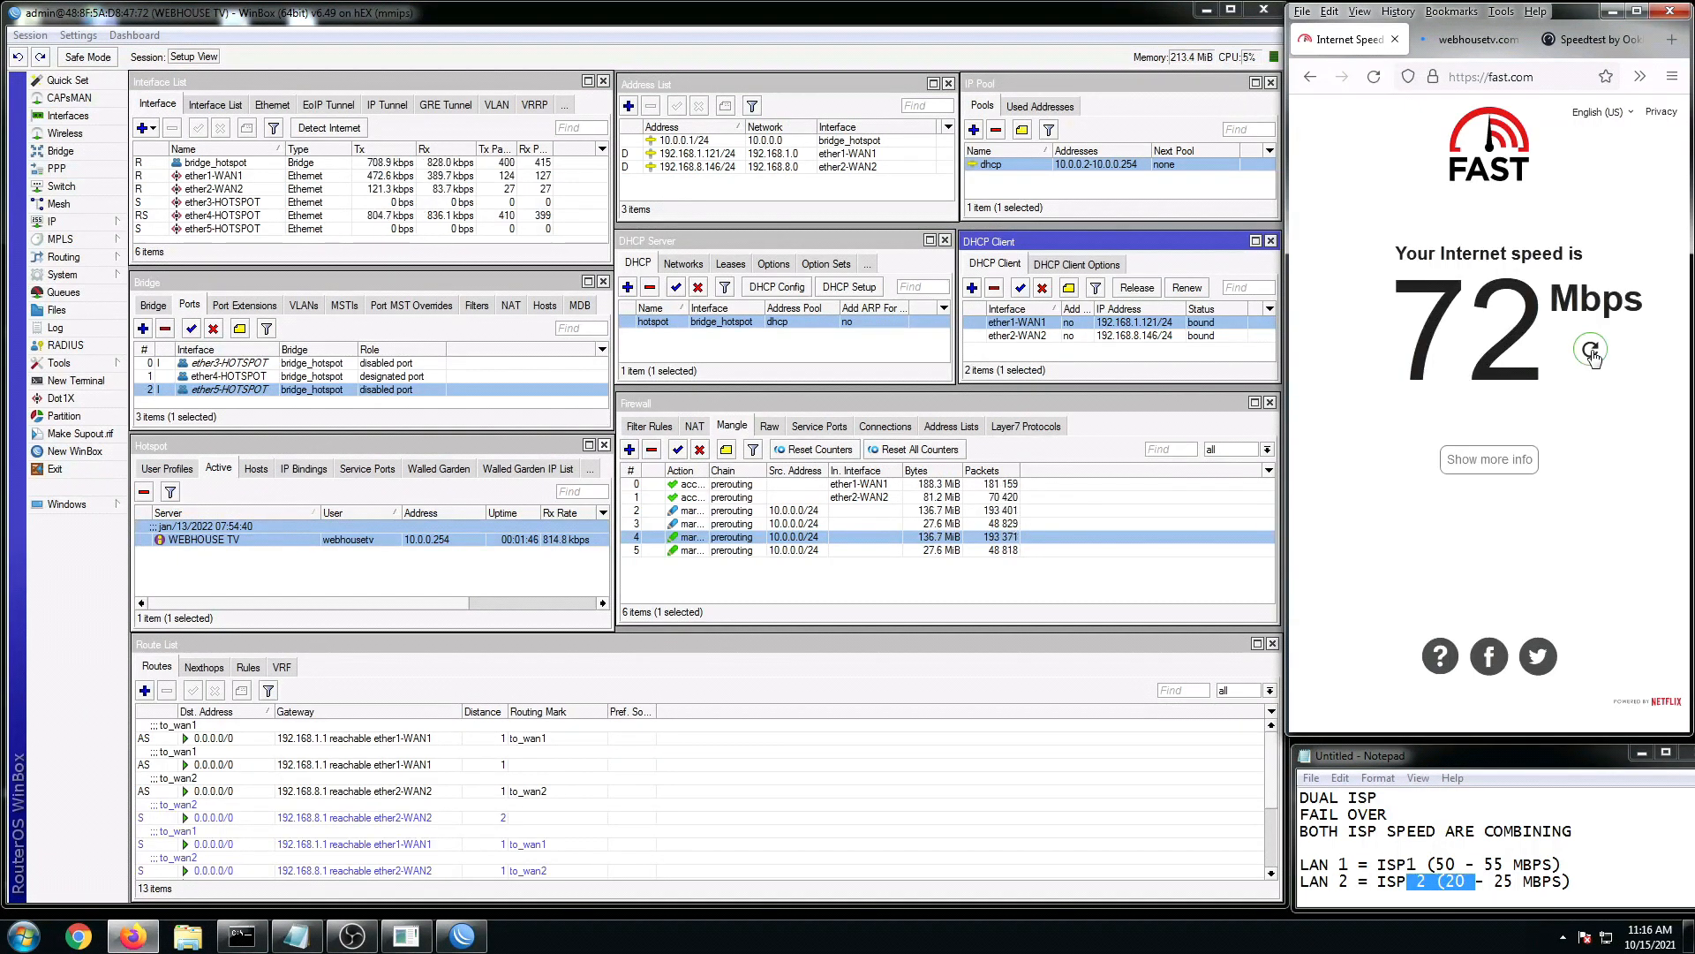
left_click(1577, 40)
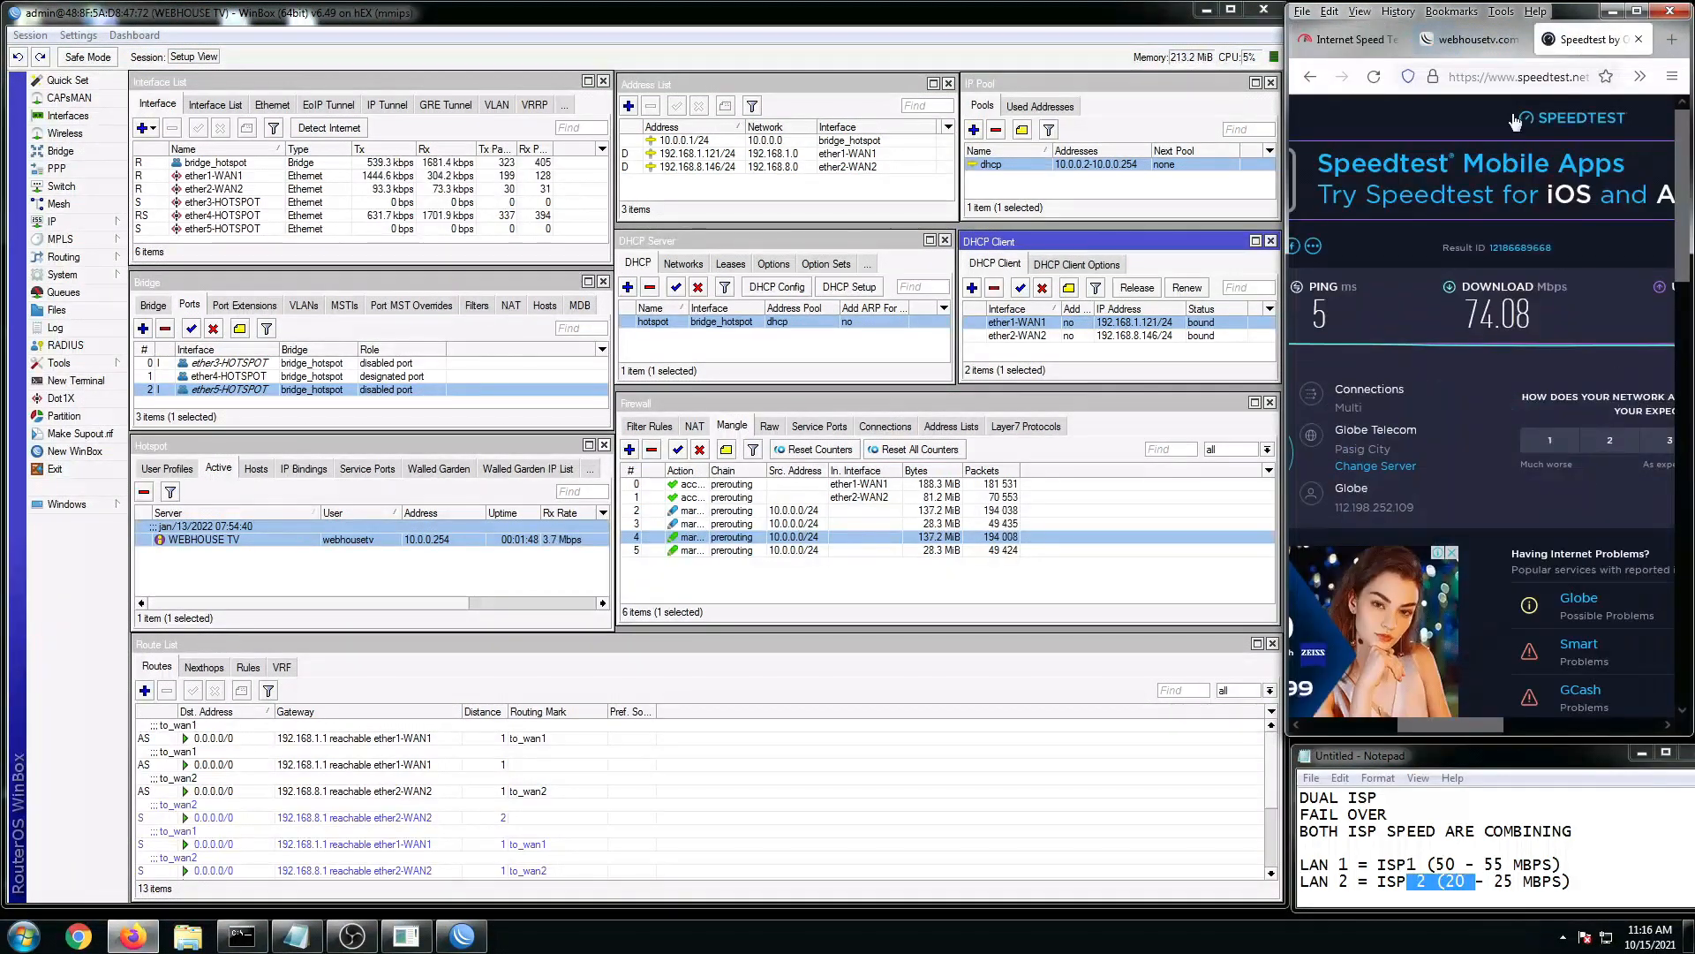
left_click(1458, 866)
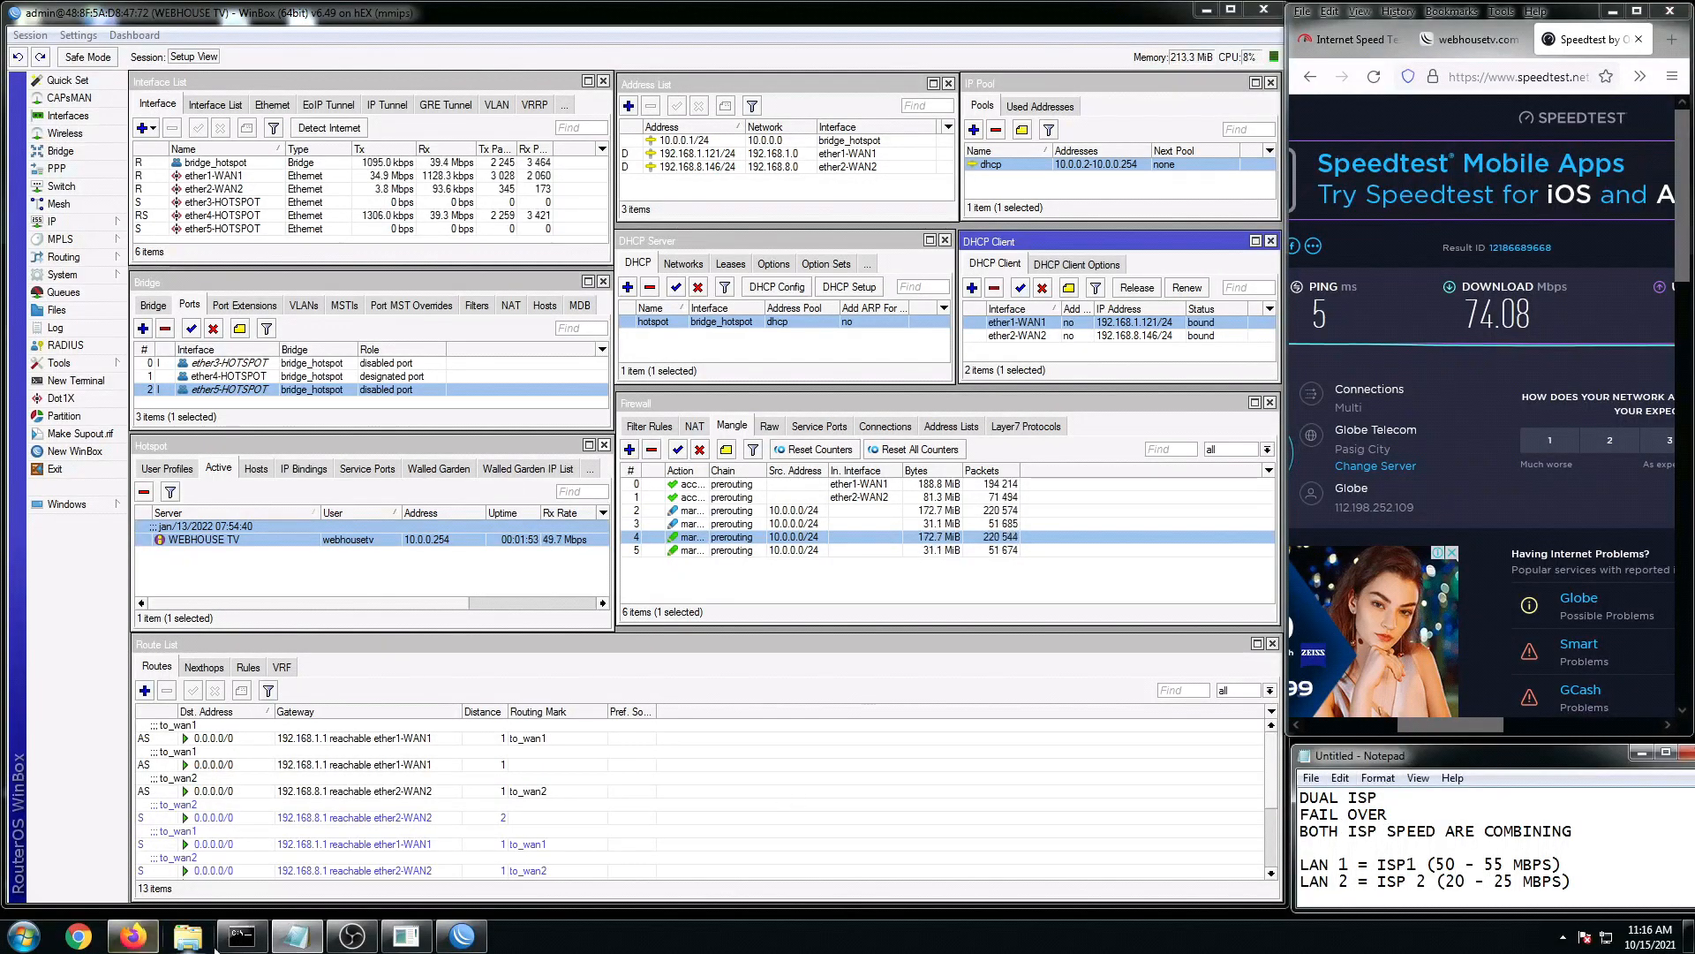
Step: Restart the continuous 'ping yahoo.com -t' in the command prompt and make its window taller
left_click(242, 935)
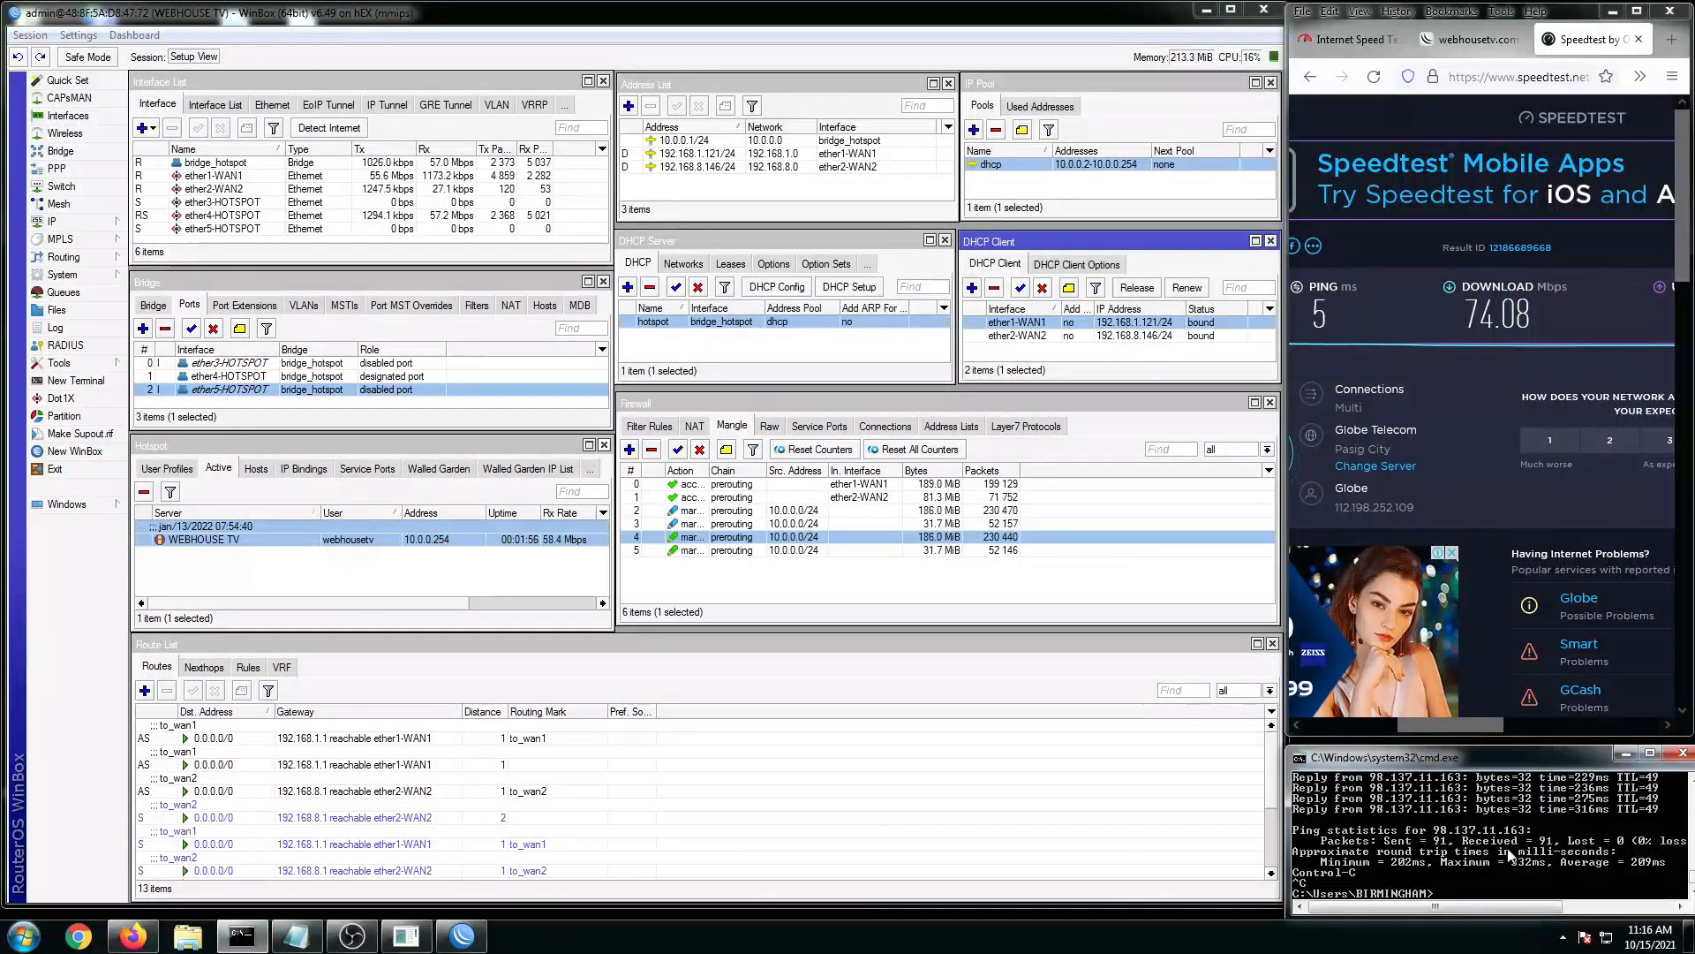
key("Up")
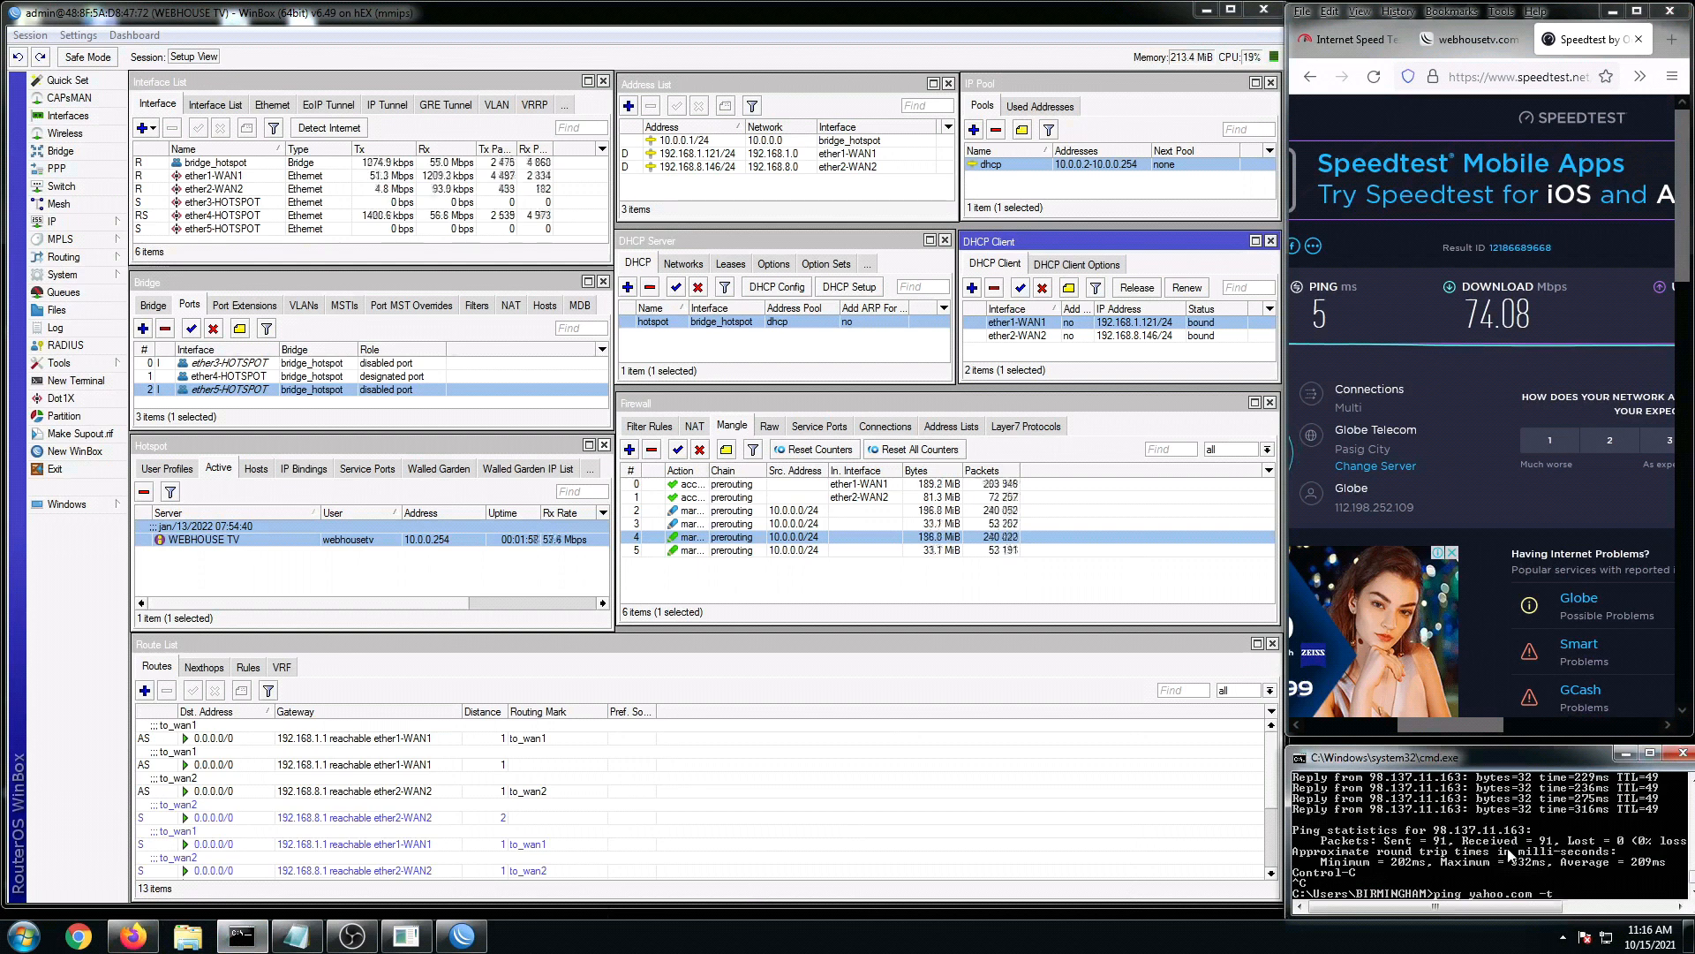
key("Return")
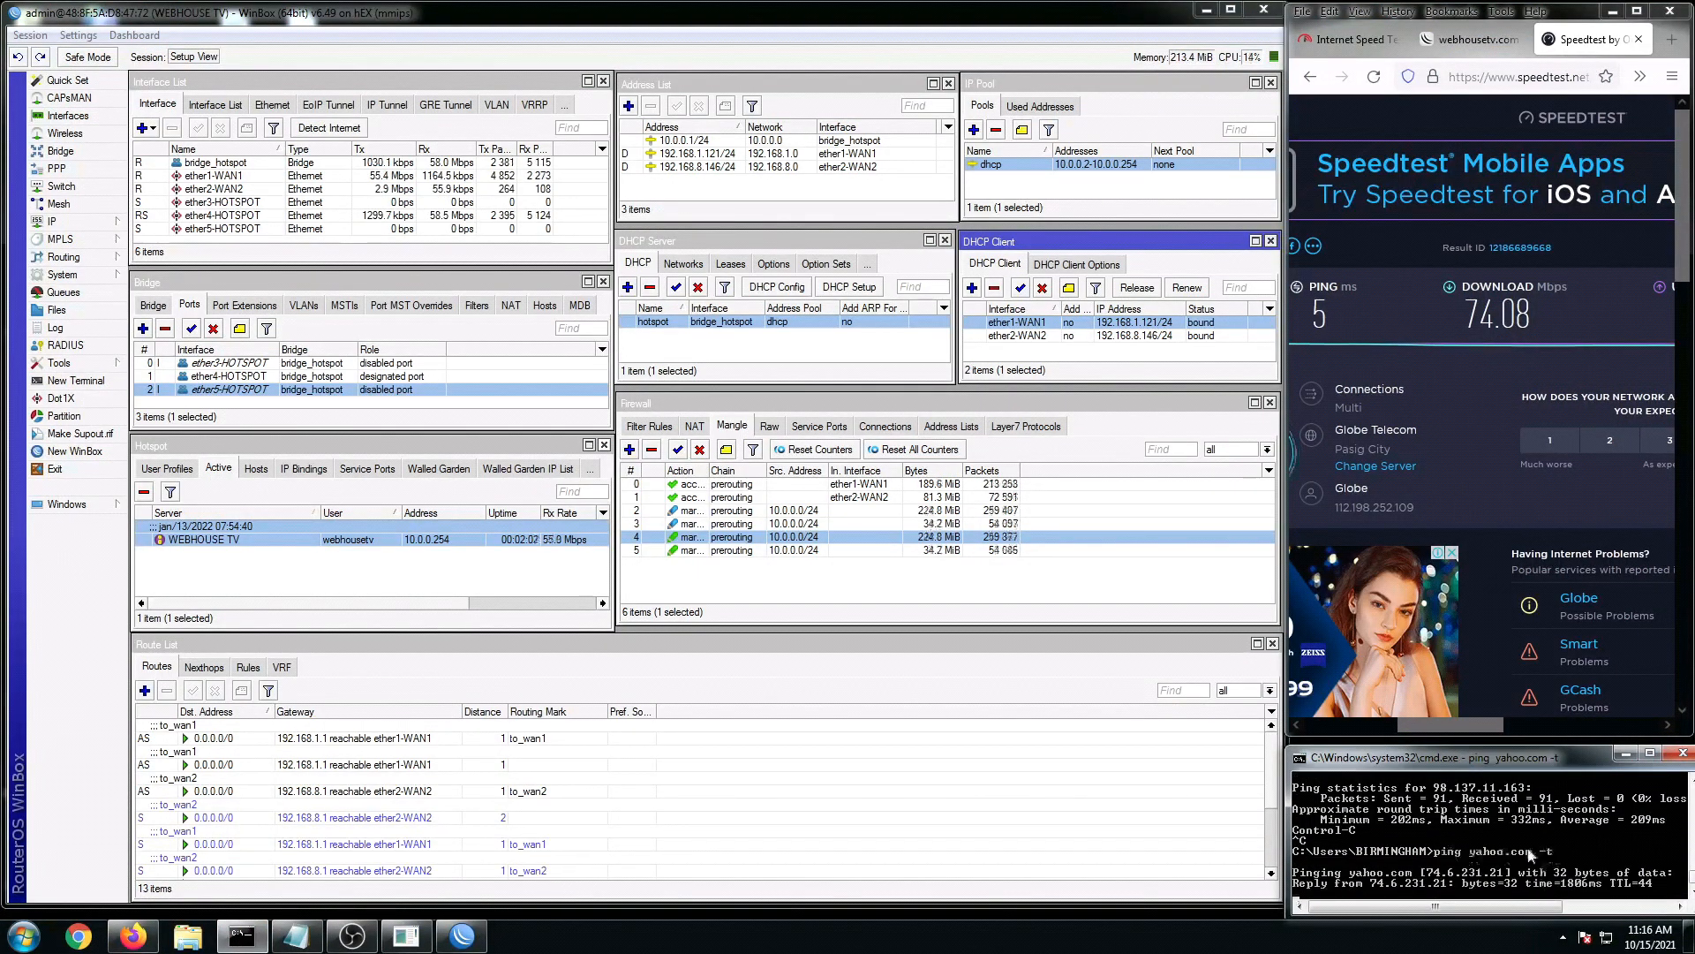
left_click_drag(1470, 749, 1470, 732)
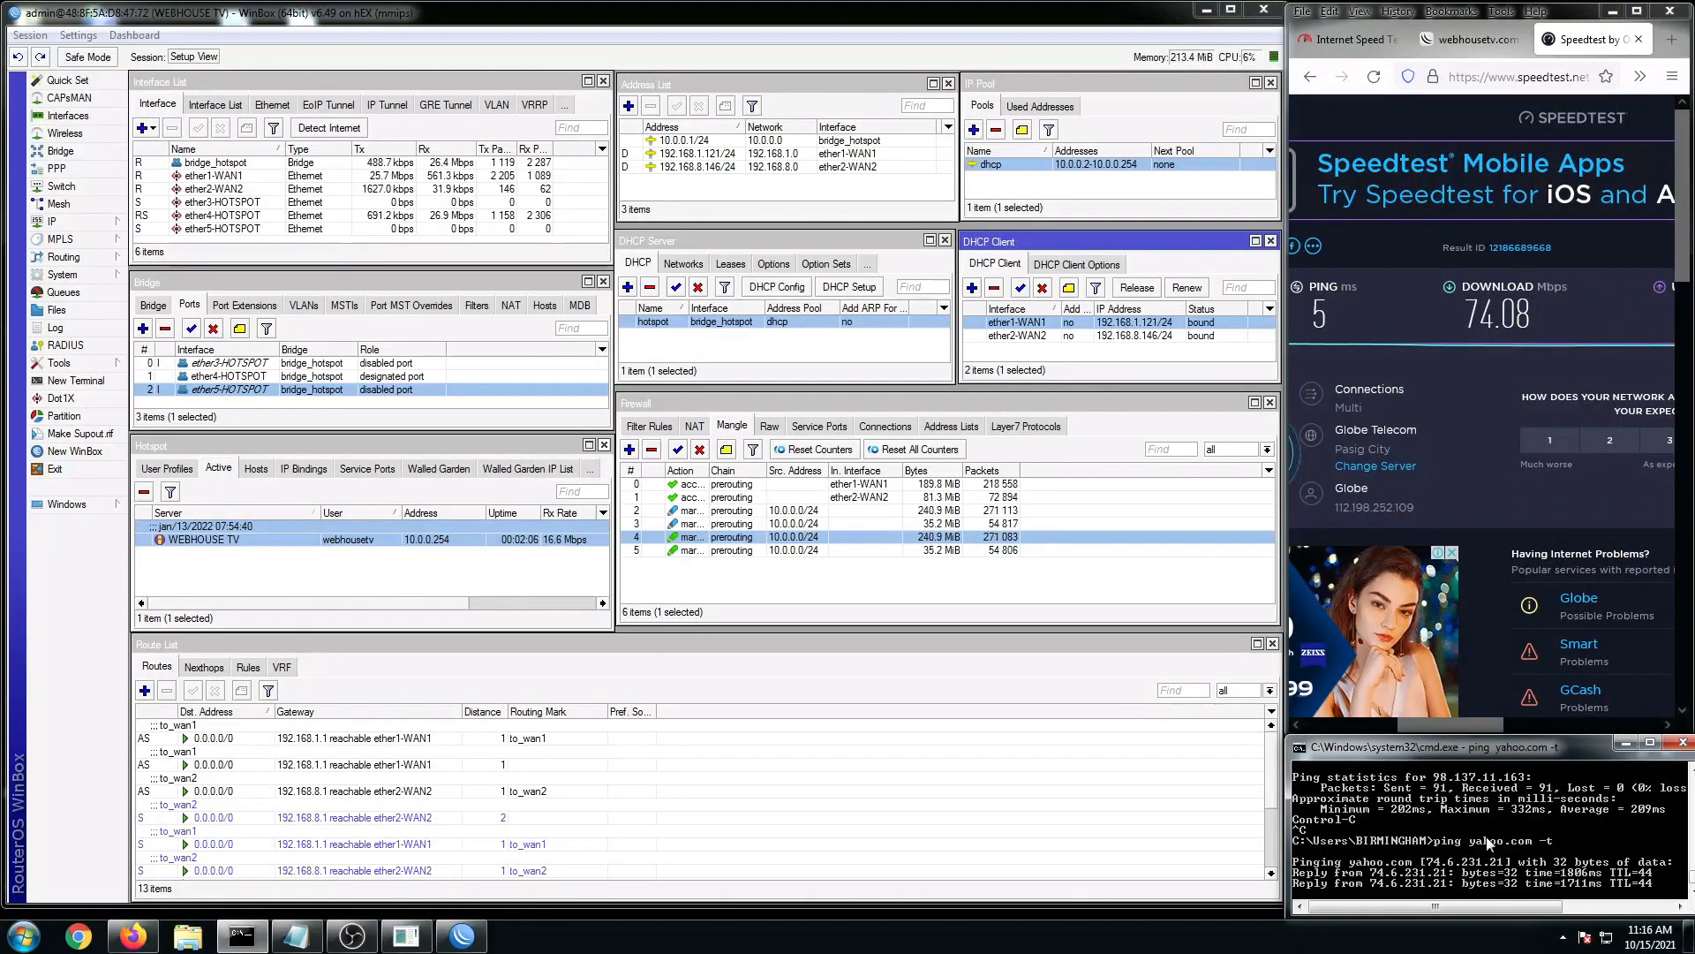
left_click_drag(1483, 726, 1484, 715)
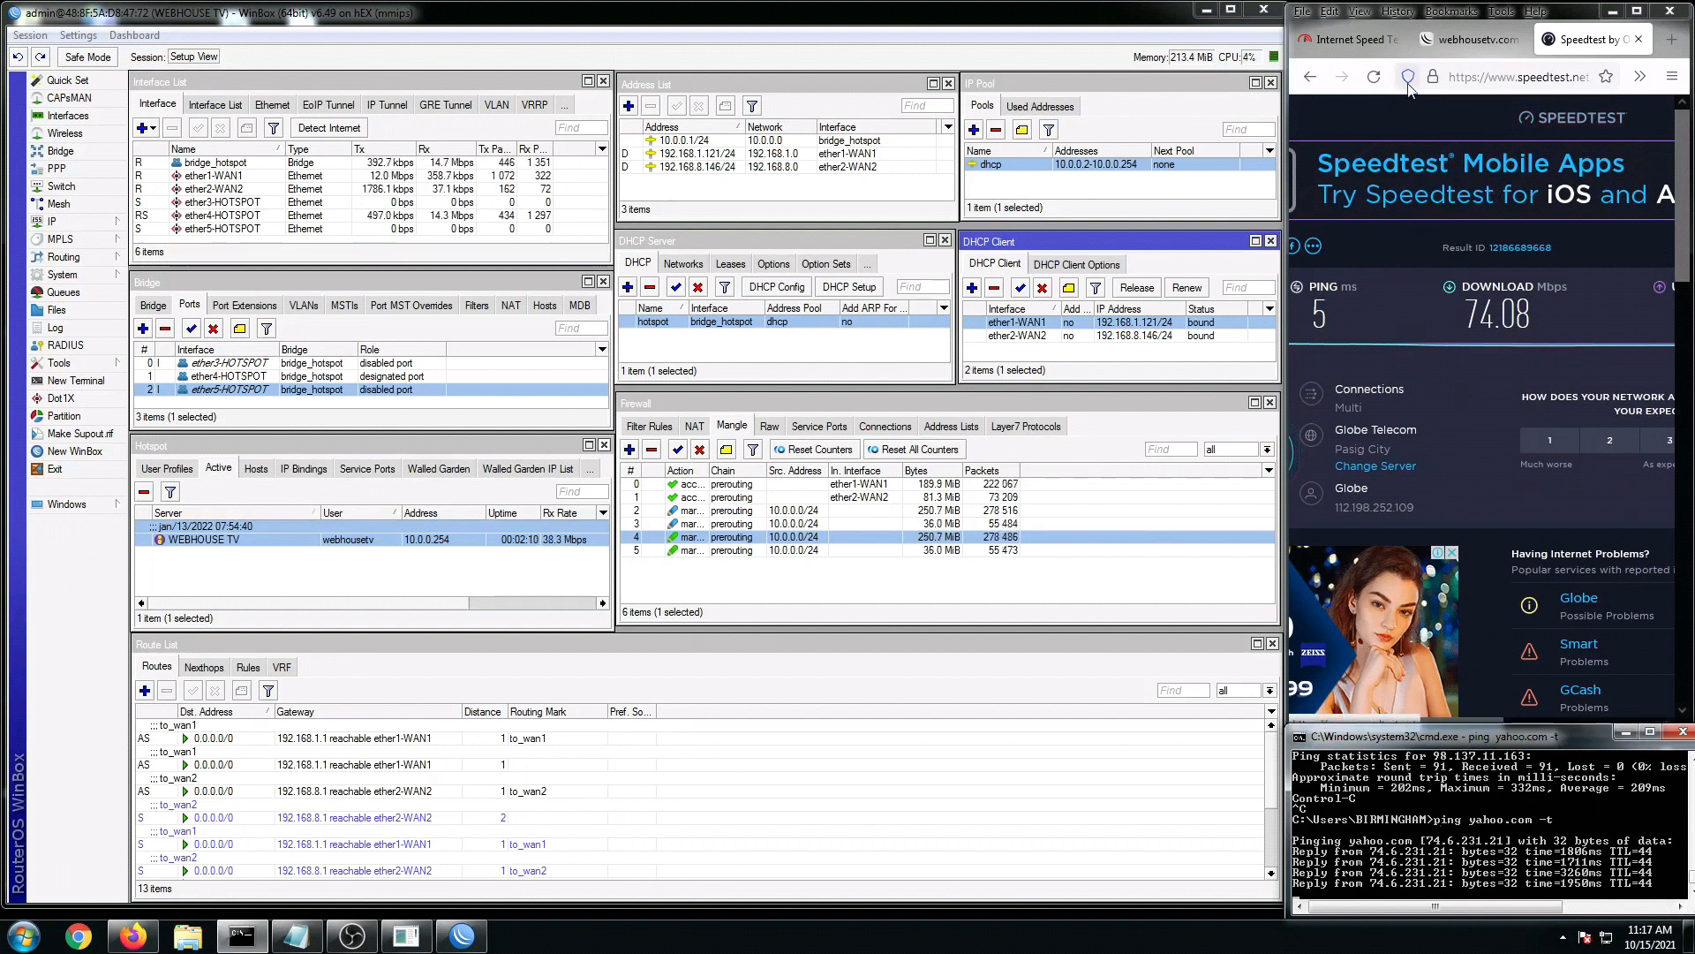
left_click(1027, 337)
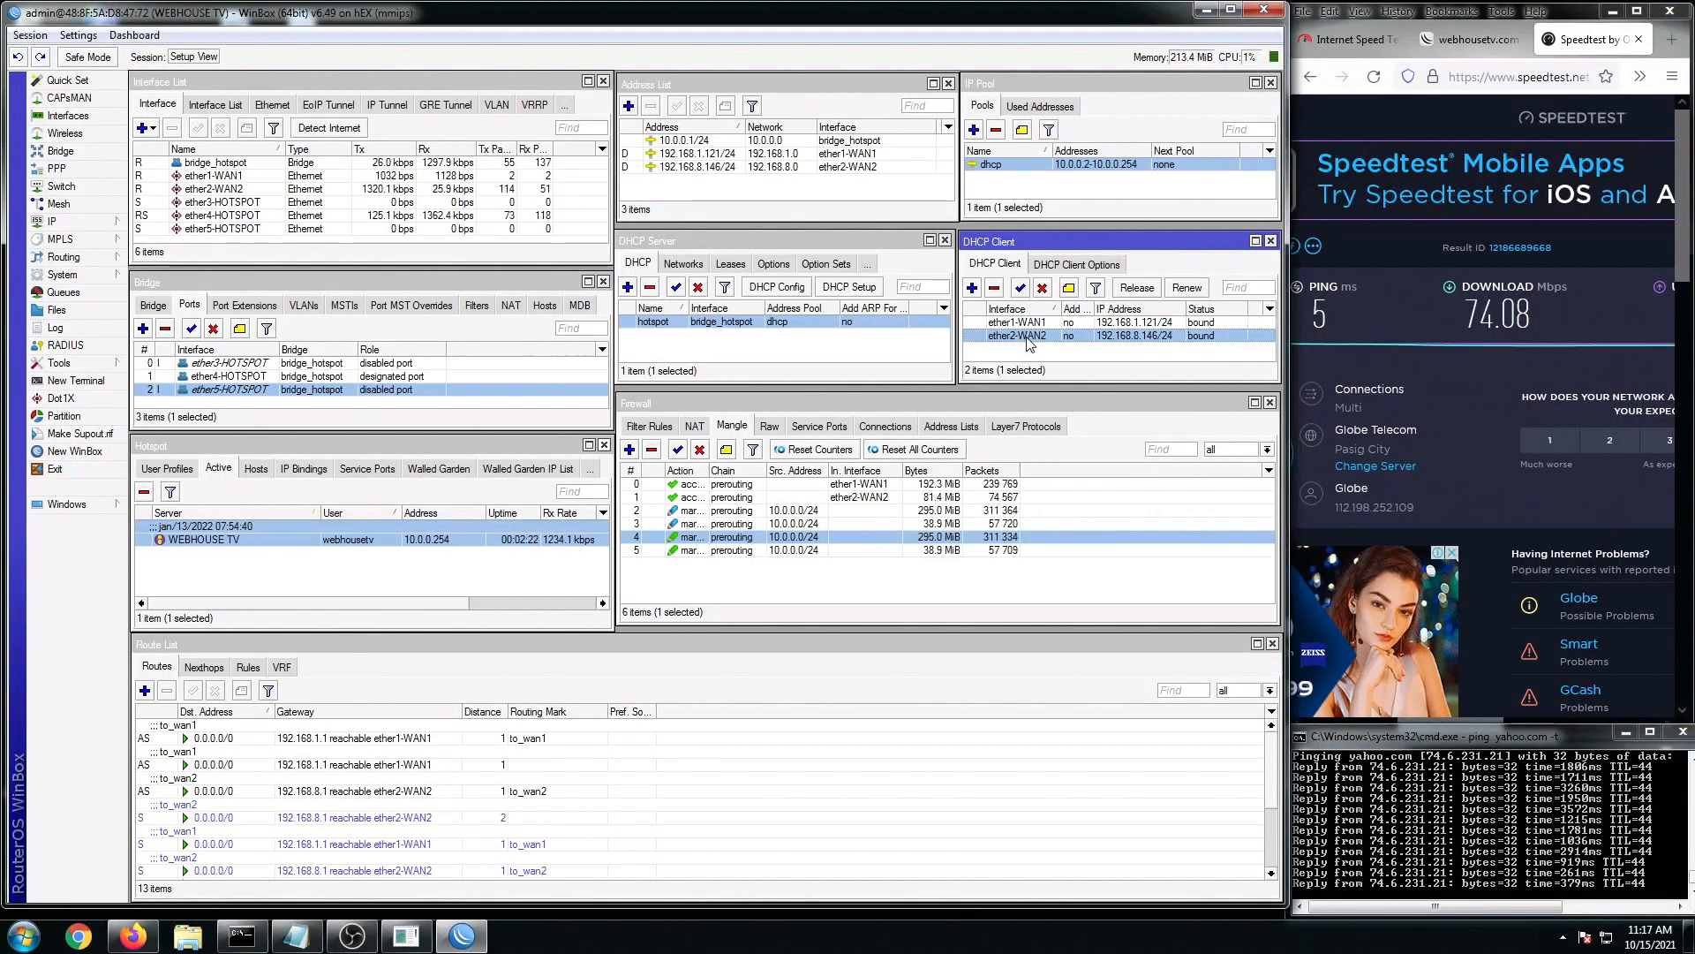
Step: With ether2-WAN2 disabled, check the to_wan2 route and the ongoing ping replies, then close Route List
left_click(399, 789)
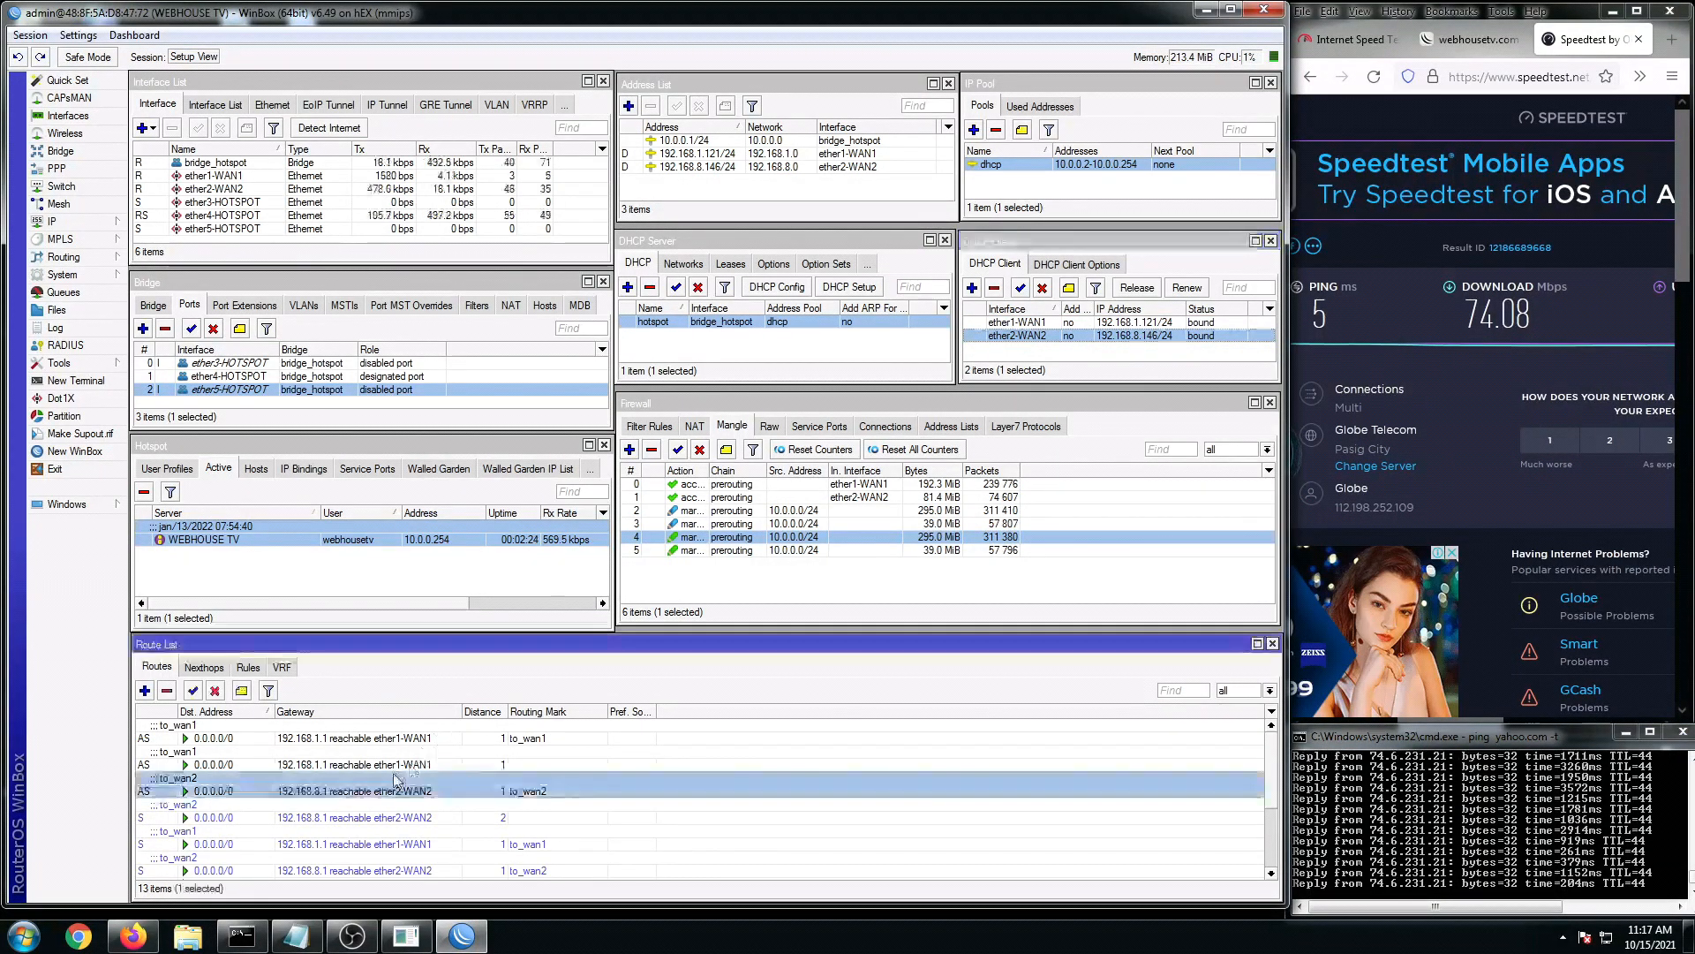
scroll(371, 830, "down", 1)
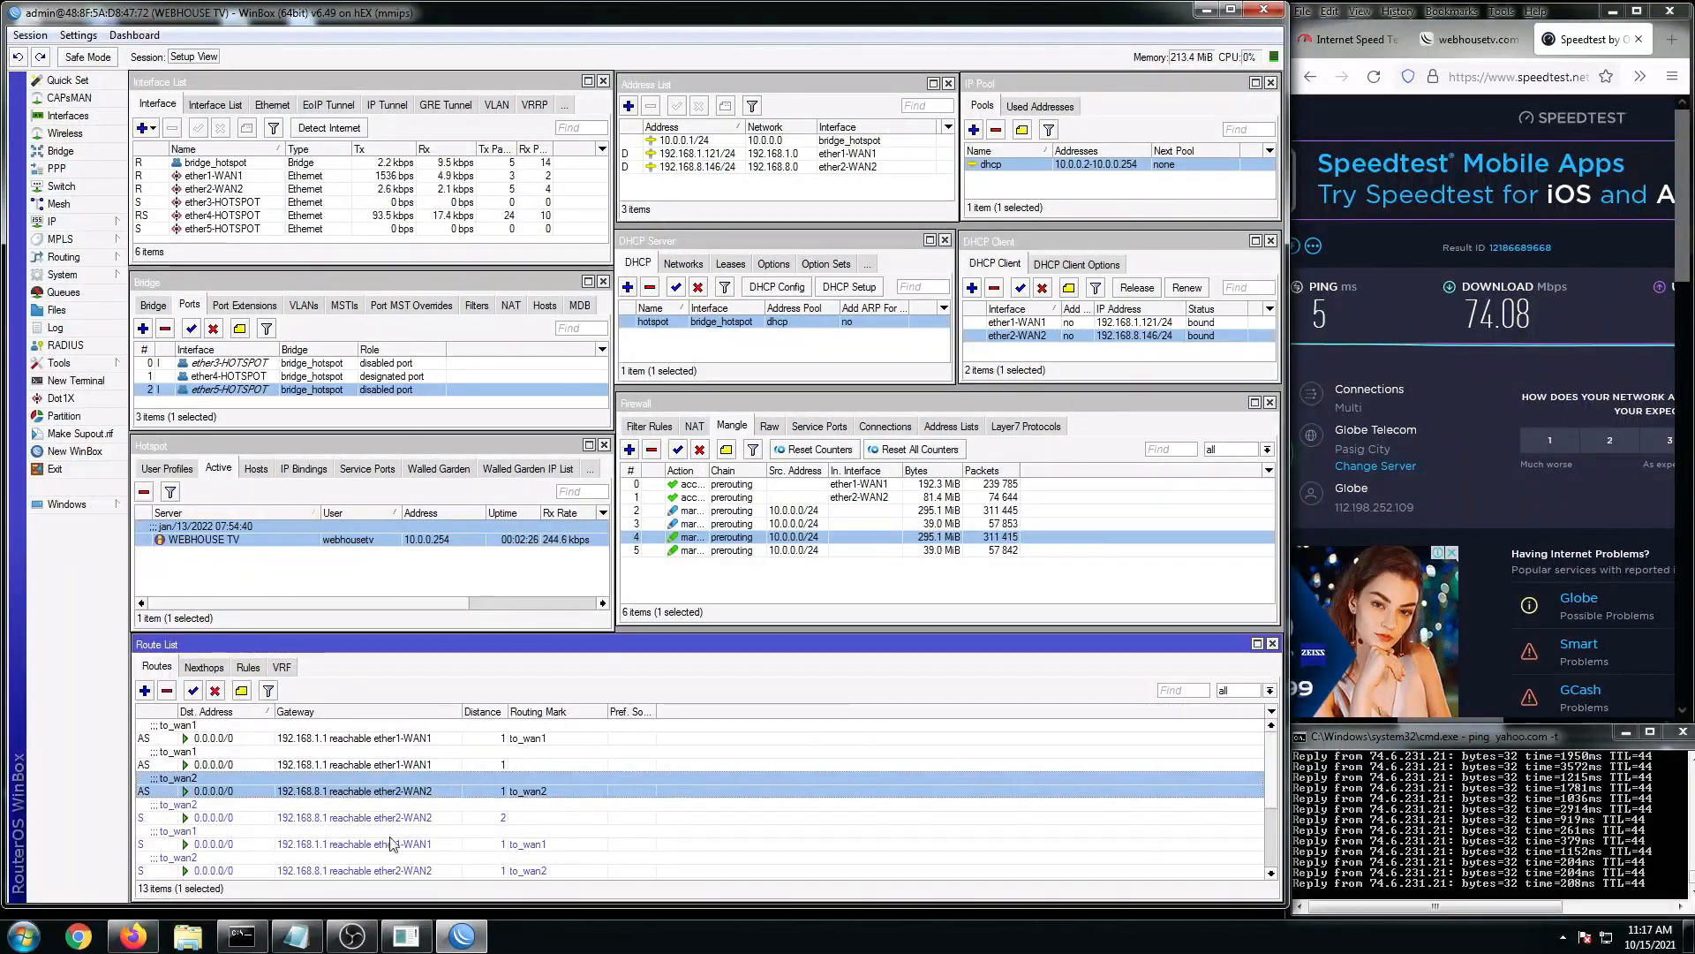
scroll(402, 810, "up", 1)
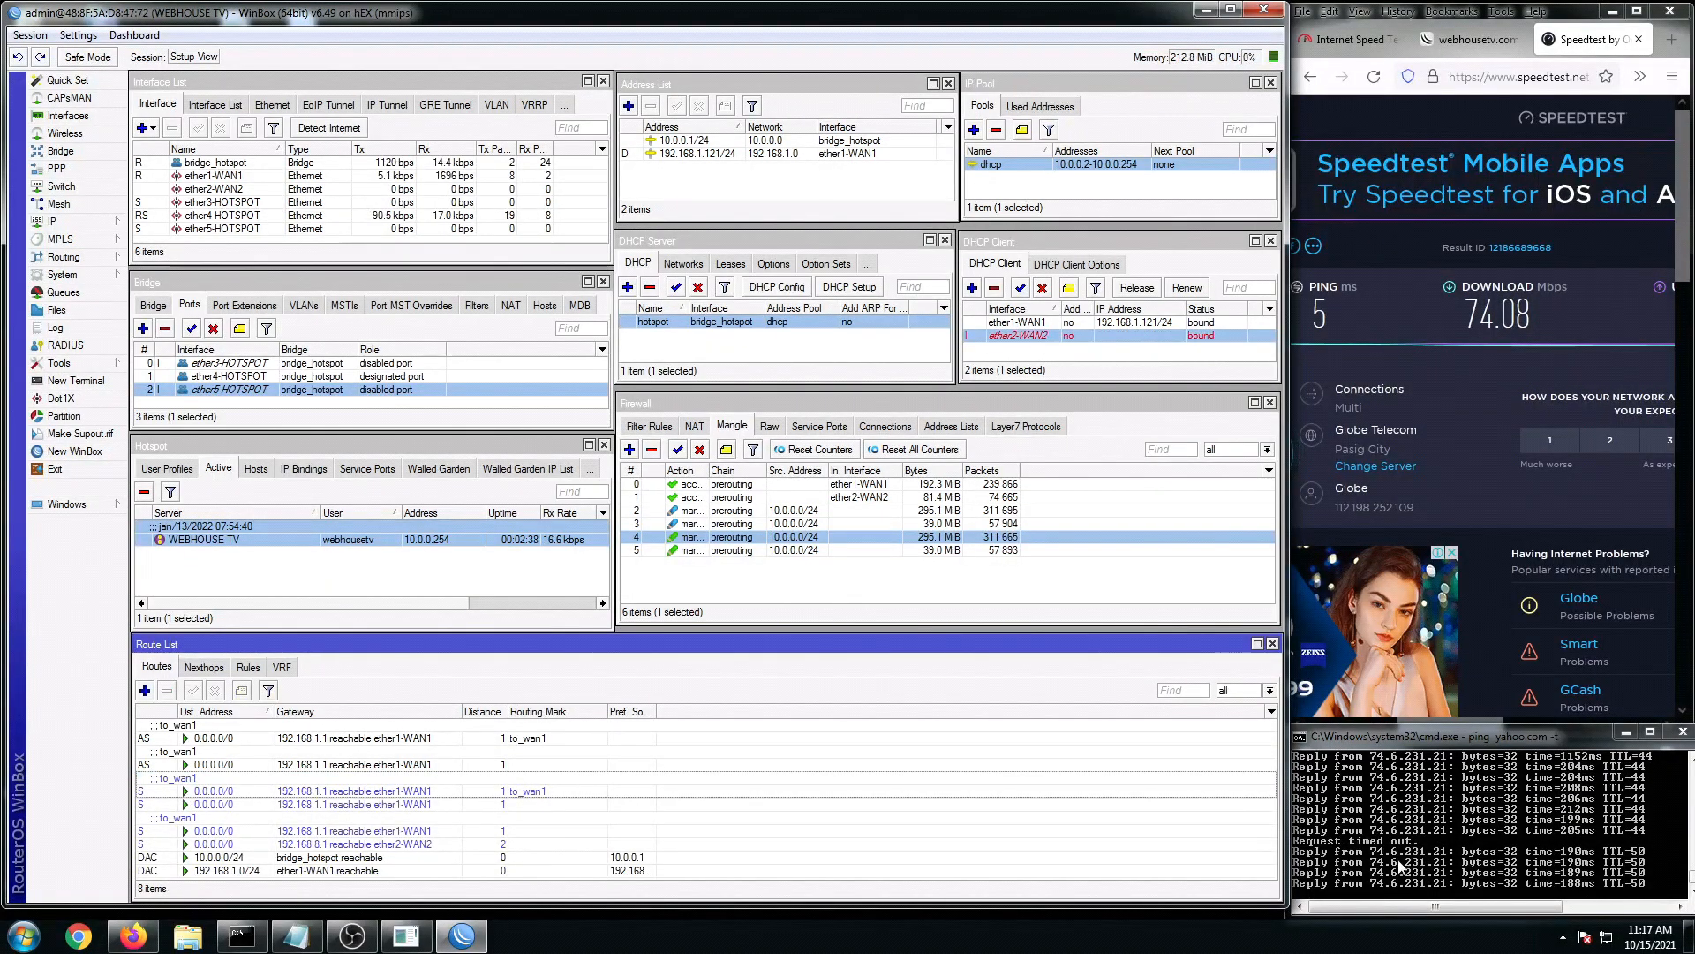
left_click(1402, 865)
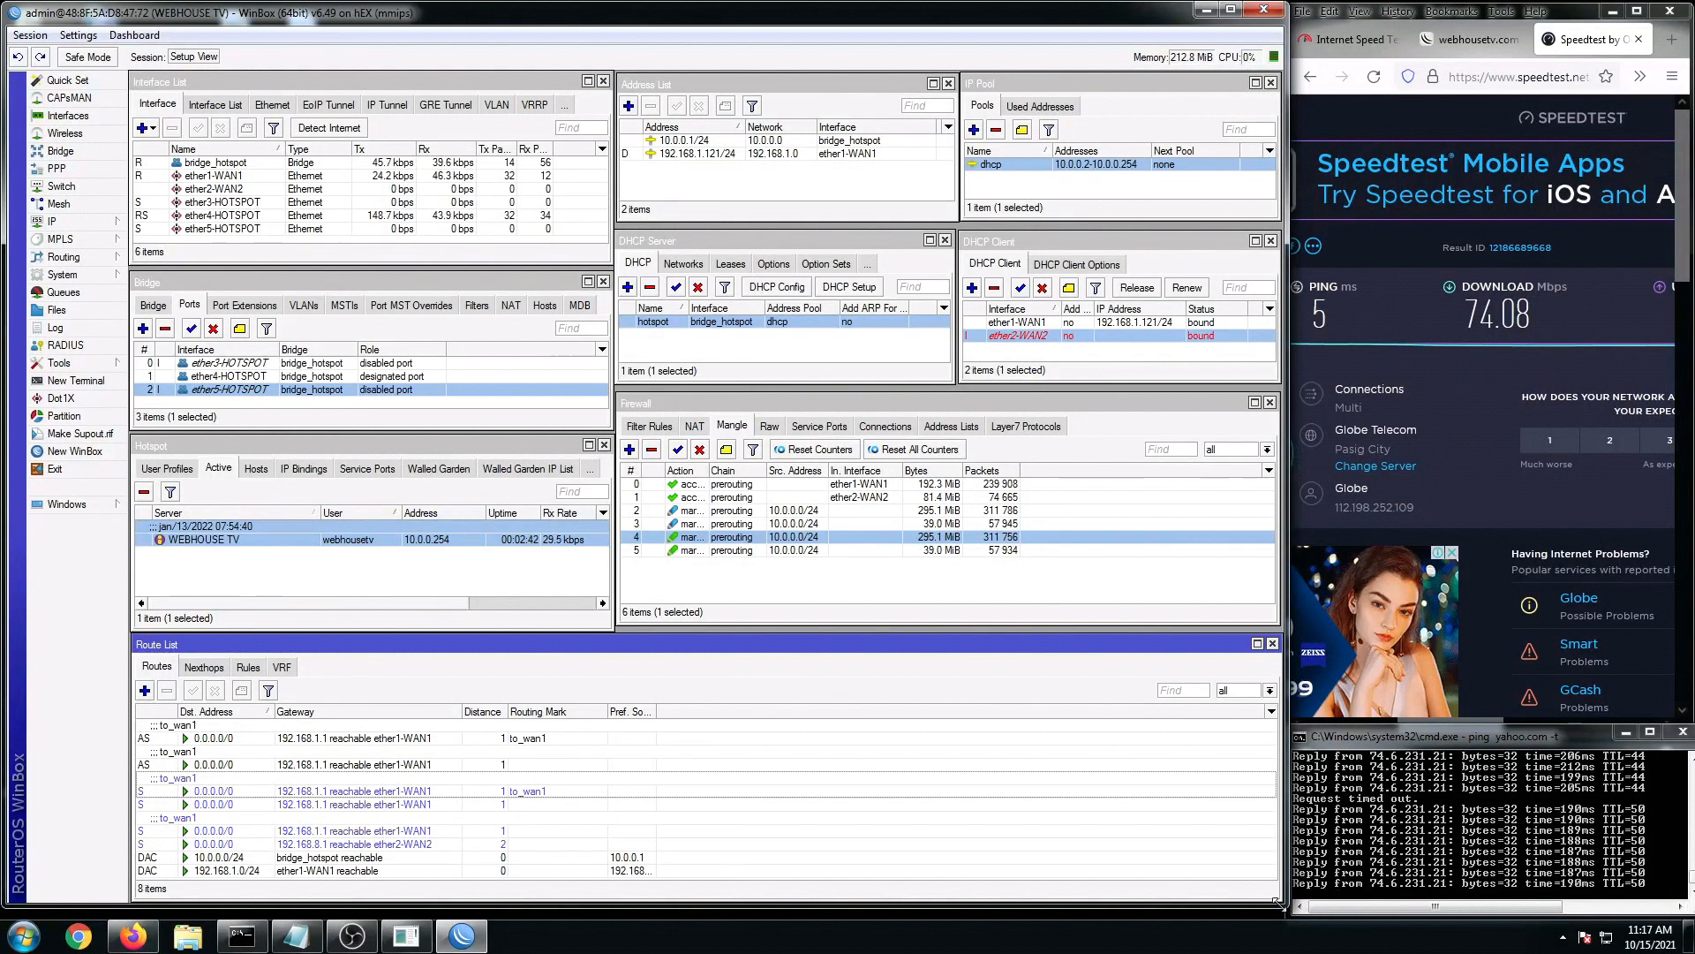
left_click_drag(1281, 903, 1275, 907)
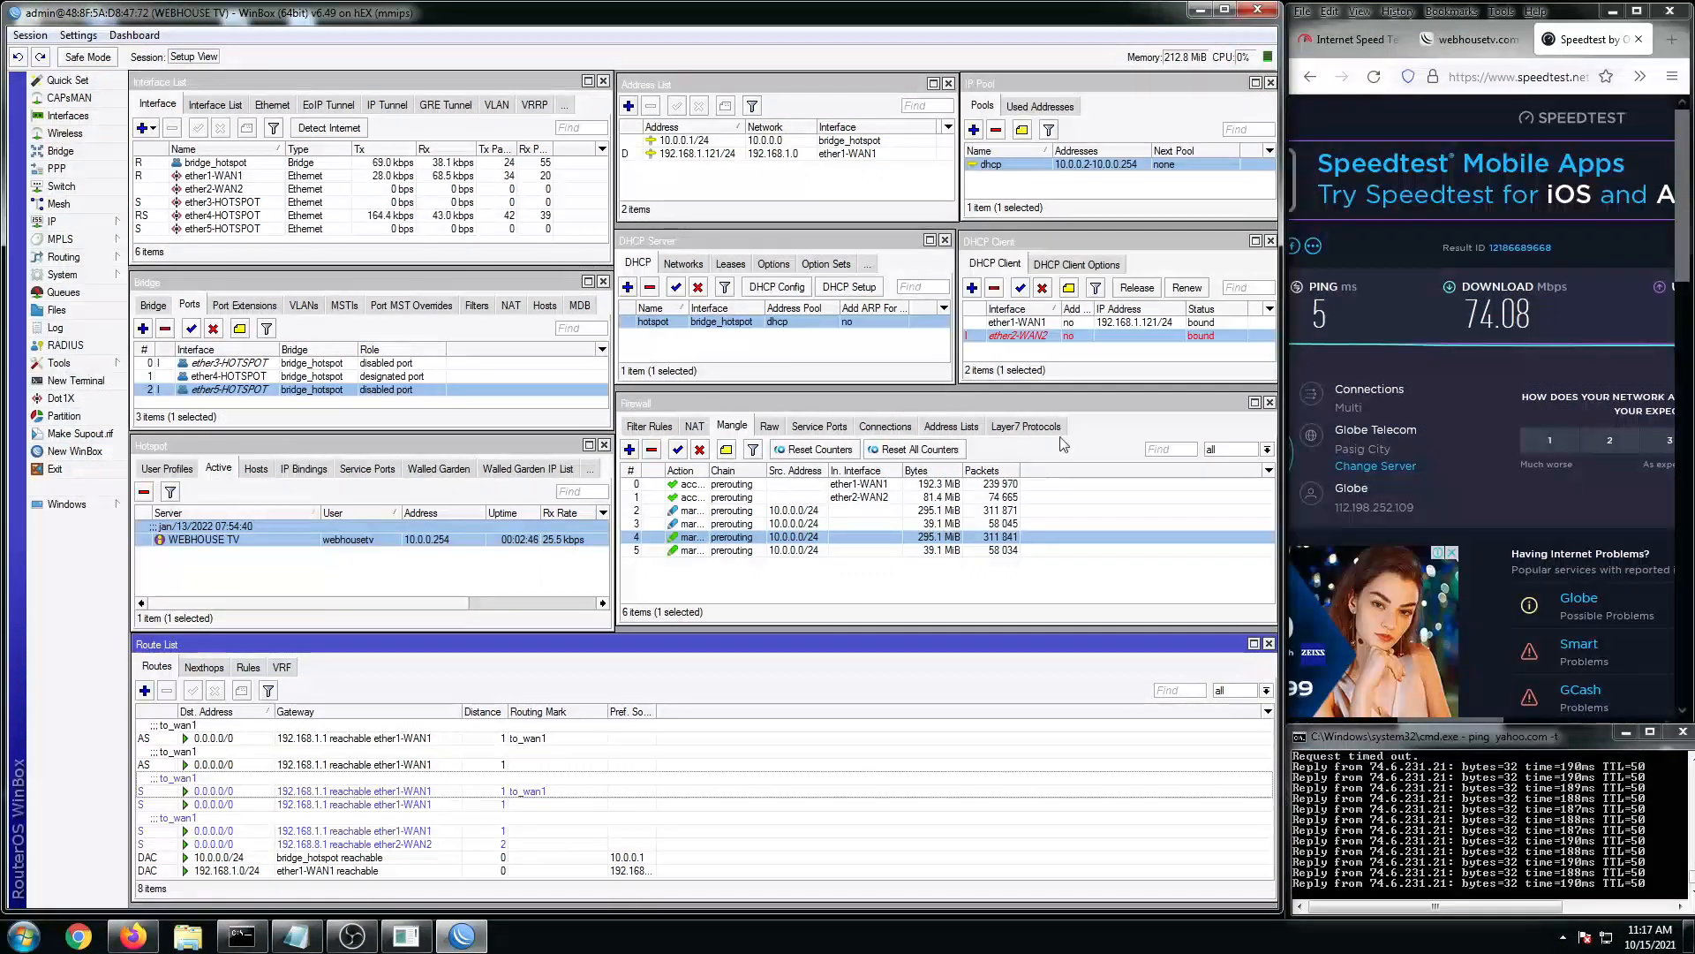
left_click(1024, 343)
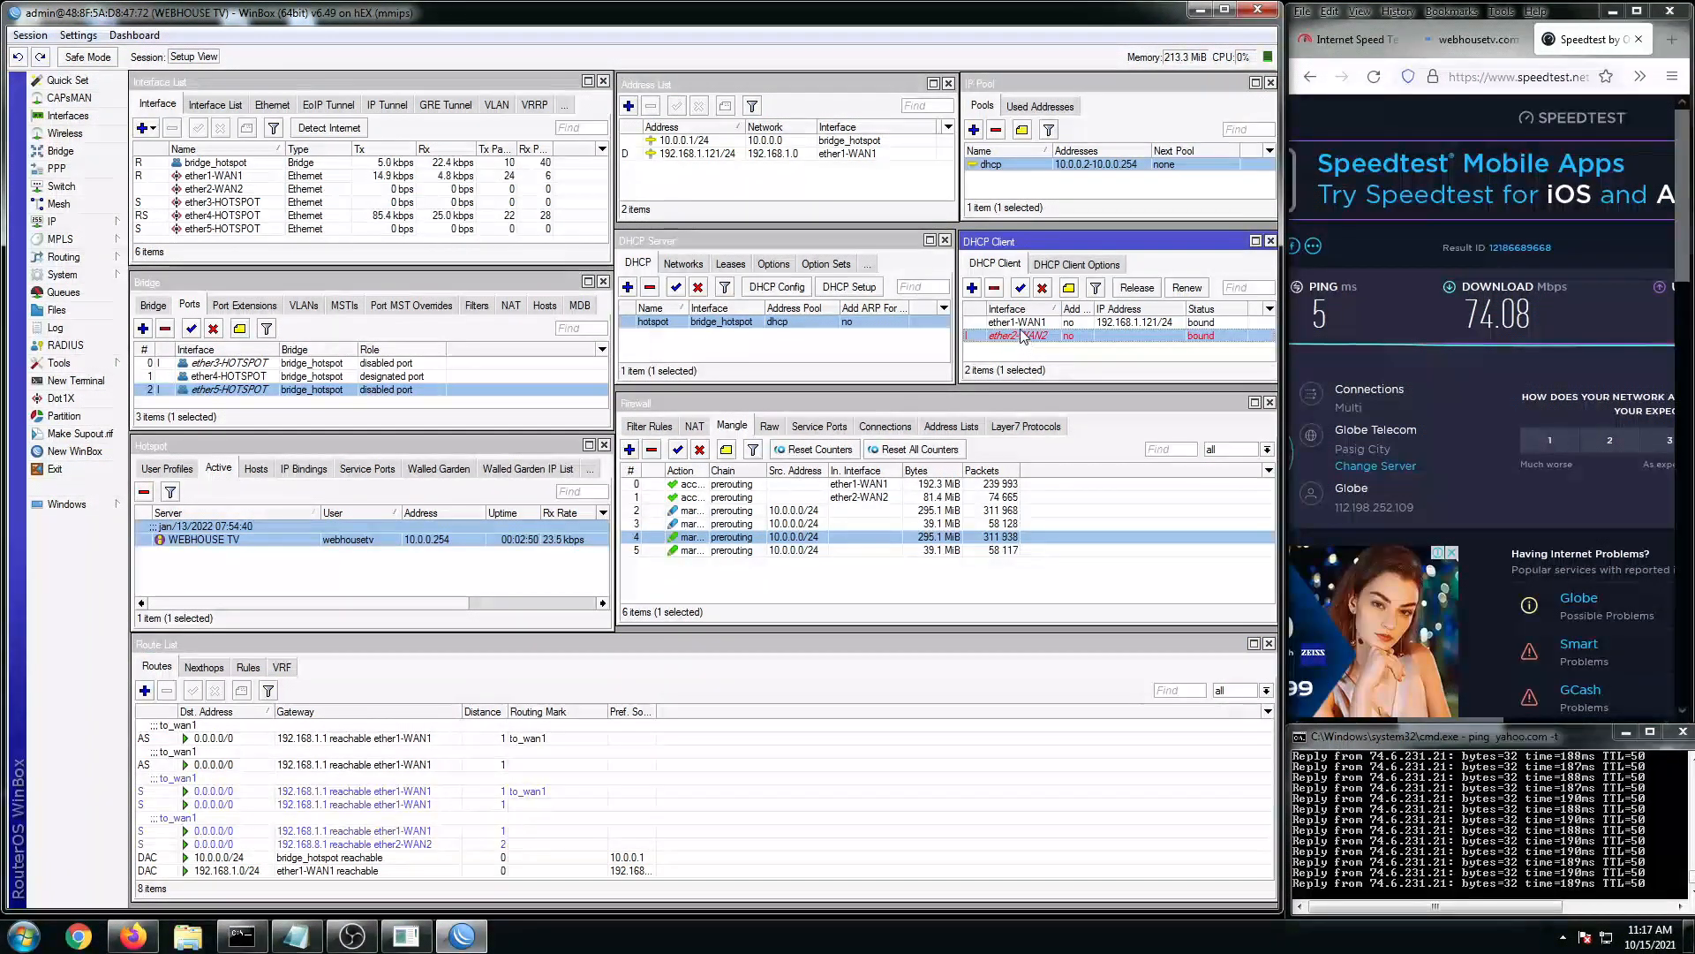
left_click(1020, 324)
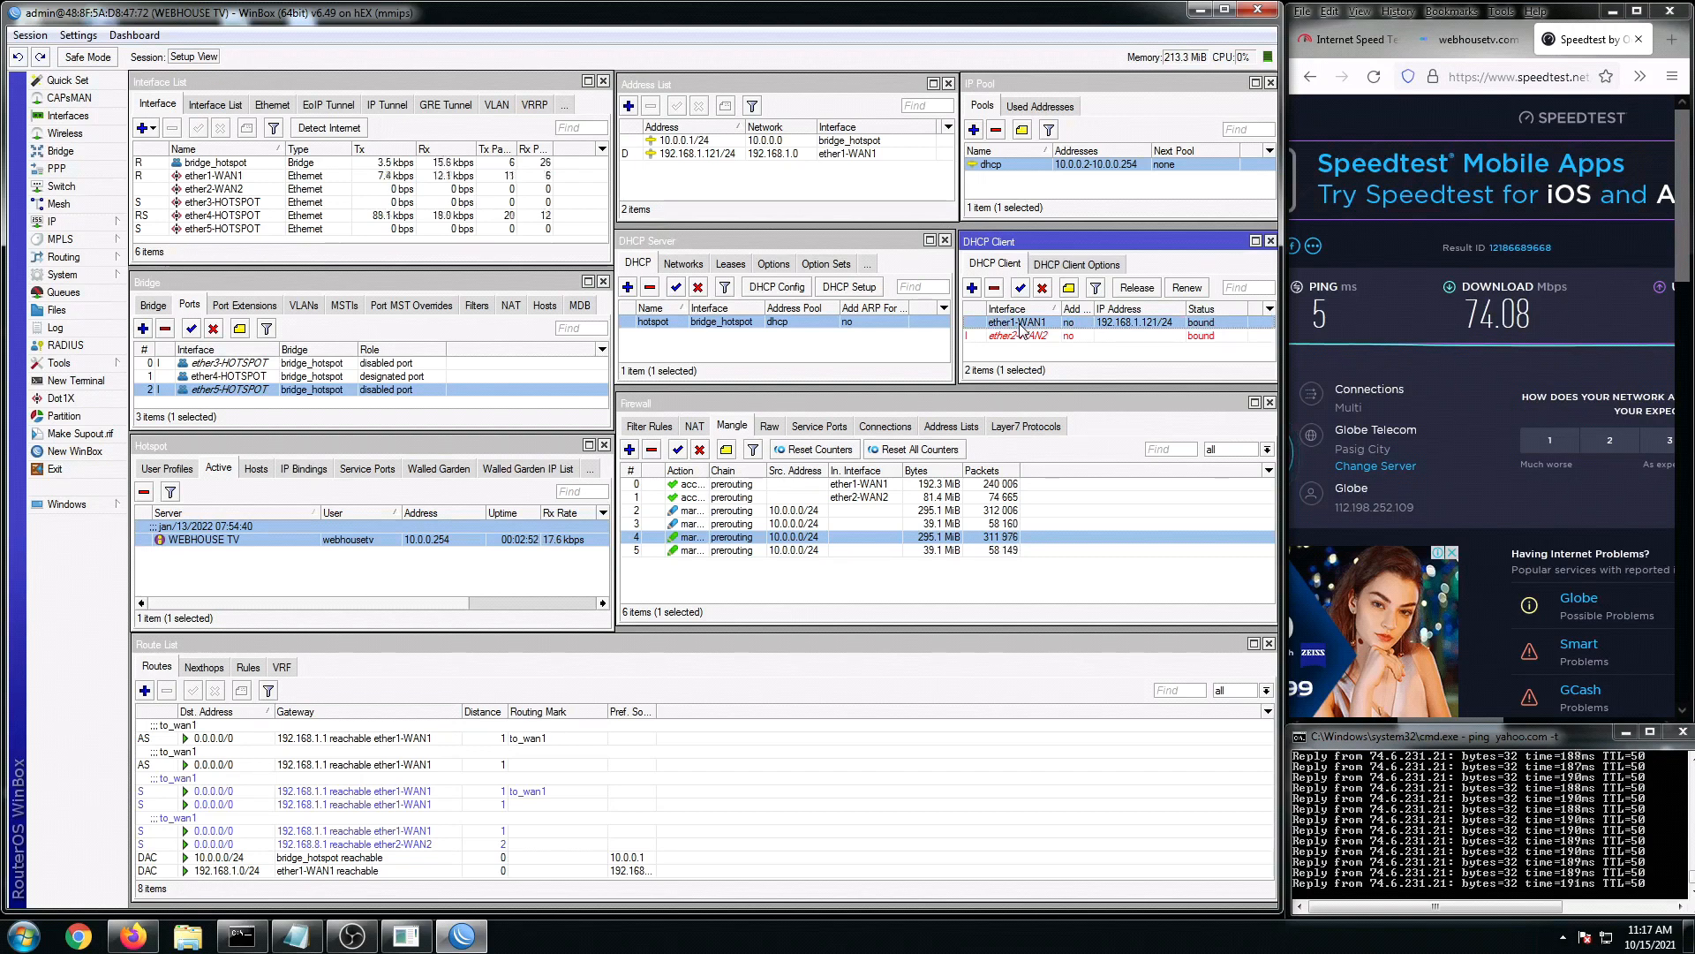
left_click(1269, 643)
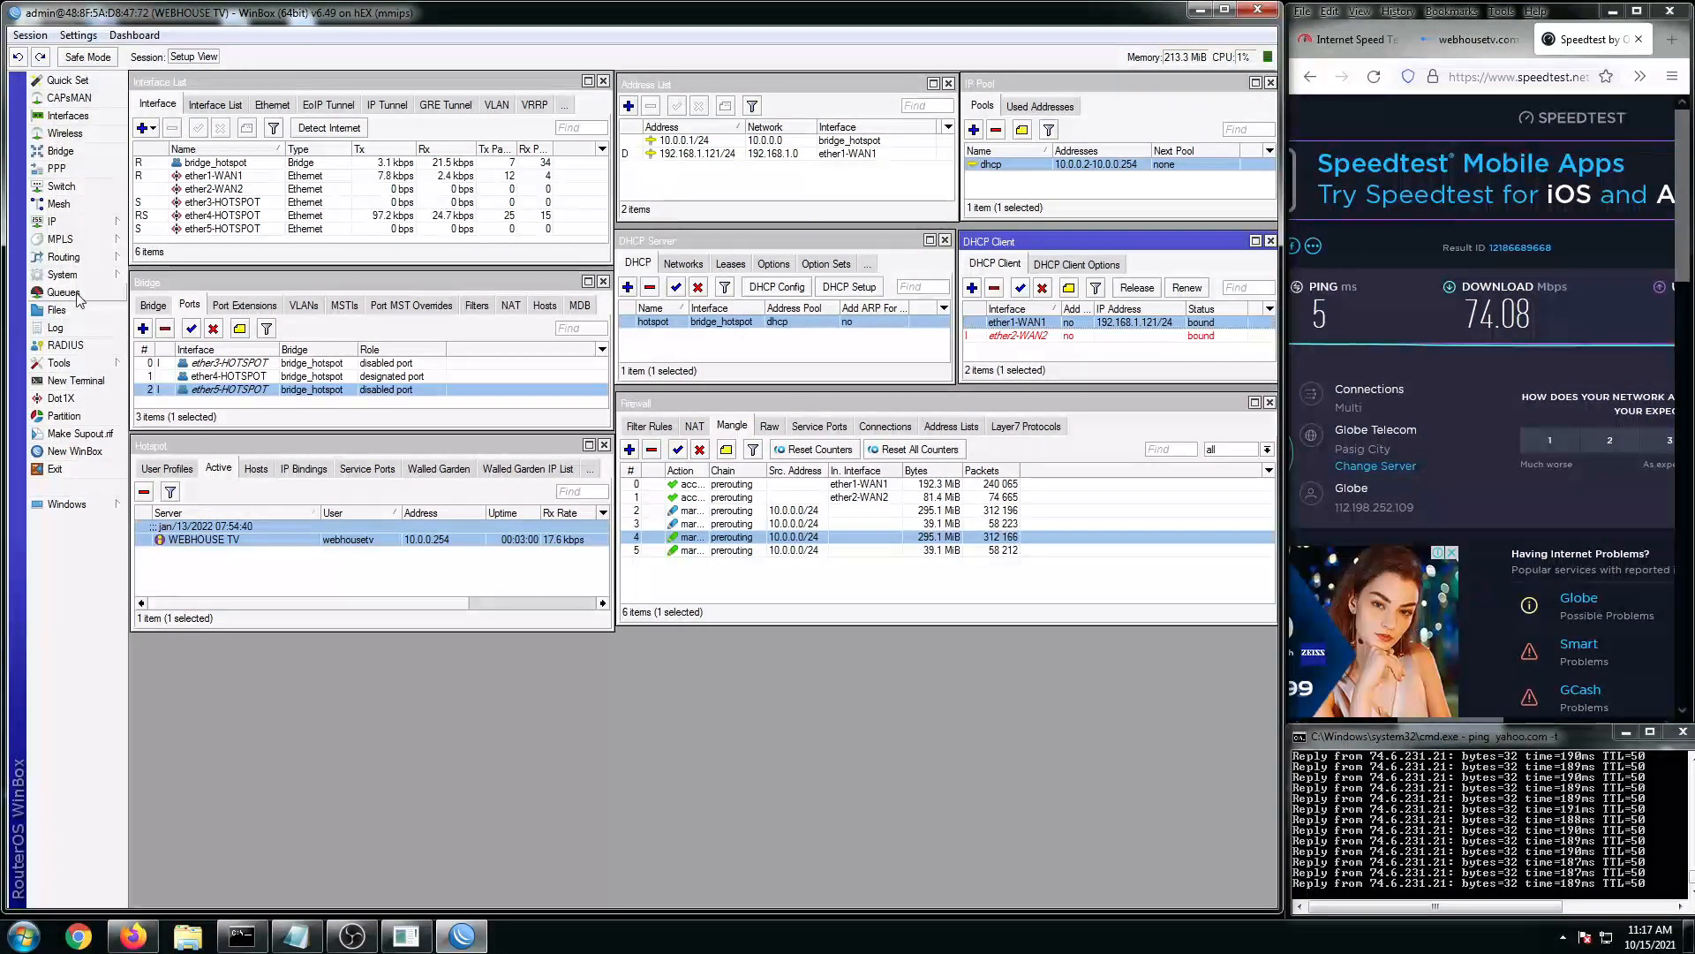
Step: Reopen IP > Routes and inspect the unreachable 192.168.8.1 default route
left_click(60, 223)
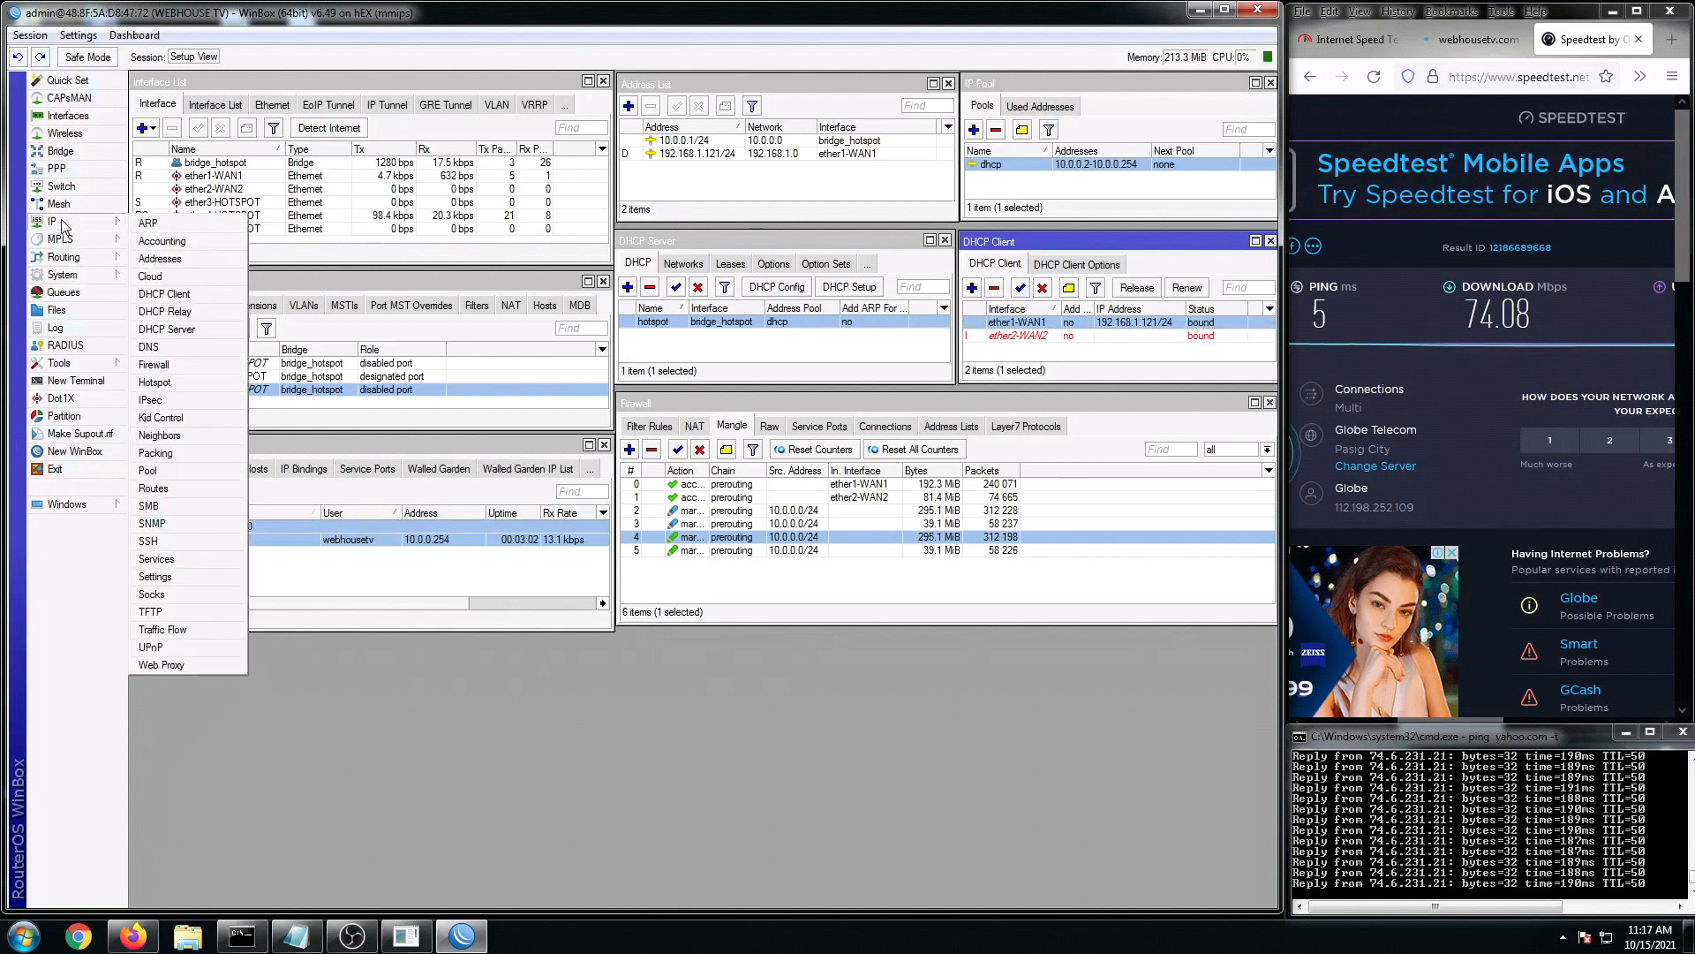
left_click(154, 488)
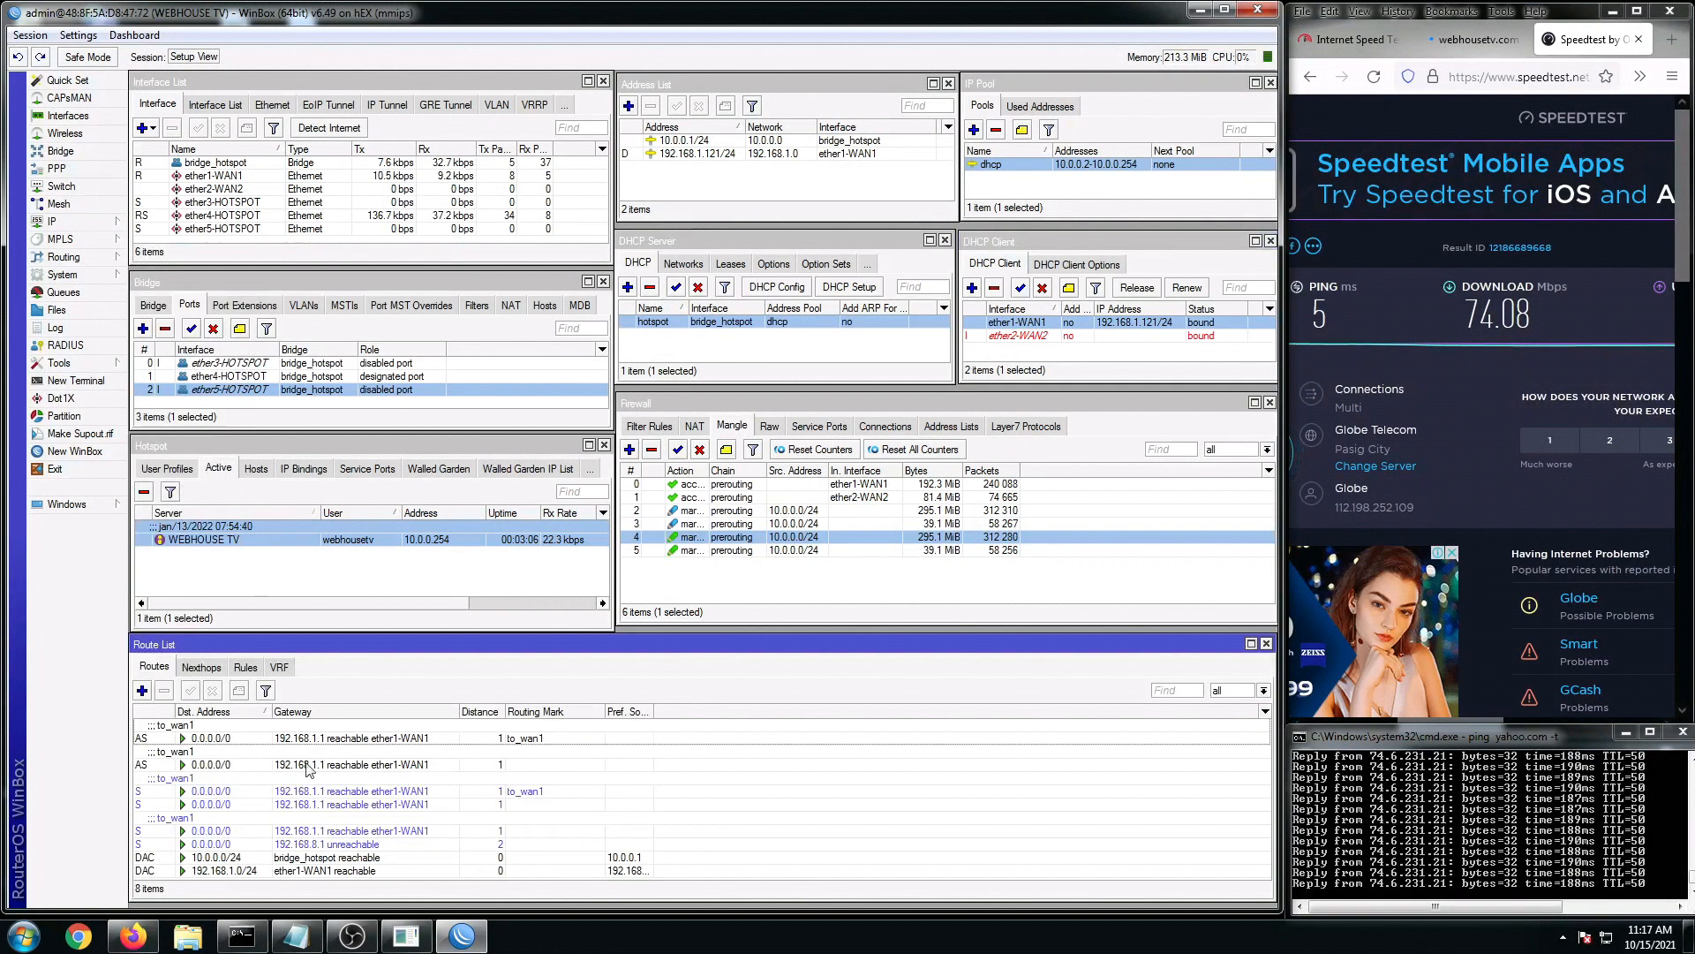
left_click(340, 845)
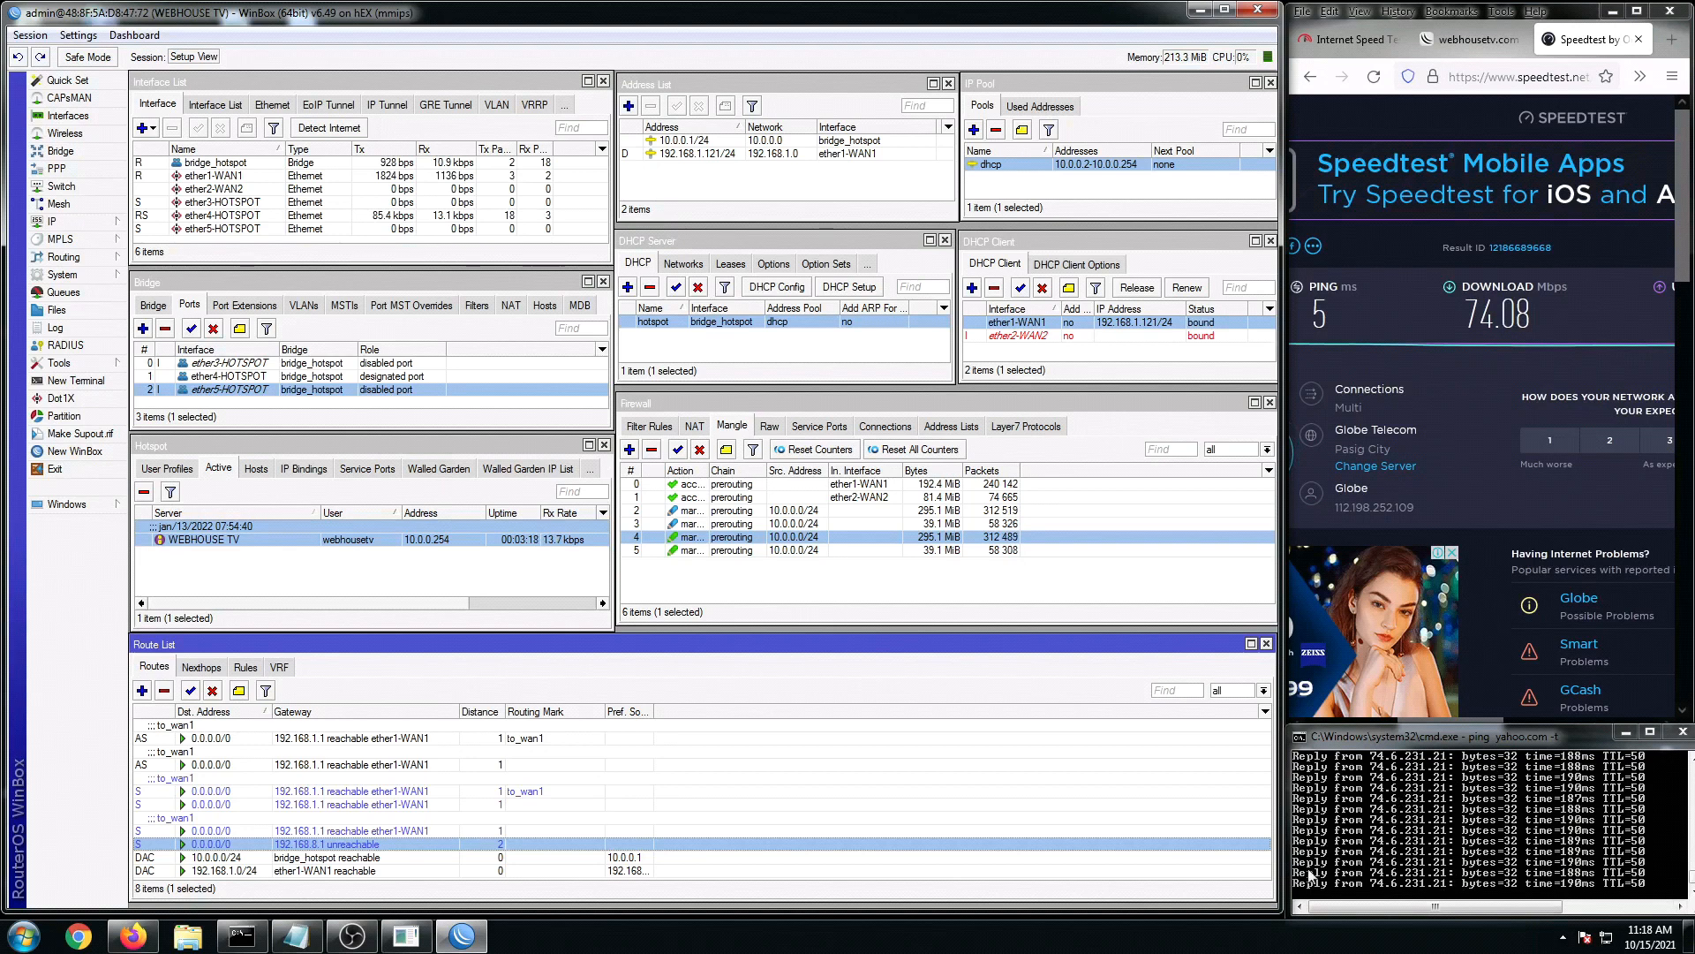
Step: Show the 74.08 Mbps down / 57.38 Mbps up Speedtest result beside the ping console
left_click(301, 937)
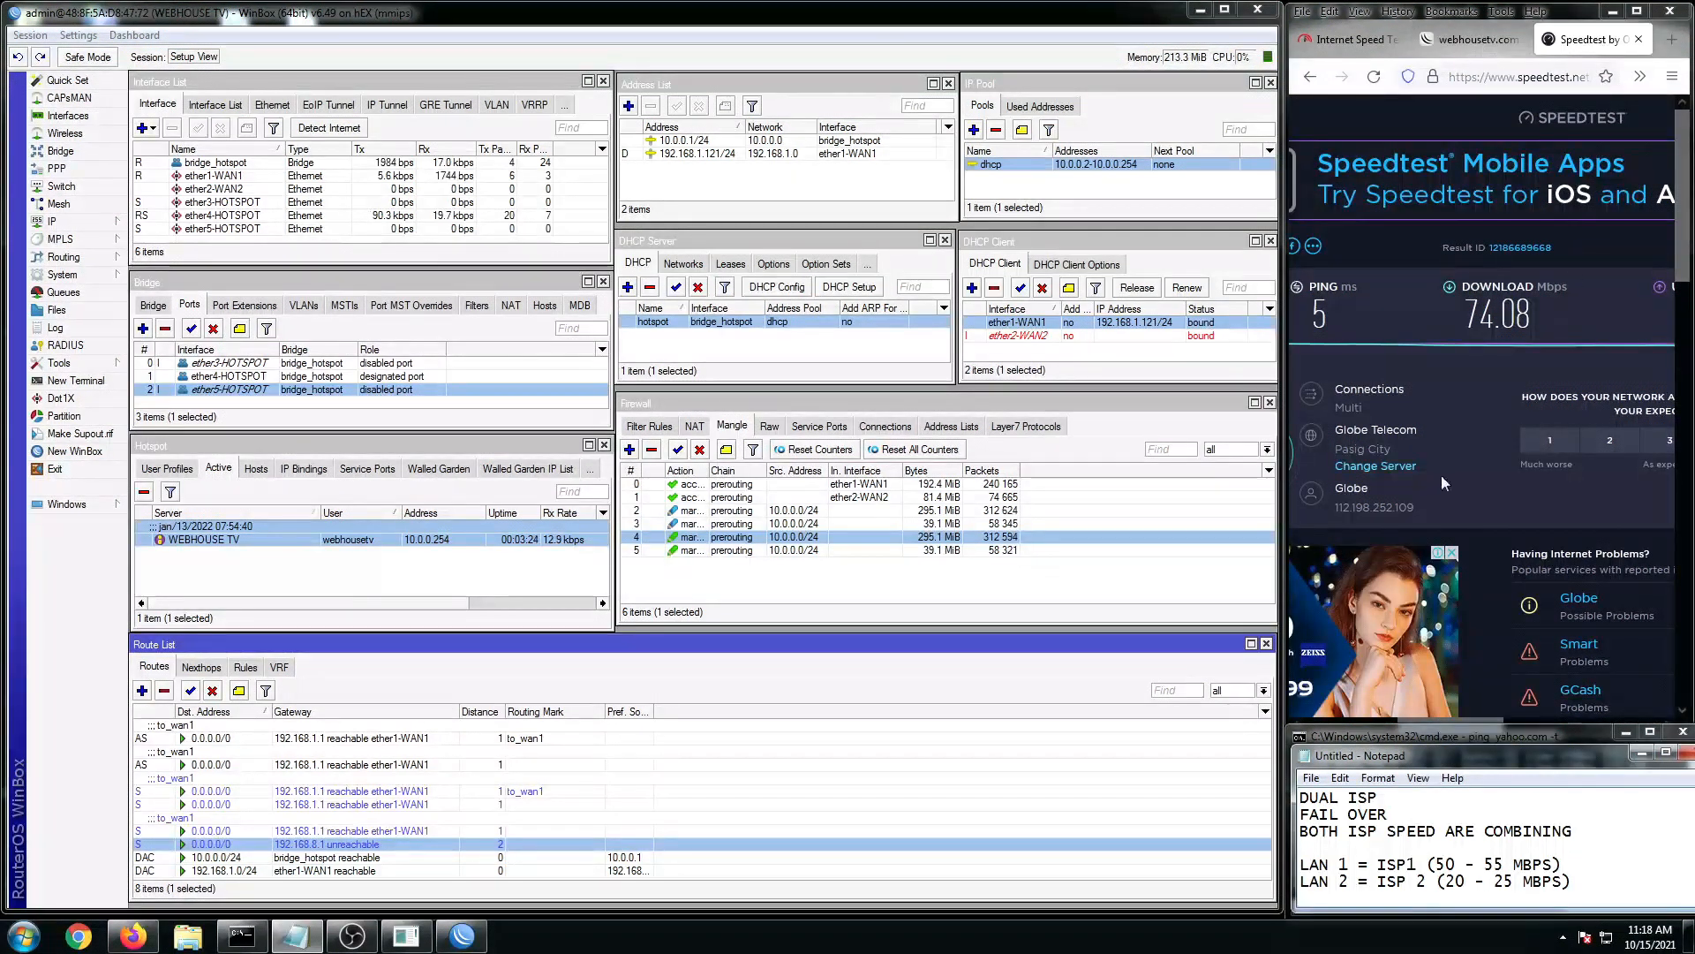
left_click(1448, 729)
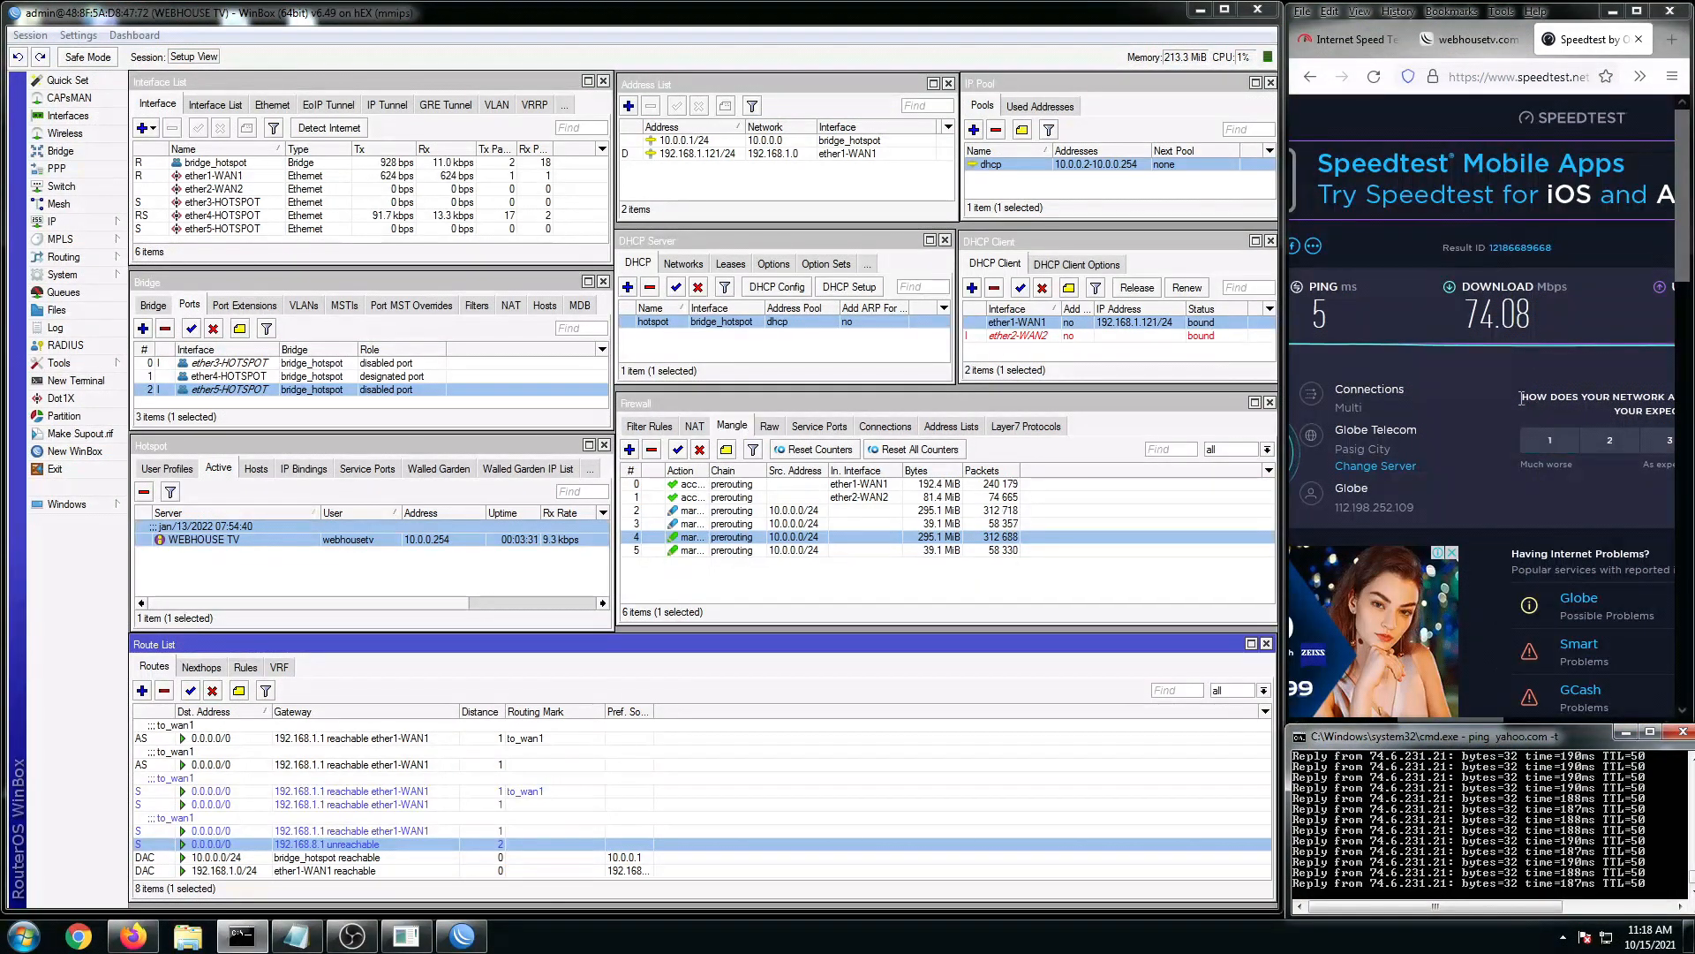
left_click(1537, 376)
left_click_drag(1680, 254, 1681, 309)
left_click_drag(1460, 727, 1417, 727)
Step: Run a single-WAN Speedtest to 58.58 Mbps and compare it with ISP1's 50–55 Mbps in the notes
left_click(1386, 270)
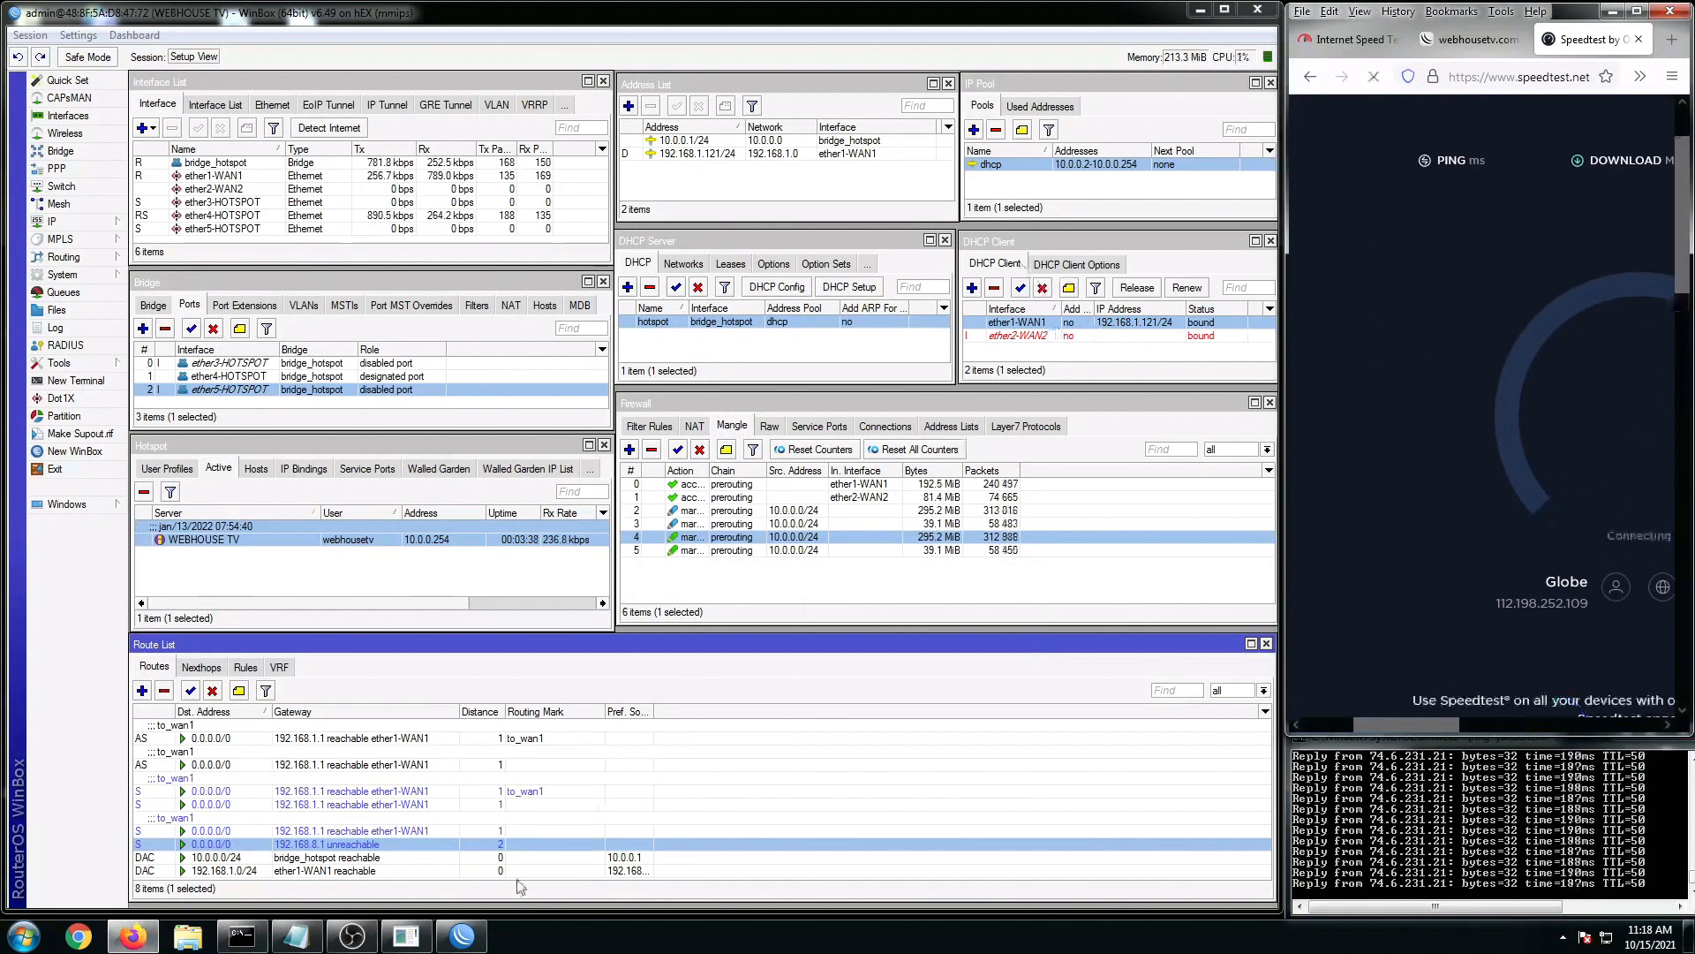
left_click(297, 935)
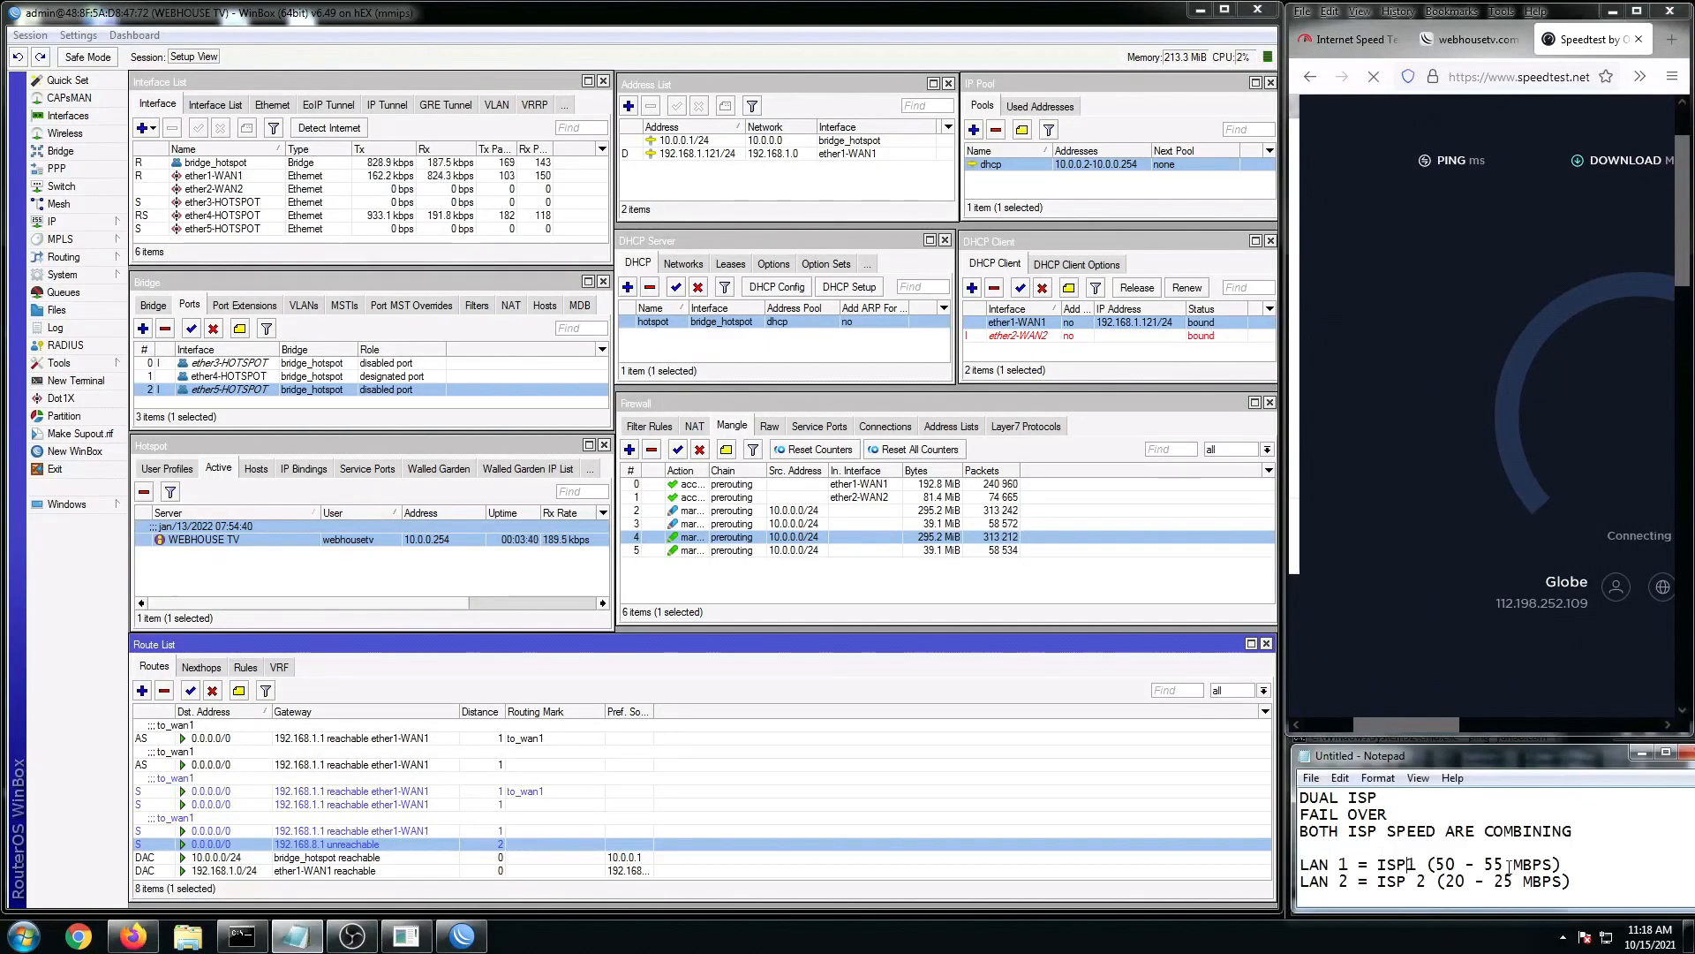
left_click_drag(1564, 864, 1438, 865)
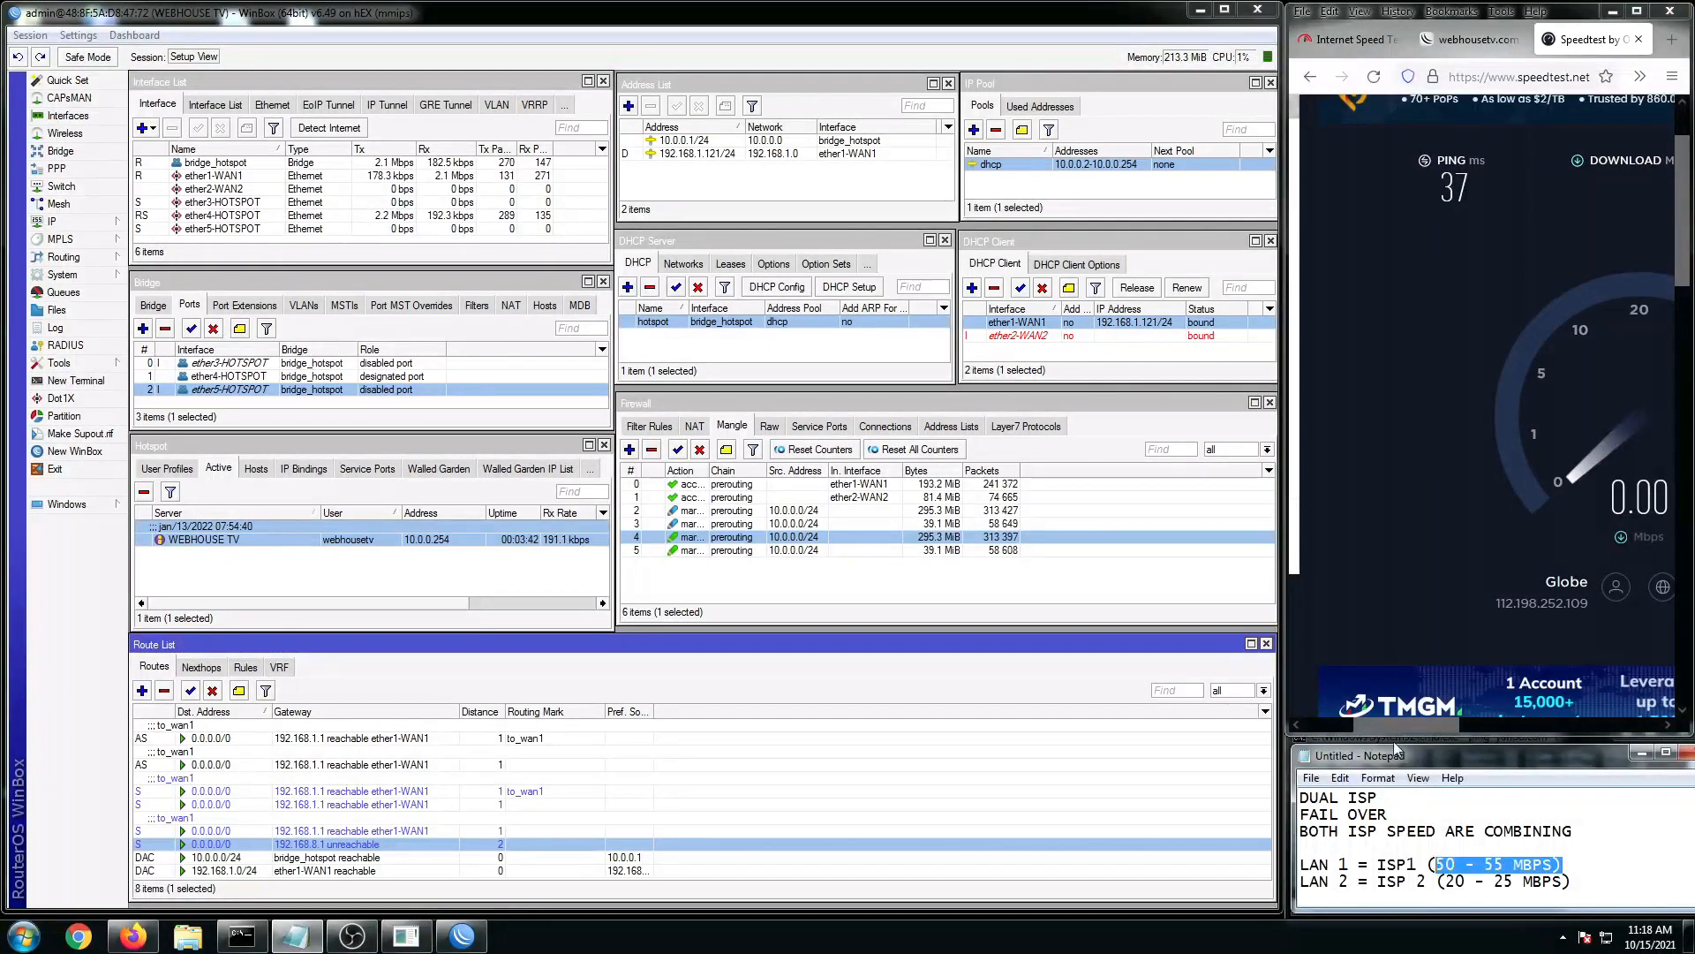
left_click_drag(1392, 728, 1412, 729)
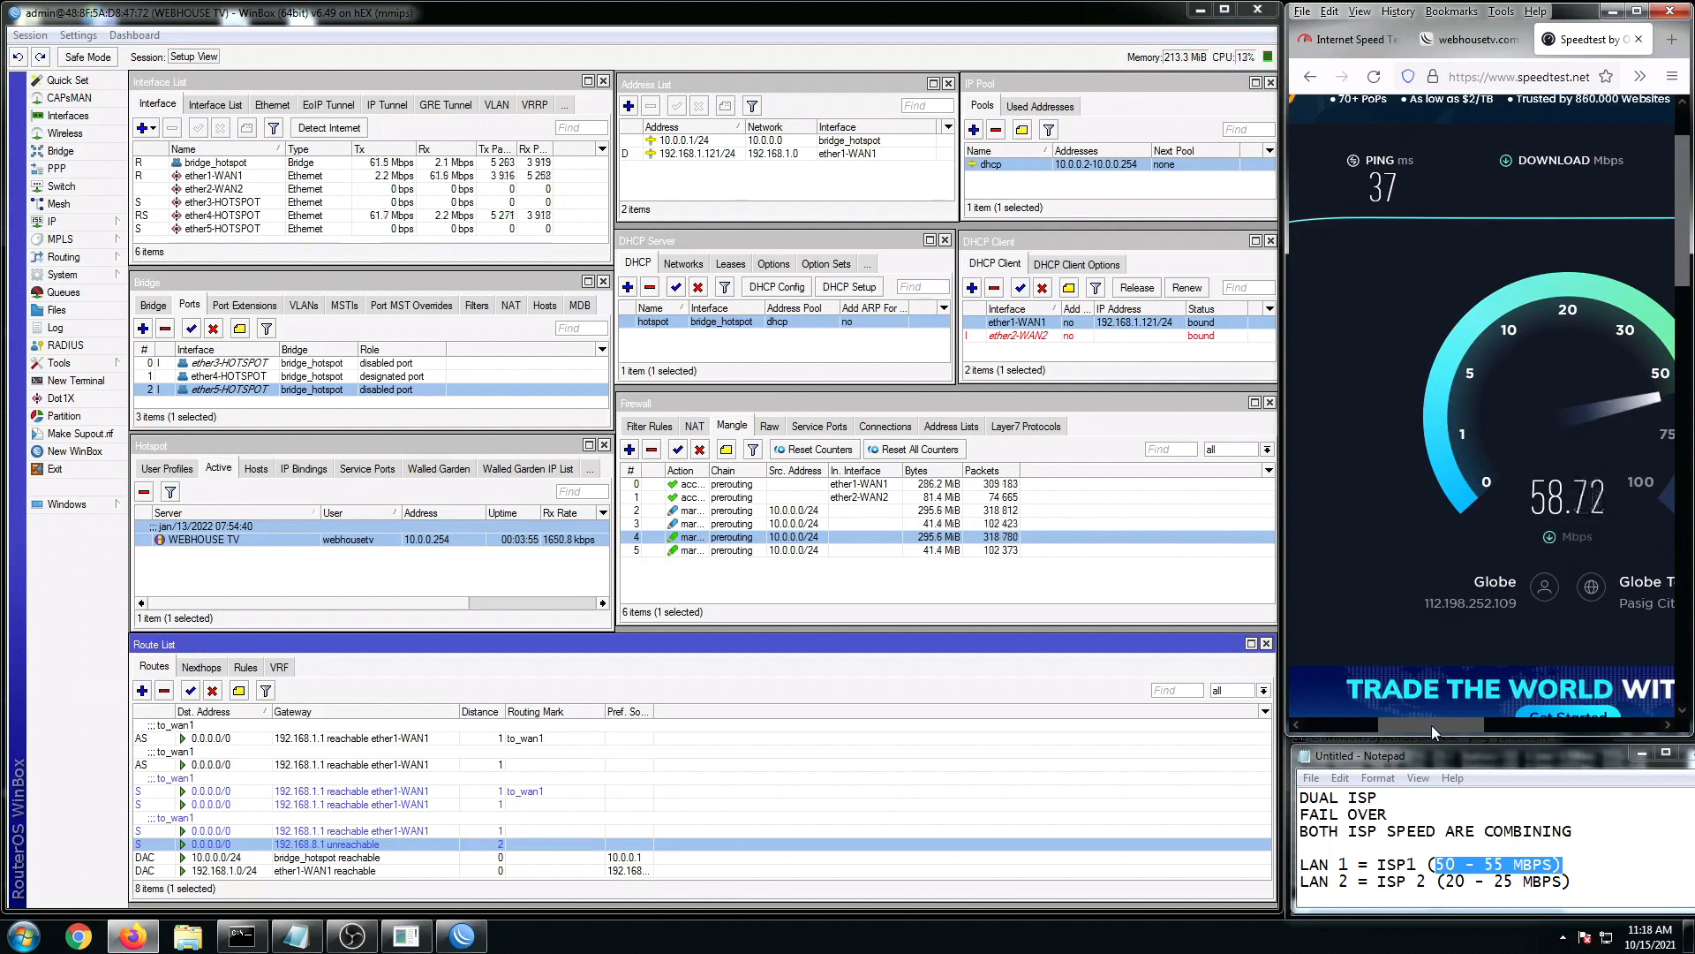
left_click(1641, 754)
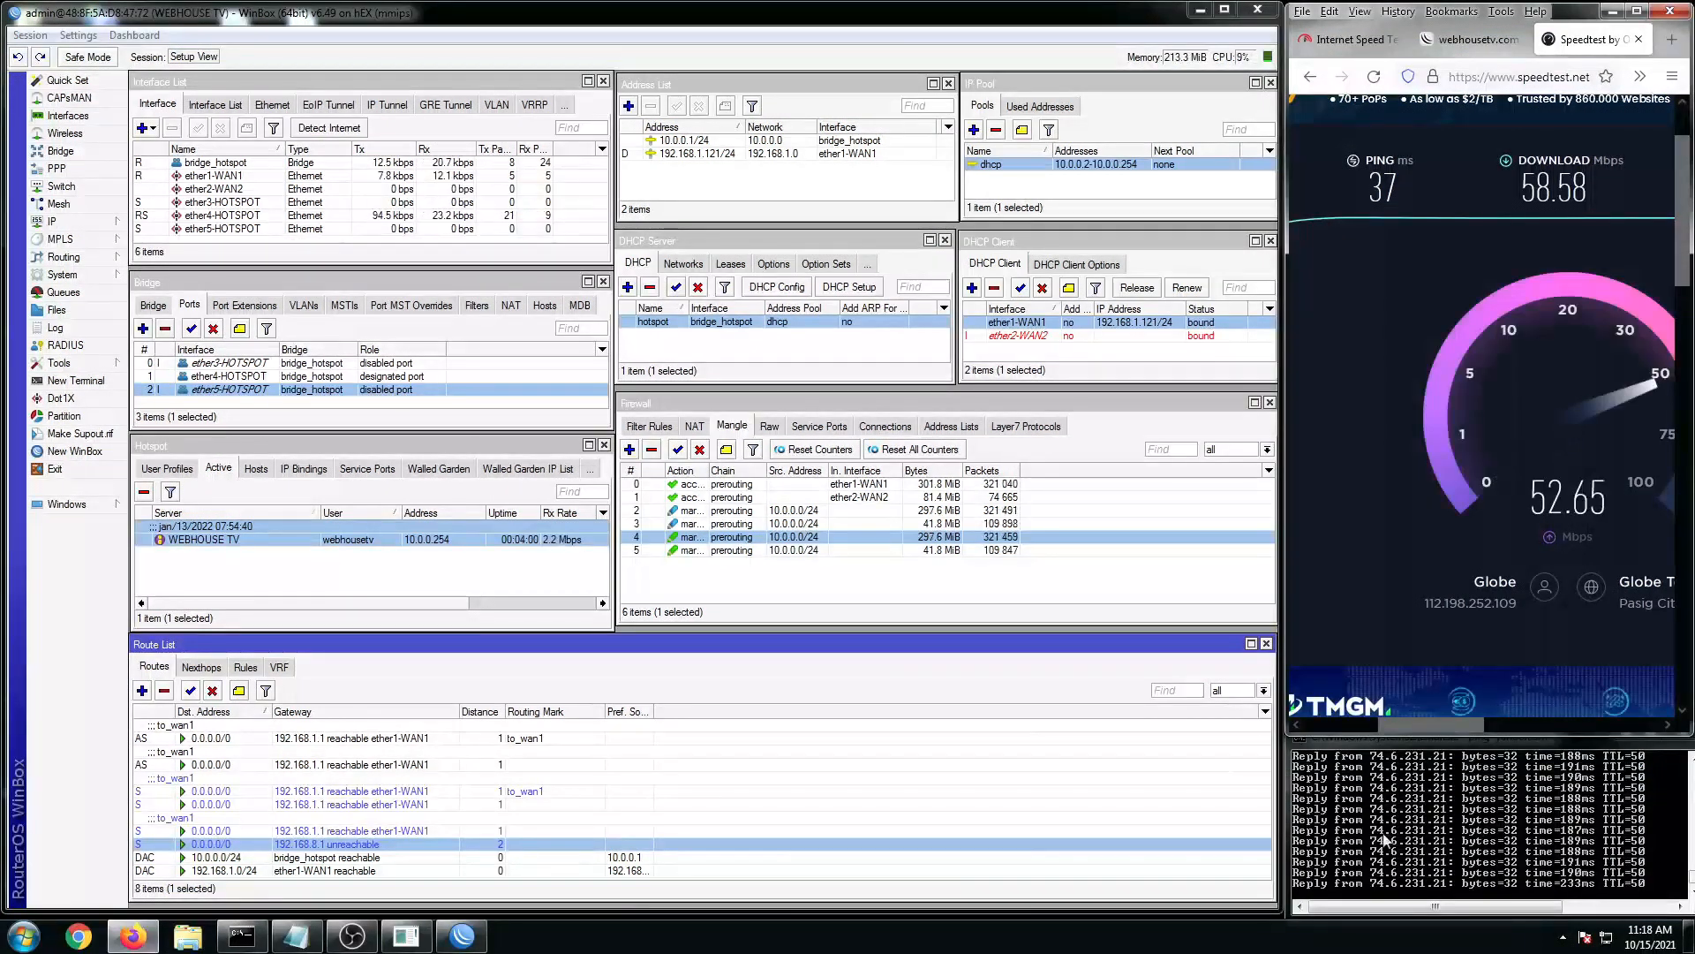
left_click(1434, 860)
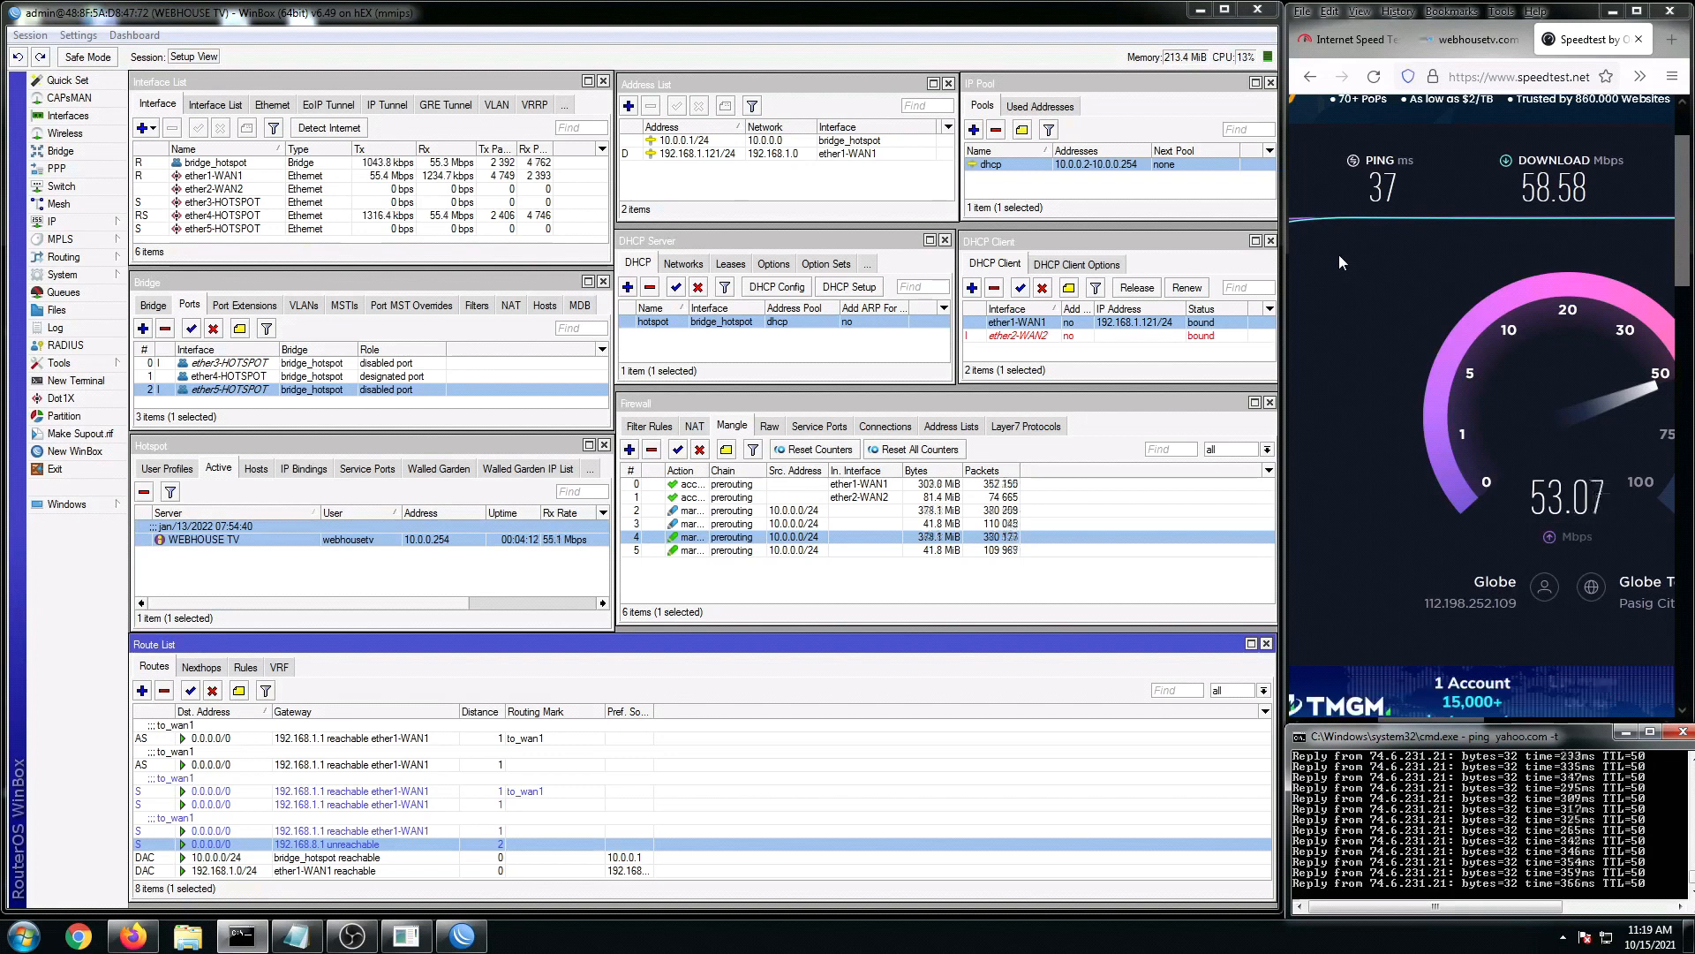
Step: Enable the ether2-WAN2 DHCP client (192.168.8.146/24) and review the restored to_wan2 routes
left_click(1132, 339)
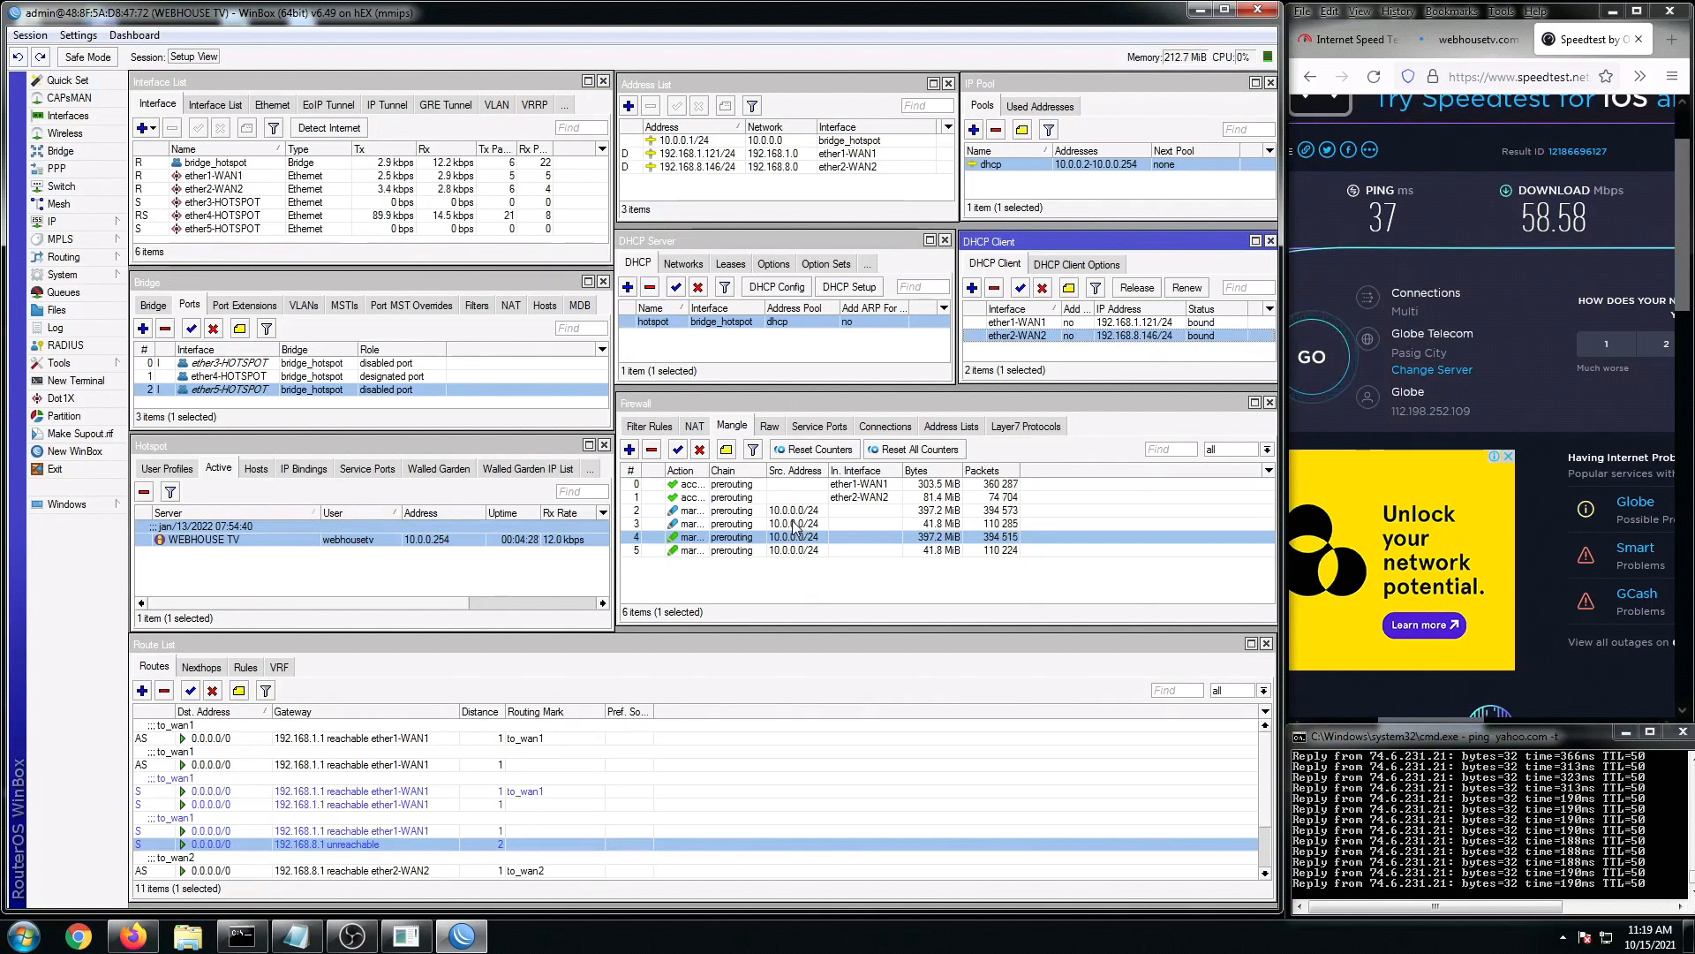
left_click(586, 805)
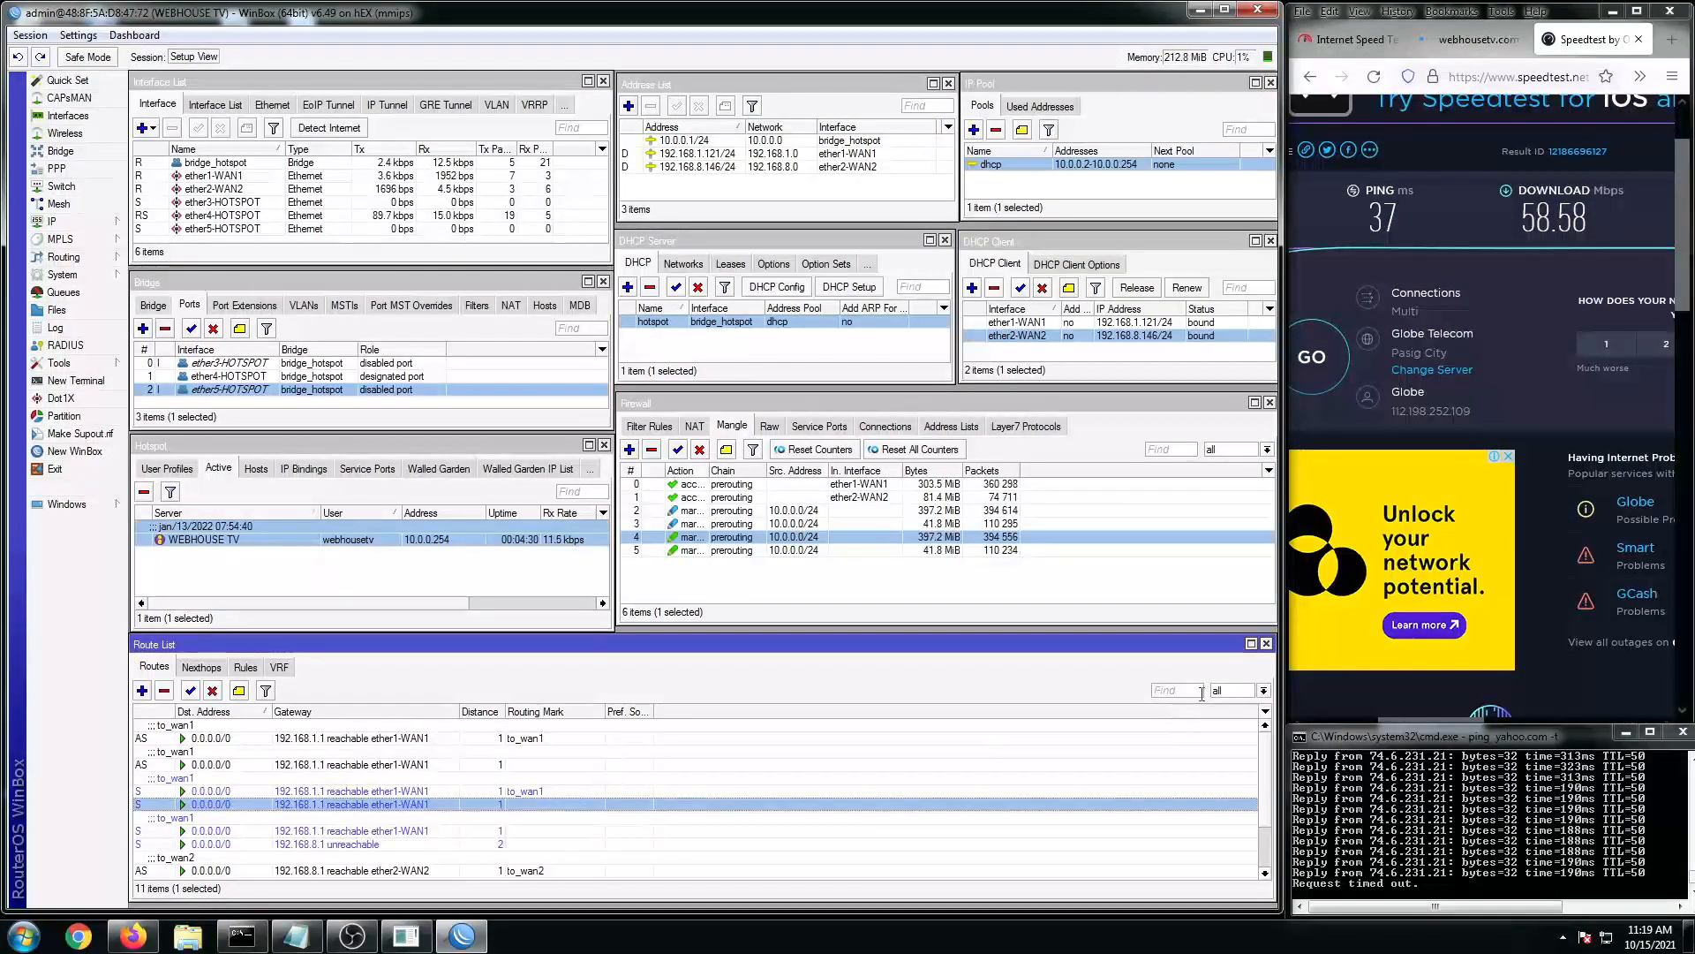
left_click(1266, 644)
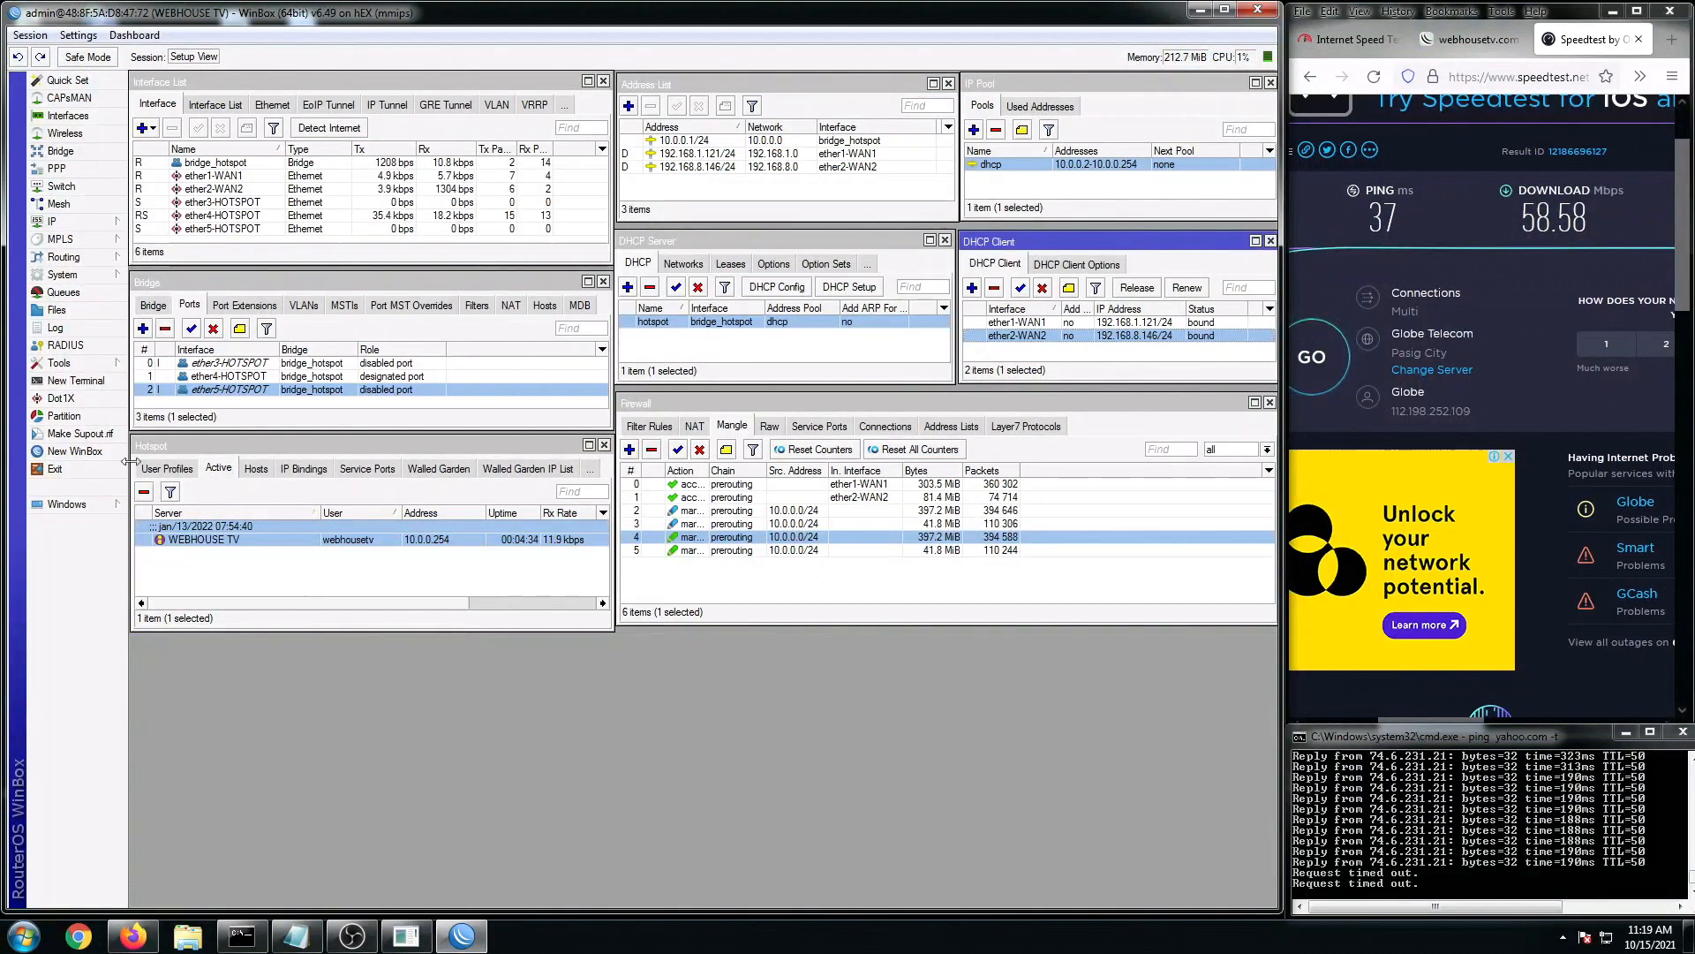
left_click(58, 224)
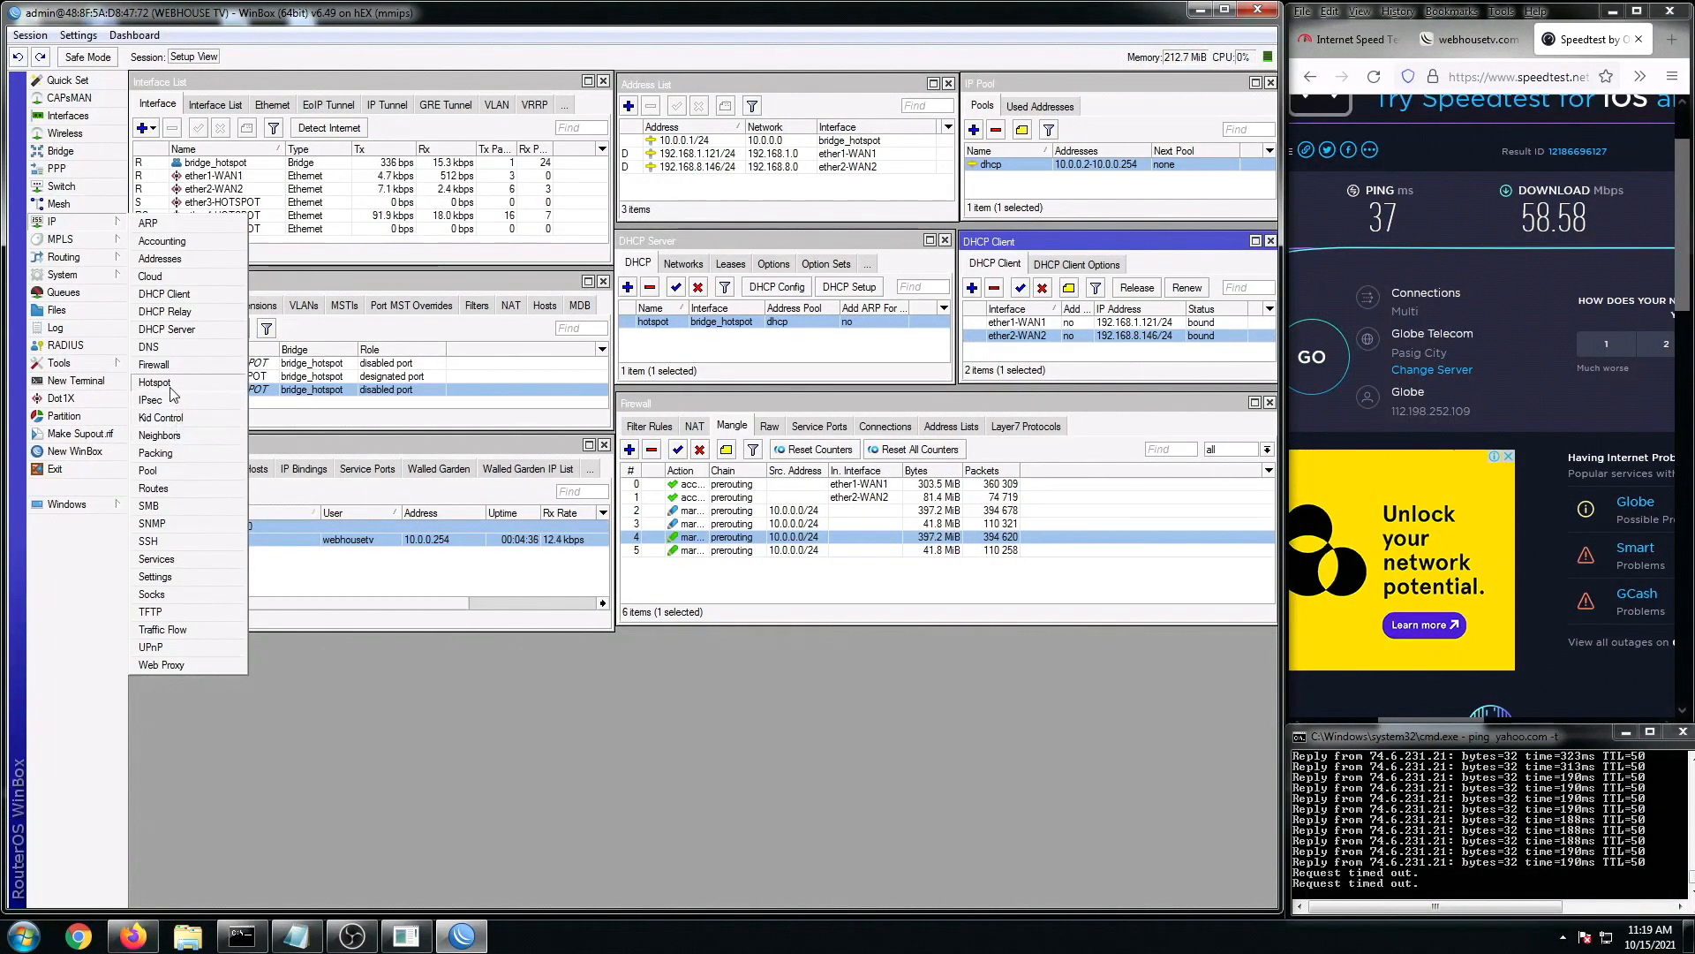
left_click(154, 489)
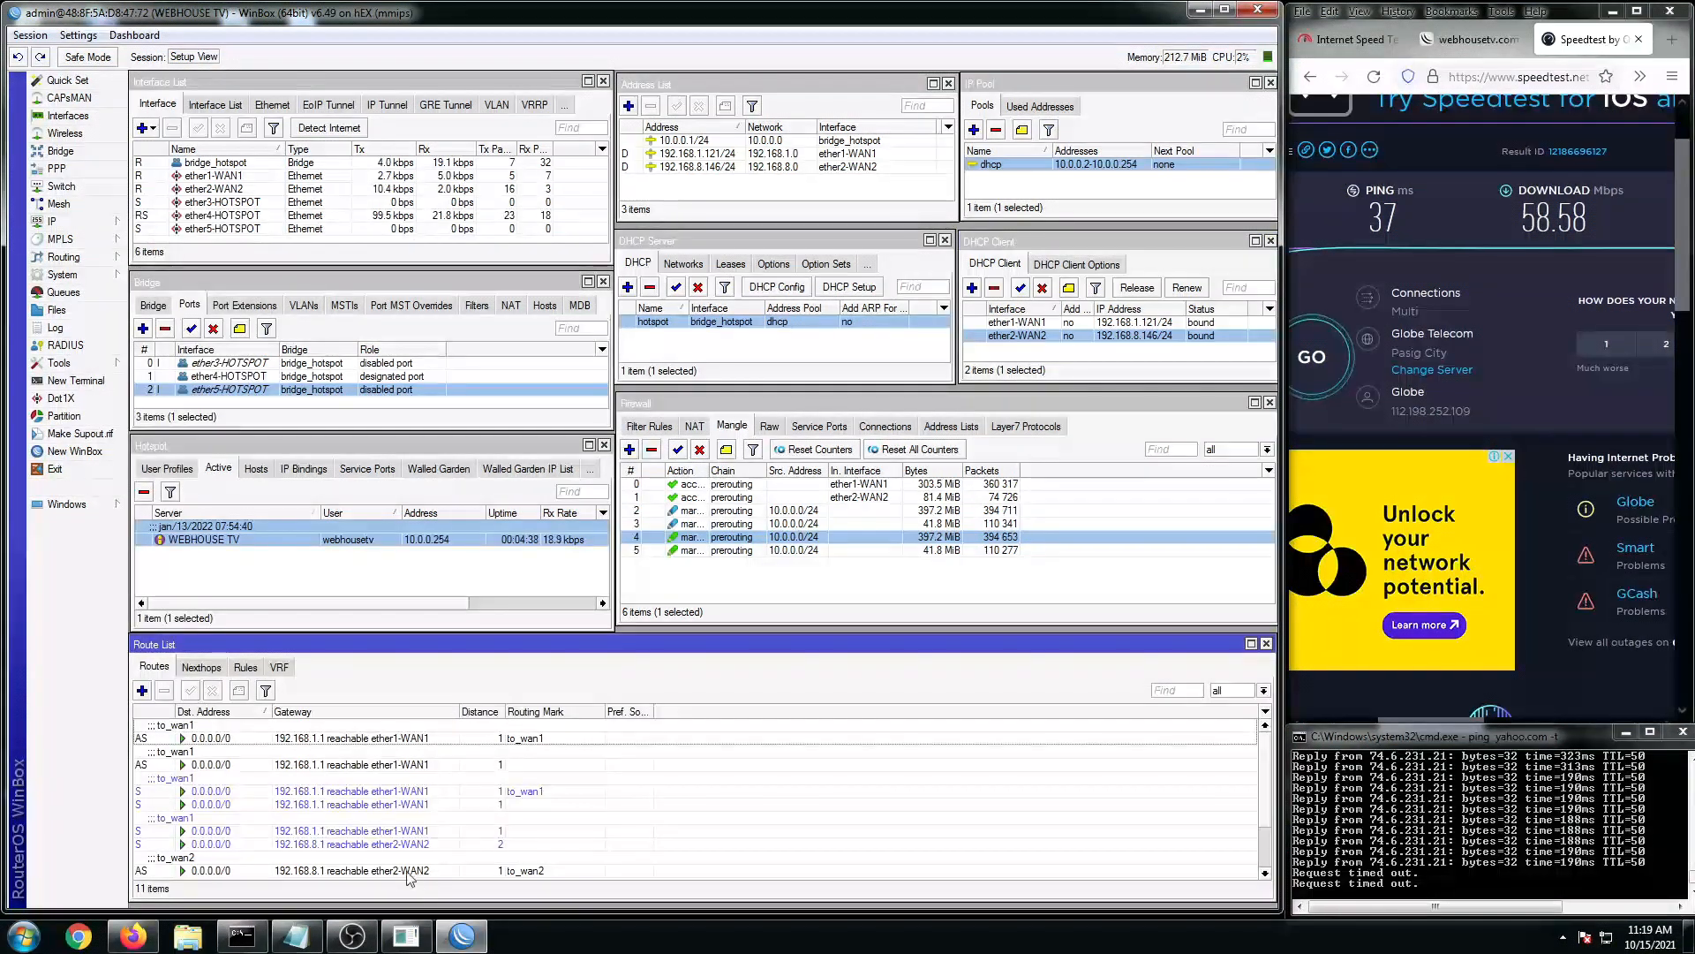
left_click(378, 833)
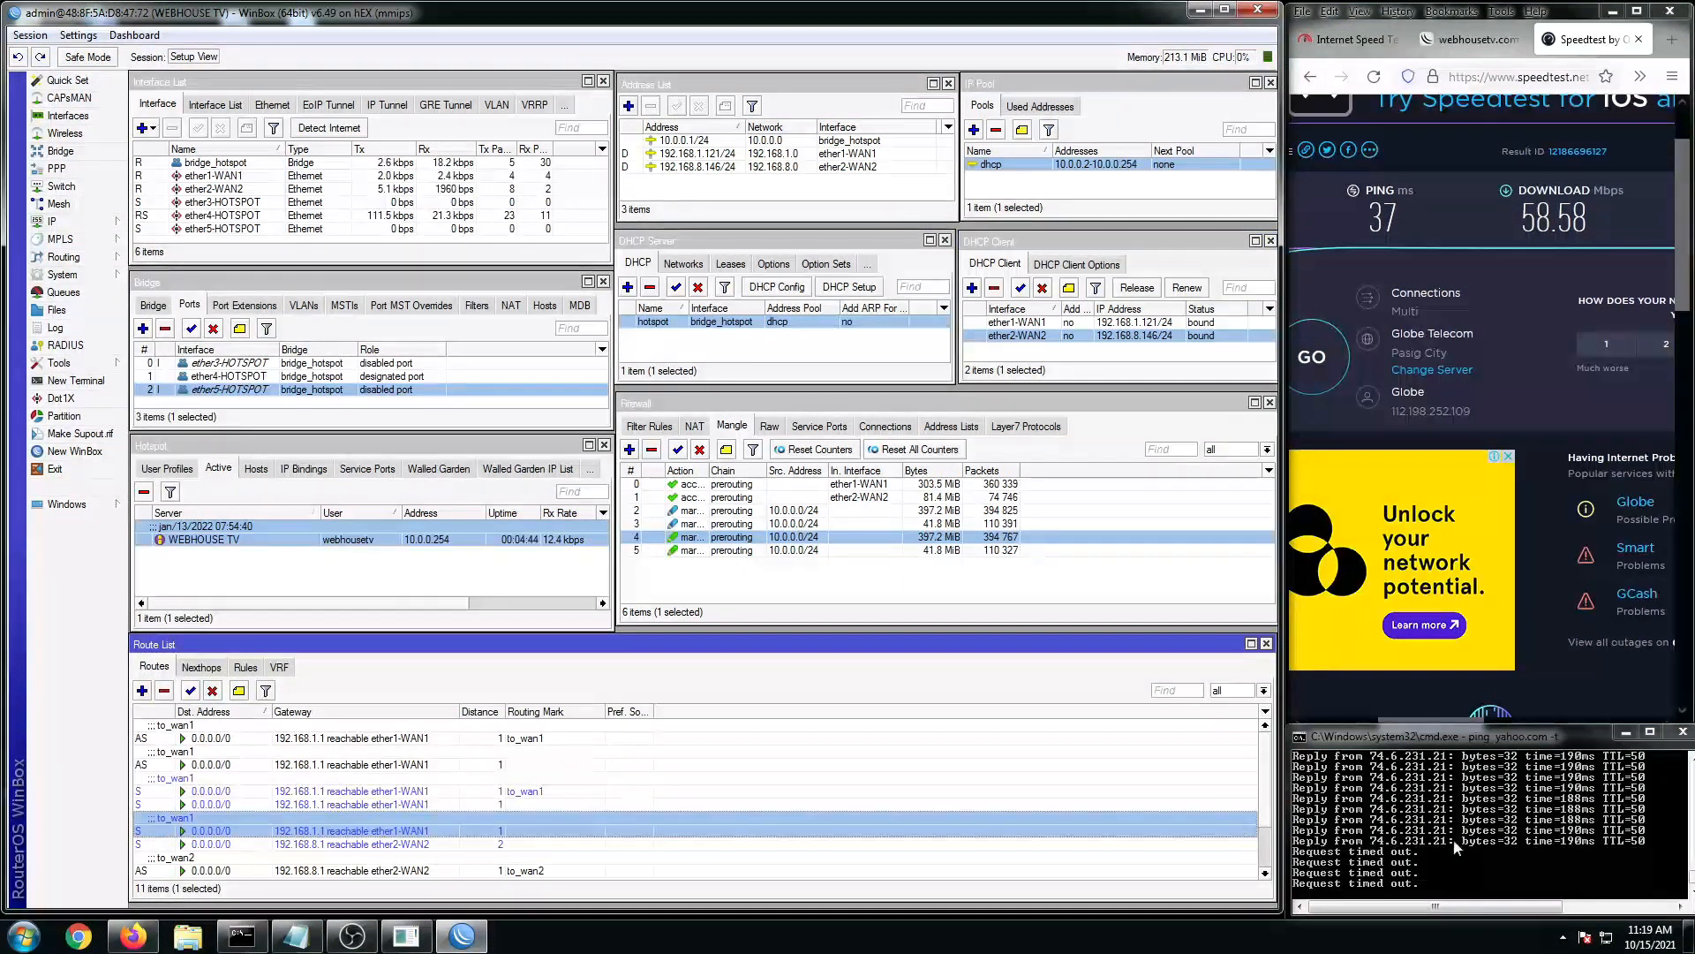
Step: Stop the yahoo.com ping (5 of 134 lost) and start a new Speedtest
key("ctrl+c")
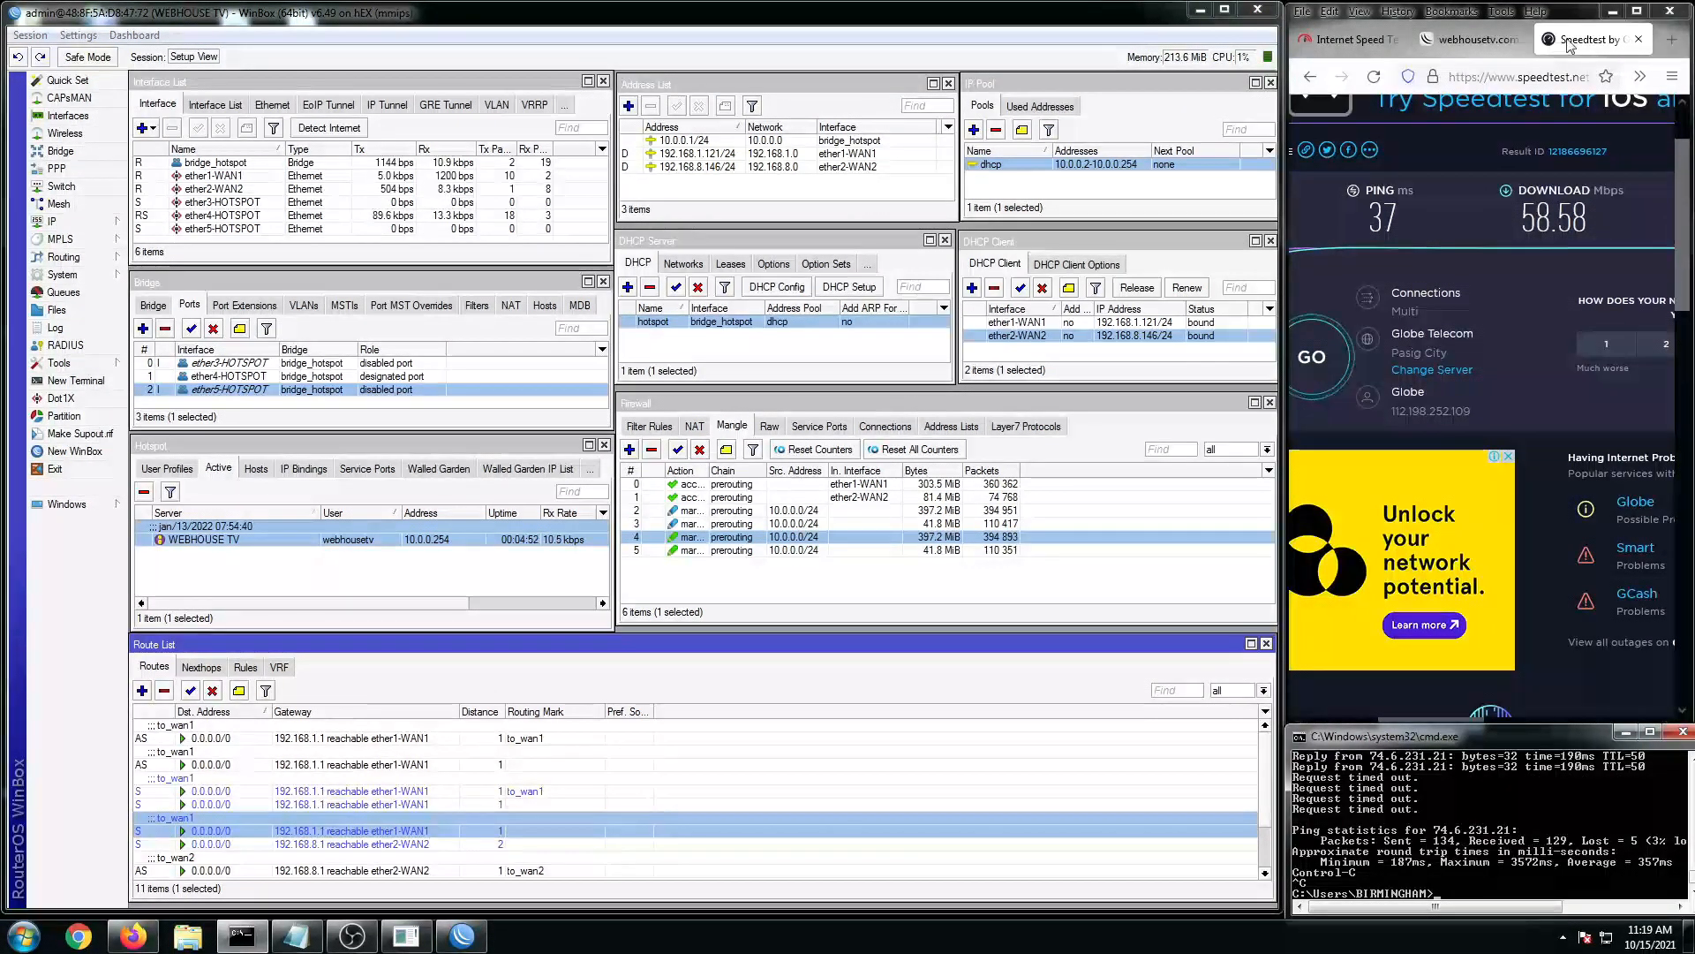
left_click(1598, 44)
left_click(1331, 330)
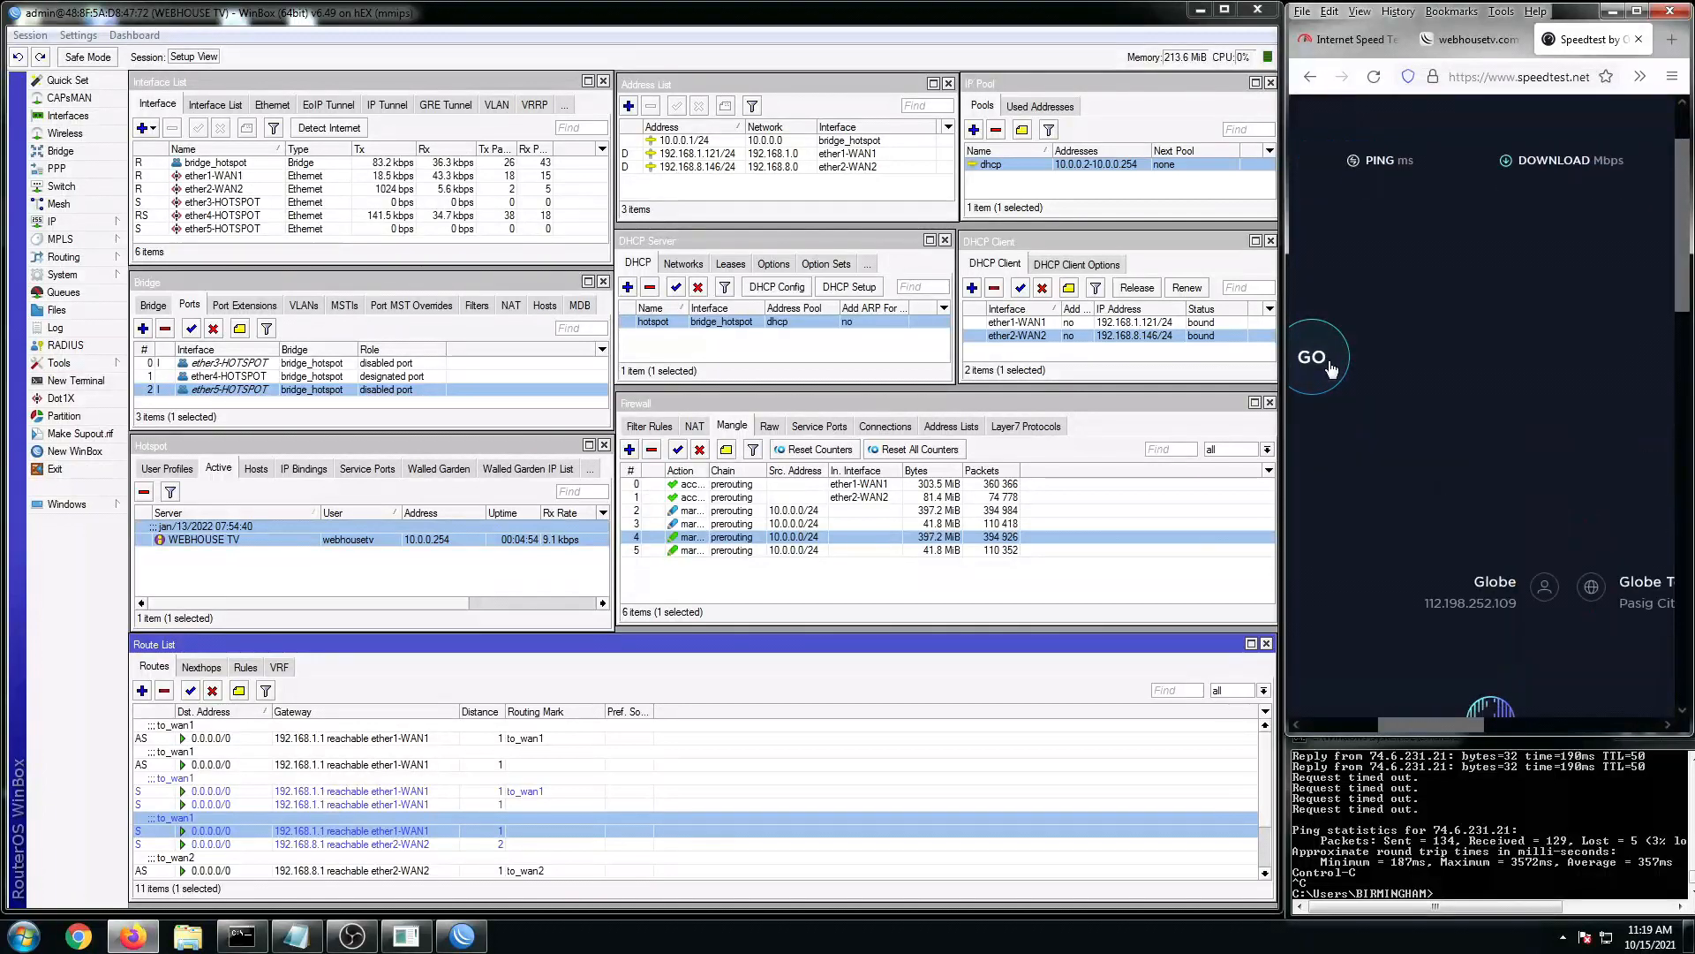
Step: Watch the dual-WAN Speedtest finish at 78.29 Mbps download while checking both DHCP clients
left_click(296, 935)
left_click(1558, 852)
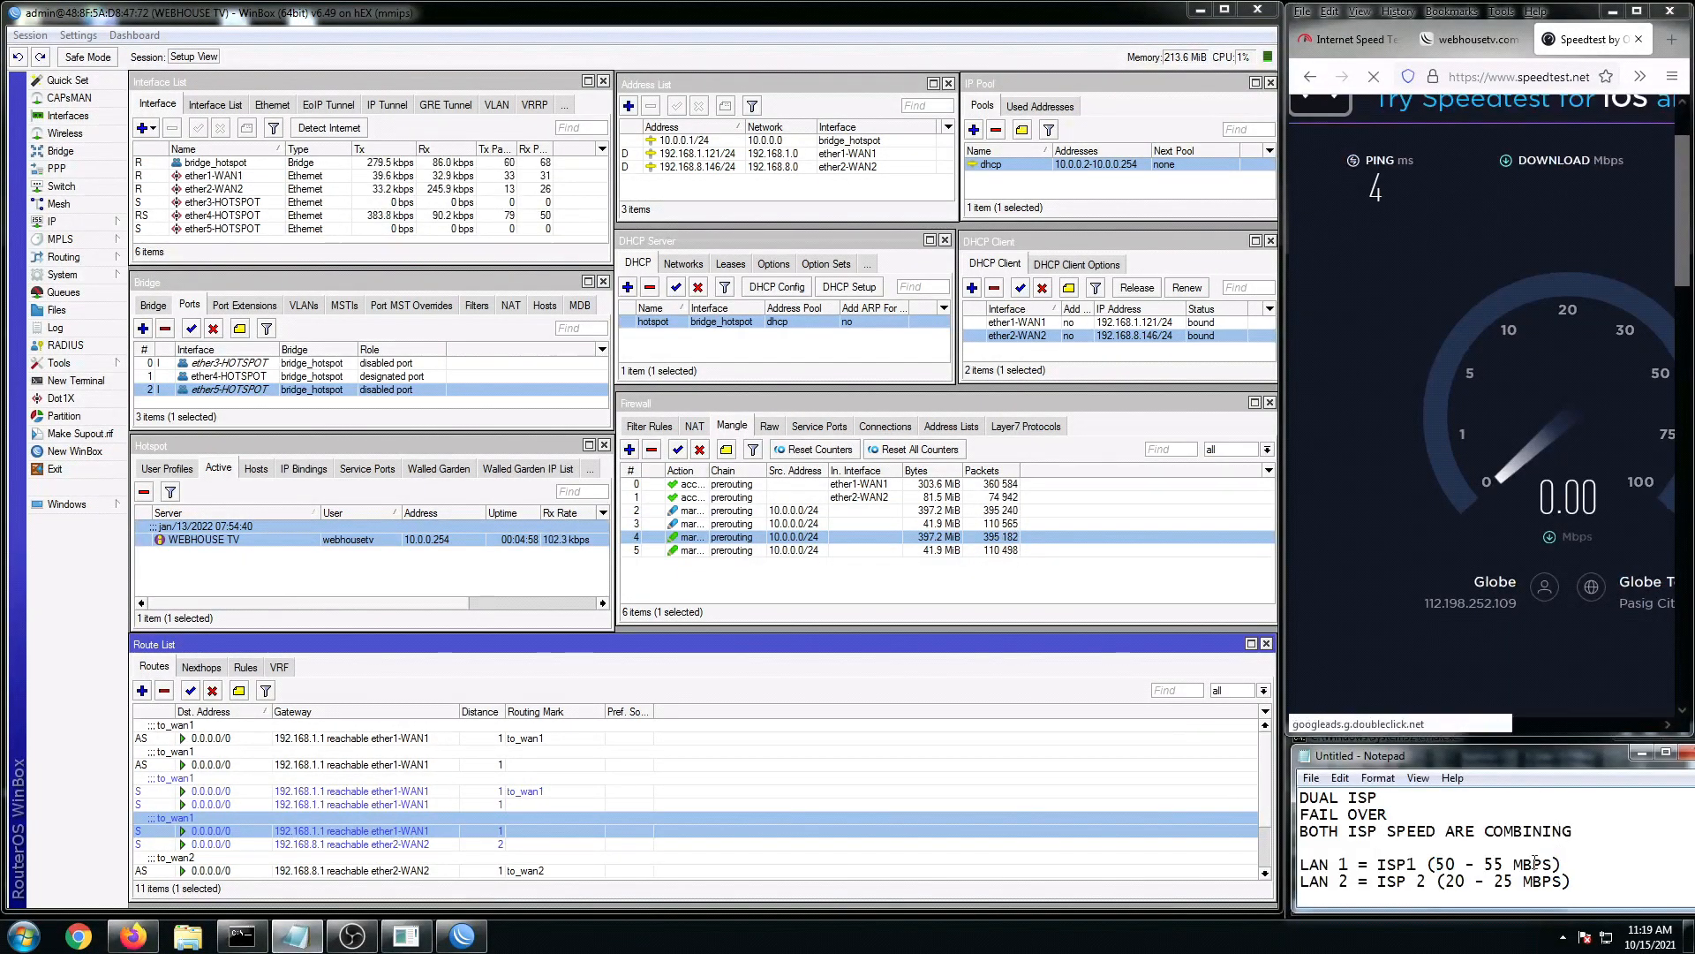
left_click_drag(1421, 734, 1446, 729)
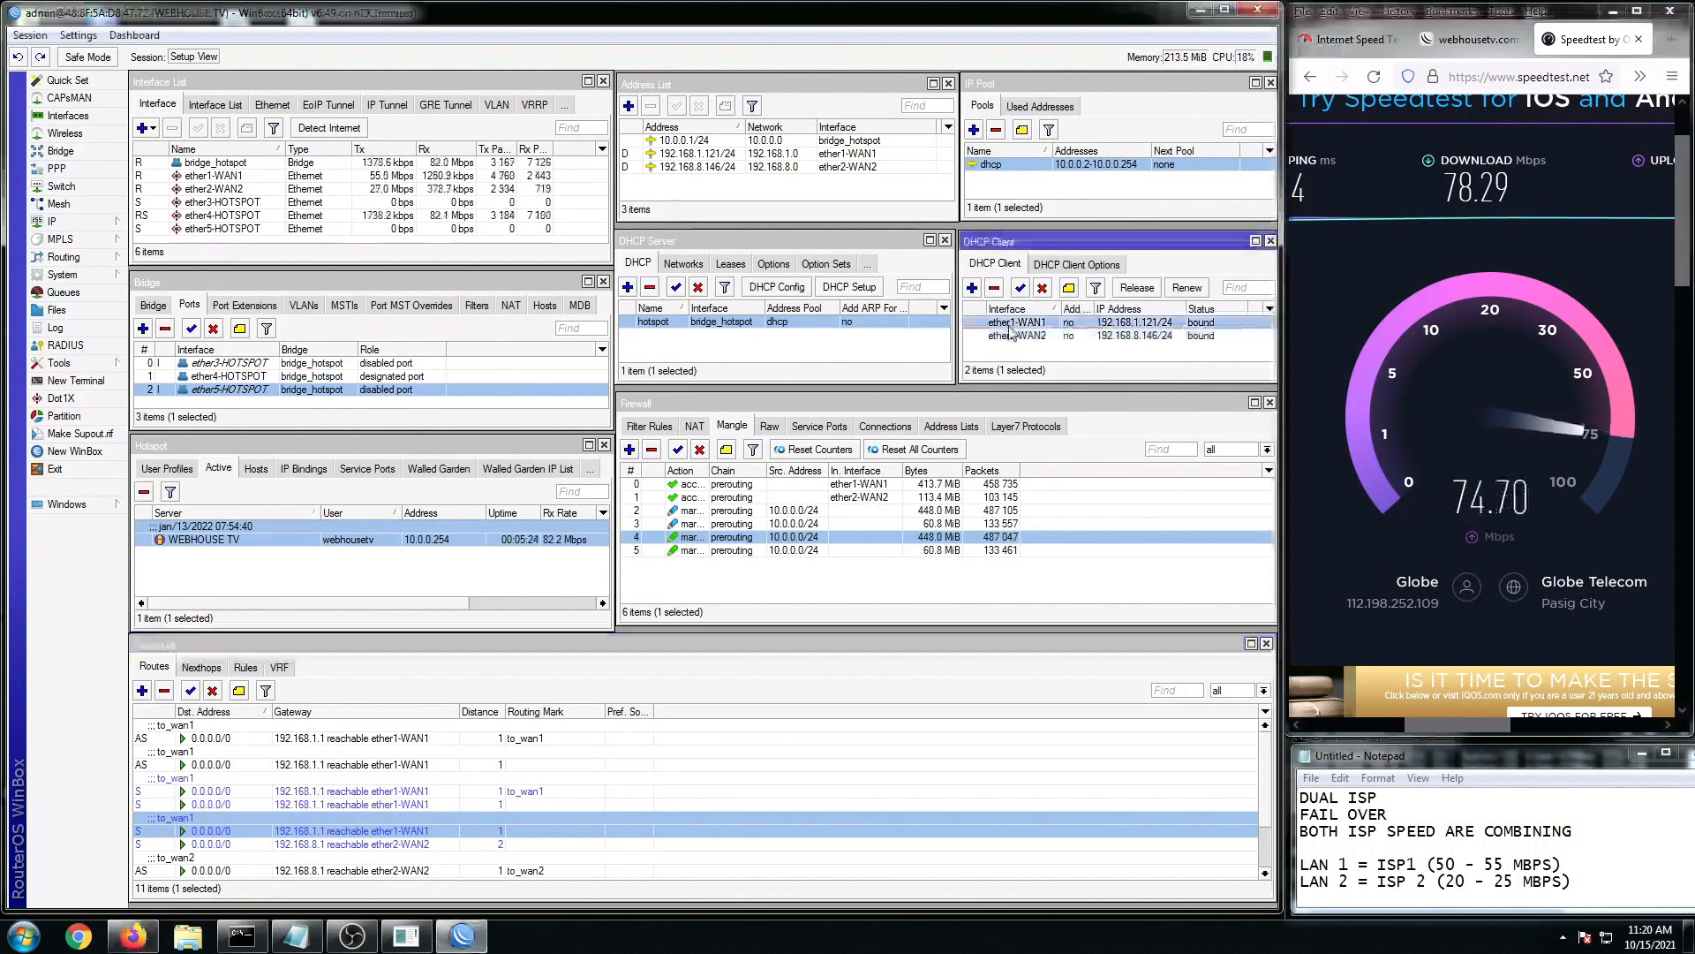
left_click(1015, 338)
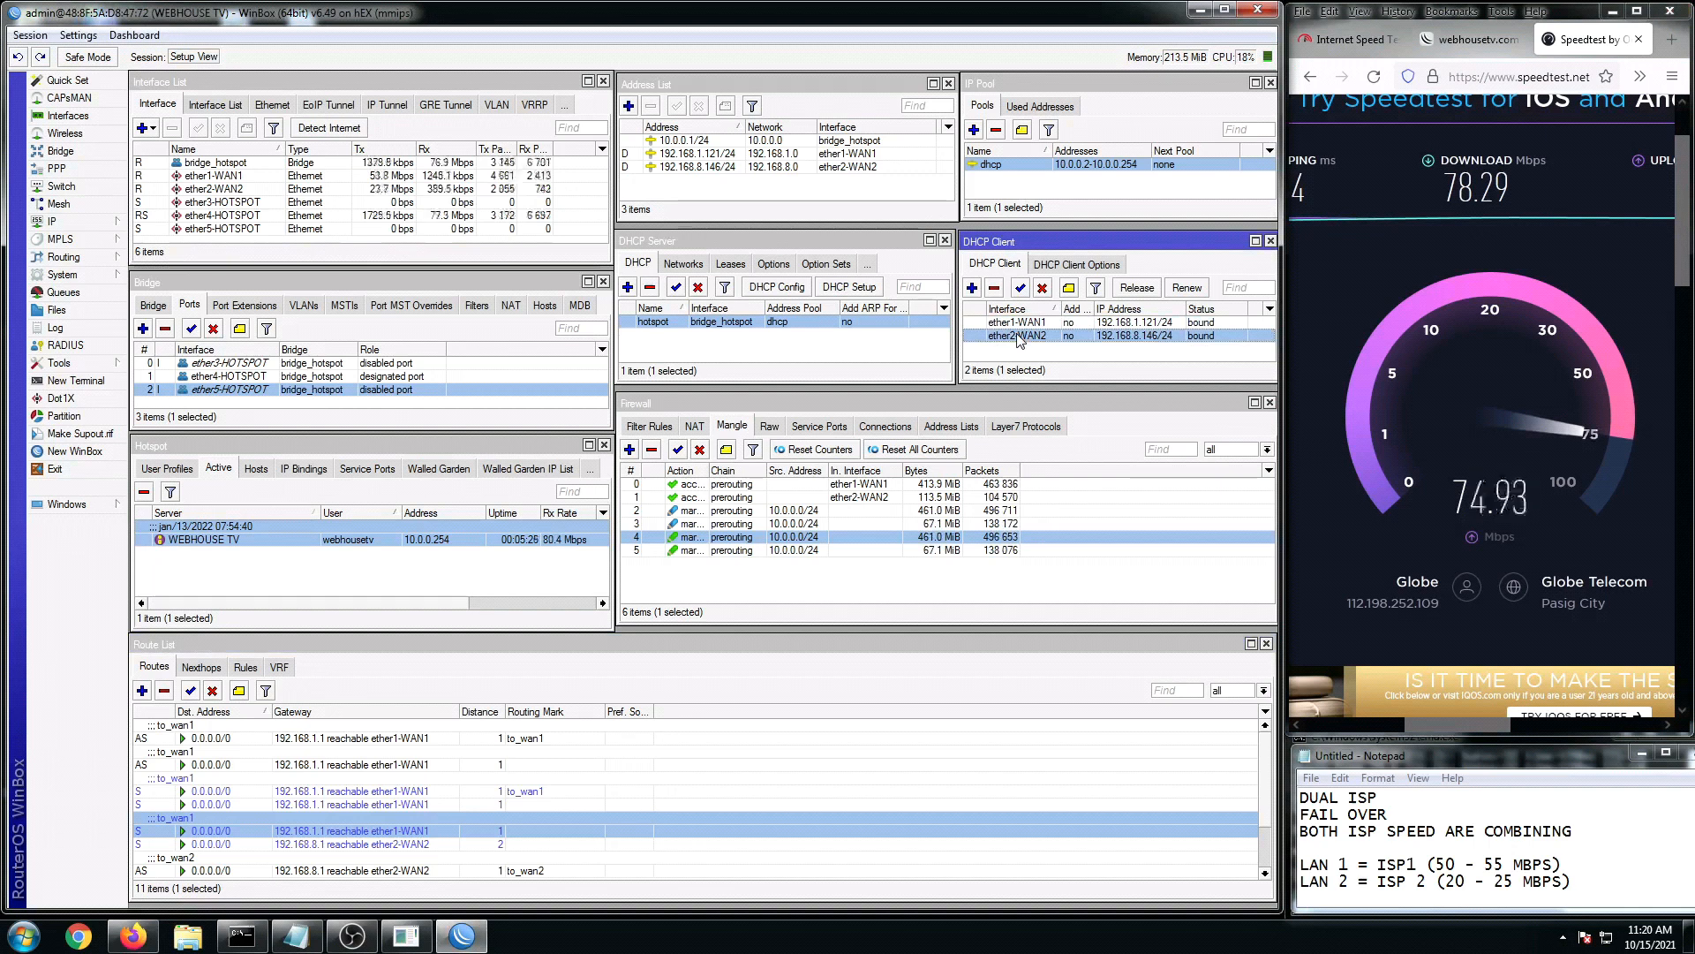
left_click(1018, 325)
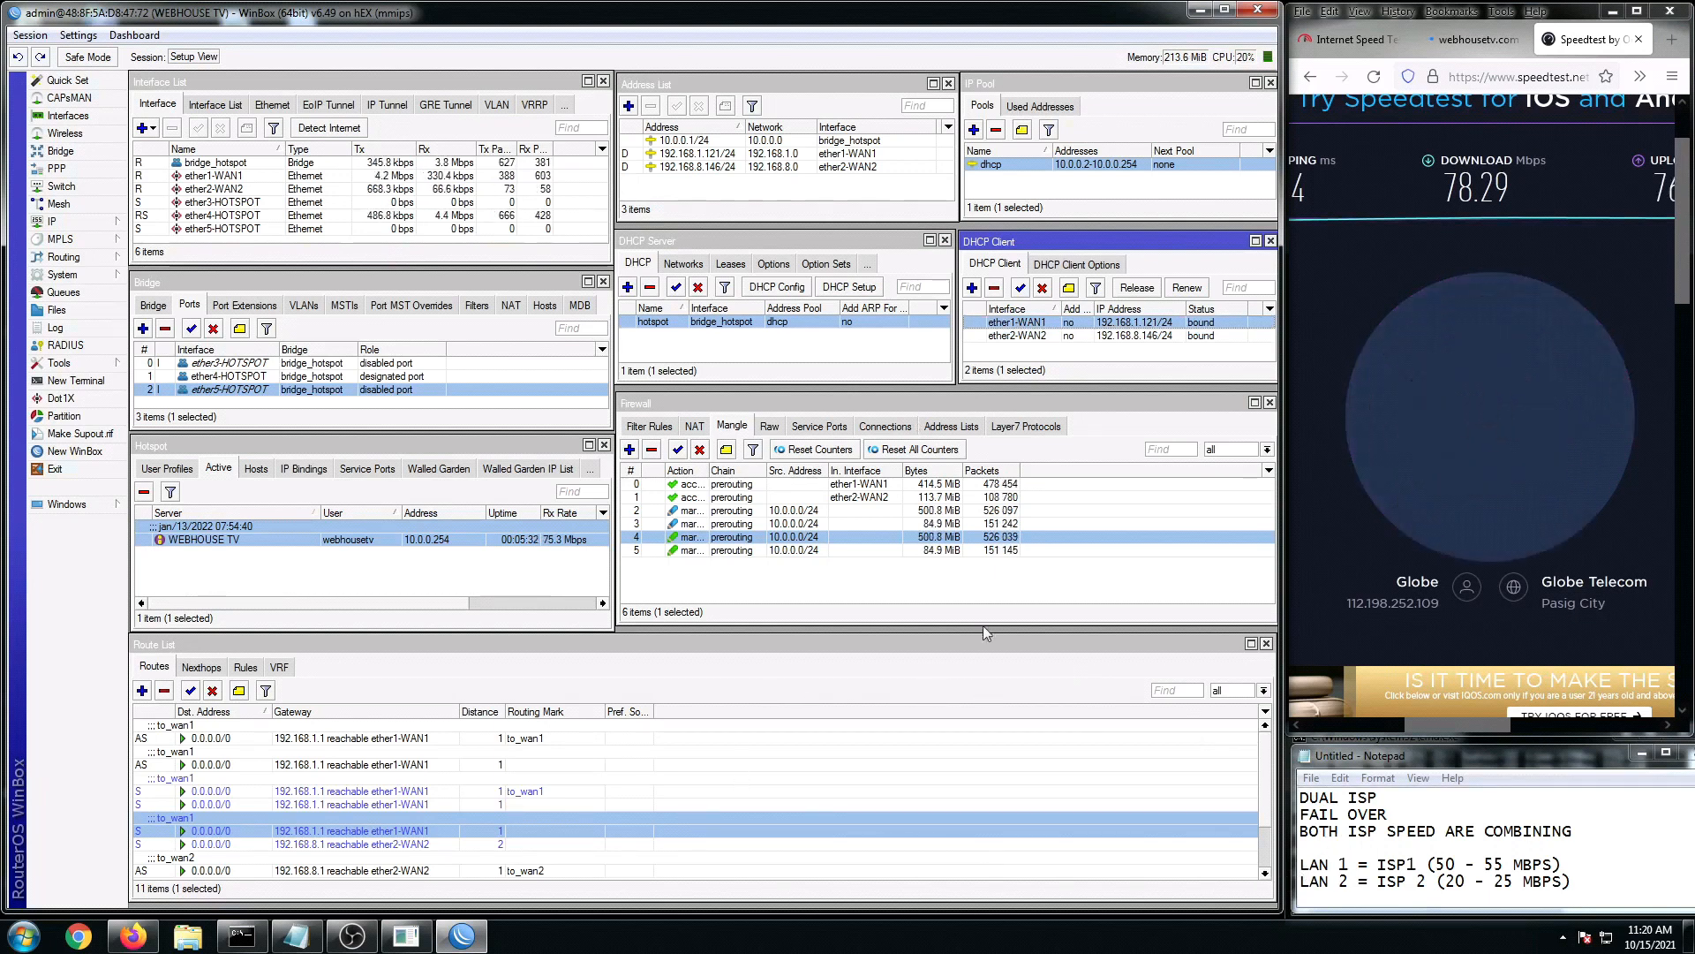
left_click(1501, 881)
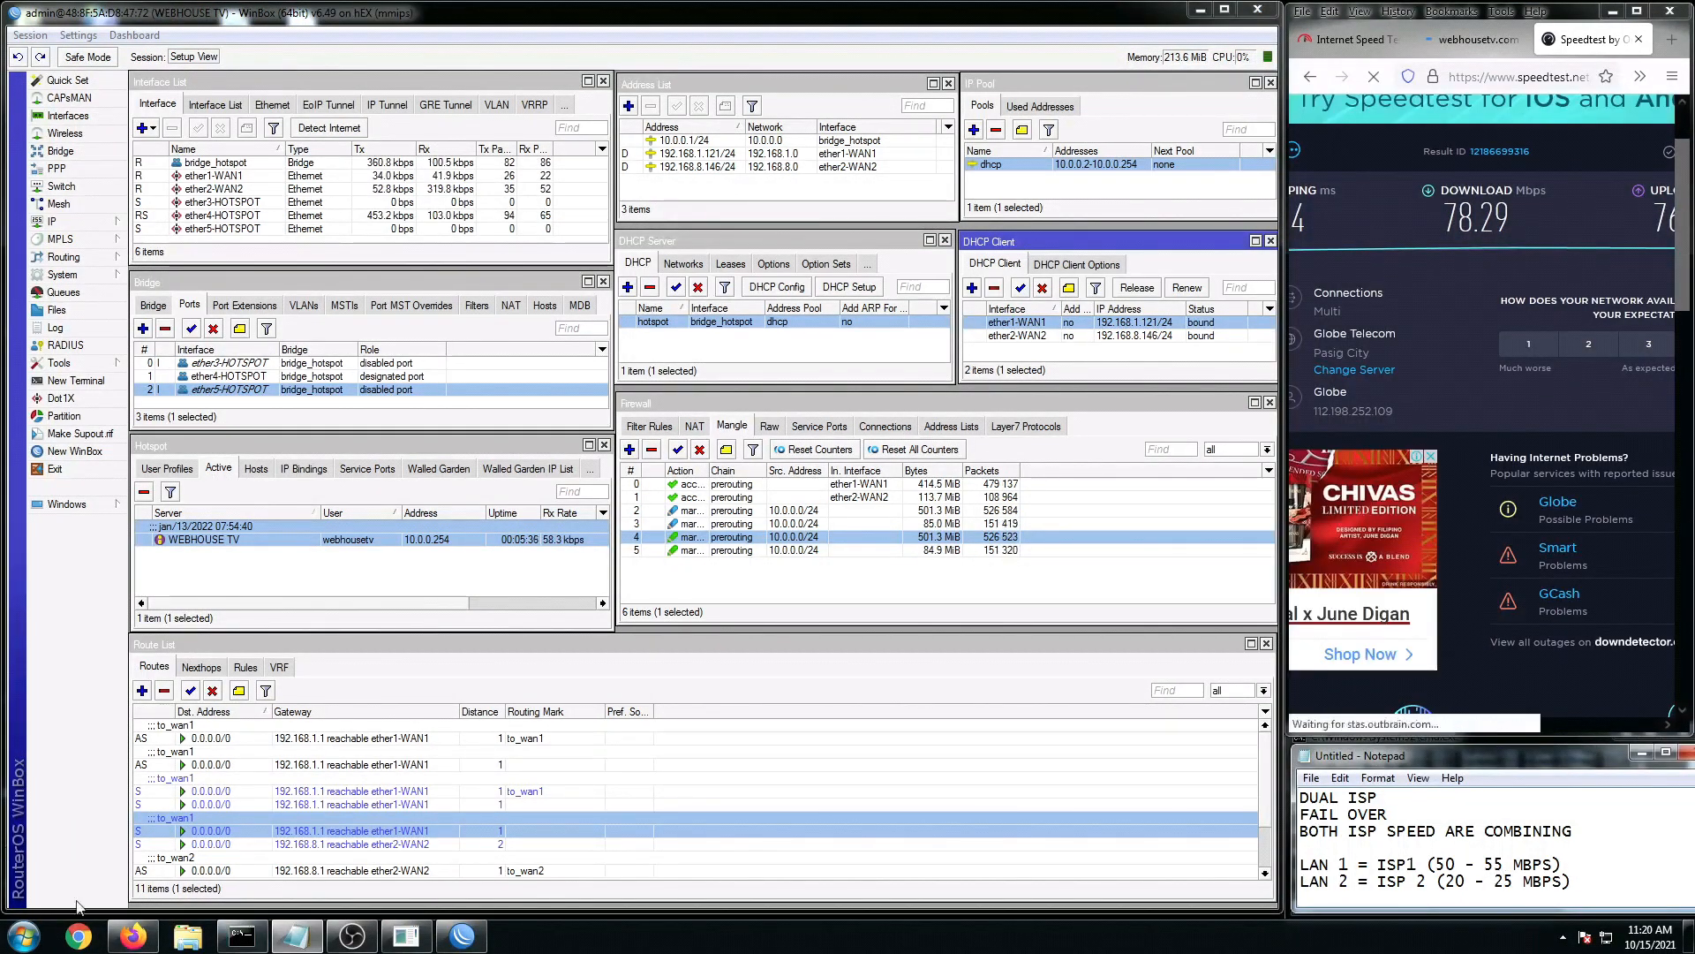
Step: Start a continuous 'ping google.com -t' in the command prompt
left_click(241, 935)
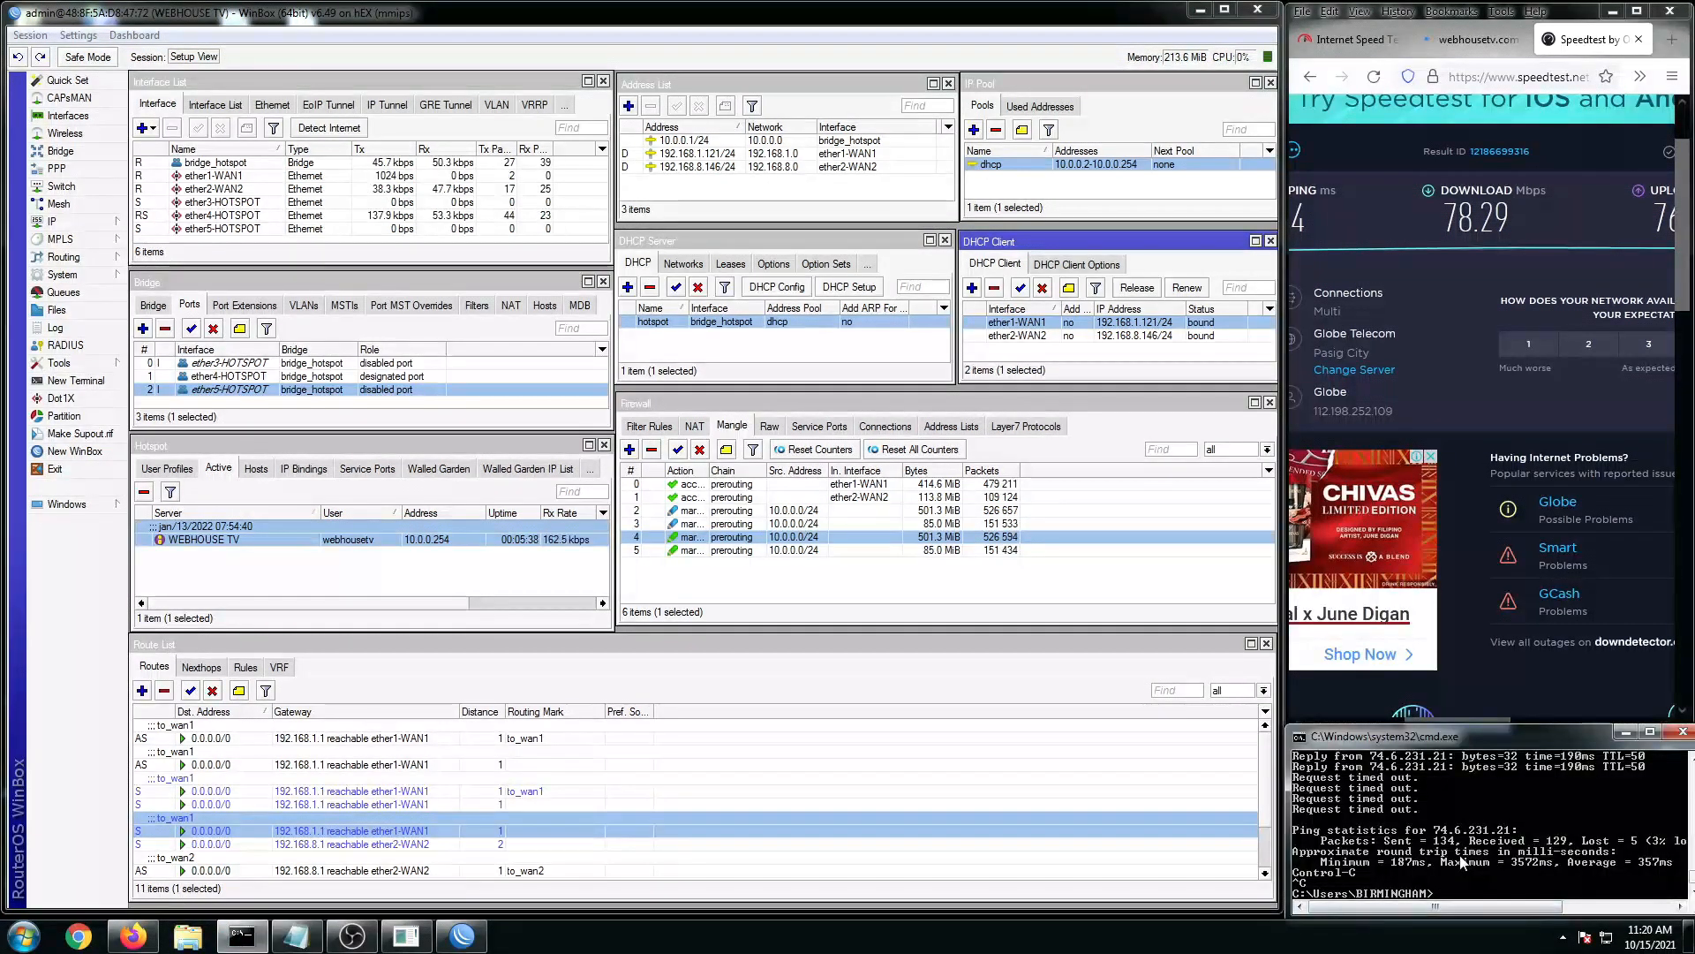
type("ping g")
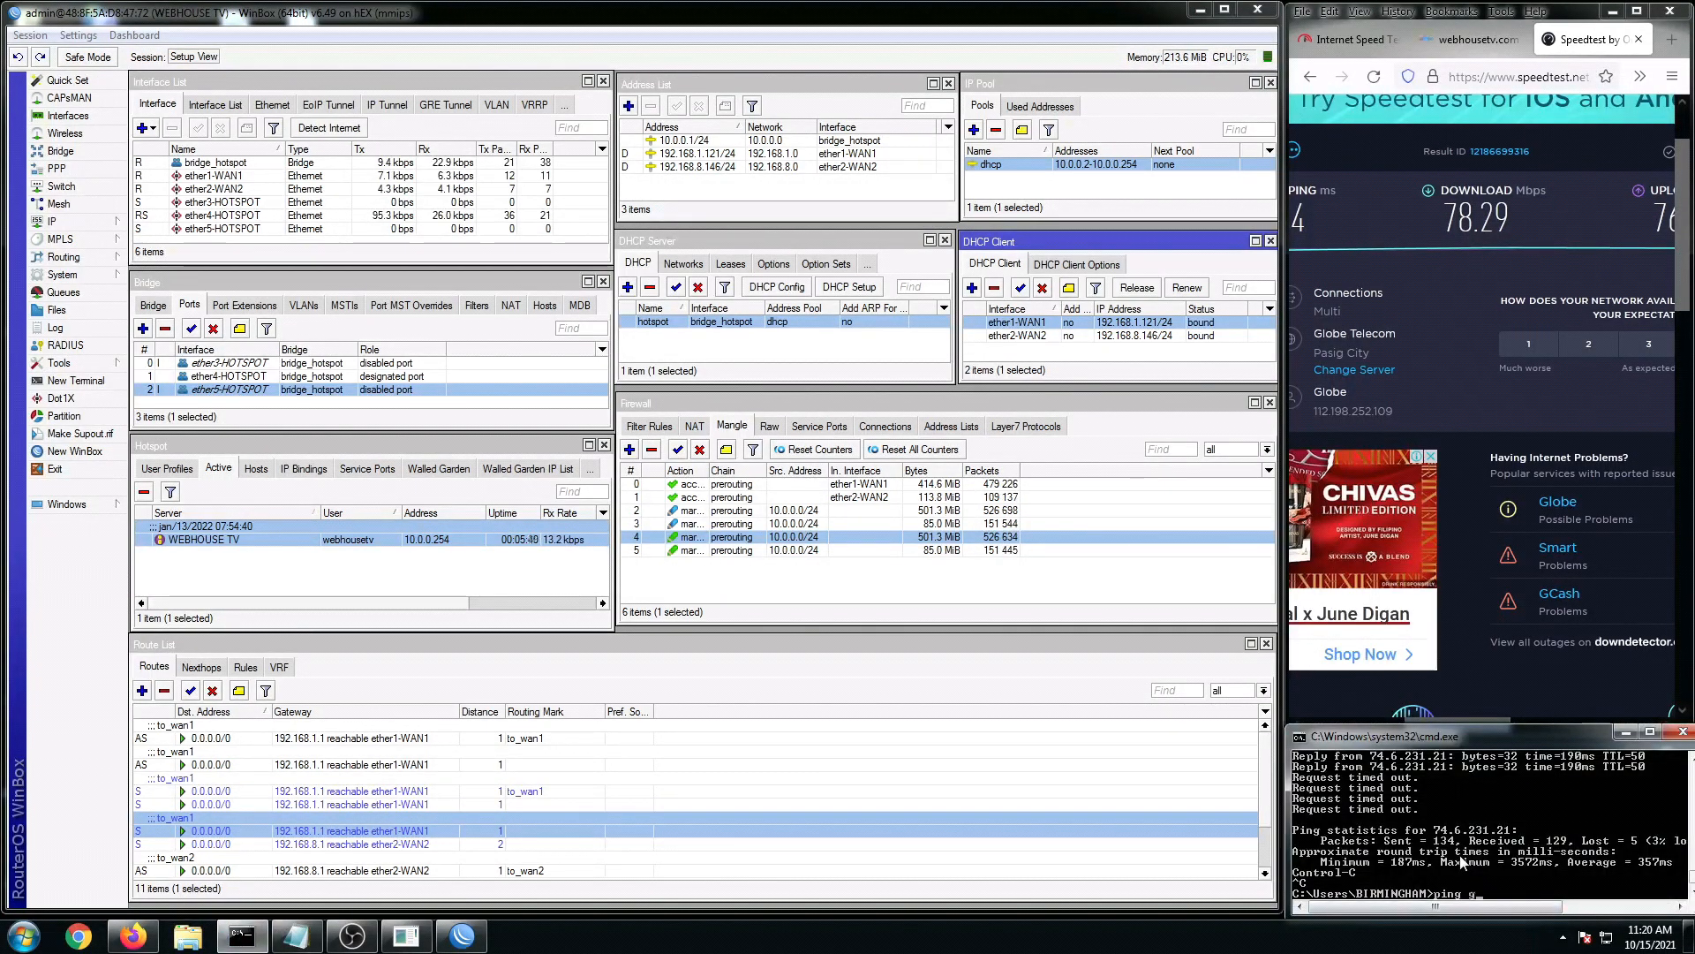
type("oogle.")
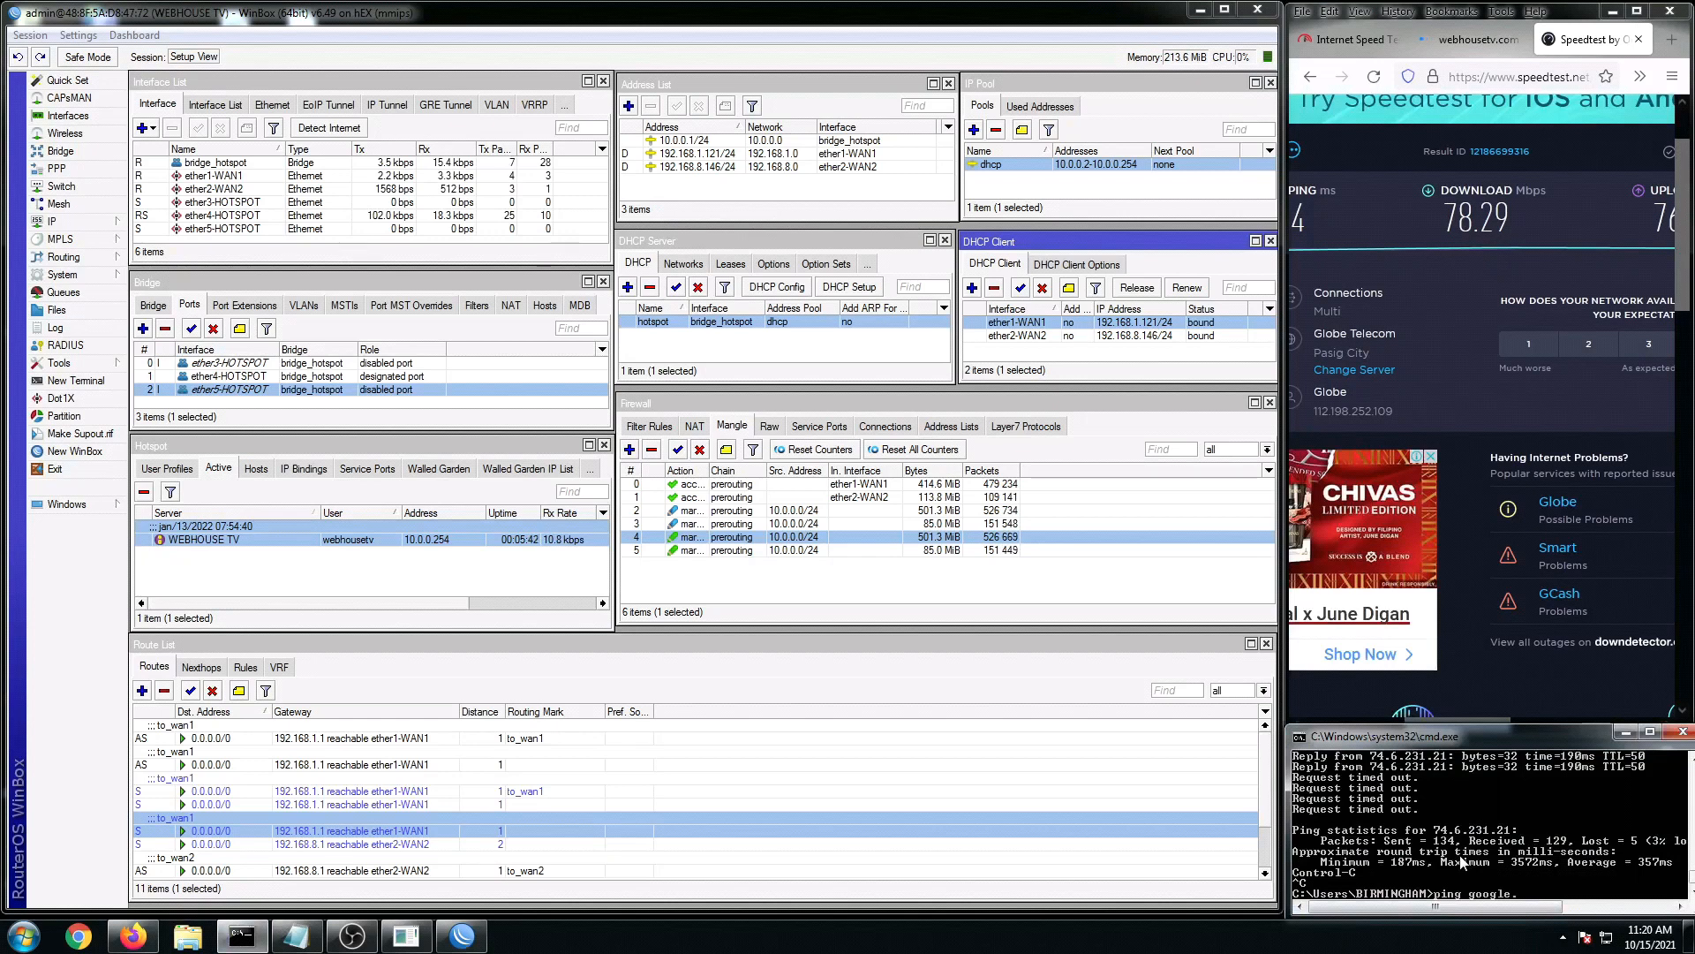
type("com")
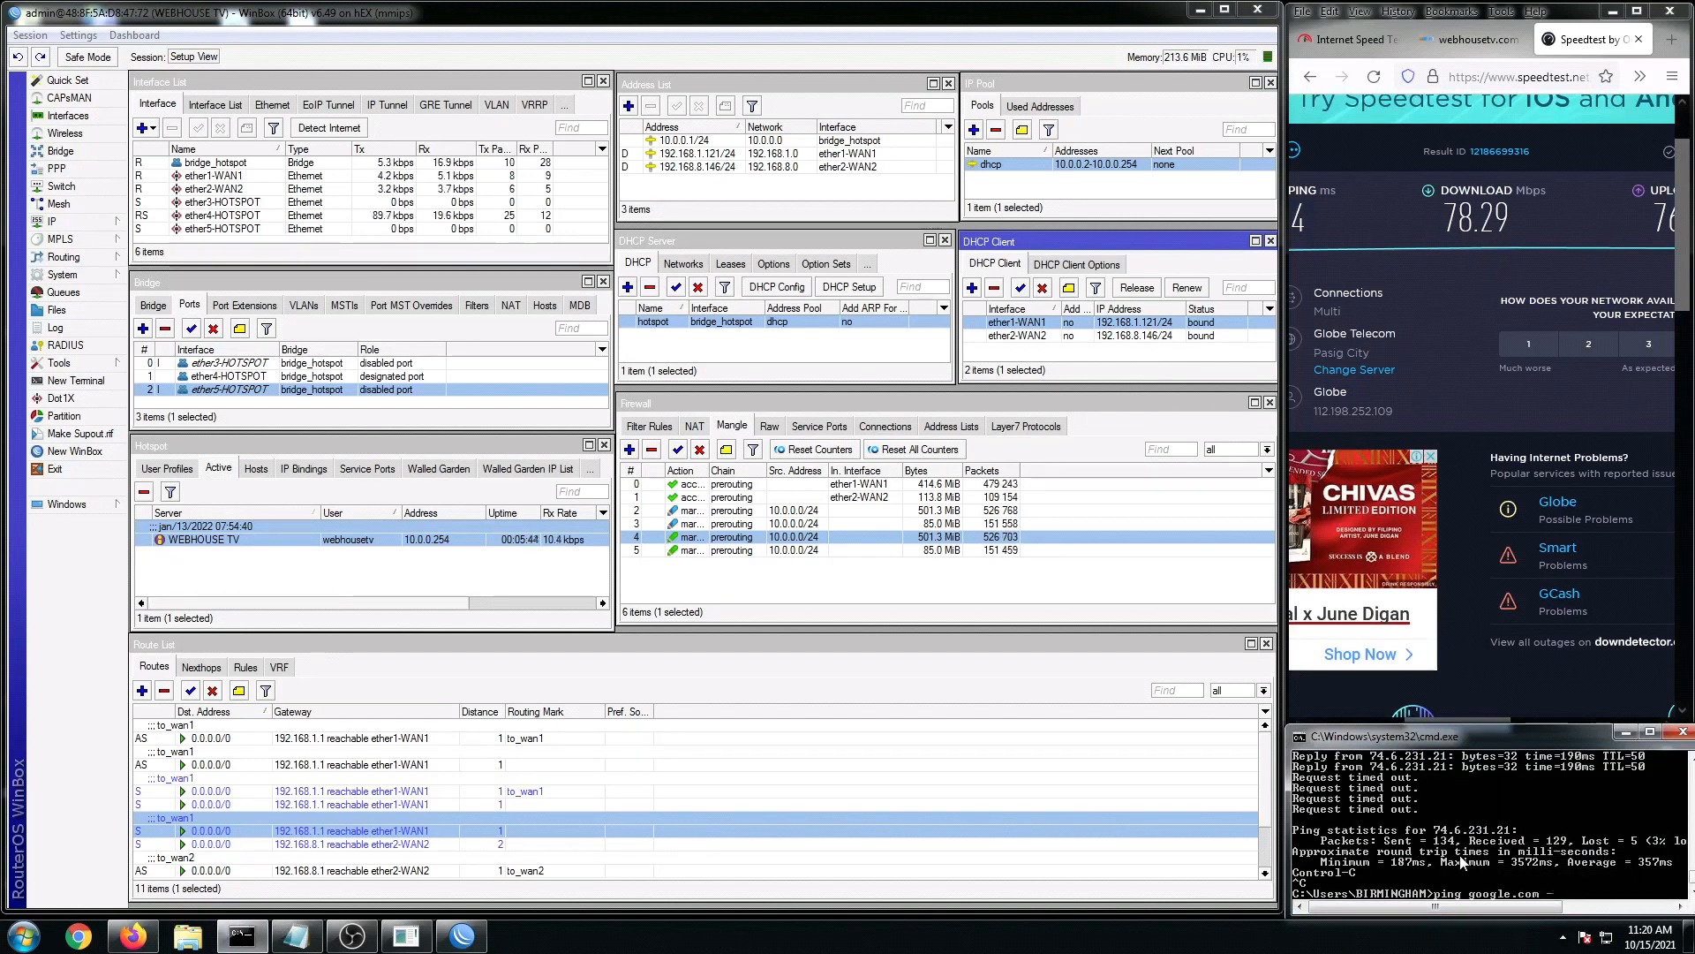
type(" -t")
key("Return")
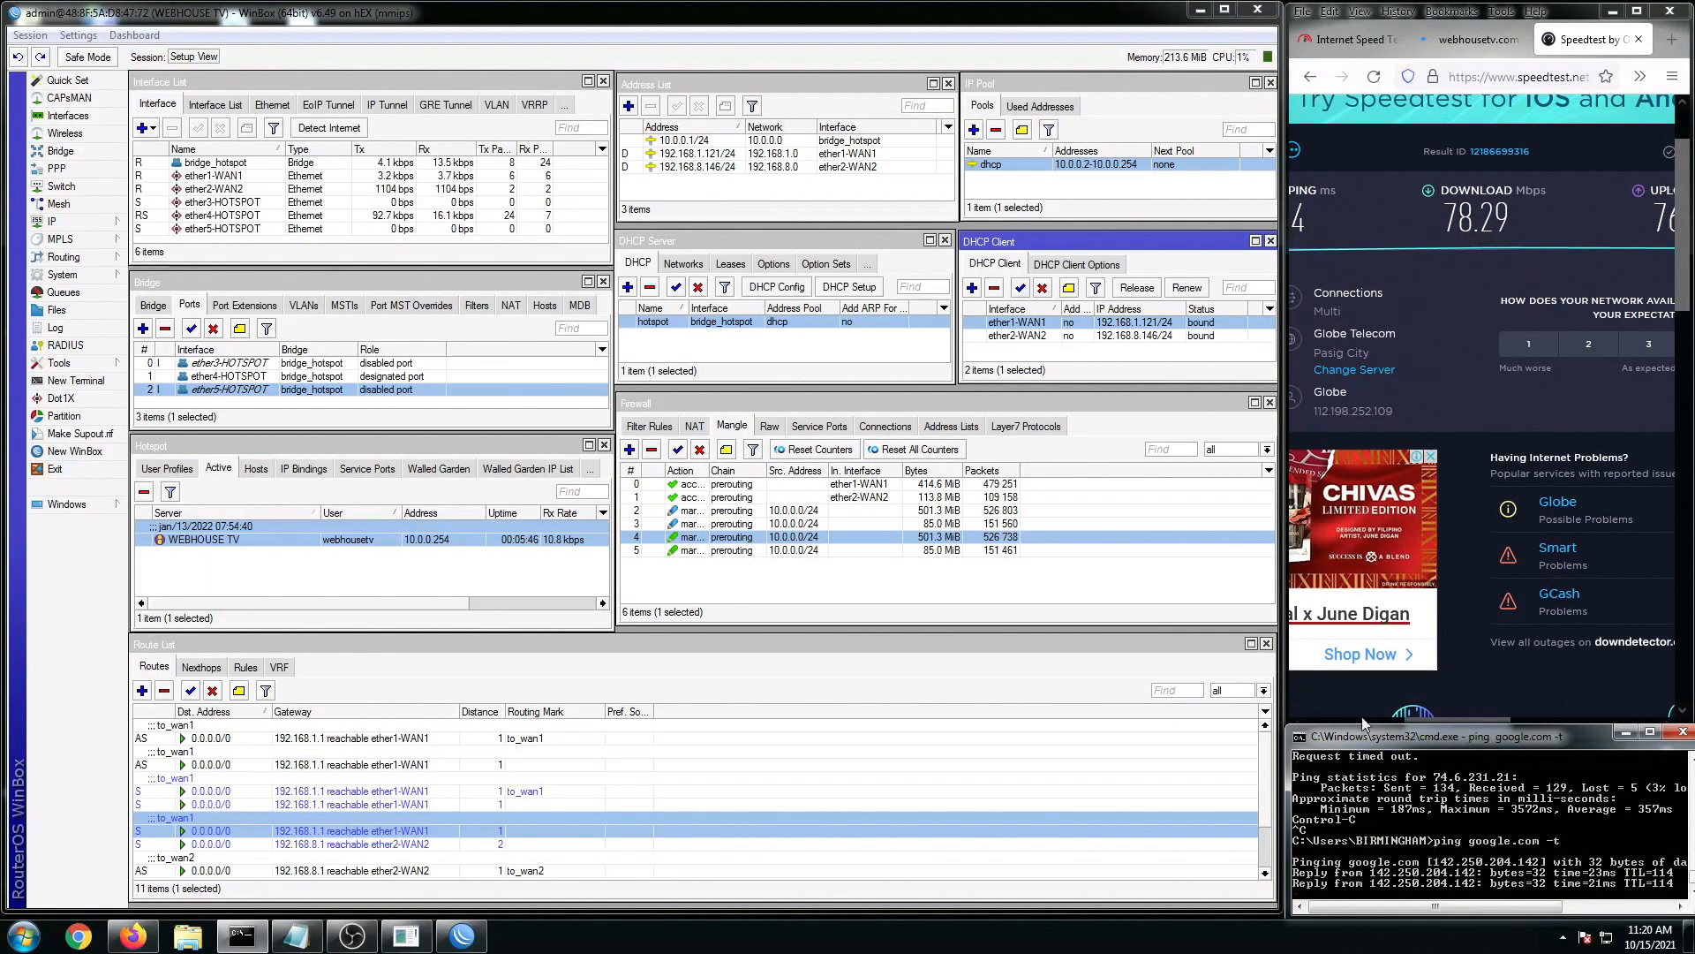
Step: Inspect the to_wan1 default route and select the ether1-WAN1 DHCP client for disabling
left_click(371, 804)
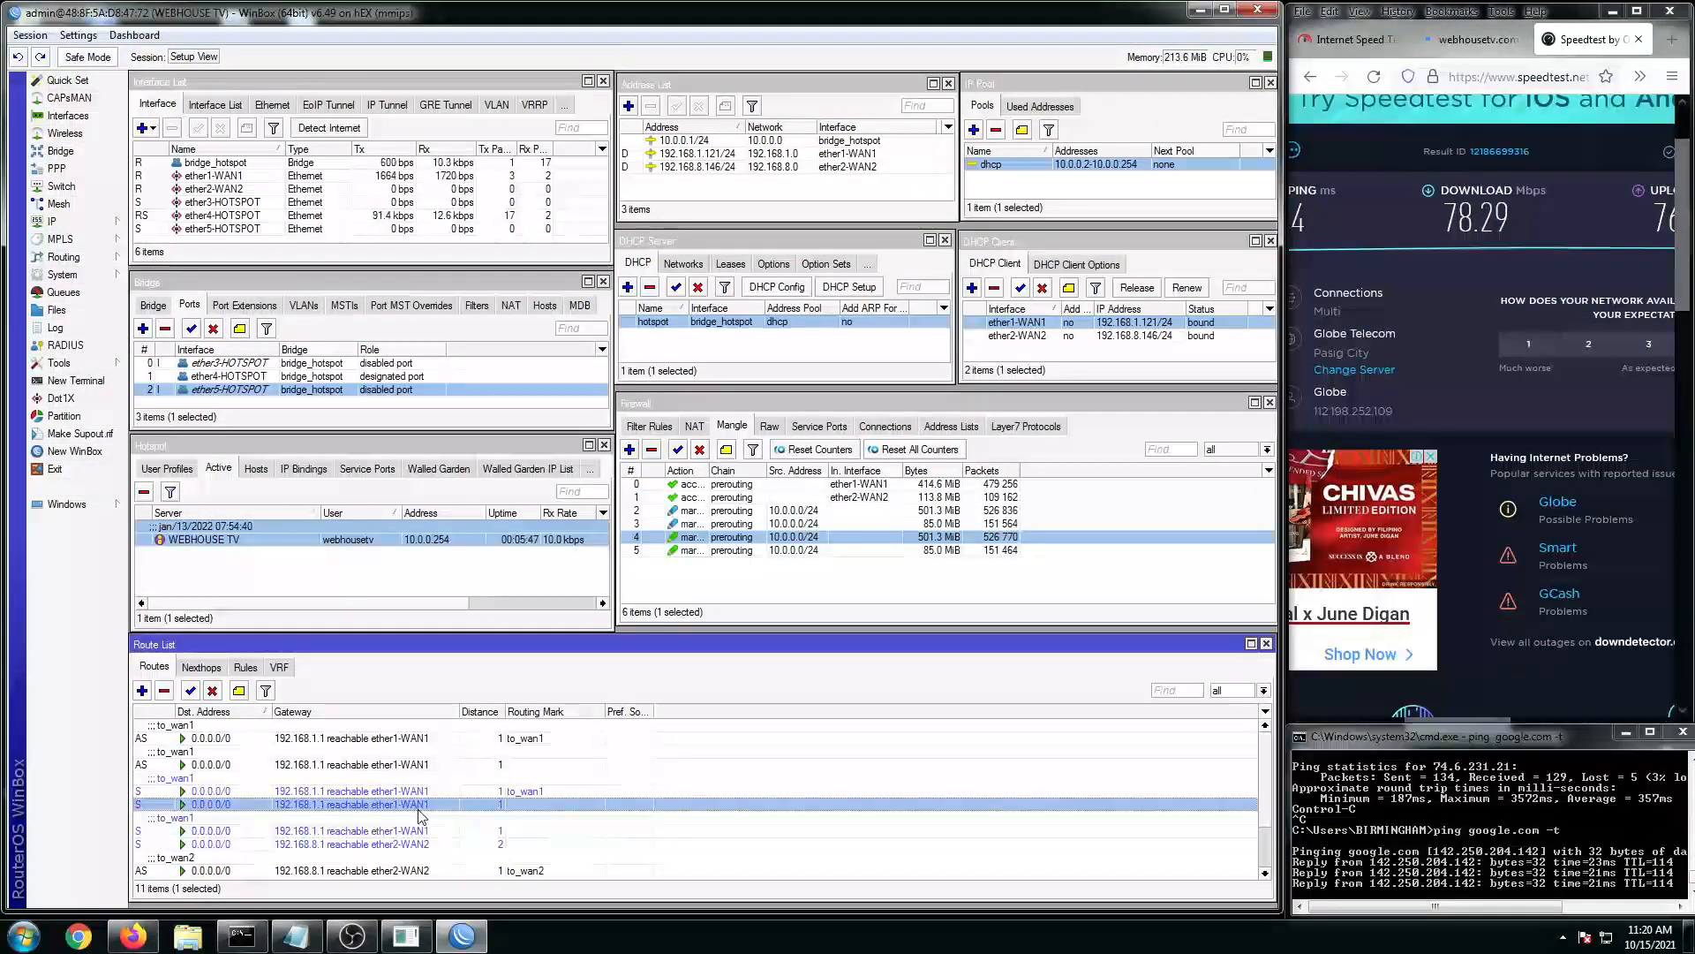
left_click(362, 740)
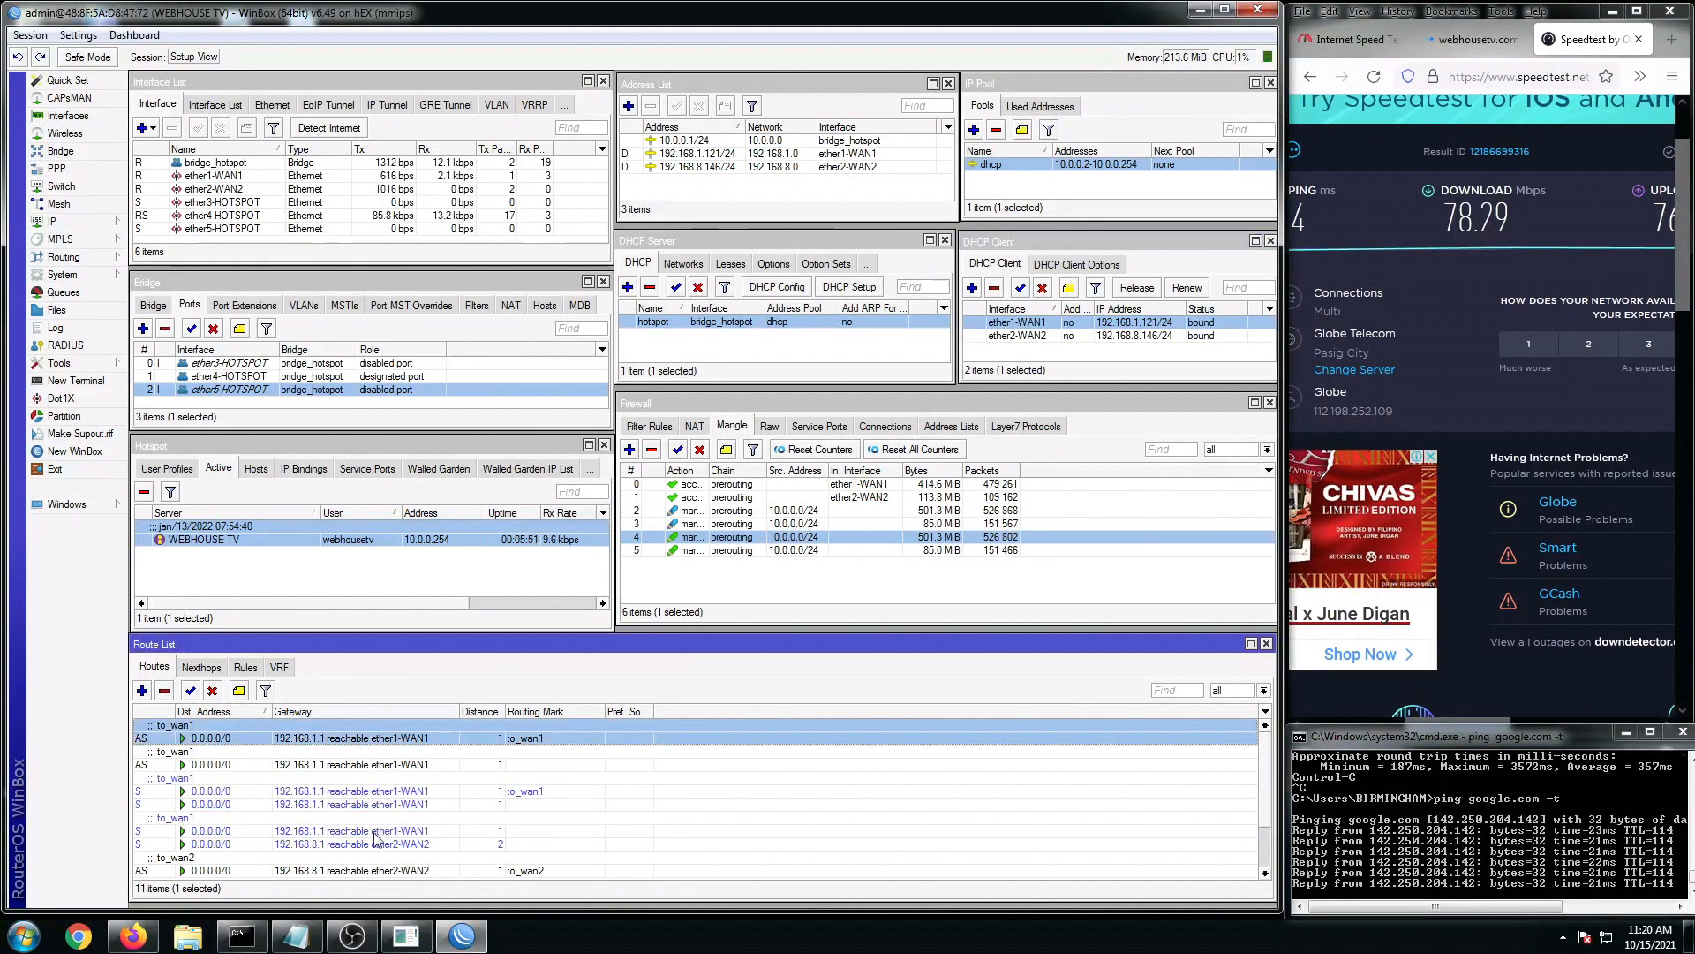
left_click(1017, 327)
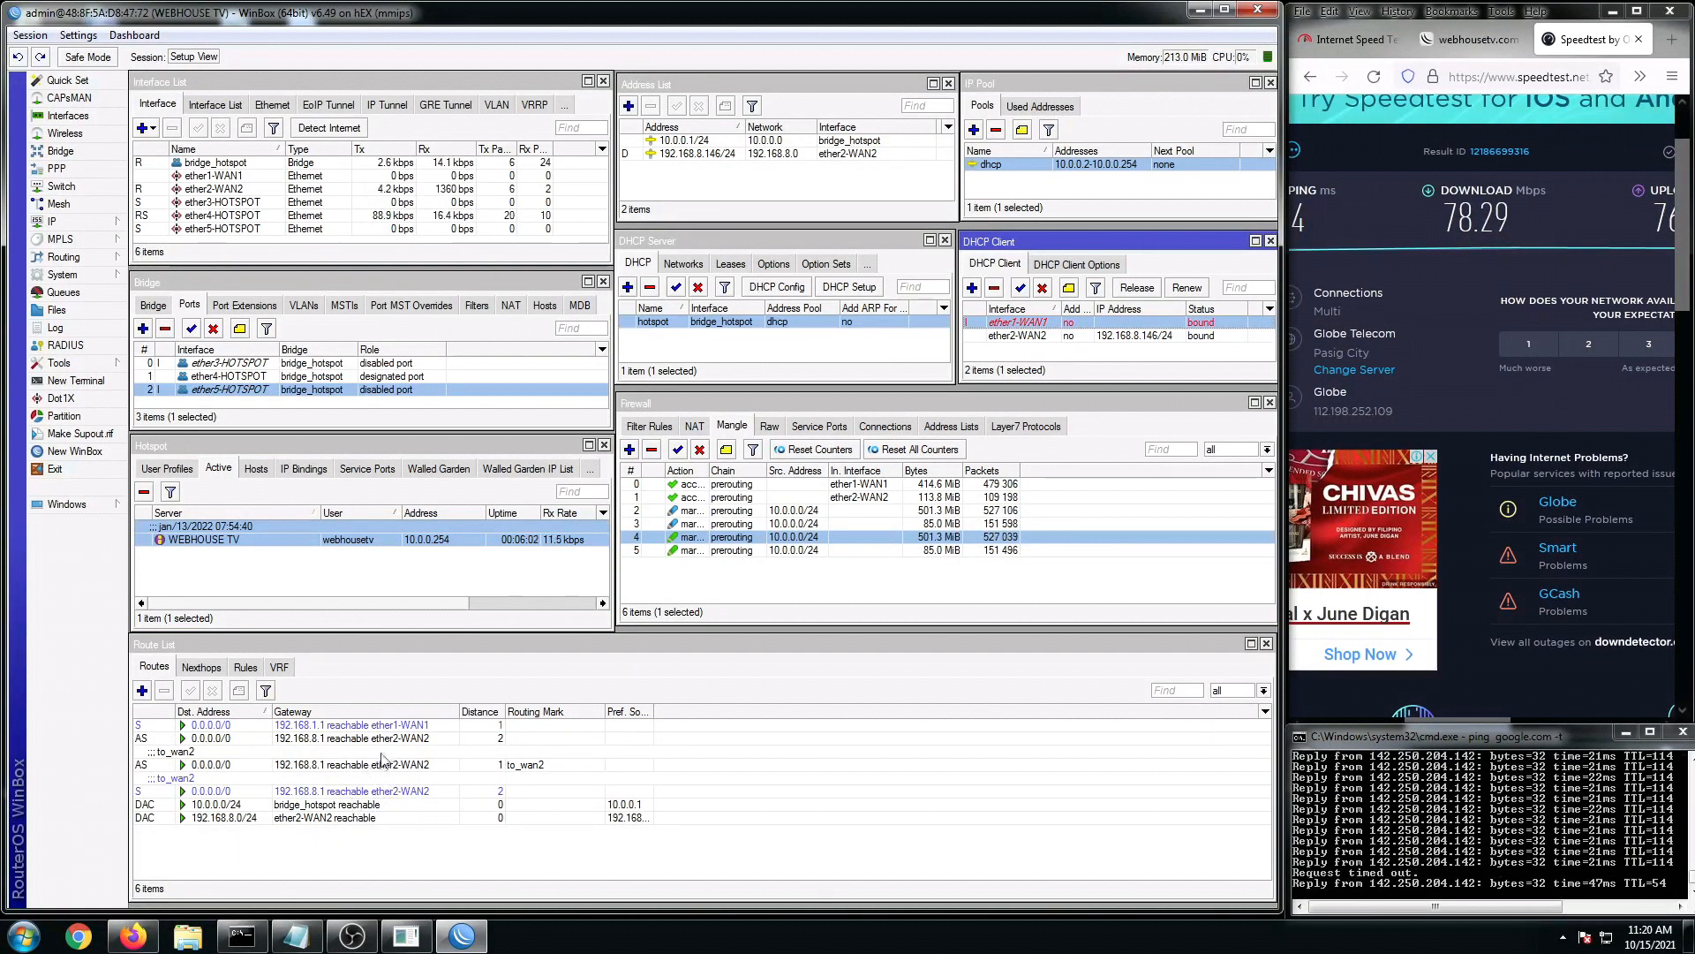
Step: Verify the WAN2 default route and DHCP clients with WAN1 down, highlight the notes, then minimize WinBox
left_click(350, 740)
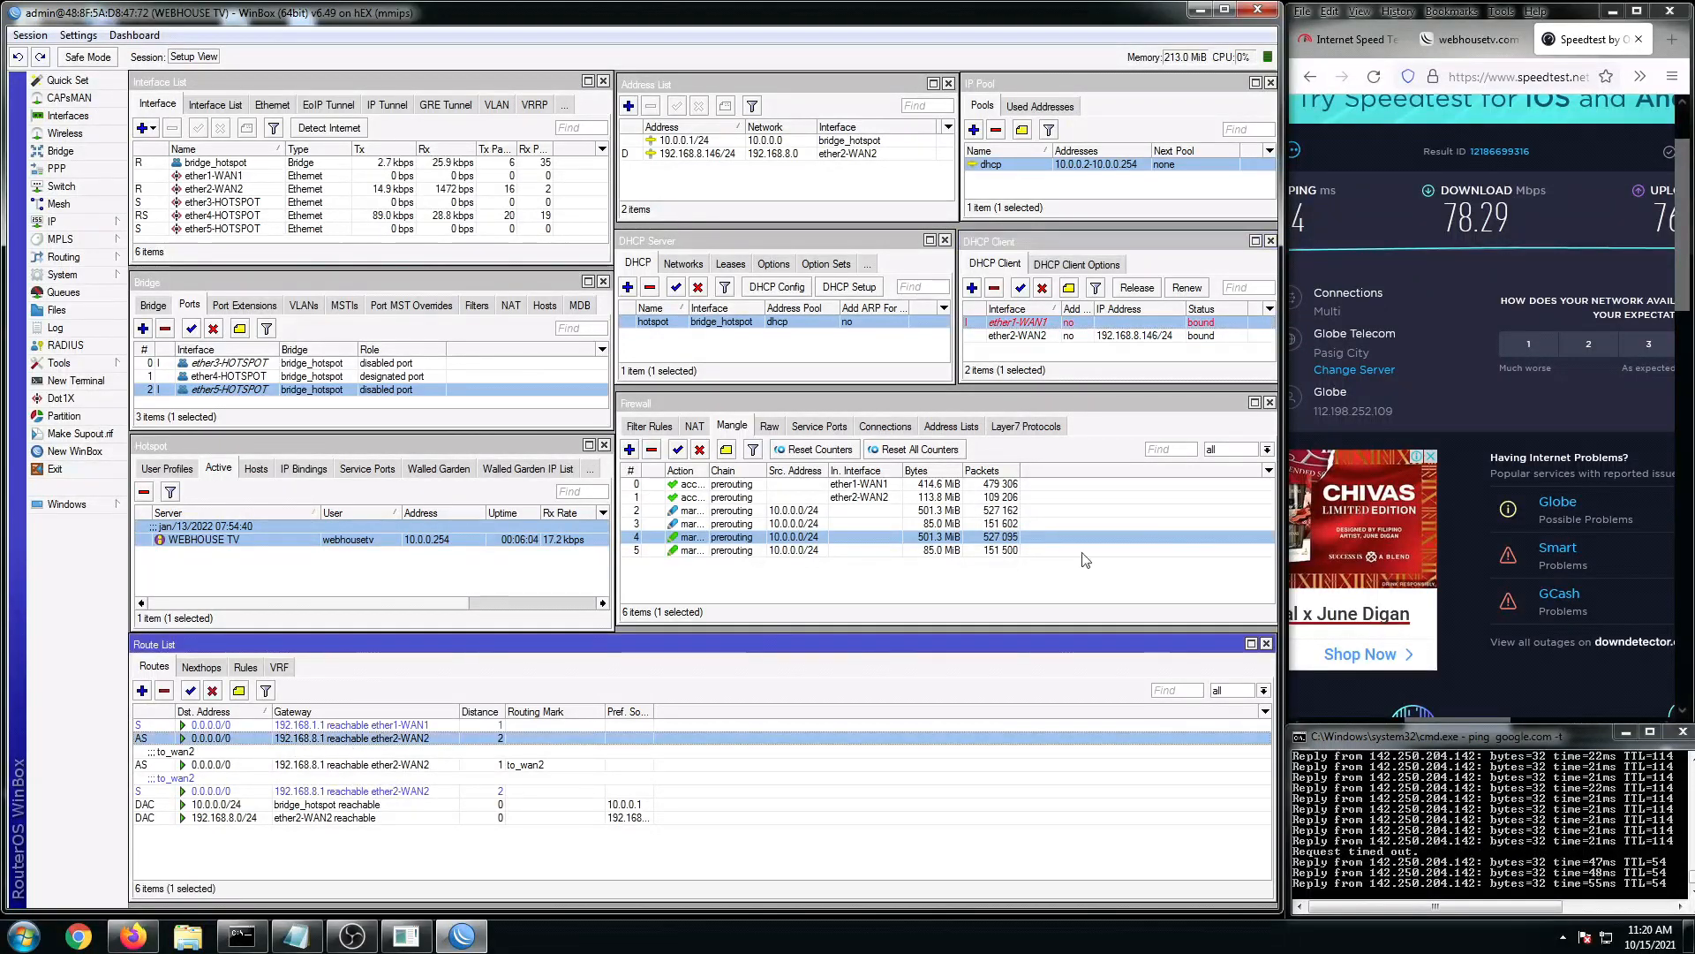
left_click(1020, 324)
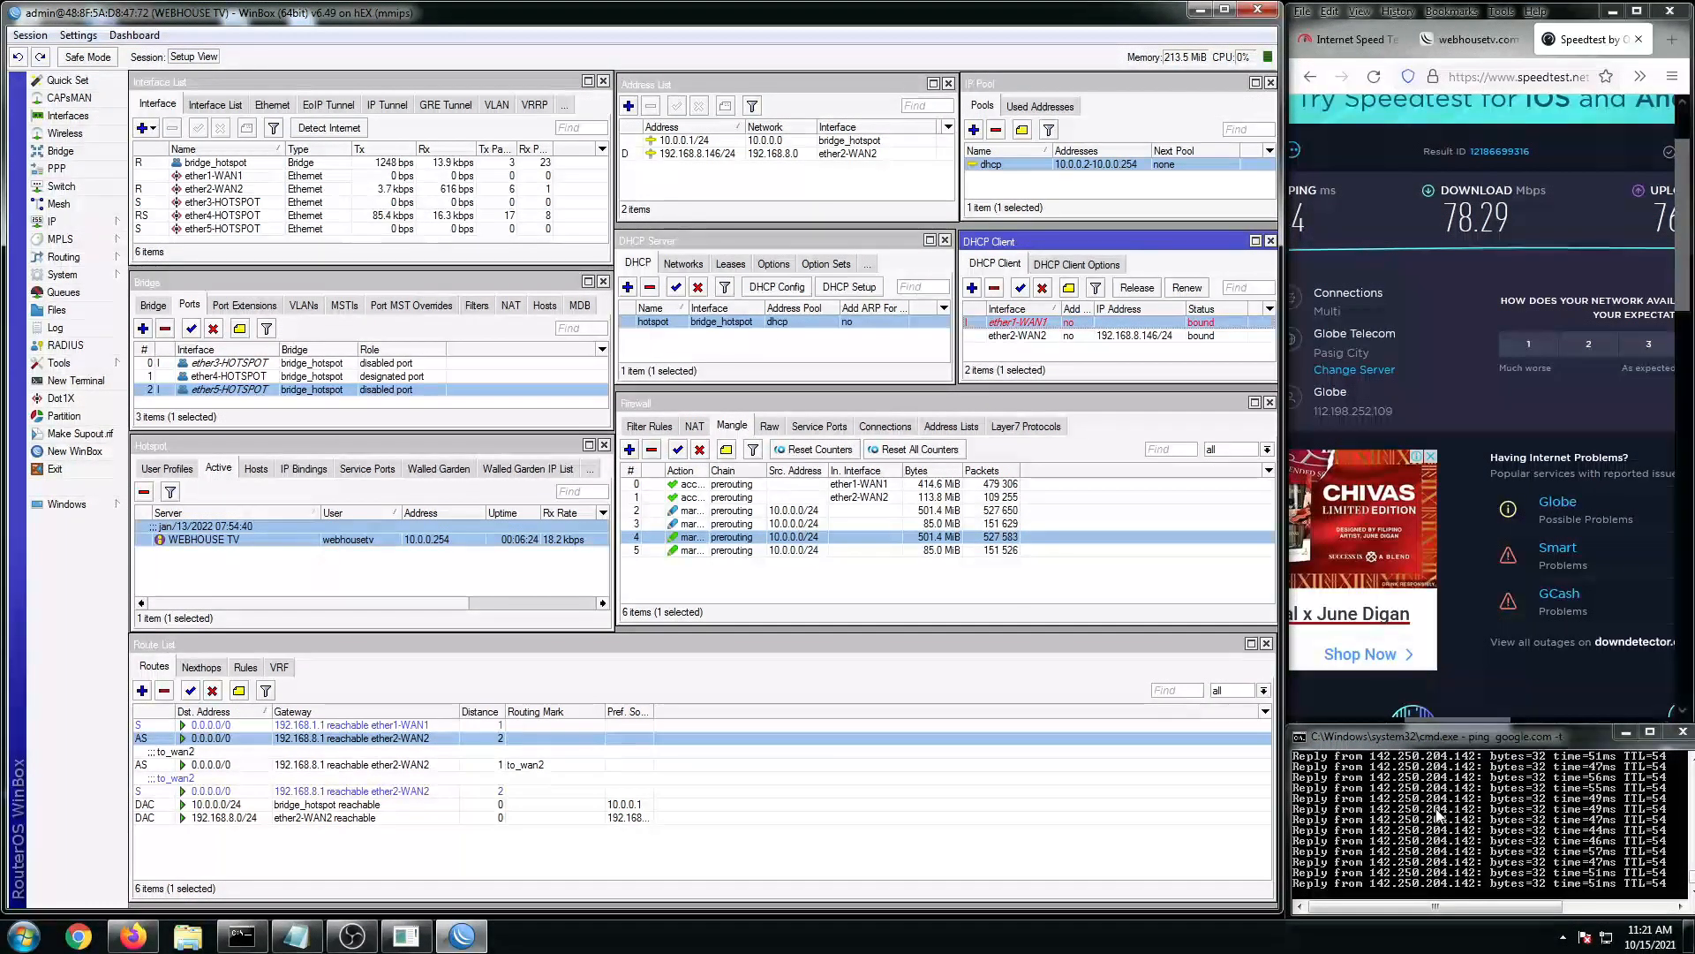
left_click(297, 936)
left_click_drag(1380, 799, 1559, 834)
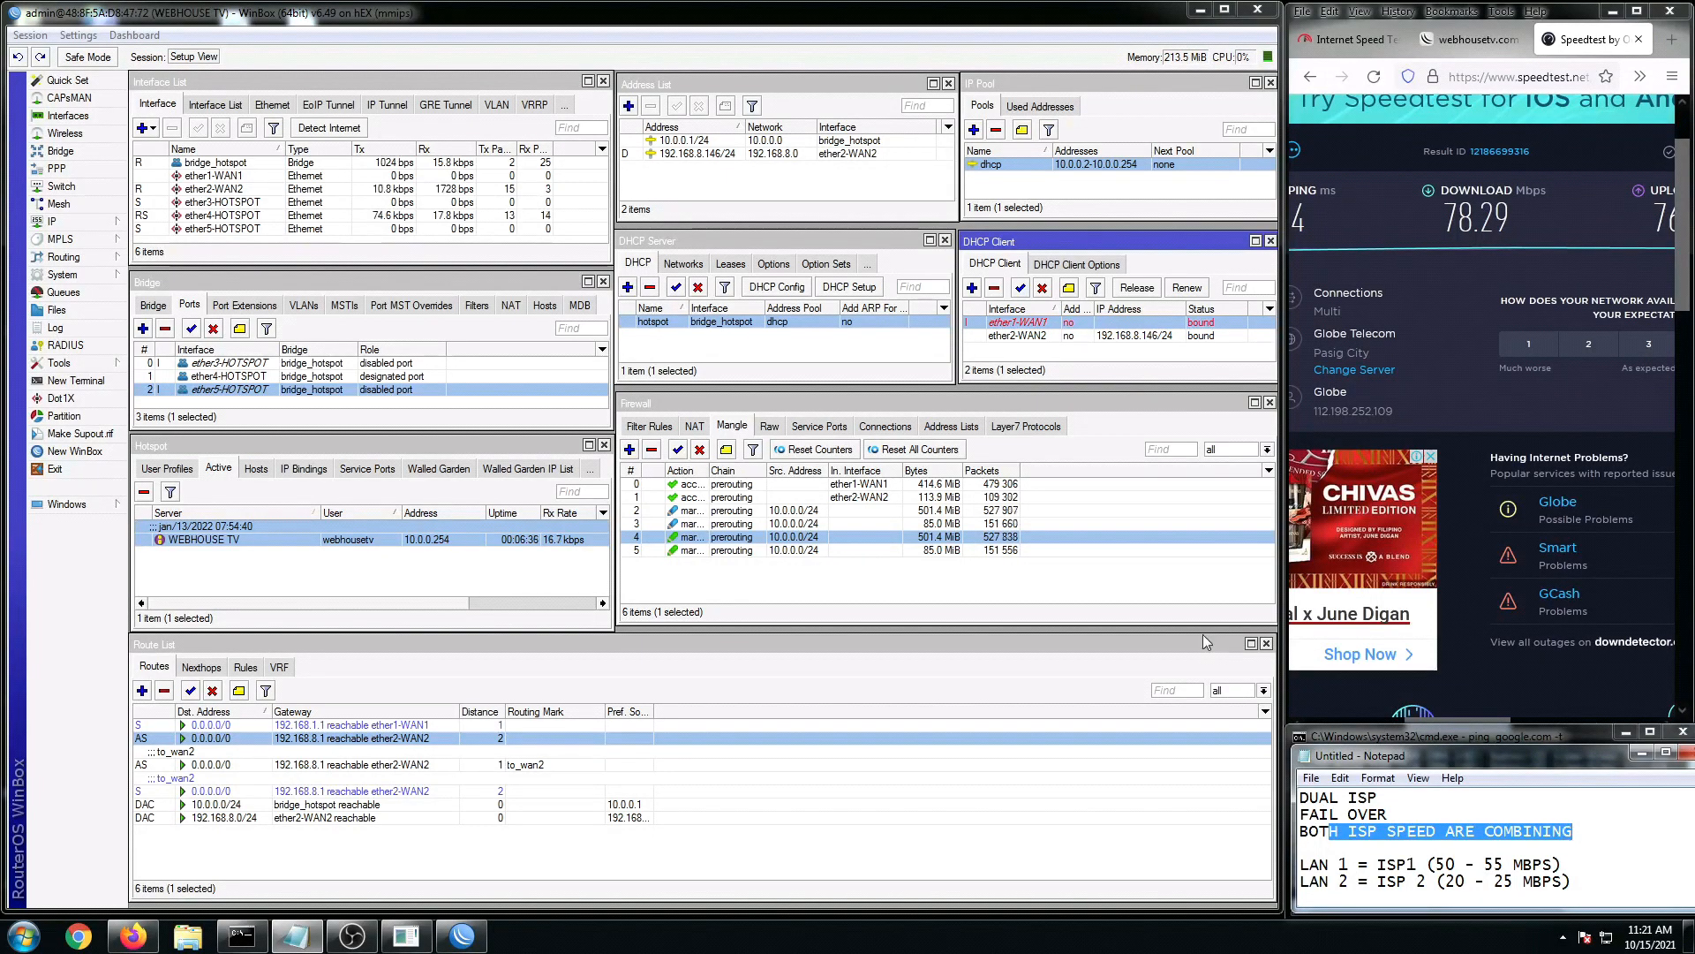
left_click(1200, 10)
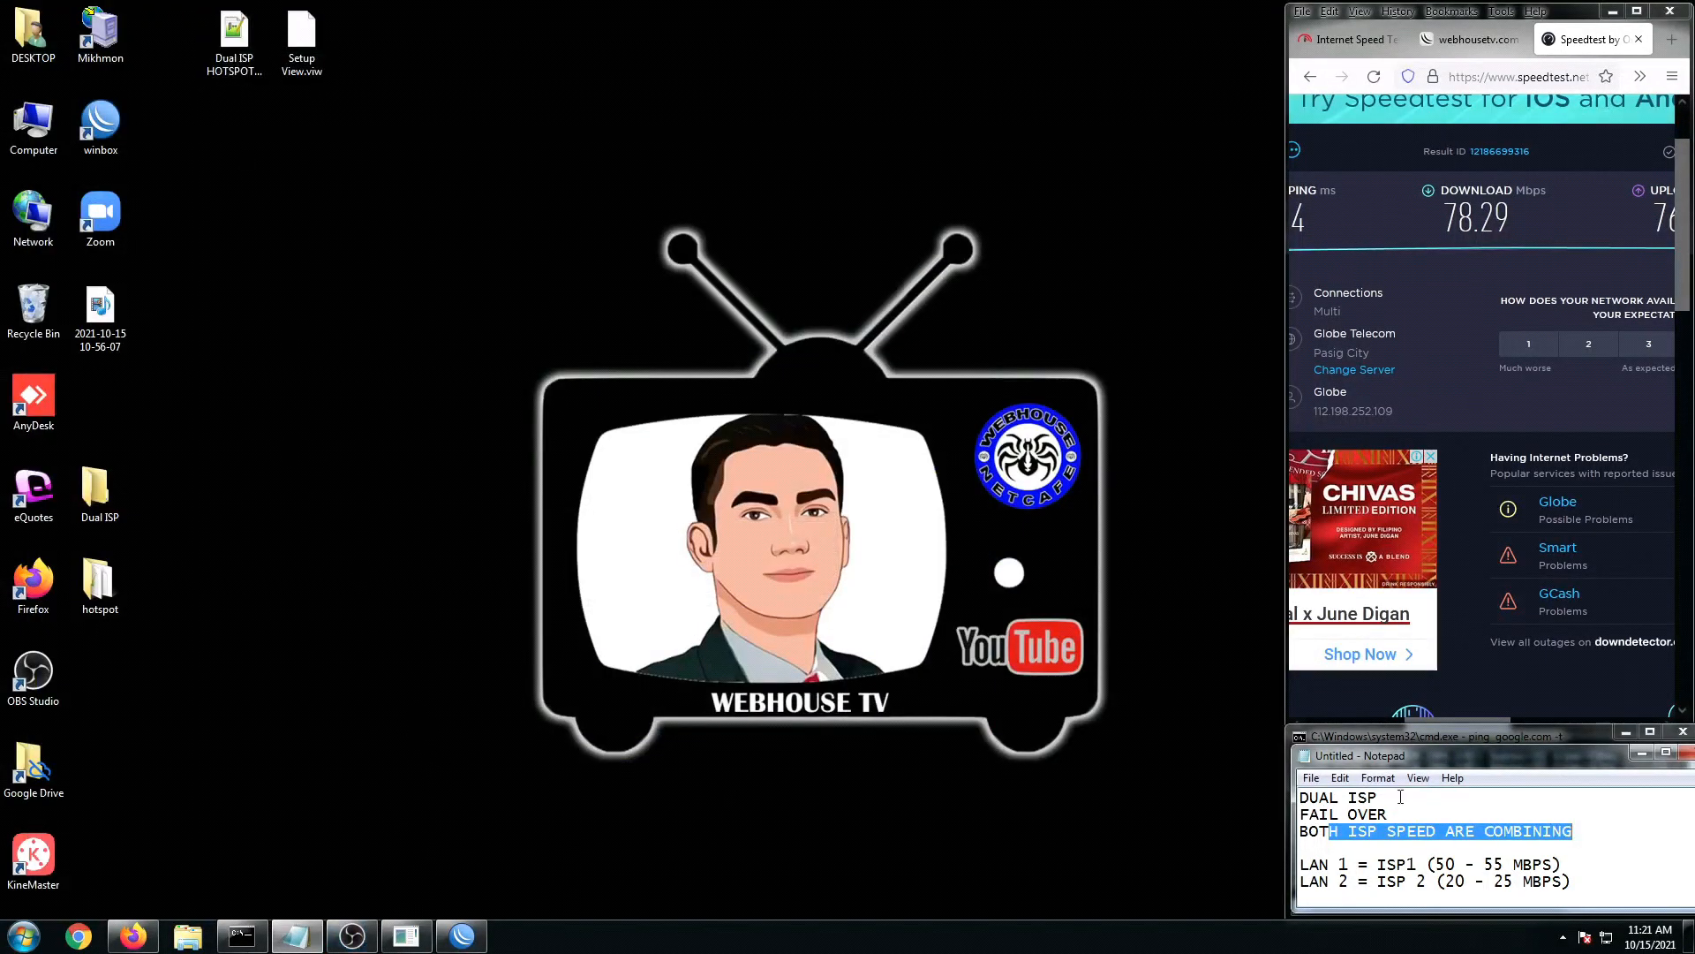
Step: Open the Dual ISP HOTSPOT setup script maximized and select it from the top through line 127
double_click(232, 40)
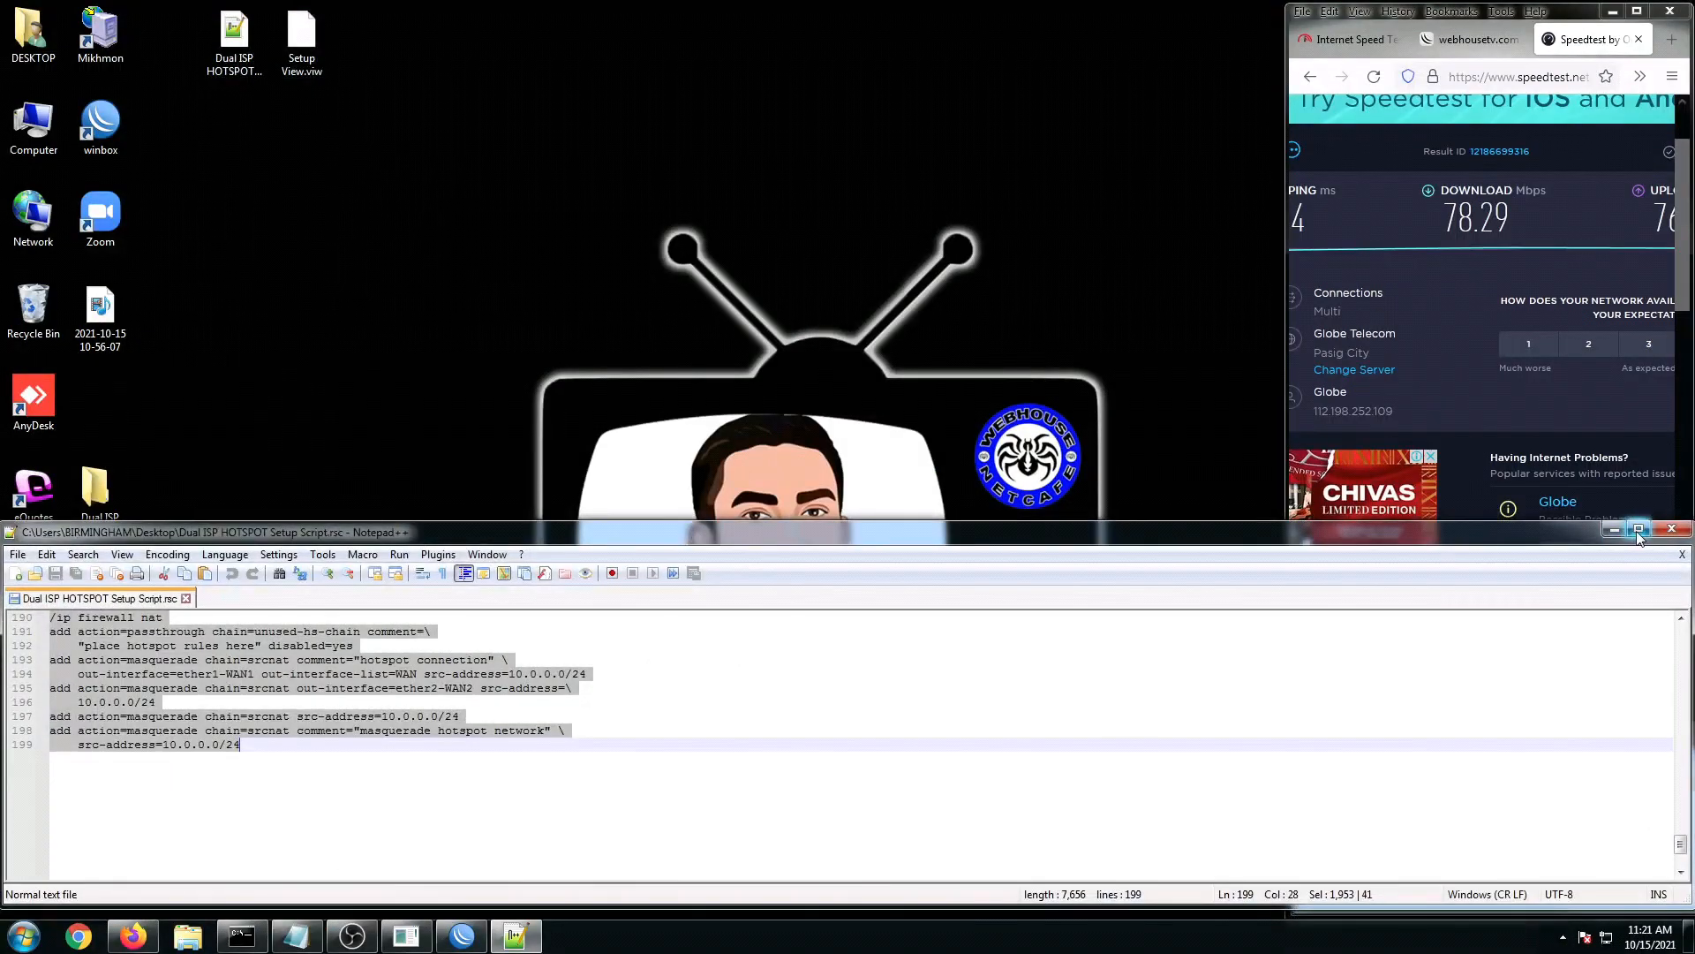
left_click(1639, 530)
left_click(435, 302)
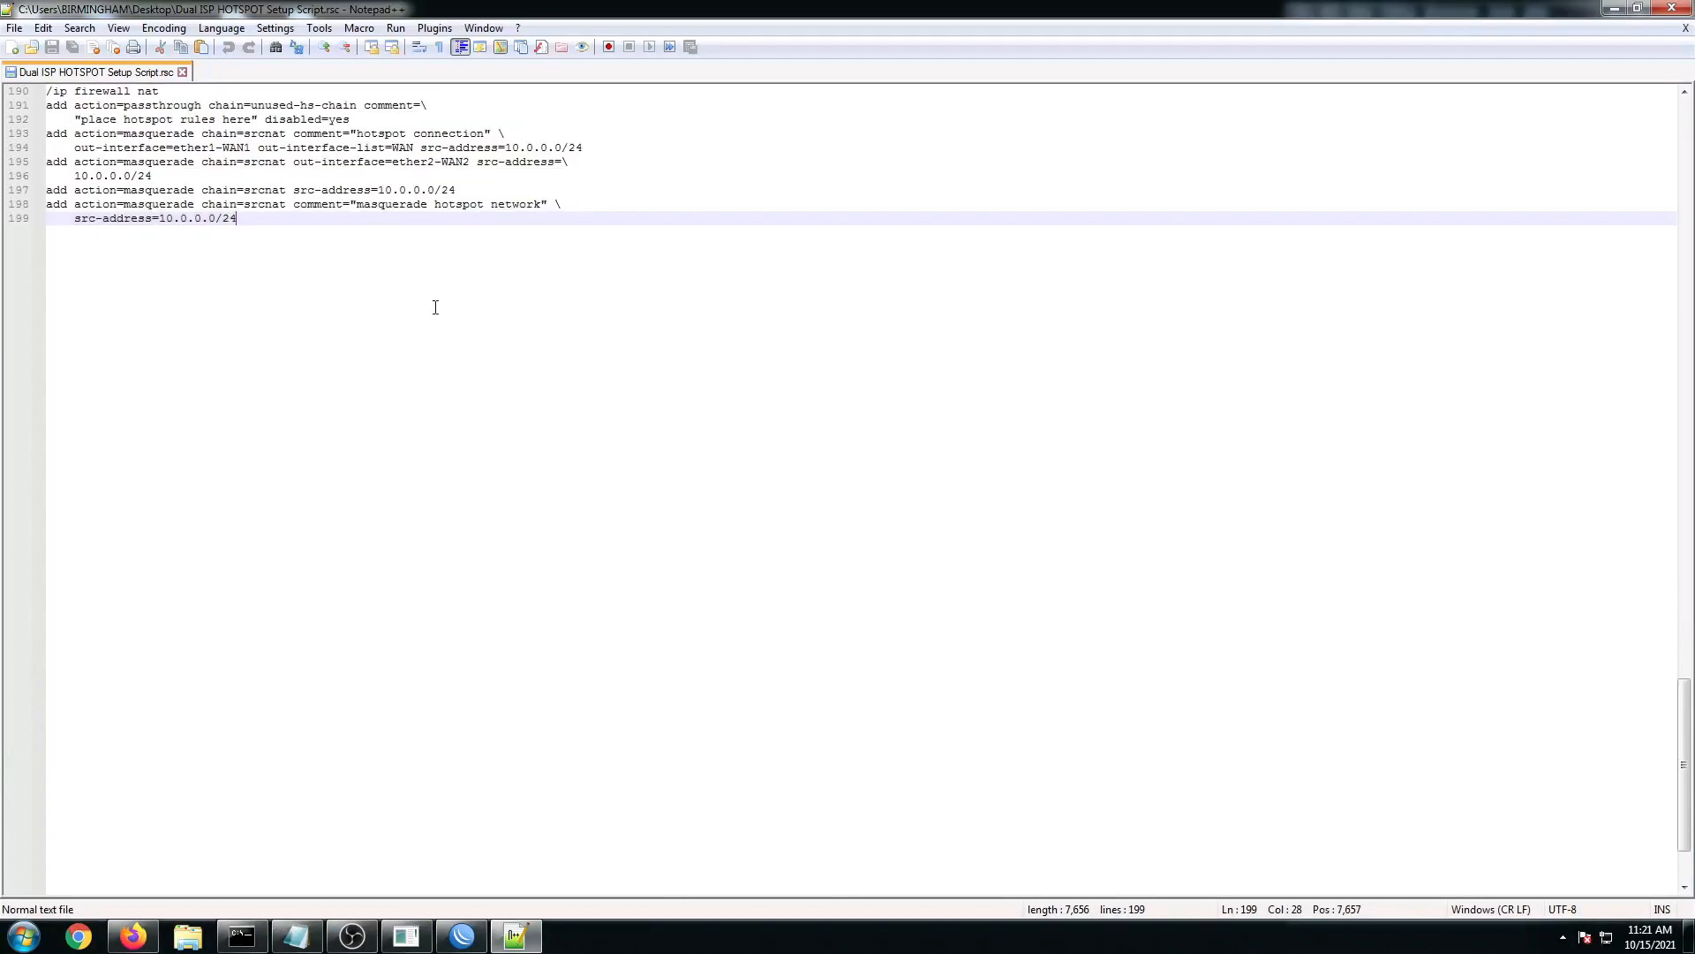
scroll(1487, 594, "up", 20)
scroll(1692, 557, "up", 20)
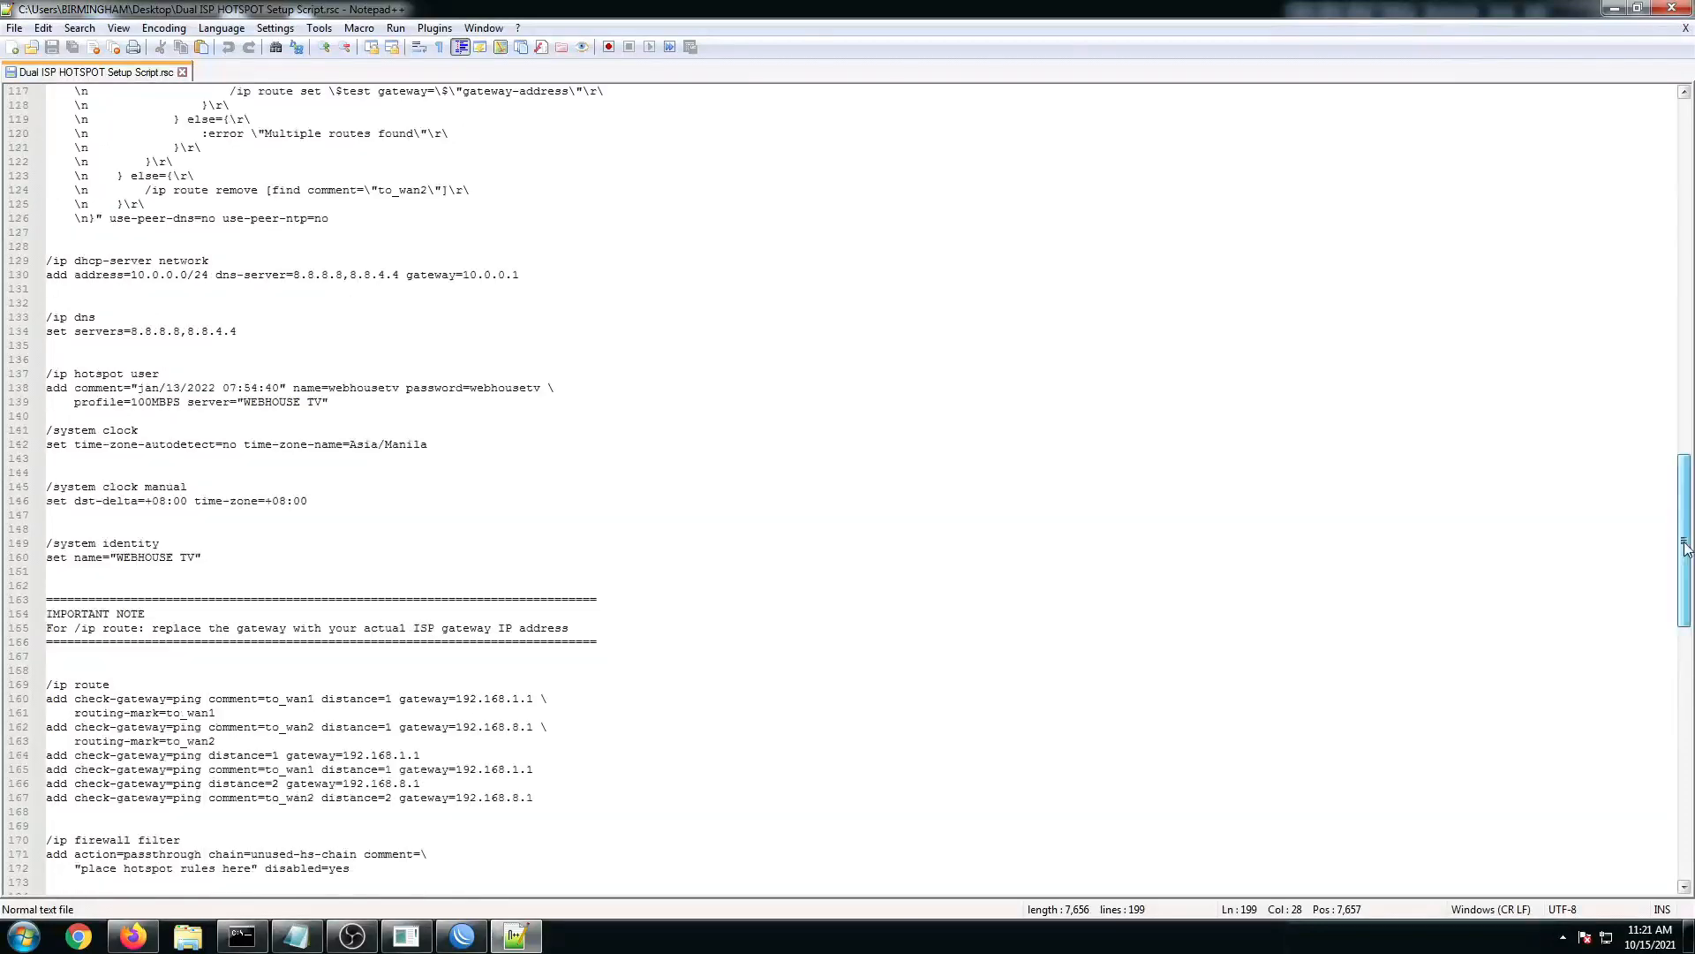
left_click(320, 176)
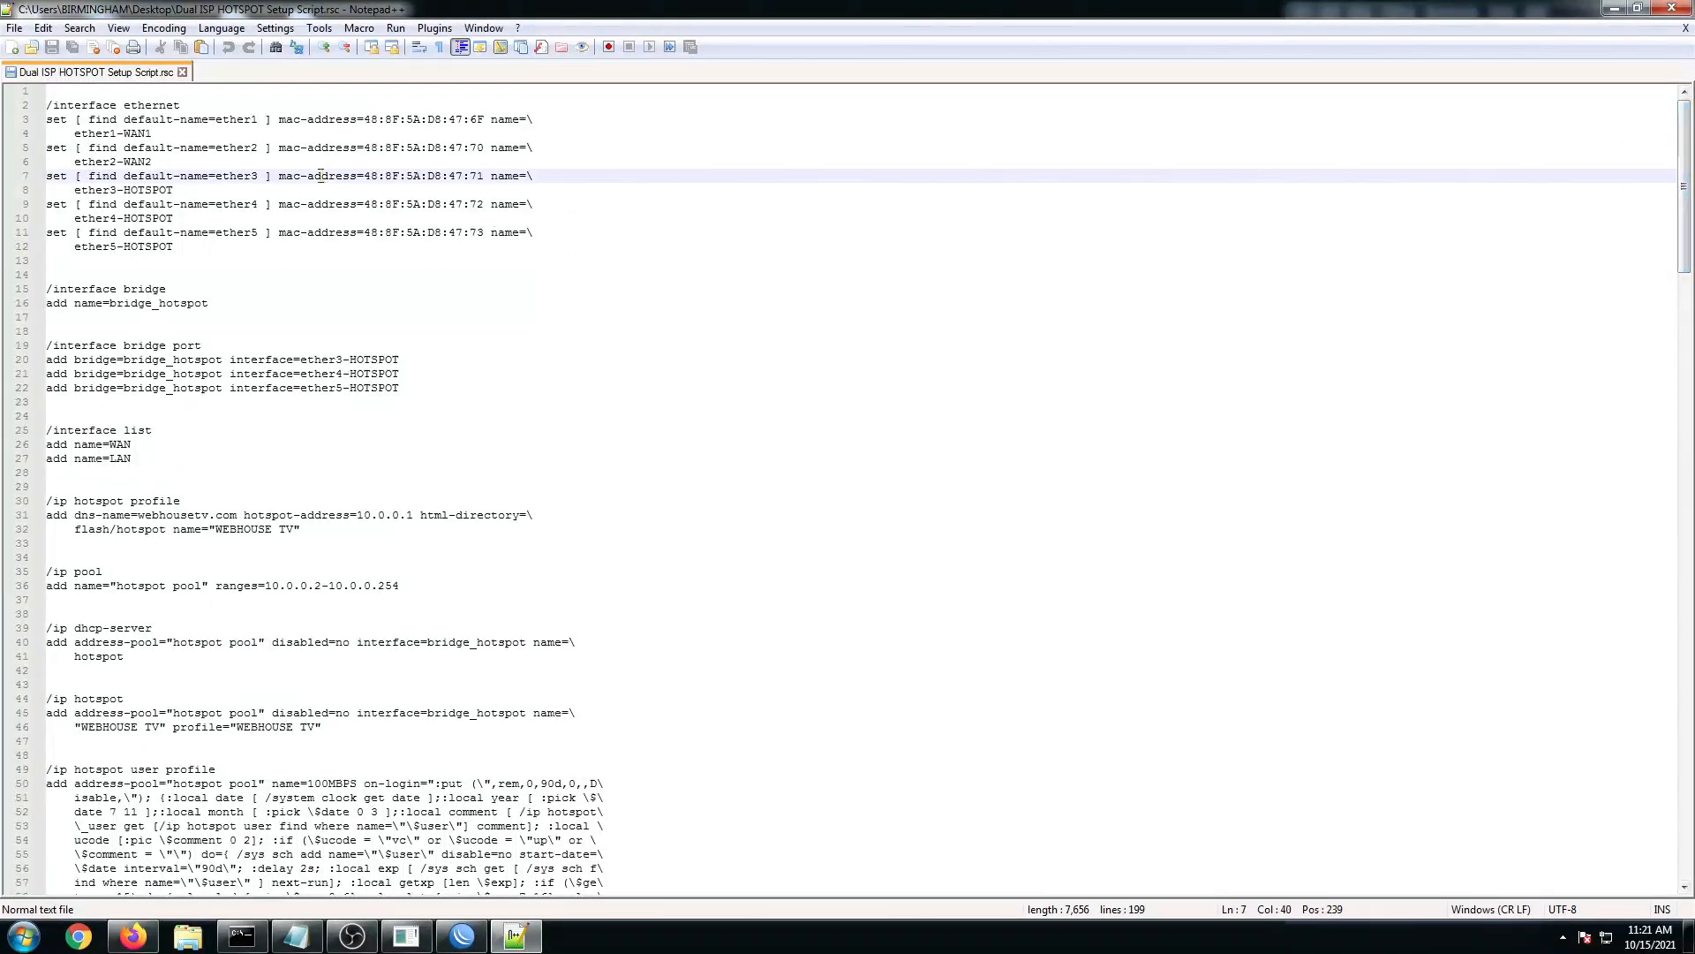
scroll(203, 406, "down", 3)
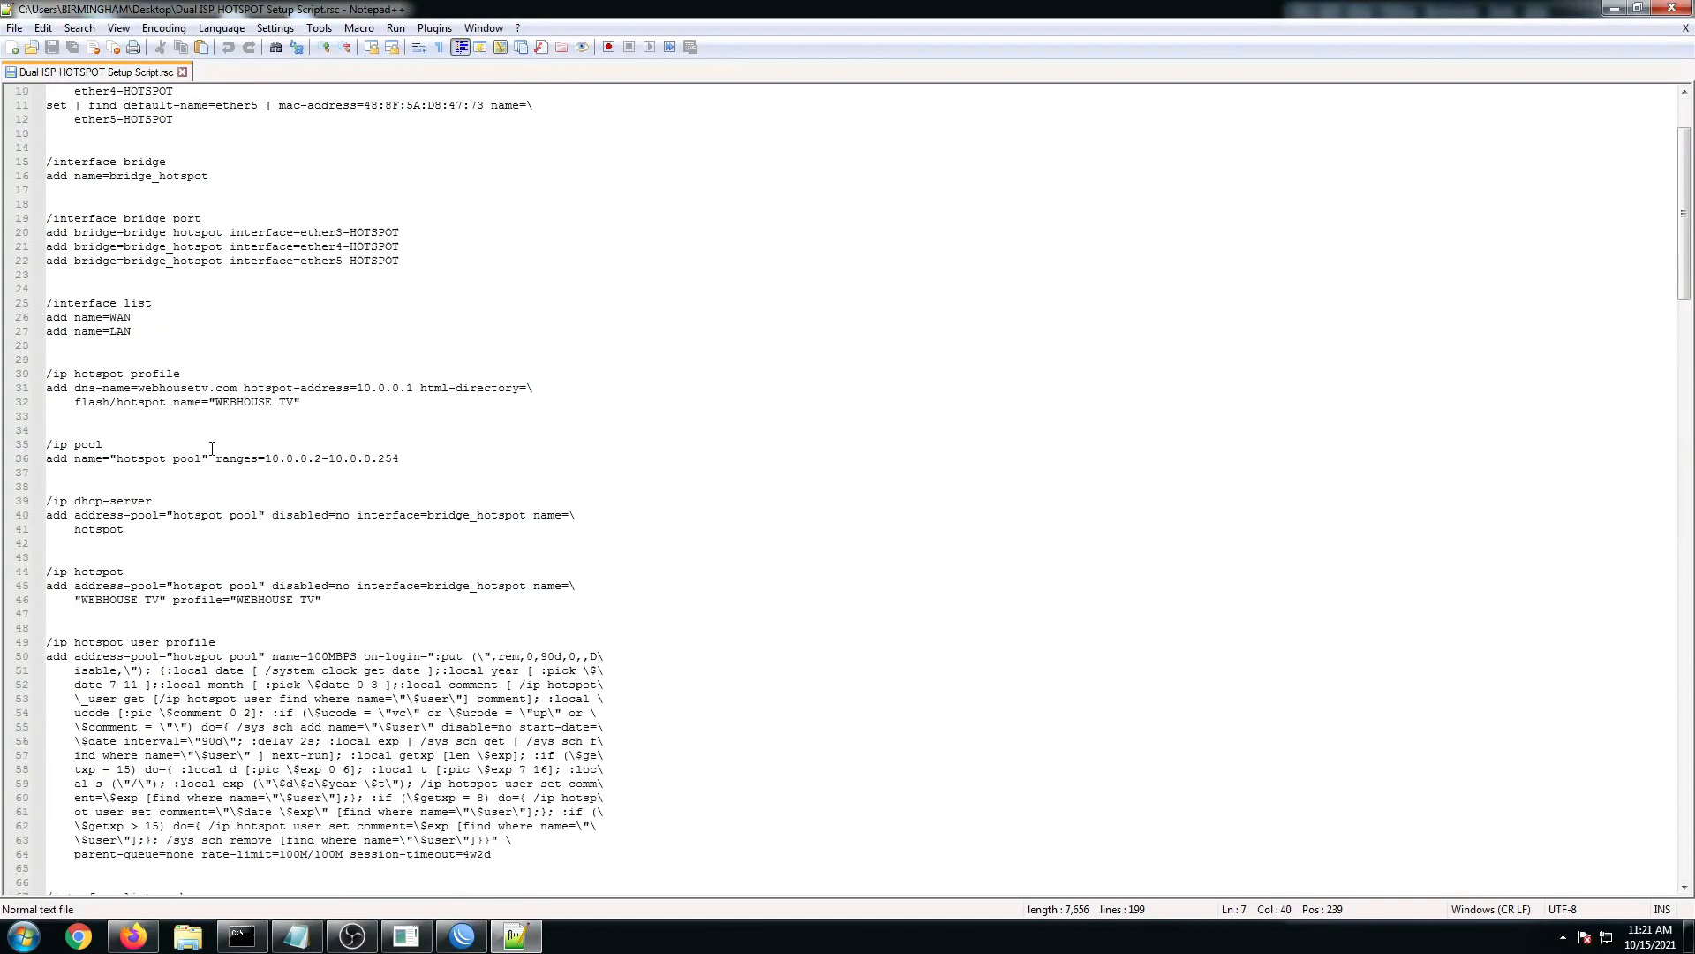
scroll(117, 162, "up", 3)
left_click_drag(50, 104, 464, 458)
left_click_drag(463, 622, 235, 673)
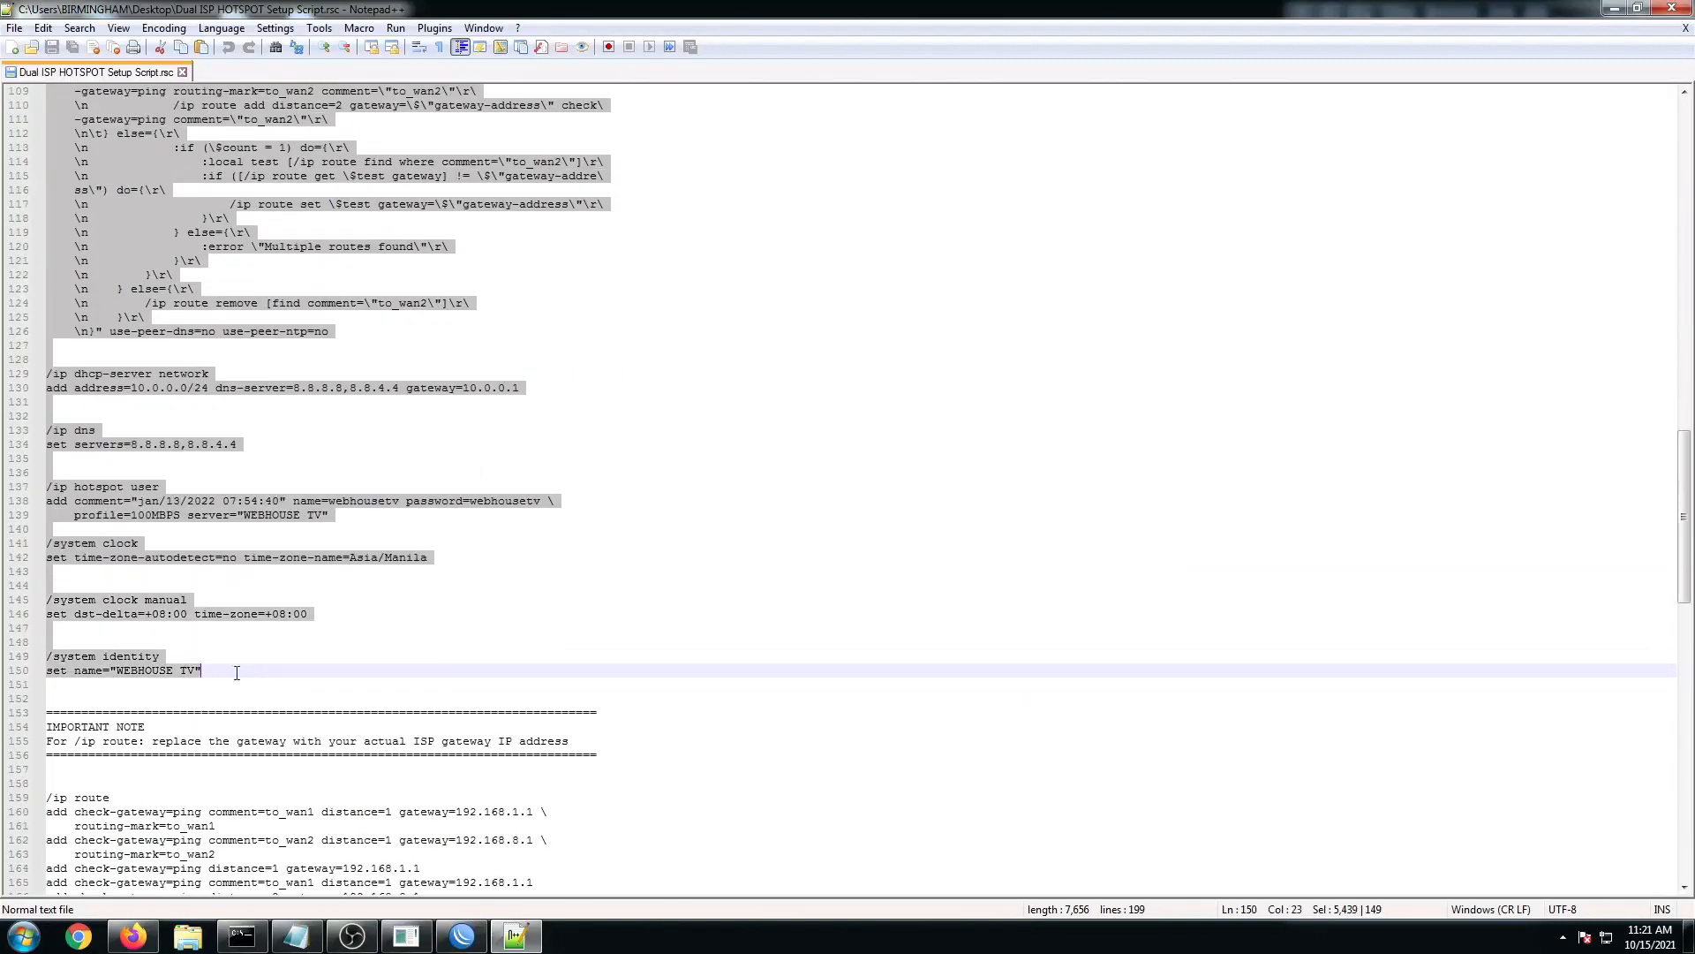
Step: Select the /ip route block and highlight the note about replacing the gateway
scroll(234, 673, "down", 3)
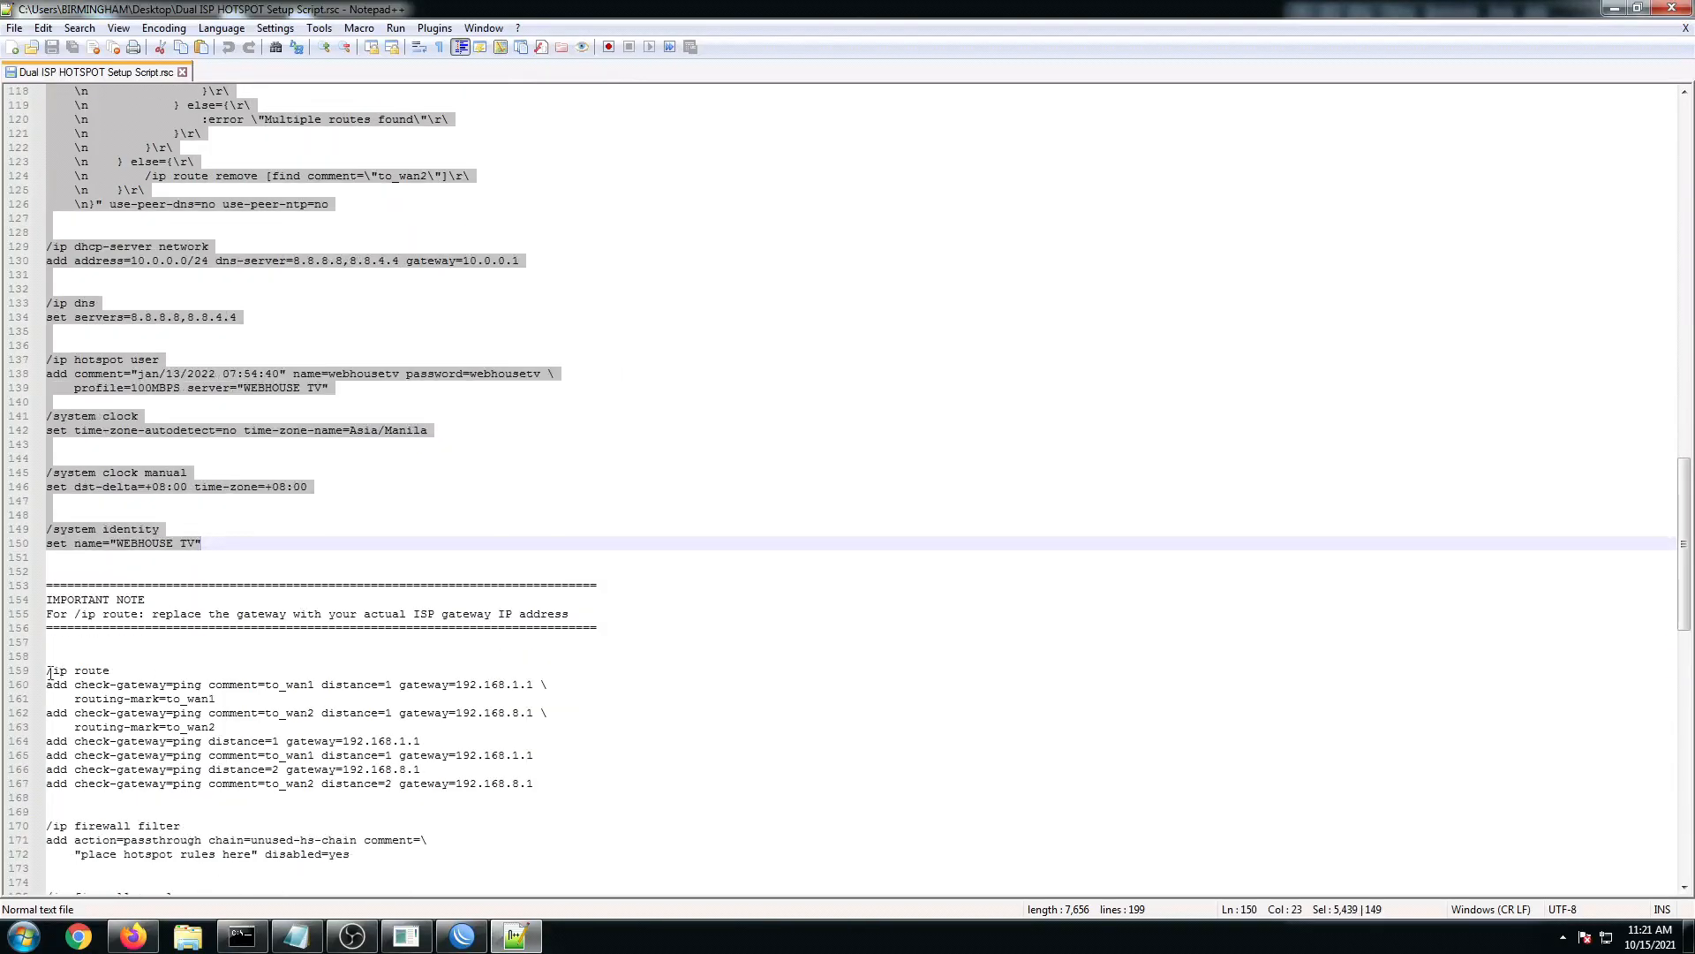
left_click_drag(47, 672, 524, 785)
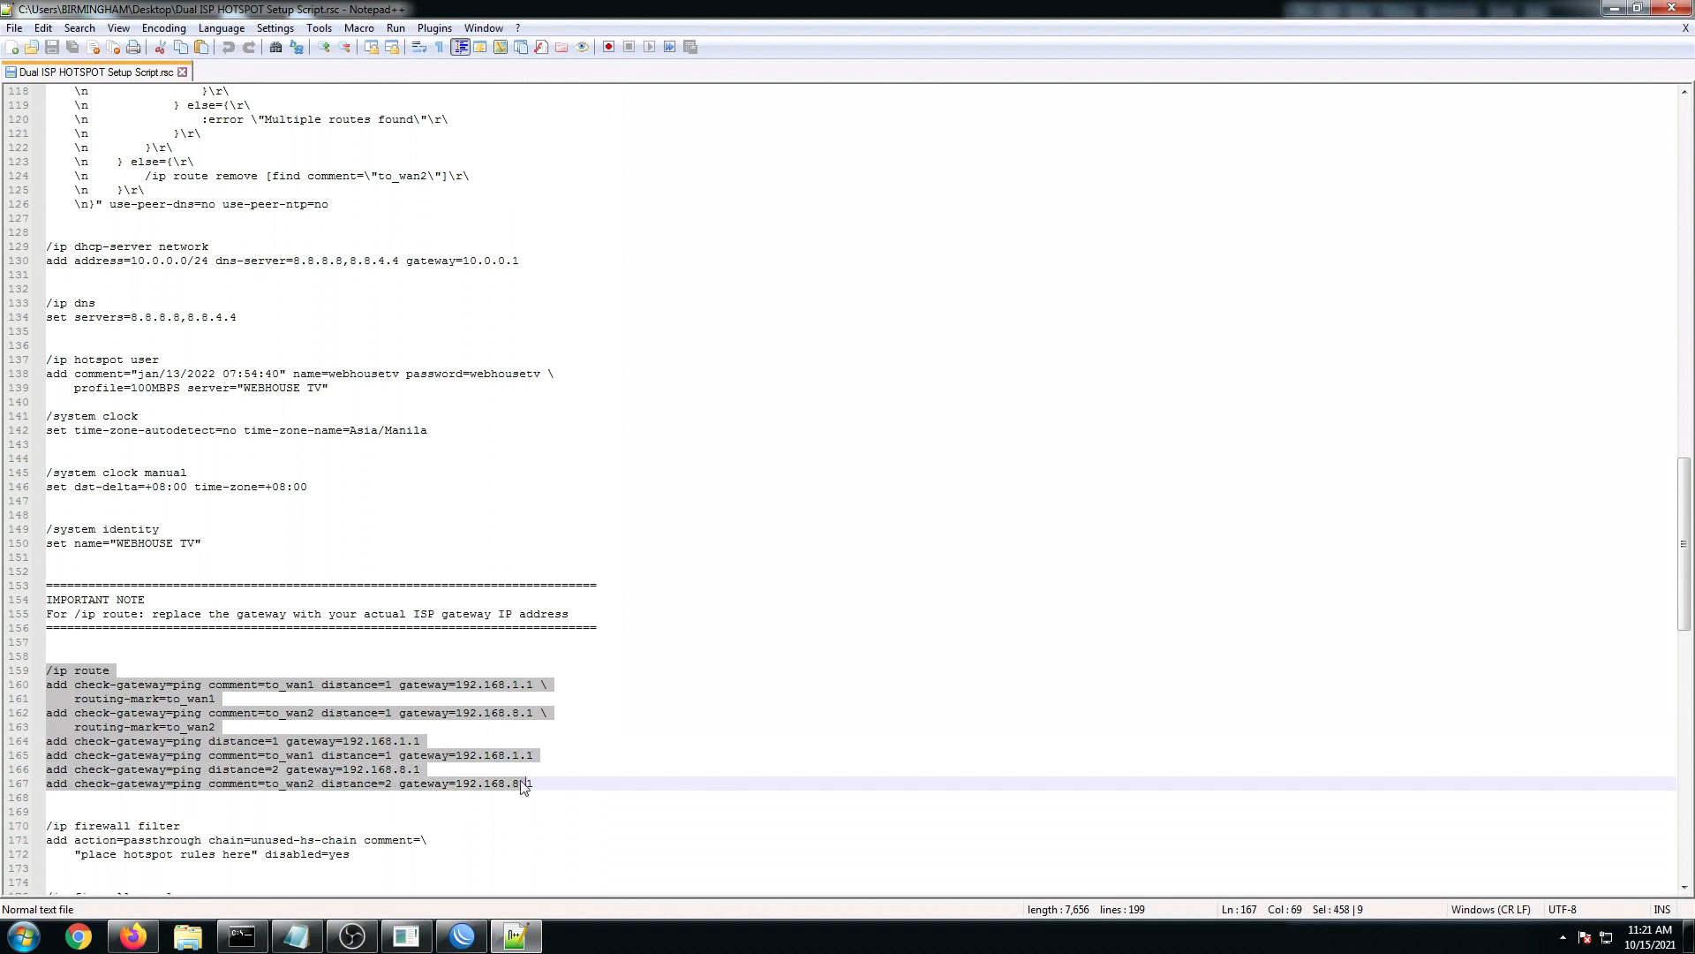
left_click_drag(166, 616, 390, 614)
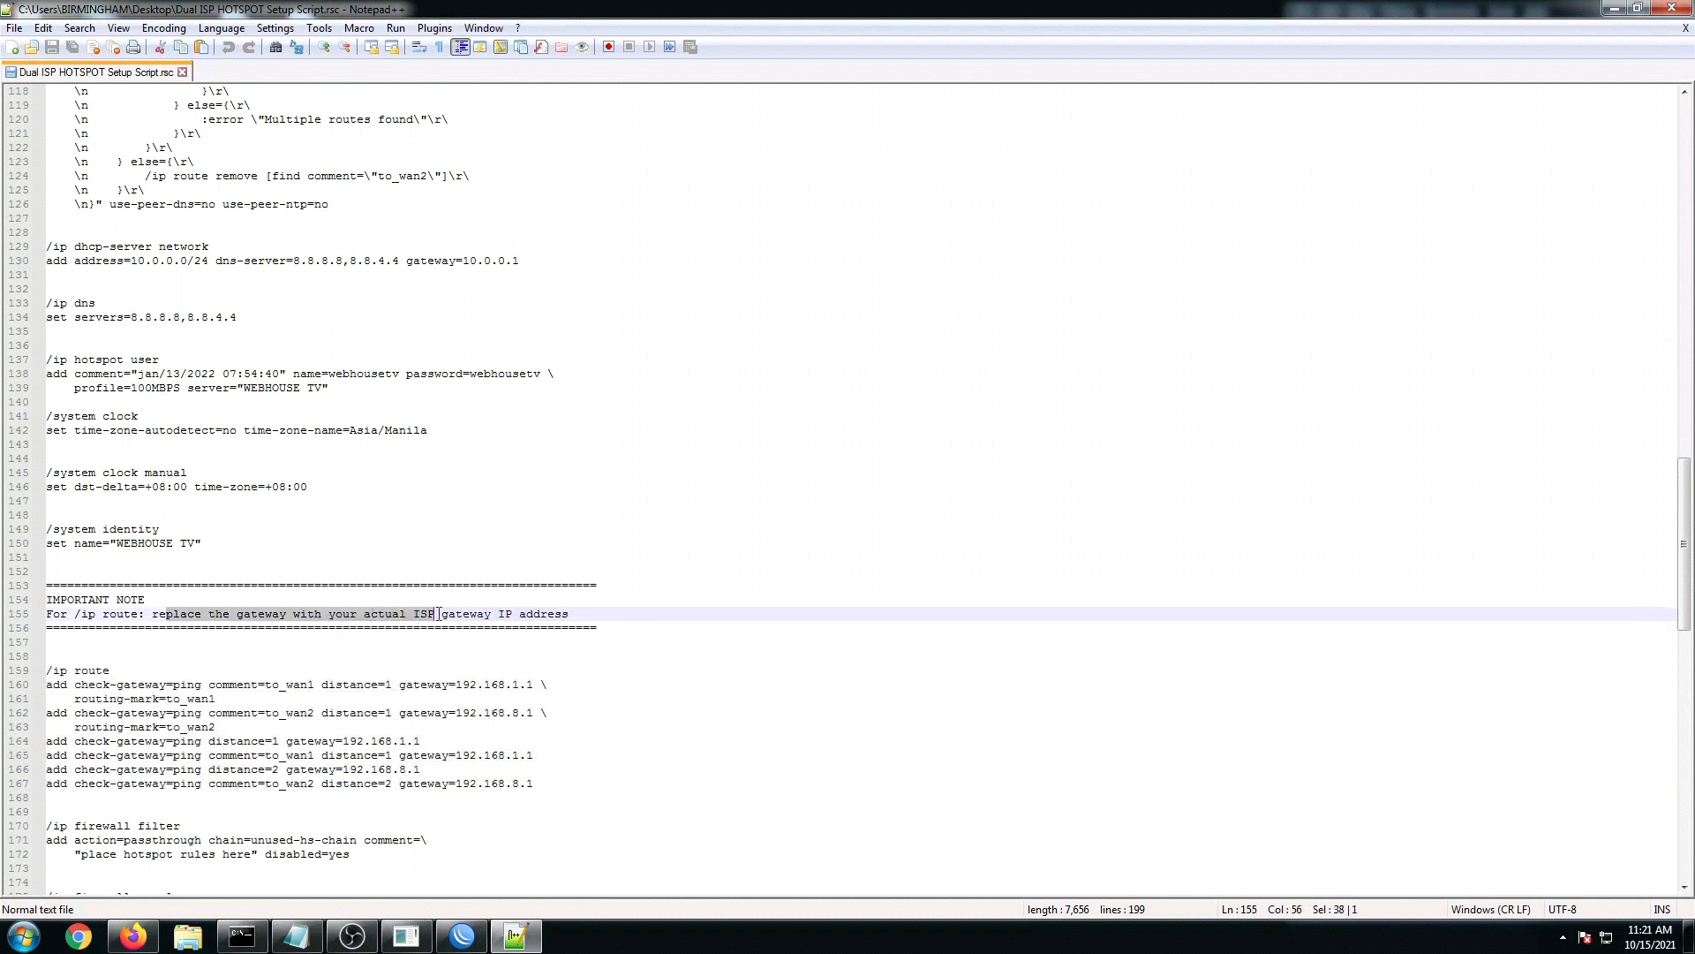
left_click_drag(494, 612, 549, 611)
left_click(497, 700)
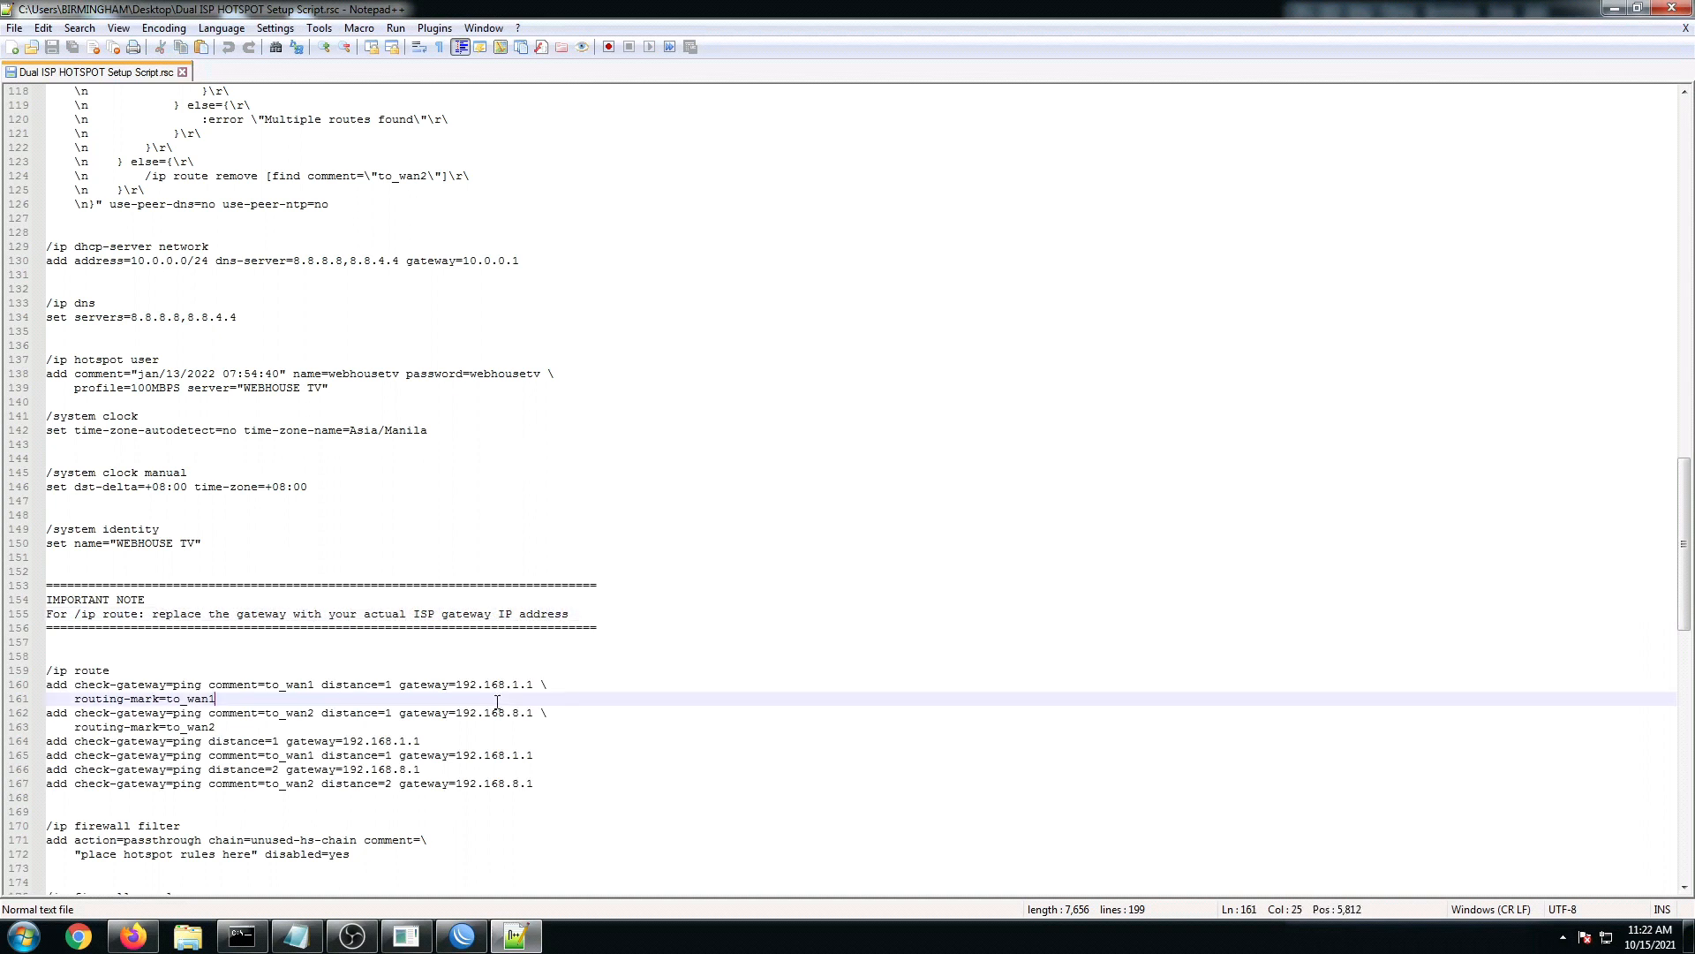
left_click_drag(535, 784, 47, 671)
Step: Select the route, mangle and NAT sections, then shrink Notepad++ to a smaller window
scroll(150, 561, "down", 7)
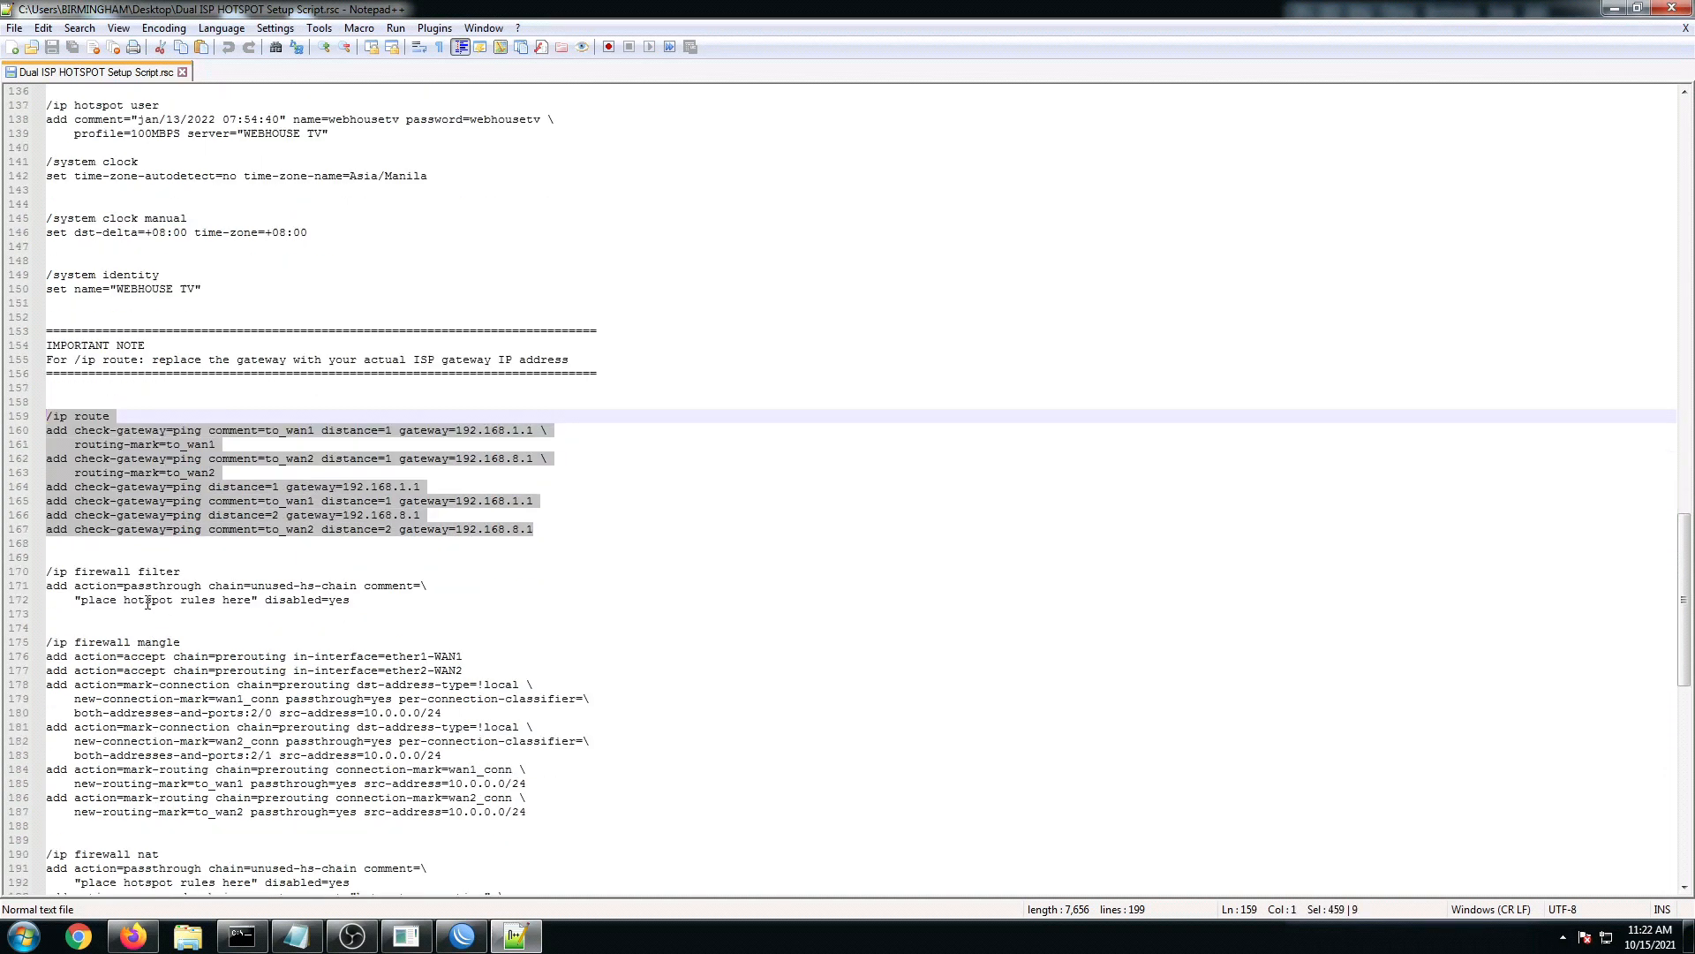
left_click(150, 544)
left_click_drag(49, 373, 443, 765)
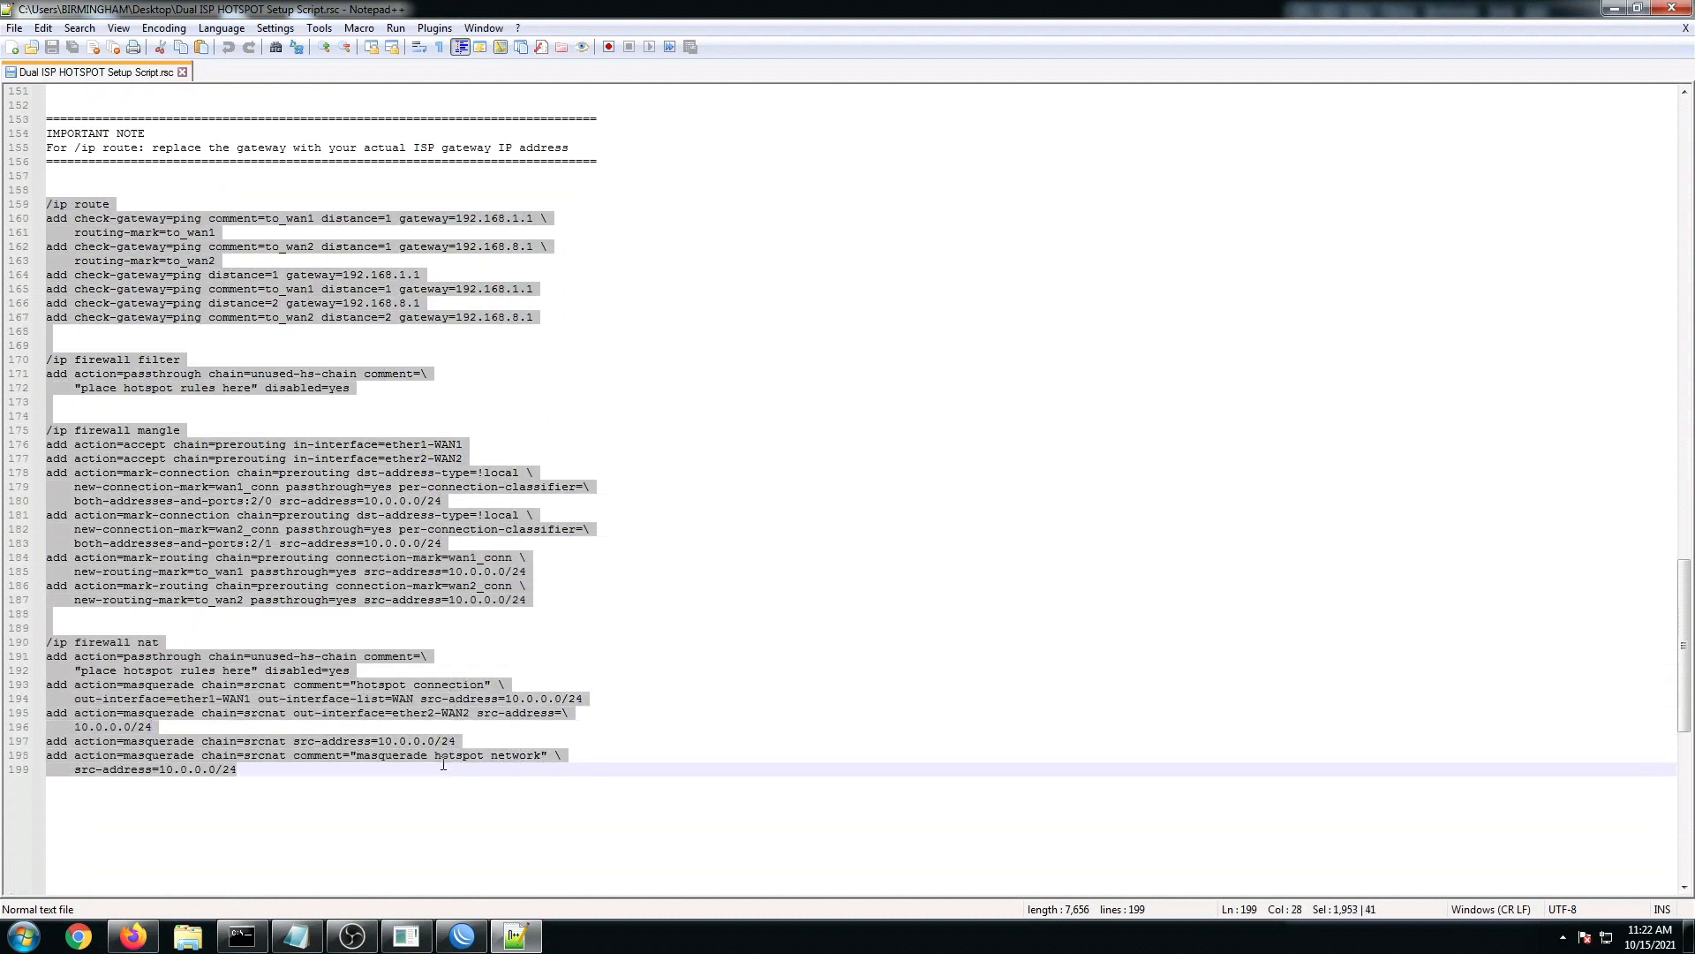
left_click(1638, 13)
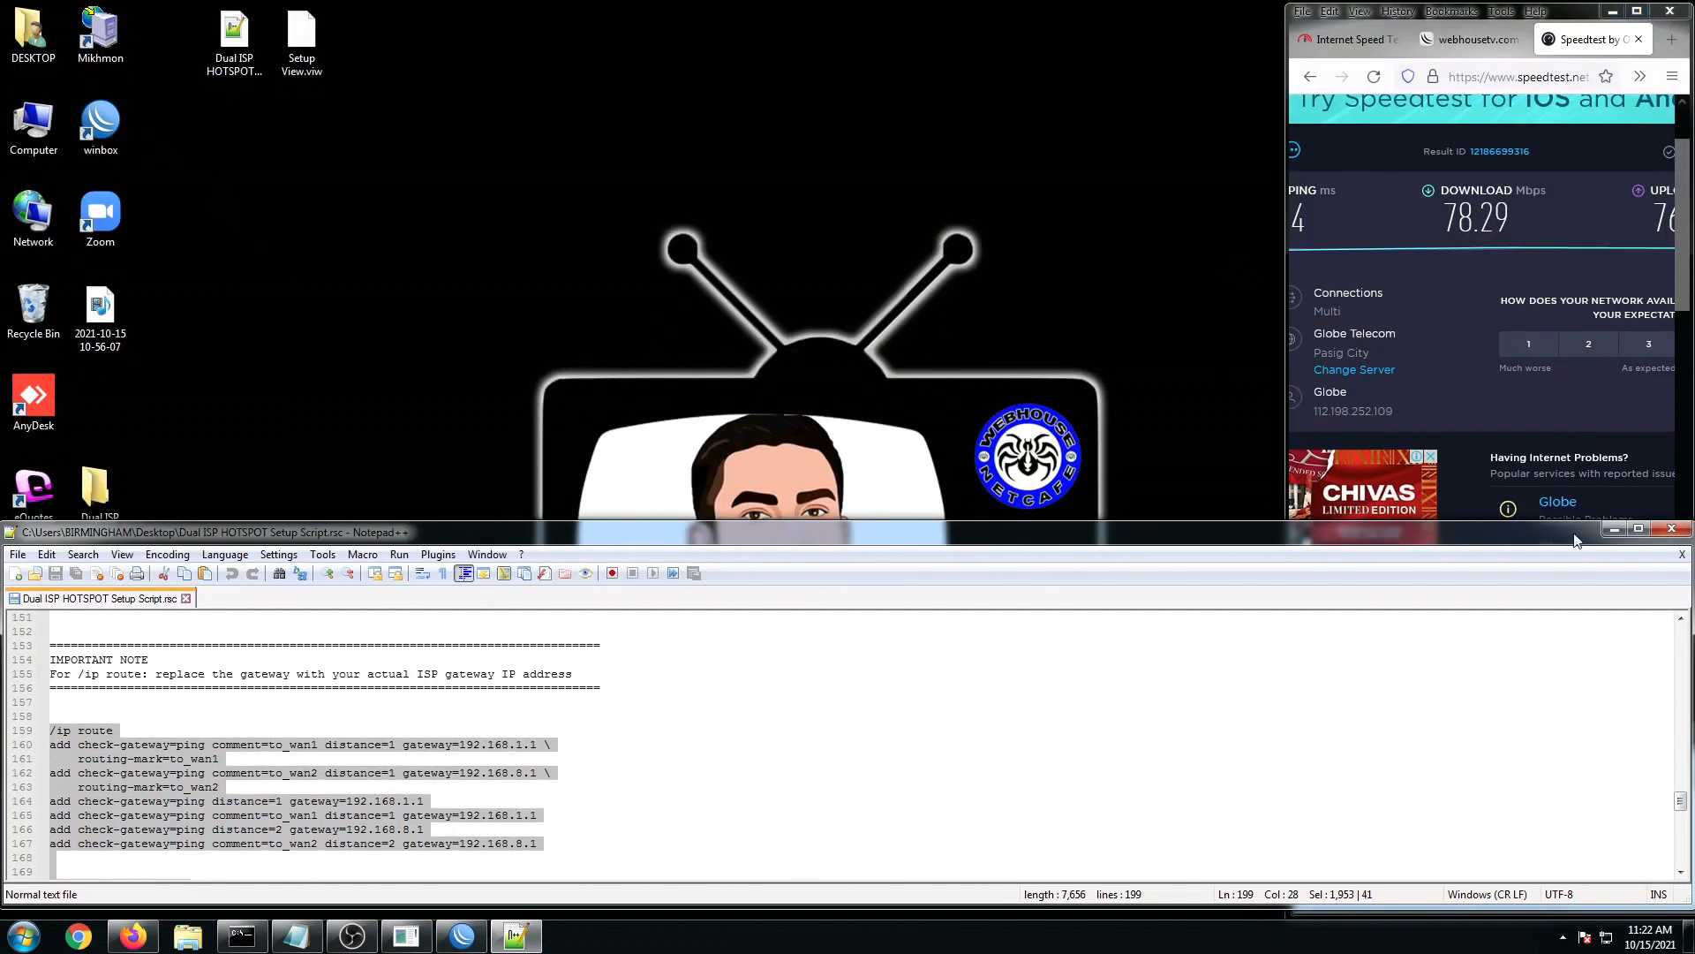
Step: Minimize the script editor and restore WinBox, showing WAN1 disabled and the ether2-WAN2 default route active
left_click(1614, 533)
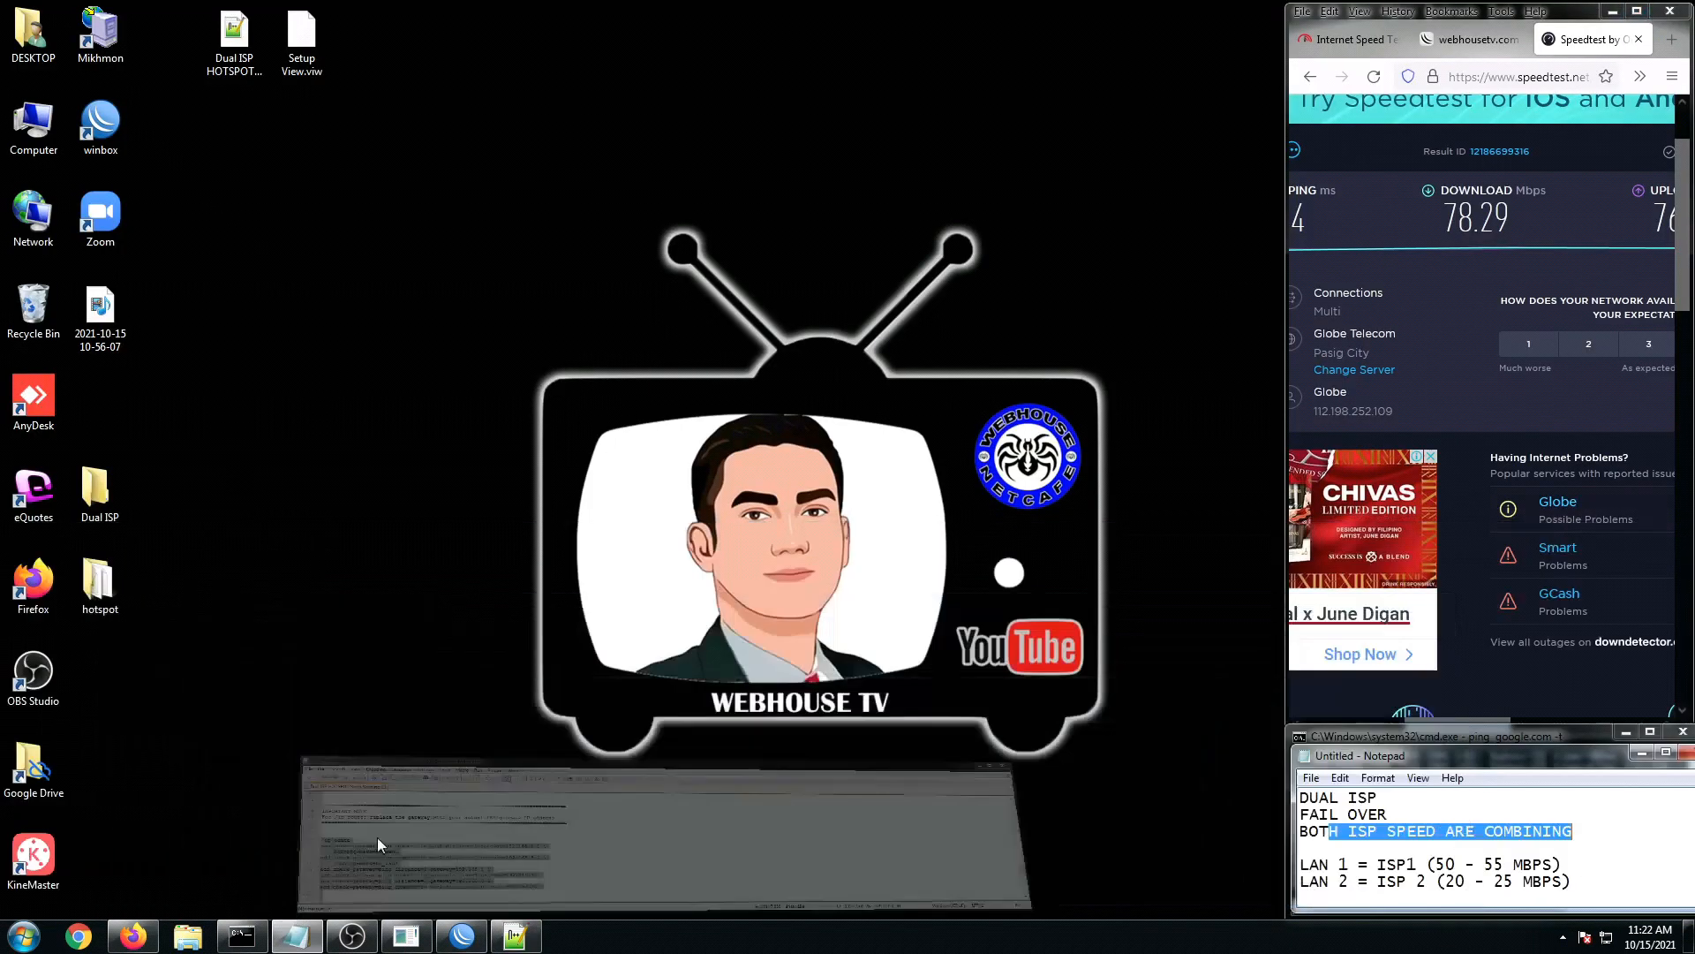
left_click(462, 935)
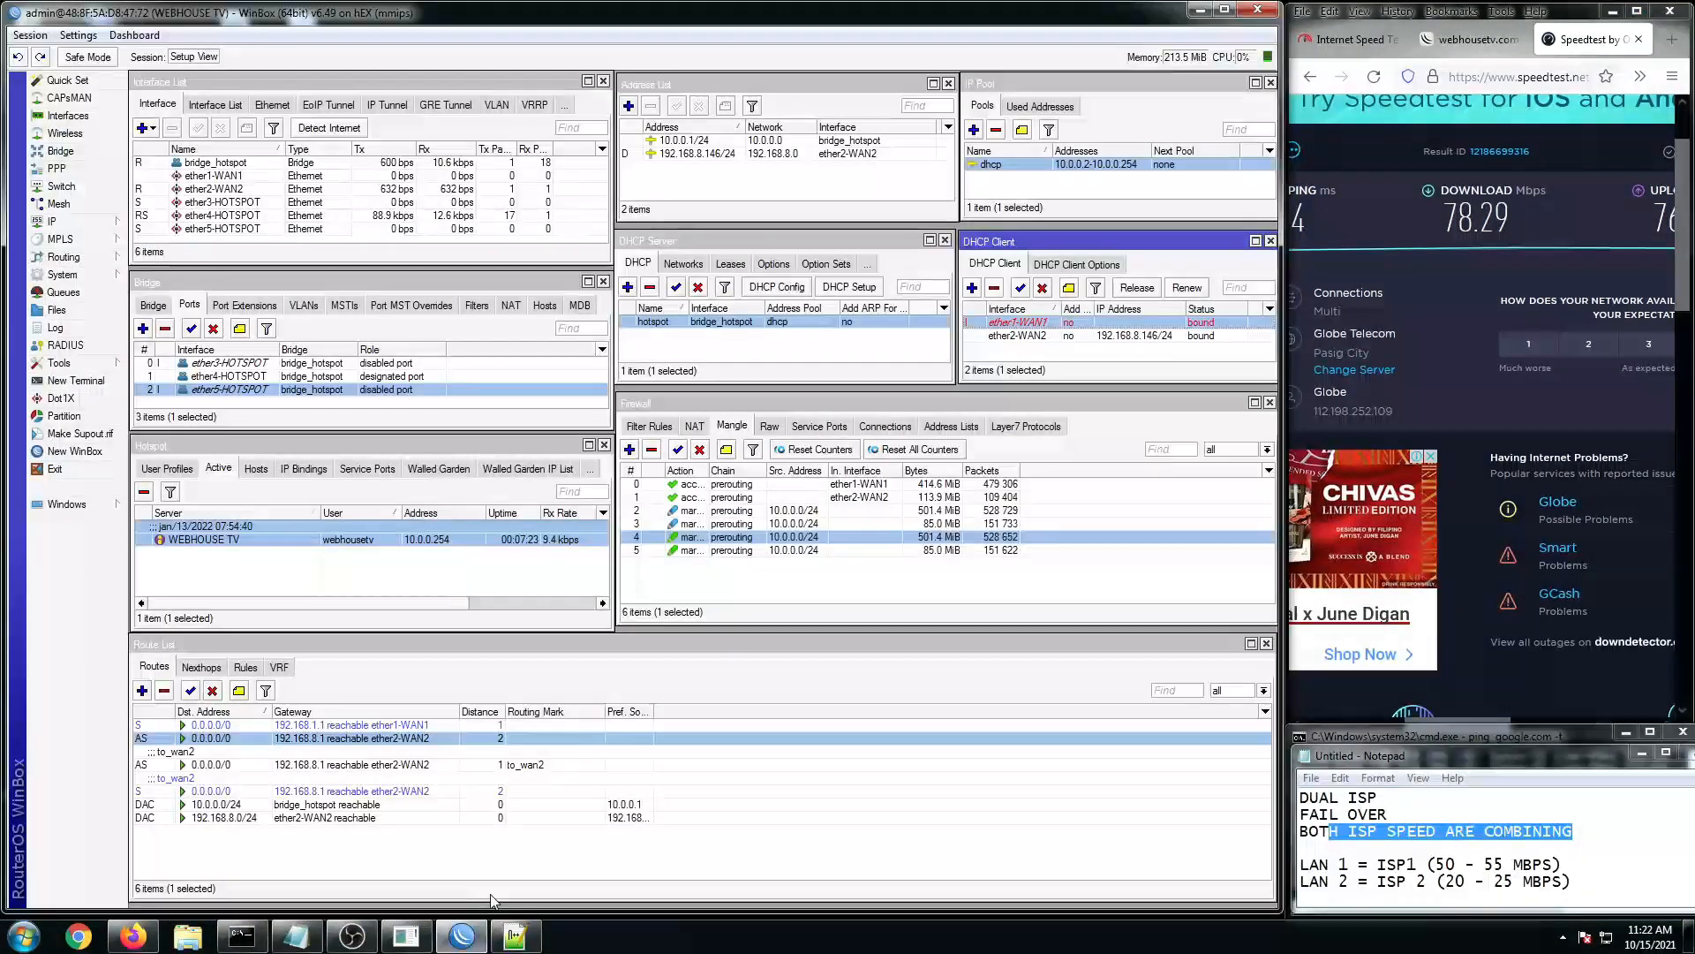
left_click(1443, 850)
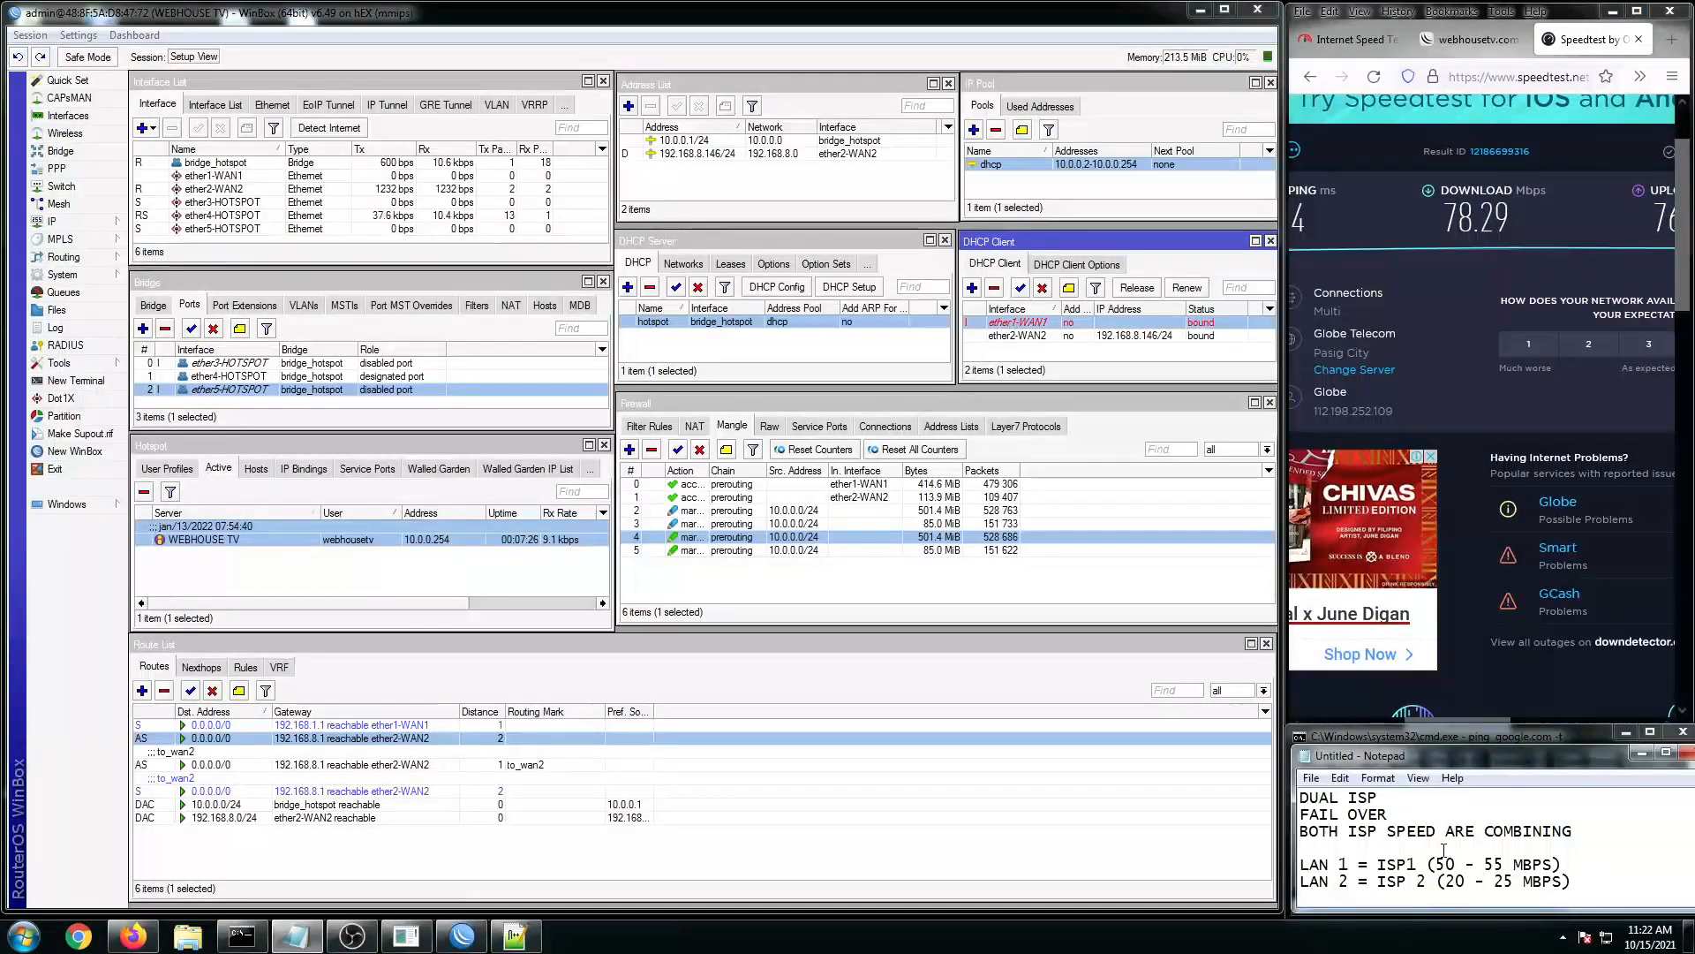